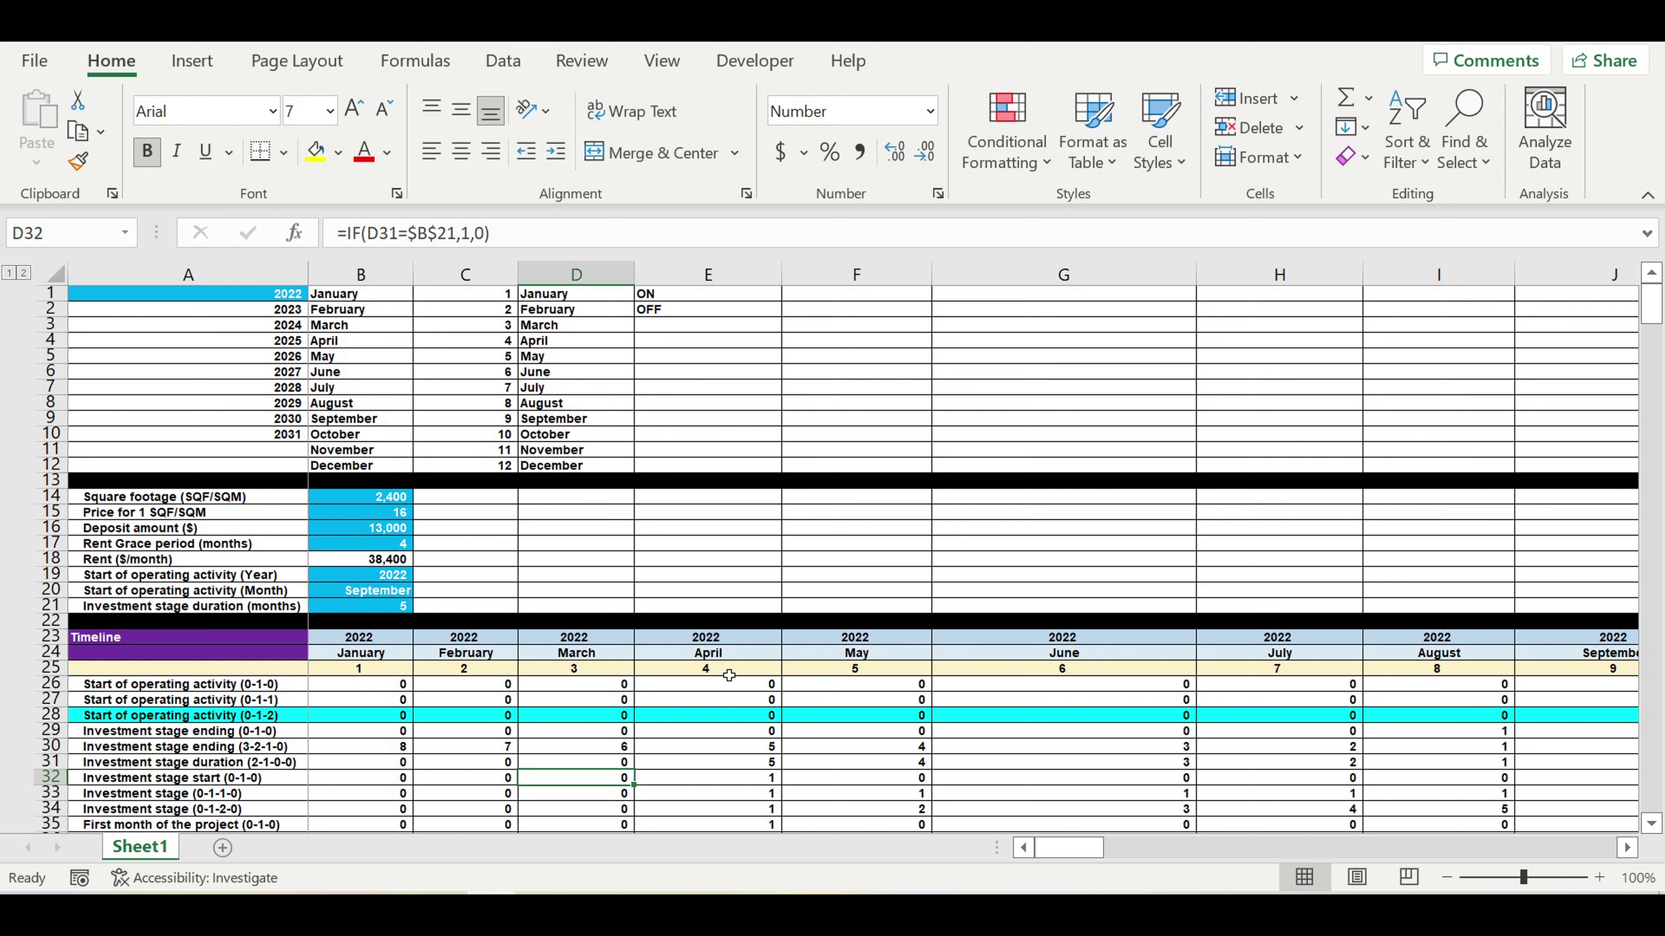
# Step: Review the rent and project inputs, from square footage, price, deposit and grace period to operating start date and investment stage duration
pyautogui.click(363, 502)
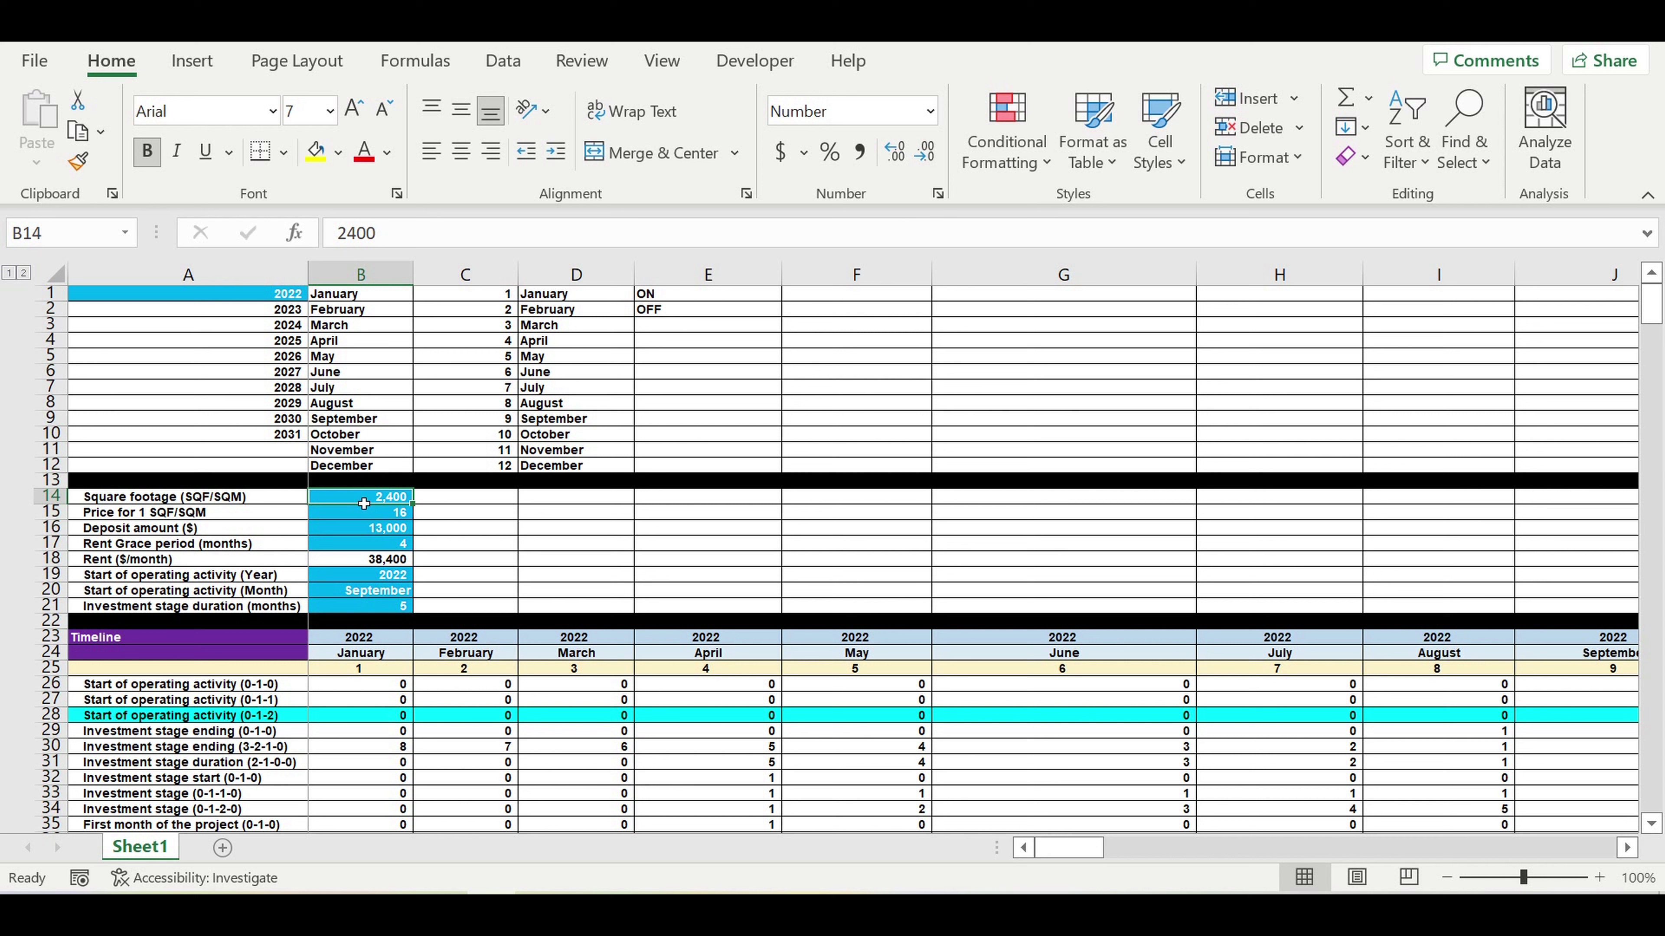
pyautogui.click(233, 501)
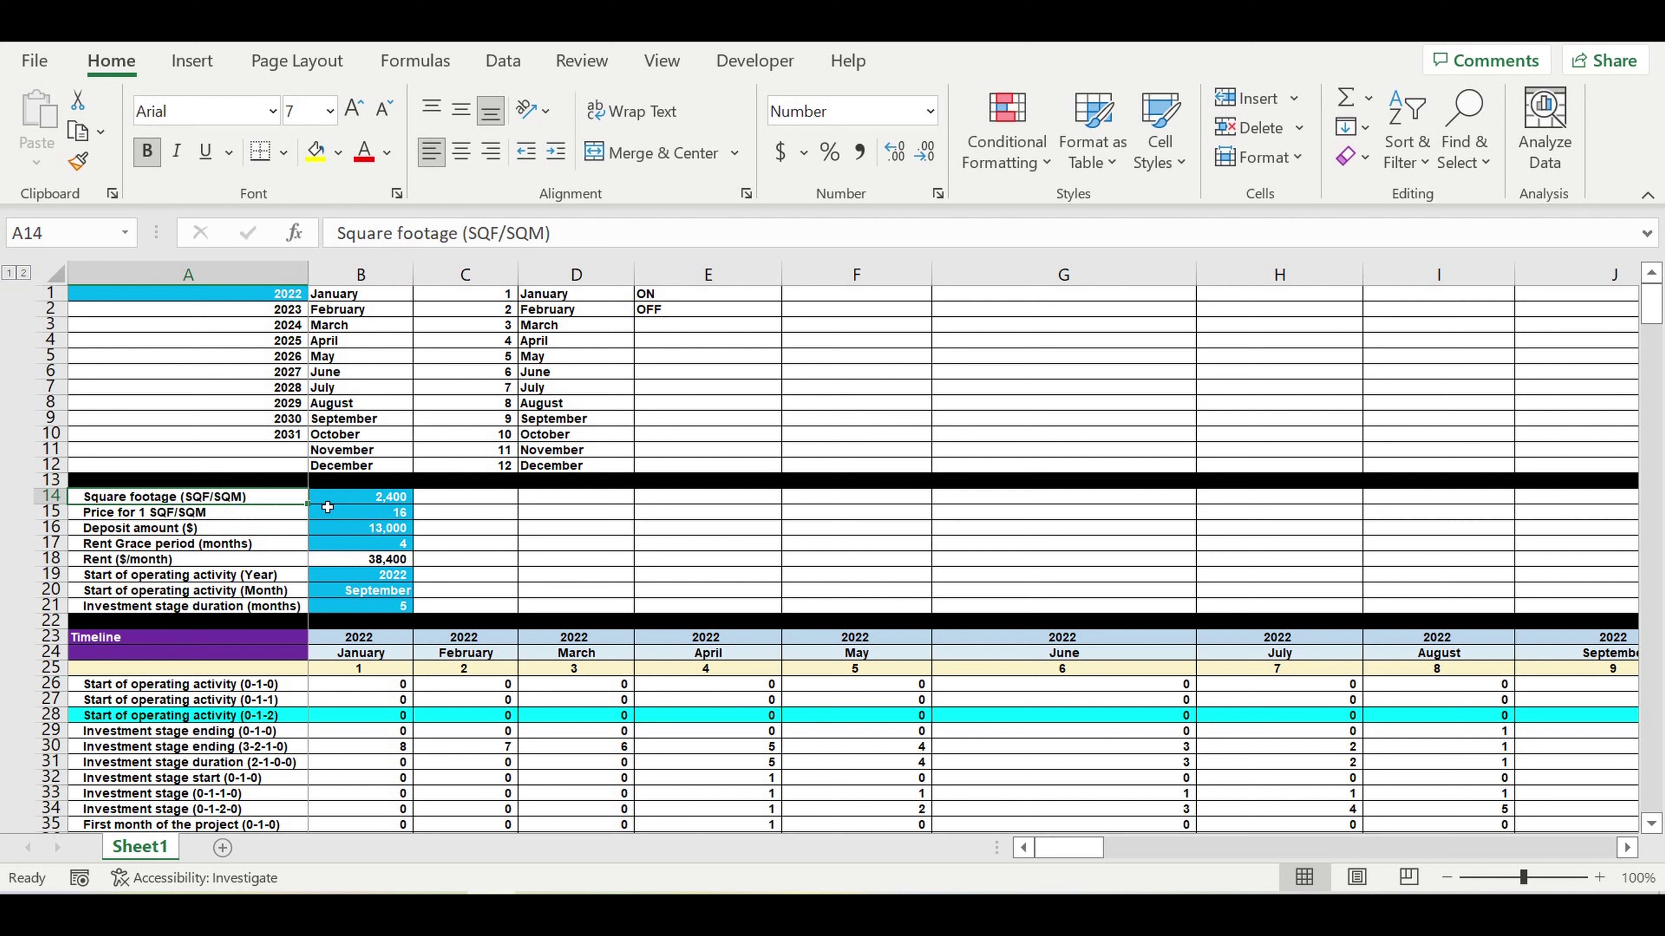
pyautogui.click(380, 517)
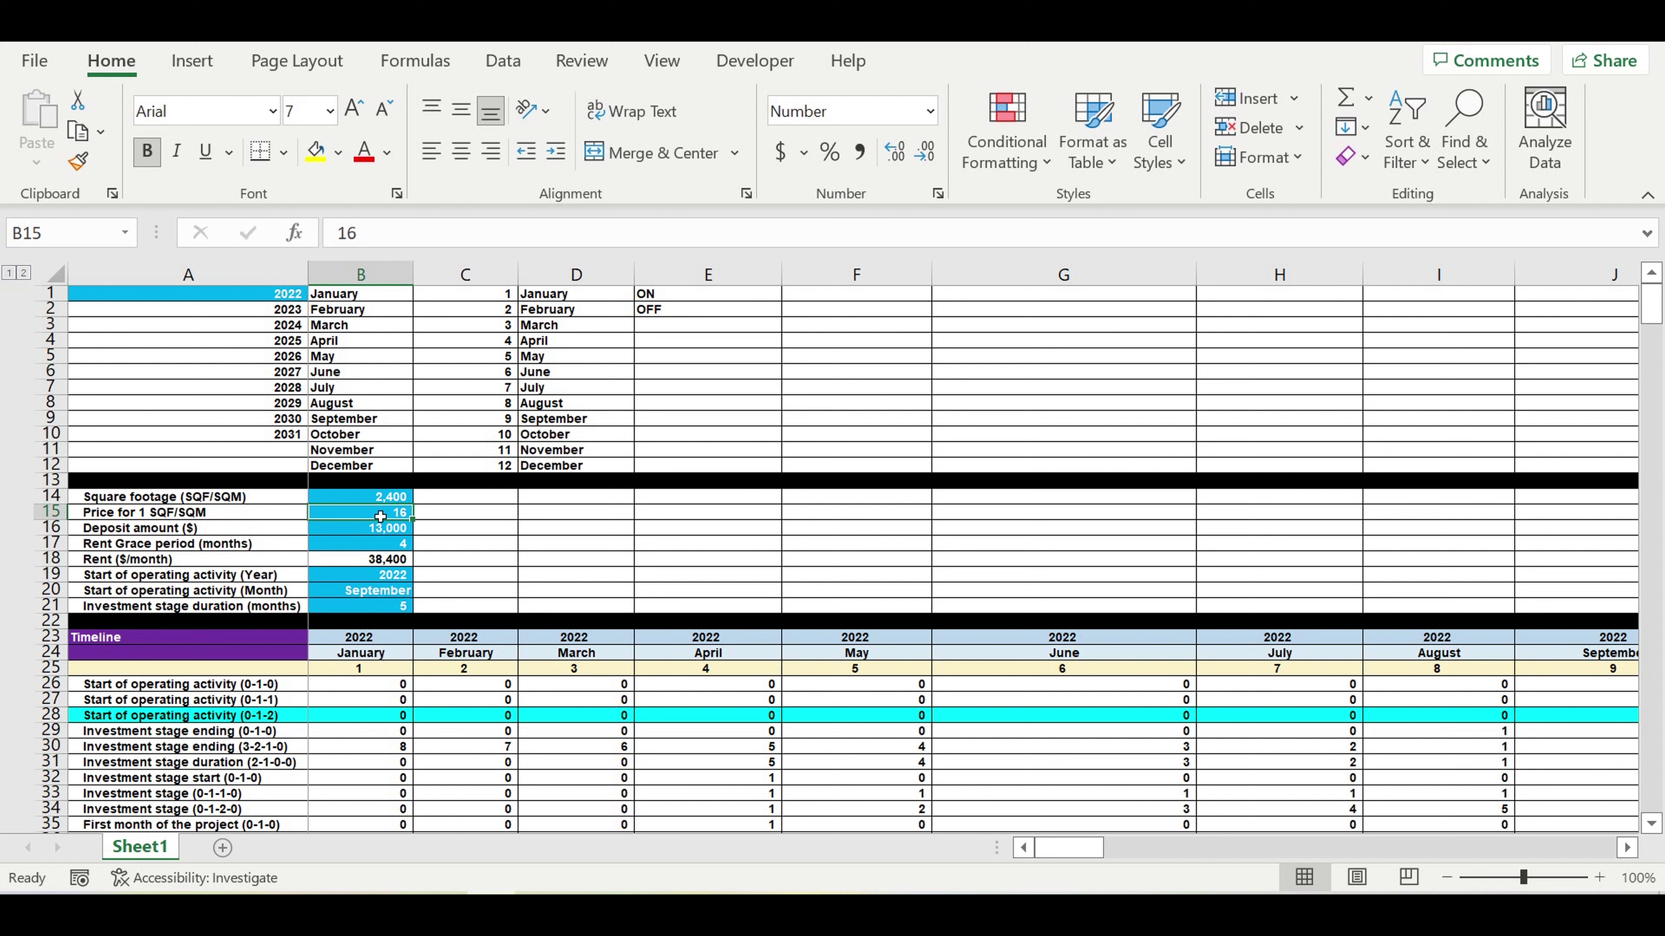
pyautogui.click(379, 534)
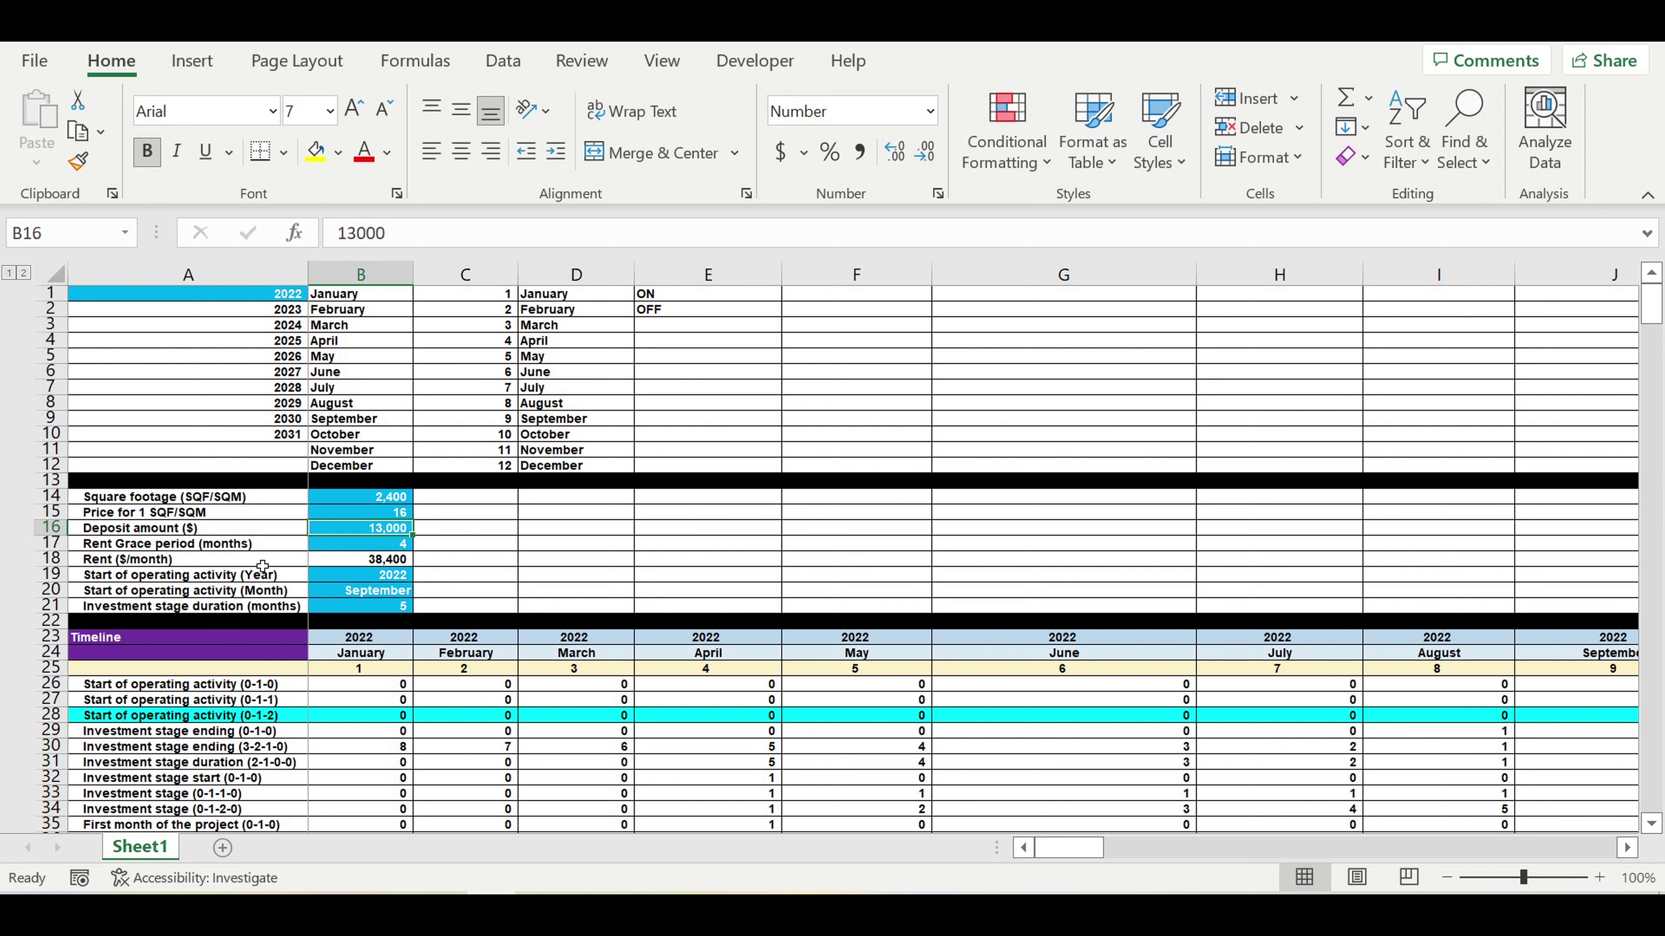
pyautogui.click(356, 551)
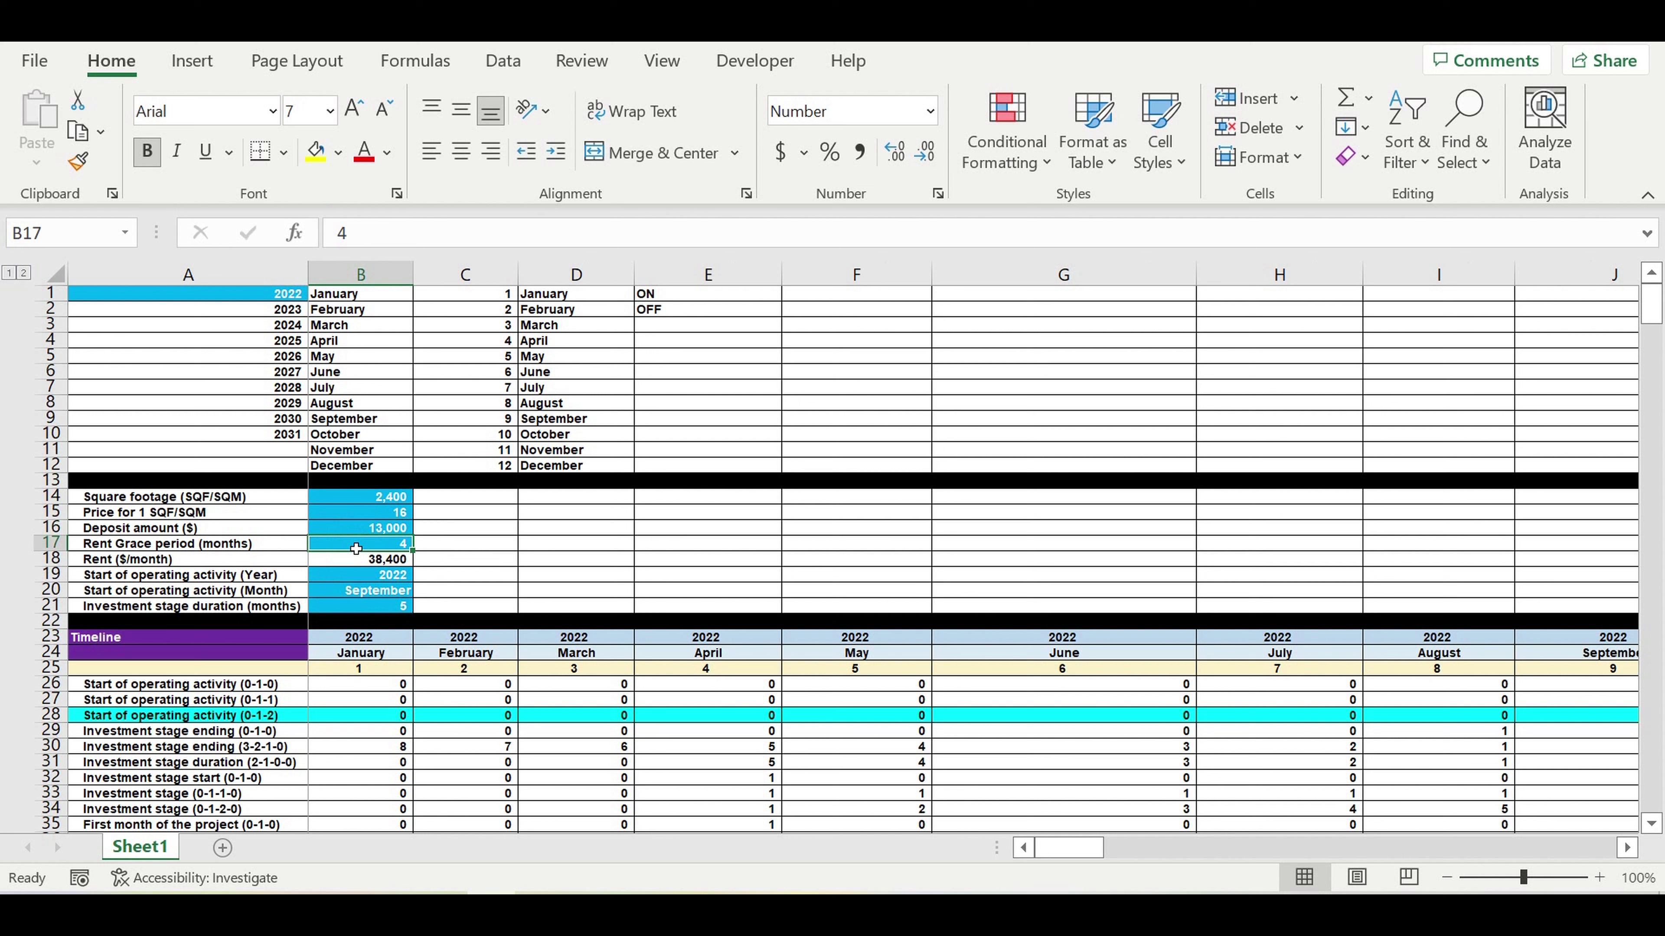
pyautogui.click(359, 582)
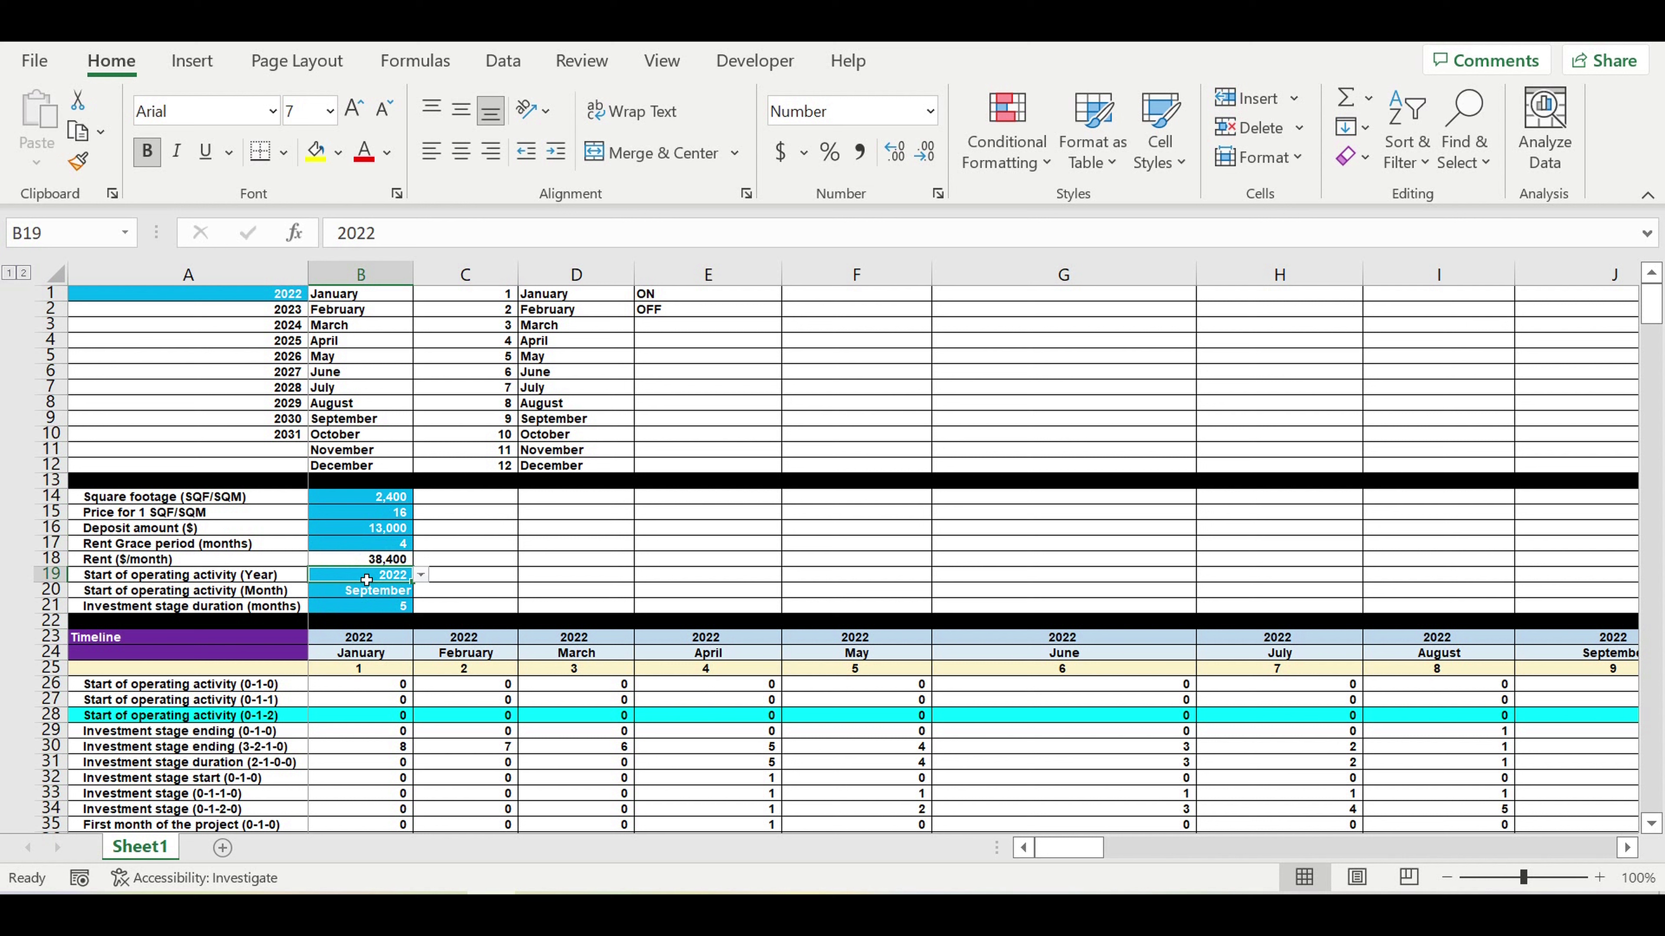
pyautogui.click(343, 595)
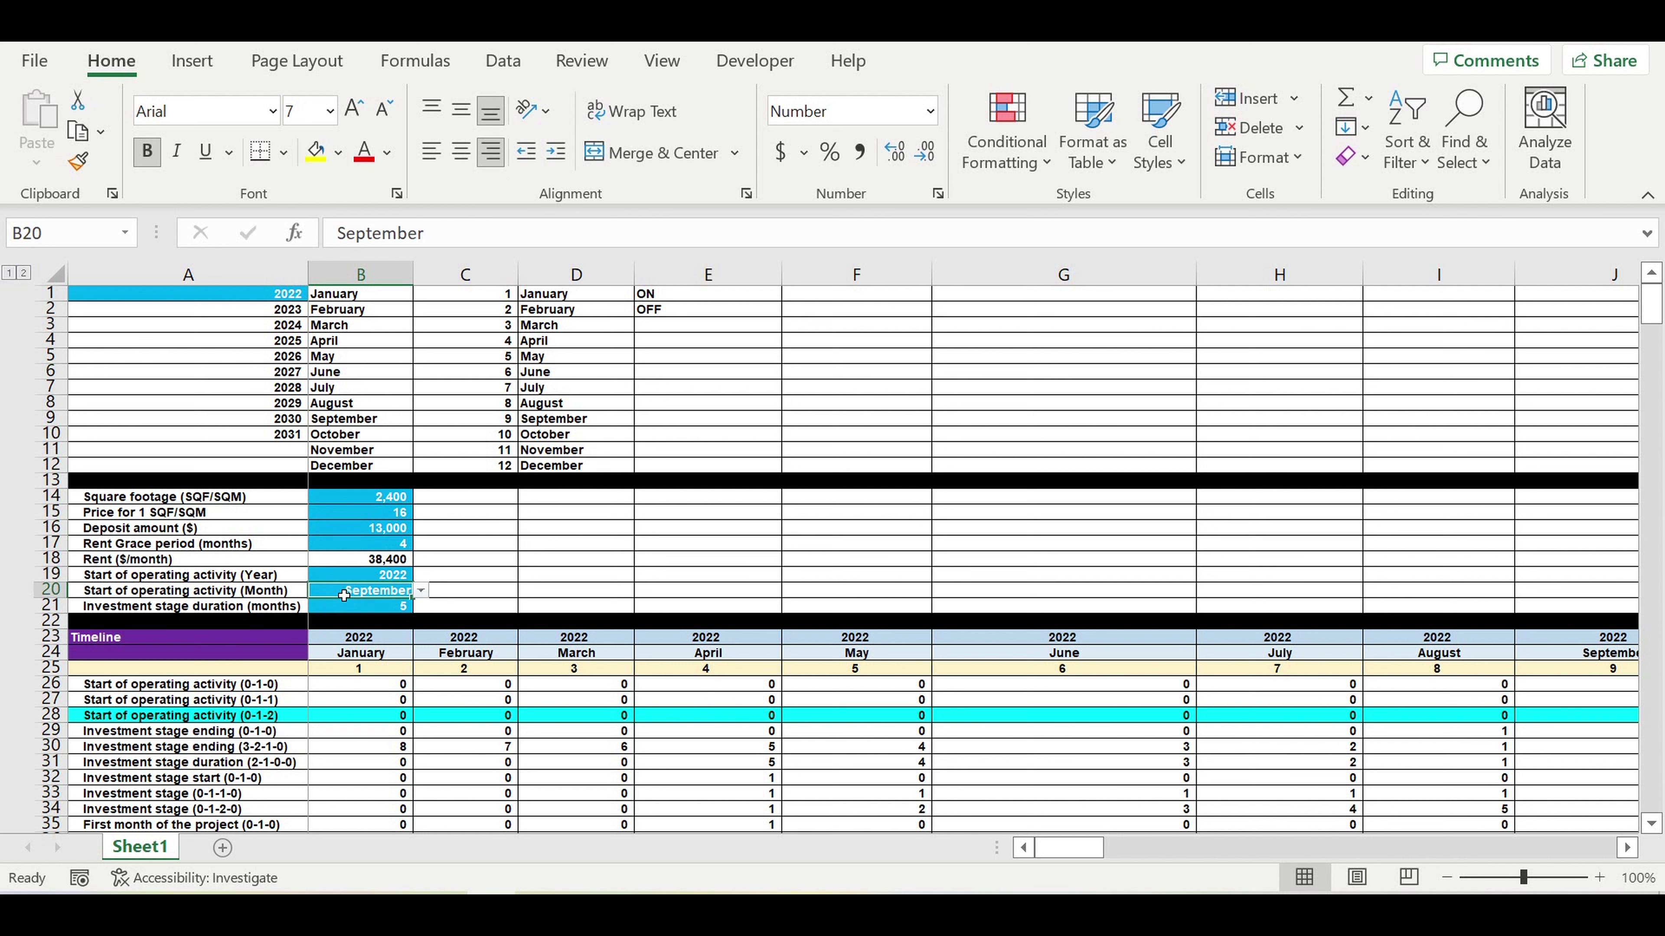
pyautogui.click(377, 576)
pyautogui.click(368, 596)
pyautogui.click(383, 607)
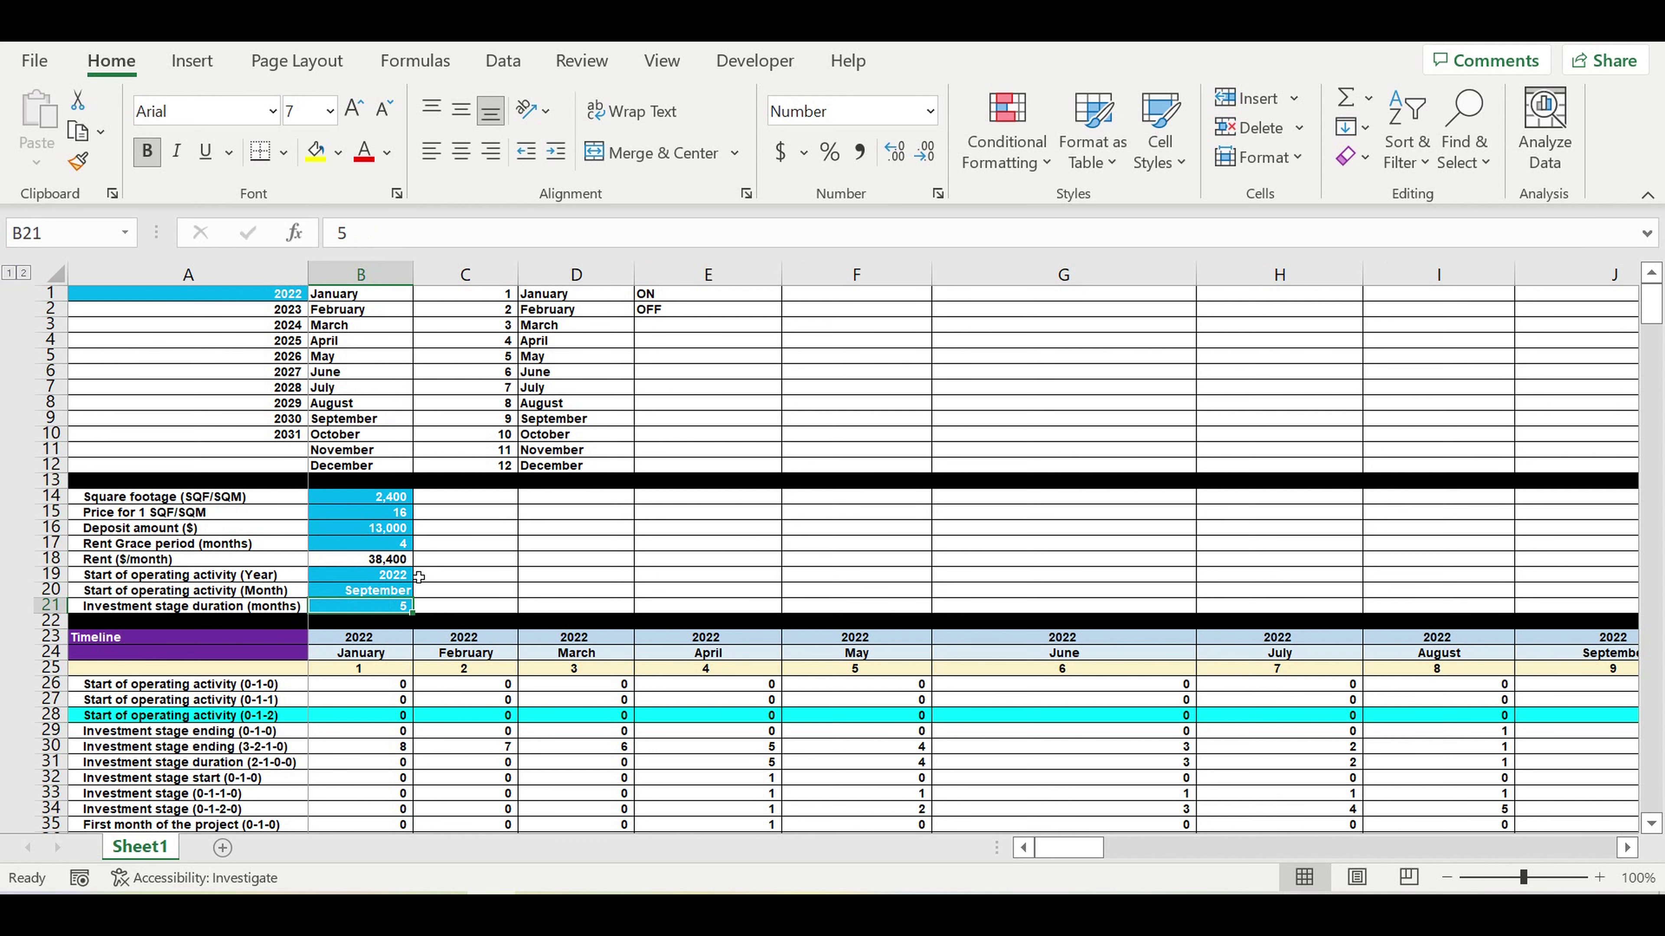
# Step: Examine the investment plan table, checking the investment item names and their monthly amounts across the investment stage
pyautogui.scroll(-4, 532, 639)
pyautogui.scroll(-3, 530, 638)
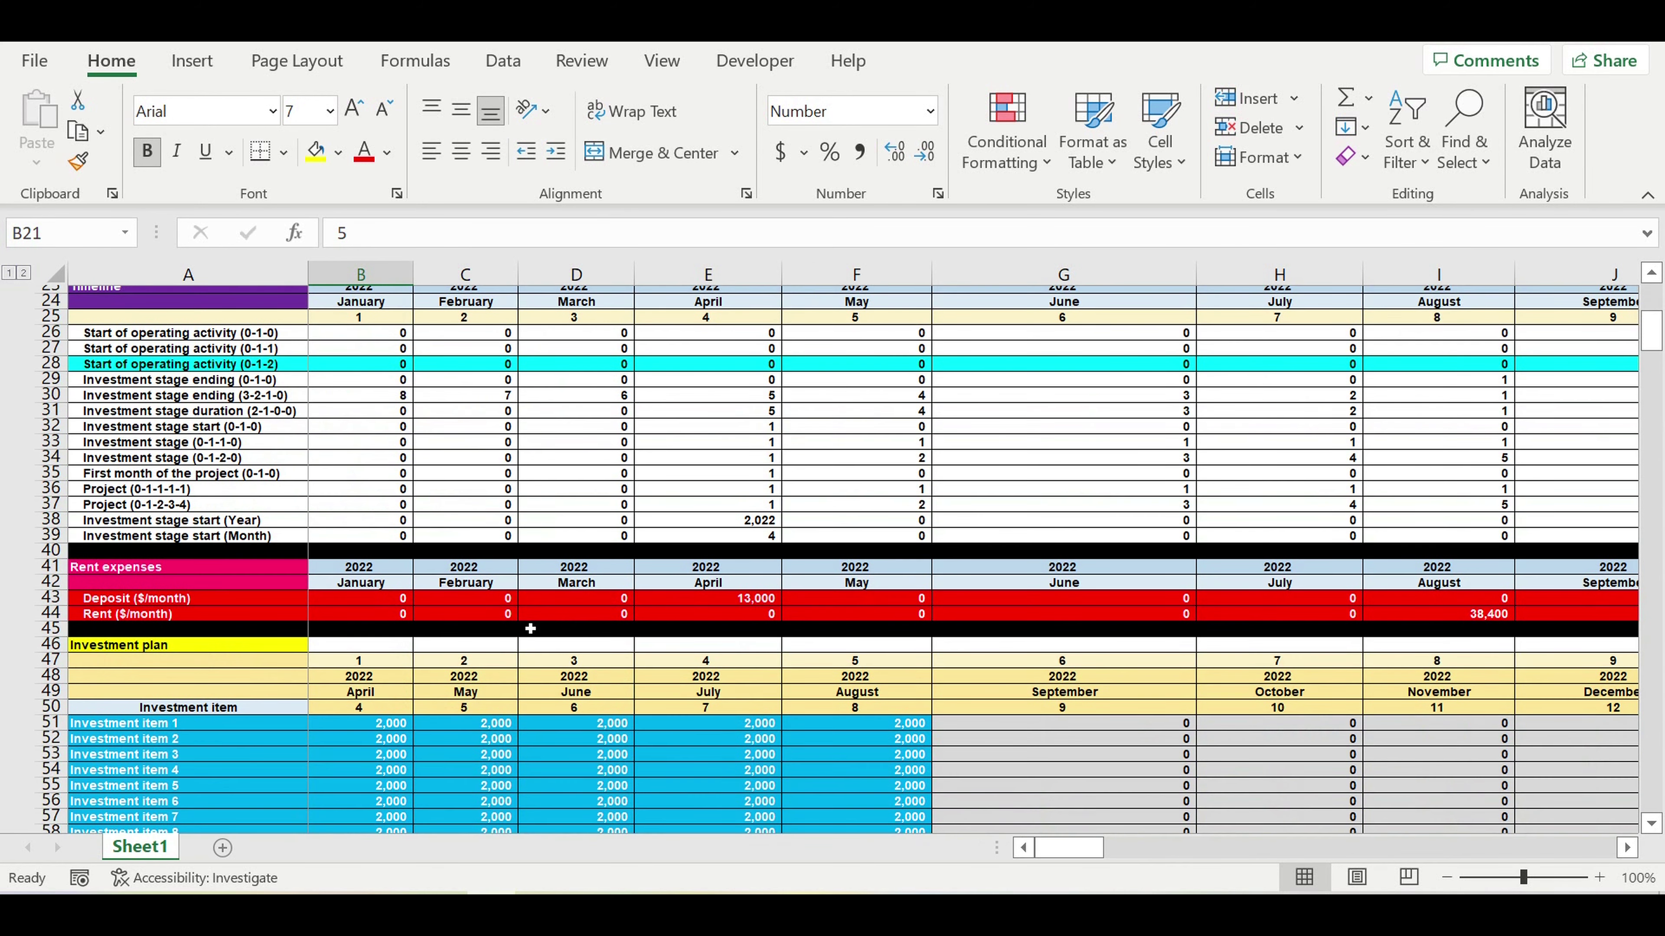
pyautogui.scroll(-12, 530, 628)
pyautogui.scroll(6, 453, 485)
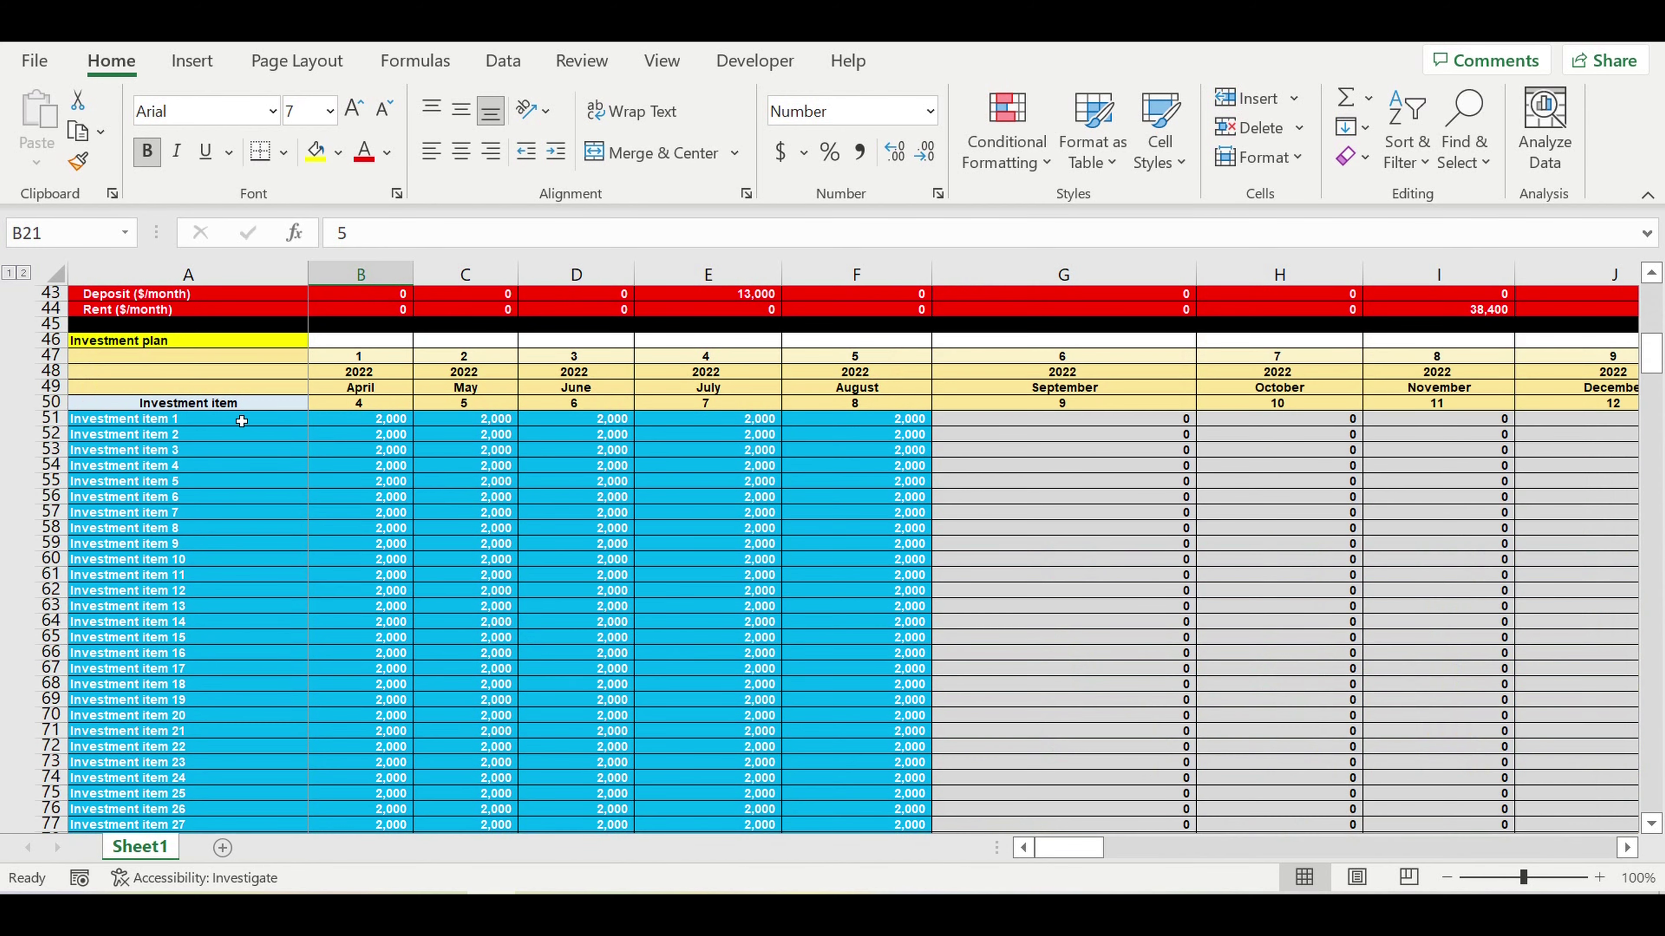
pyautogui.moveTo(240, 421); pyautogui.dragTo(814, 793)
pyautogui.click(168, 436)
pyautogui.moveTo(179, 553); pyautogui.dragTo(190, 731)
pyautogui.moveTo(393, 420); pyautogui.dragTo(924, 810)
pyautogui.scroll(-3, 599, 644)
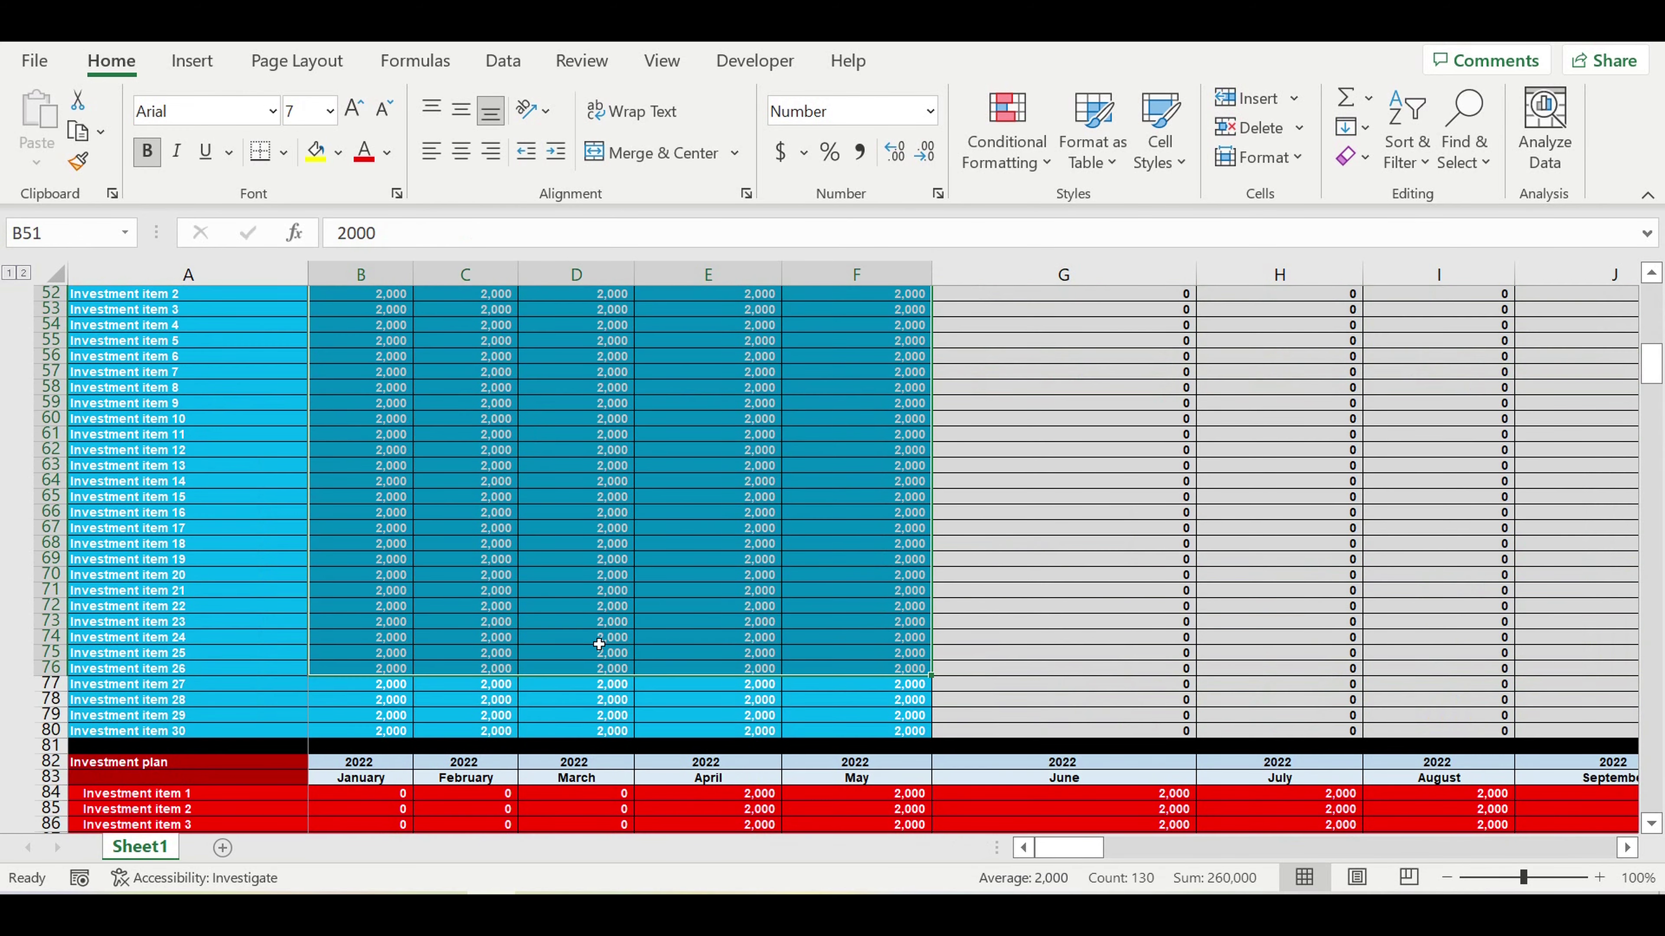
# Step: Examine the customer types table, covering type names, ON/OFF switches, average checks, direct expense percentages and customer lifecycle months
pyautogui.scroll(-15, 598, 644)
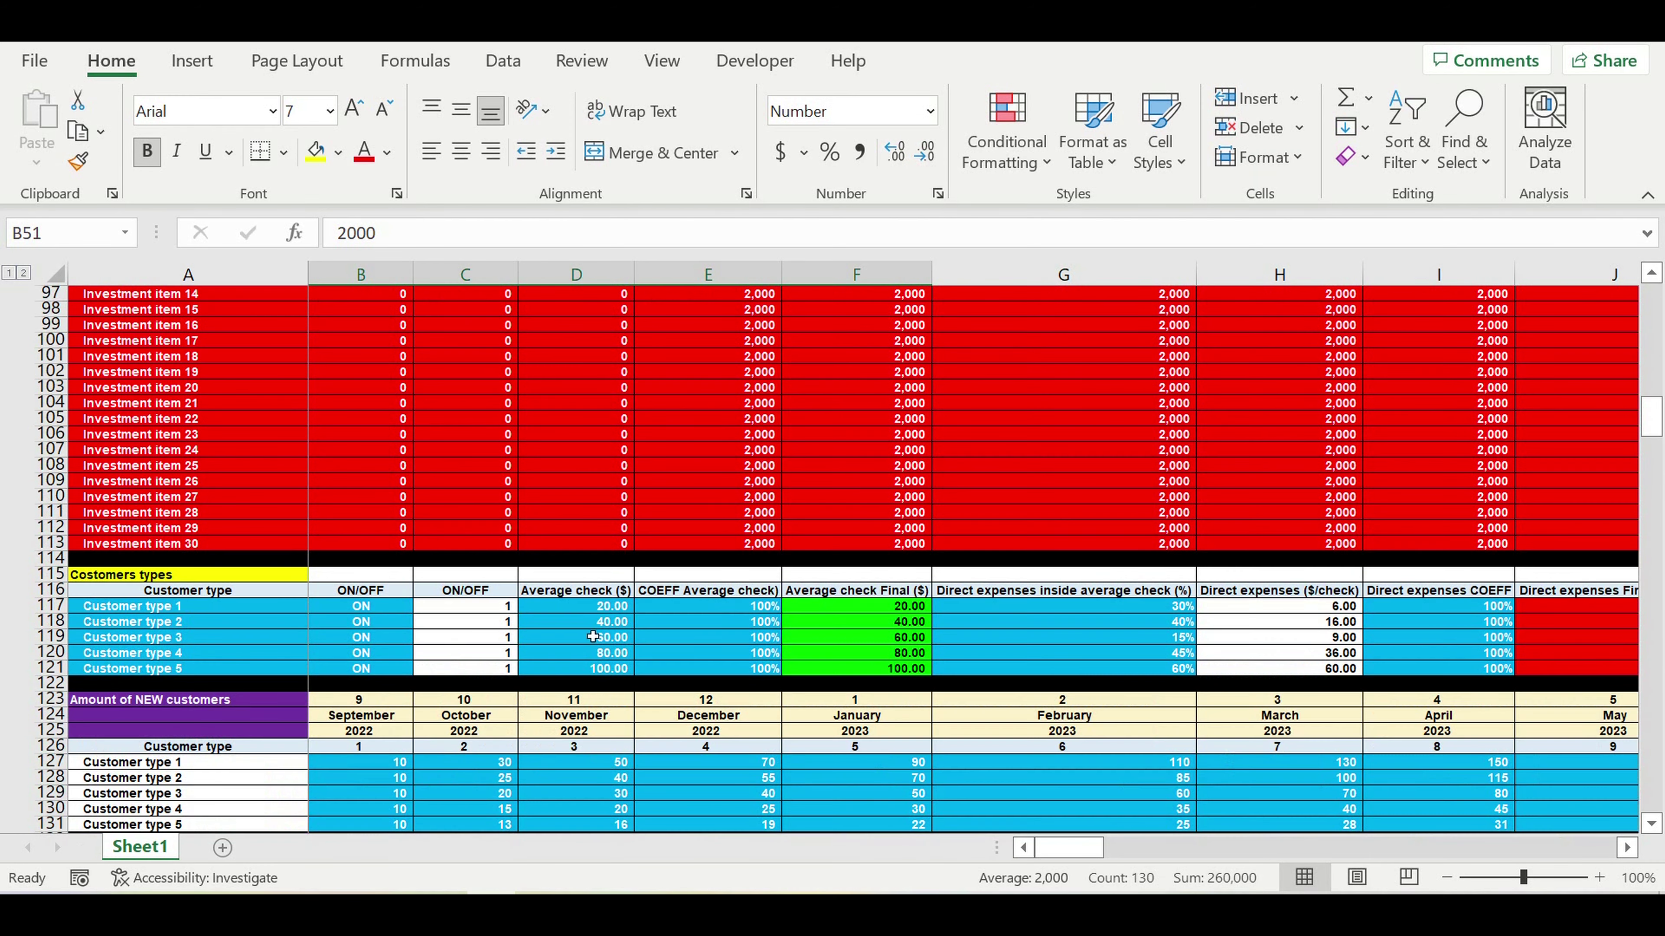
pyautogui.moveTo(129, 612); pyautogui.dragTo(138, 669)
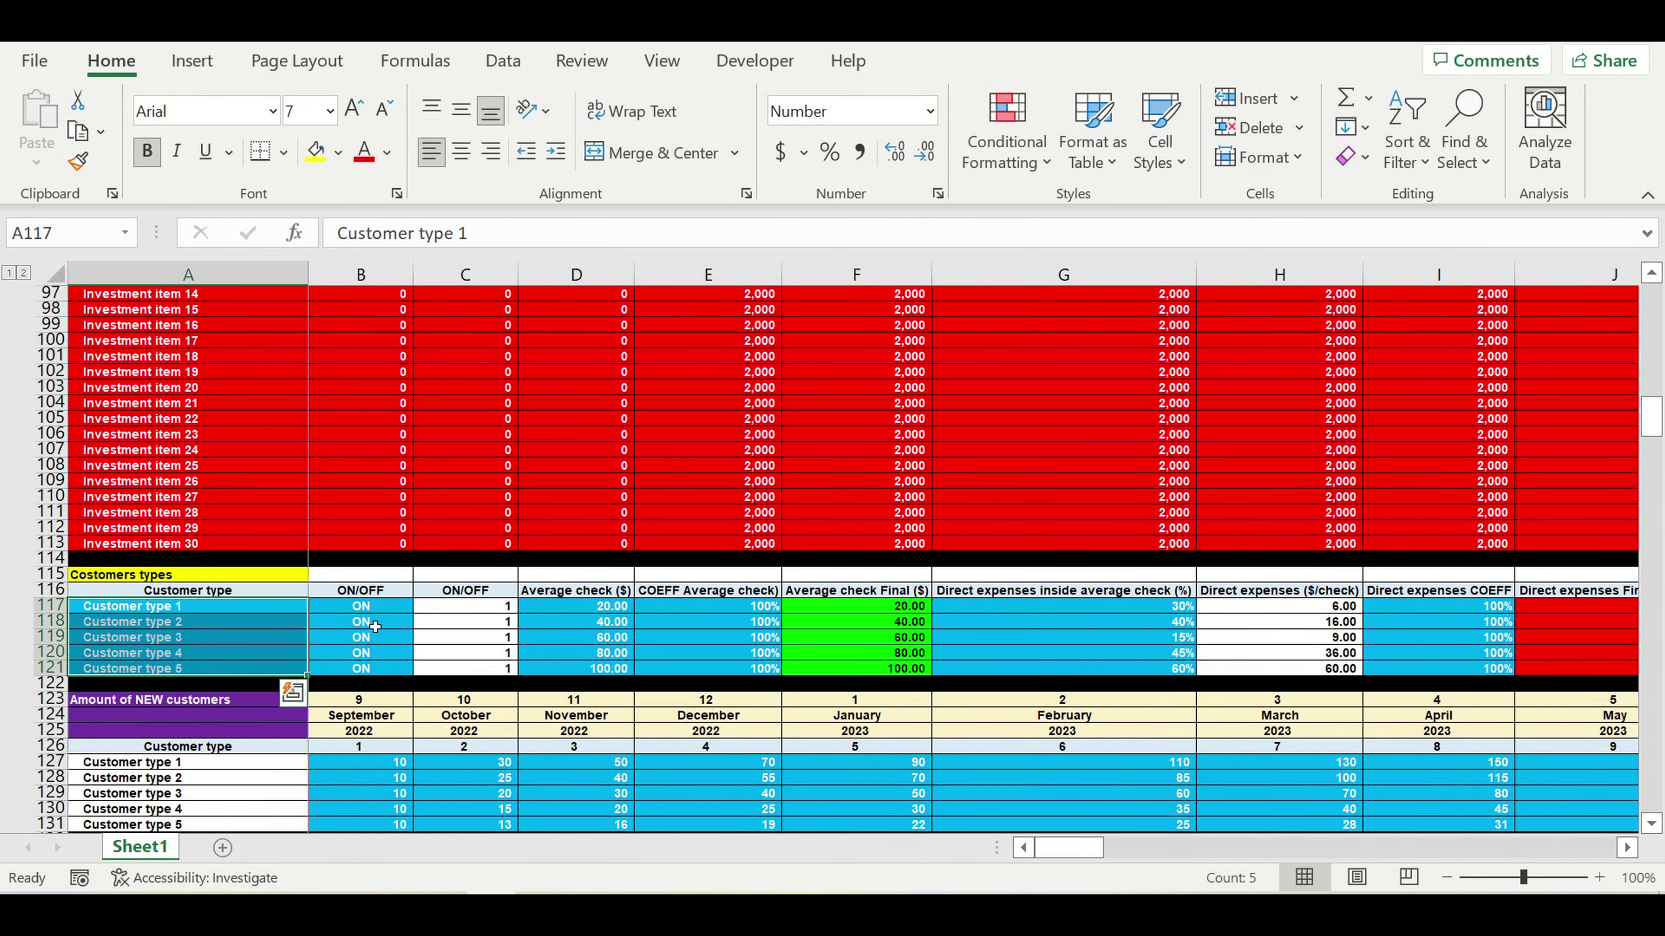
pyautogui.moveTo(376, 606); pyautogui.dragTo(381, 673)
pyautogui.moveTo(601, 607); pyautogui.dragTo(604, 670)
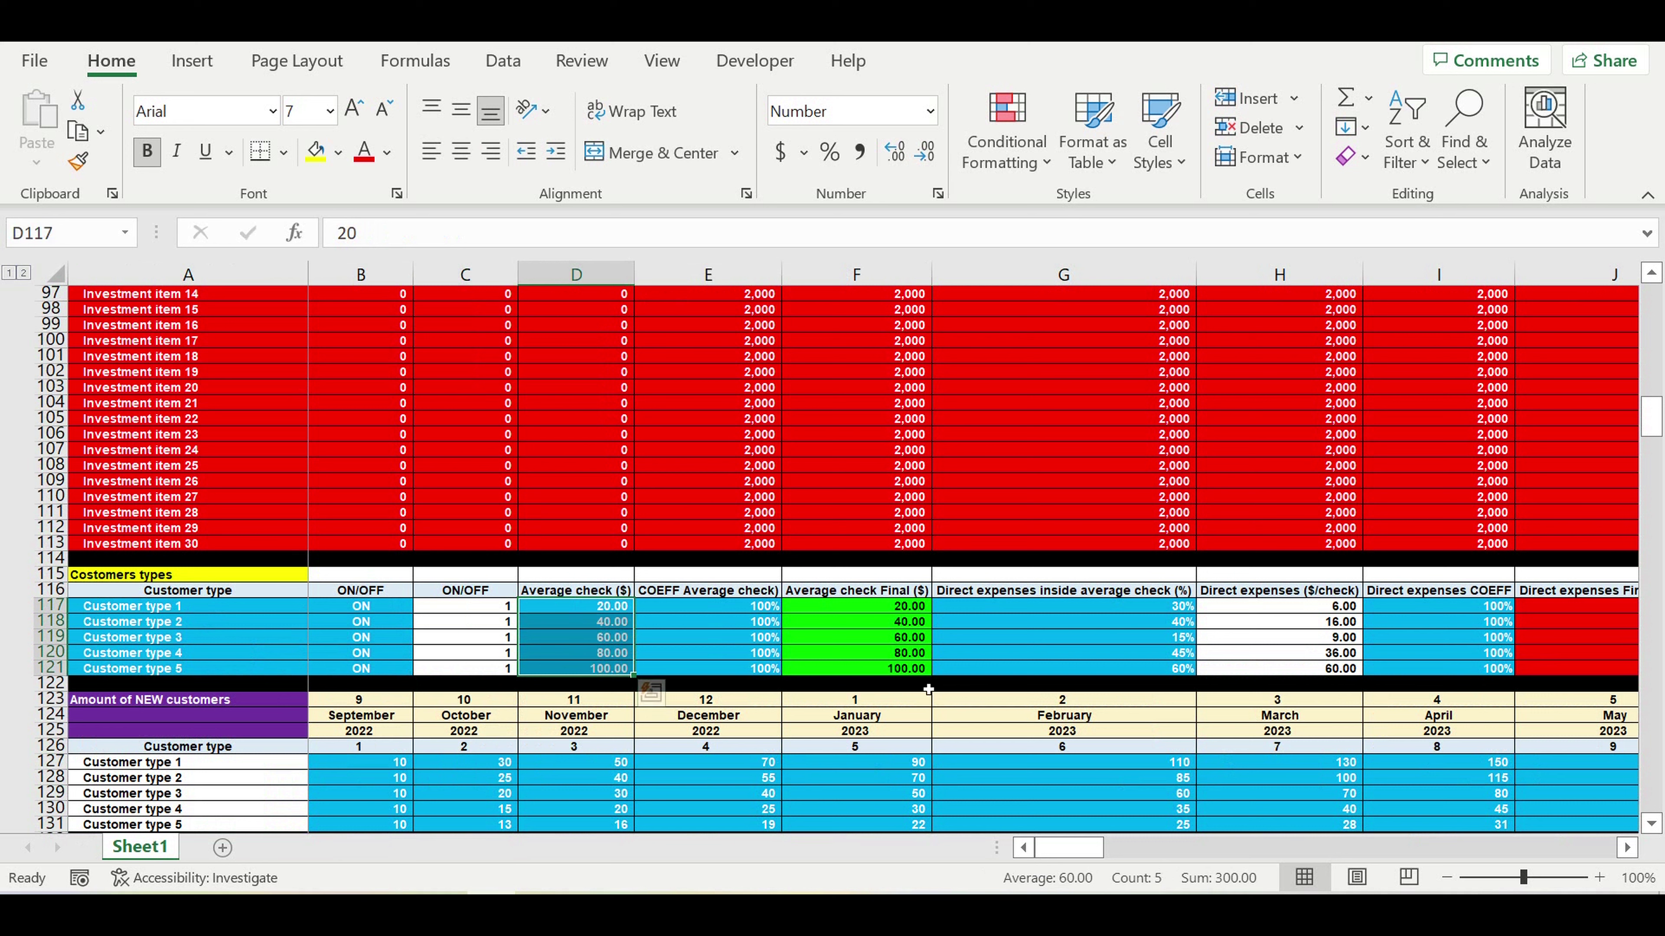
pyautogui.moveTo(1165, 614); pyautogui.dragTo(1166, 669)
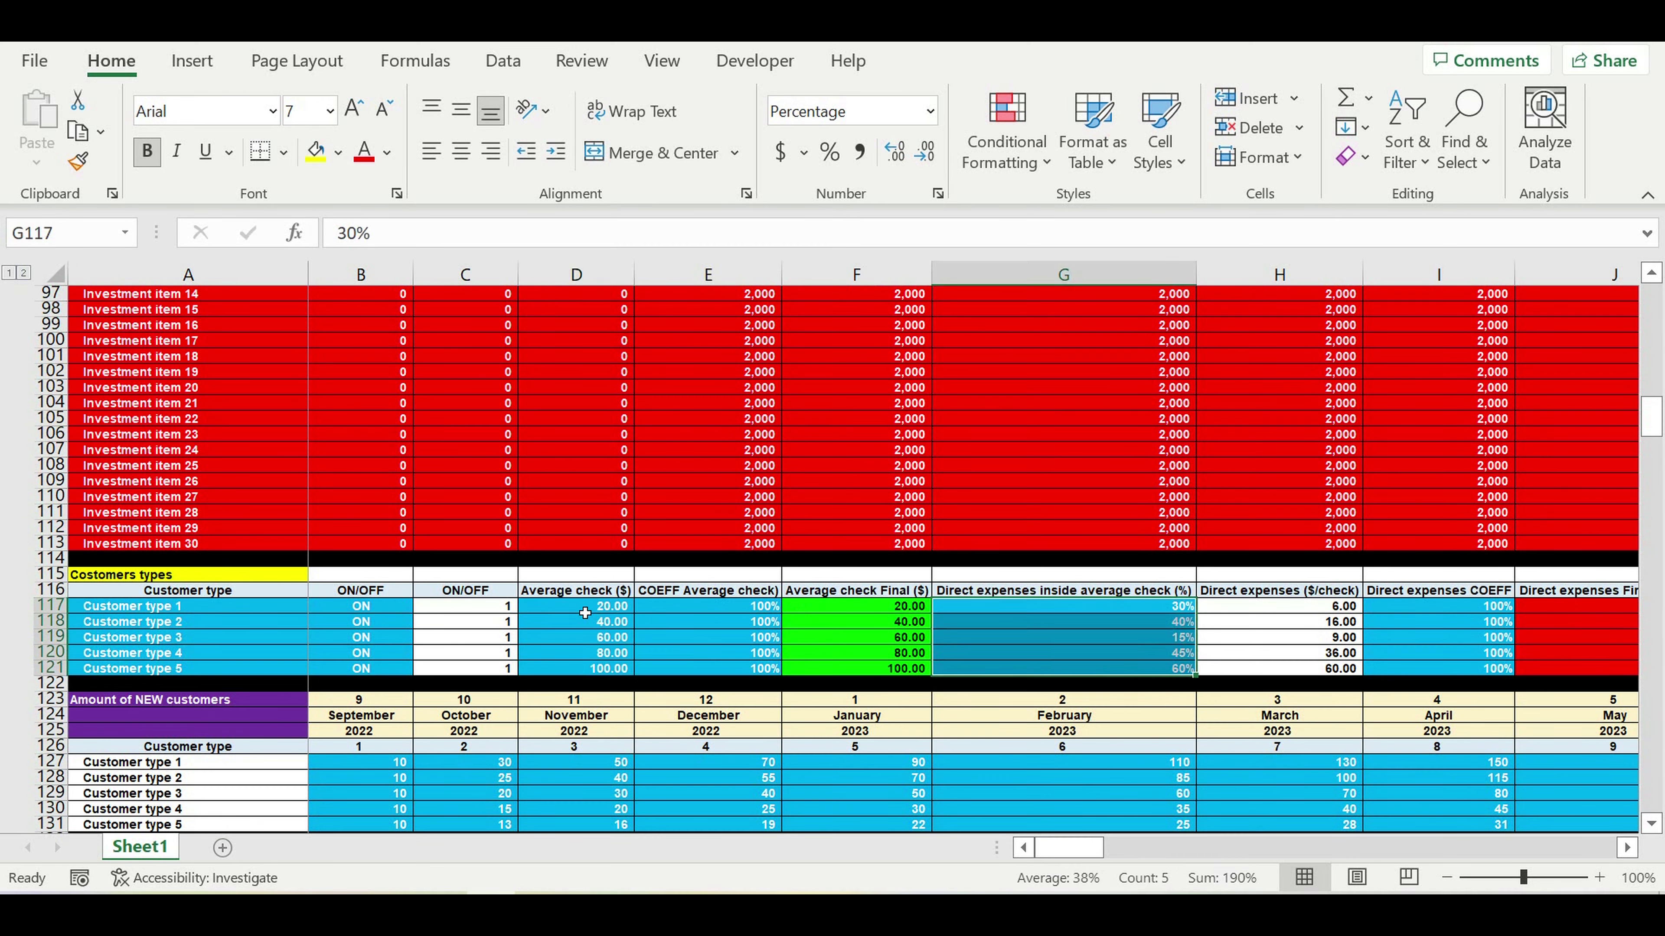
pyautogui.moveTo(586, 612); pyautogui.dragTo(587, 669)
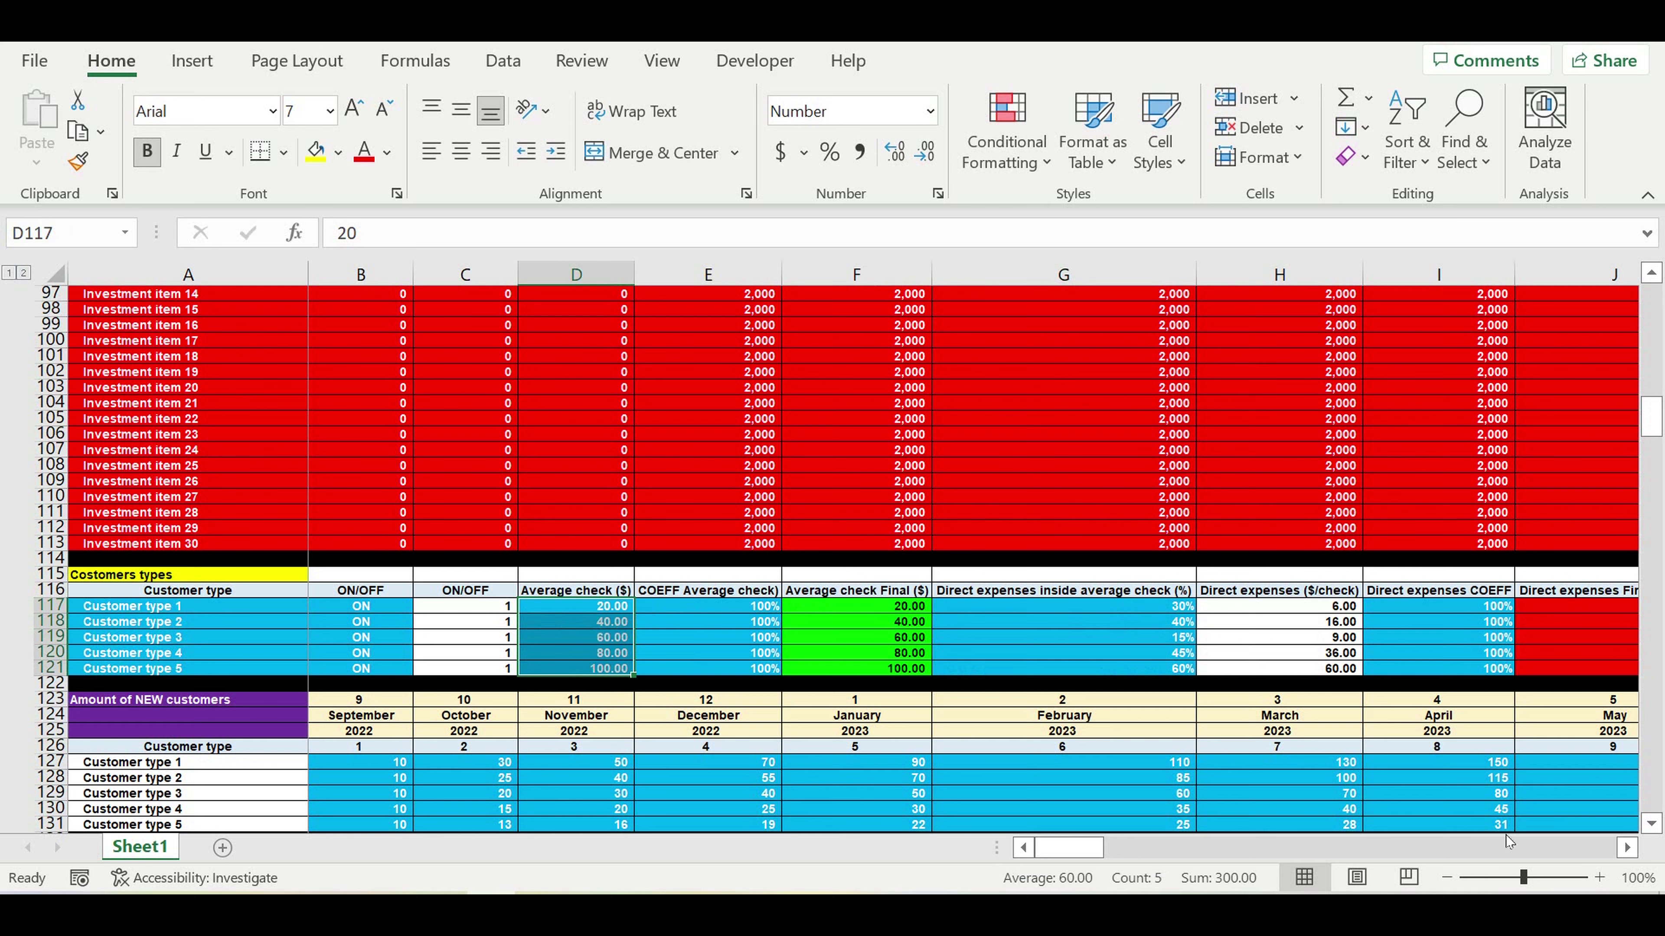
pyautogui.click(1630, 848)
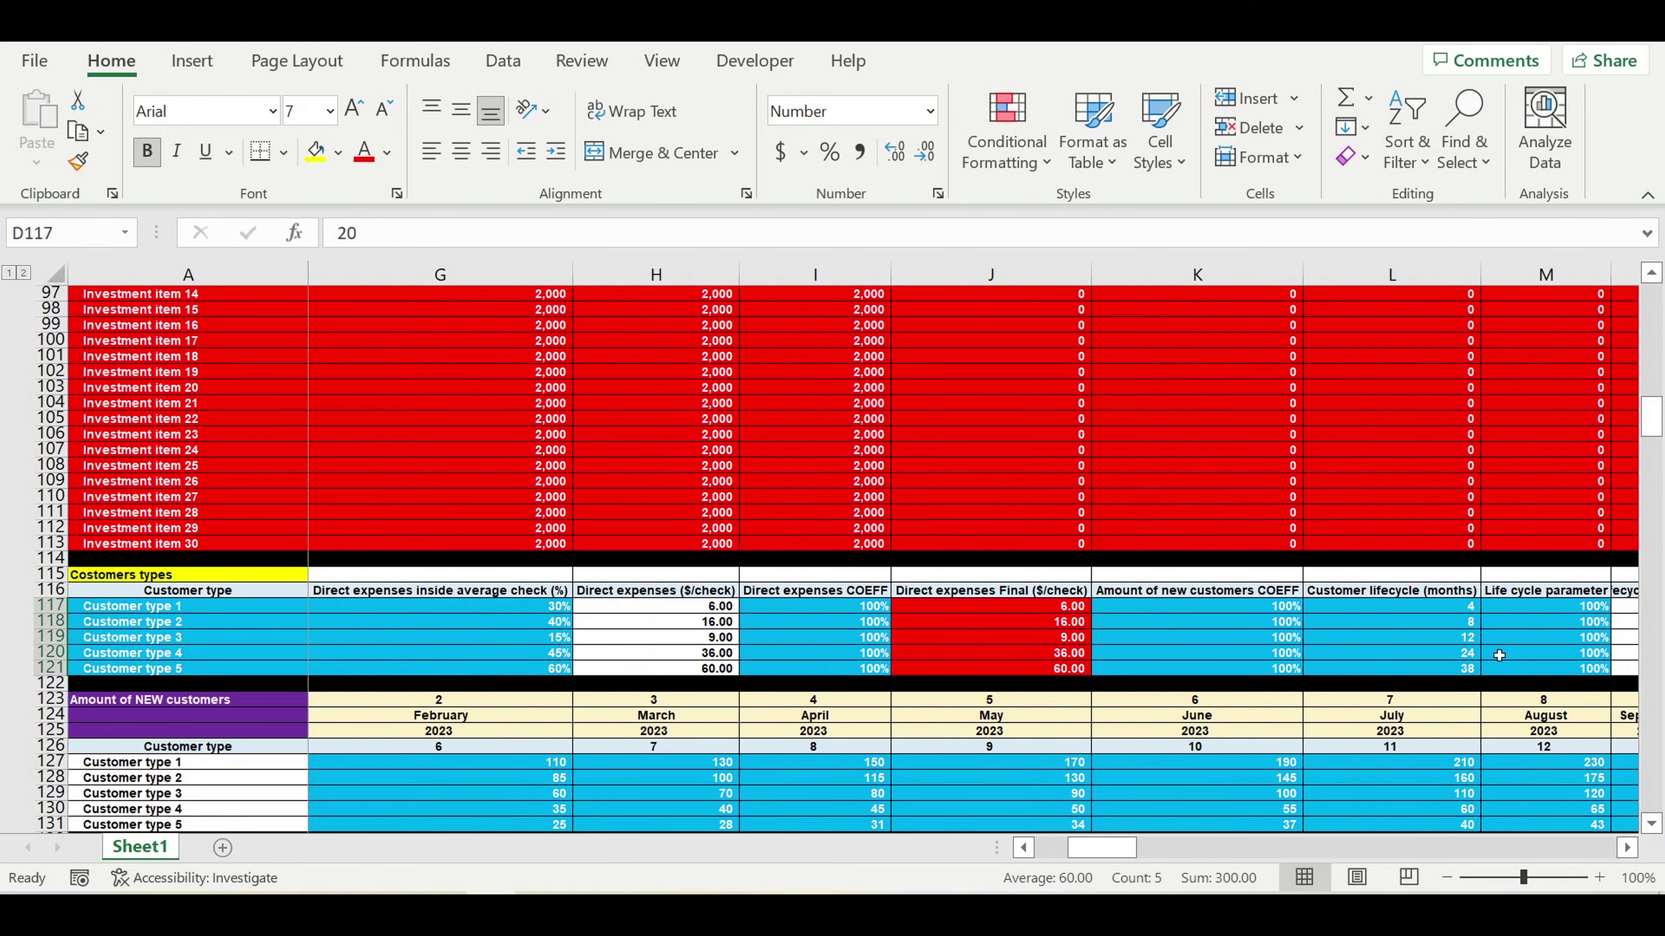
pyautogui.moveTo(1450, 609); pyautogui.dragTo(1446, 674)
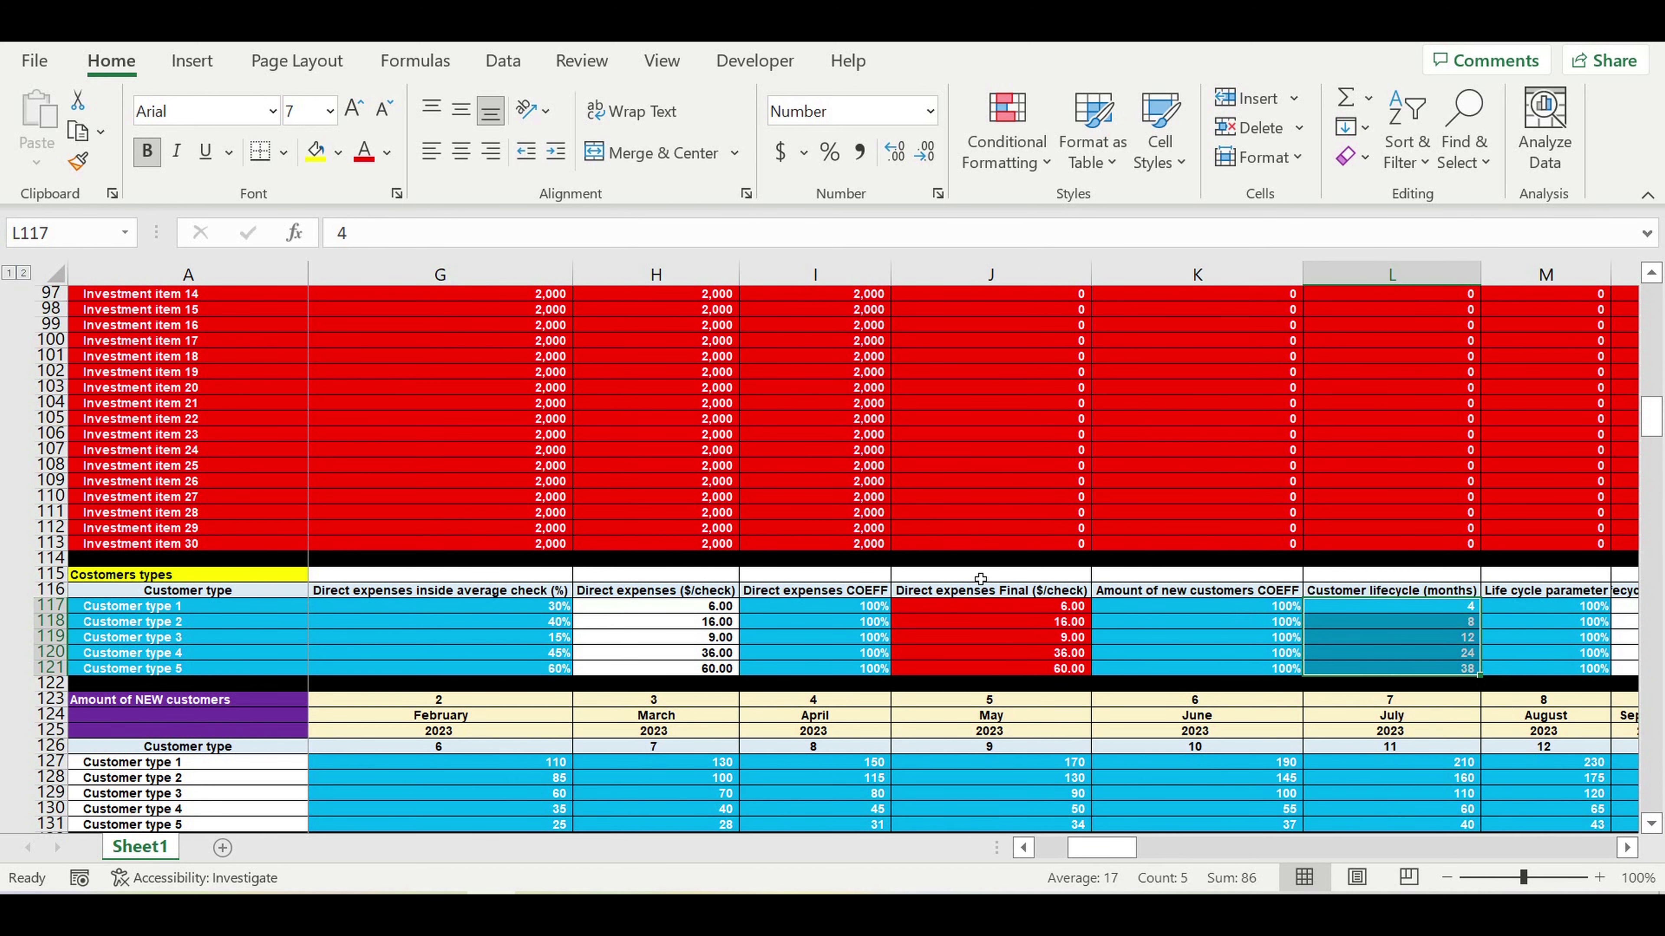
# Step: Inspect the monthly amounts of new customers per customer type, through month 36 and the extrapolate column
pyautogui.scroll(-3, 983, 586)
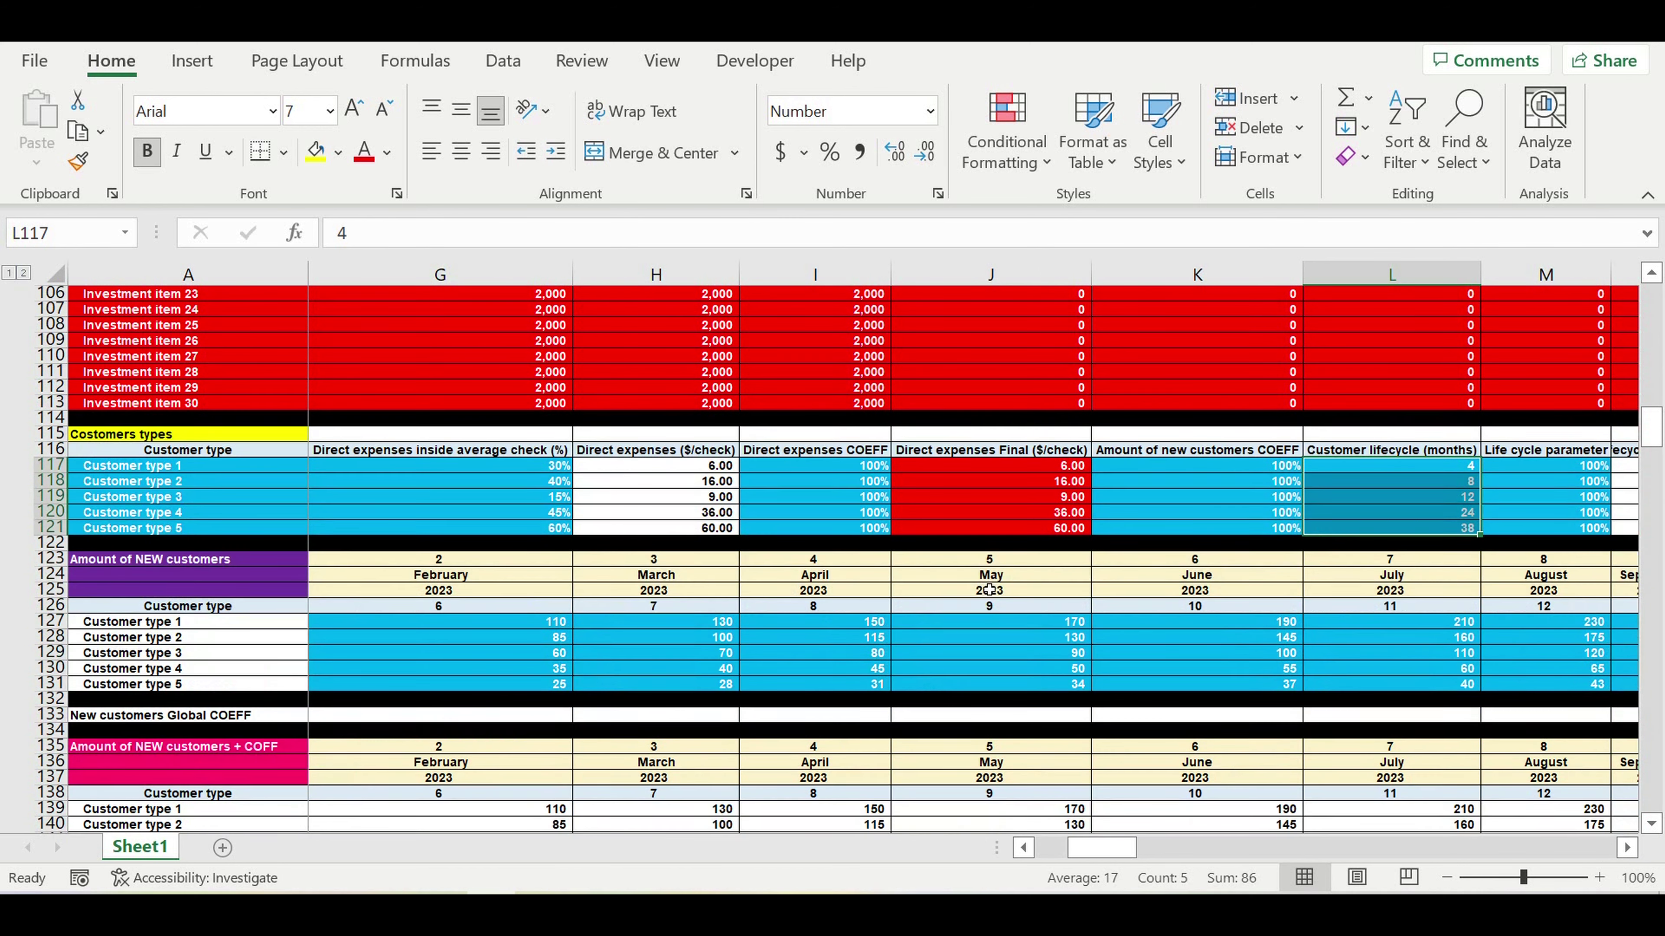
pyautogui.click(512, 657)
pyautogui.moveTo(488, 623); pyautogui.dragTo(1471, 688)
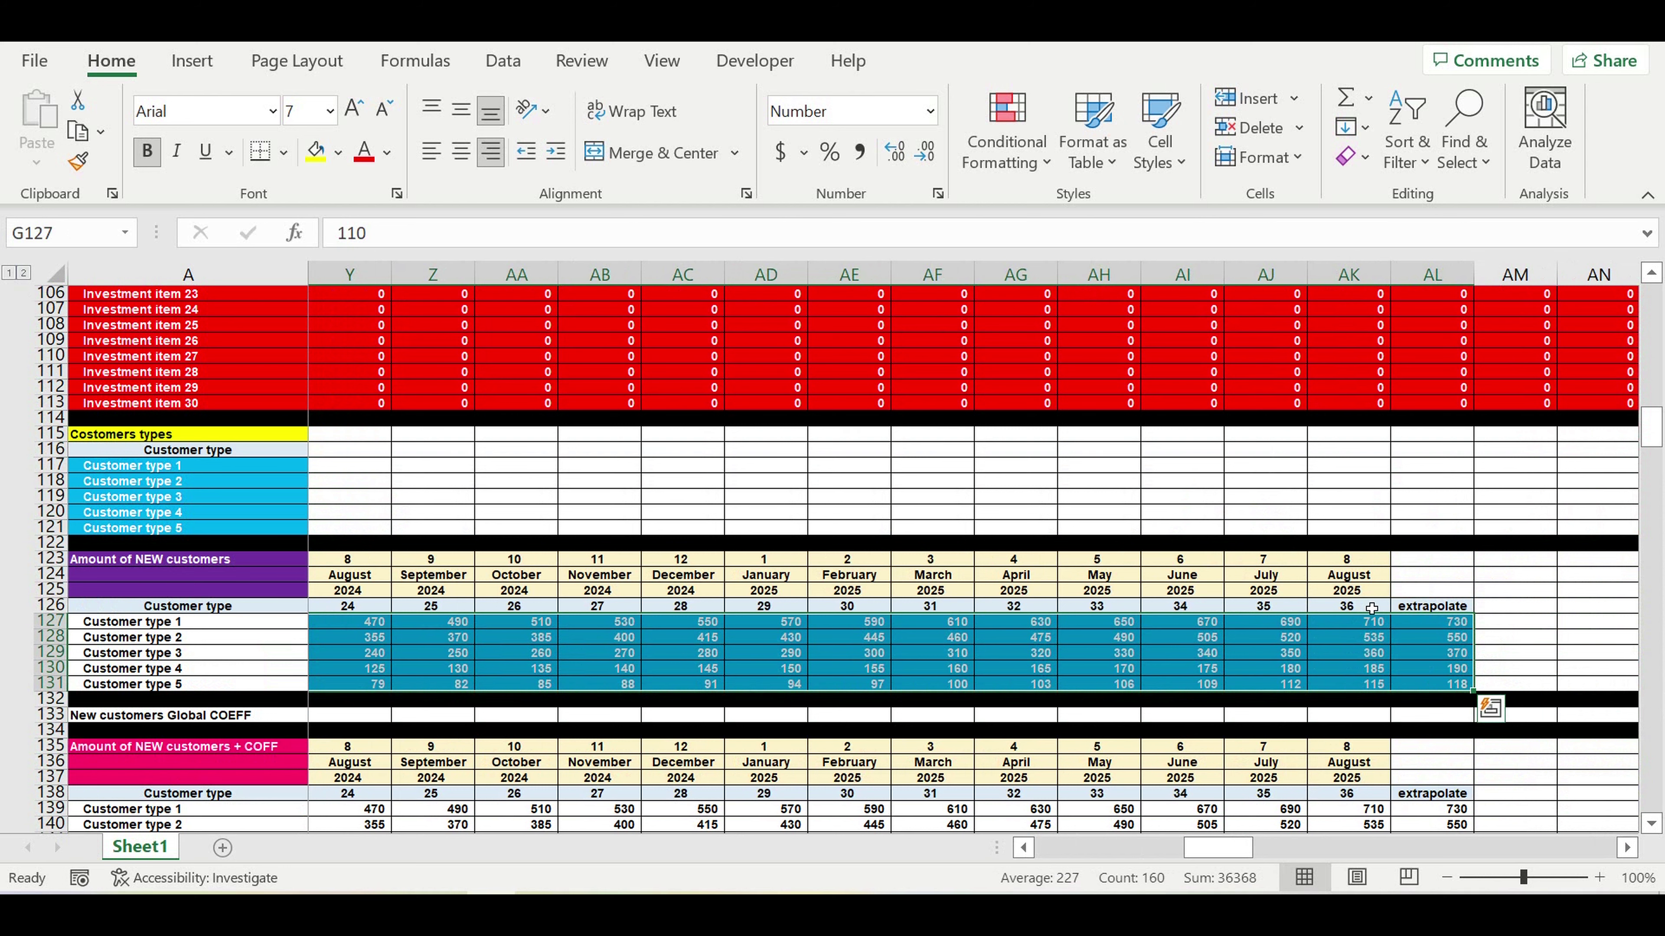
pyautogui.moveTo(1442, 625); pyautogui.dragTo(1441, 685)
pyautogui.moveTo(1196, 847); pyautogui.dragTo(1180, 851)
pyautogui.moveTo(998, 858); pyautogui.dragTo(1022, 850)
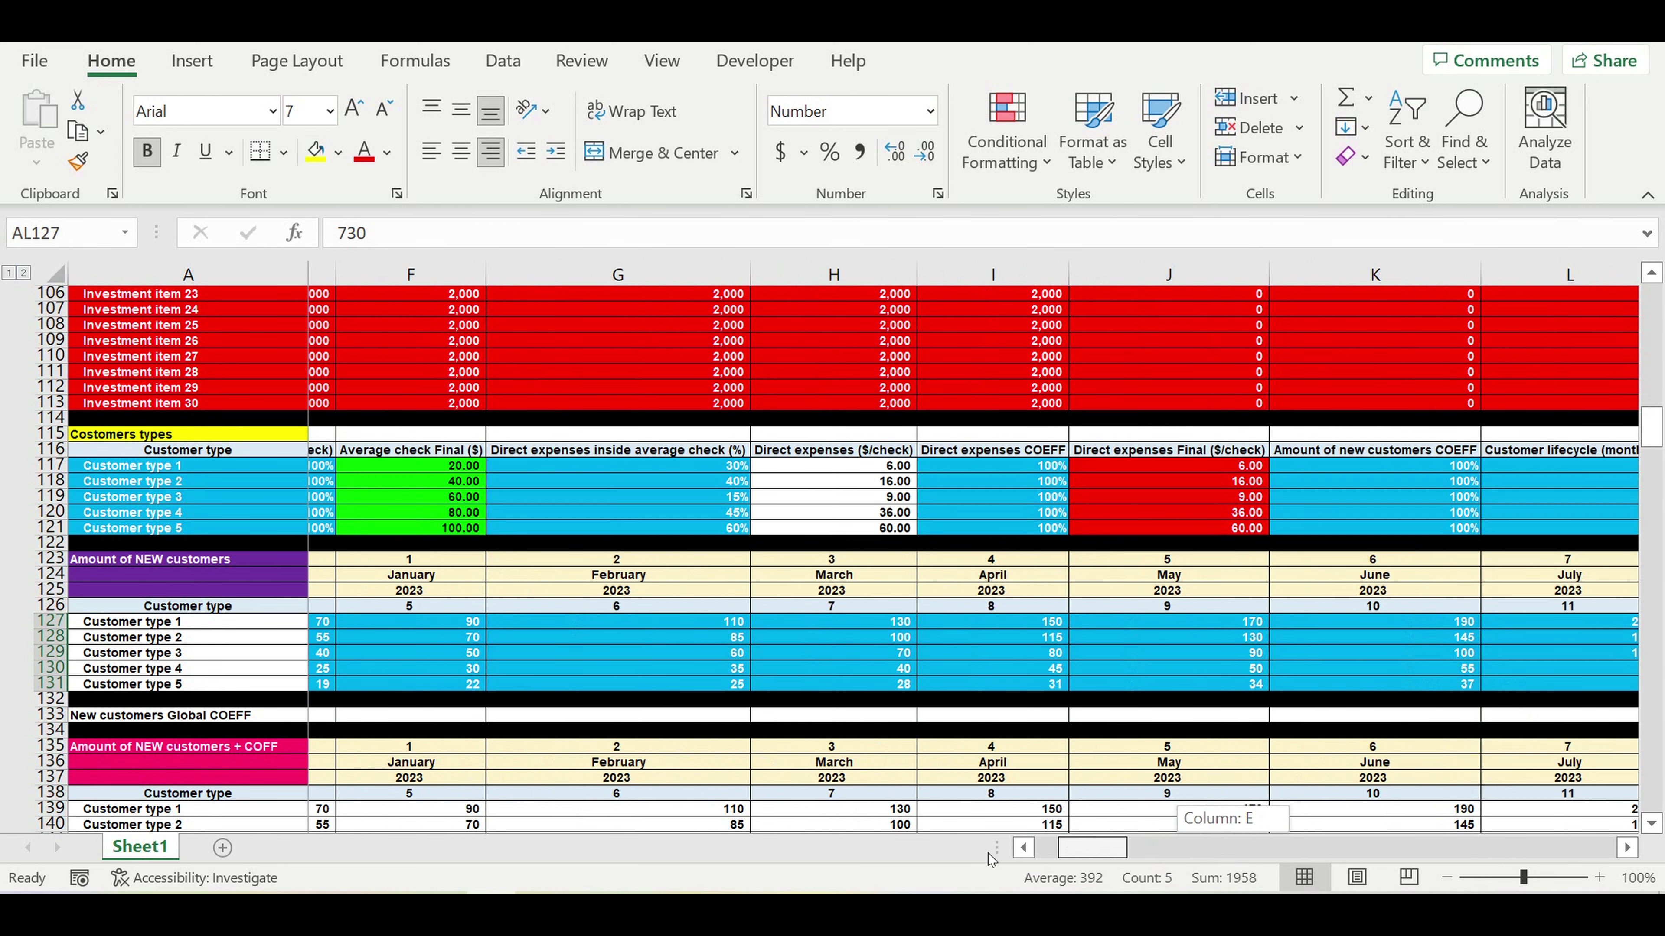
# Step: Review the coefficient-adjusted new customers and the New Customers inside timeline rows for all five customer types
pyautogui.scroll(-3, 884, 712)
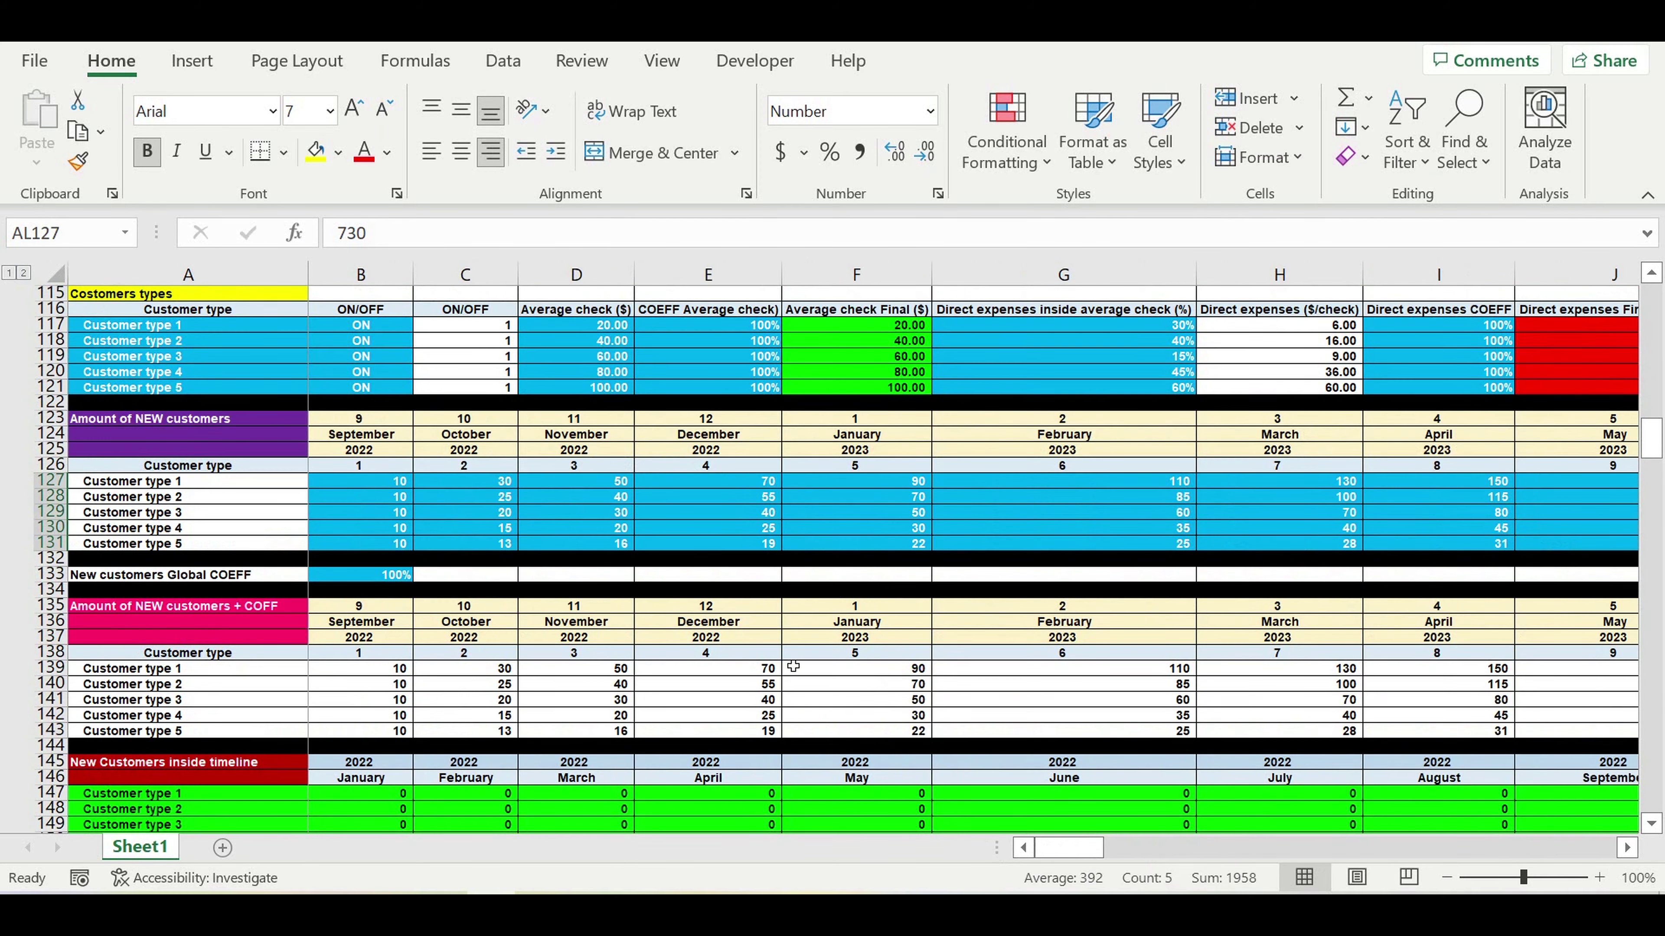
pyautogui.scroll(-6, 783, 667)
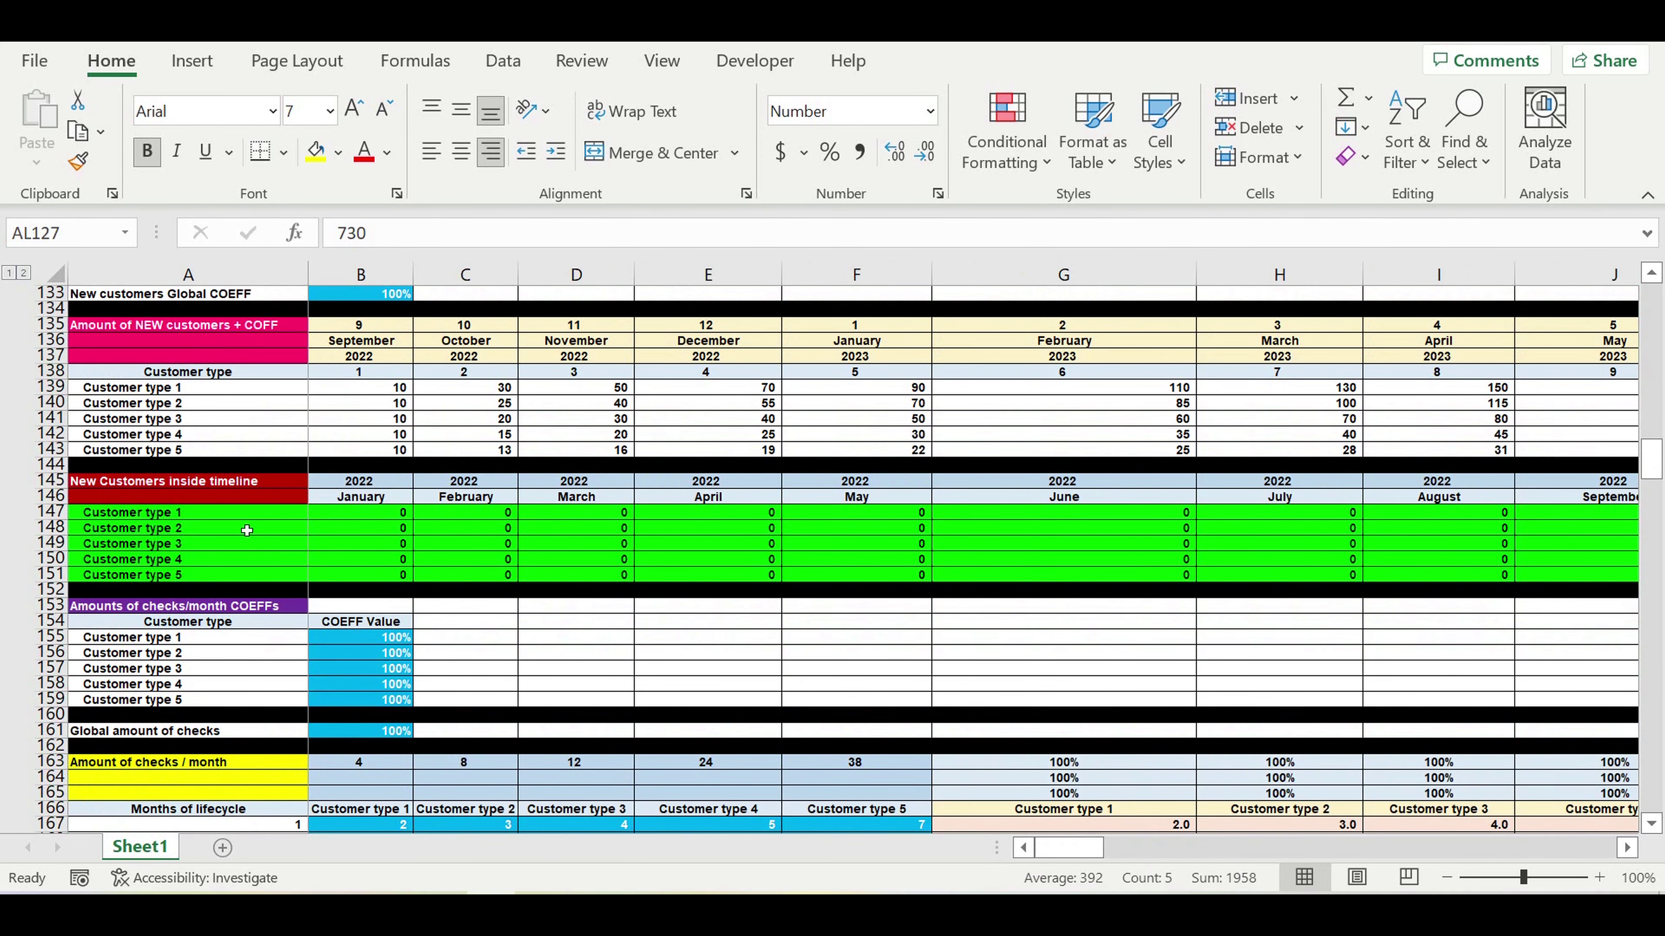
pyautogui.scroll(-2, 489, 596)
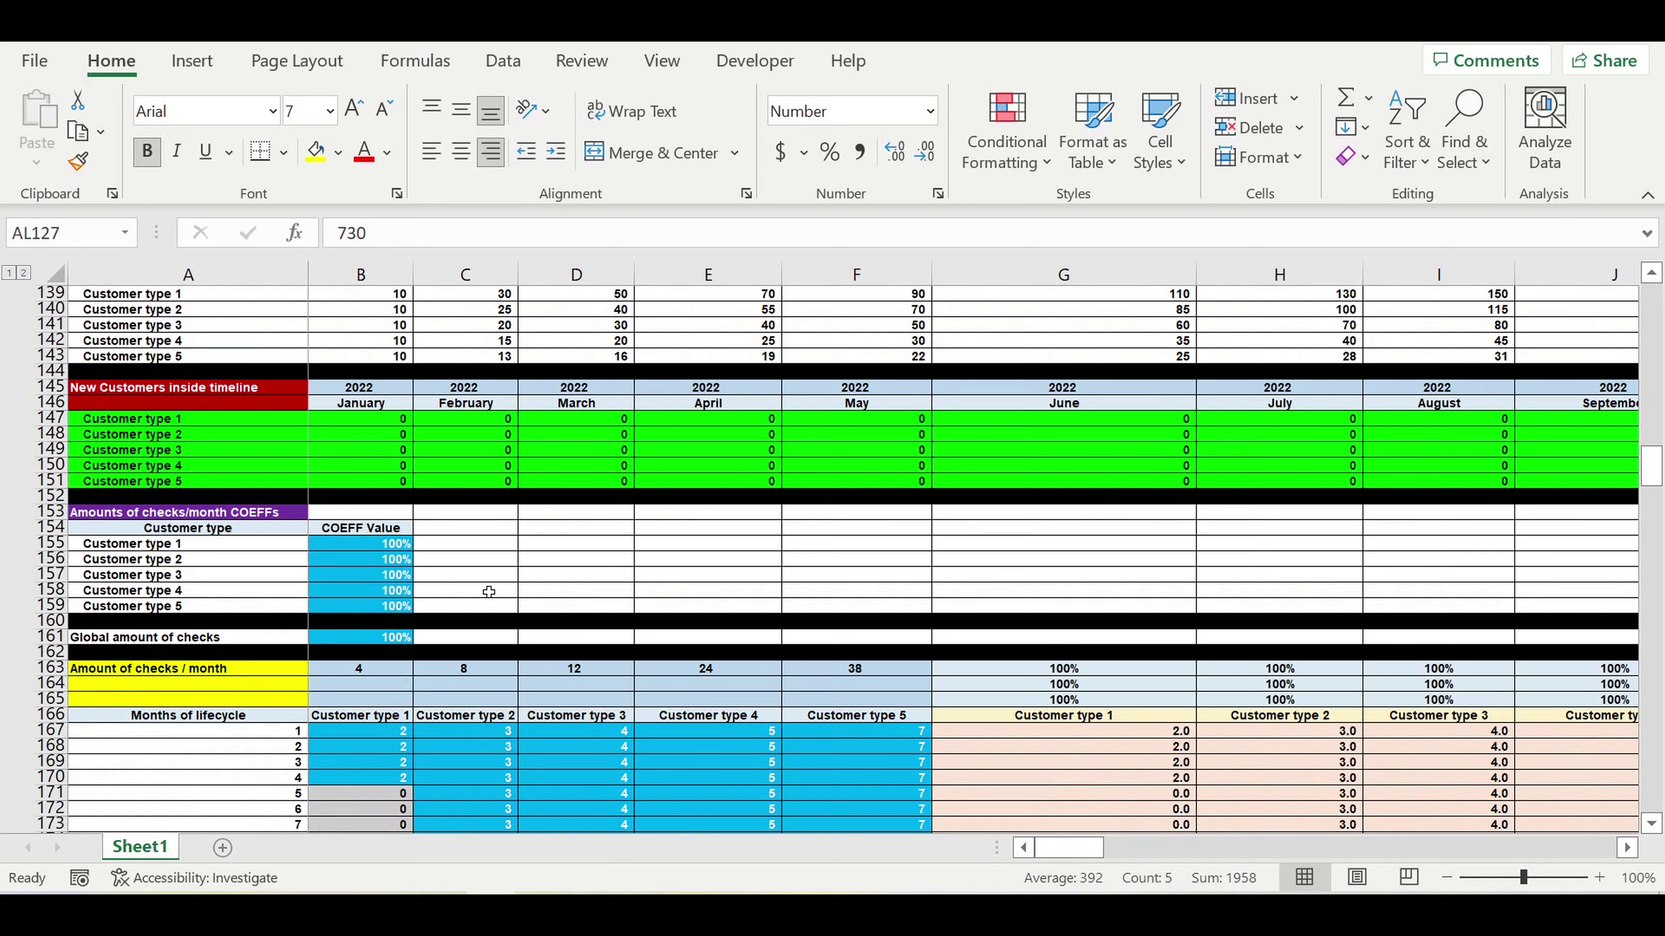
pyautogui.scroll(-3, 489, 592)
pyautogui.scroll(2, 533, 559)
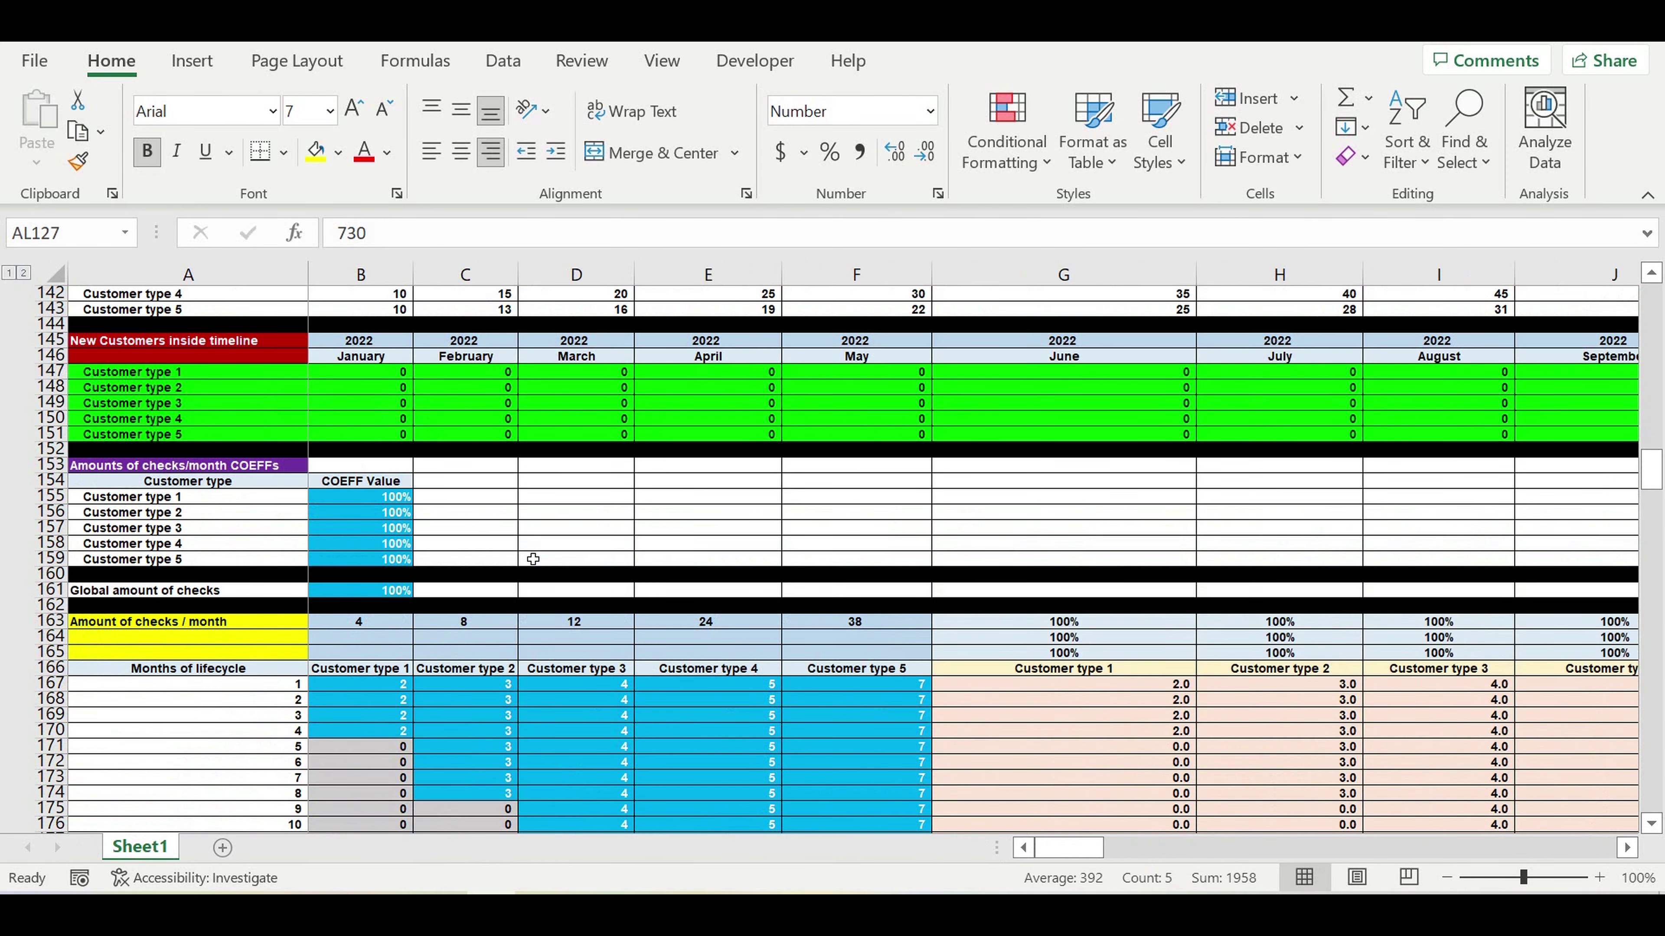
pyautogui.moveTo(288, 377); pyautogui.dragTo(1500, 434)
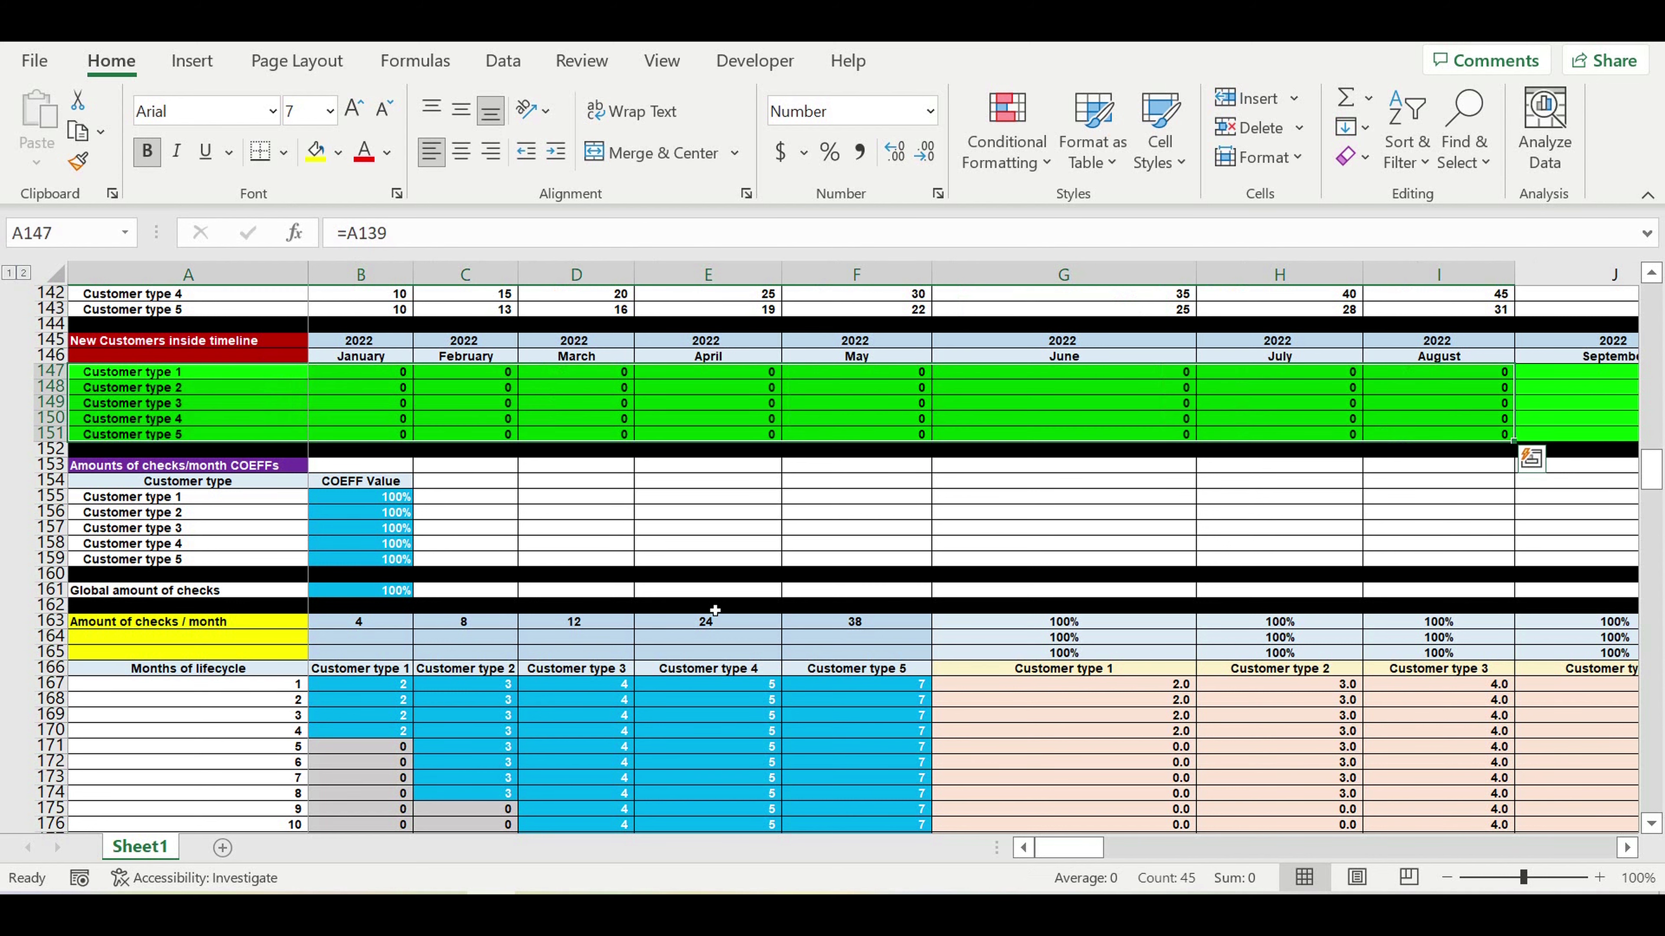
pyautogui.scroll(-1, 714, 610)
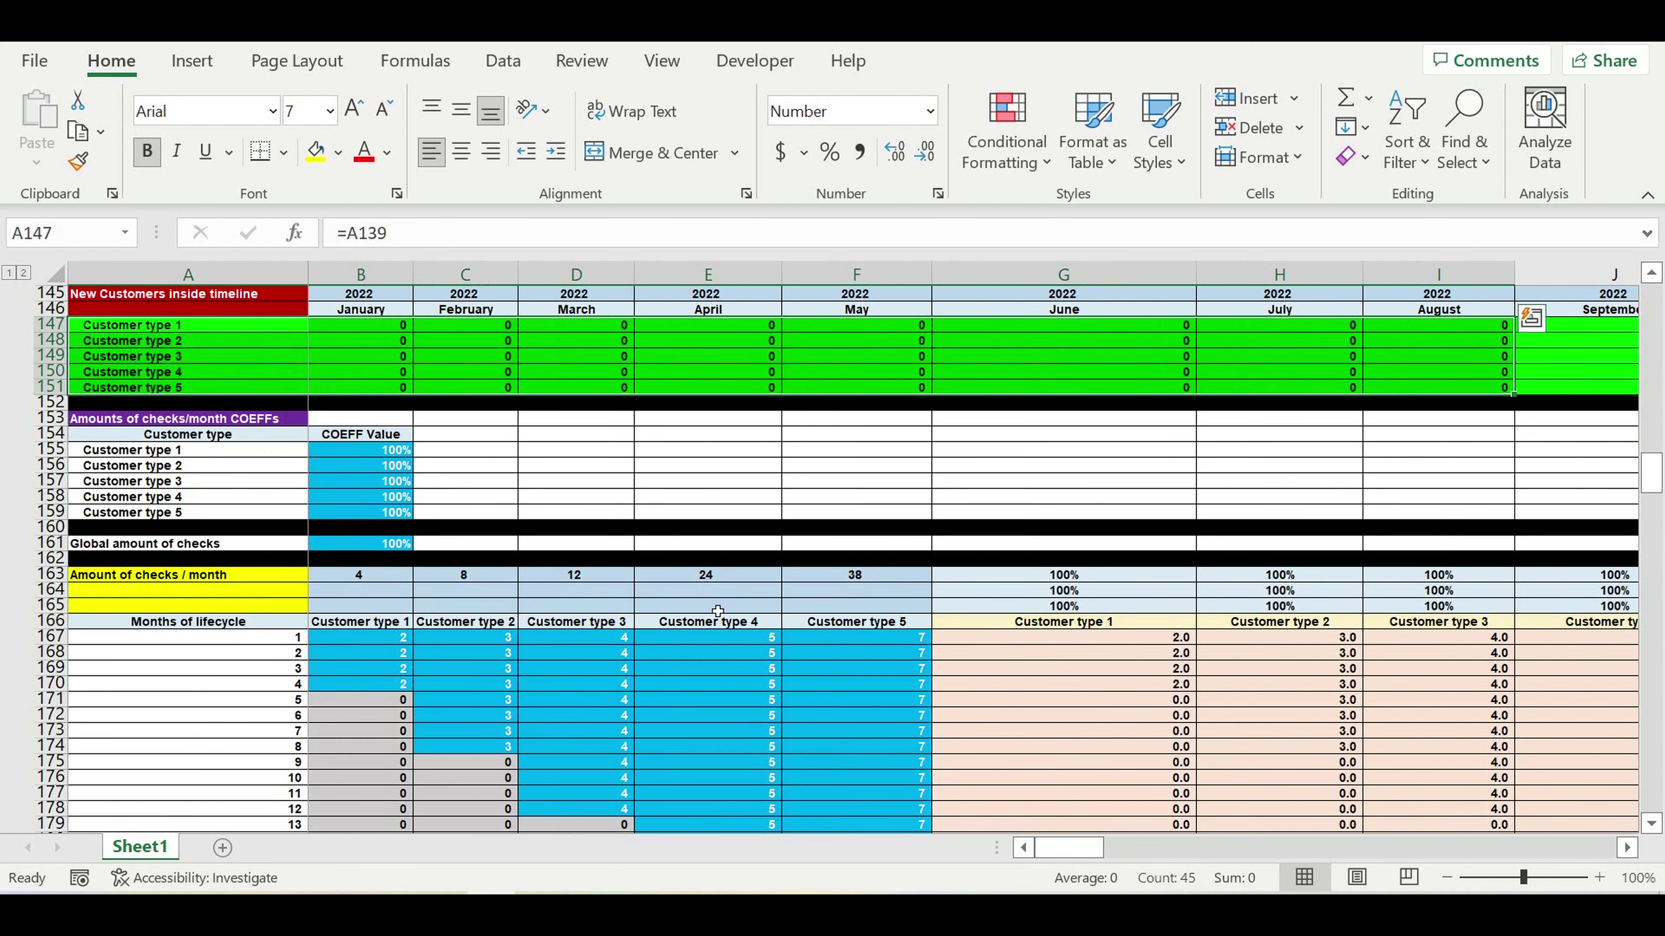
# Step: Examine the amount of checks per month for each customer type across its months of lifecycle
pyautogui.scroll(-2, 717, 611)
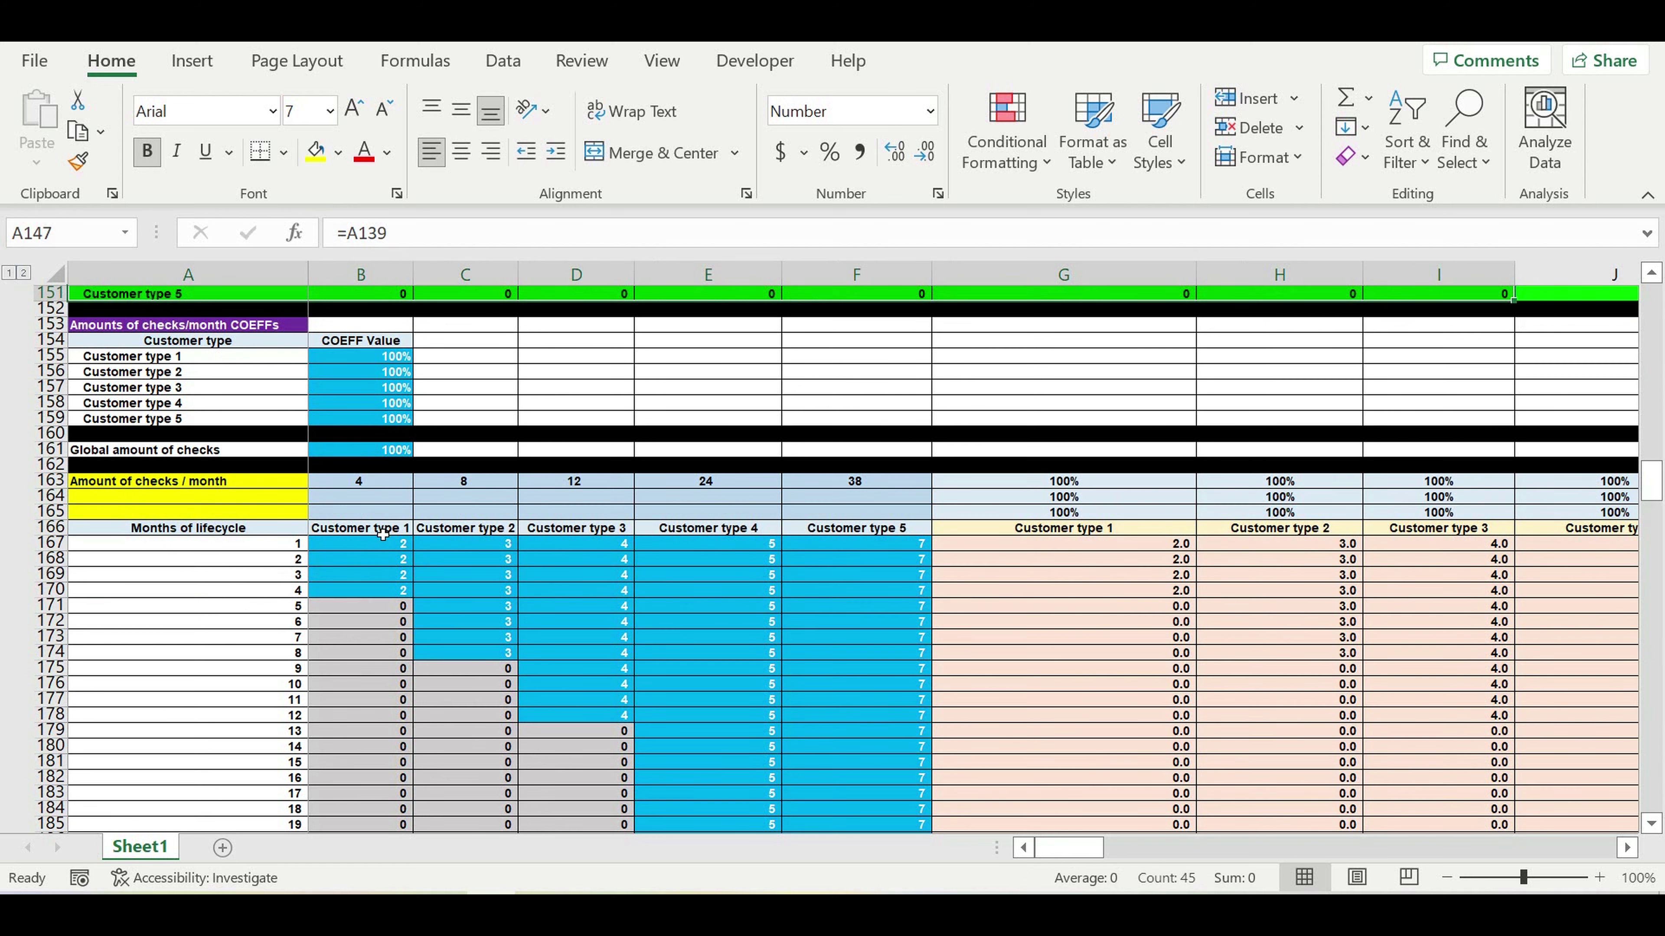
pyautogui.click(382, 531)
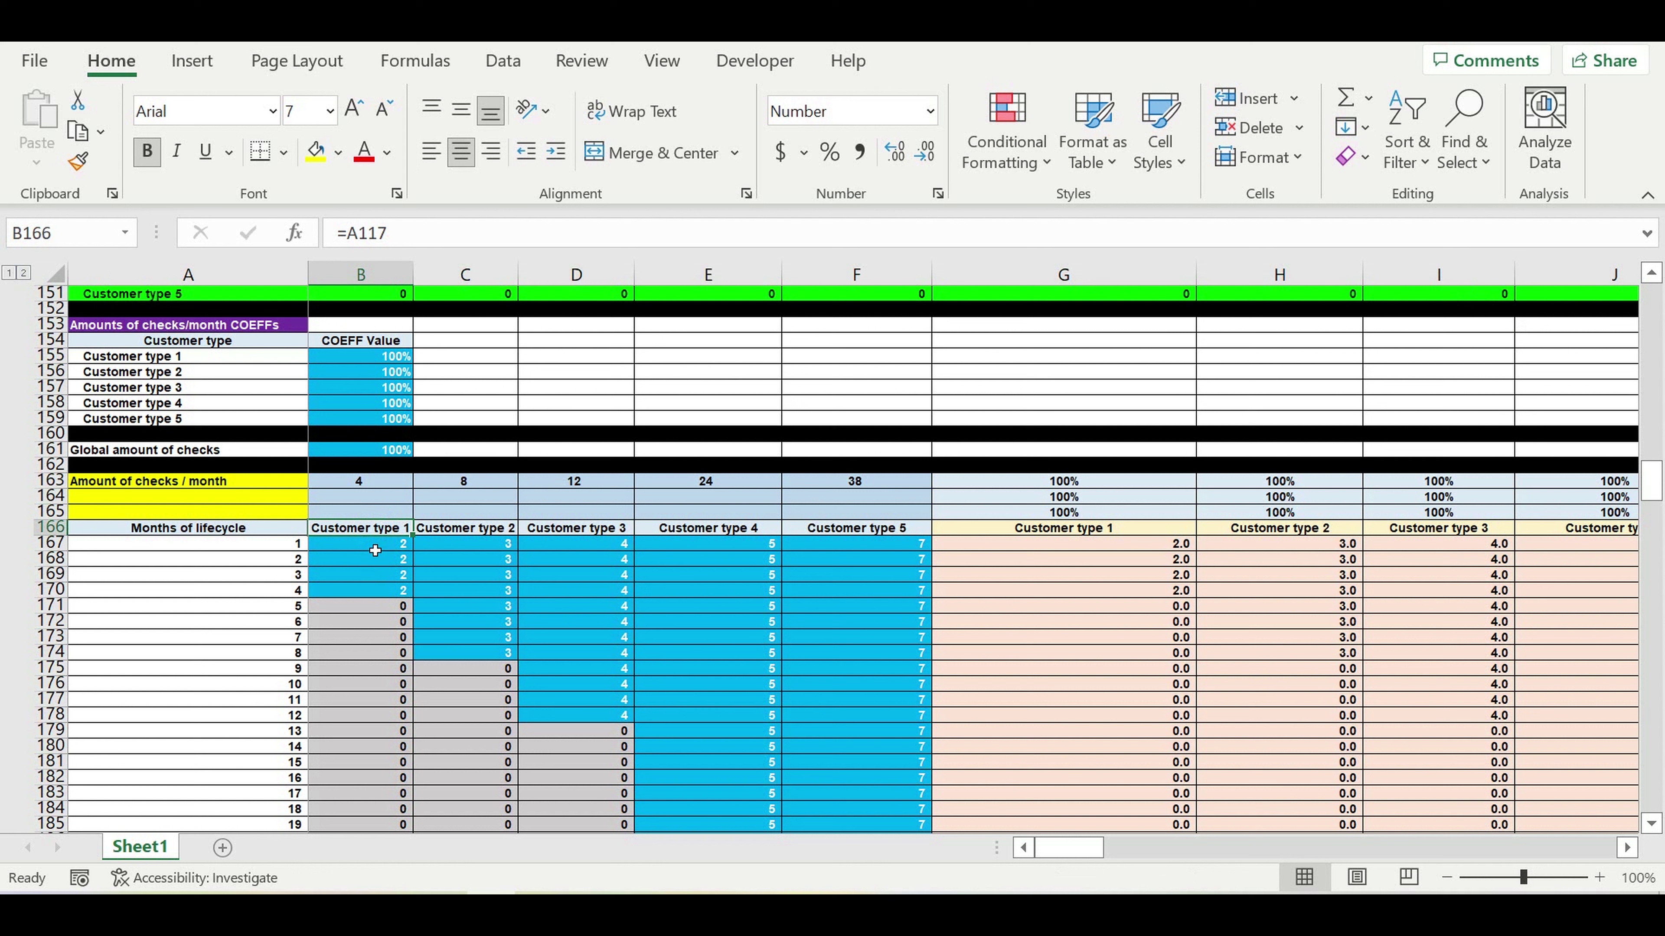
pyautogui.click(375, 551)
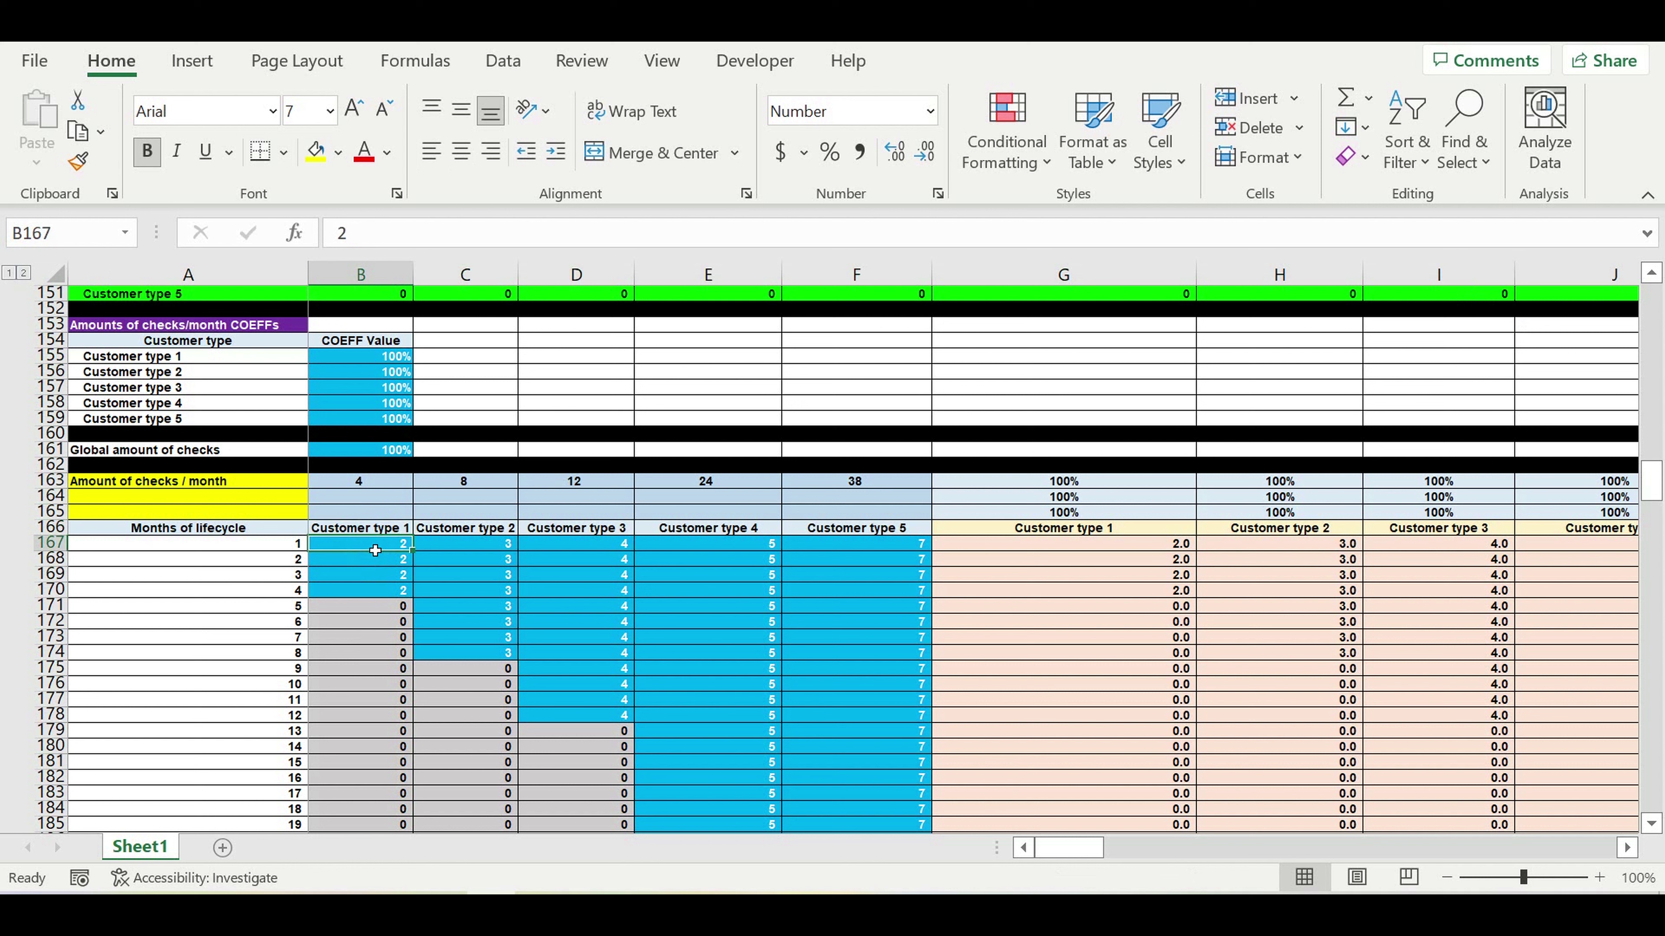
pyautogui.click(379, 552)
pyautogui.moveTo(380, 553); pyautogui.dragTo(380, 591)
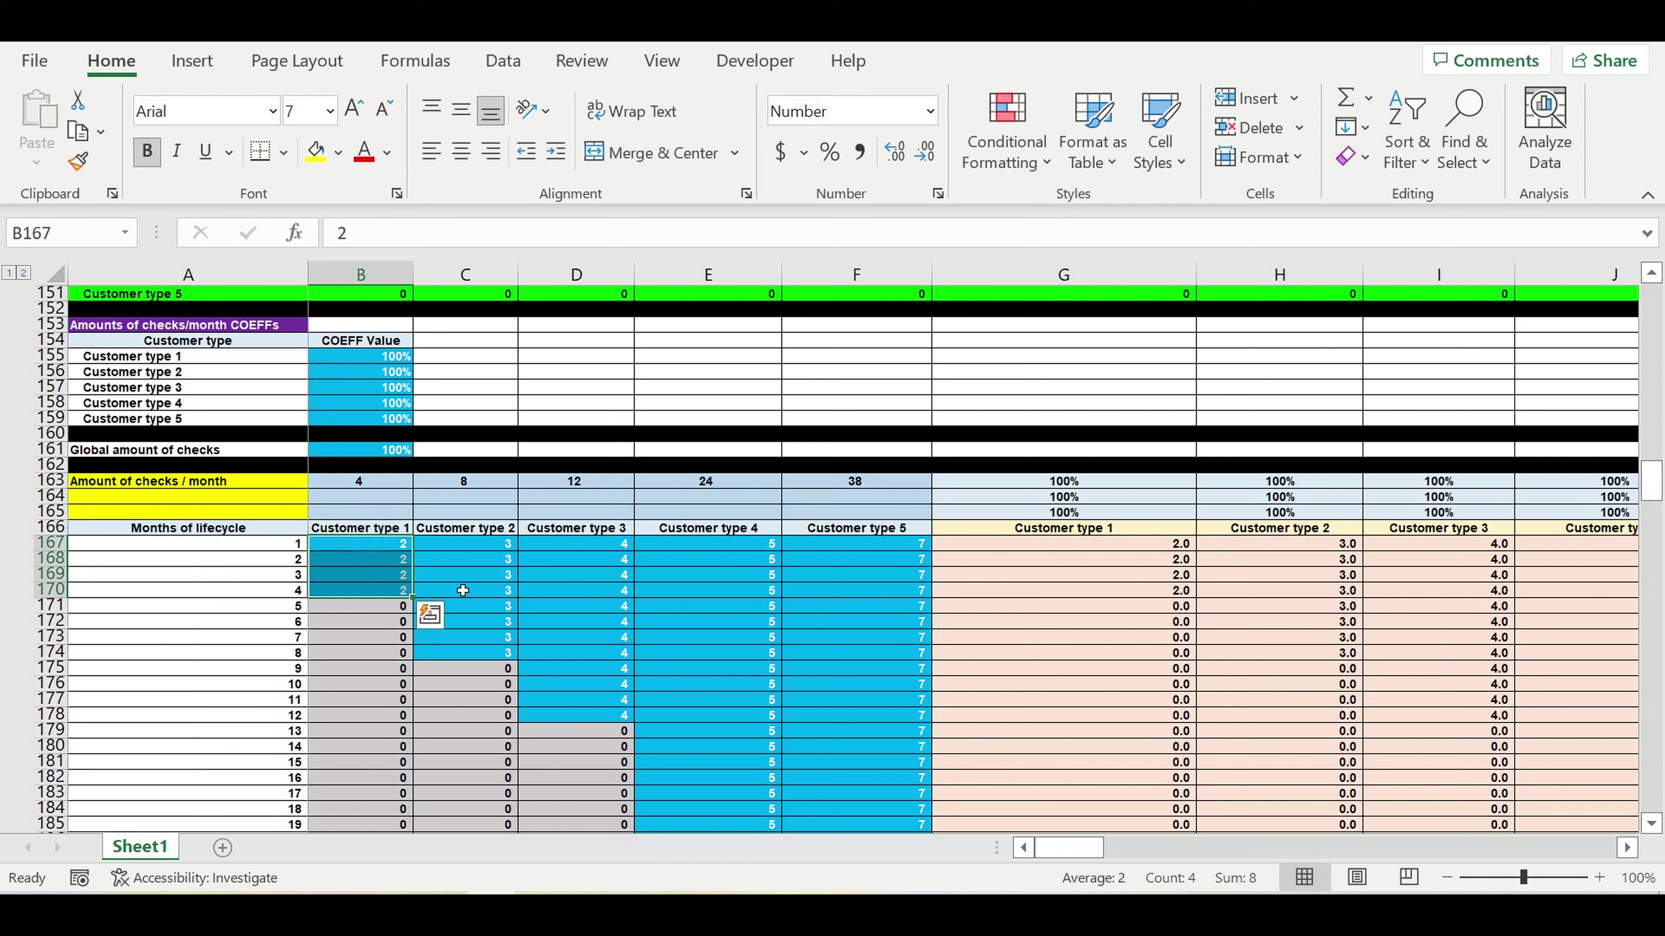
pyautogui.click(490, 535)
pyautogui.click(484, 547)
pyautogui.moveTo(484, 549); pyautogui.dragTo(468, 657)
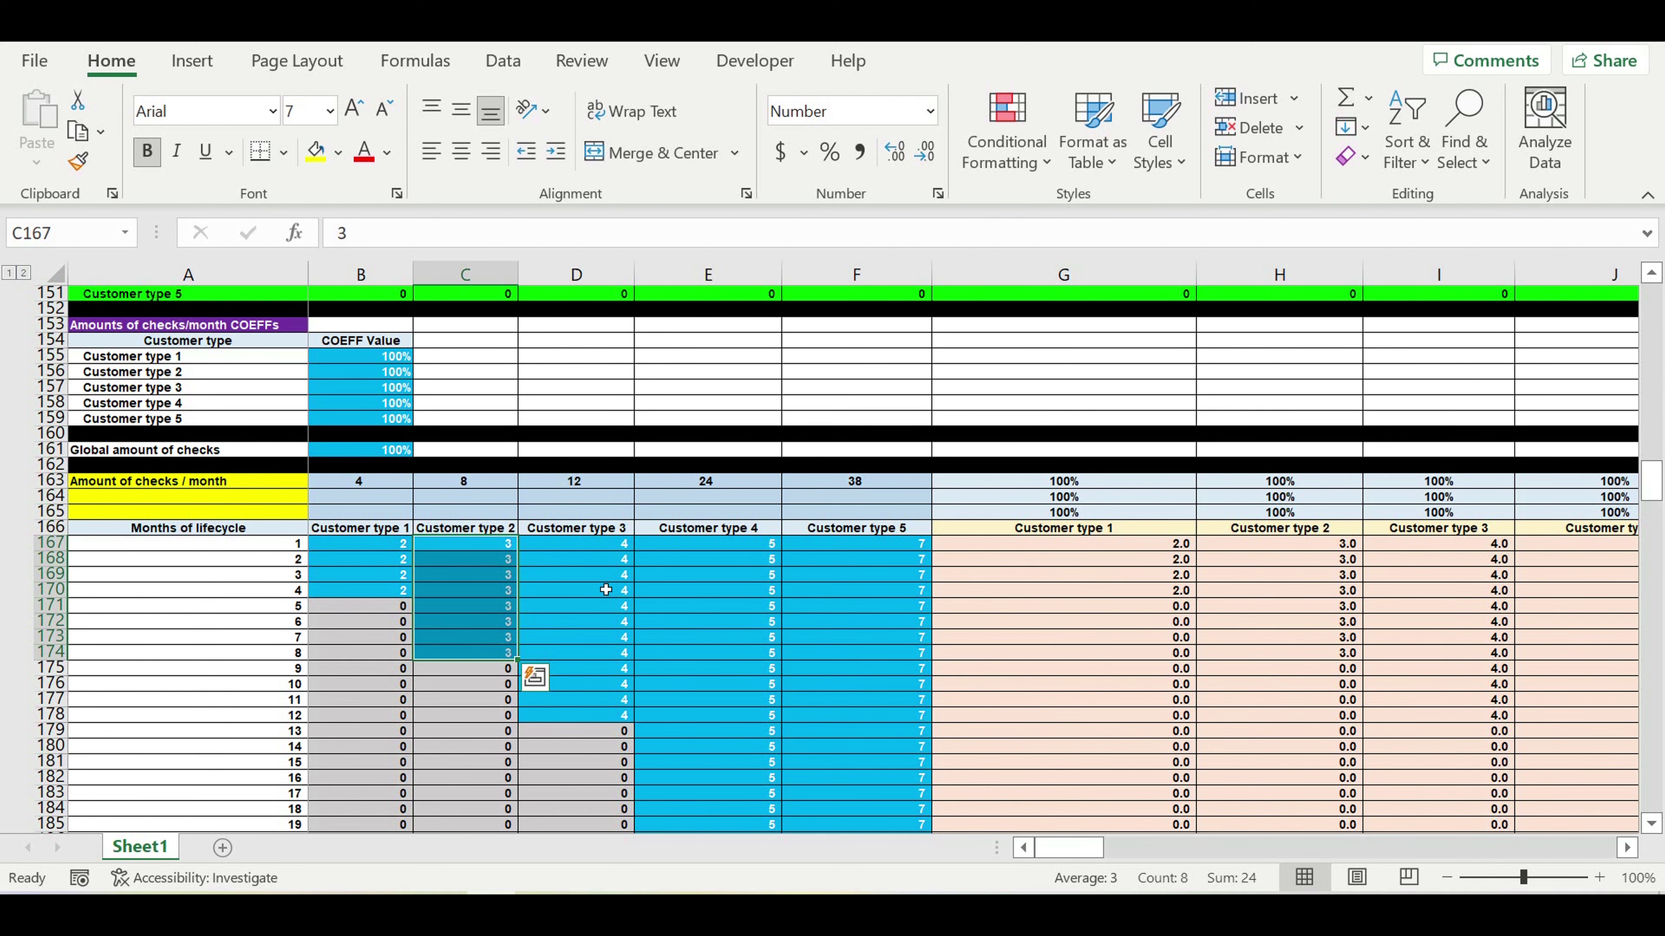
pyautogui.scroll(-2, 731, 580)
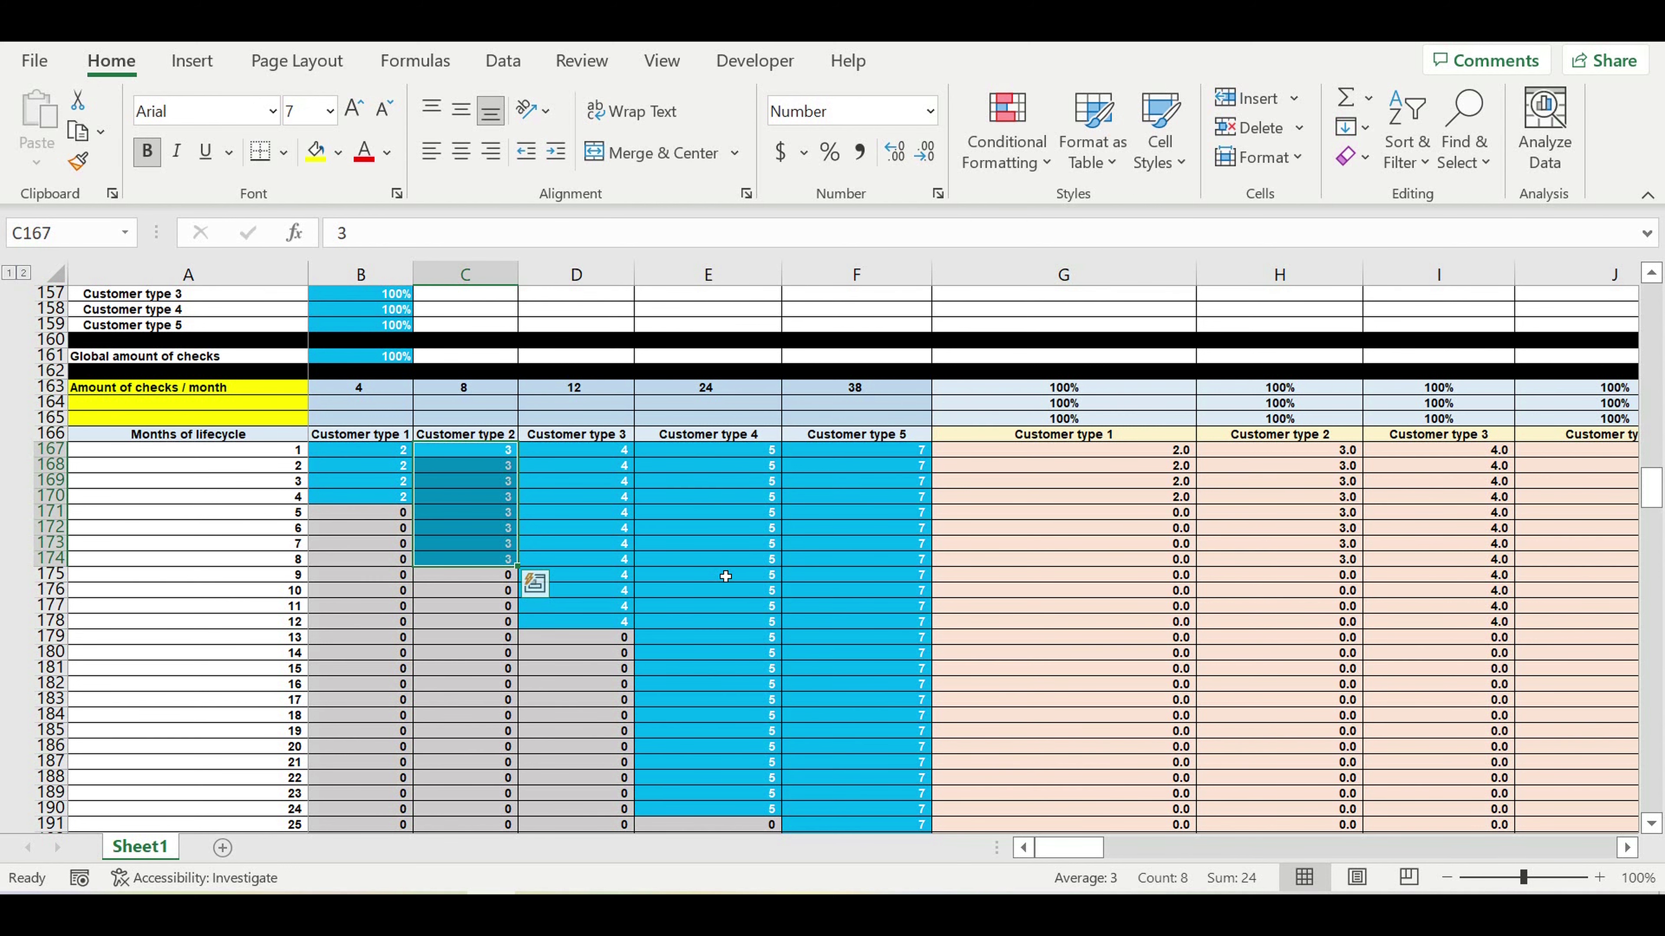
pyautogui.scroll(-4, 726, 577)
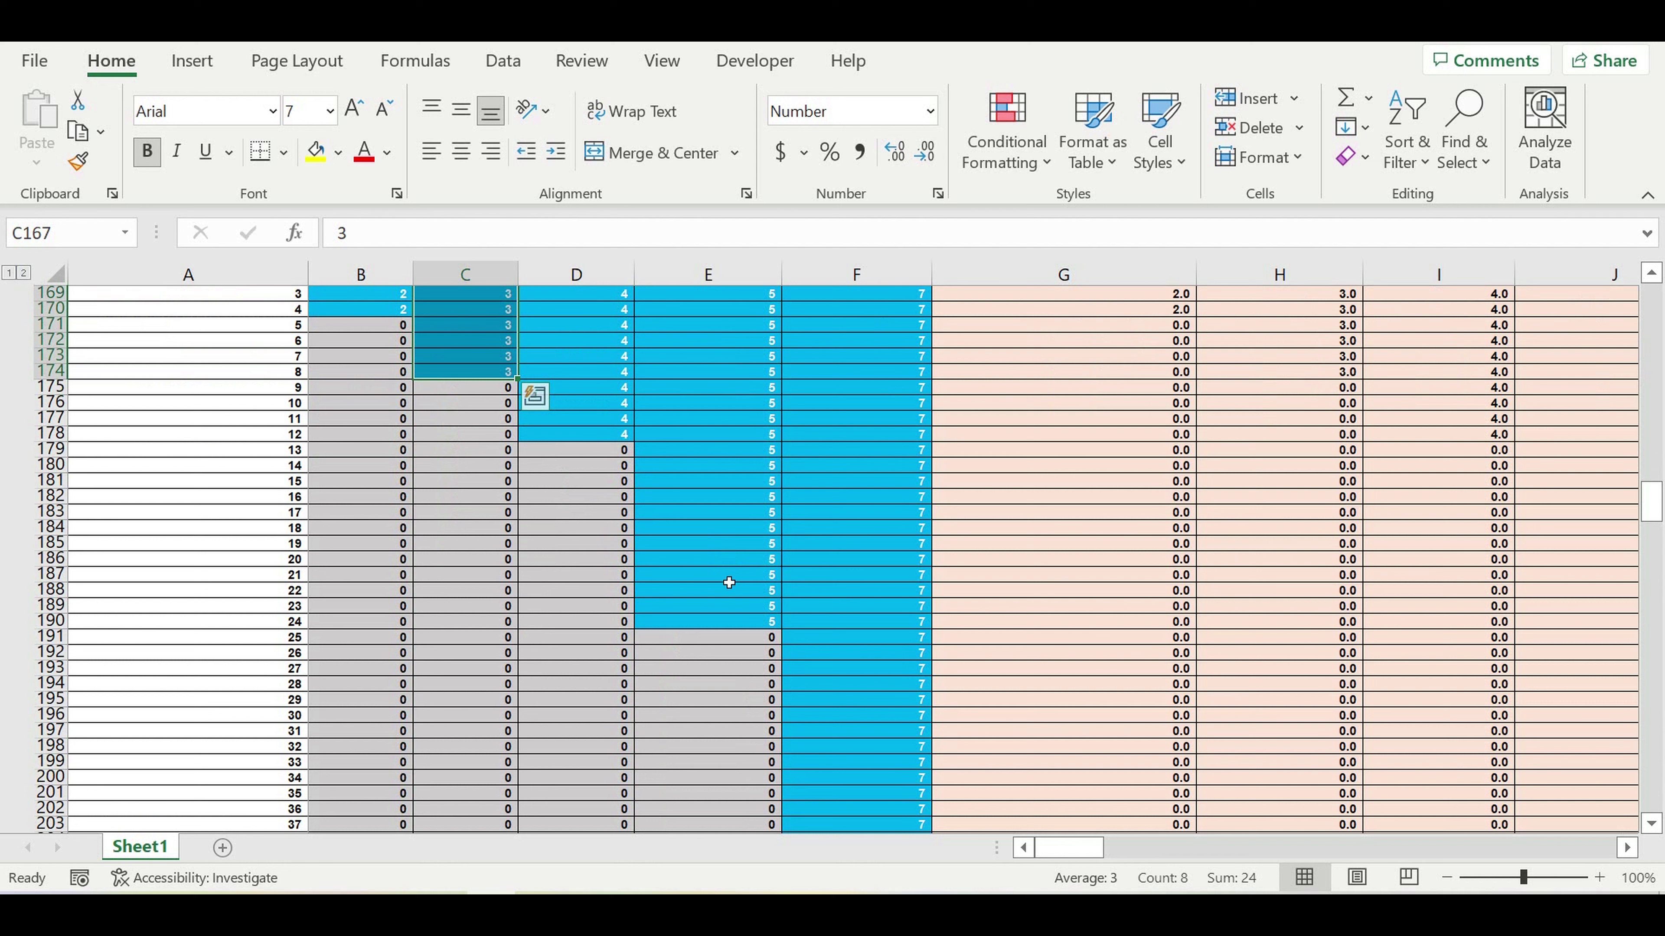
pyautogui.scroll(1, 729, 583)
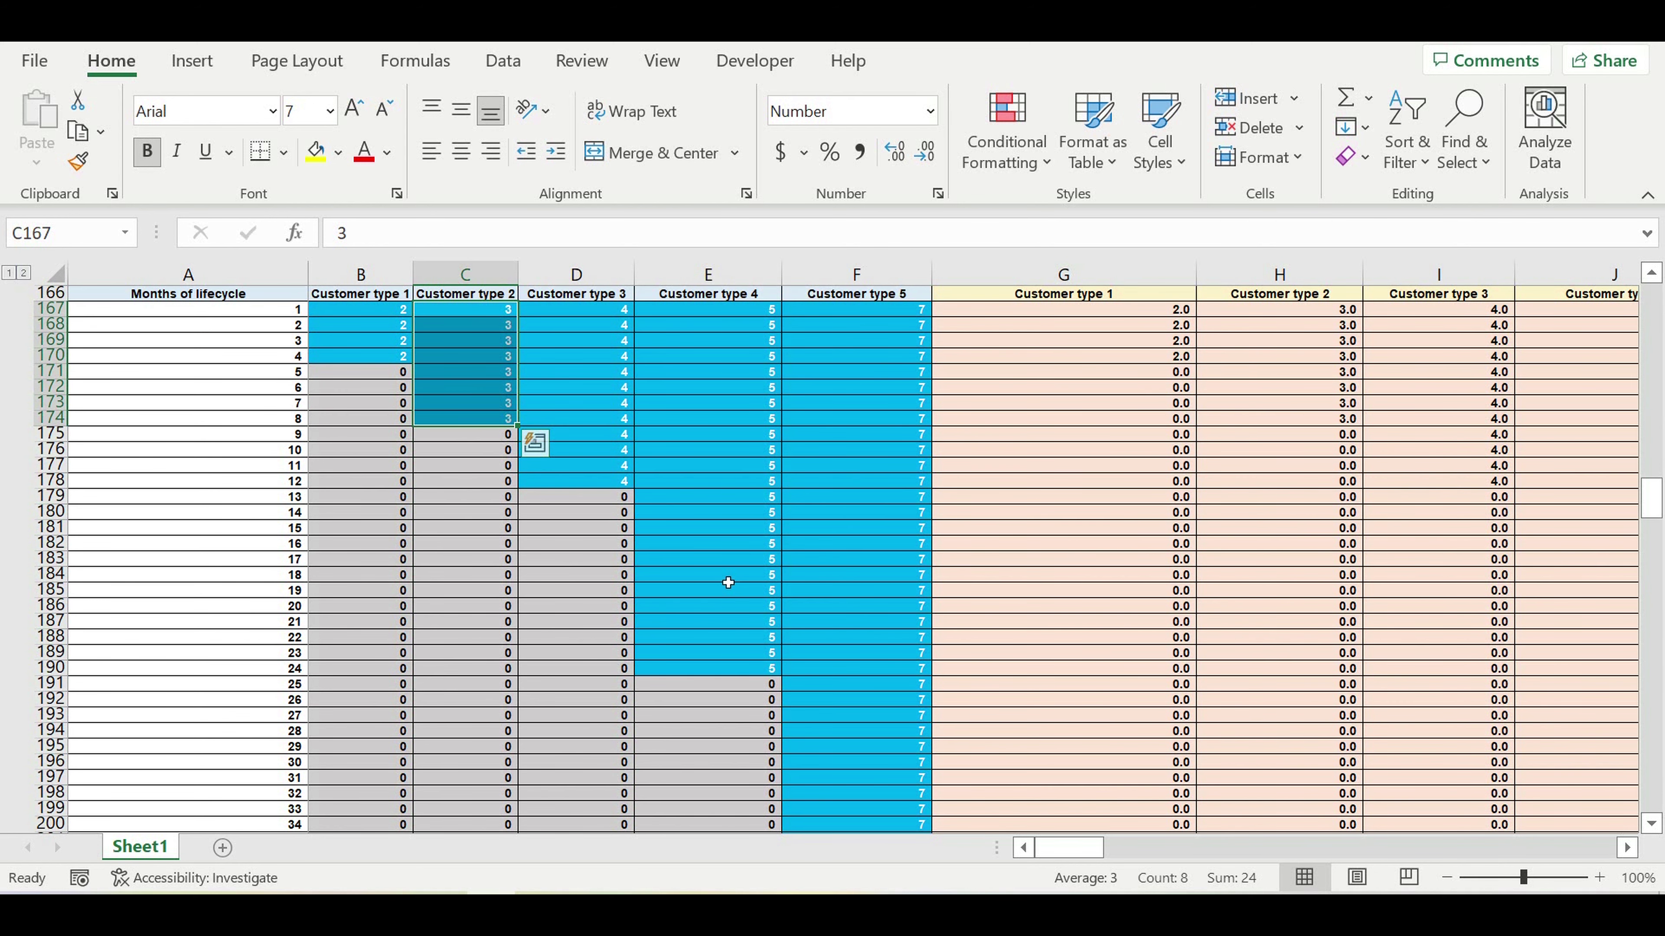
# Step: Examine the revenues consolidation and direct expenses consolidation rows for all five customer types
pyautogui.scroll(-8, 729, 582)
pyautogui.scroll(-4, 731, 594)
pyautogui.scroll(-10, 733, 594)
pyautogui.scroll(-11, 733, 594)
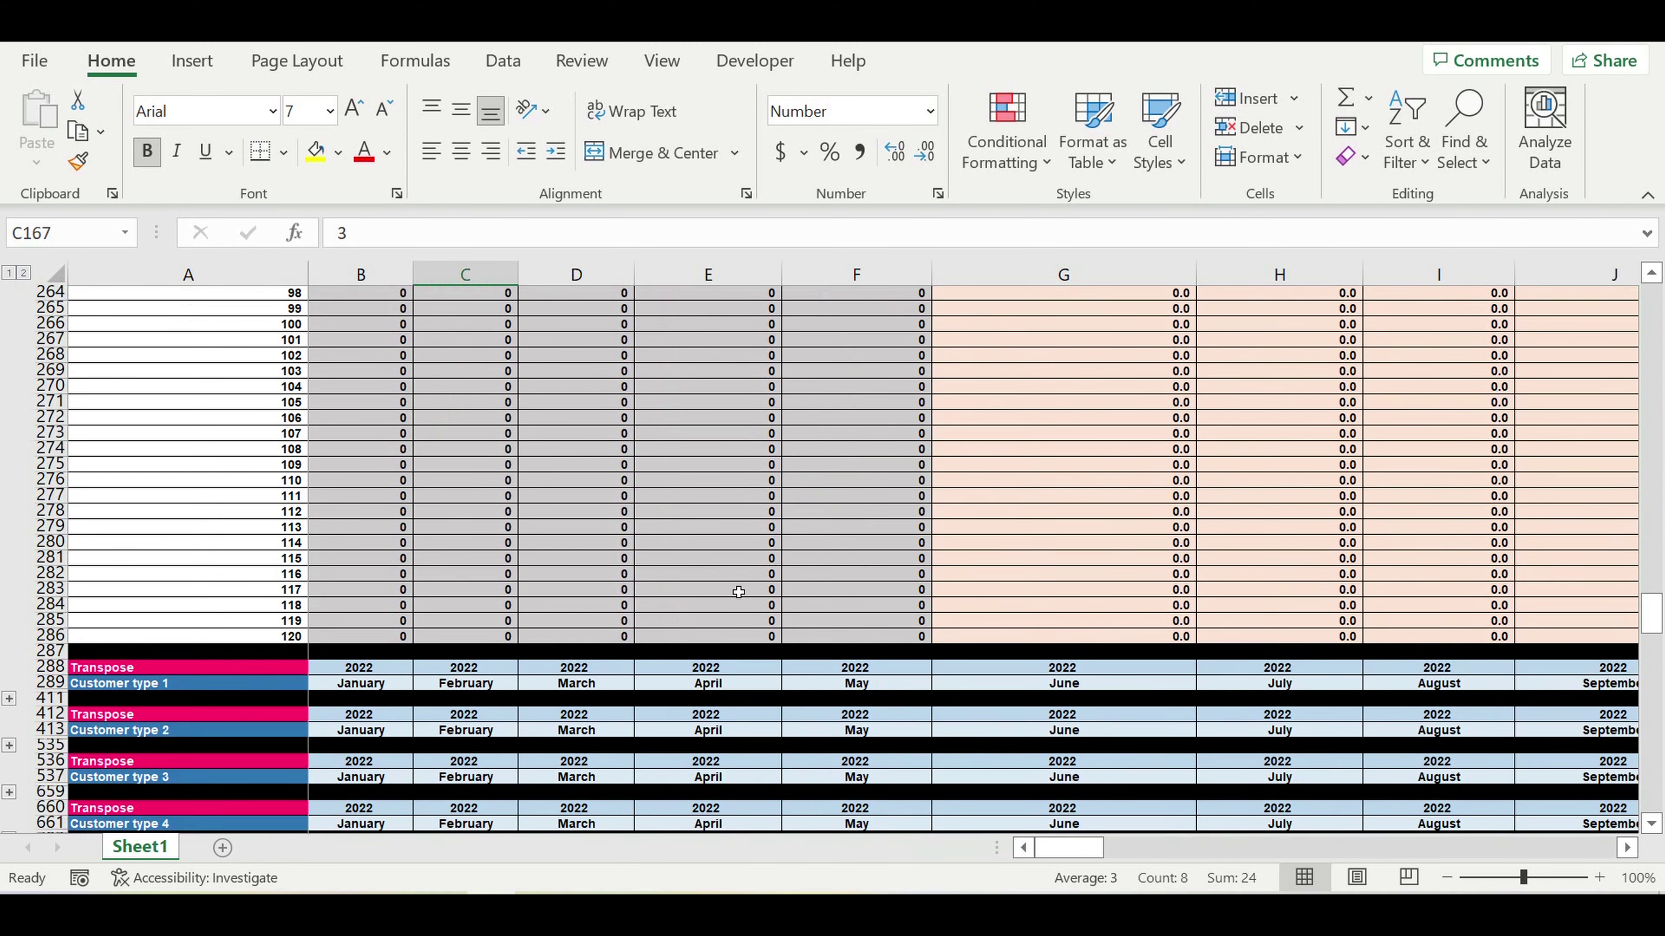
pyautogui.scroll(-13, 738, 592)
pyautogui.scroll(-6, 737, 598)
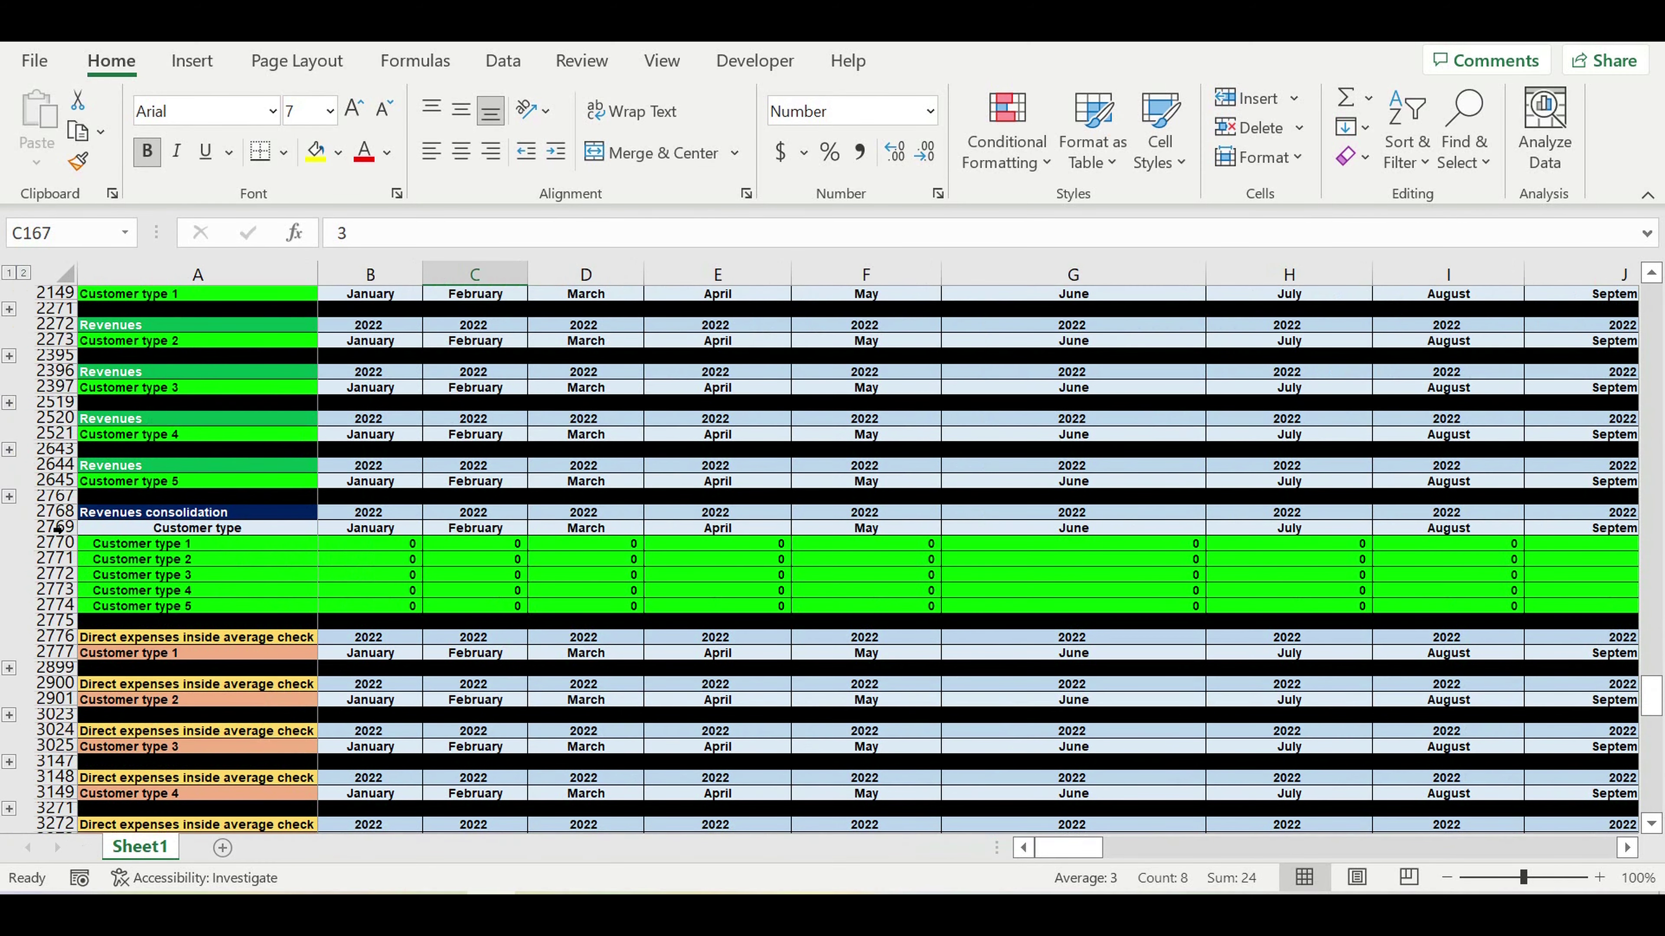
pyautogui.click(55, 543)
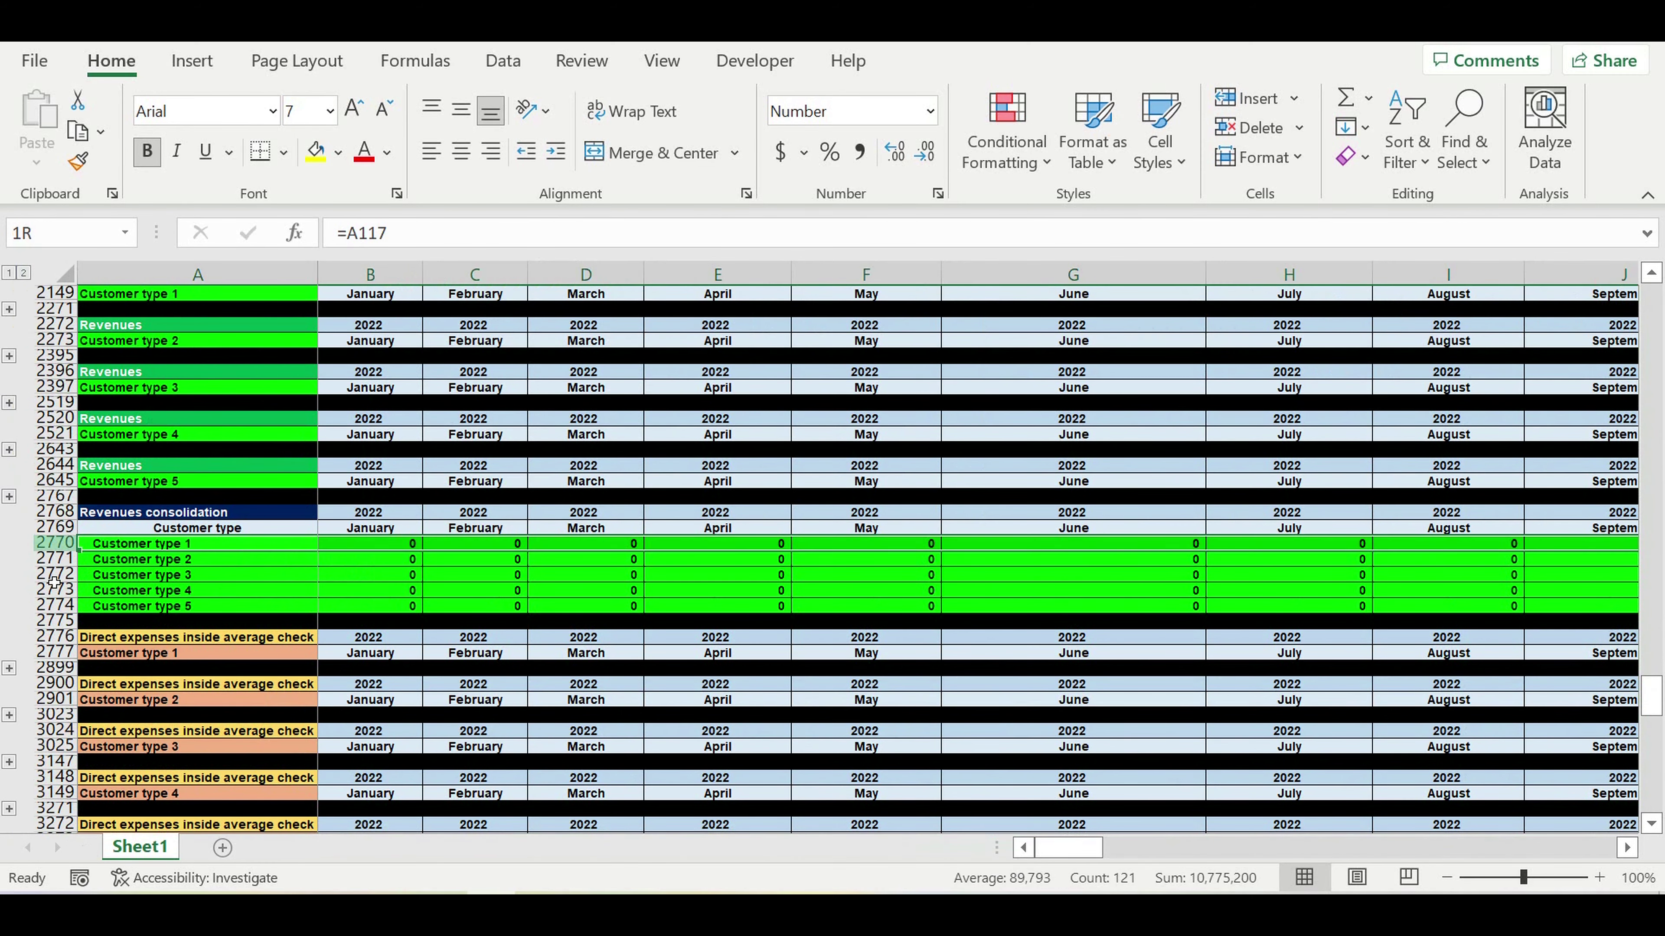
pyautogui.moveTo(55, 582); pyautogui.dragTo(55, 604)
pyautogui.scroll(-9, 79, 557)
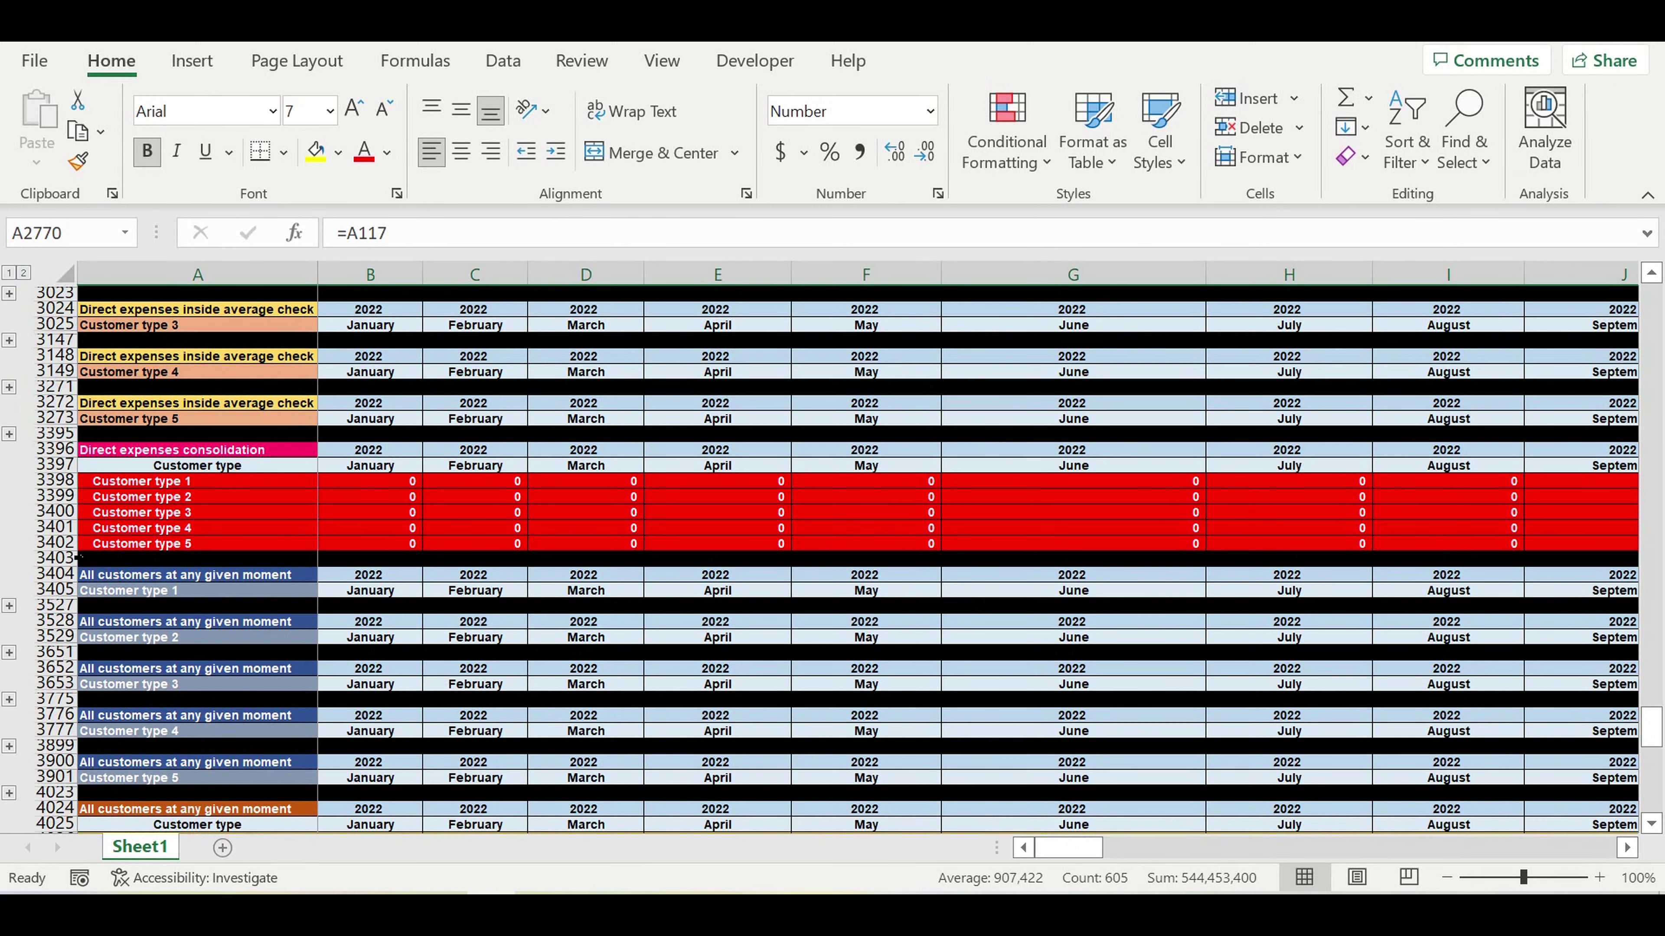
pyautogui.moveTo(55, 480); pyautogui.dragTo(59, 553)
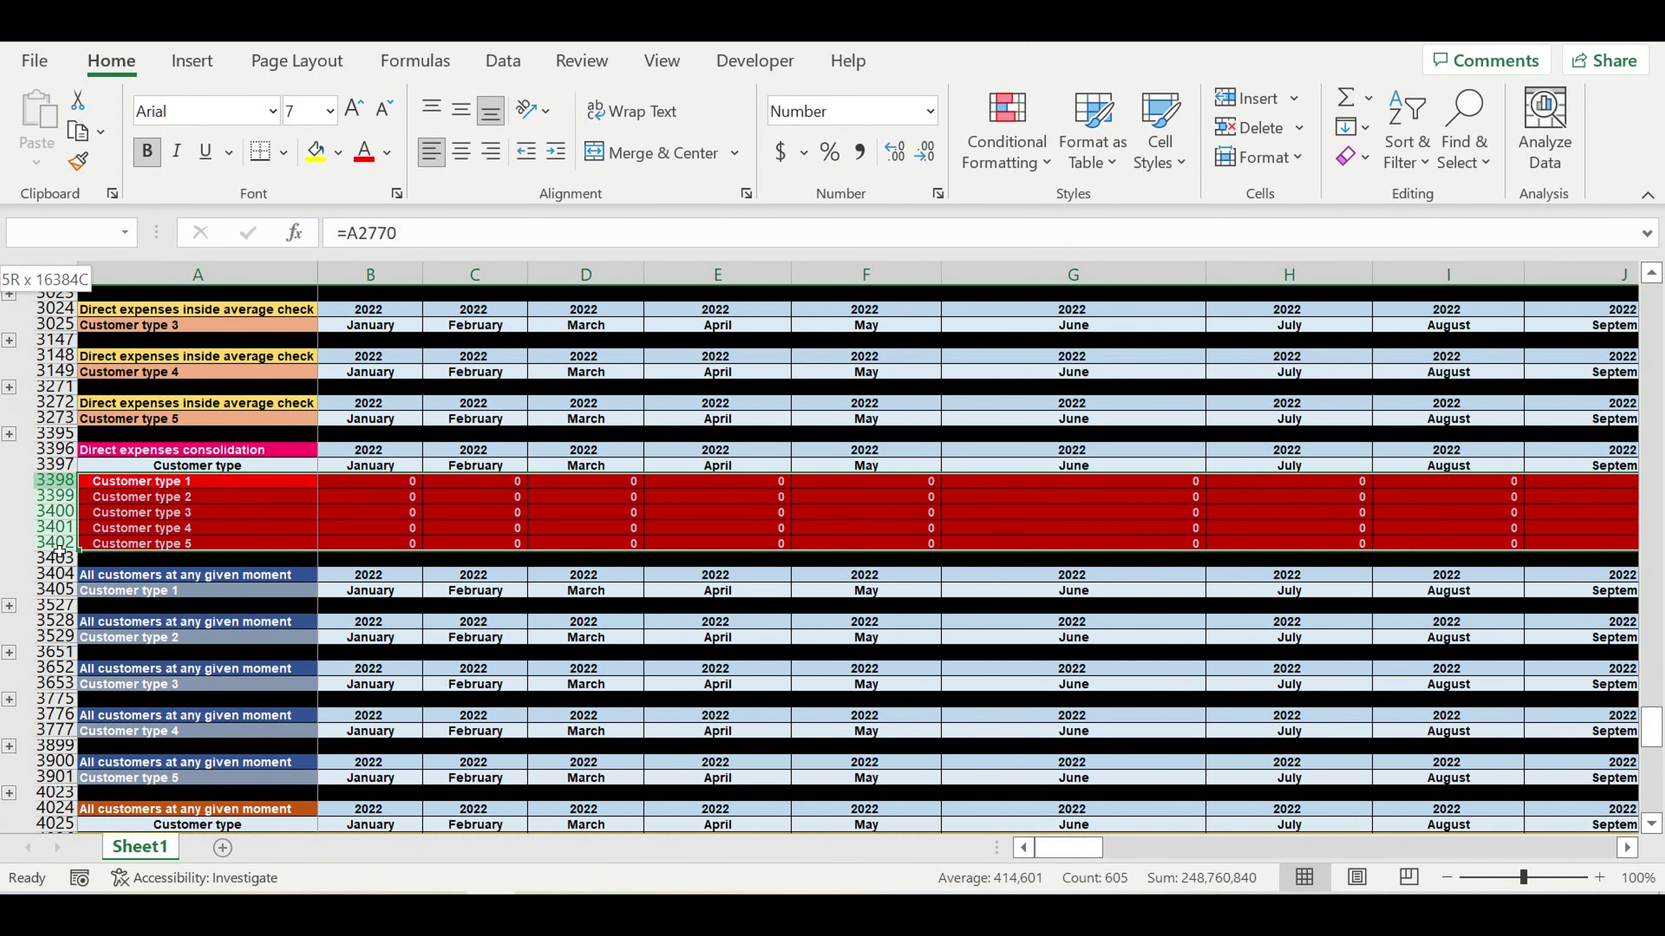
# Step: Review the starting ADS campaign monthly amounts for ADS items 1 to 20 through month 36, and the ADS timeline table beneath
pyautogui.scroll(-9, 383, 619)
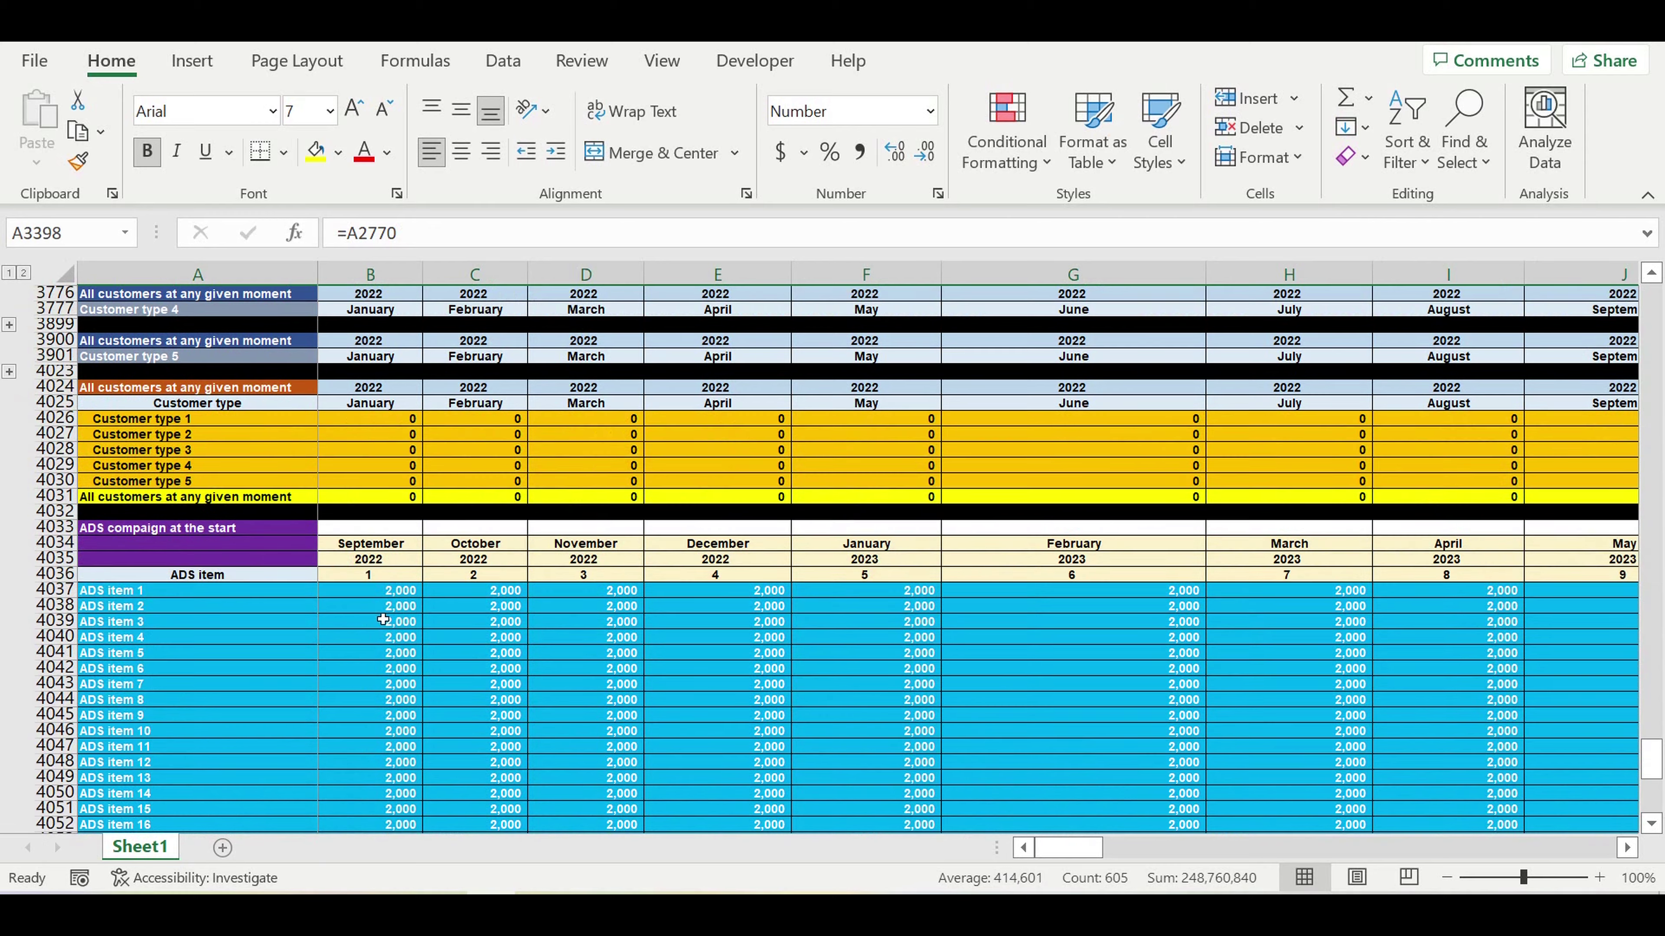
pyautogui.moveTo(141, 596); pyautogui.dragTo(1466, 704)
pyautogui.scroll(-3, 1177, 662)
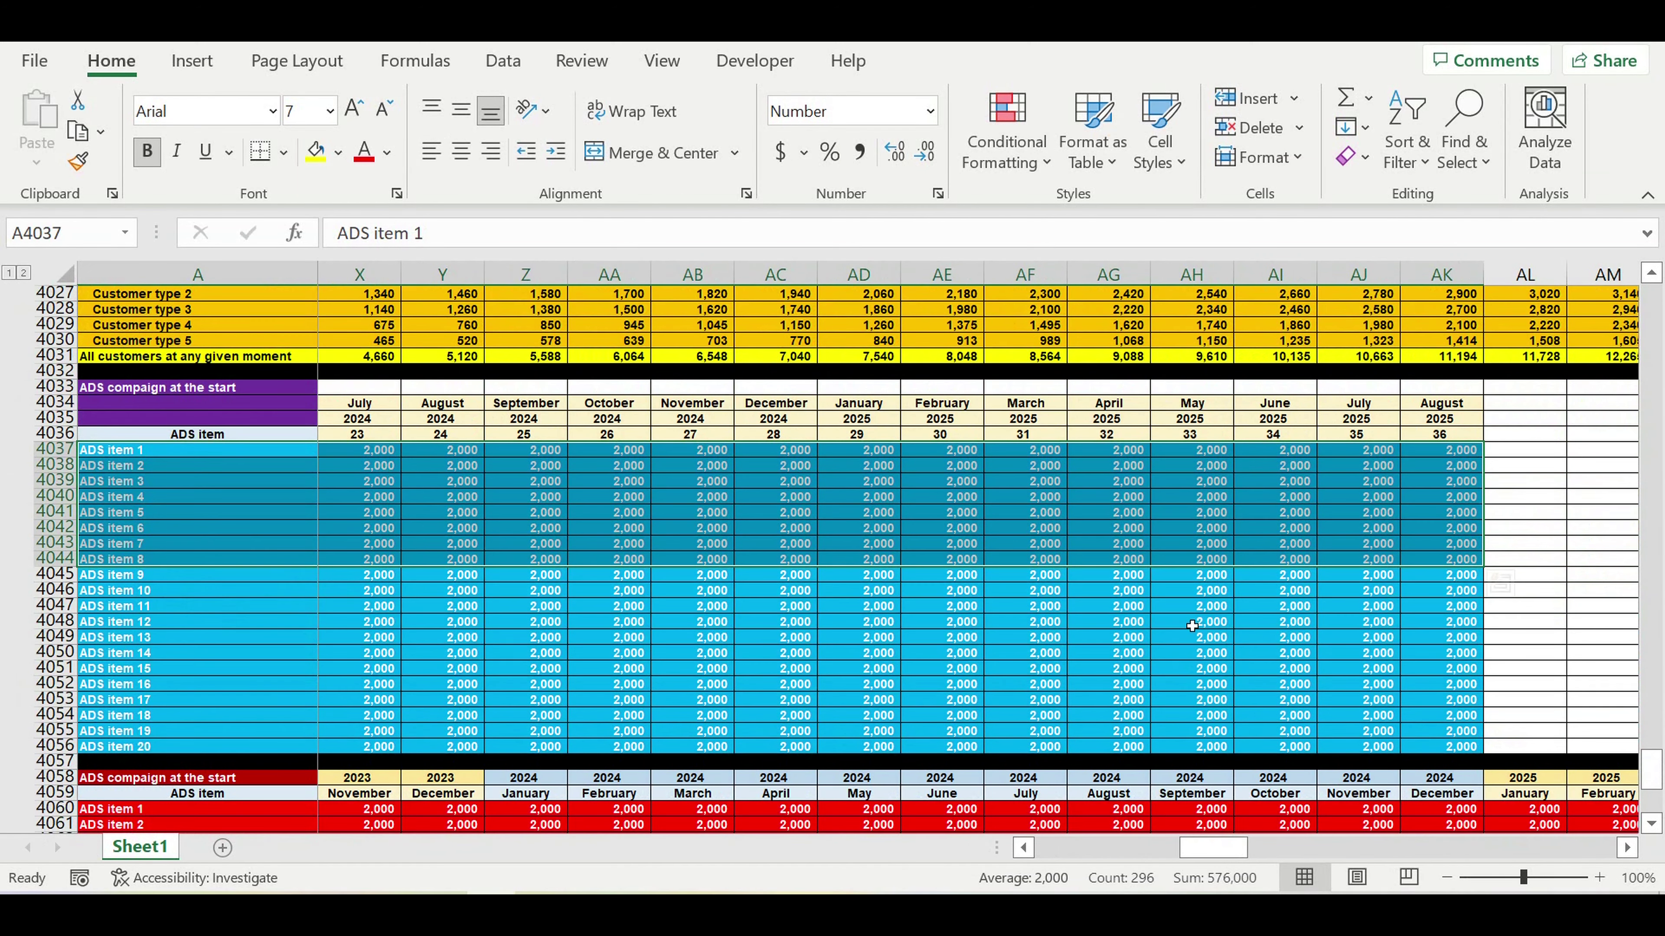
pyautogui.click(1191, 622)
pyautogui.moveTo(205, 454); pyautogui.dragTo(1535, 696)
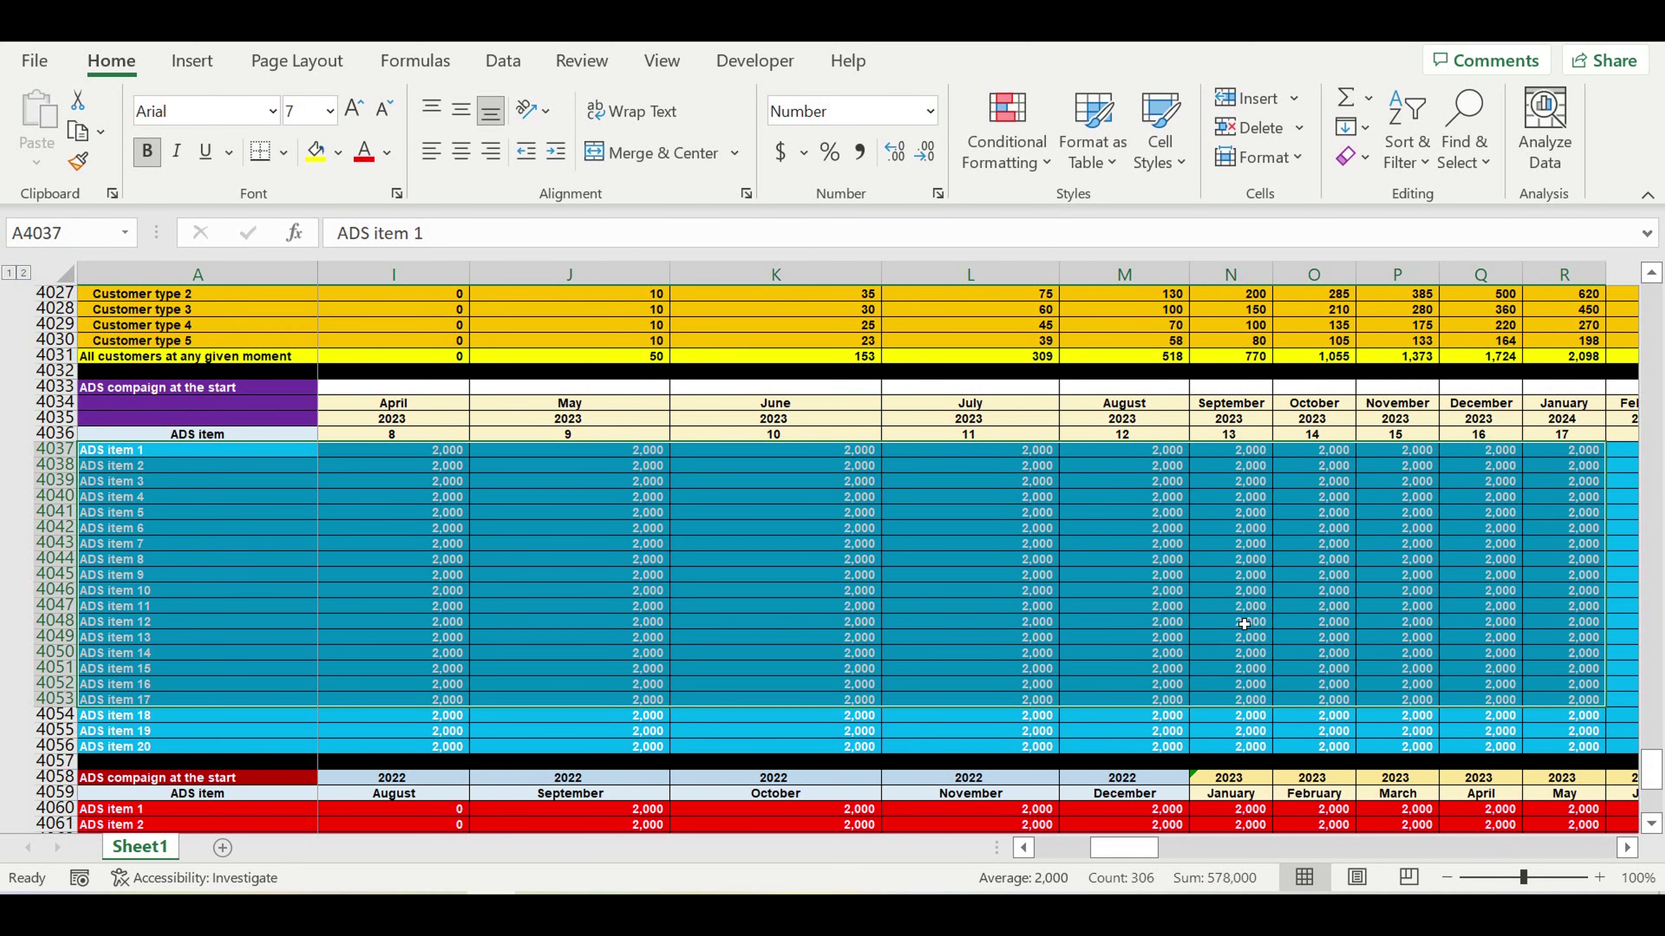
pyautogui.moveTo(1143, 850); pyautogui.dragTo(1021, 853)
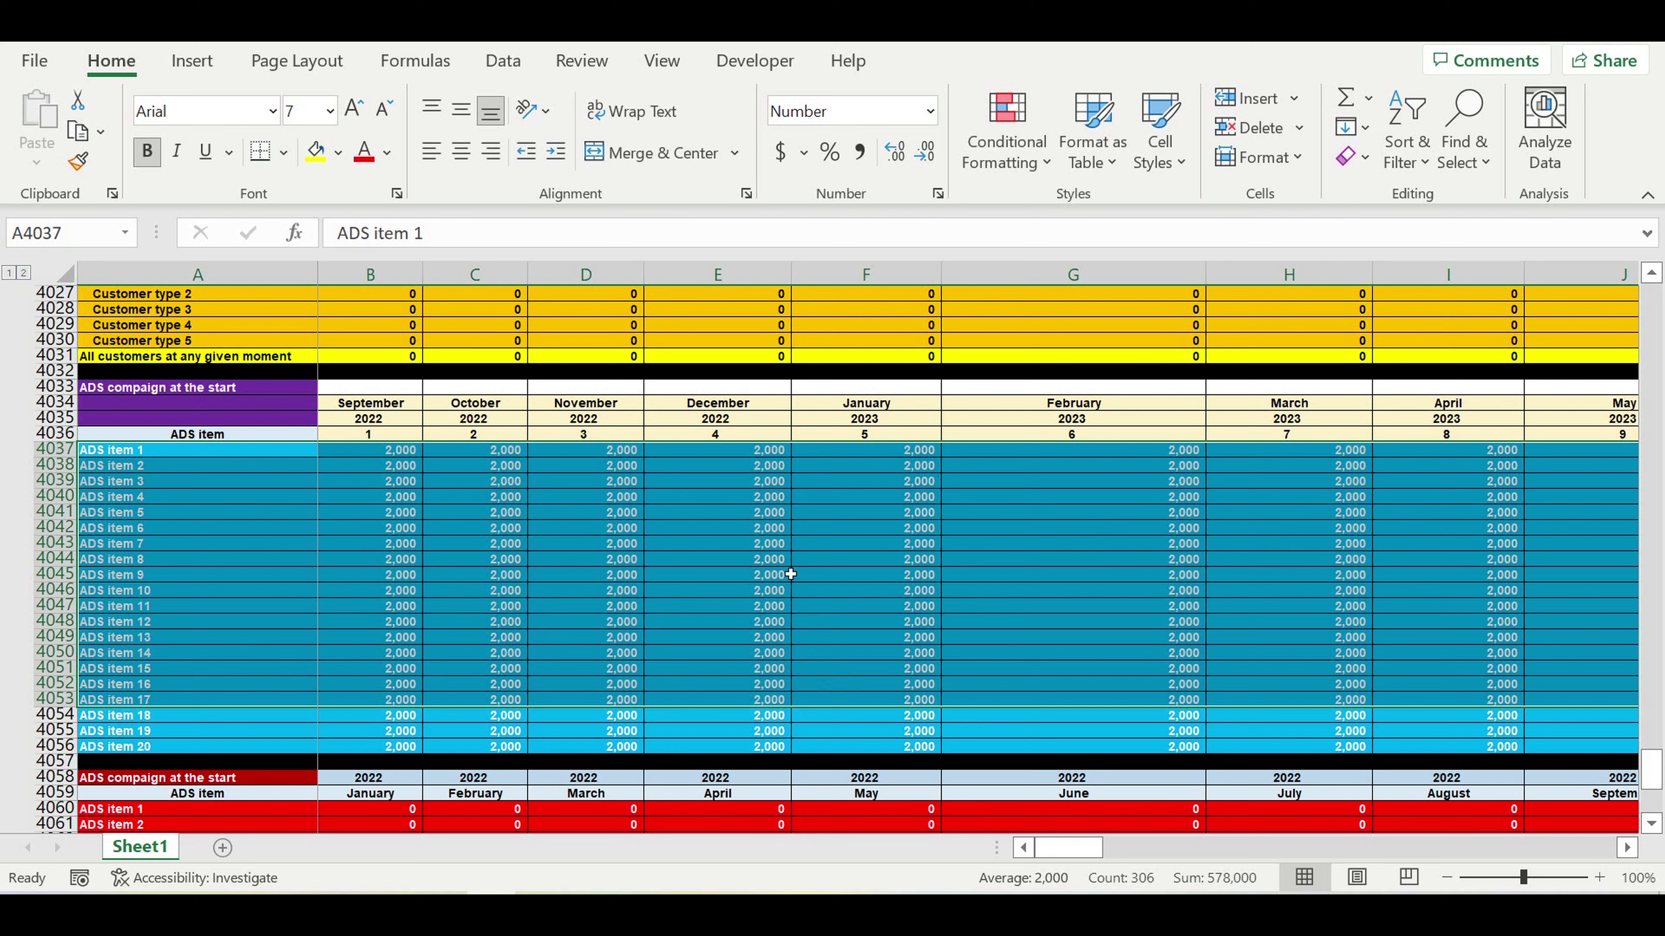
pyautogui.scroll(-14, 792, 574)
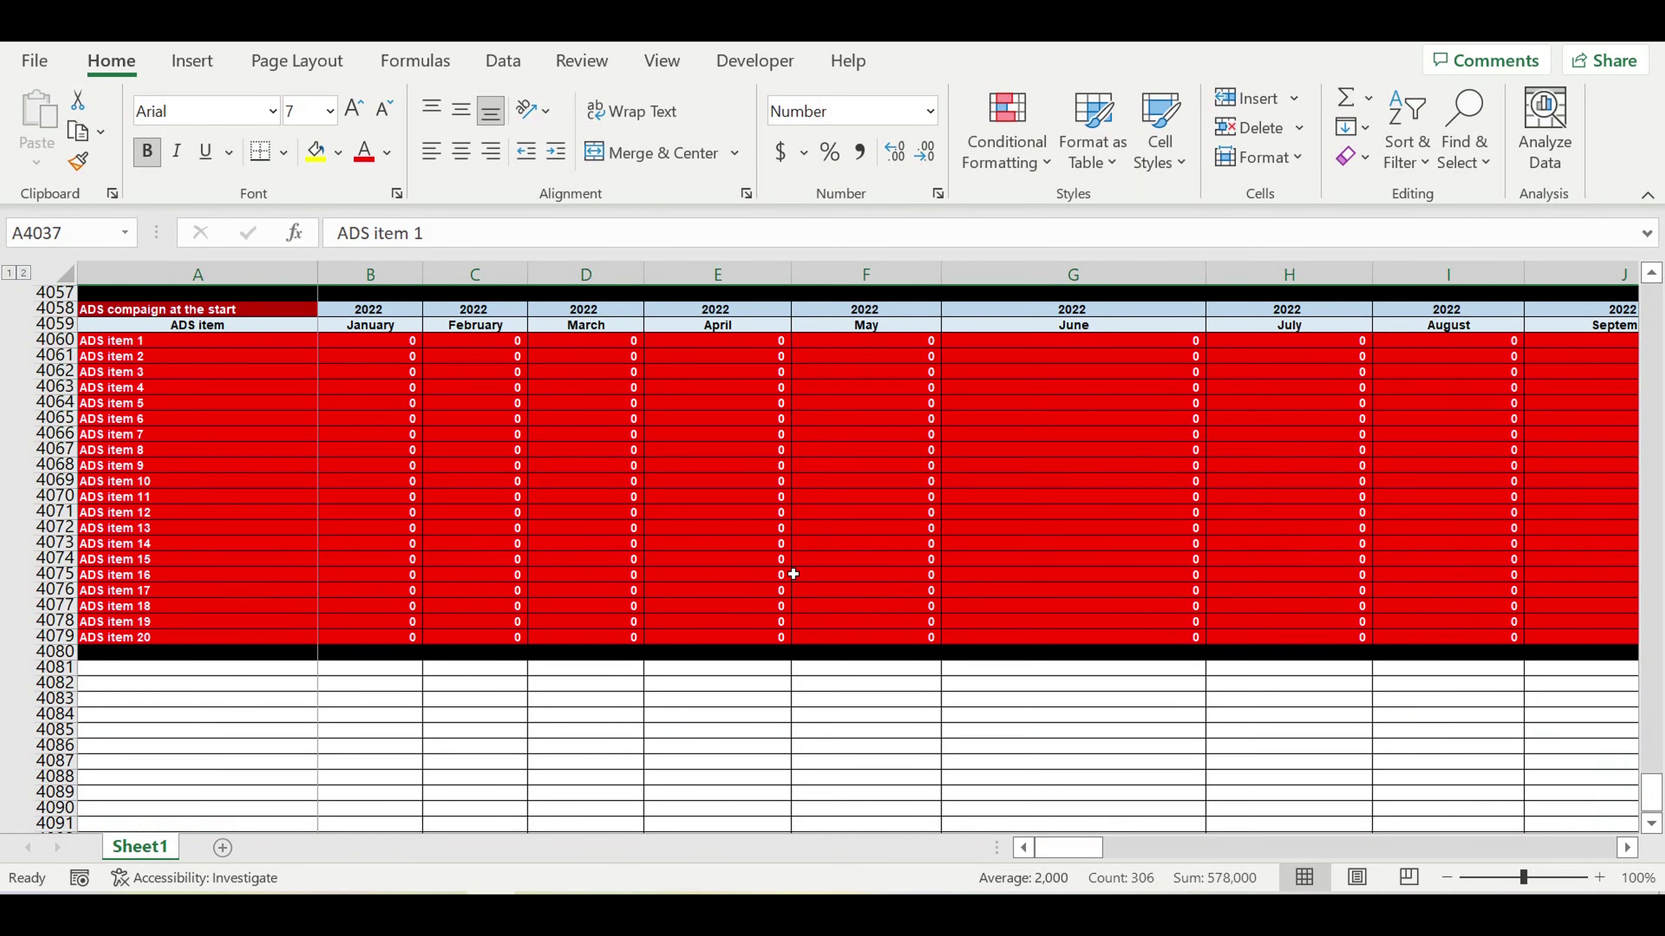
# Step: Copy the ADS campaign timeline's header rows 4058:4059 to row 4081 below the table
pyautogui.scroll(4, 786, 569)
pyautogui.moveTo(56, 308); pyautogui.dragTo(54, 326)
pyautogui.hotkey('ctrl', 'c')
pyautogui.click(169, 673)
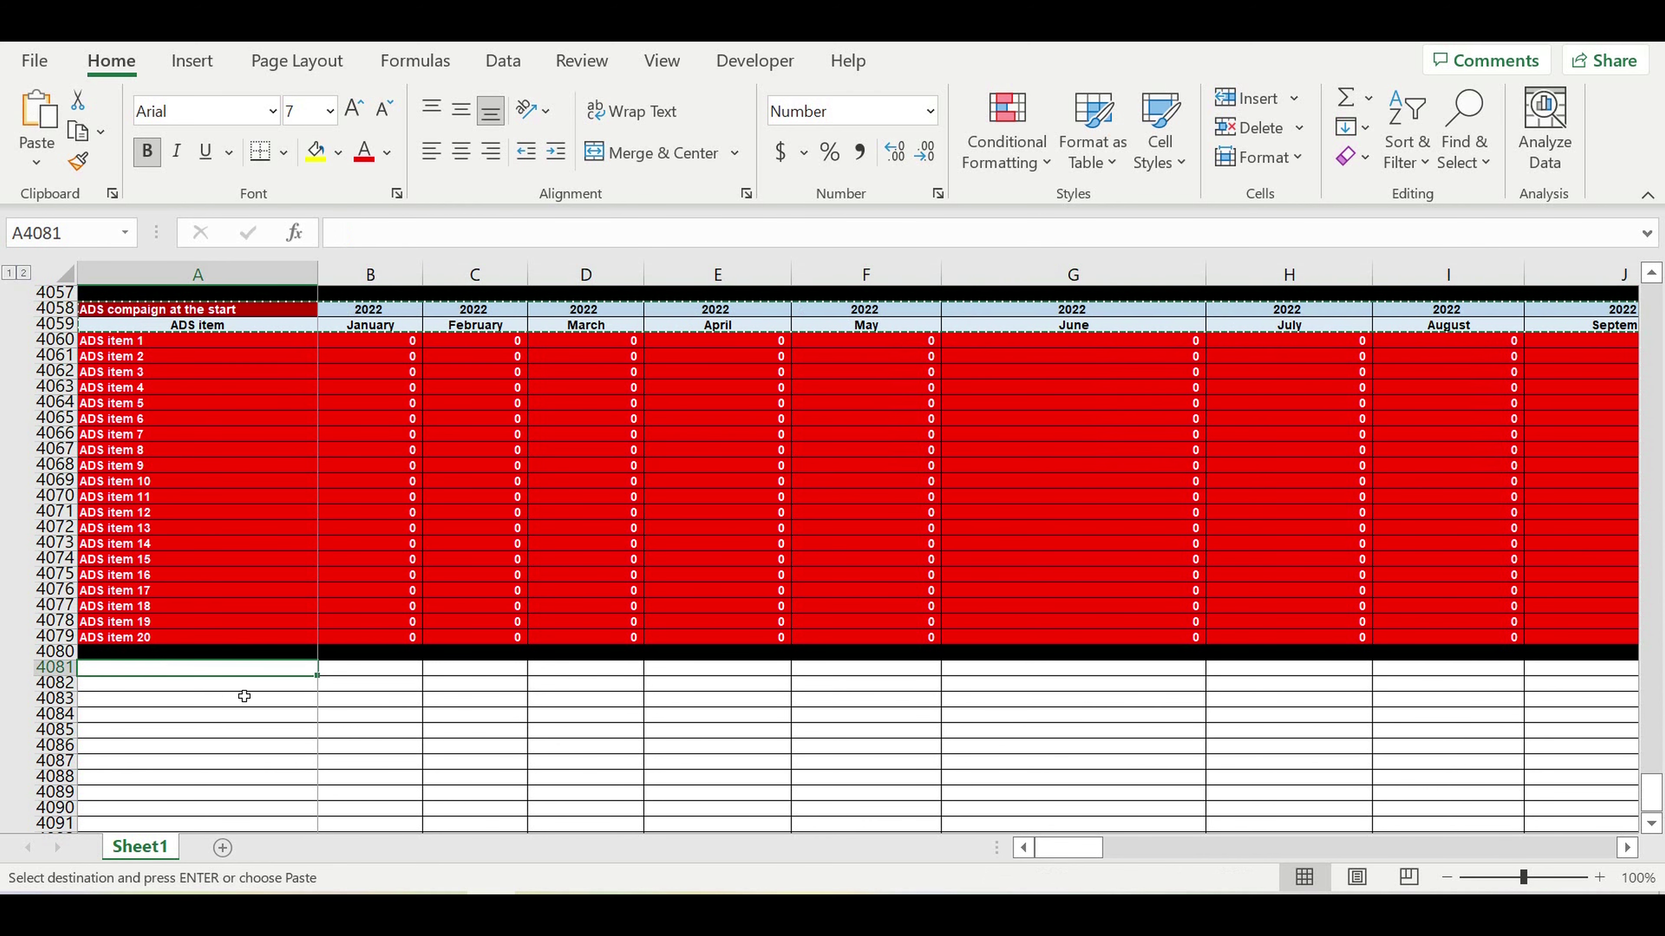
pyautogui.press('Return')
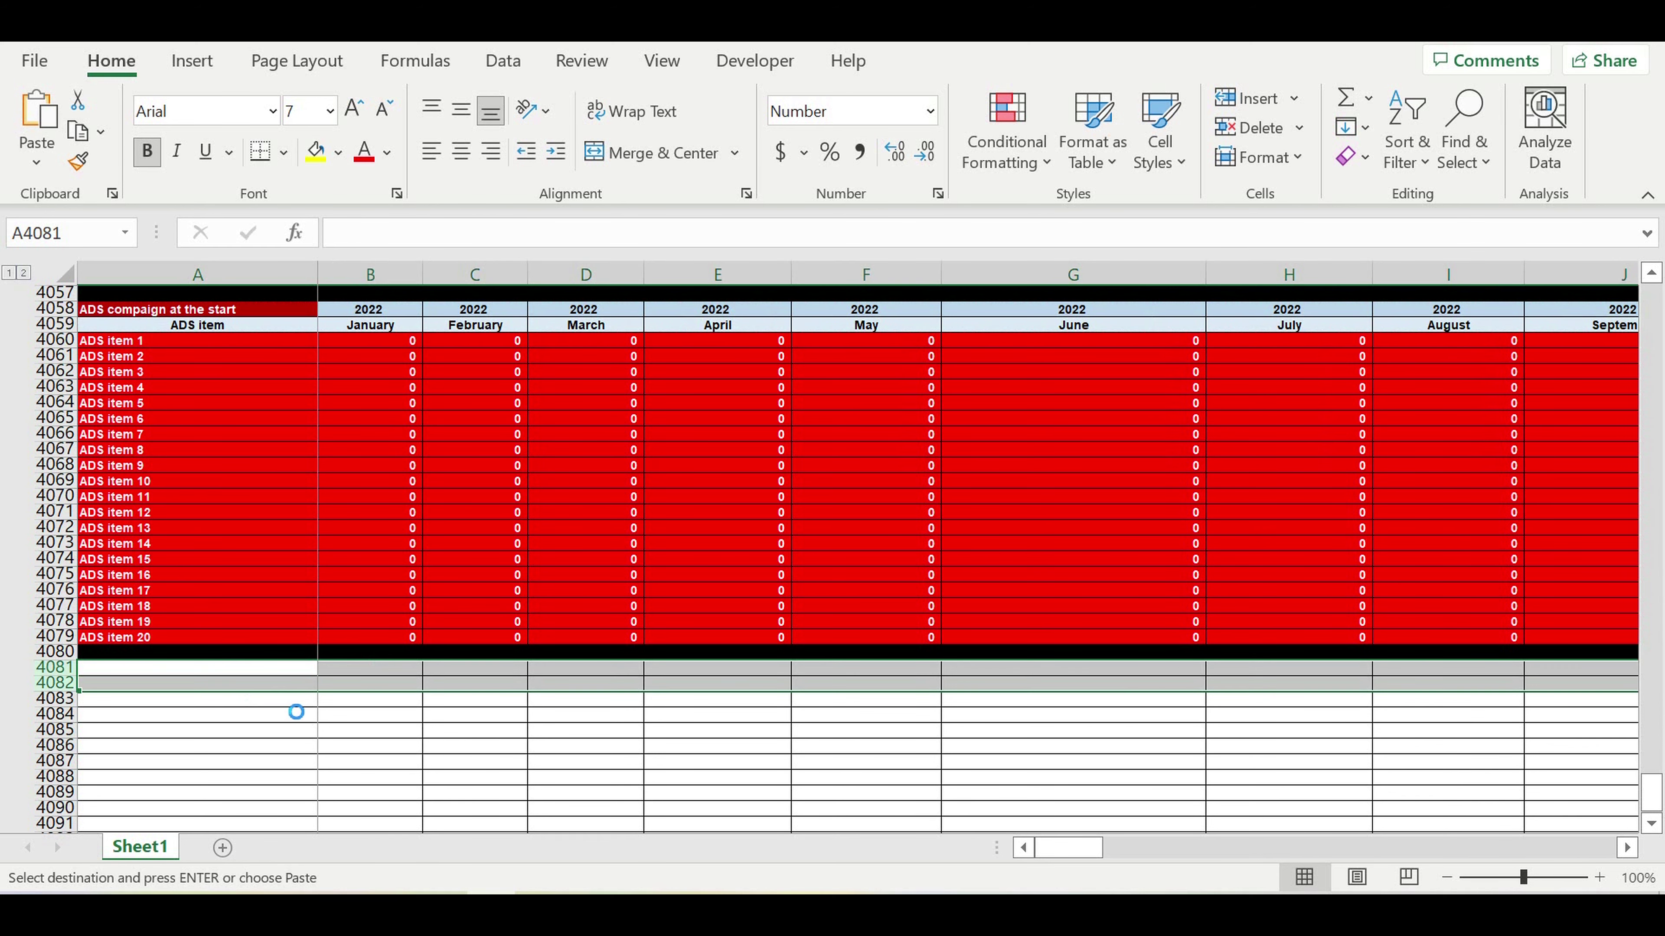
# Step: Link the year in cell B4081 of the copied header to B4058
pyautogui.click(382, 664)
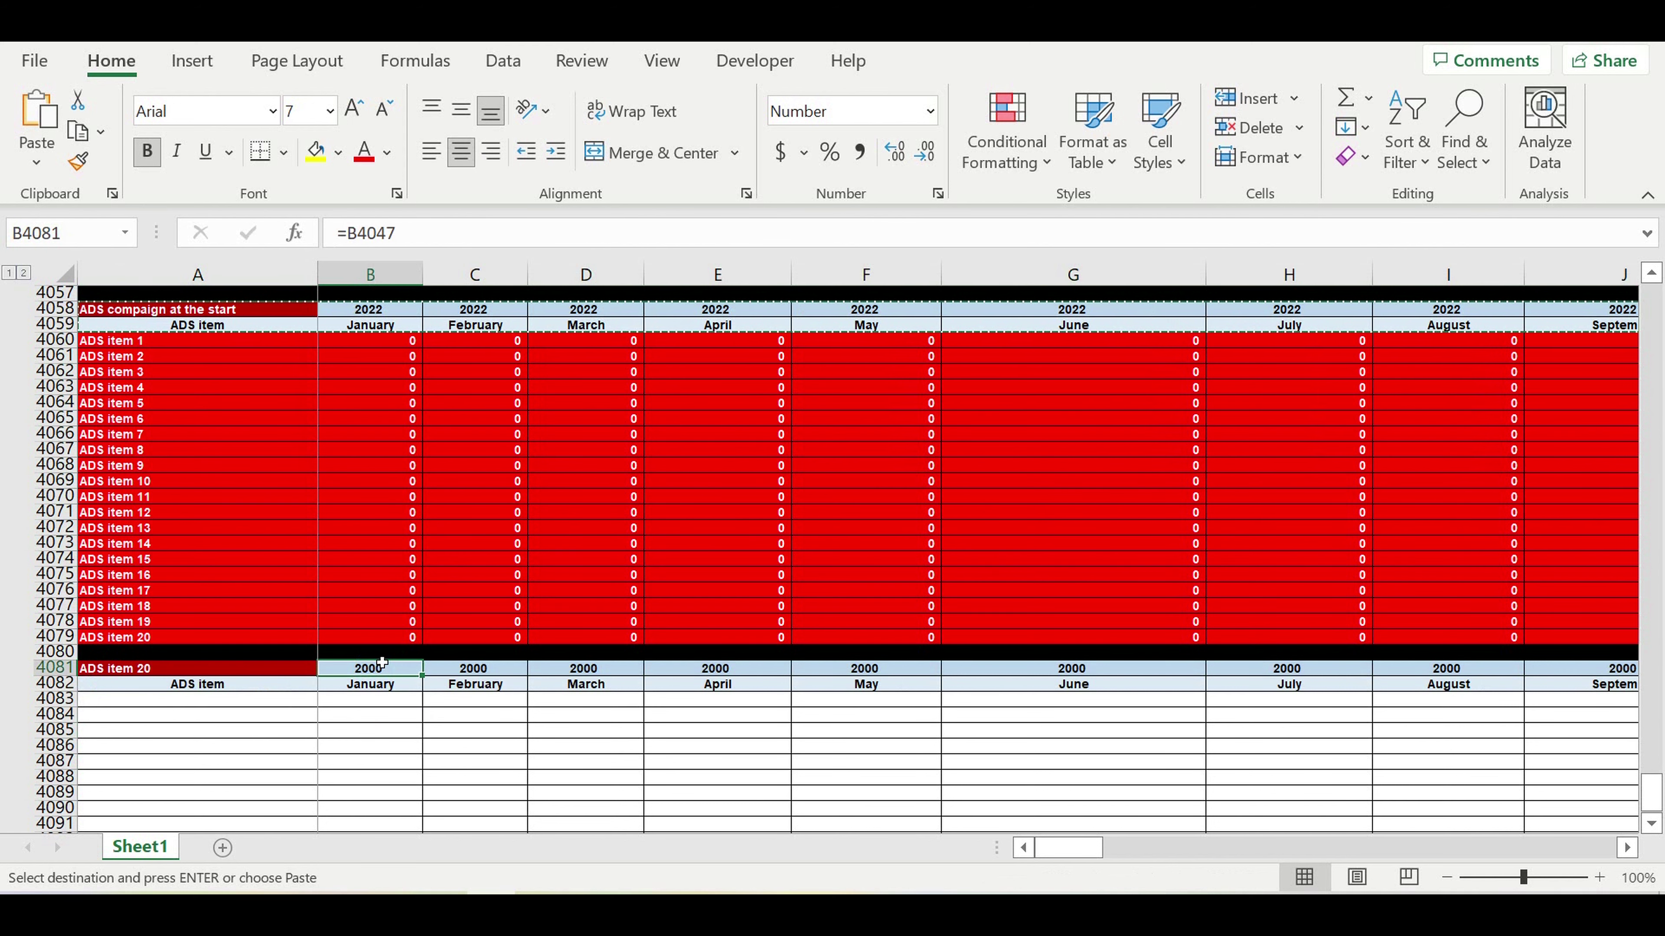
pyautogui.write('=')
pyautogui.click(363, 317)
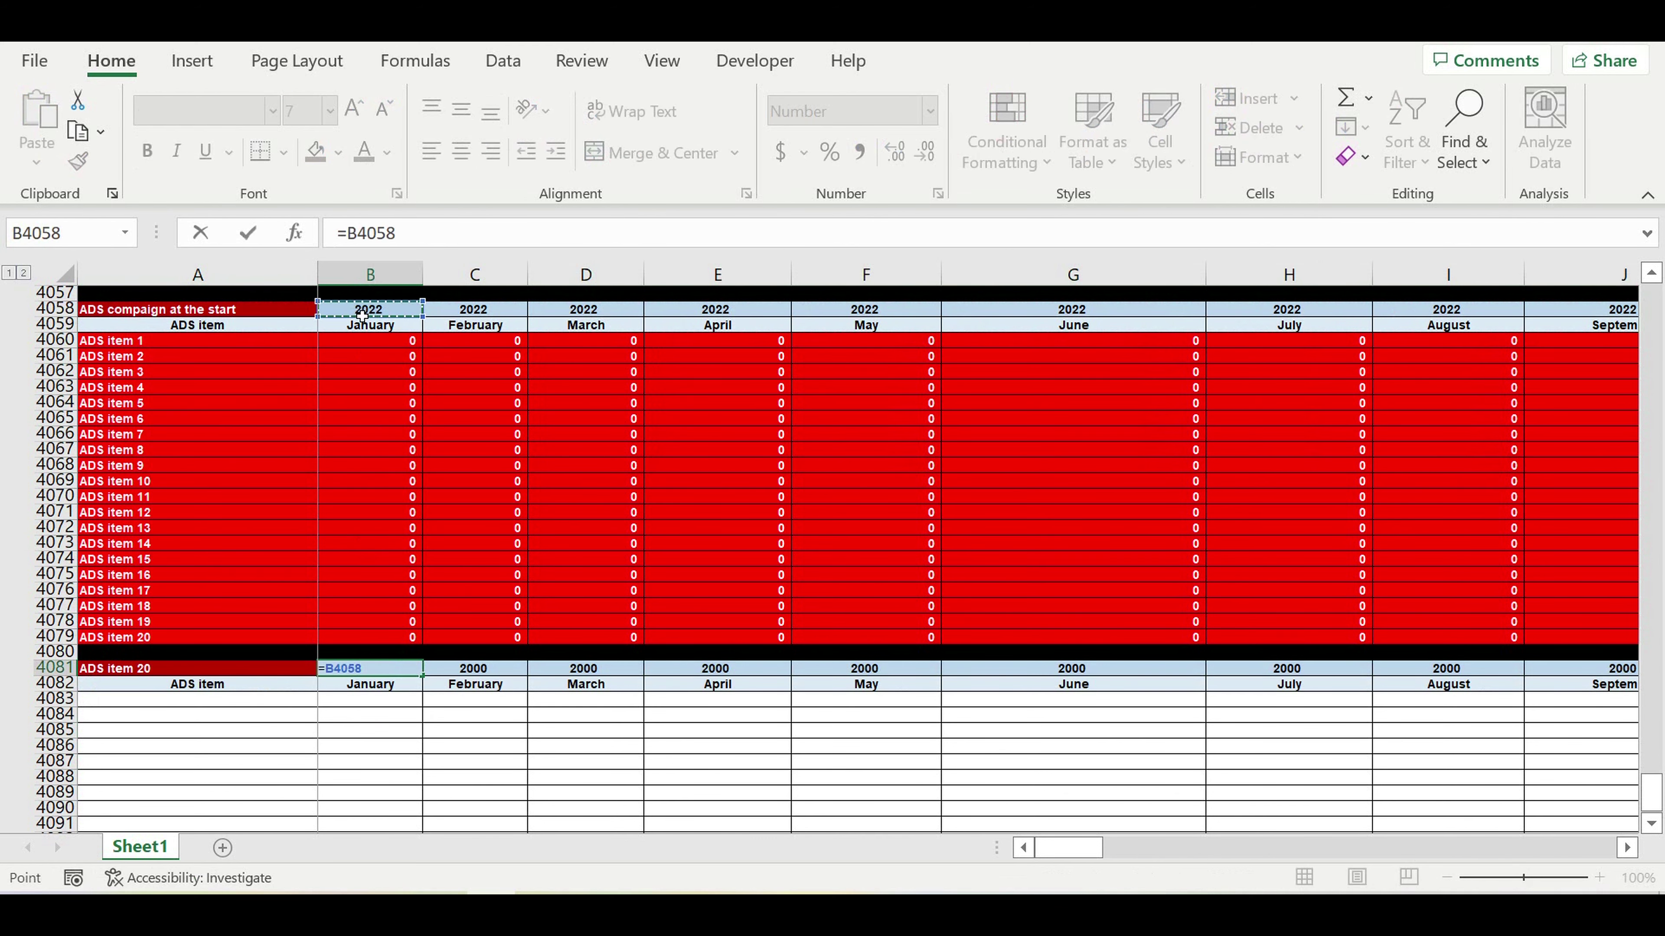
pyautogui.press('Return')
pyautogui.click(356, 738)
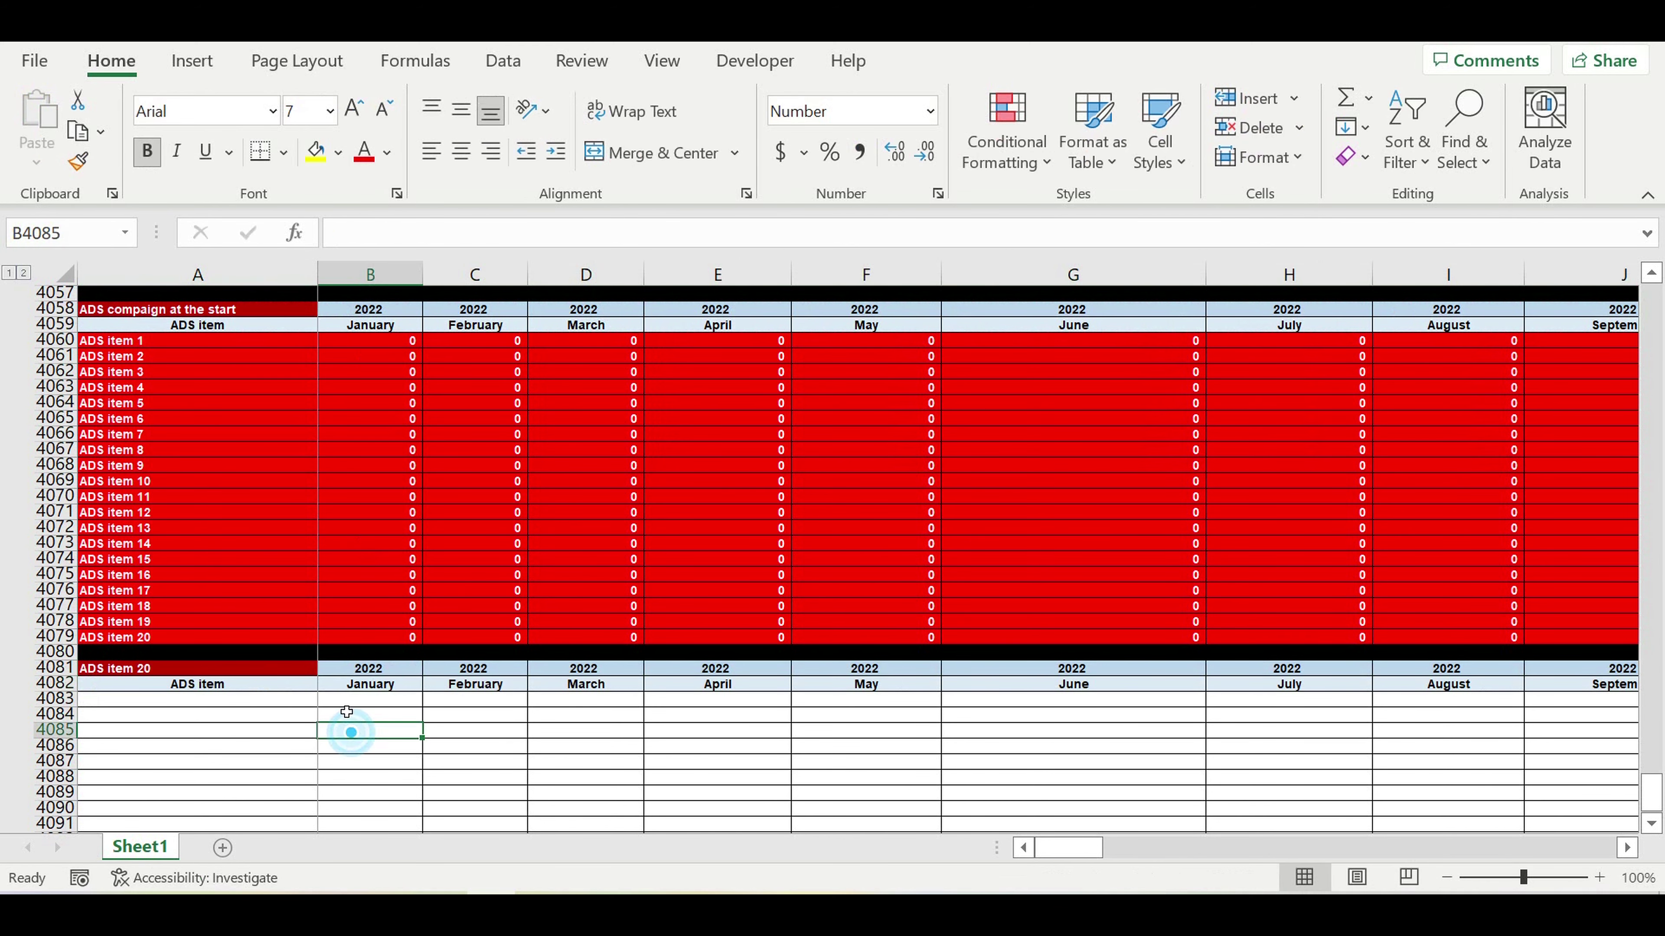
# Step: Label cell A4082 "Parameter" and title the new section in A4081 "Amount of new custoers"
pyautogui.click(209, 686)
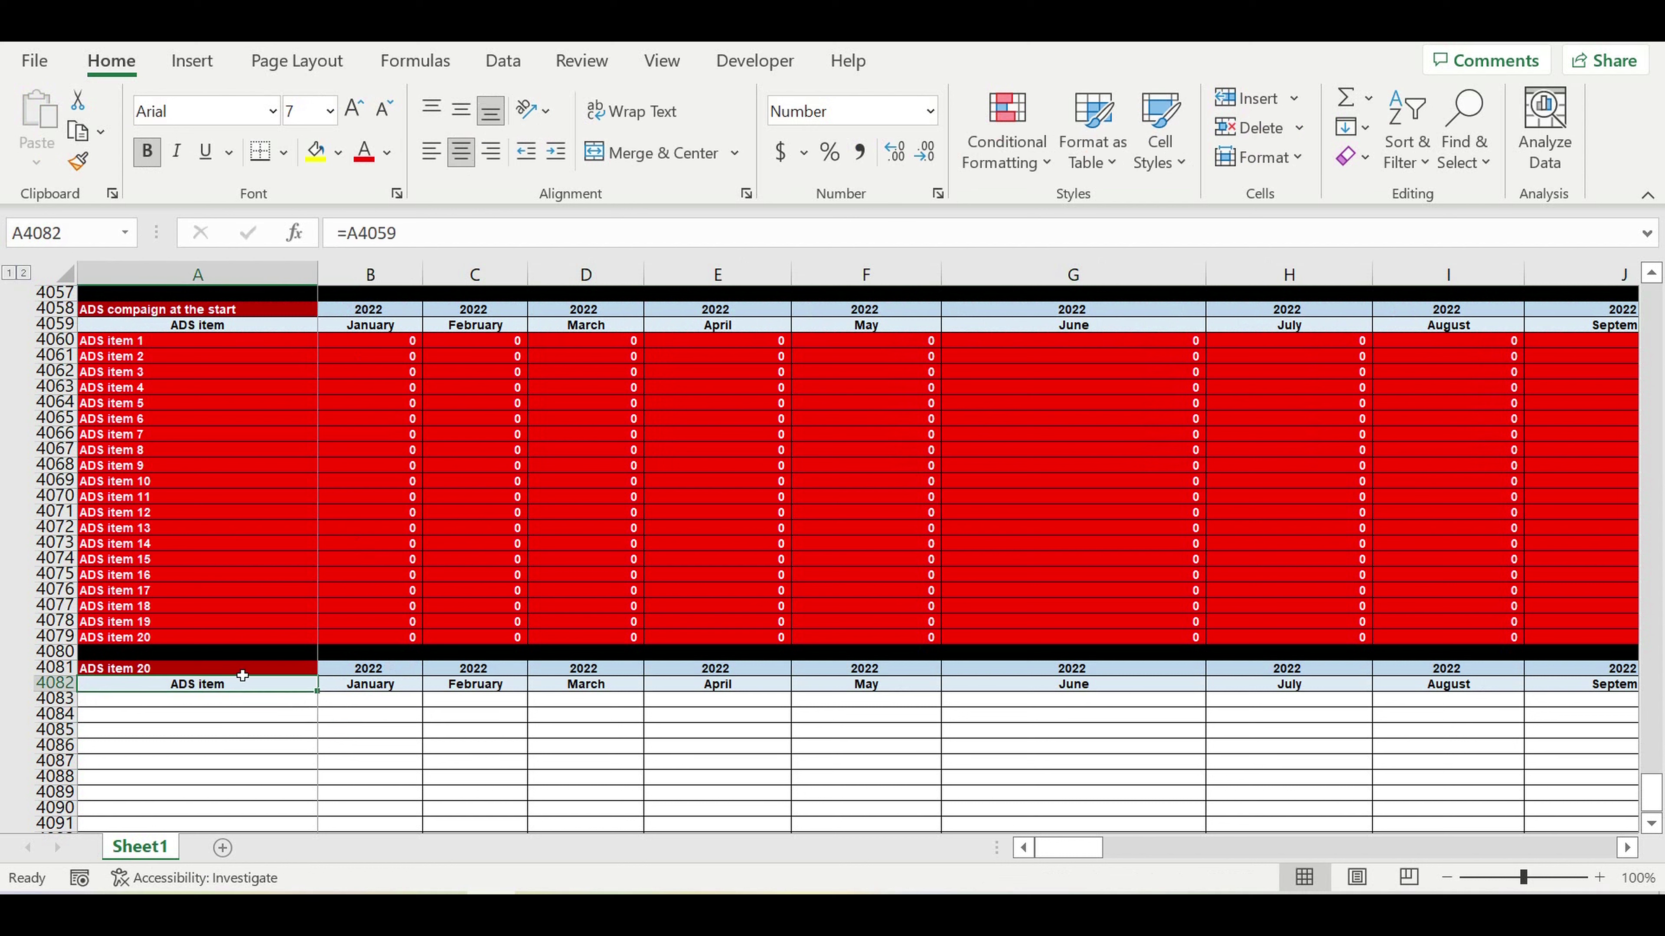
pyautogui.write('Parameter')
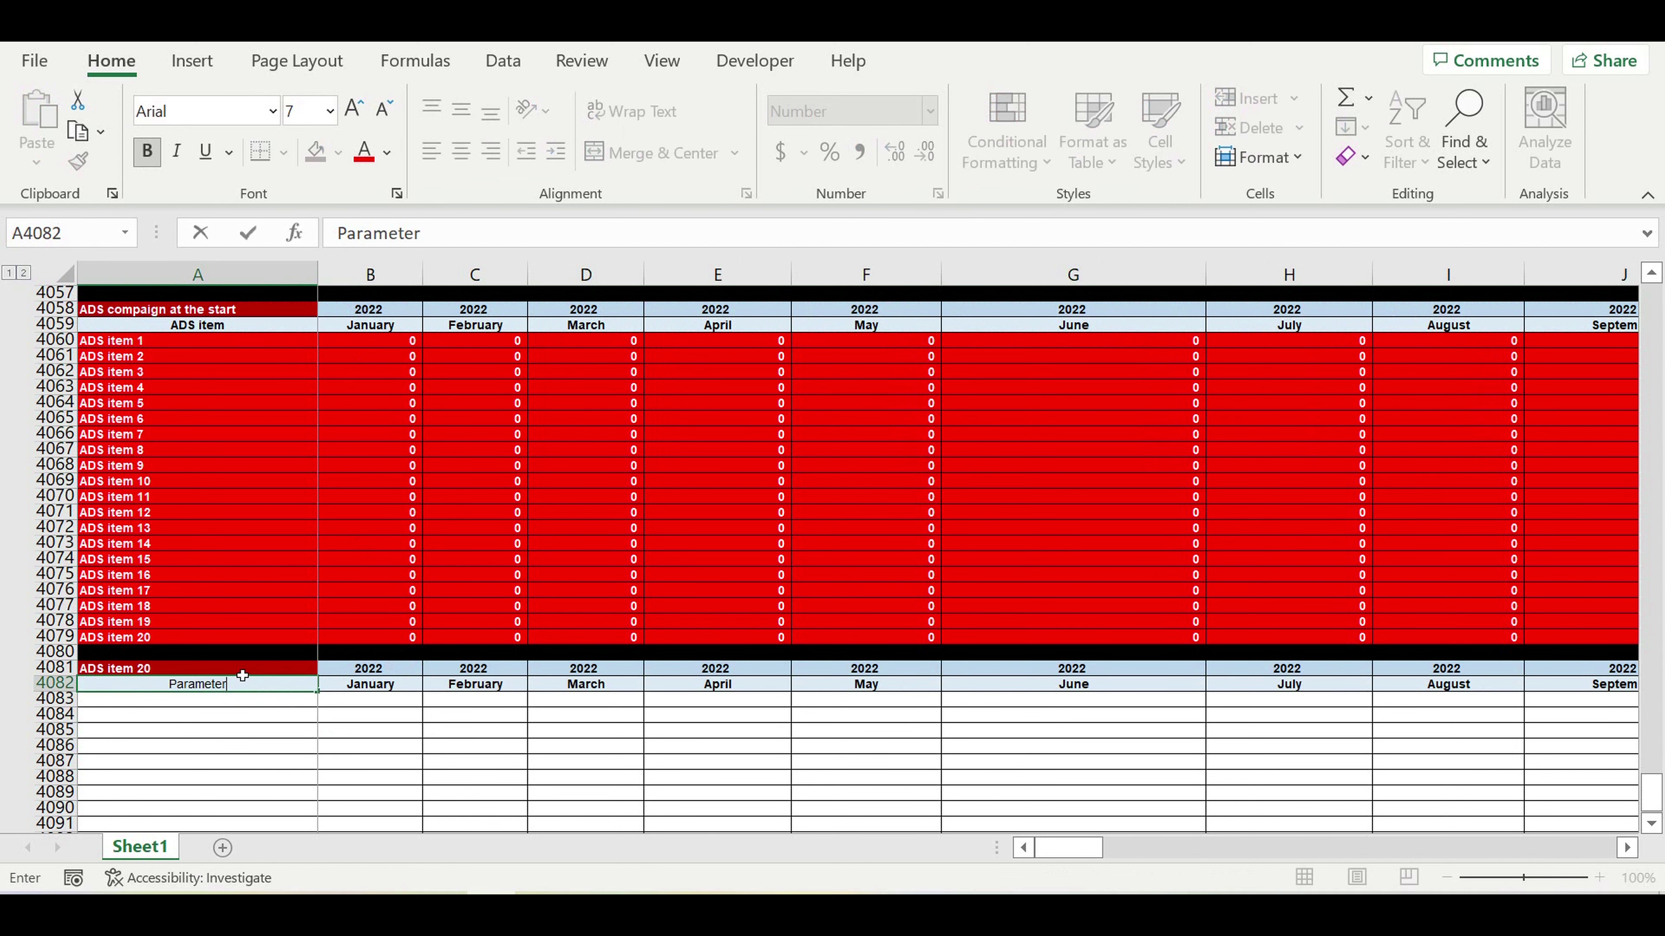
pyautogui.press('Return')
pyautogui.click(223, 670)
pyautogui.write('Amount')
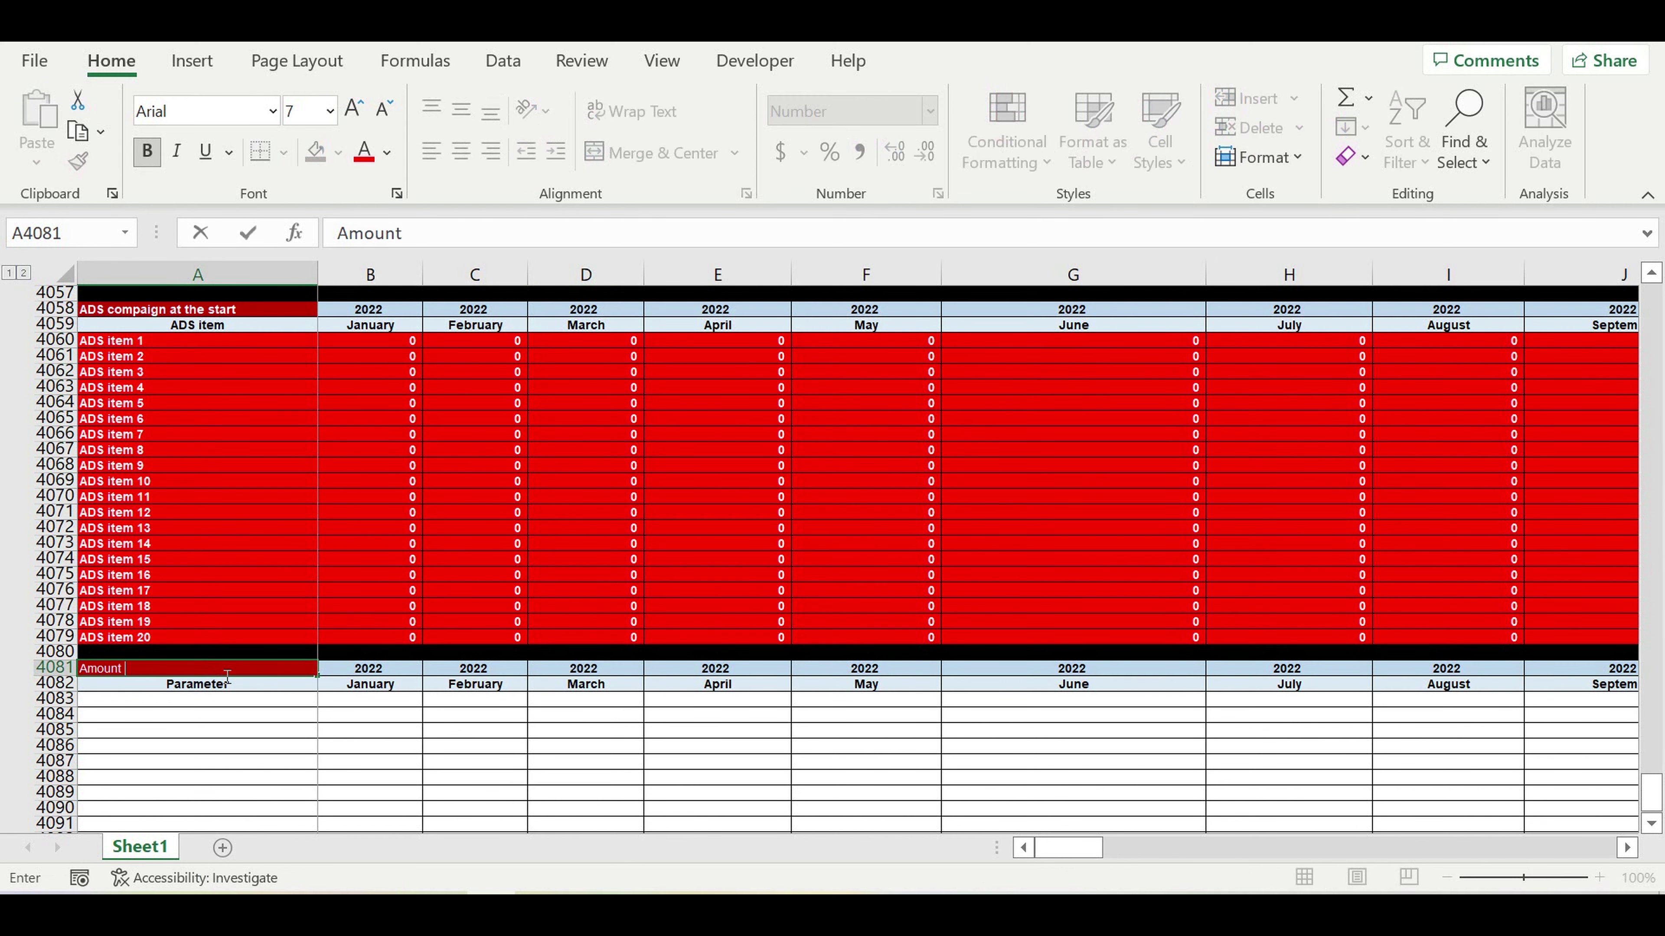
pyautogui.write(' of new custoers')
pyautogui.press('Return')
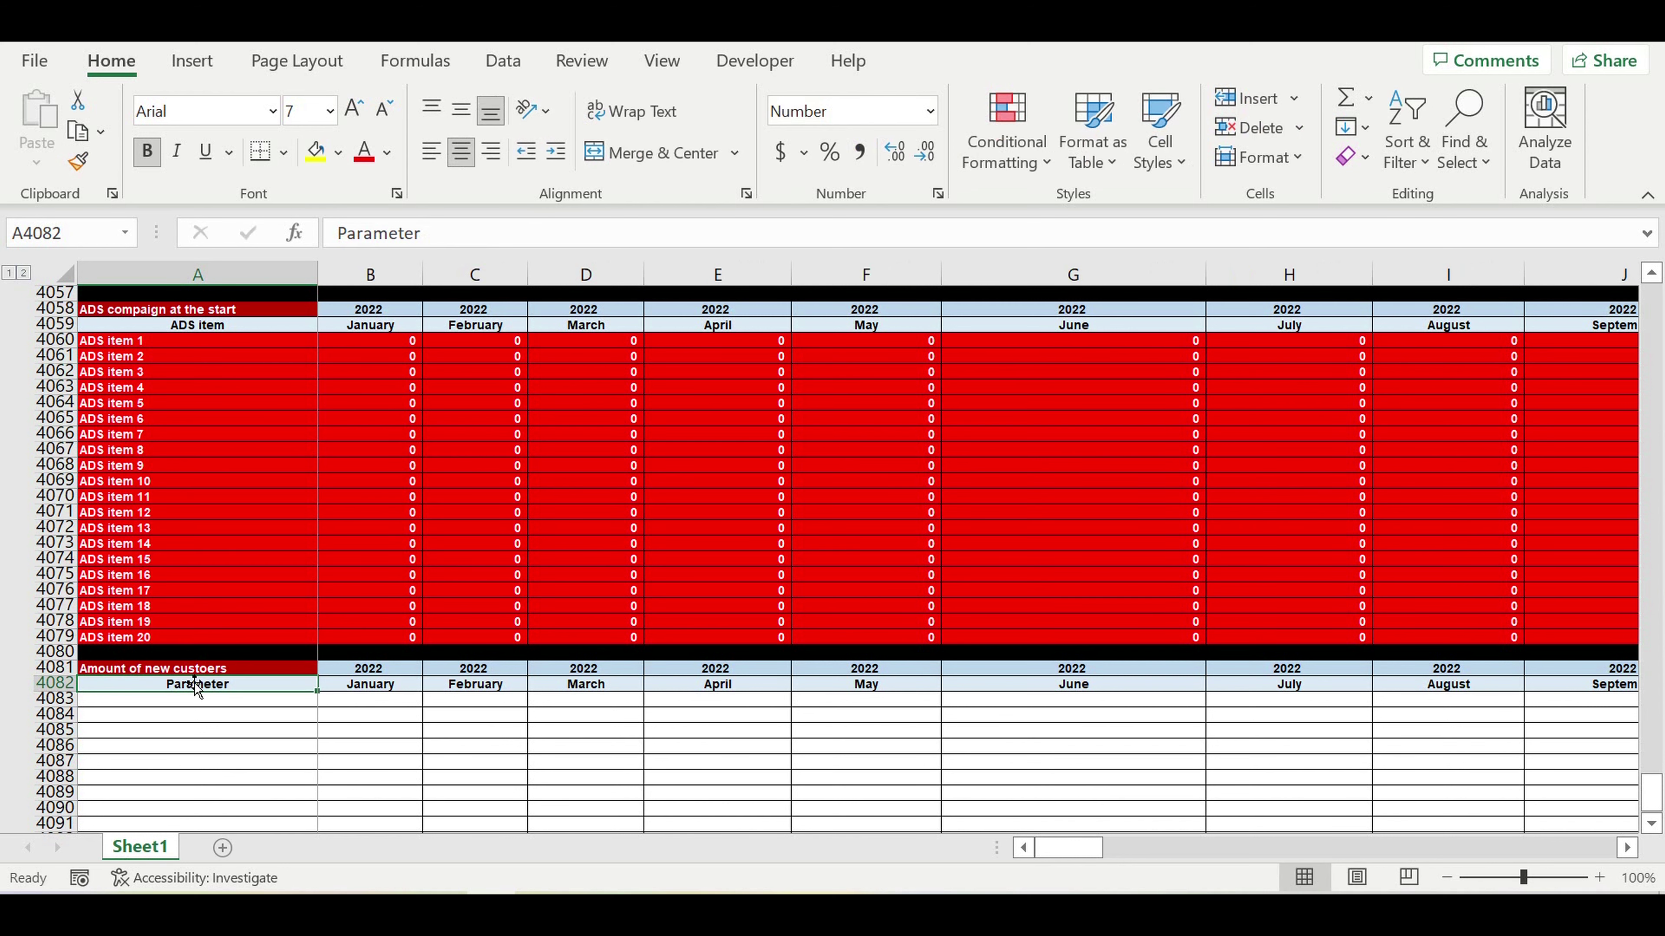
# Step: Format the section title in A4081 with a yellow fill and the automatic font colour
pyautogui.click(176, 670)
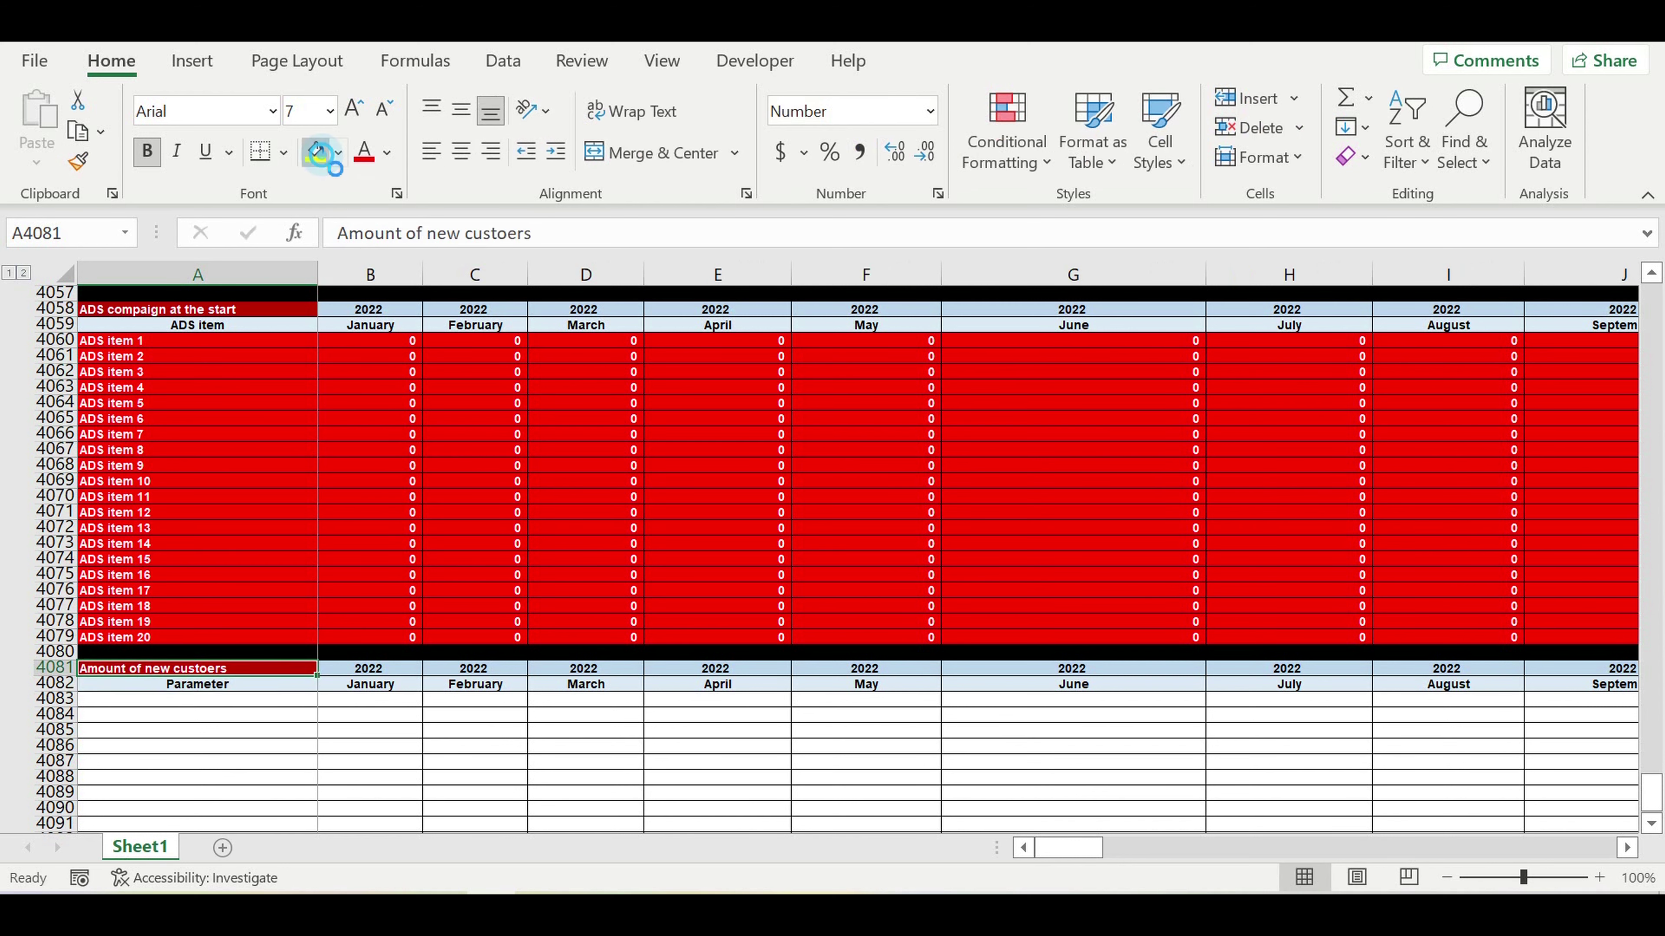
pyautogui.click(315, 152)
pyautogui.click(388, 152)
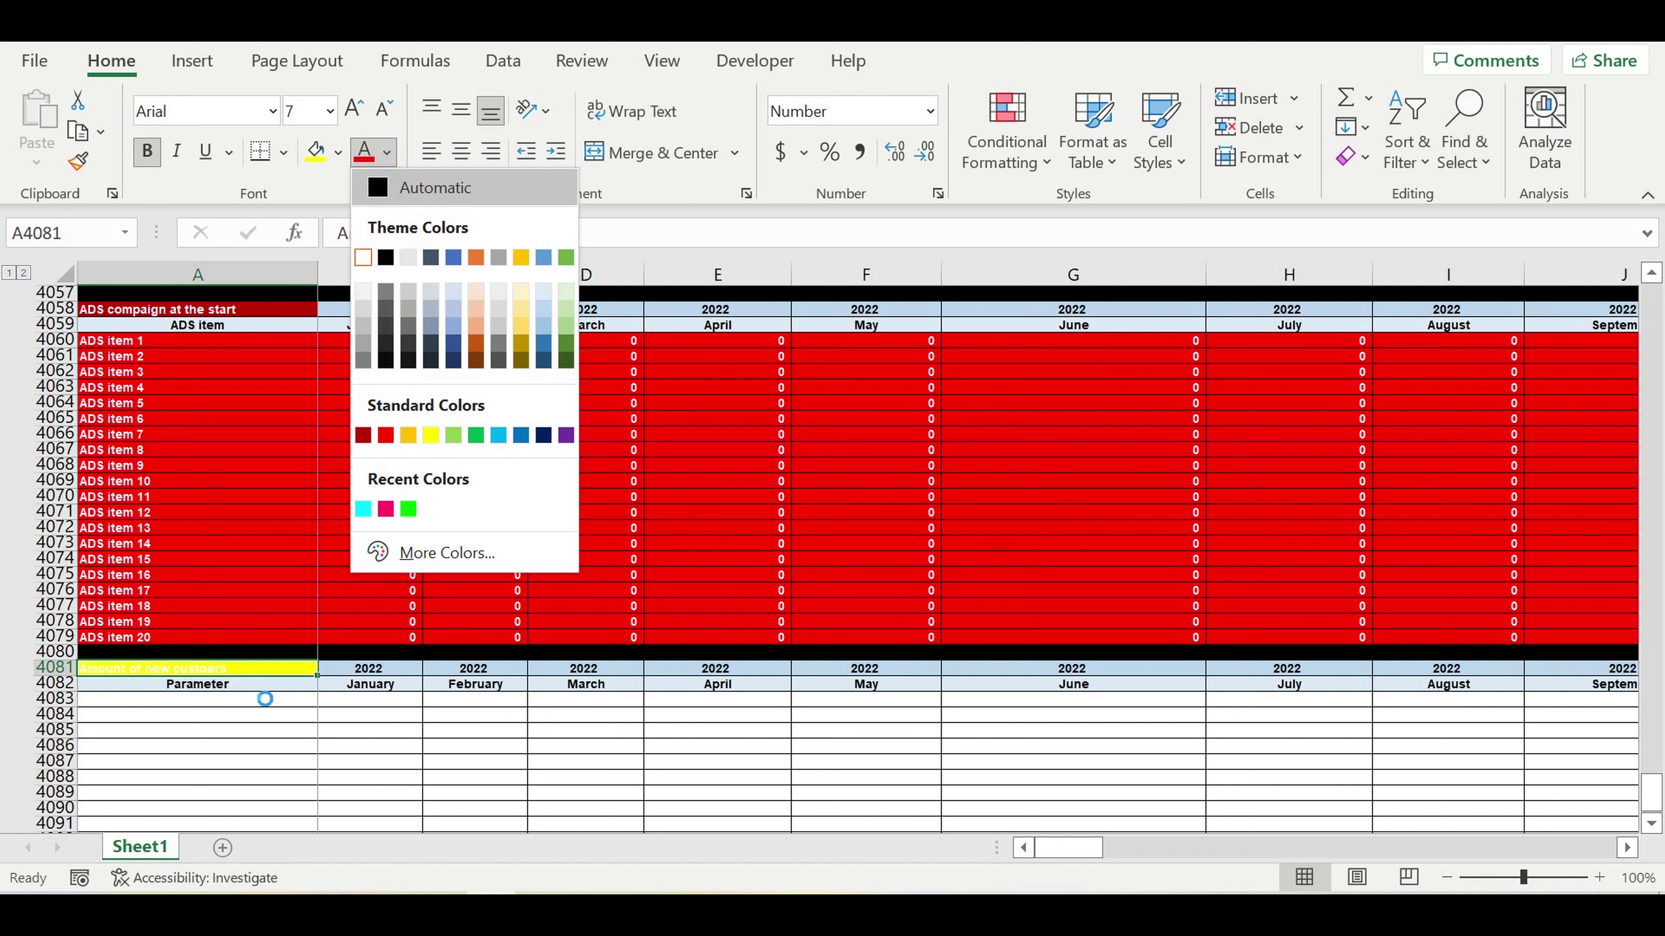
pyautogui.press('Return')
# Step: Label row 4083 by linking cell A4083 to the section title in A4081
pyautogui.click(243, 714)
pyautogui.click(240, 699)
pyautogui.write('=')
pyautogui.click(210, 667)
pyautogui.press('Return')
pyautogui.click(257, 747)
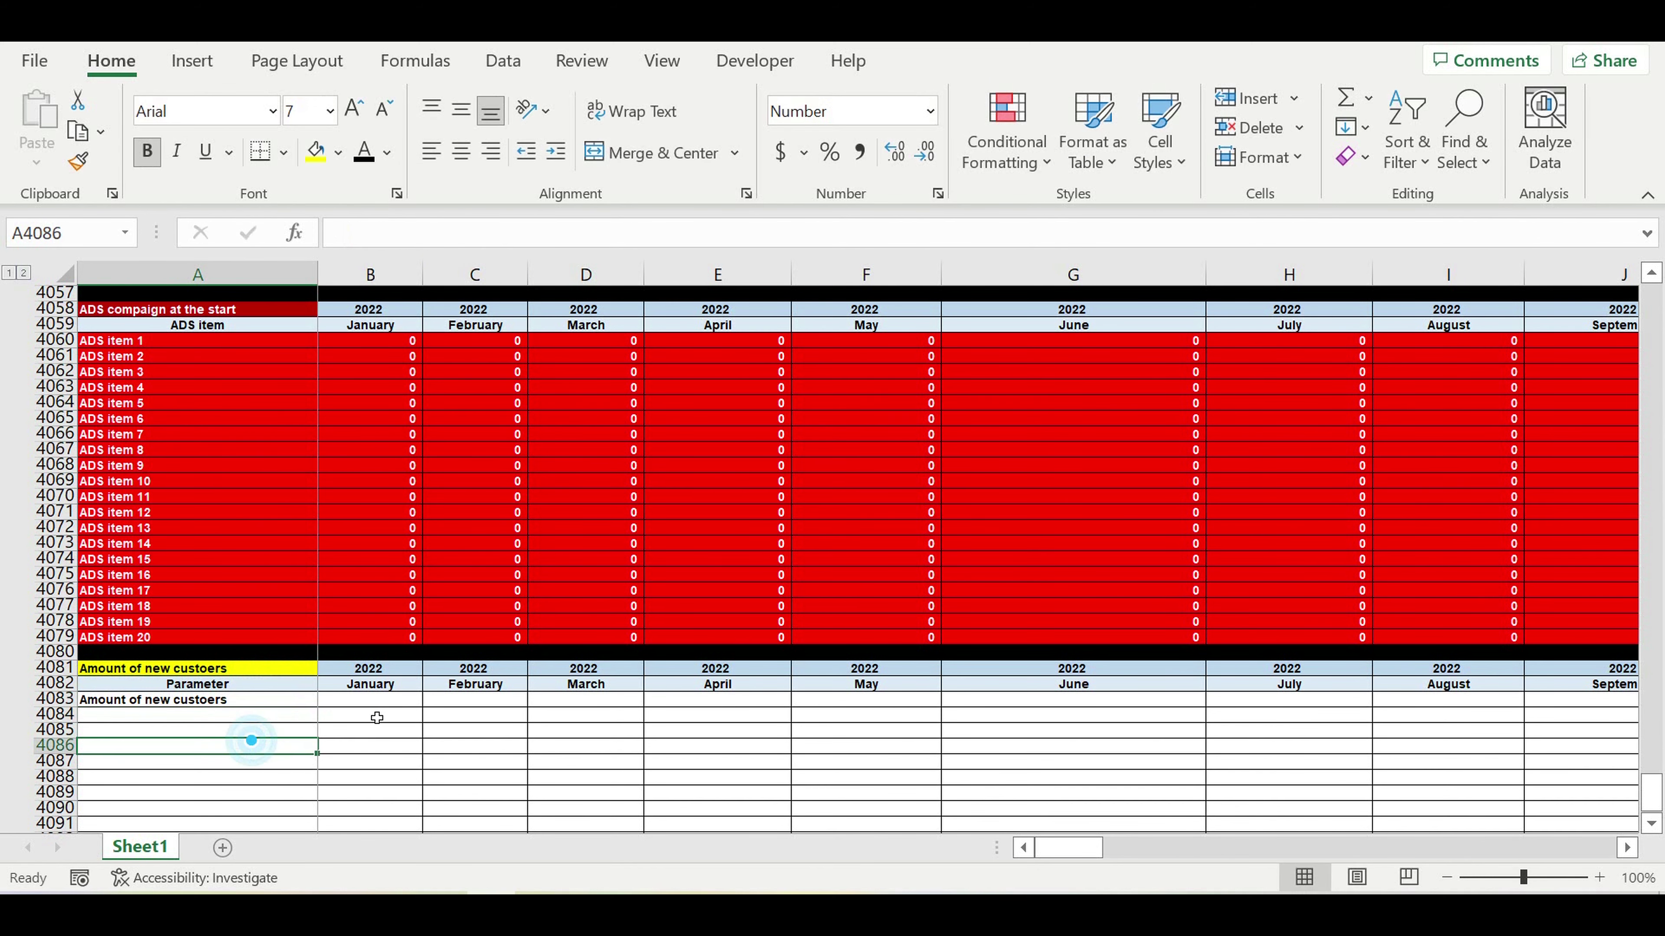
# Step: Sum January 2022 new customers of all five types from the New Customers inside timeline section in B4083 with =SUM(B147:B151)
pyautogui.click(372, 700)
pyautogui.click(1345, 98)
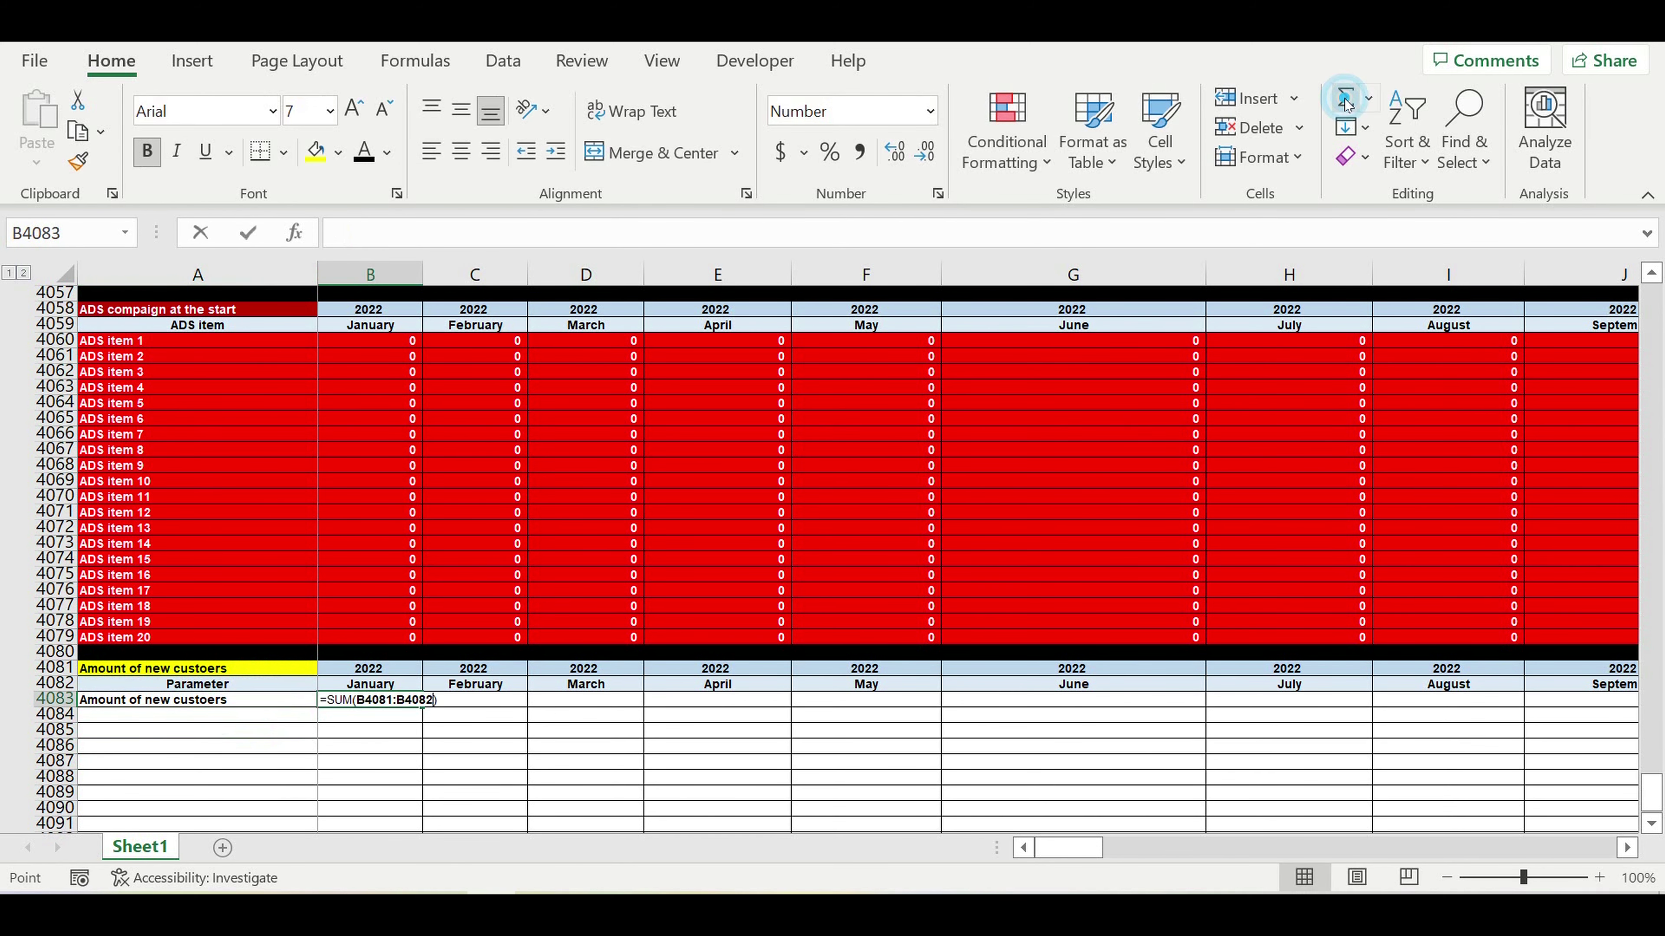
pyautogui.scroll(4, 521, 482)
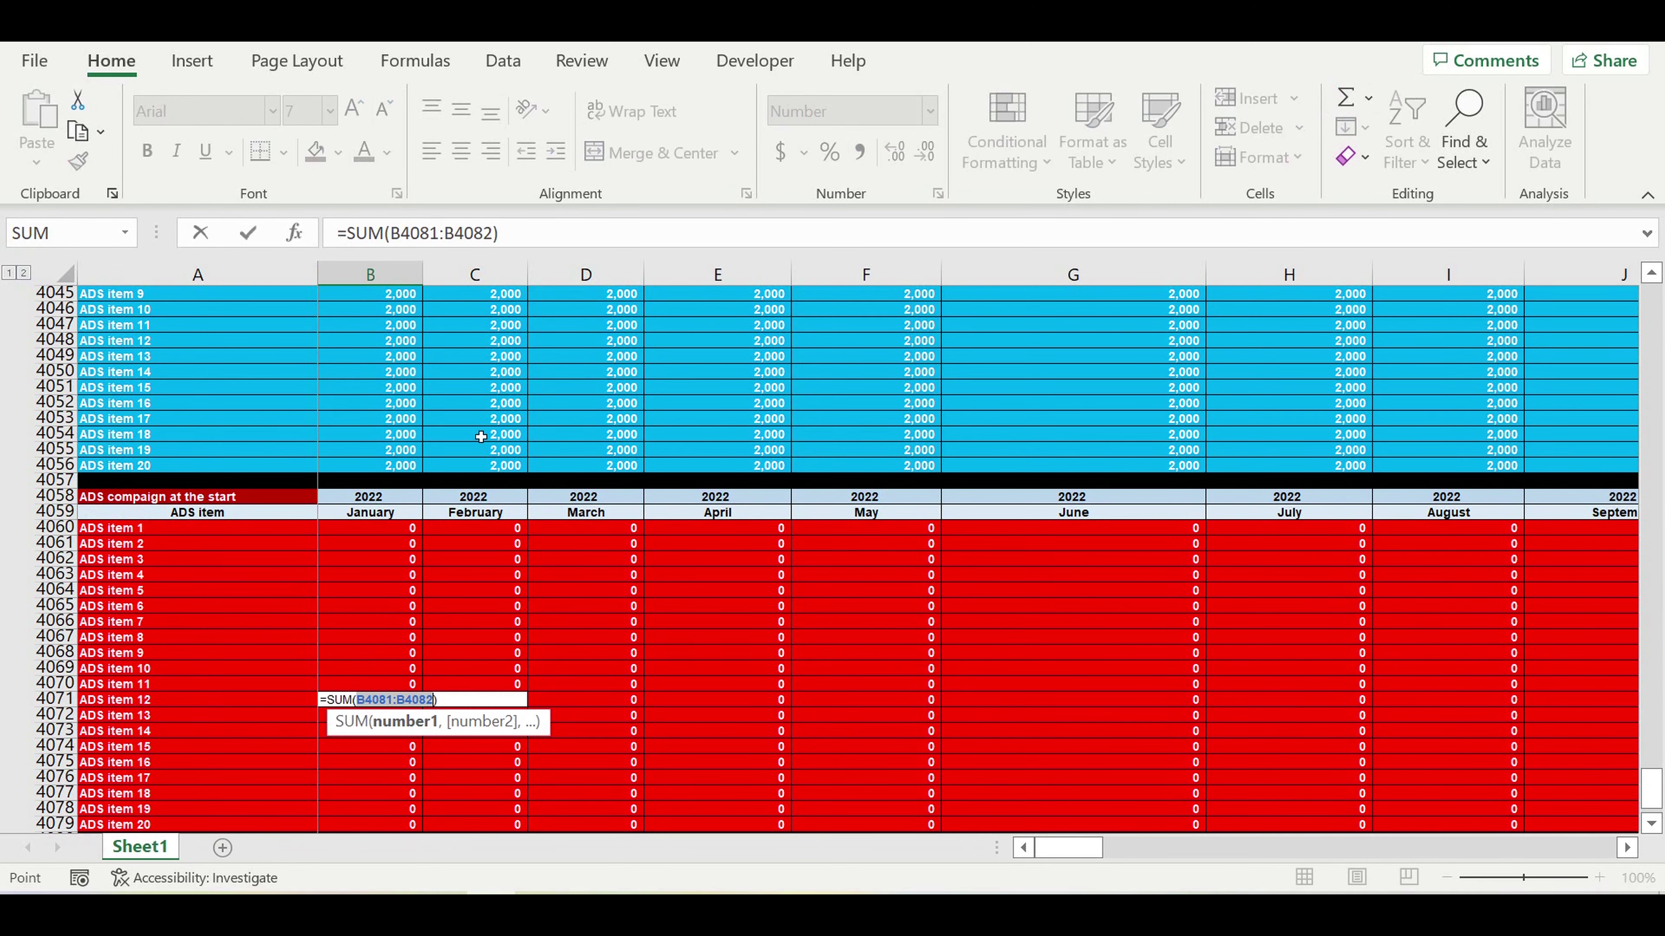
pyautogui.scroll(15, 480, 436)
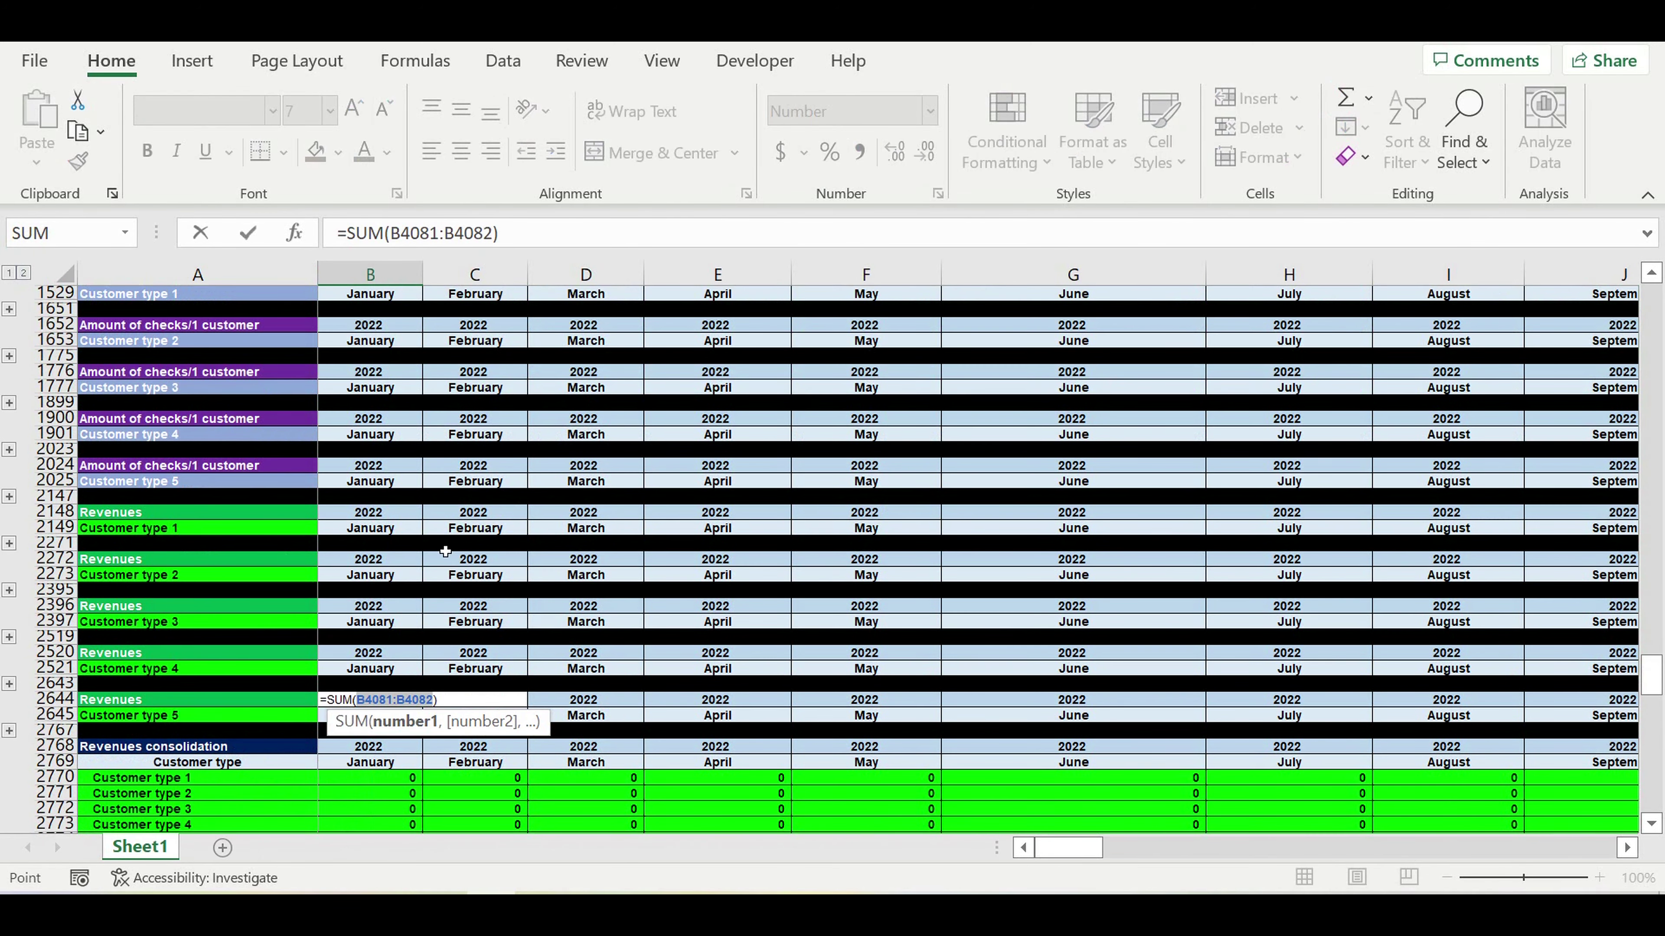
pyautogui.scroll(15, 440, 533)
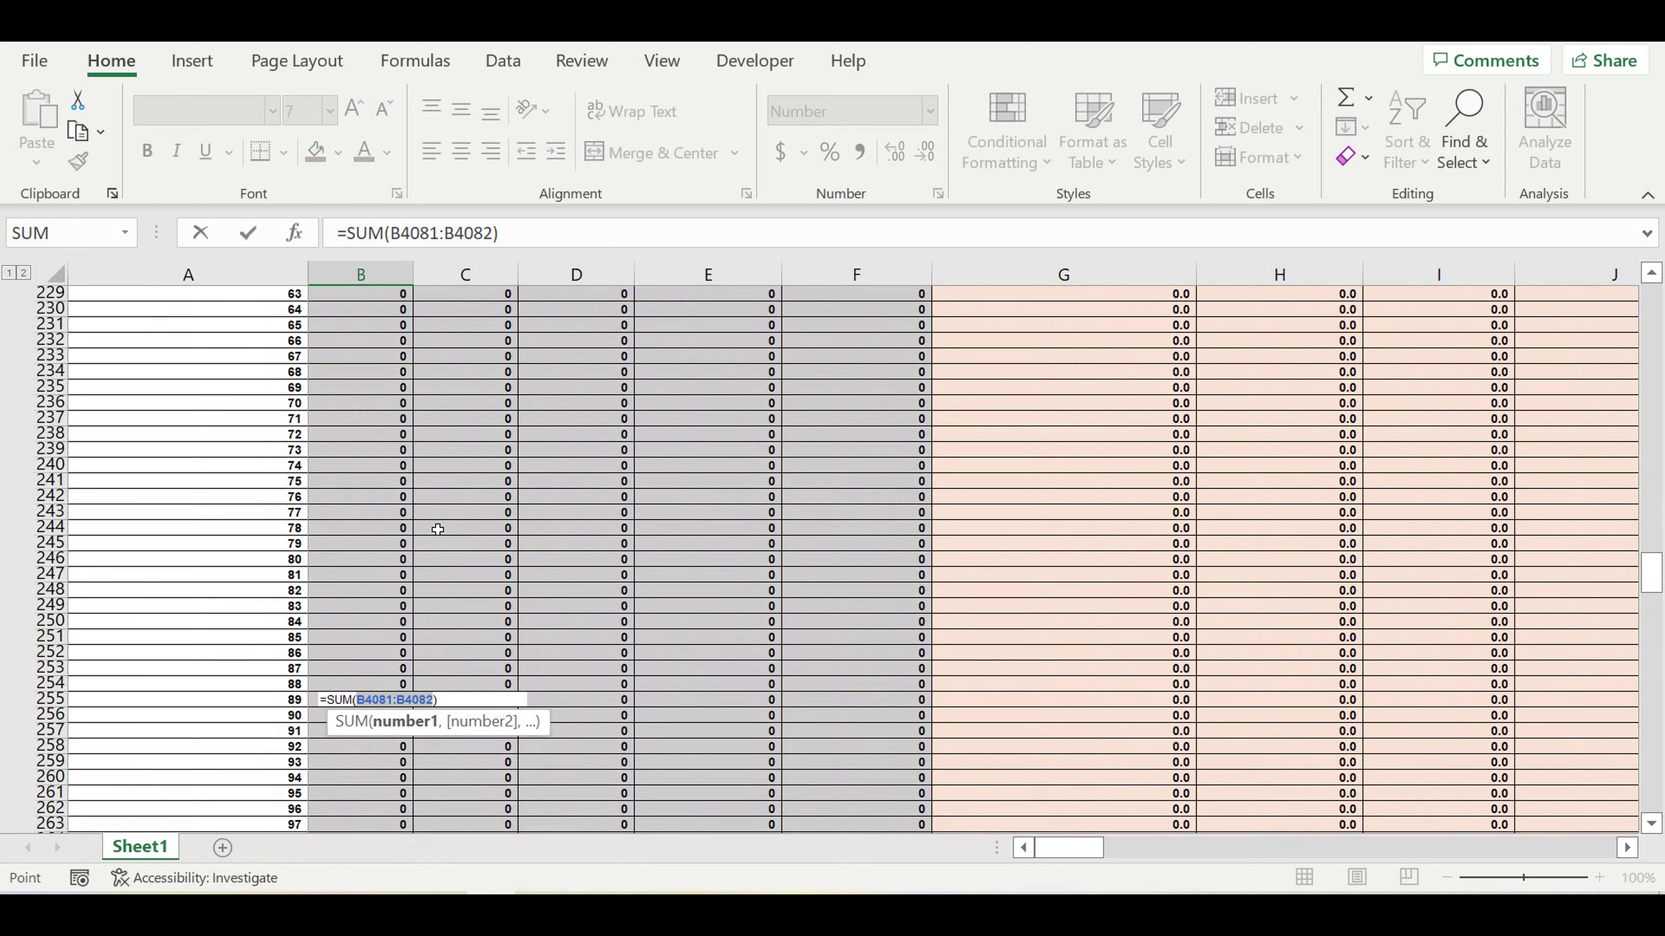
pyautogui.scroll(16, 438, 529)
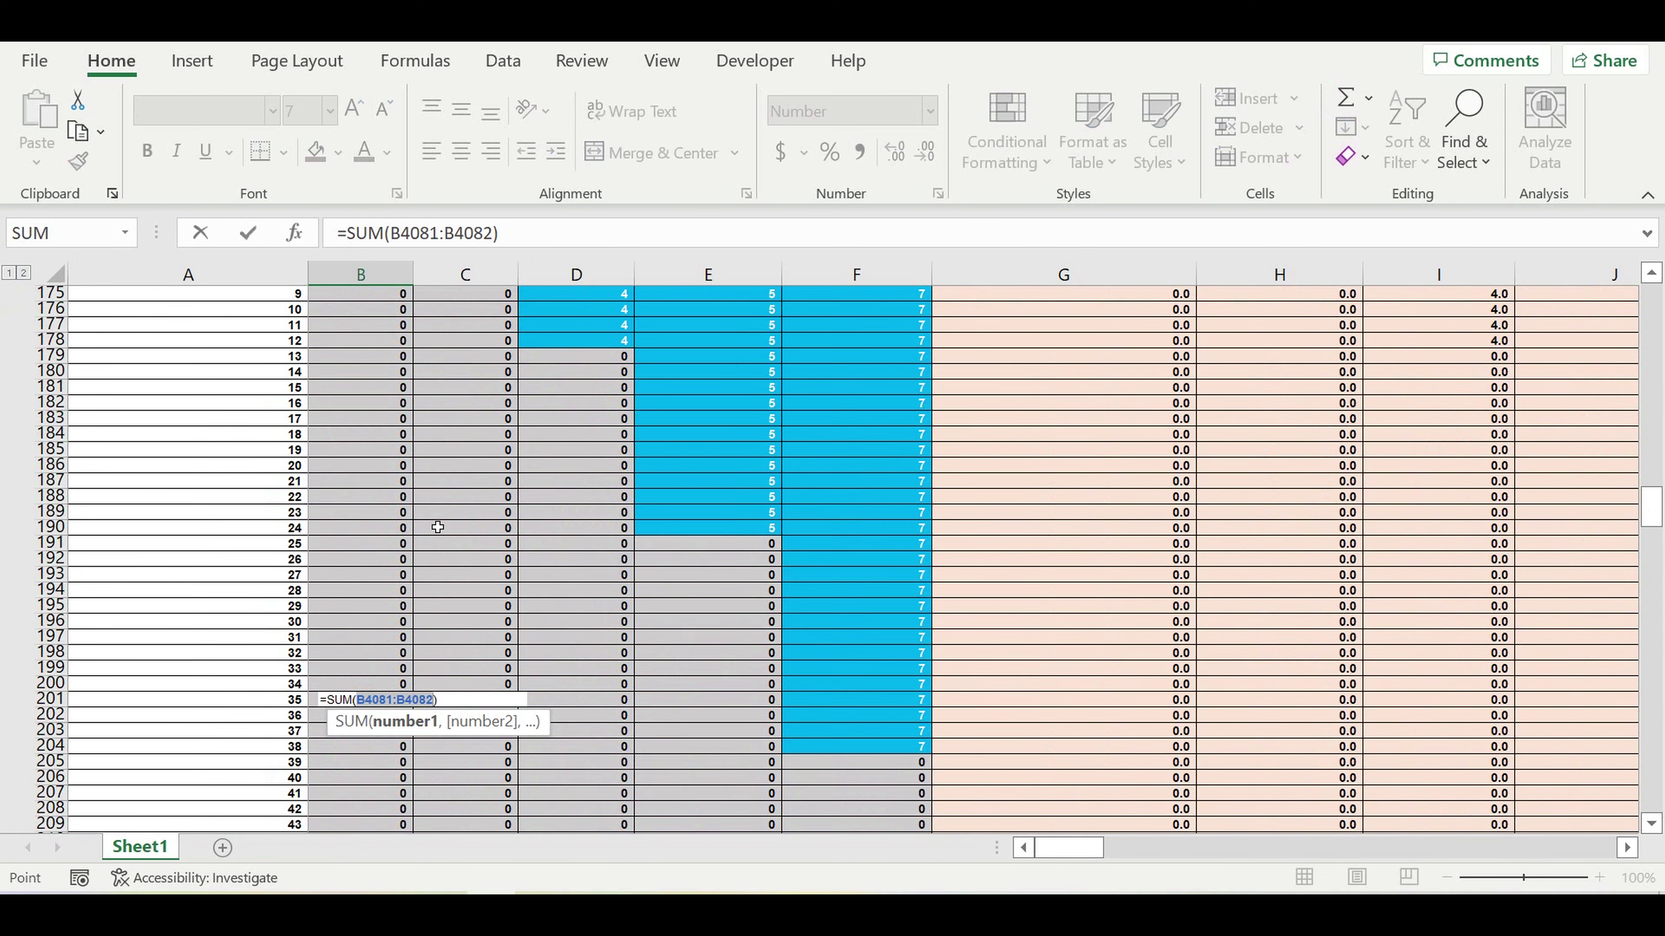
pyautogui.scroll(6, 438, 527)
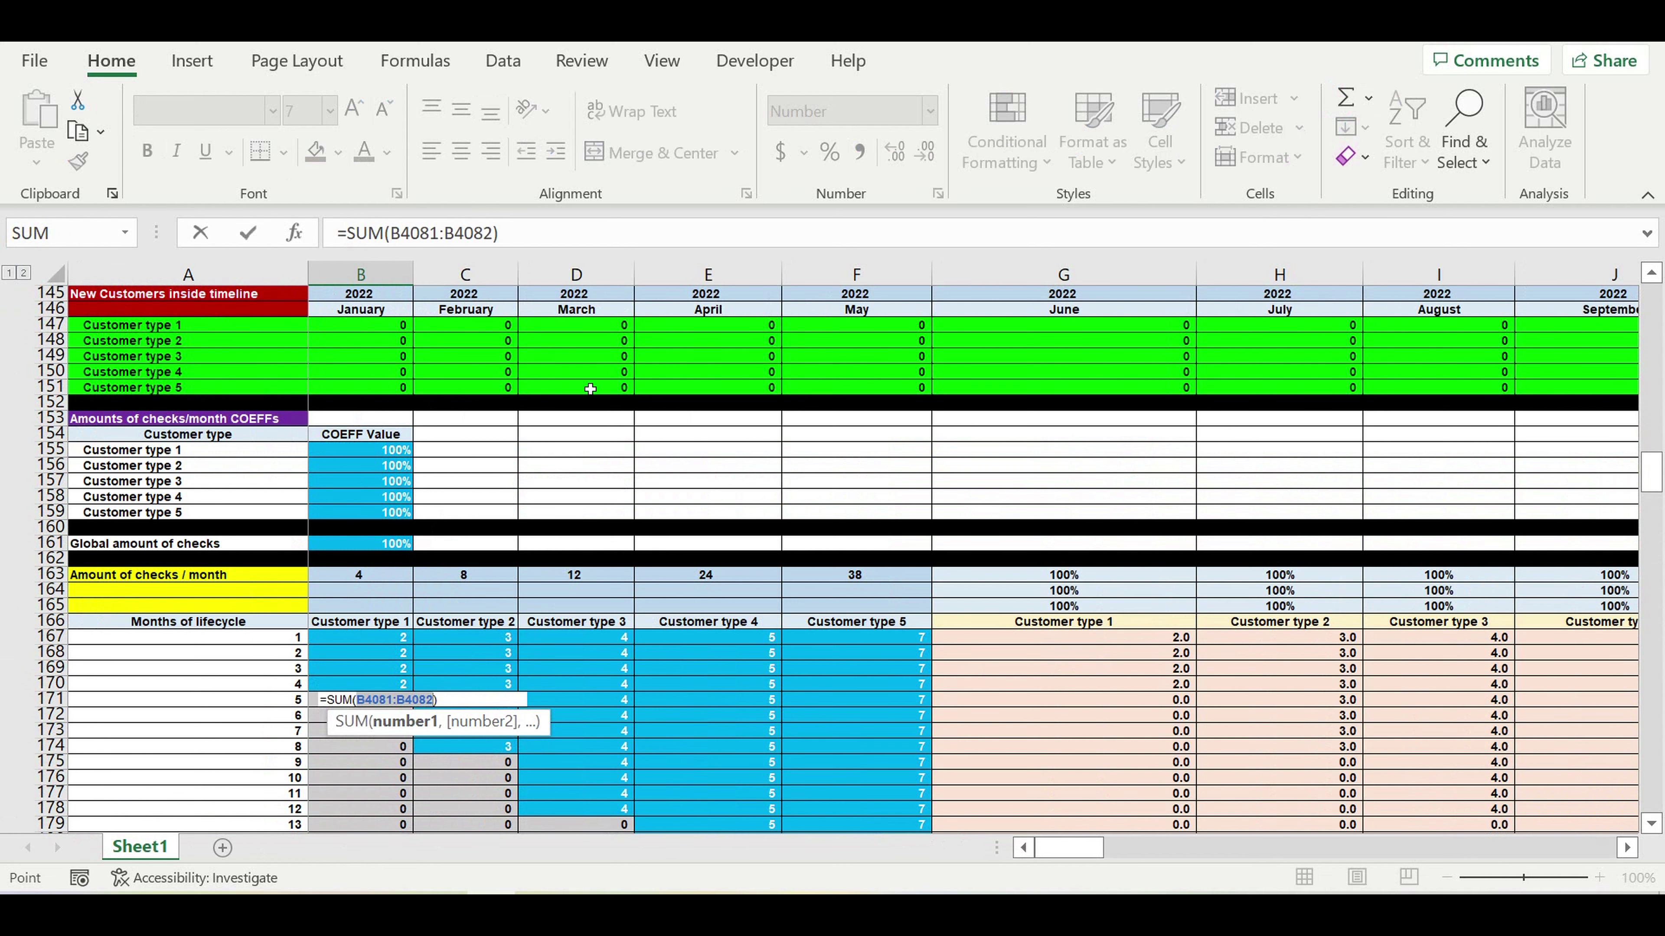
pyautogui.hscroll(3, 1520, 728)
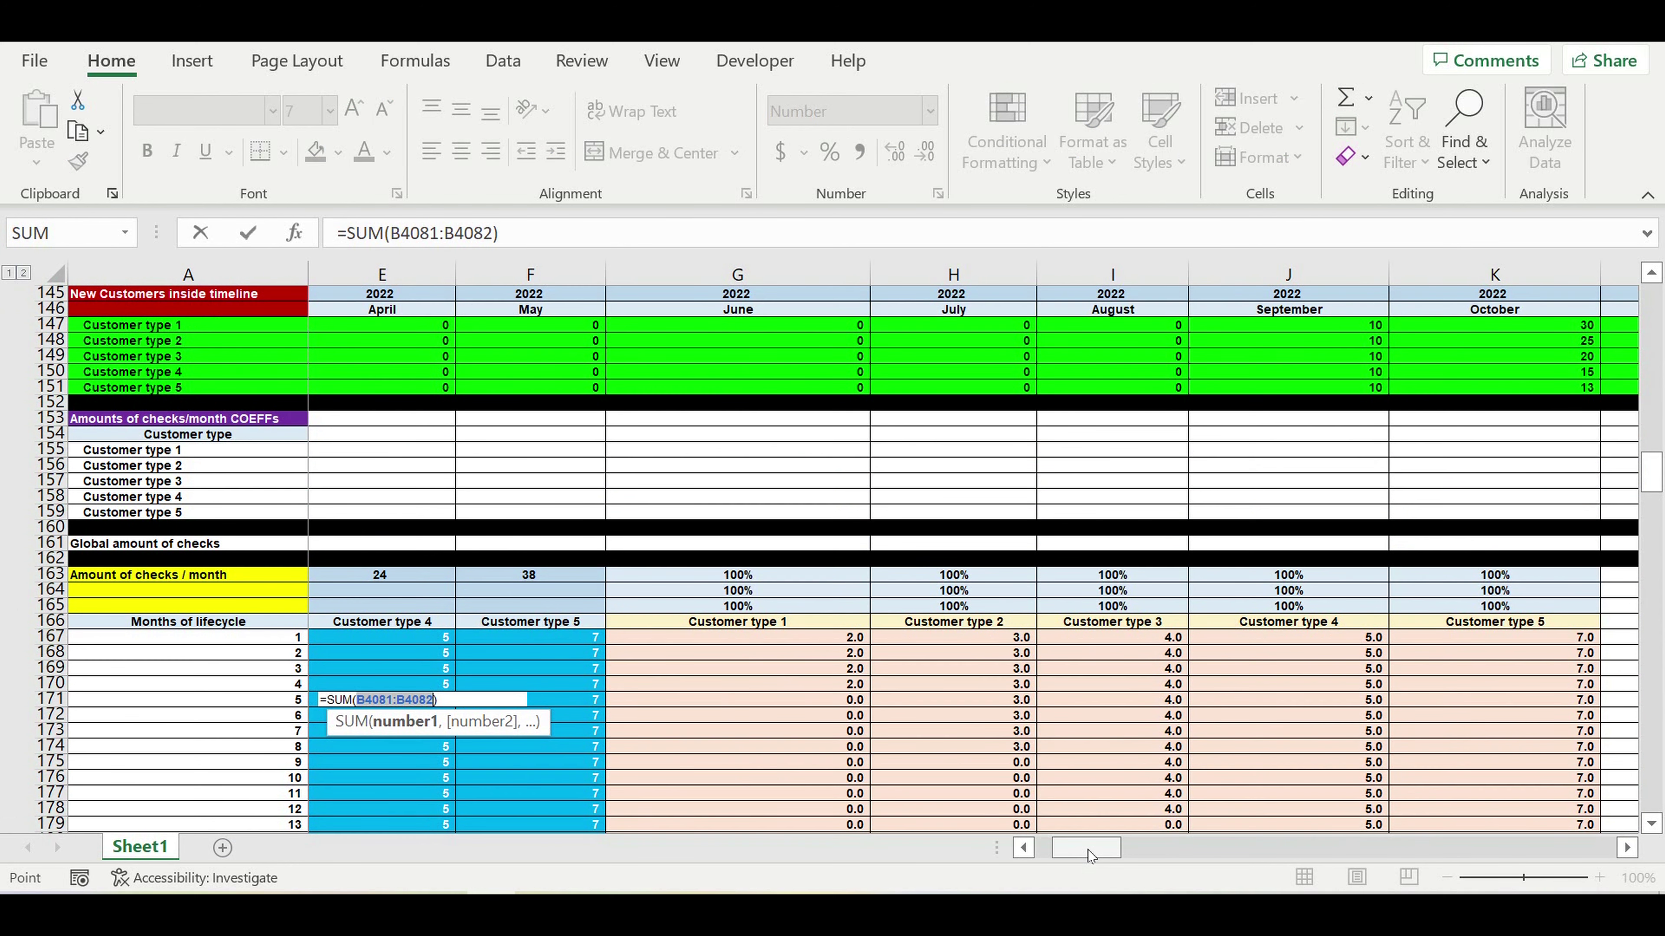
pyautogui.moveTo(1089, 855); pyautogui.dragTo(1073, 856)
pyautogui.moveTo(359, 328); pyautogui.dragTo(412, 409)
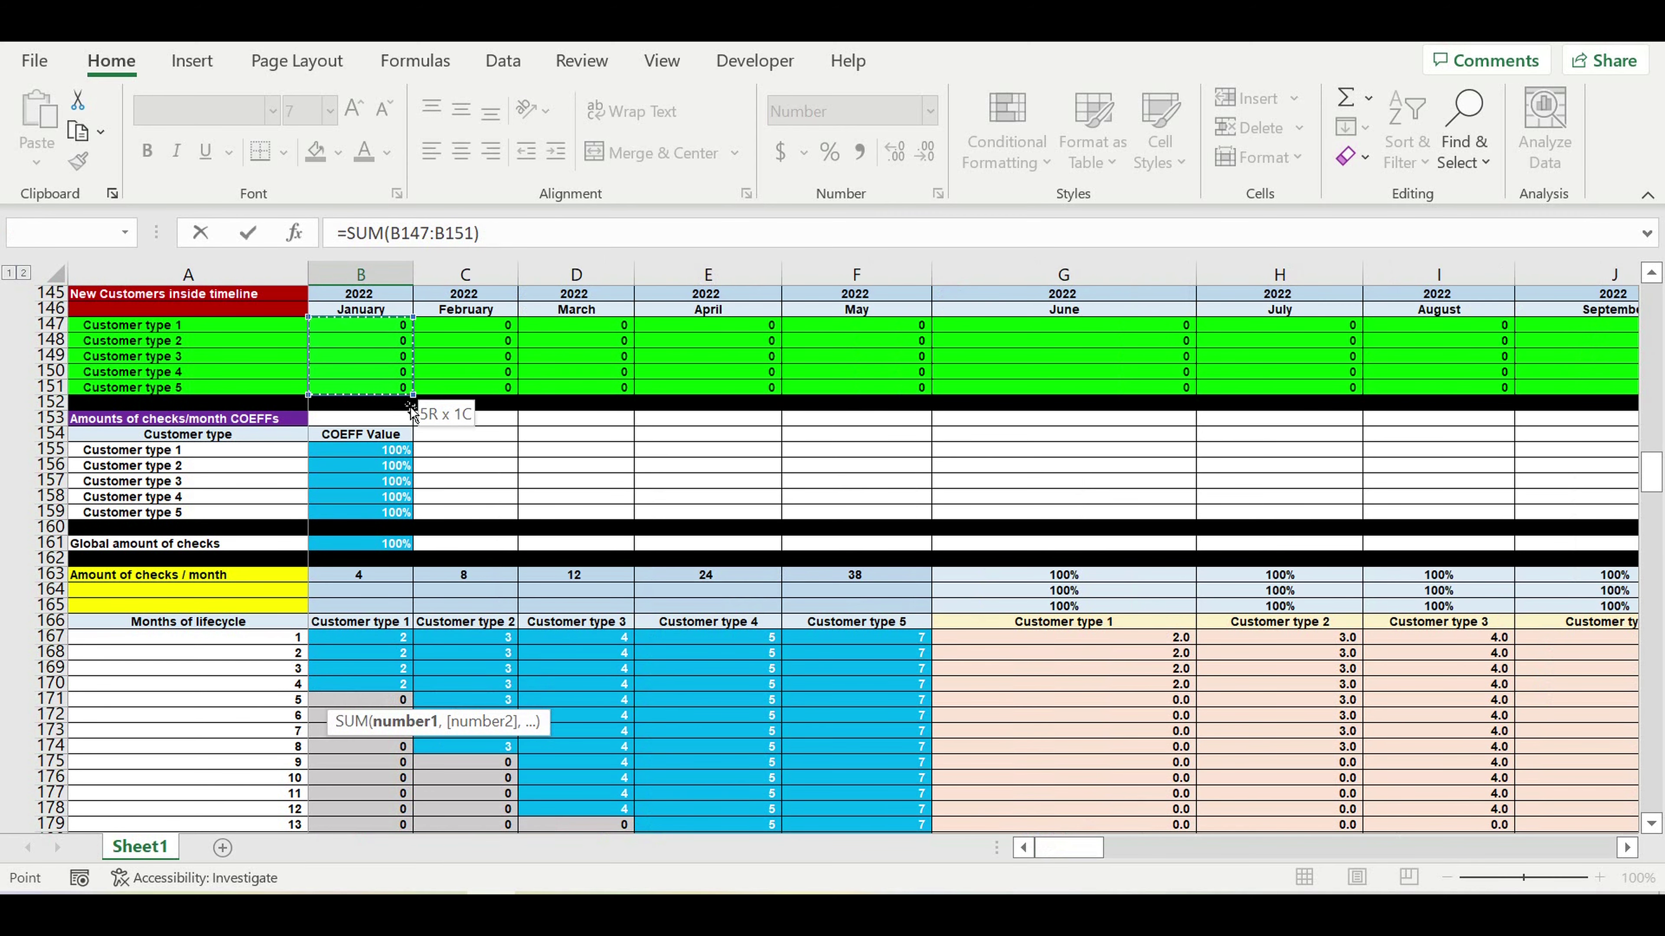
pyautogui.press('Return')
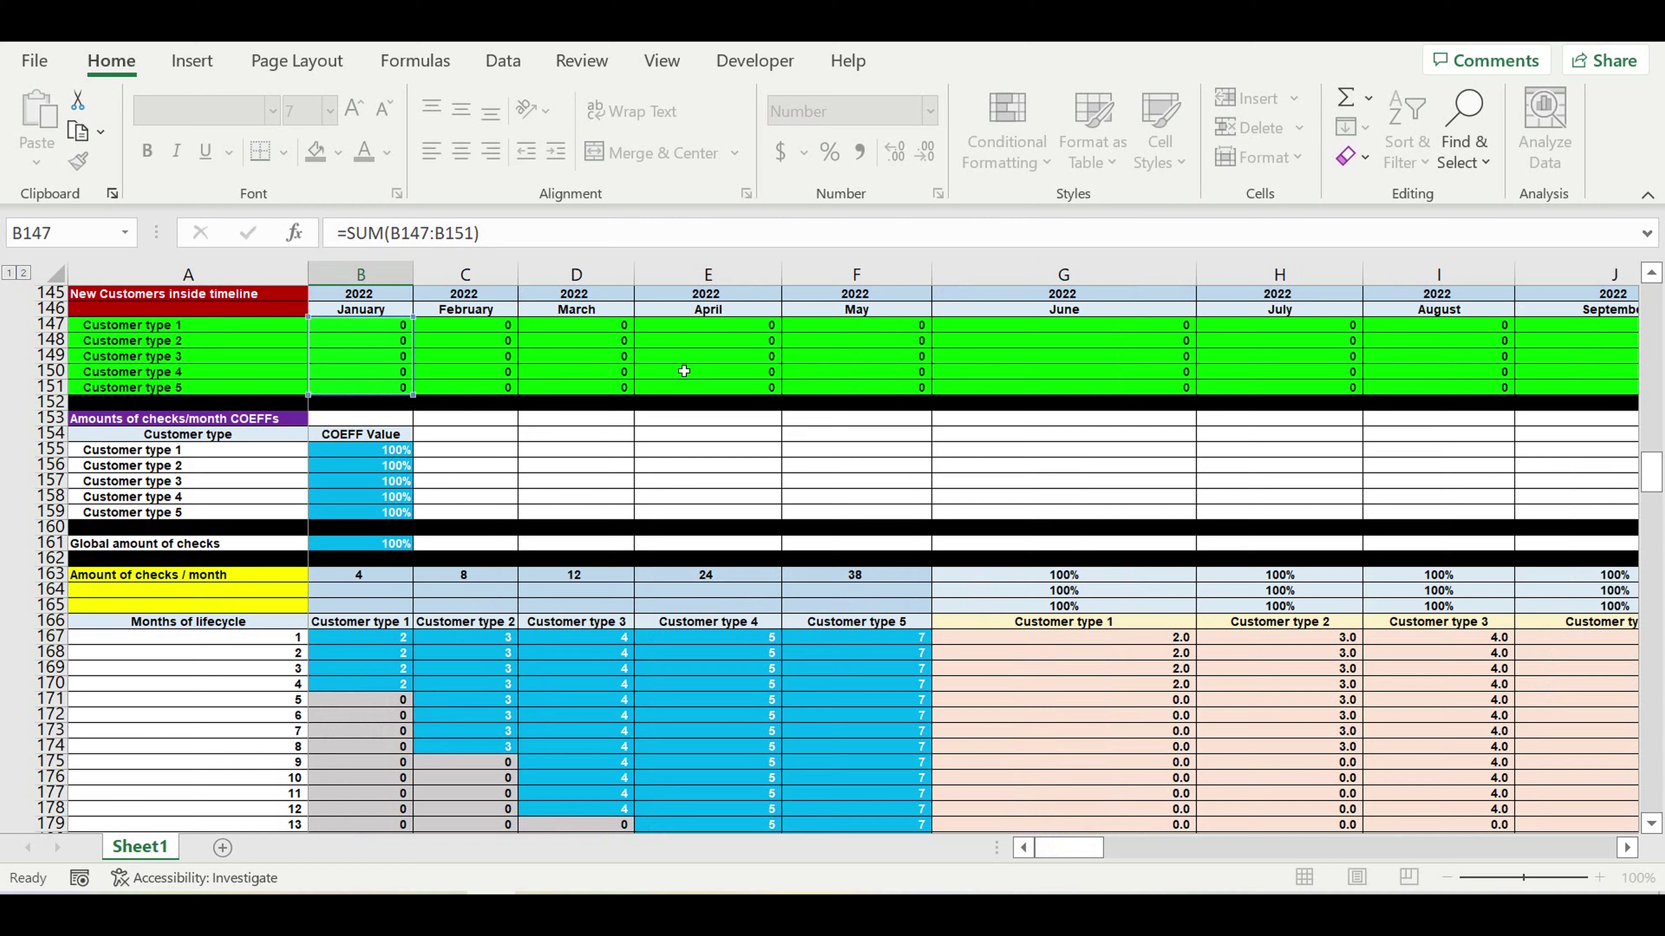
pyautogui.scroll(-2, 728, 660)
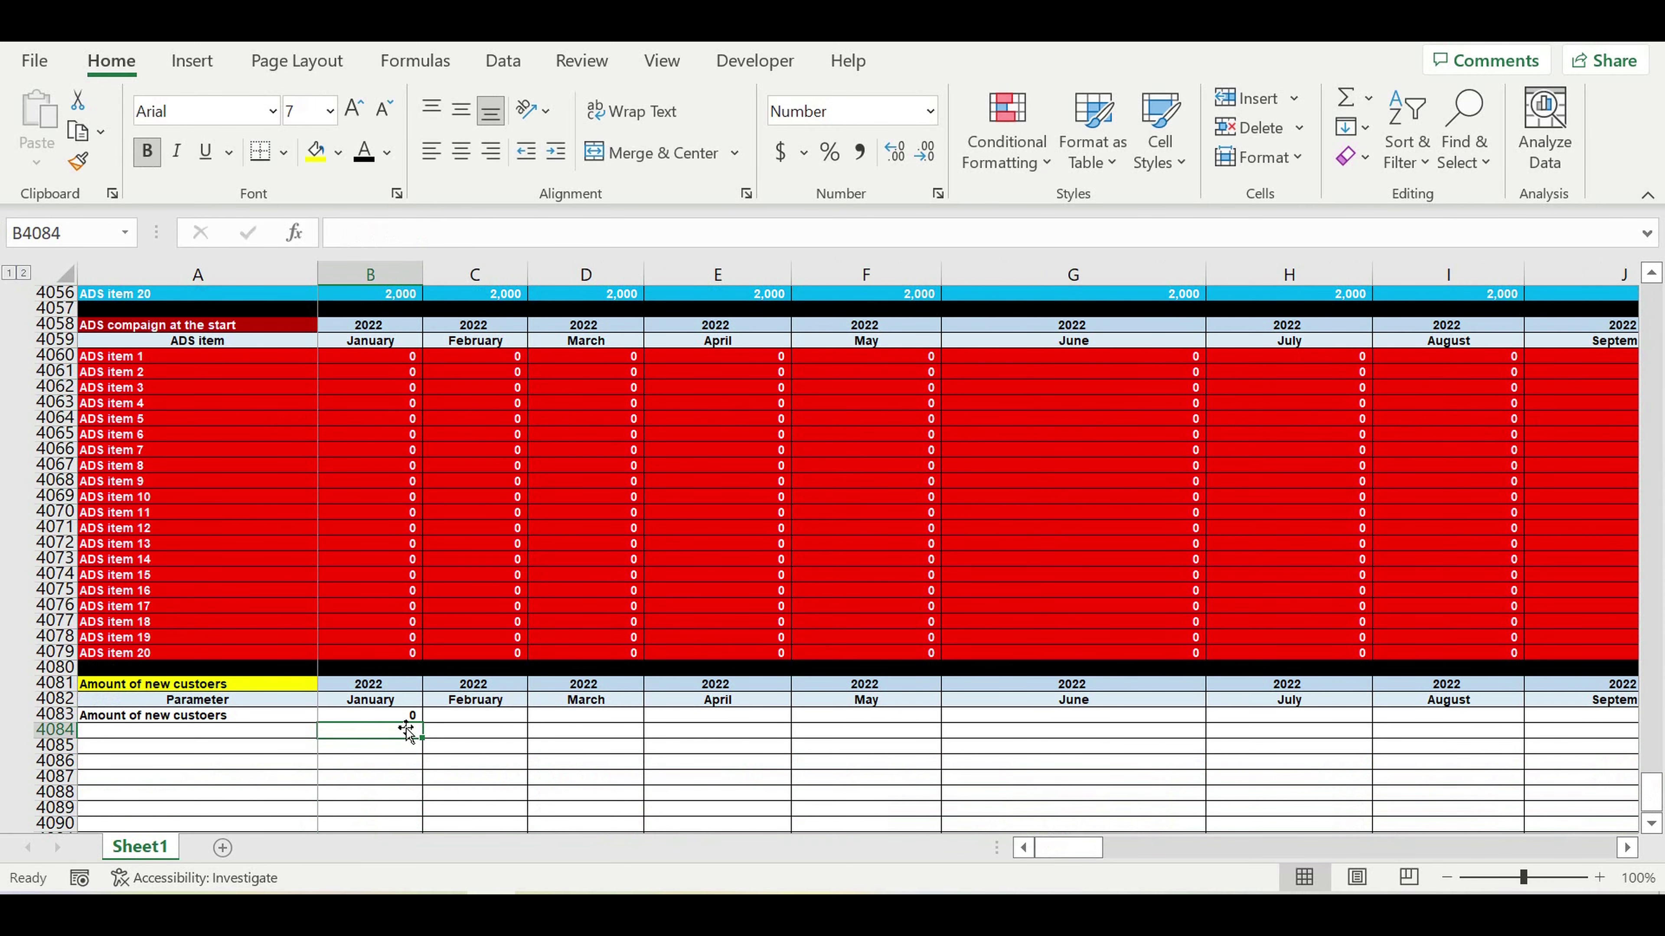
# Step: Fill the new customers sum from B4083 across the timeline to December 2031 in column DQ
pyautogui.click(380, 716)
pyautogui.moveTo(431, 729); pyautogui.dragTo(1402, 766)
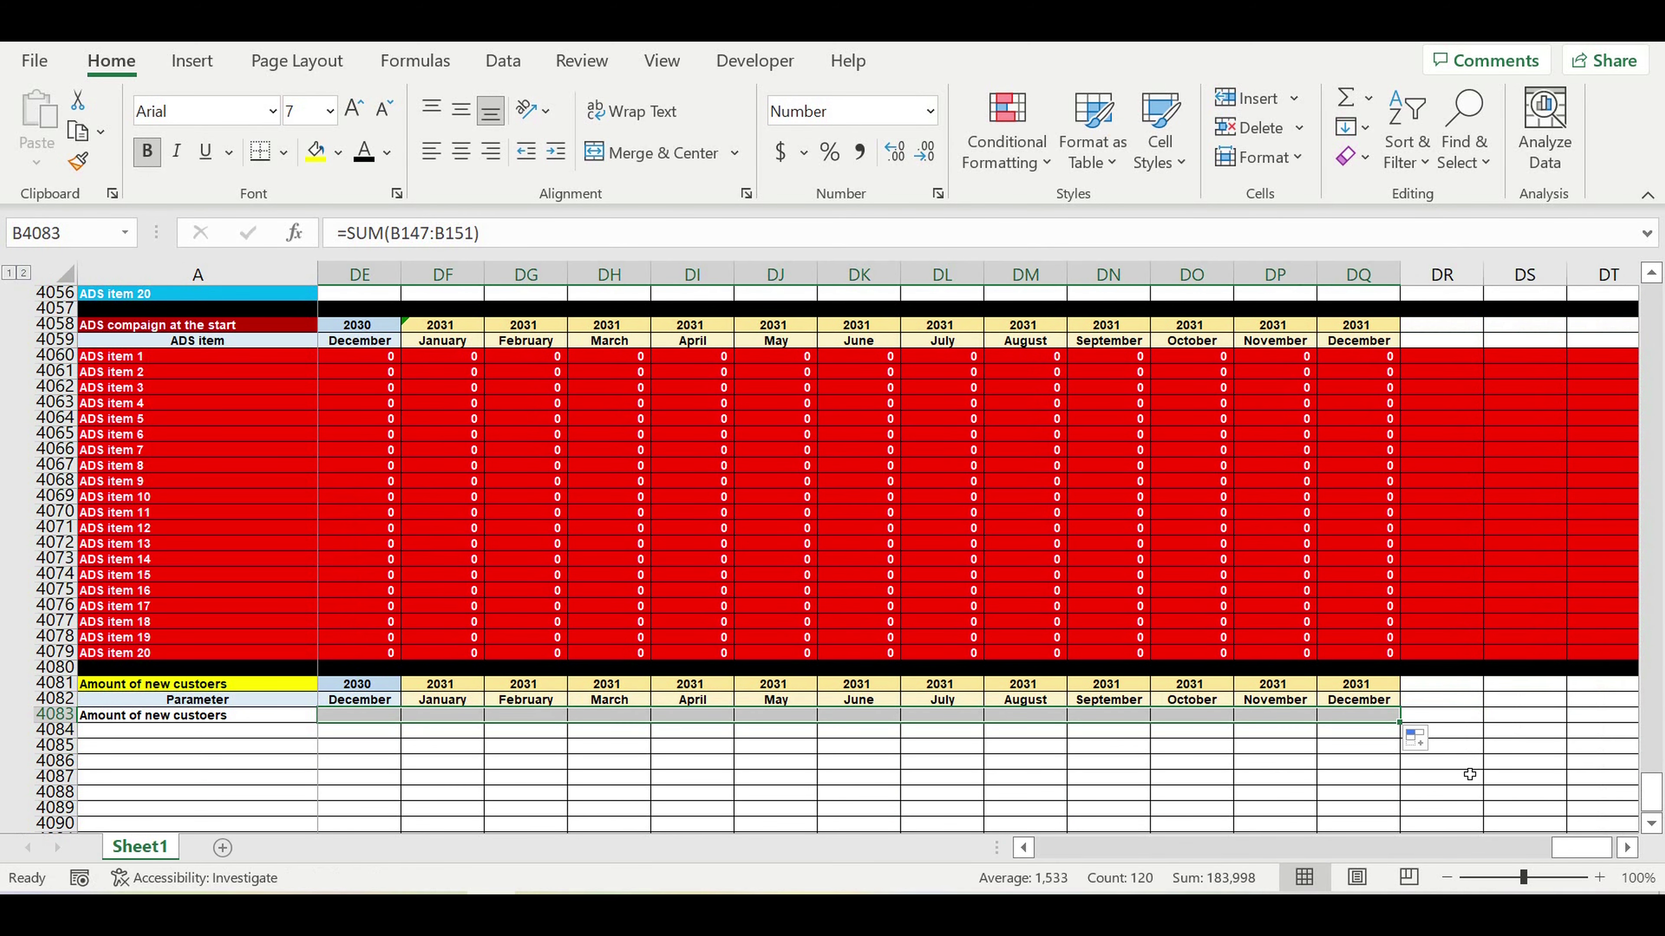
pyautogui.click(1397, 780)
pyautogui.moveTo(1579, 847); pyautogui.dragTo(936, 843)
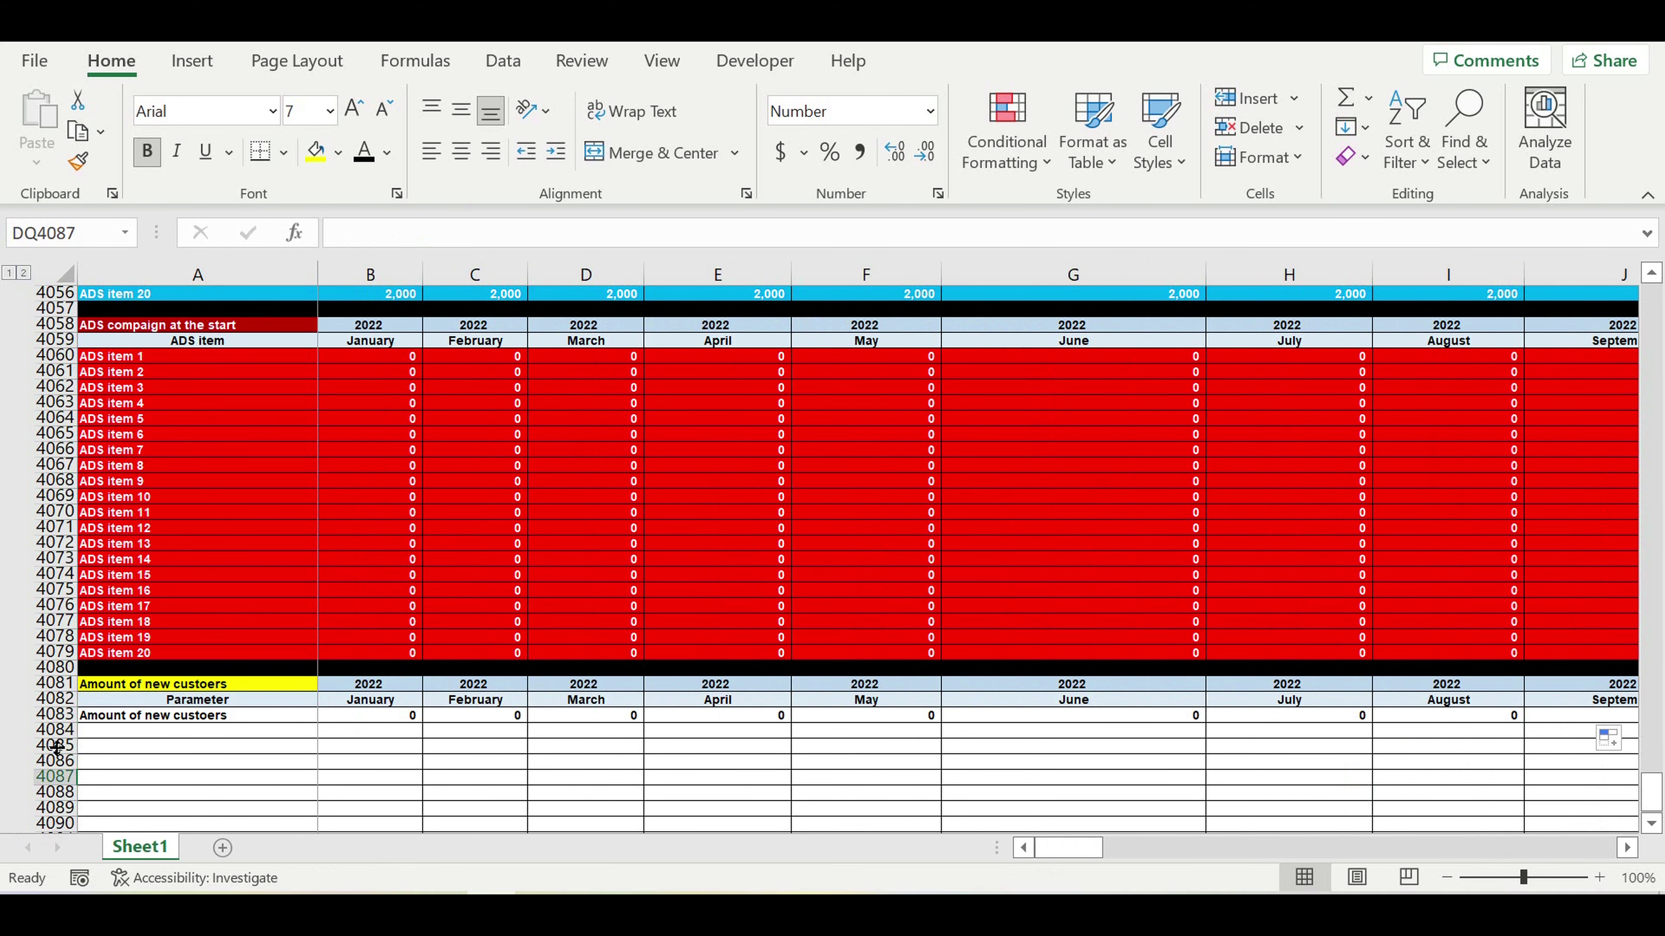
# Step: Fill row 4084 black as the section's closing separator and indent the label in A4083 one level
pyautogui.click(55, 734)
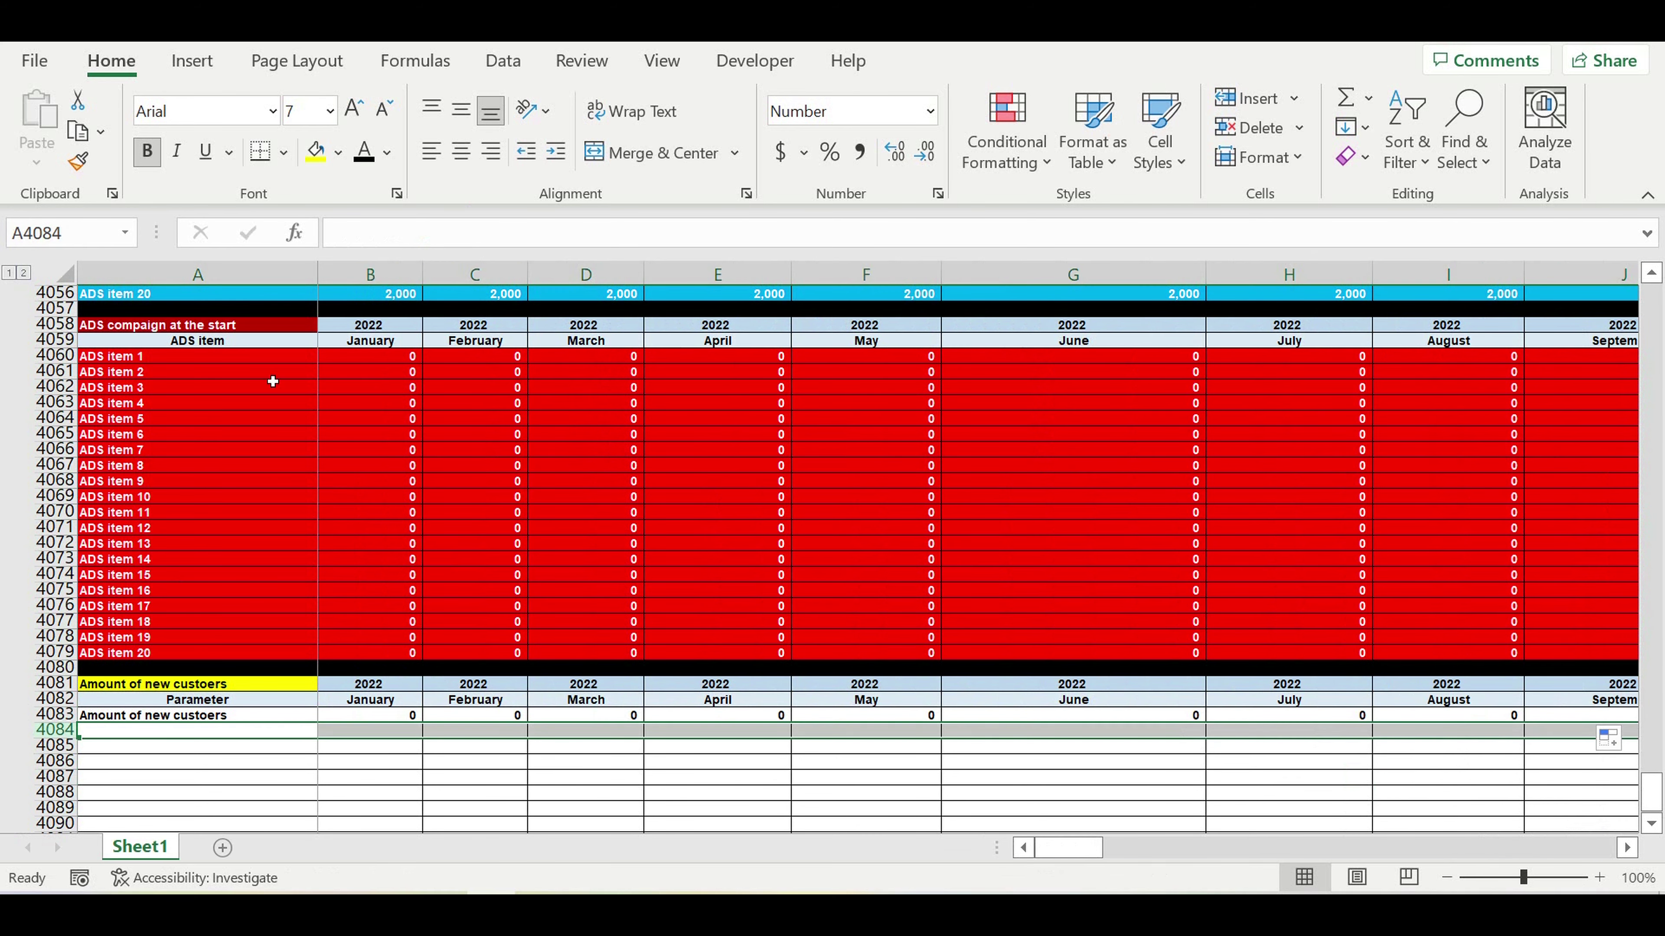
pyautogui.click(341, 161)
pyautogui.click(336, 218)
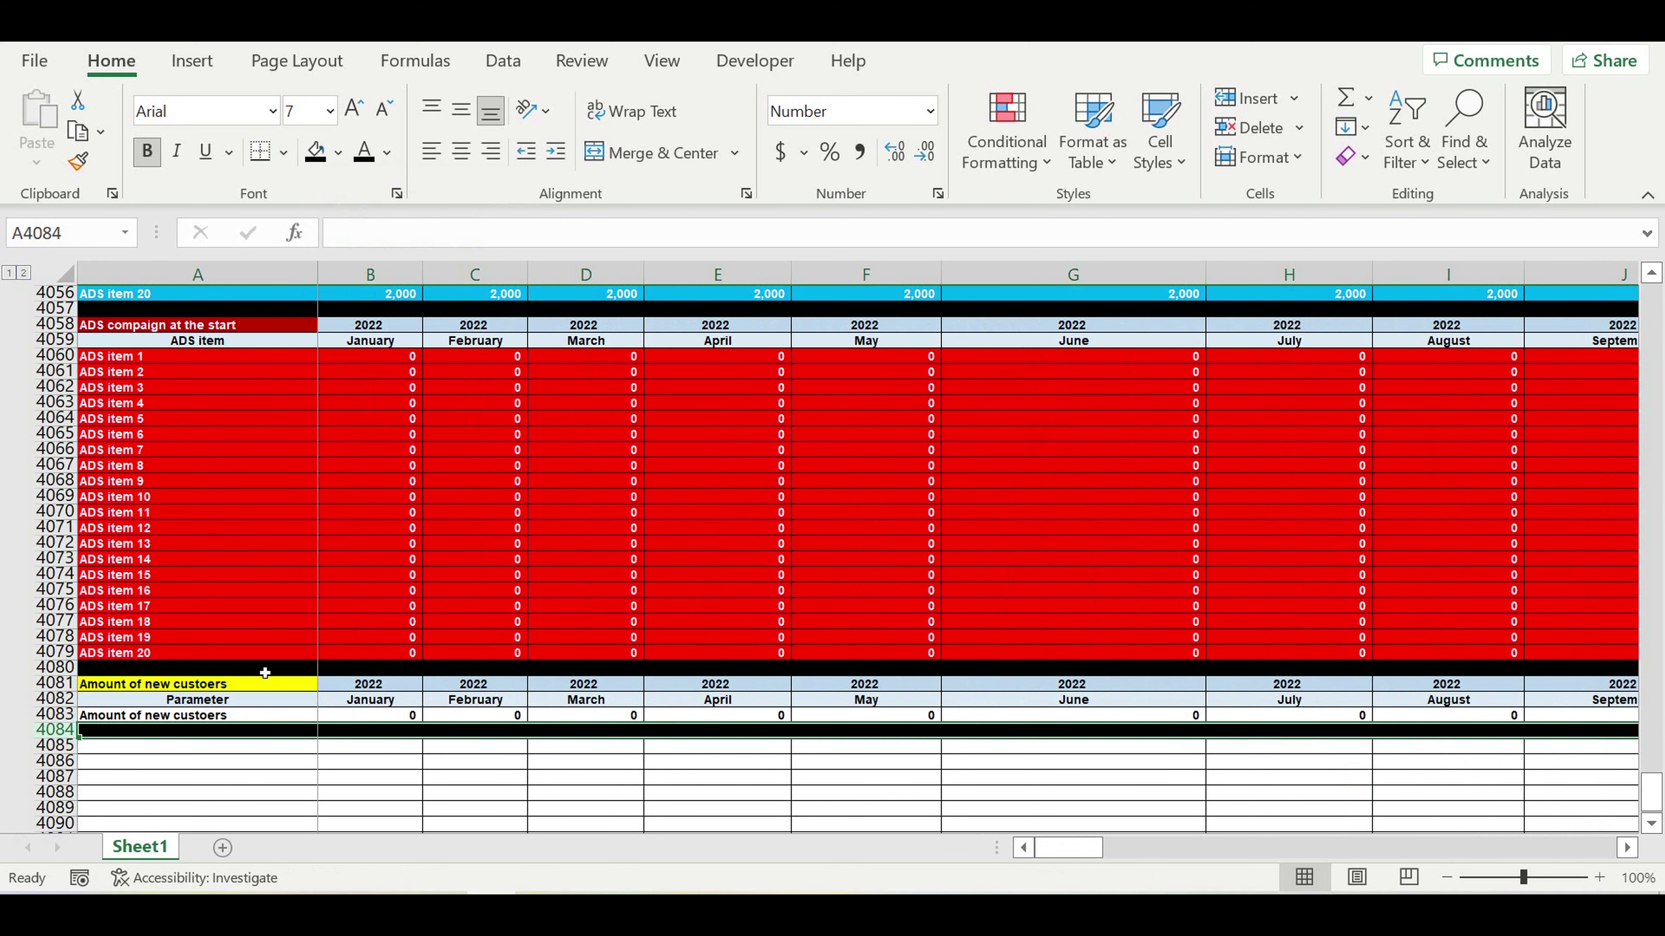
pyautogui.click(179, 720)
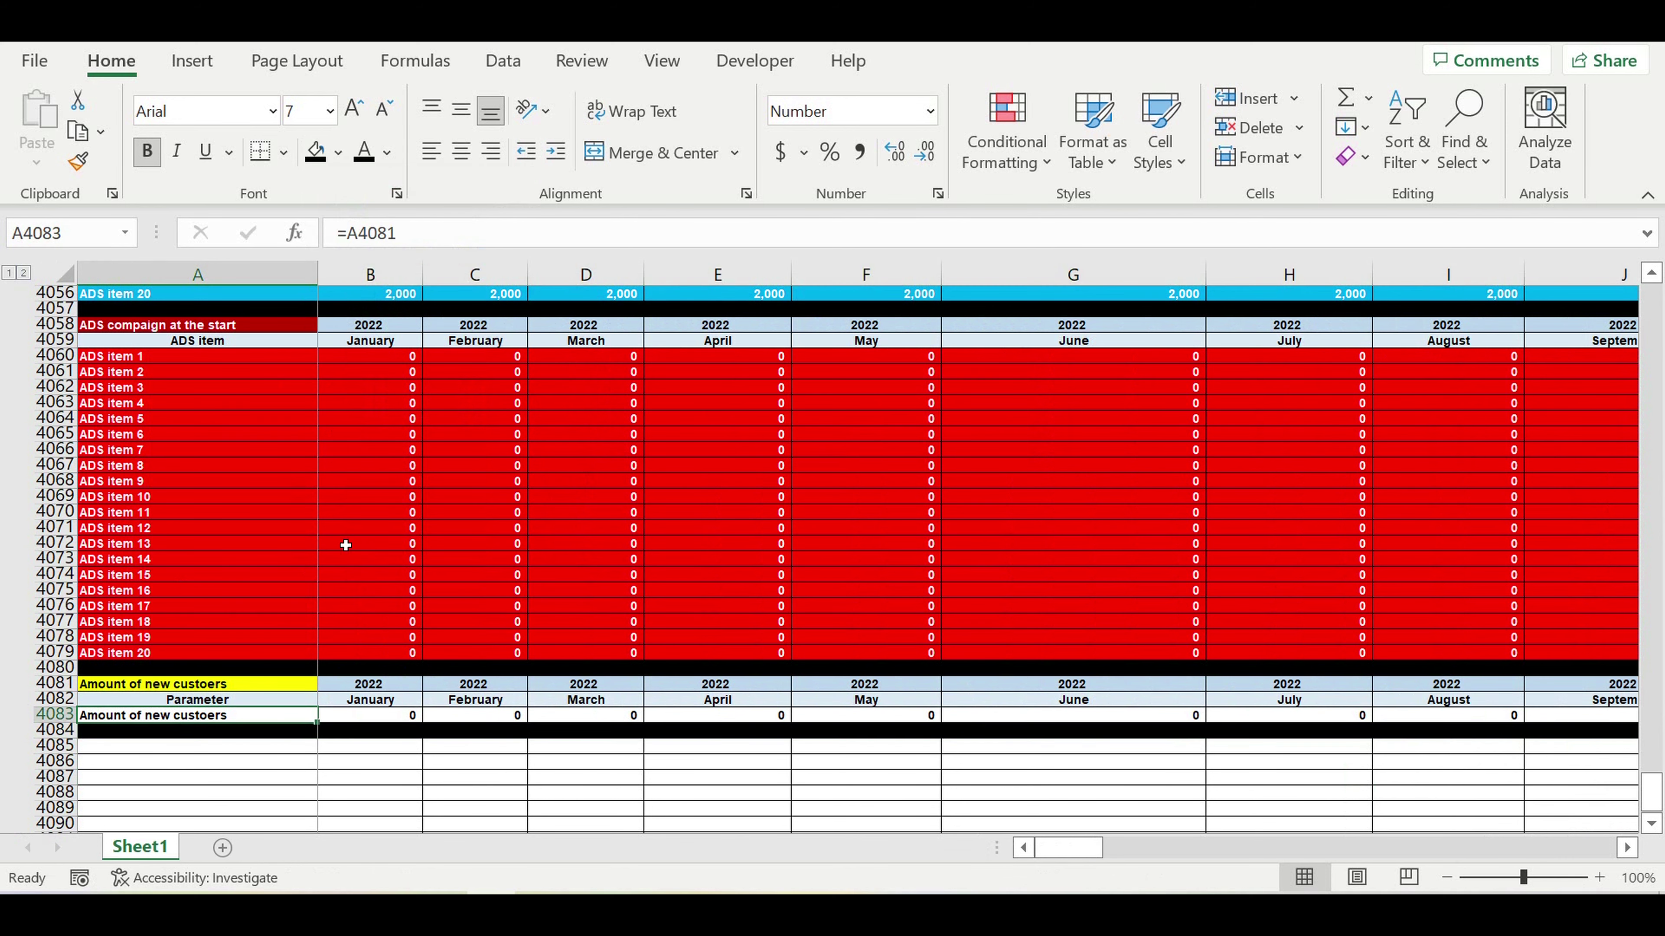
pyautogui.click(555, 152)
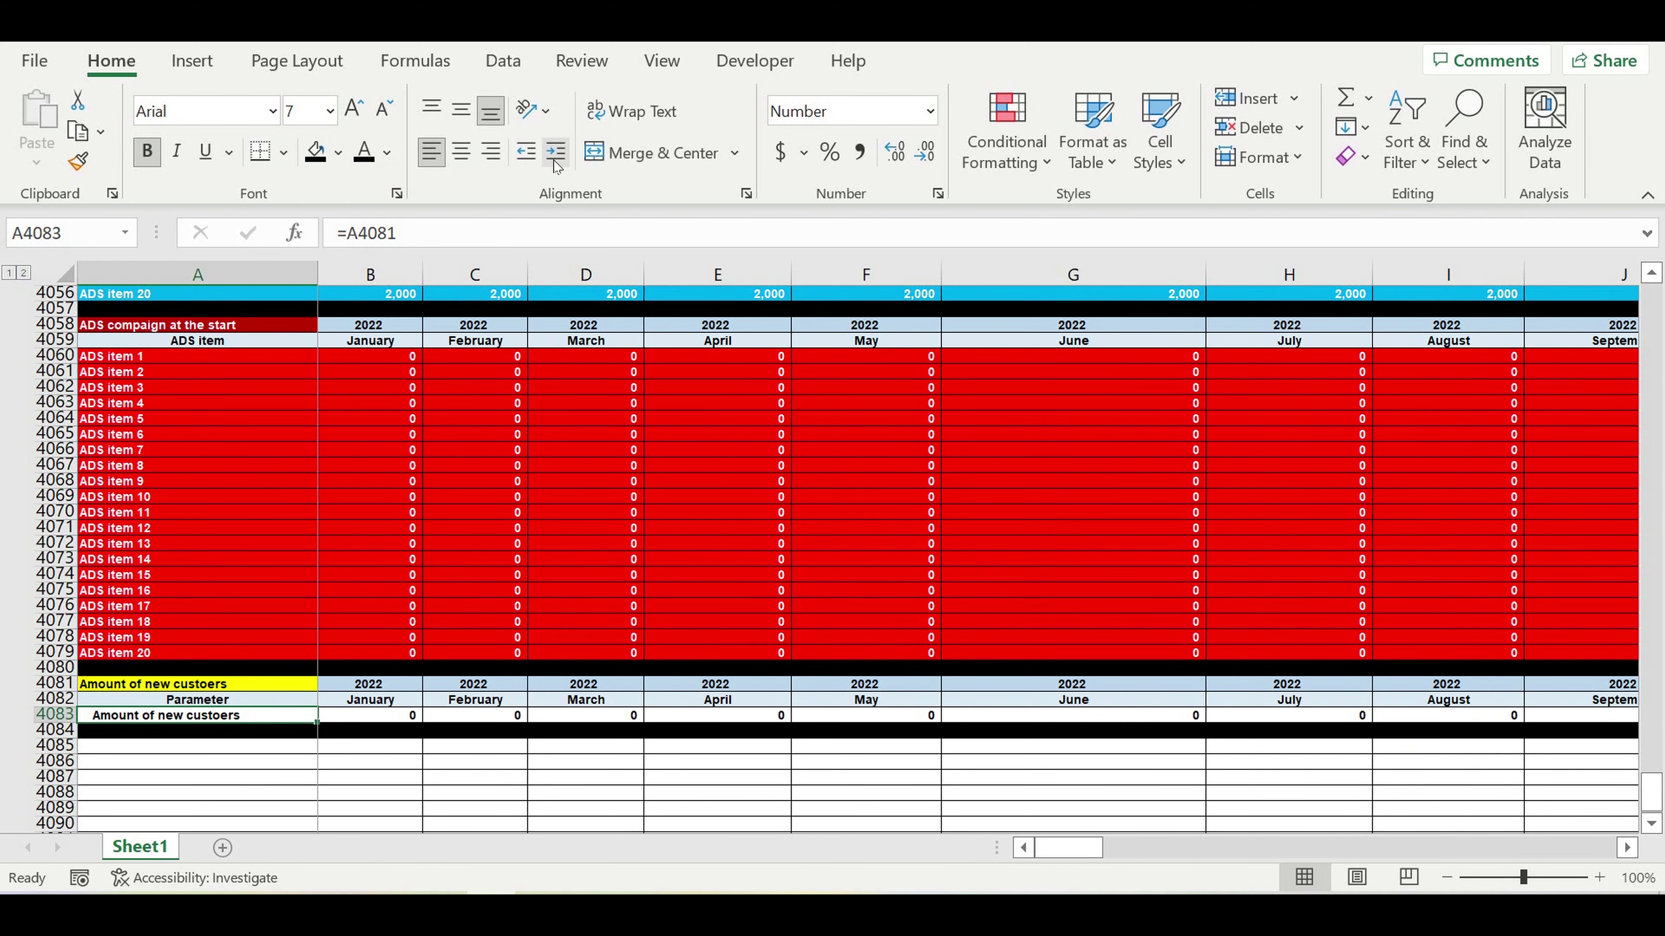
pyautogui.click(382, 793)
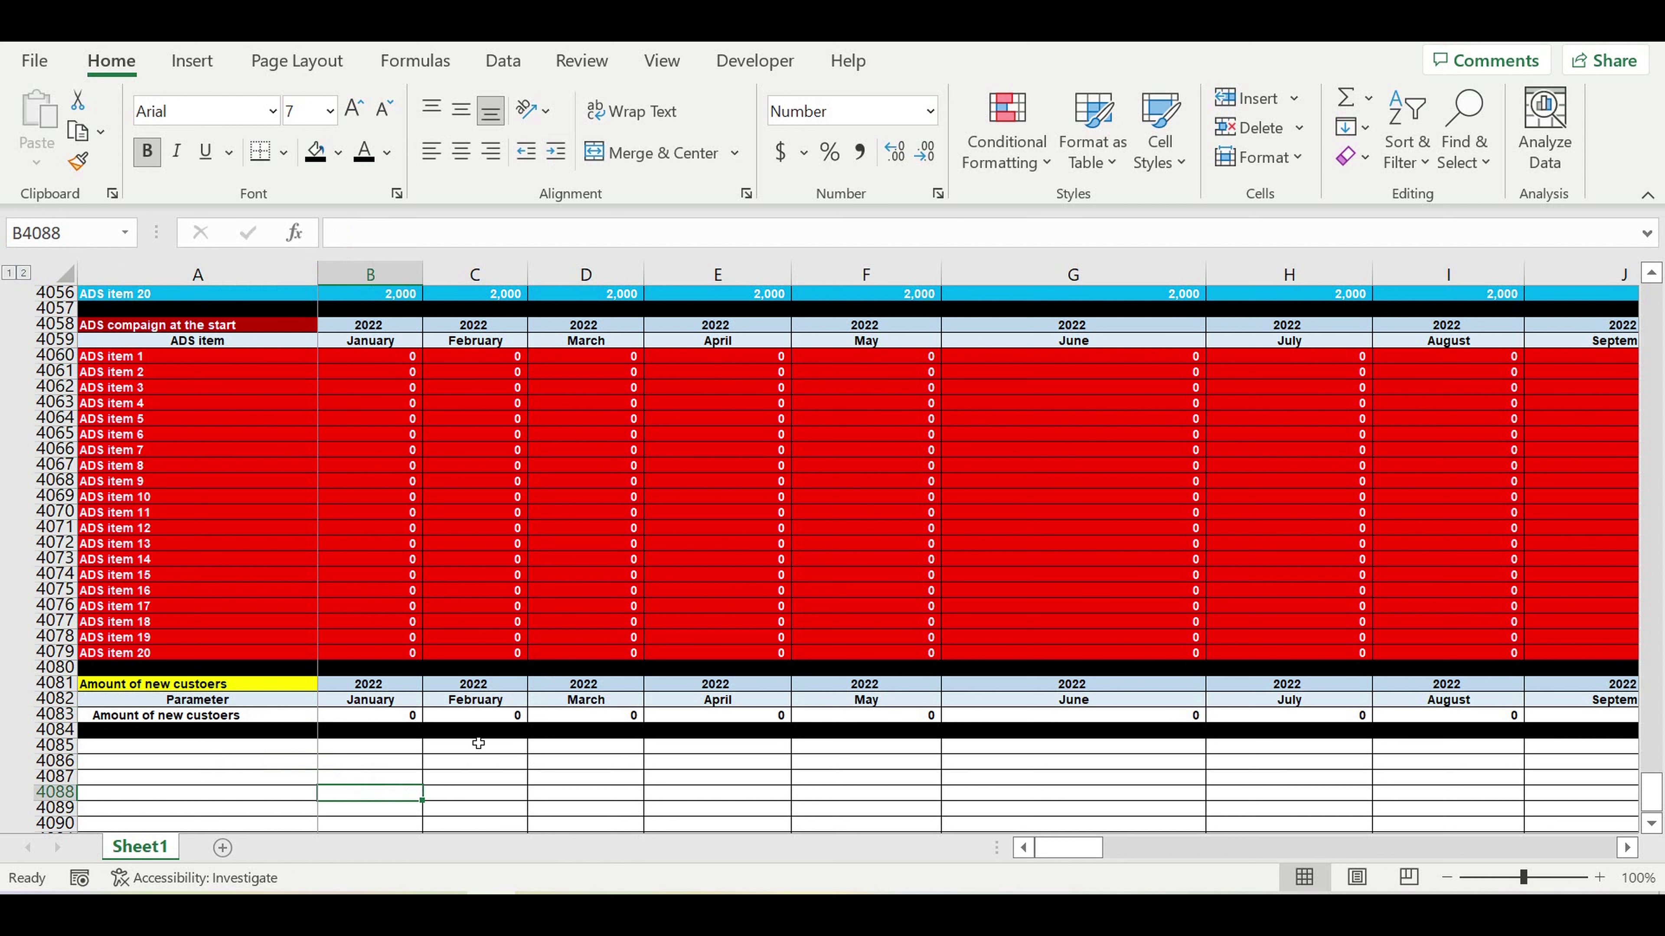
# Step: Enter the section title "Sources of customers" in A4085, directly below the black separator row
pyautogui.click(267, 749)
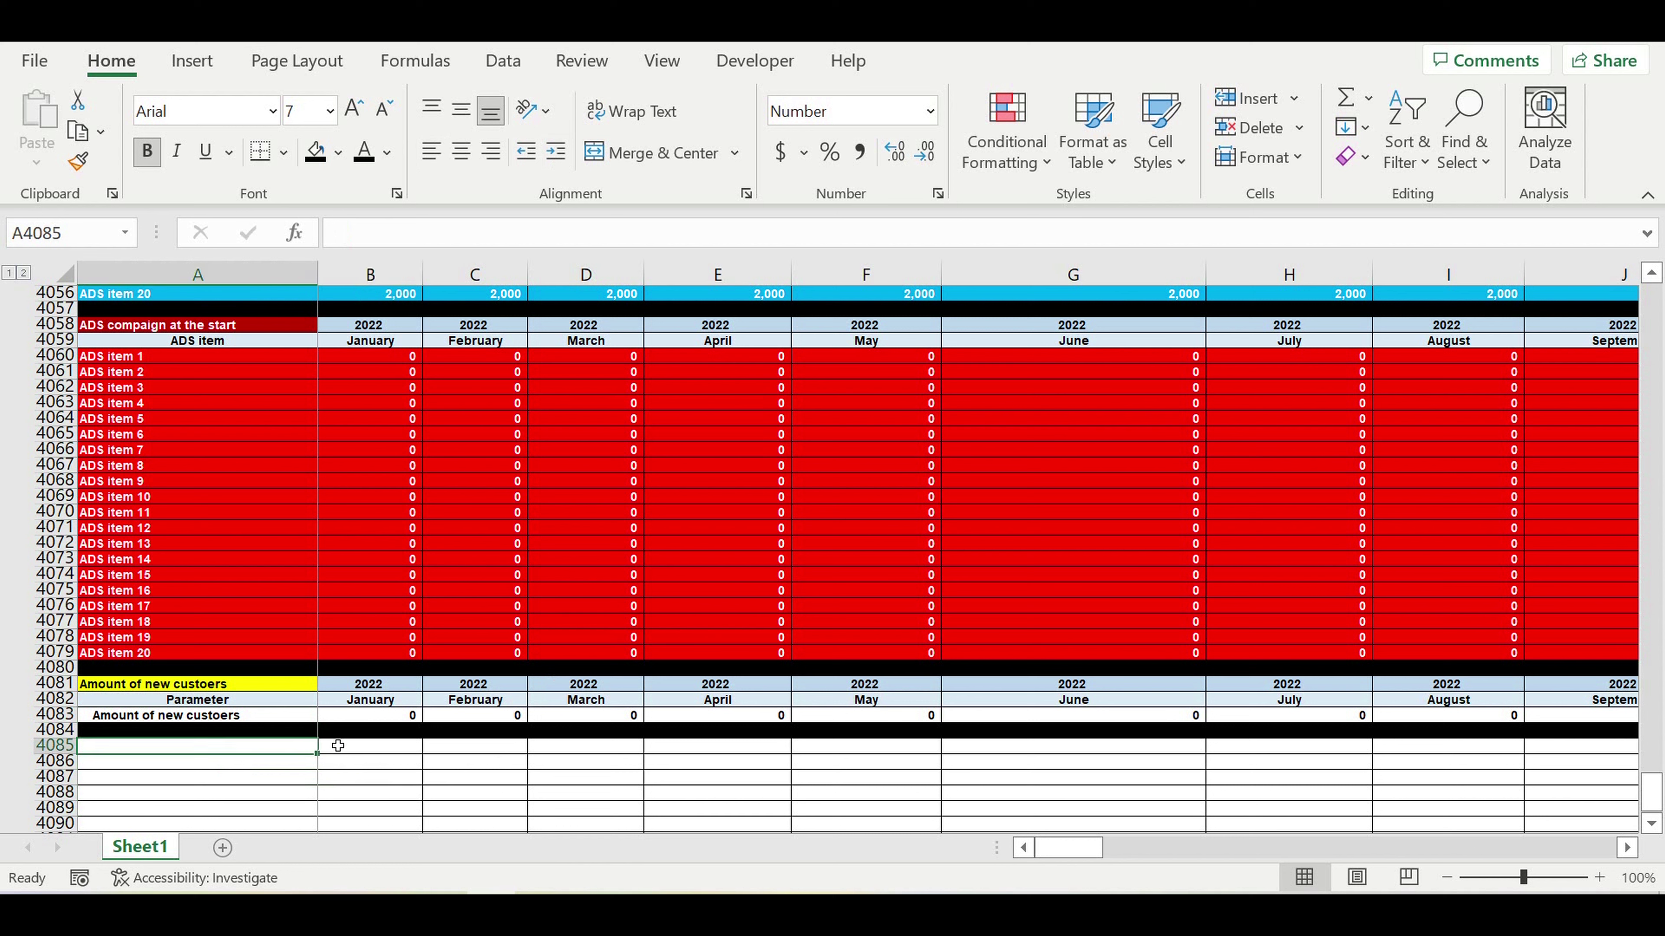
pyautogui.write('Sour')
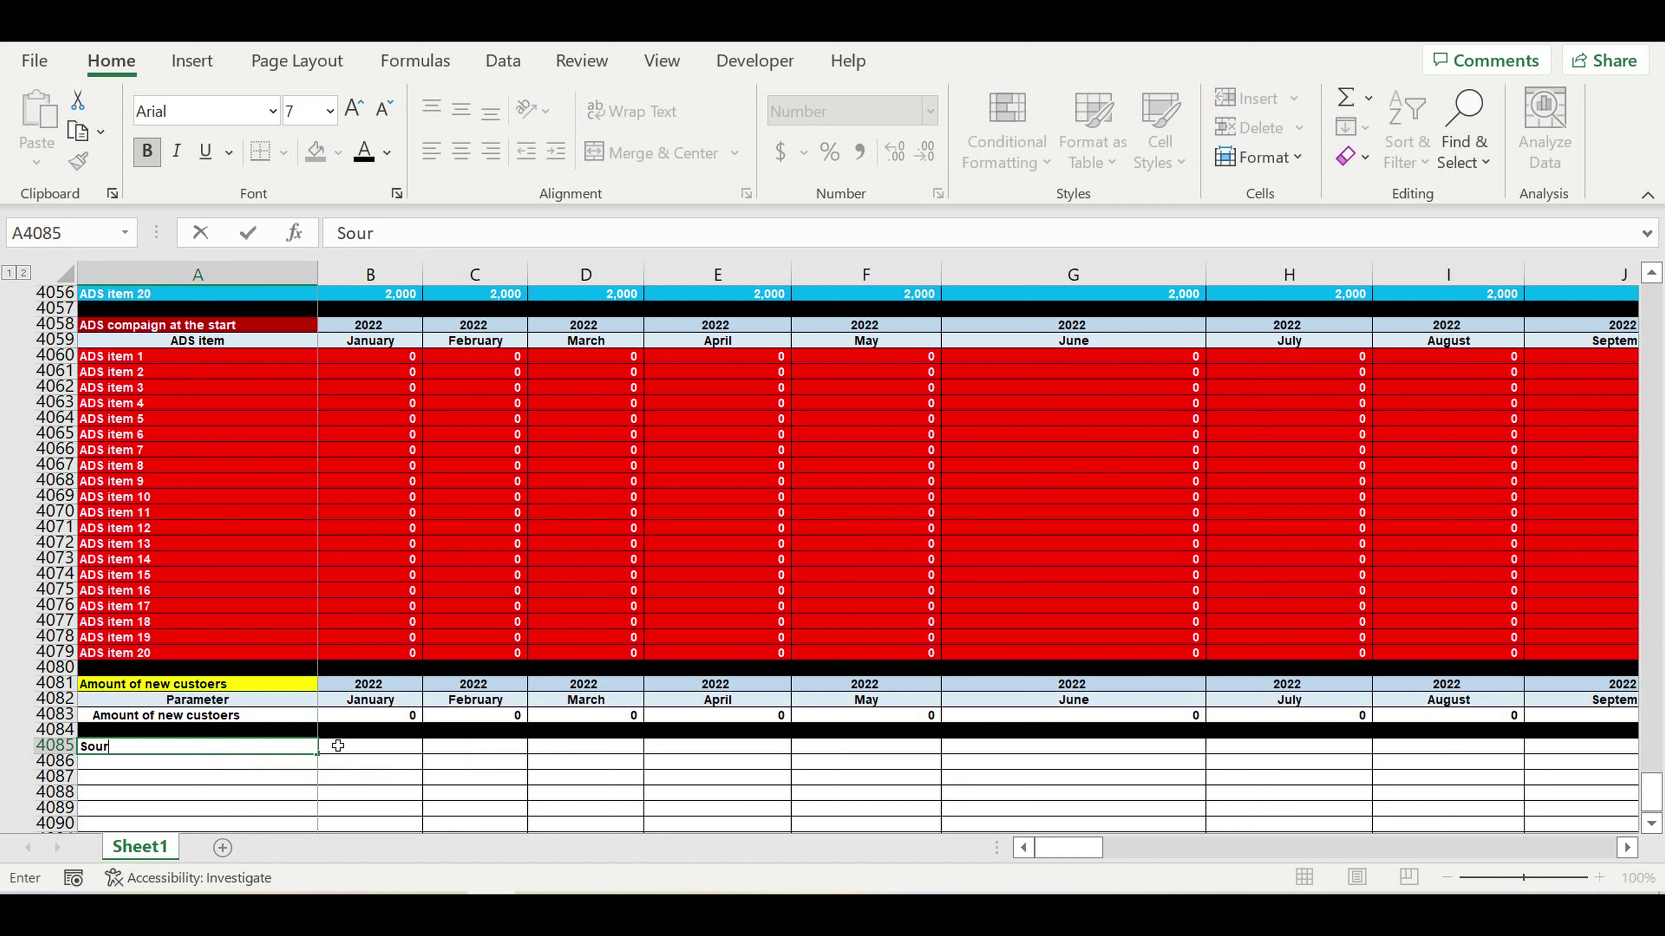
pyautogui.write('ces of customers')
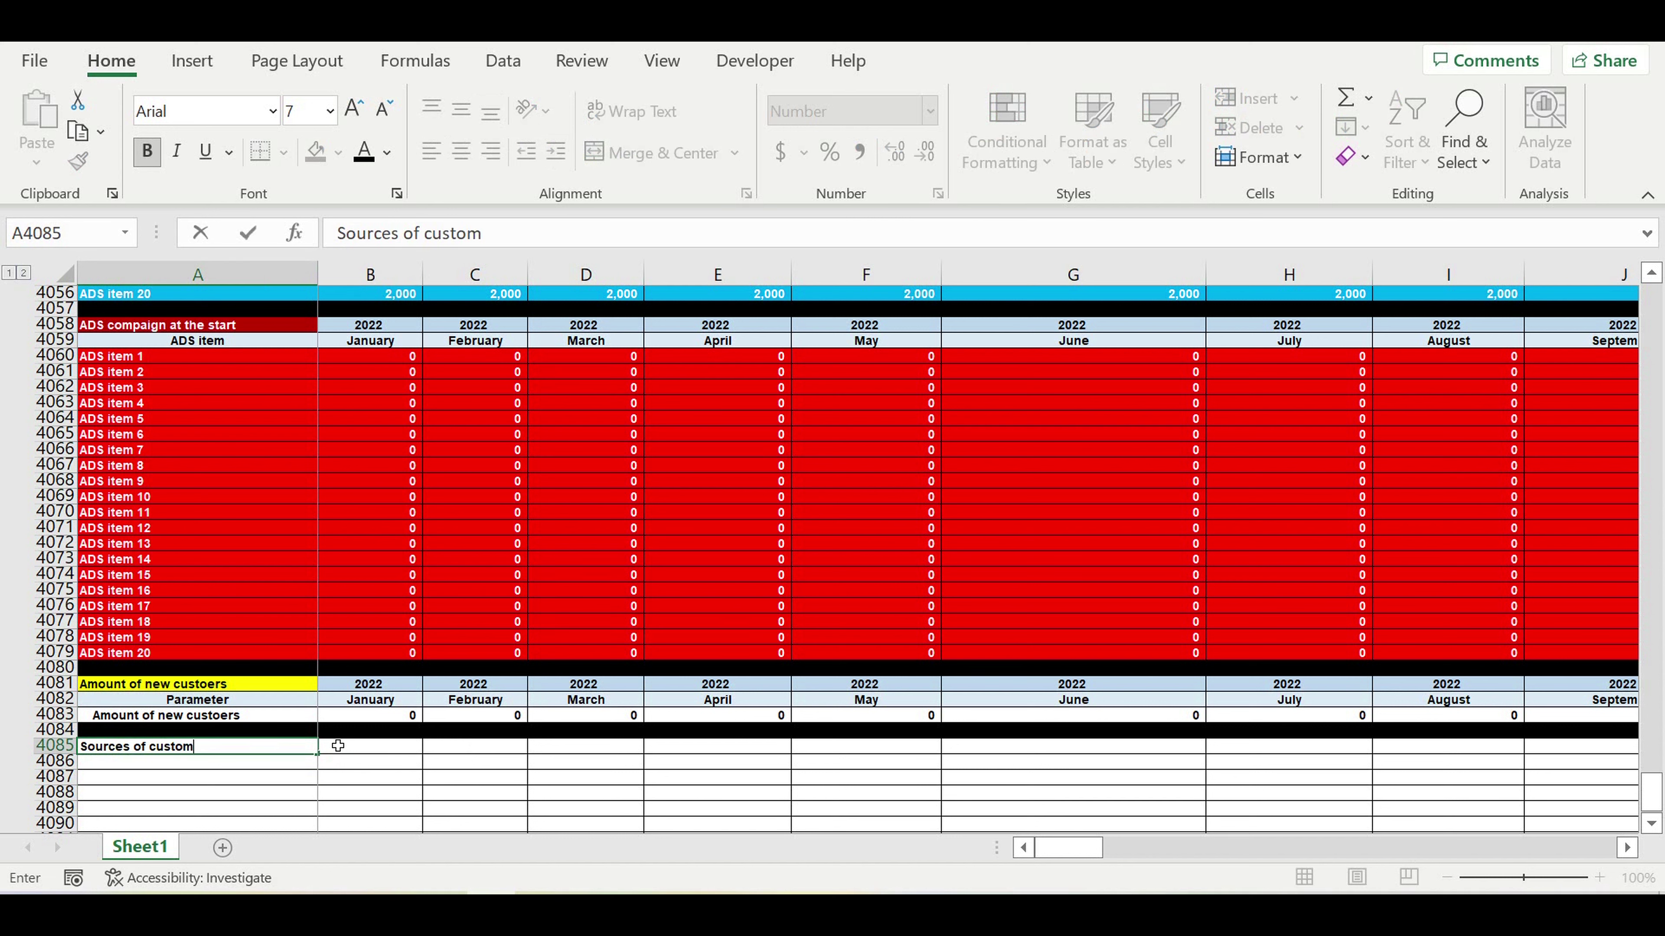
pyautogui.press('Return')
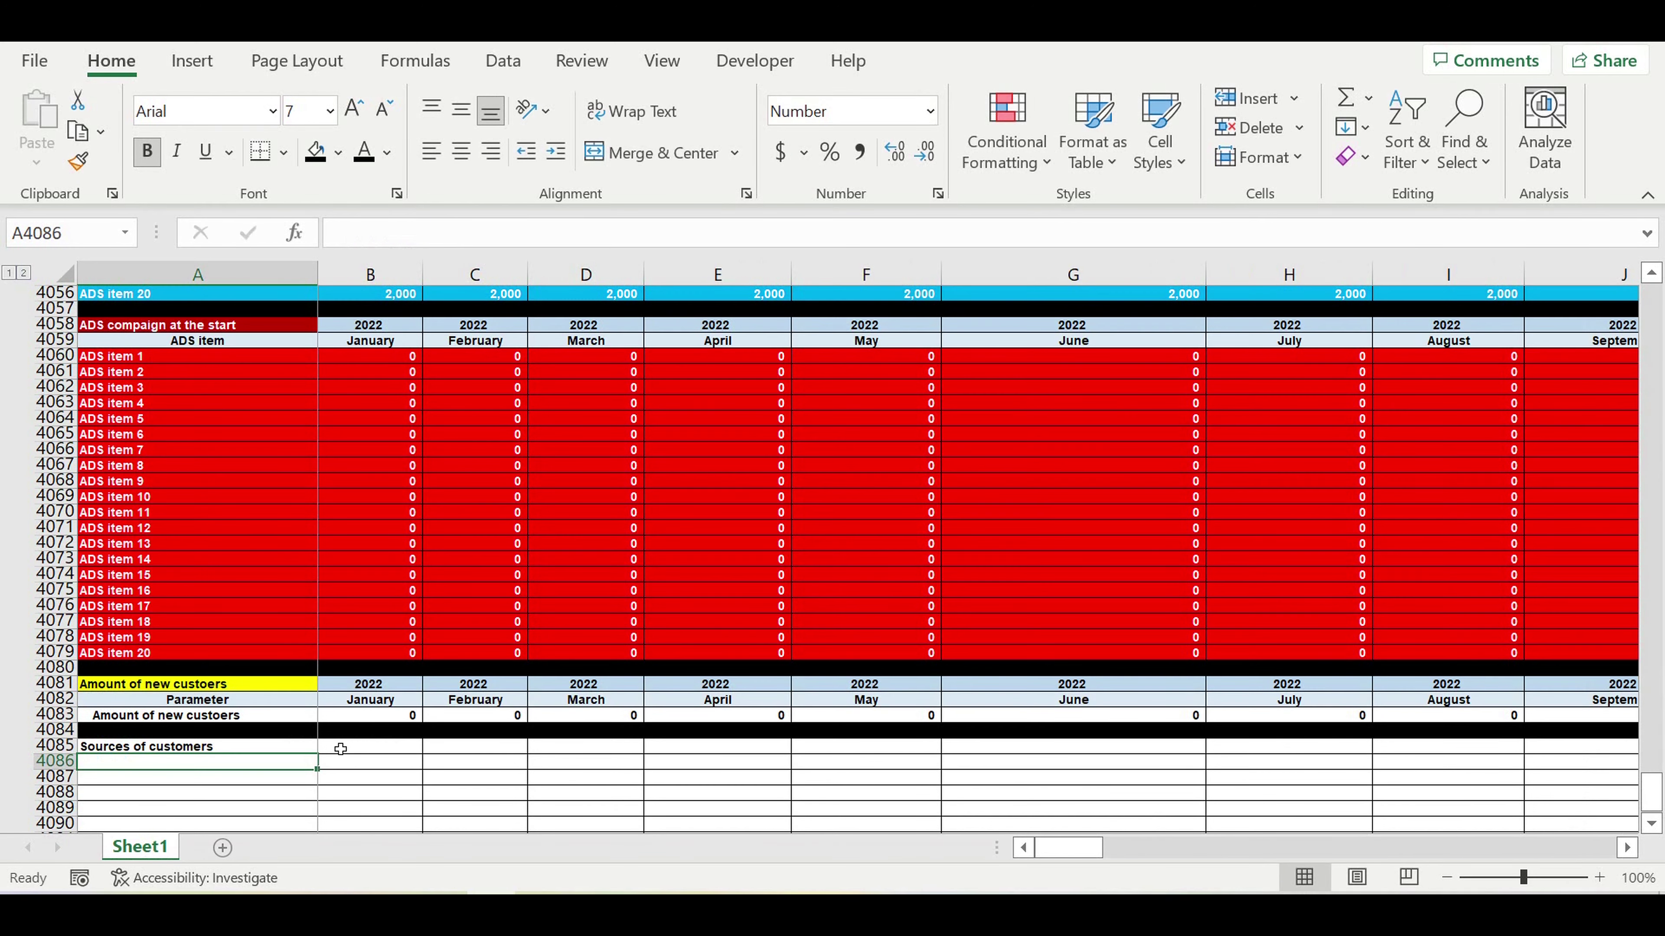
pyautogui.scroll(-2, 340, 749)
pyautogui.click(379, 738)
pyautogui.click(207, 654)
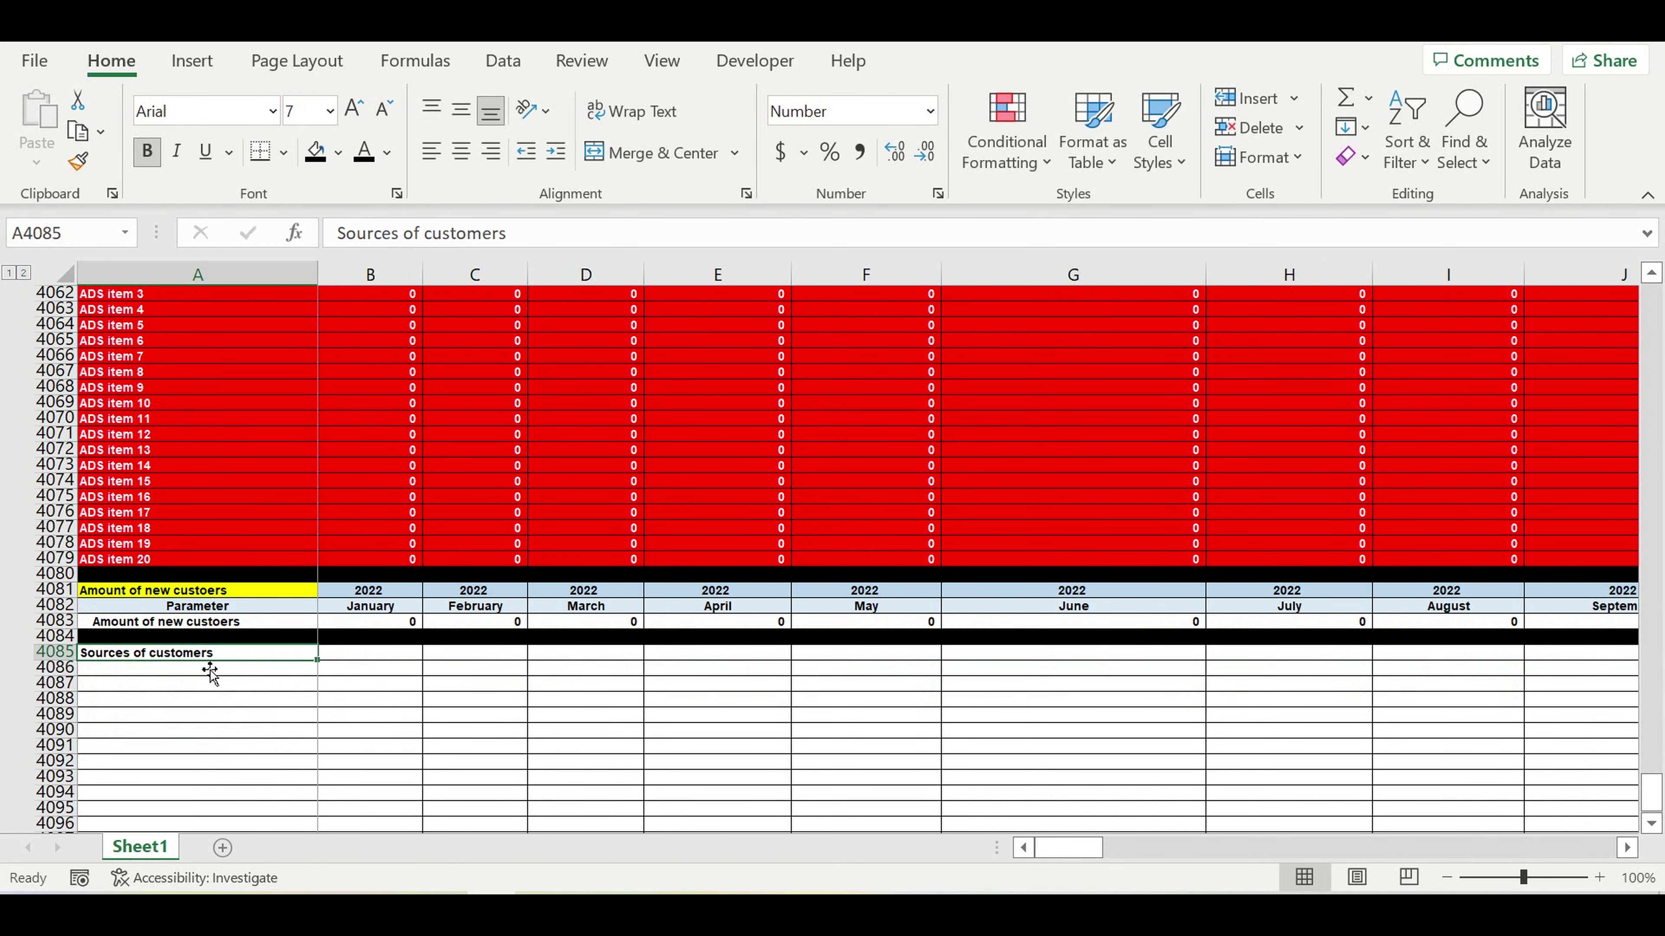
# Step: Enter the column header "Type of source" in A4086
pyautogui.click(210, 673)
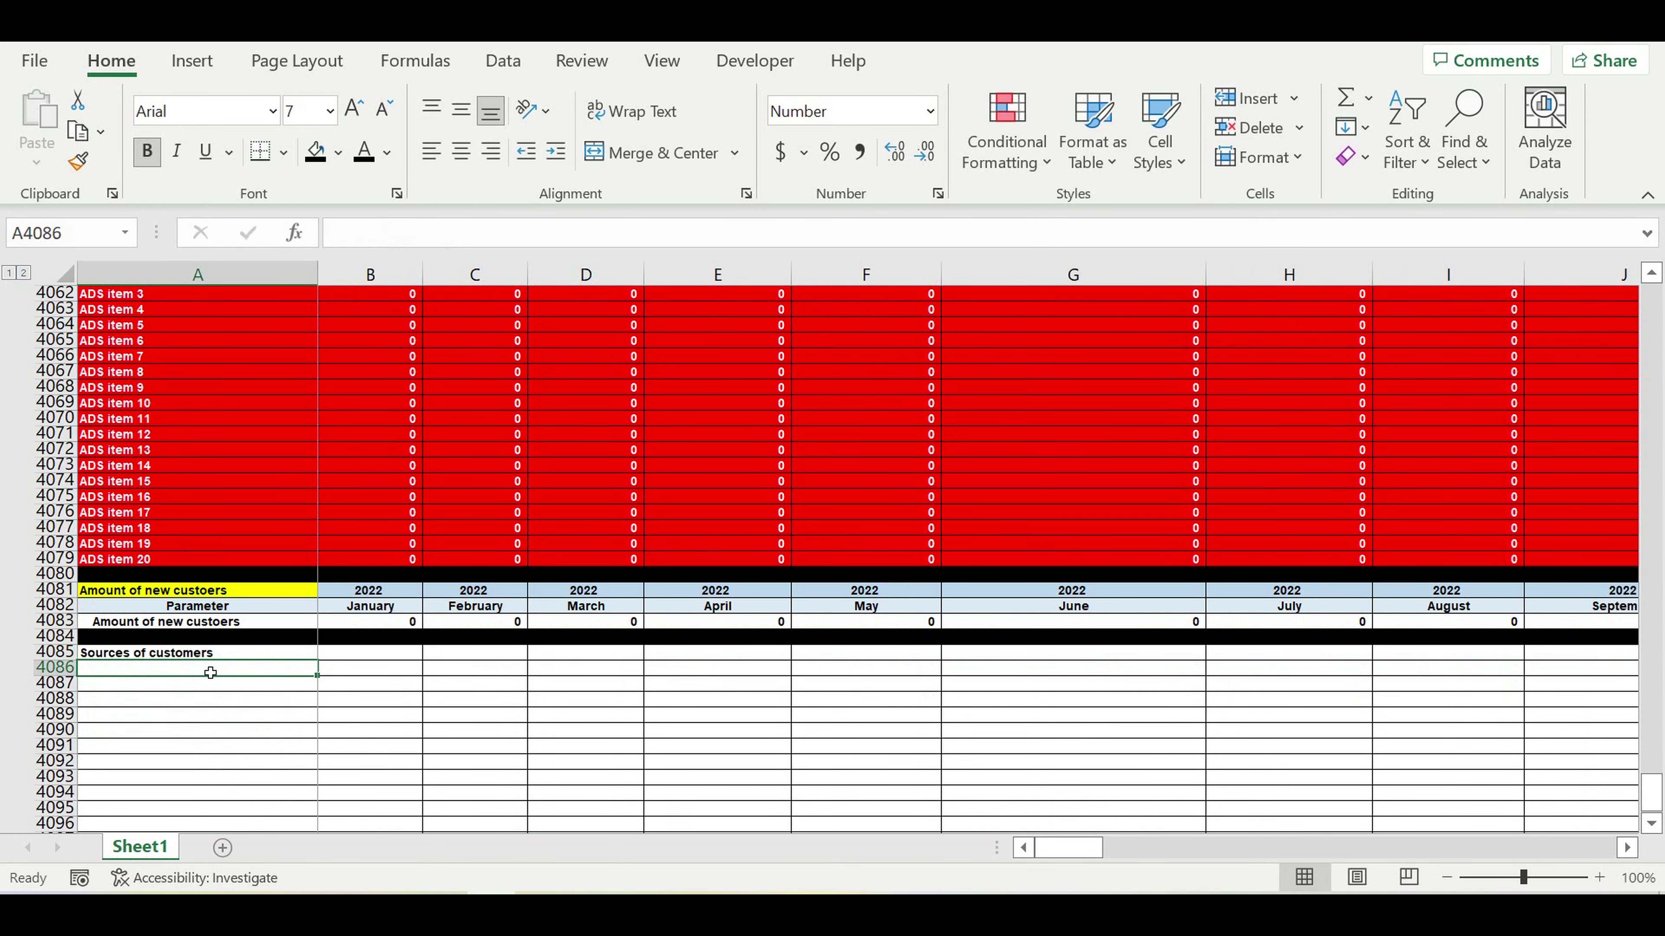
pyautogui.write('Type ')
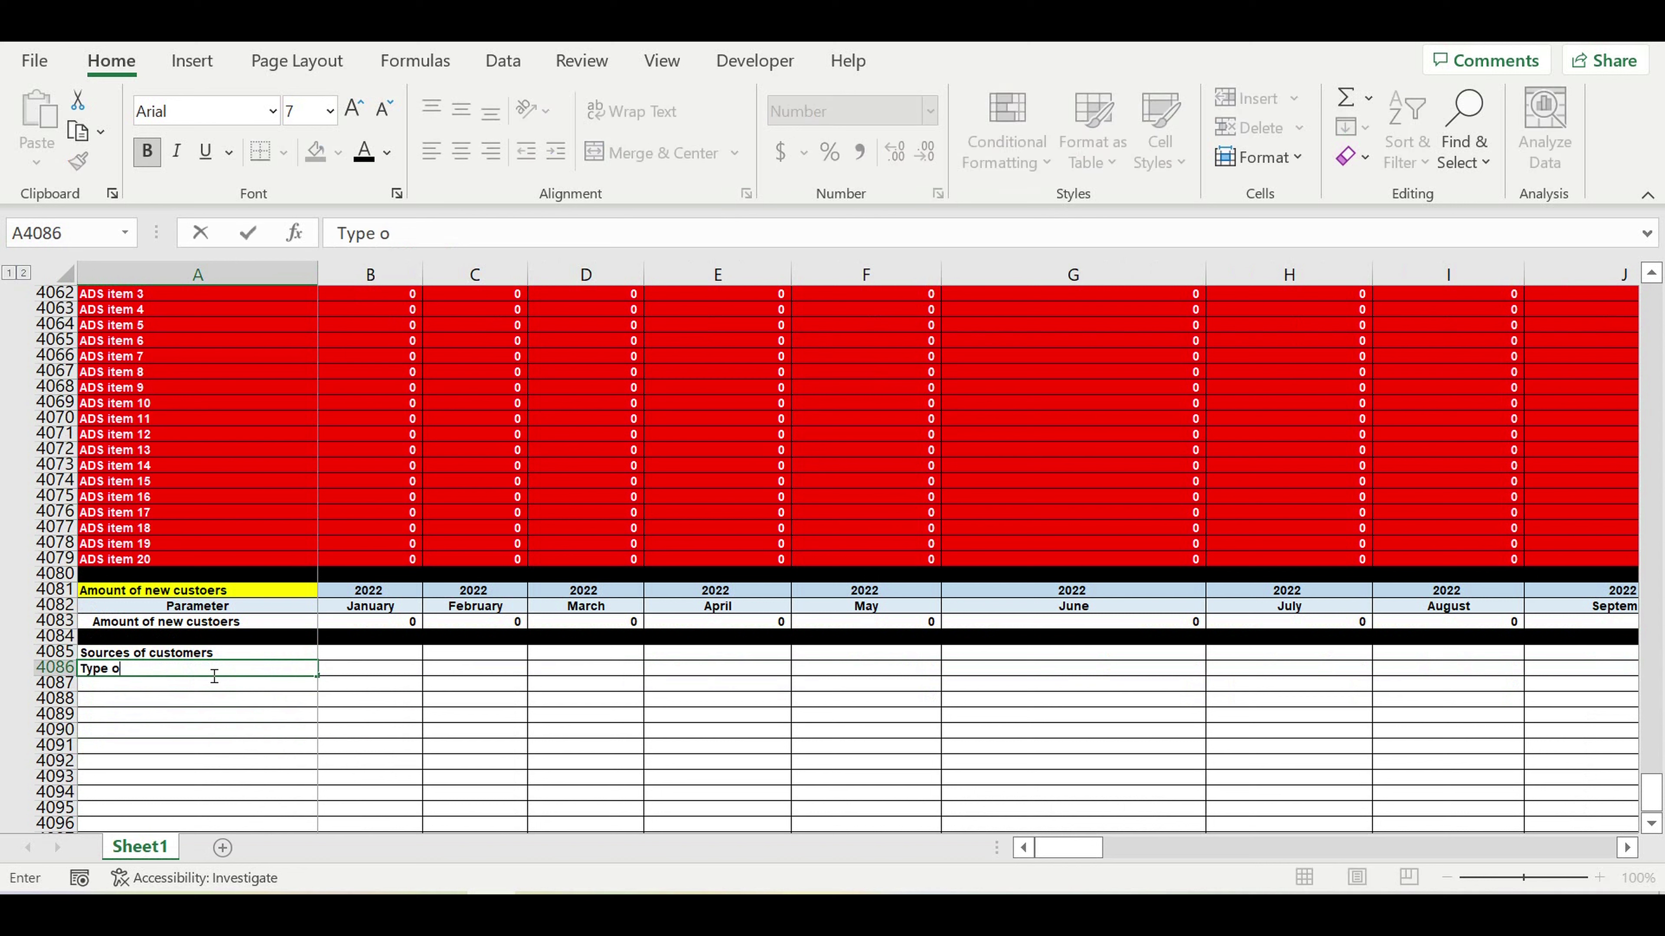
pyautogui.write('of sour')
pyautogui.press('Return')
# Step: List Source 1 through Source 5 in A4087:A4091 as a filled series and indent them one level
pyautogui.write('Source')
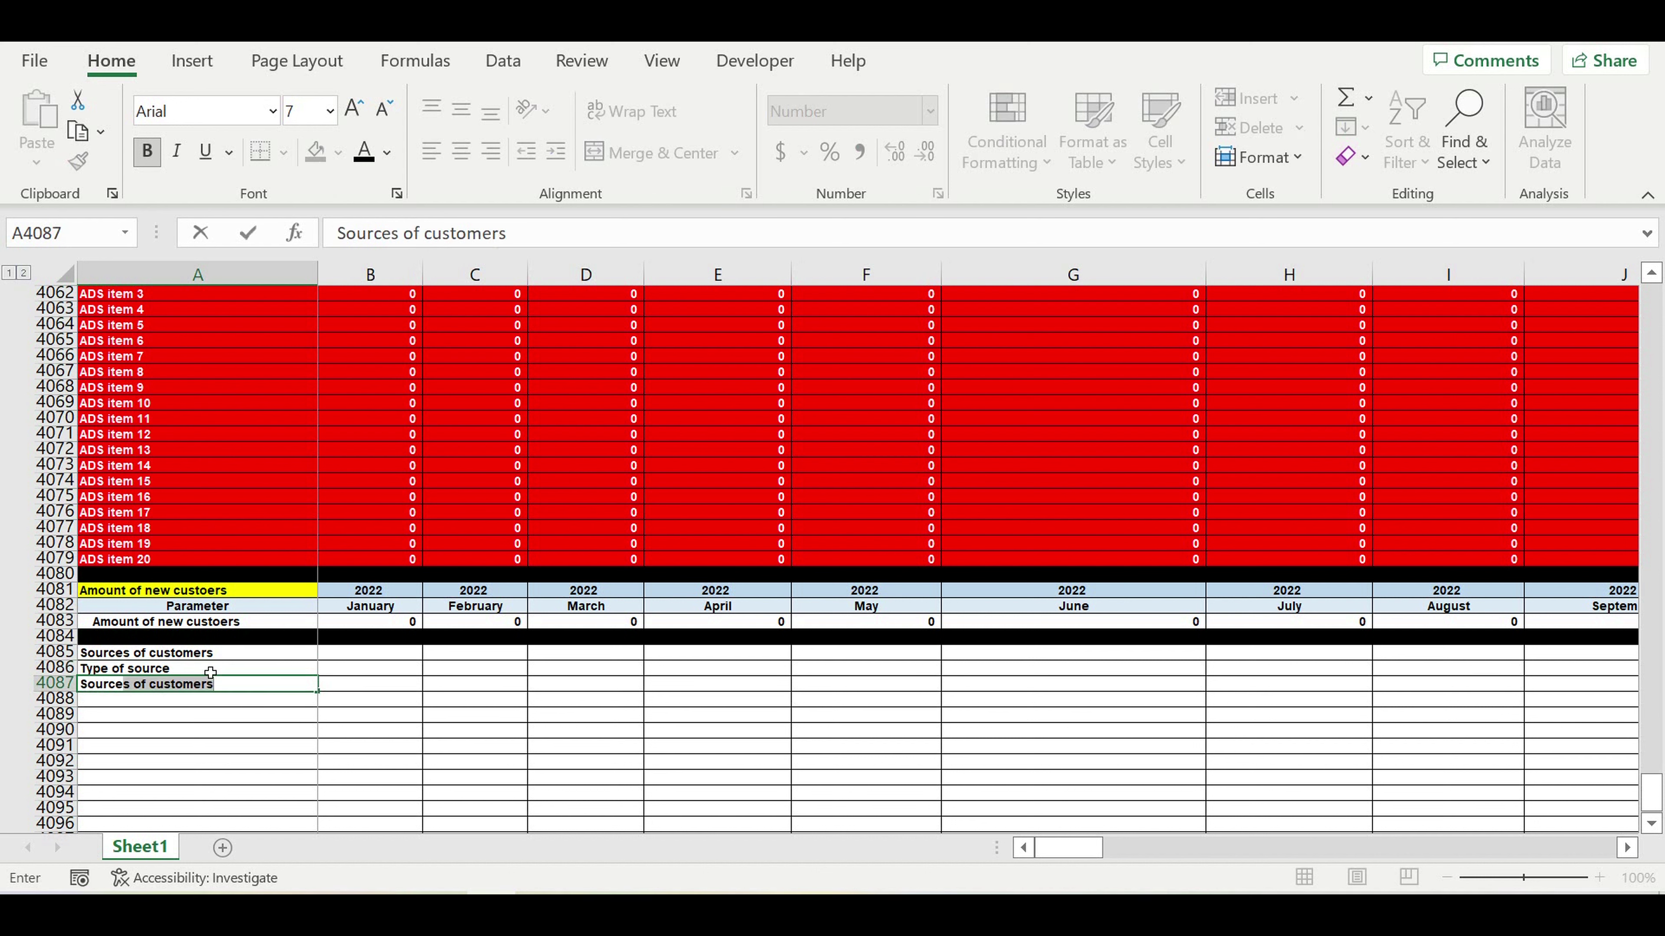
pyautogui.press('BackSpace')
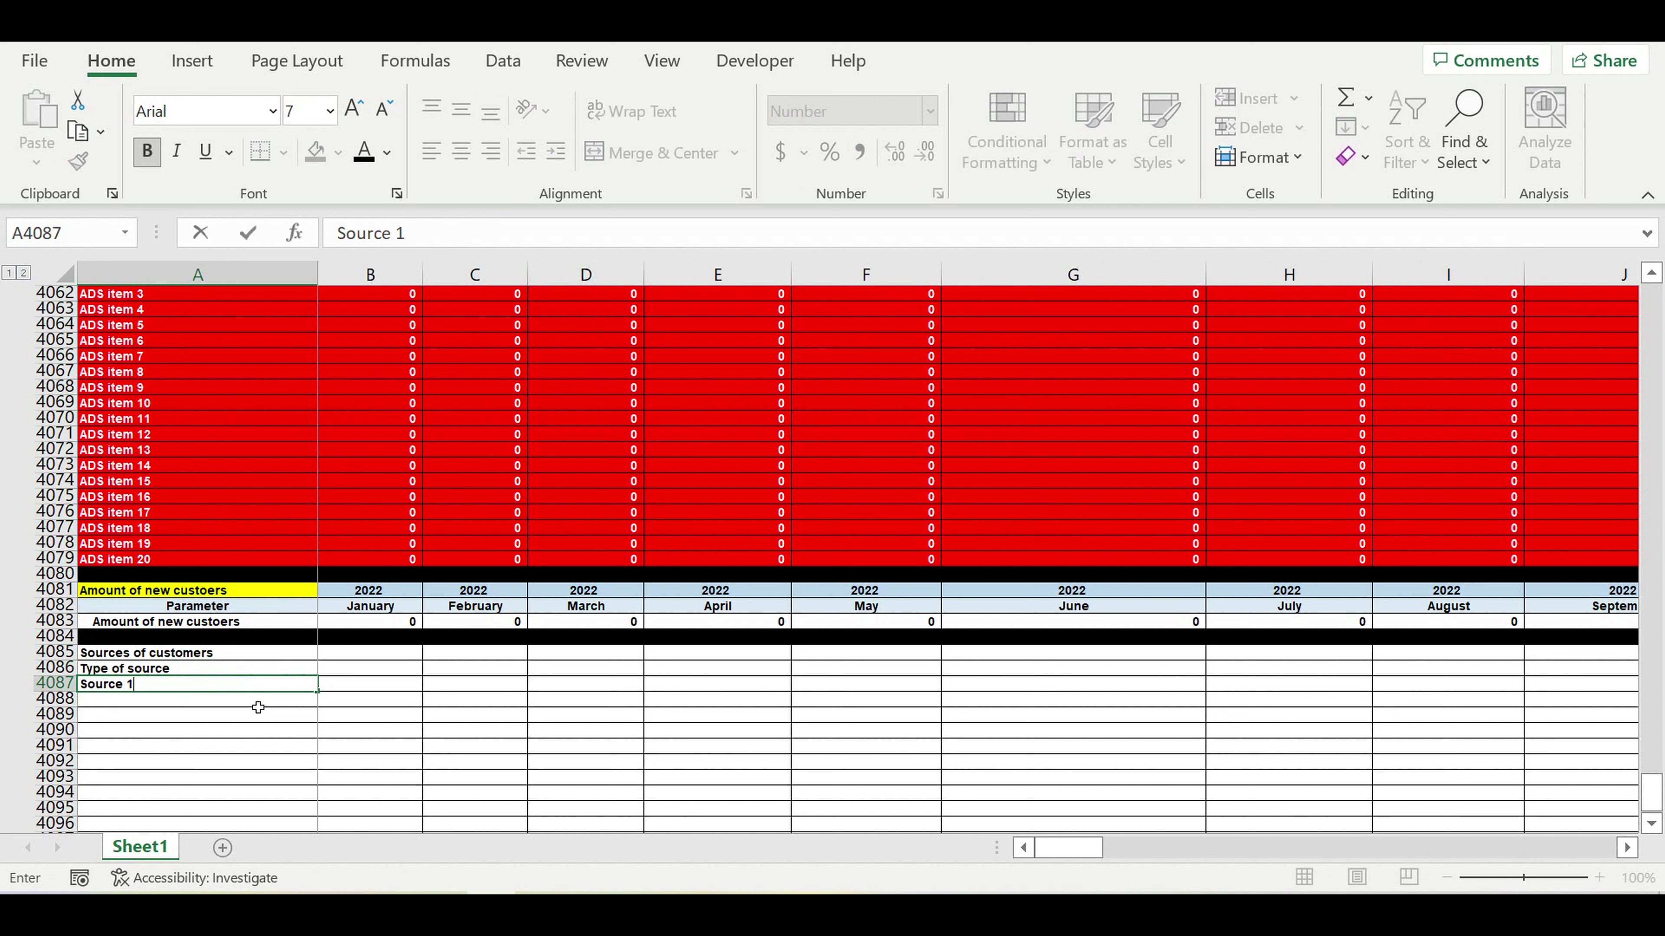
pyautogui.press('Return')
pyautogui.click(229, 687)
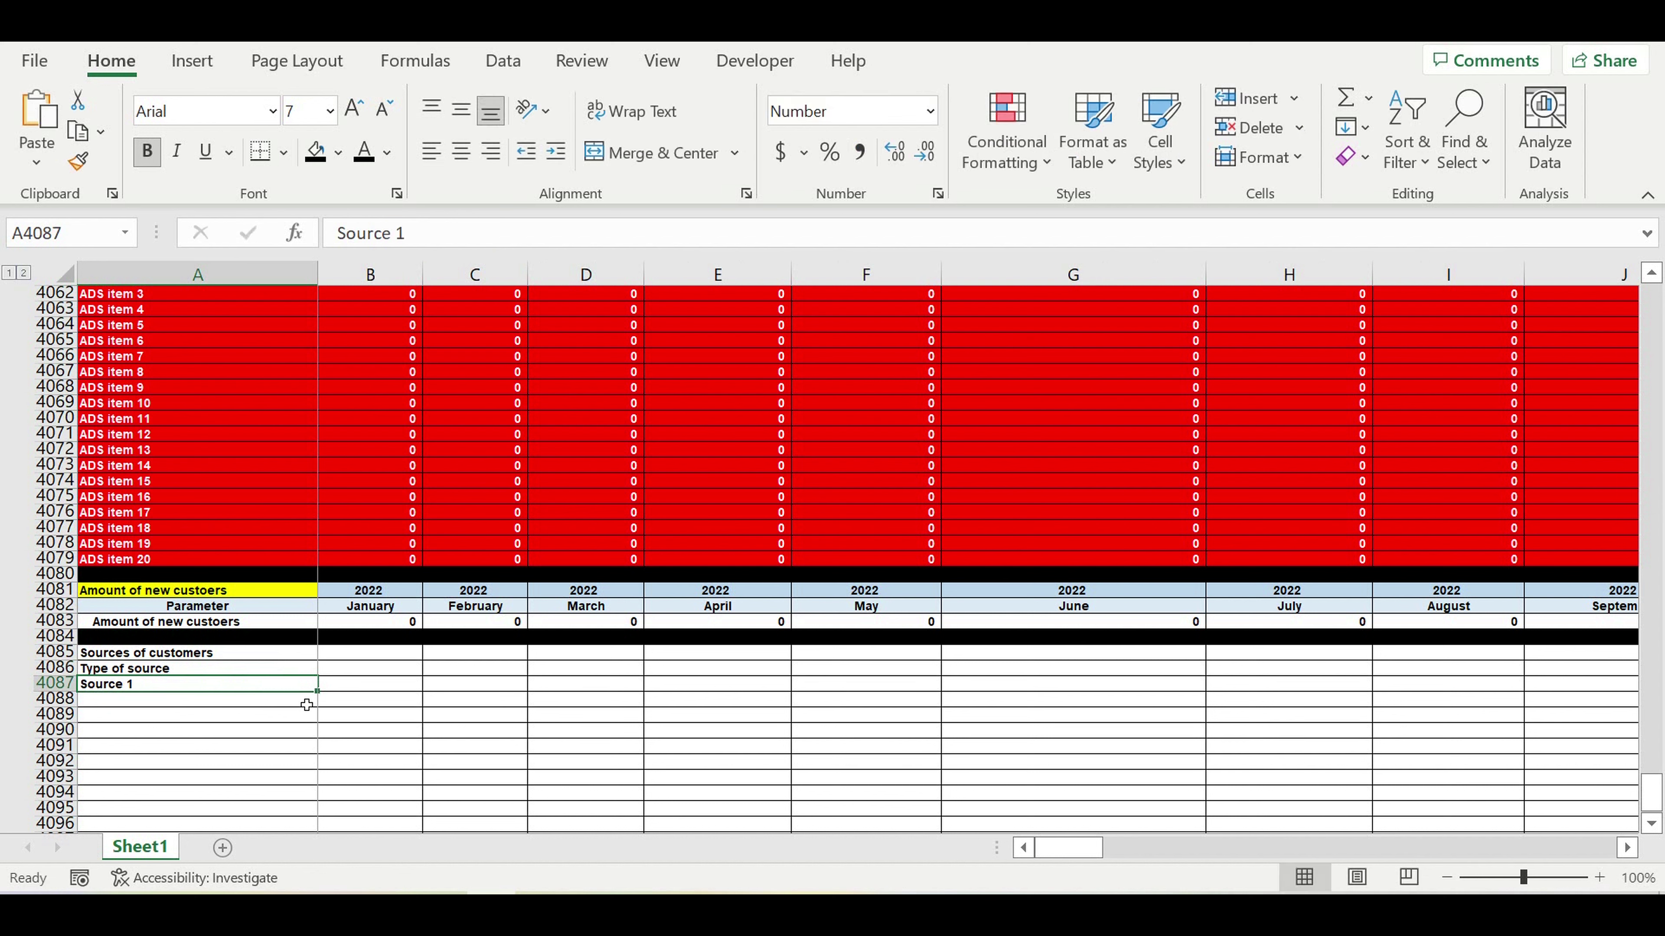
pyautogui.moveTo(317, 691); pyautogui.dragTo(306, 758)
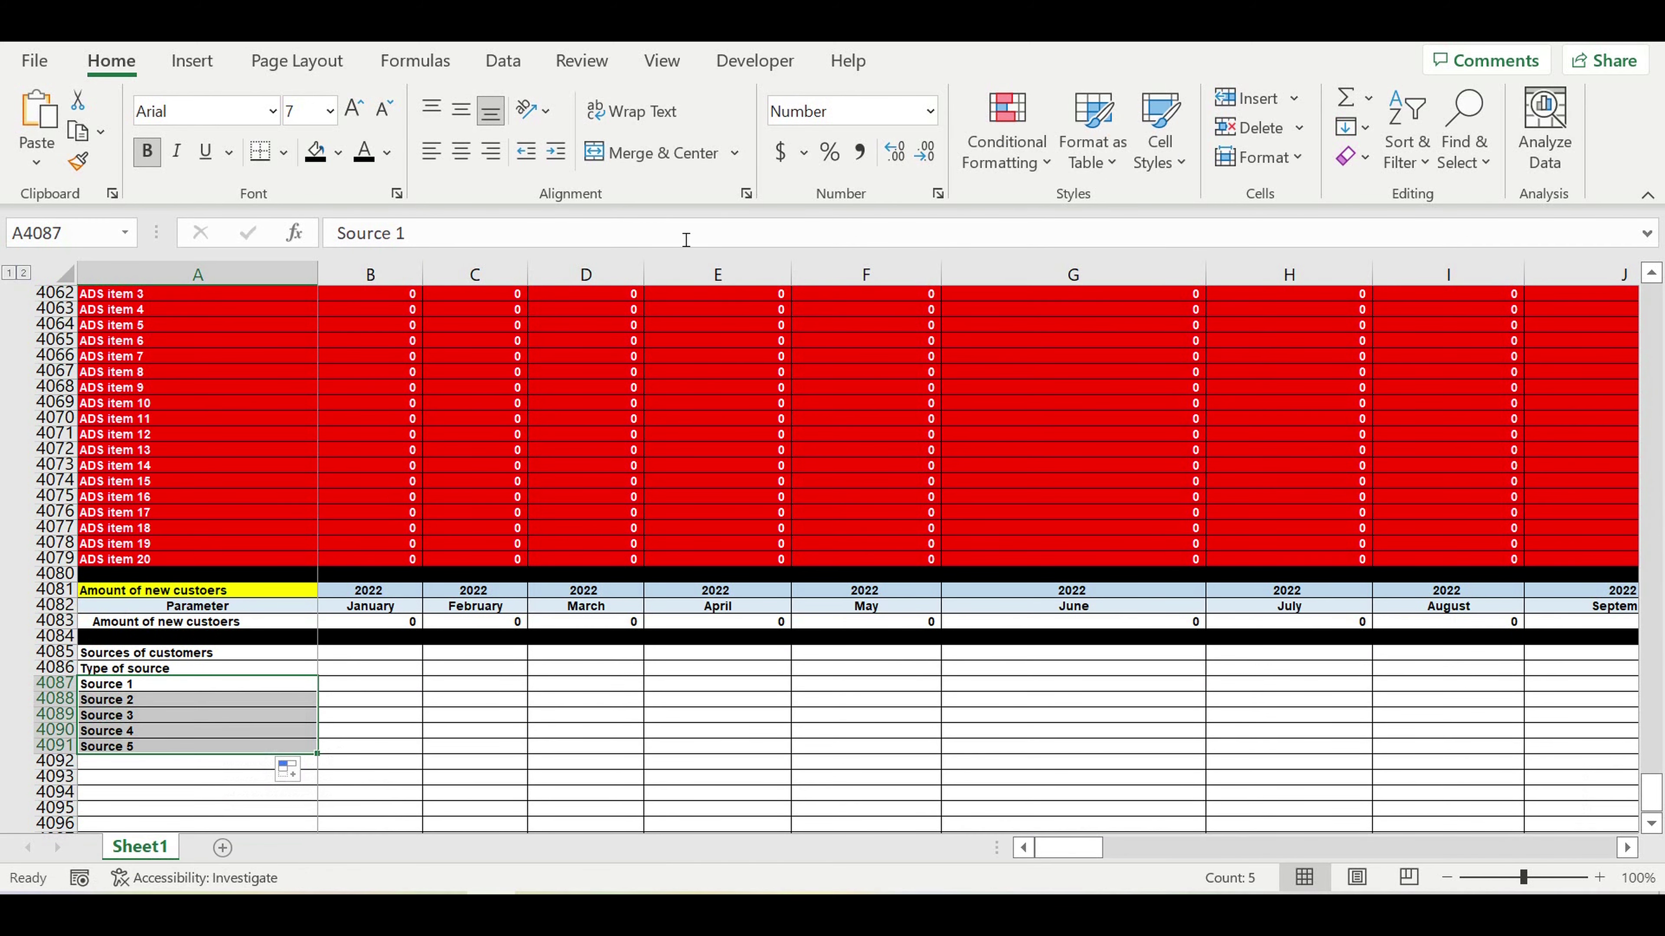
pyautogui.click(556, 151)
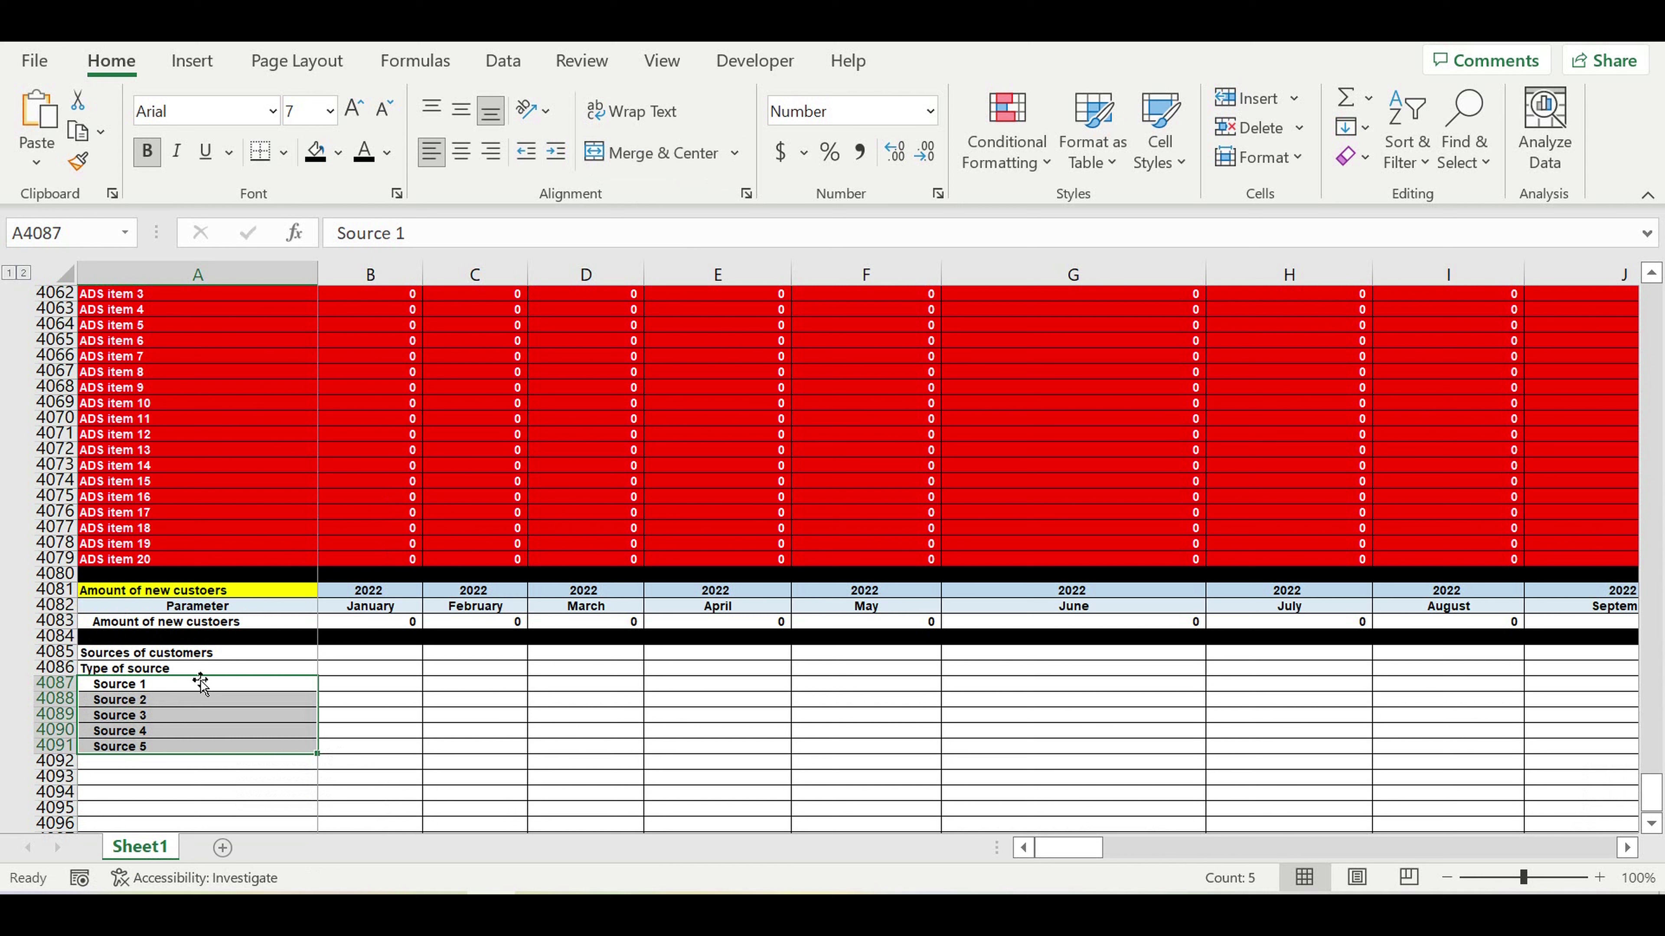
# Step: Center the Type of source header in A4086 and give it the lightest blue theme fill
pyautogui.click(200, 669)
pyautogui.click(461, 151)
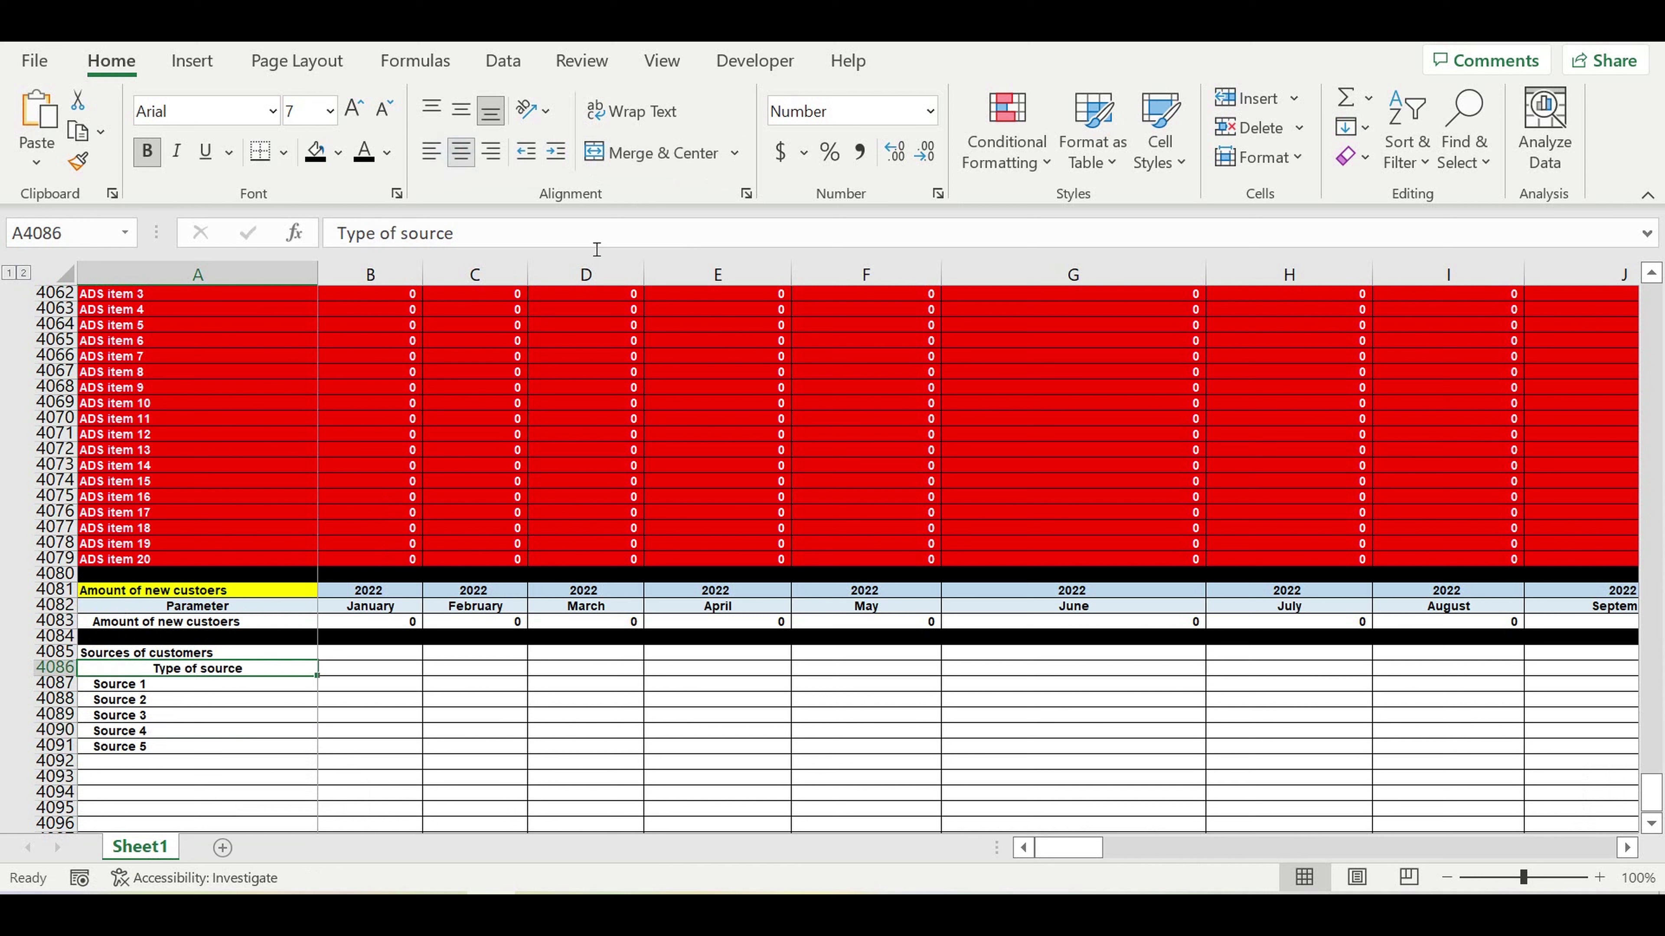
pyautogui.click(339, 152)
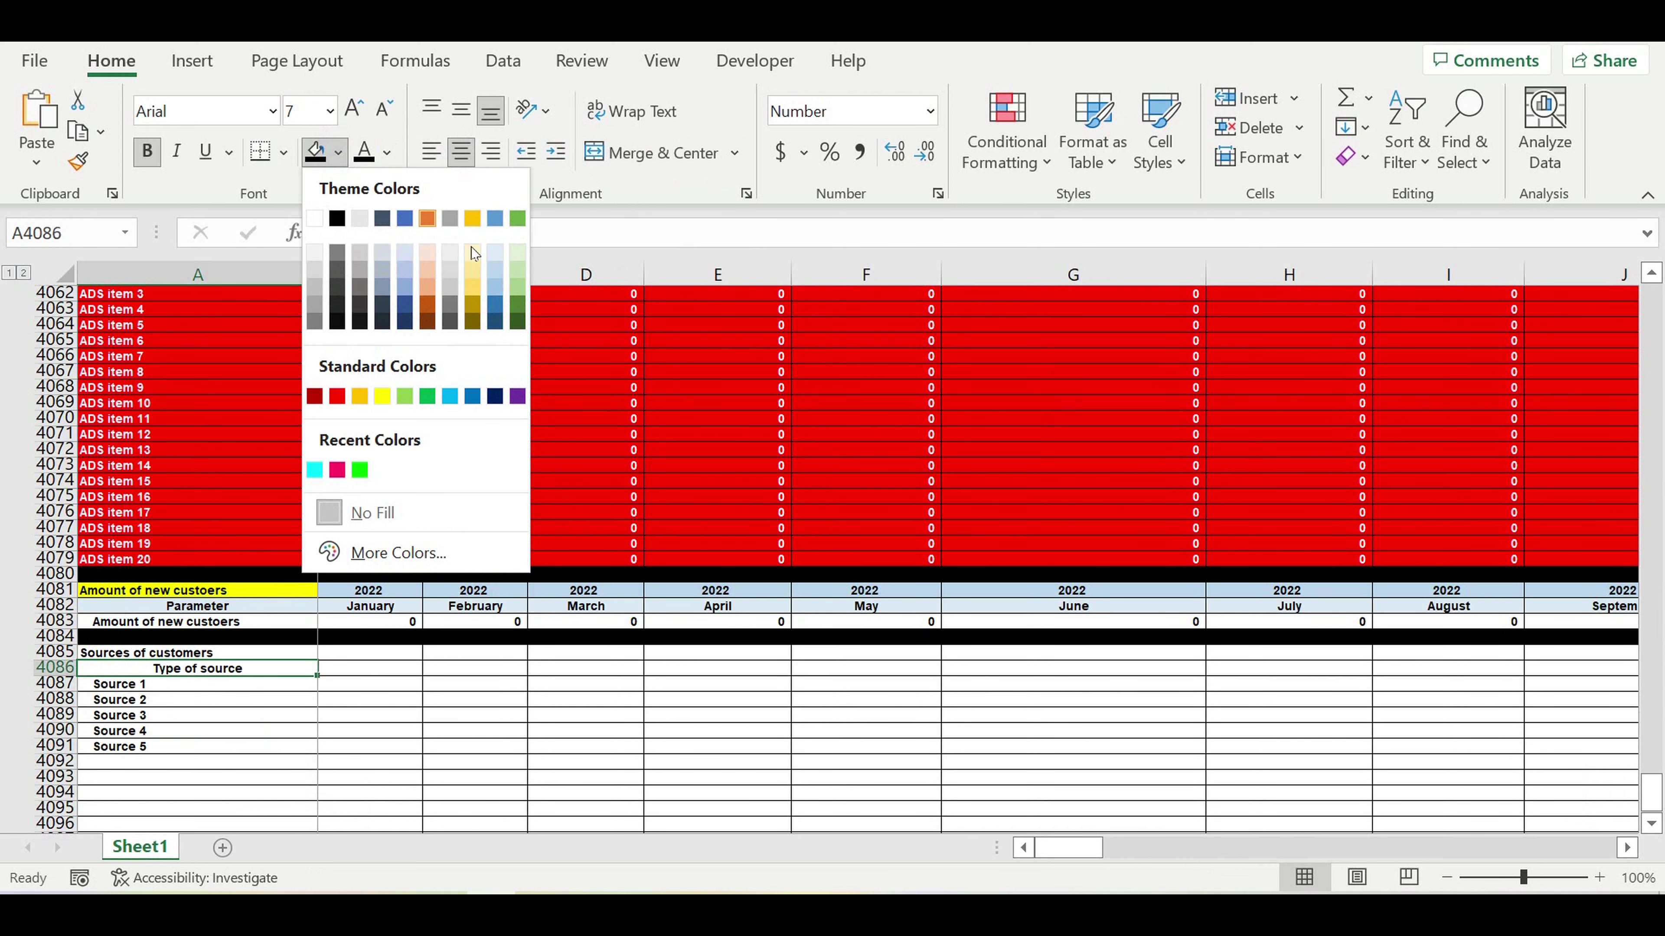
pyautogui.click(494, 254)
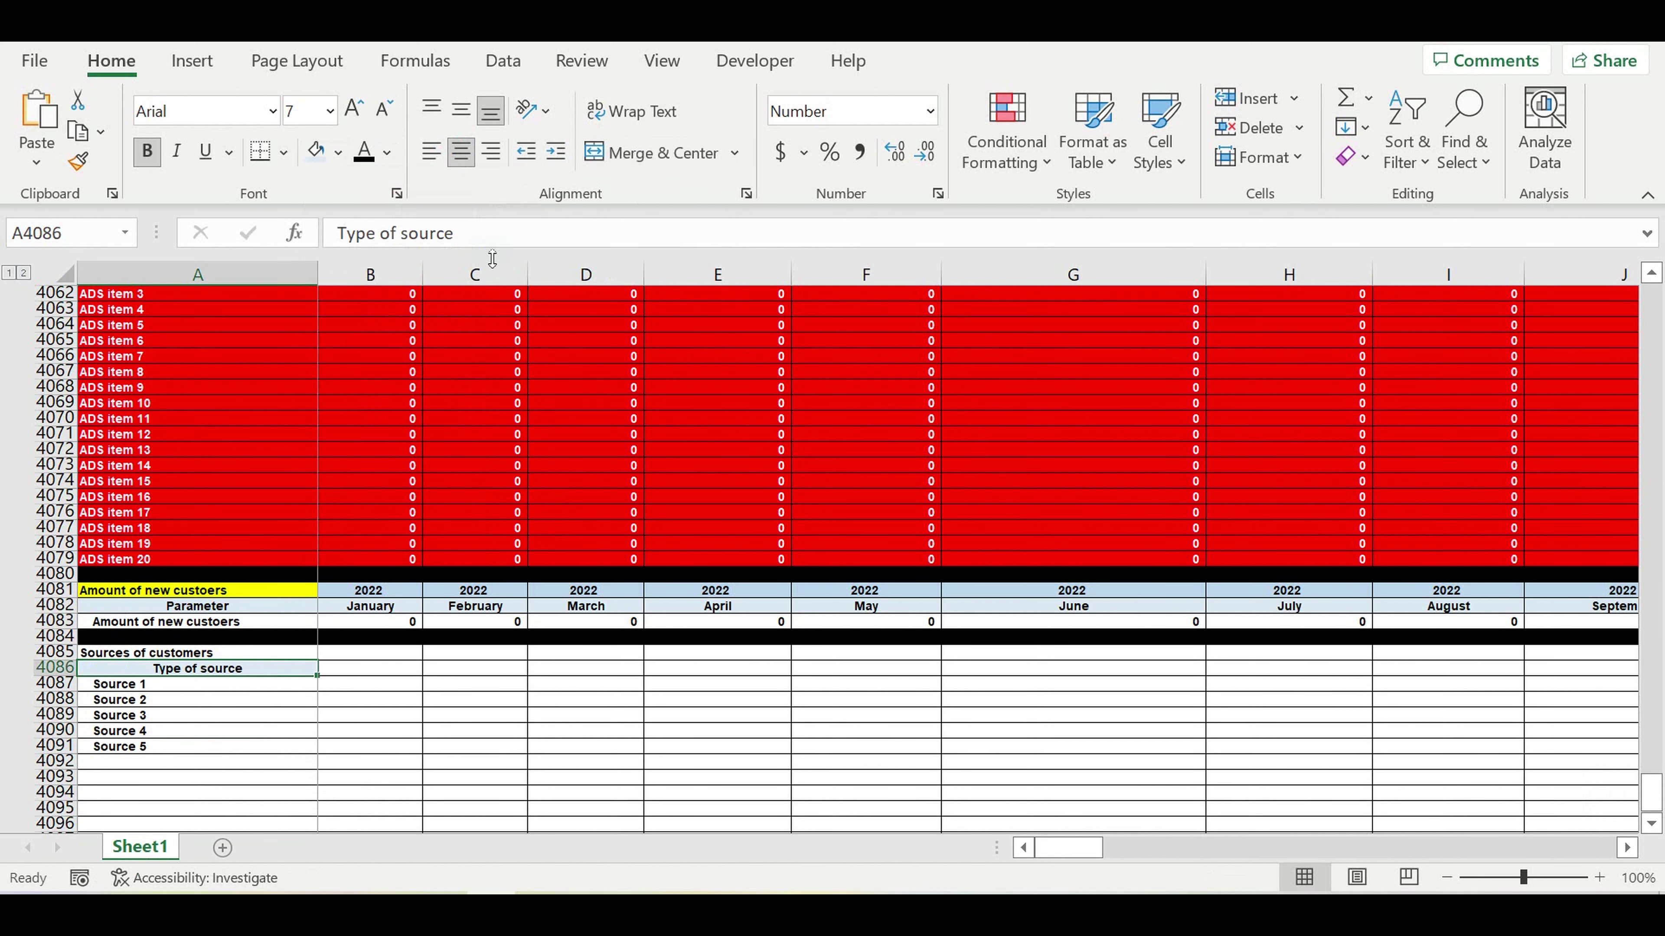
# Step: Format the Sources of customers title in A4085 with a purple fill and white font
pyautogui.click(160, 651)
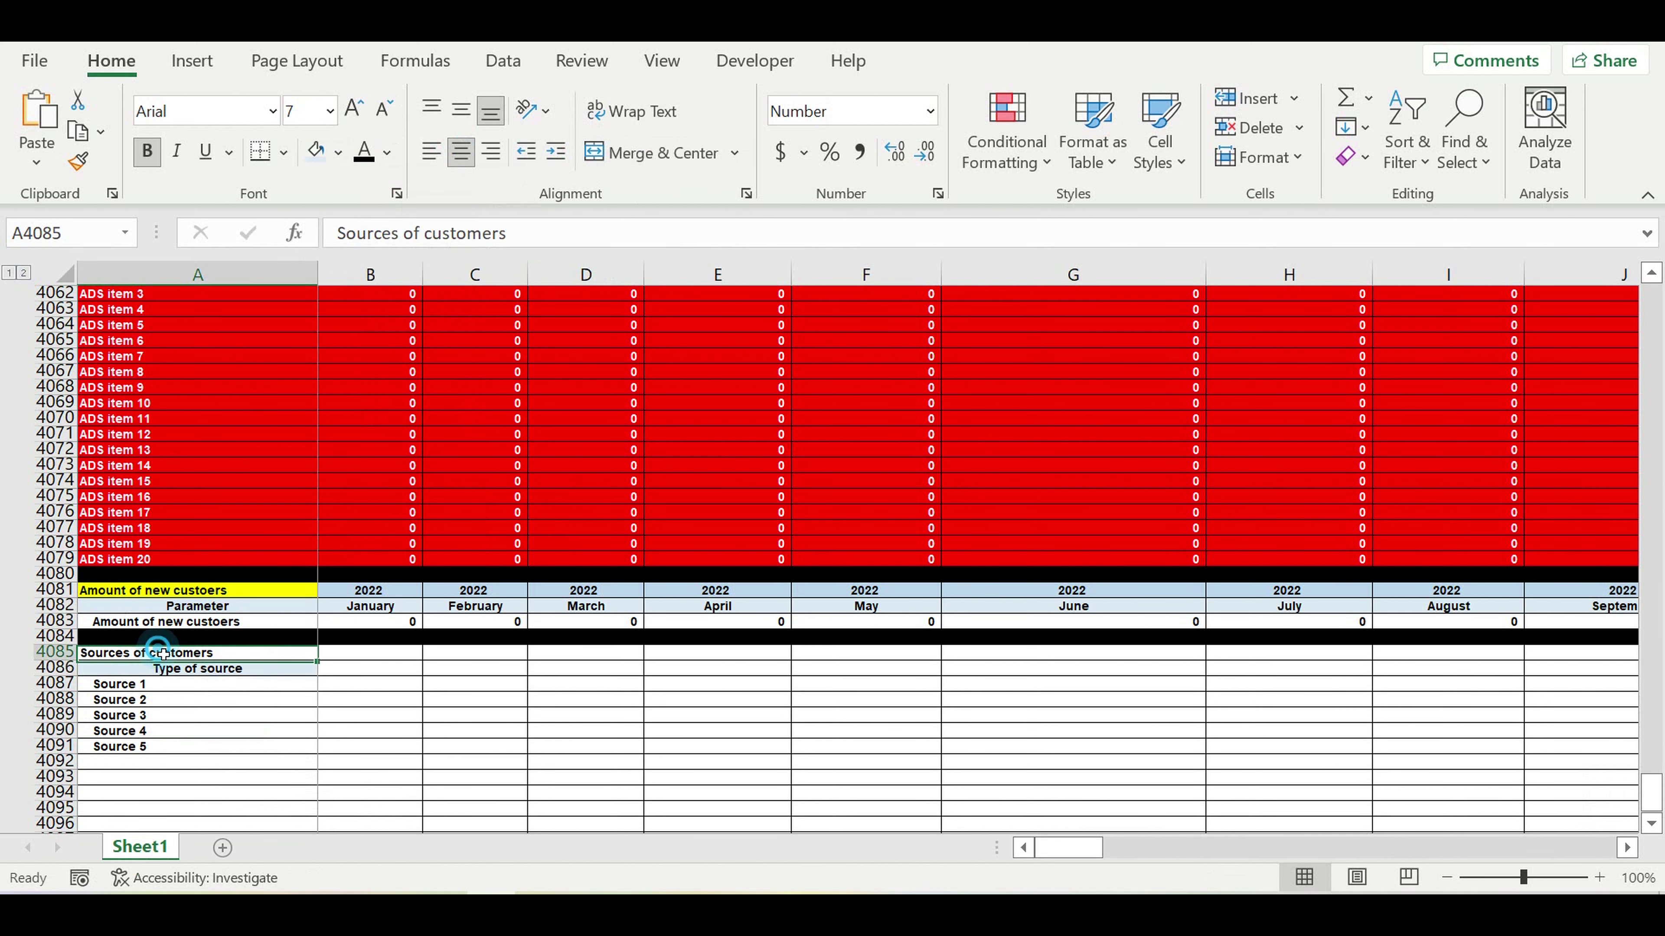
pyautogui.click(339, 152)
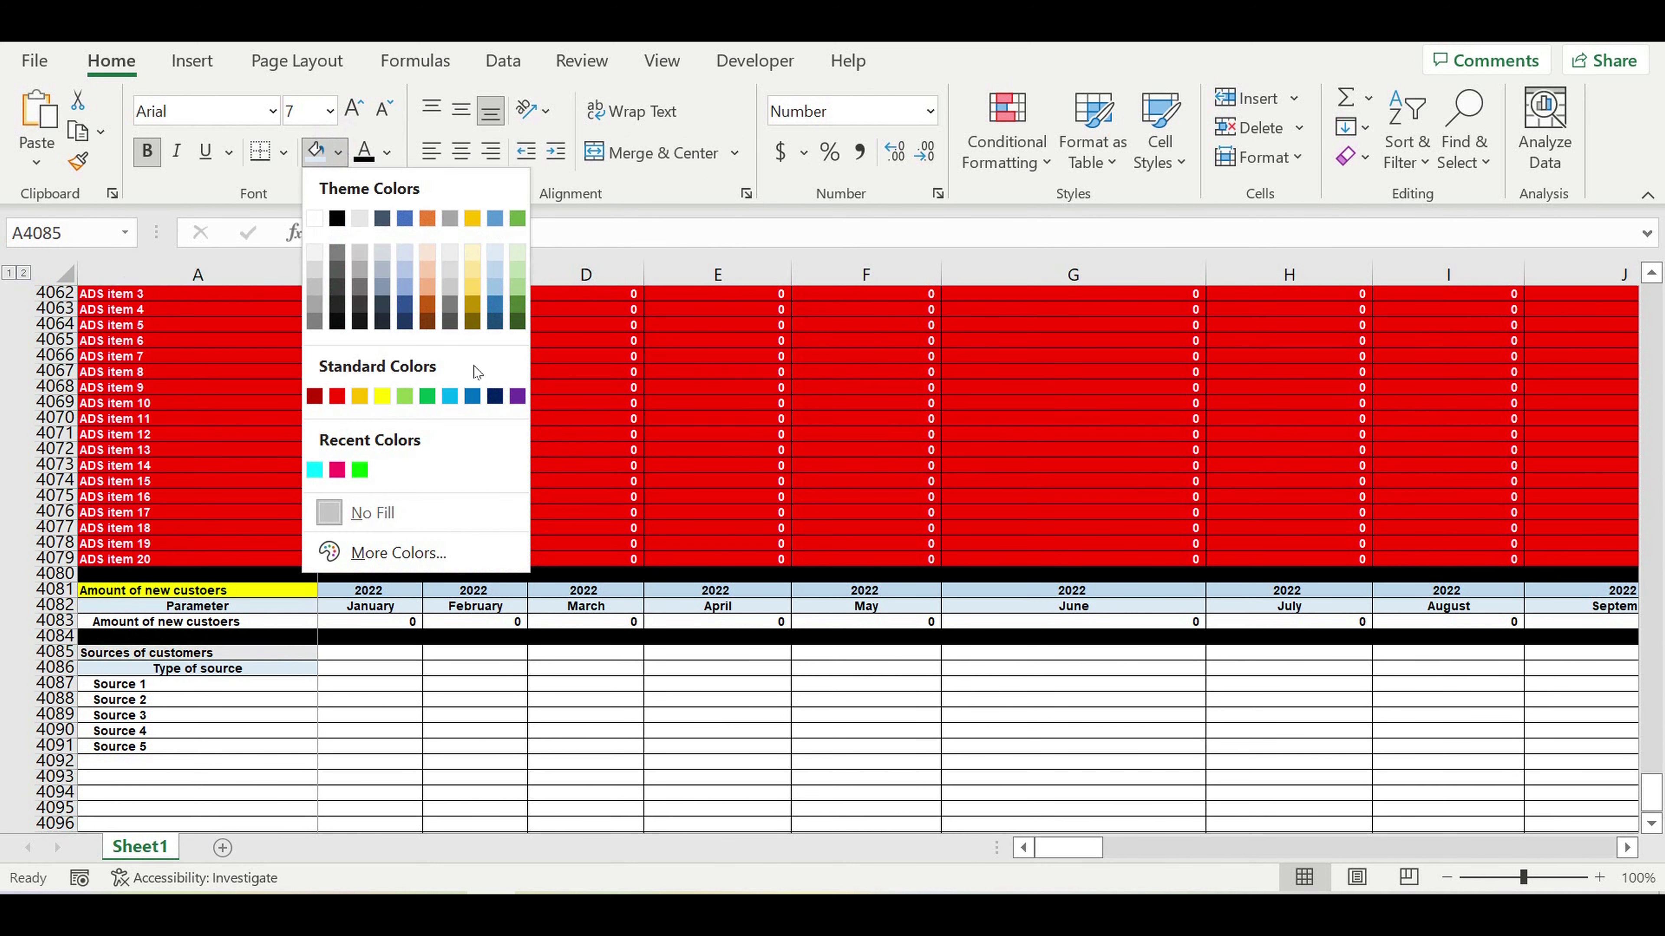
pyautogui.click(516, 396)
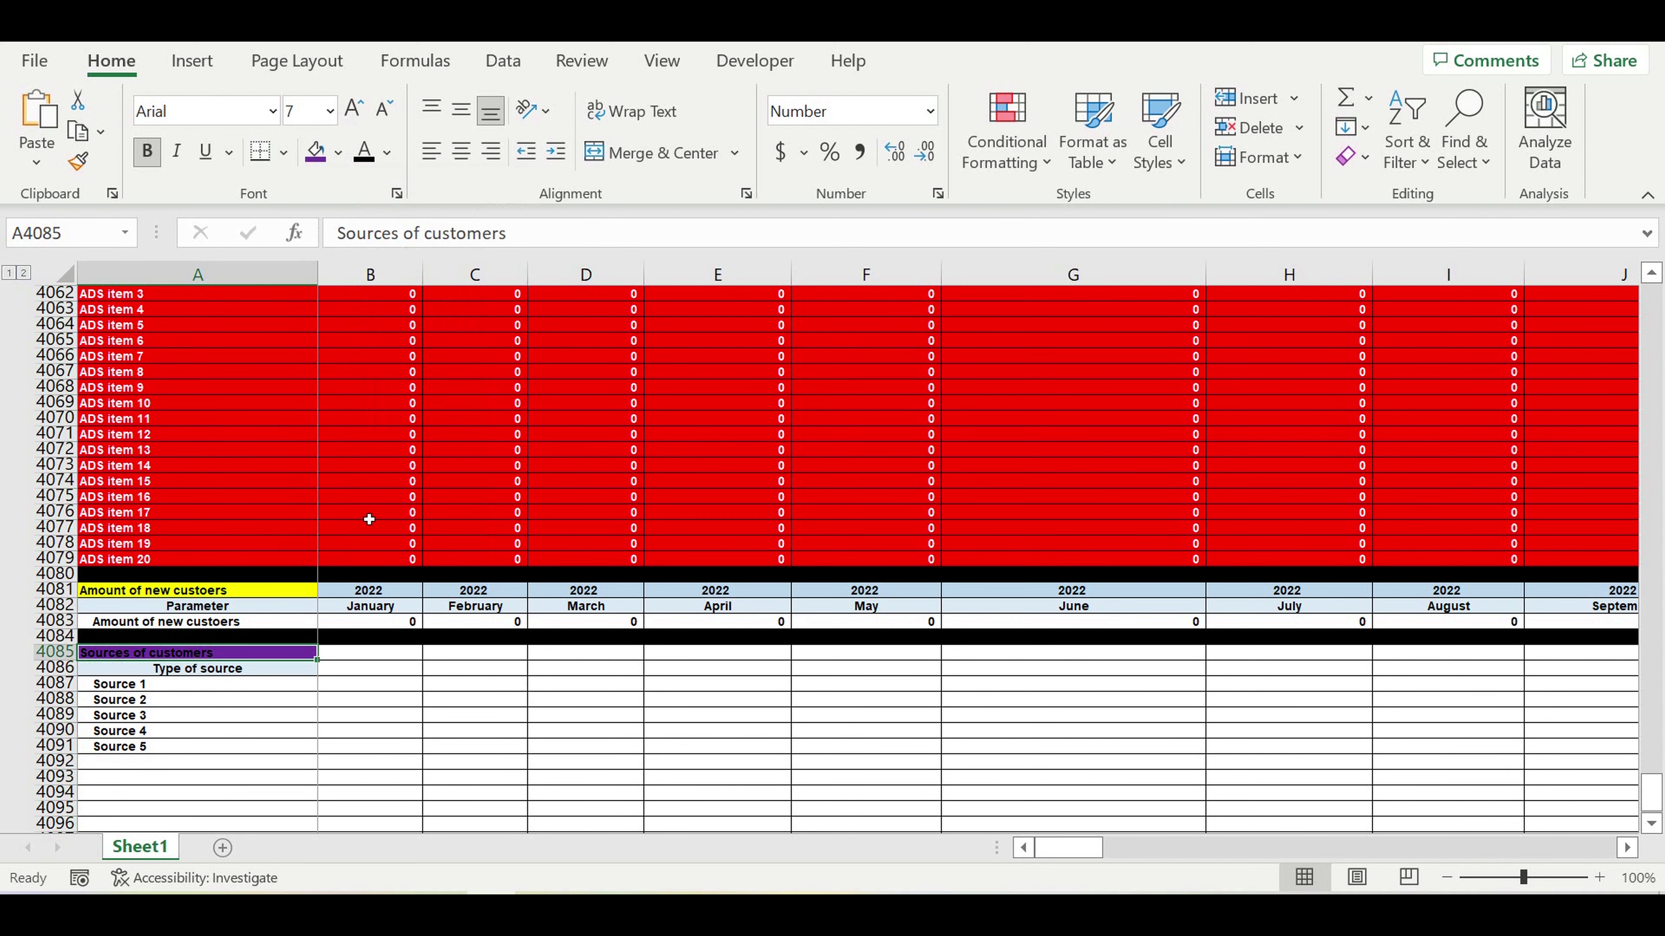
pyautogui.click(387, 152)
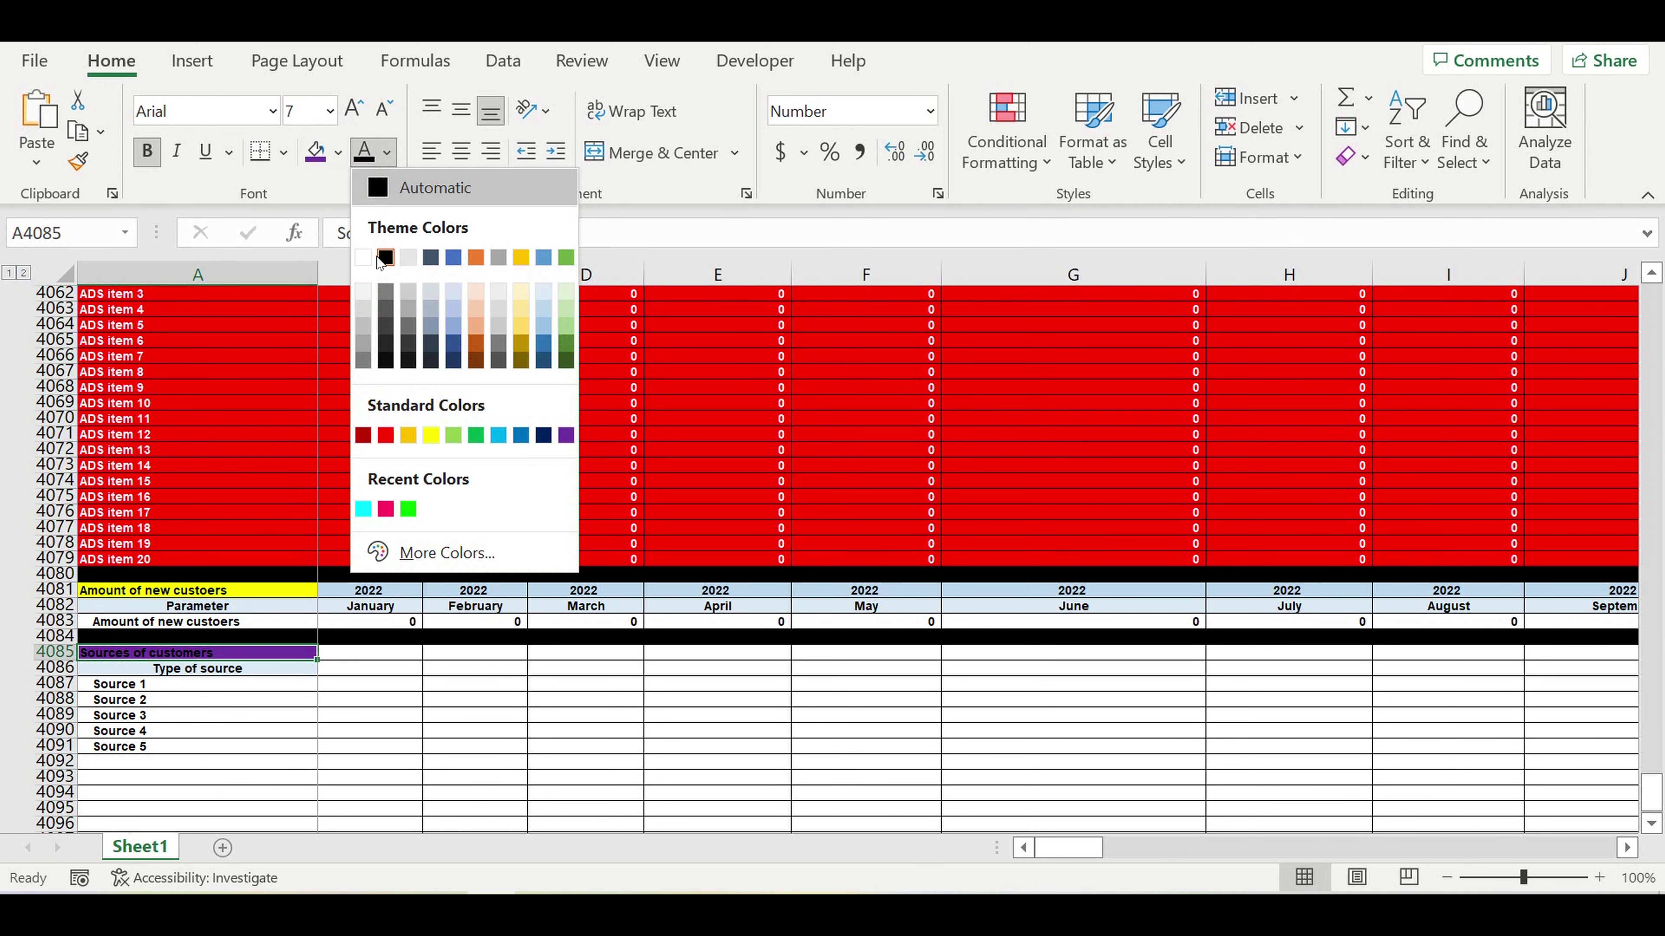
pyautogui.click(363, 257)
pyautogui.click(419, 744)
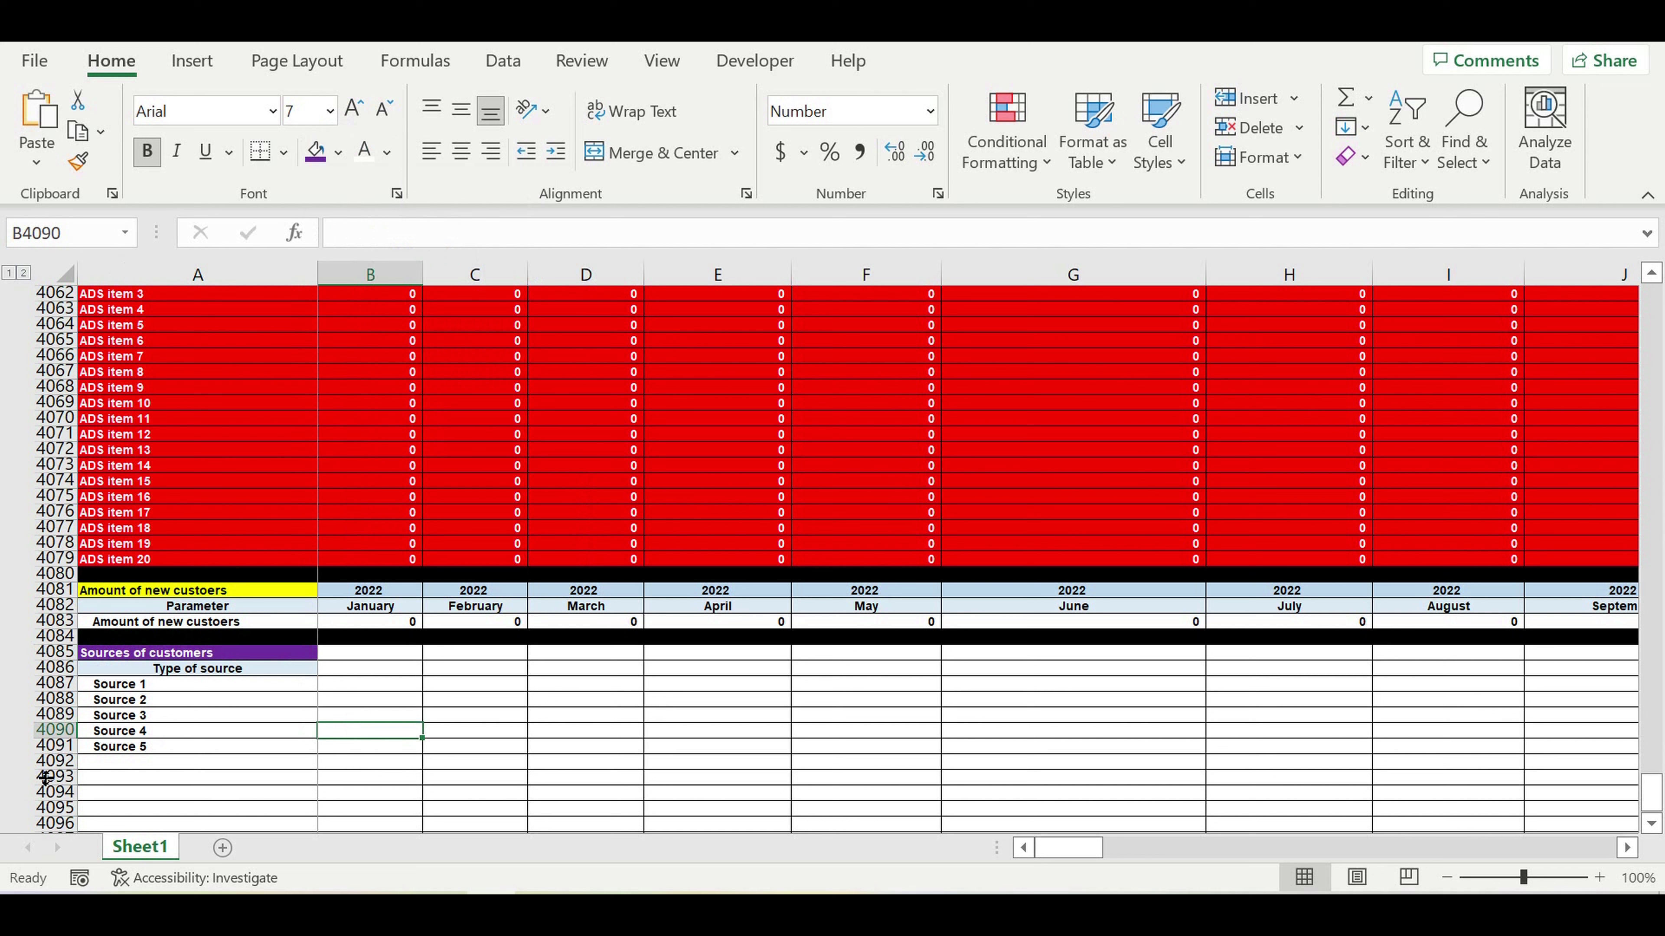
# Step: Fill row 4092 black to close the Sources of customers section
pyautogui.click(54, 761)
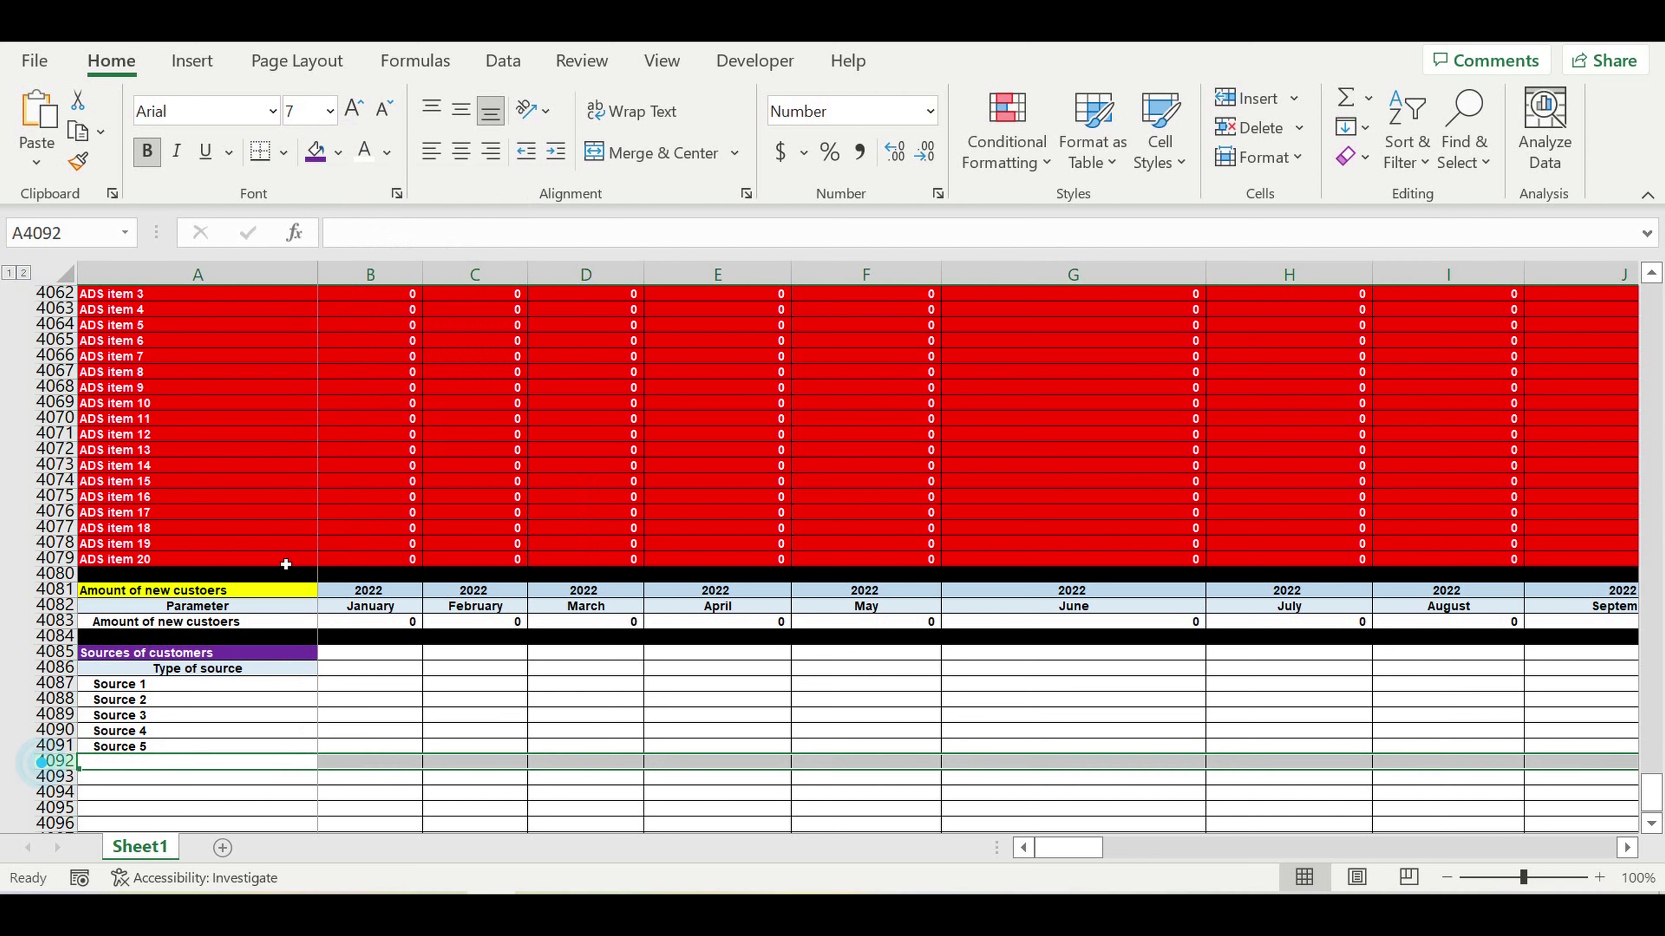
pyautogui.click(338, 153)
pyautogui.click(338, 214)
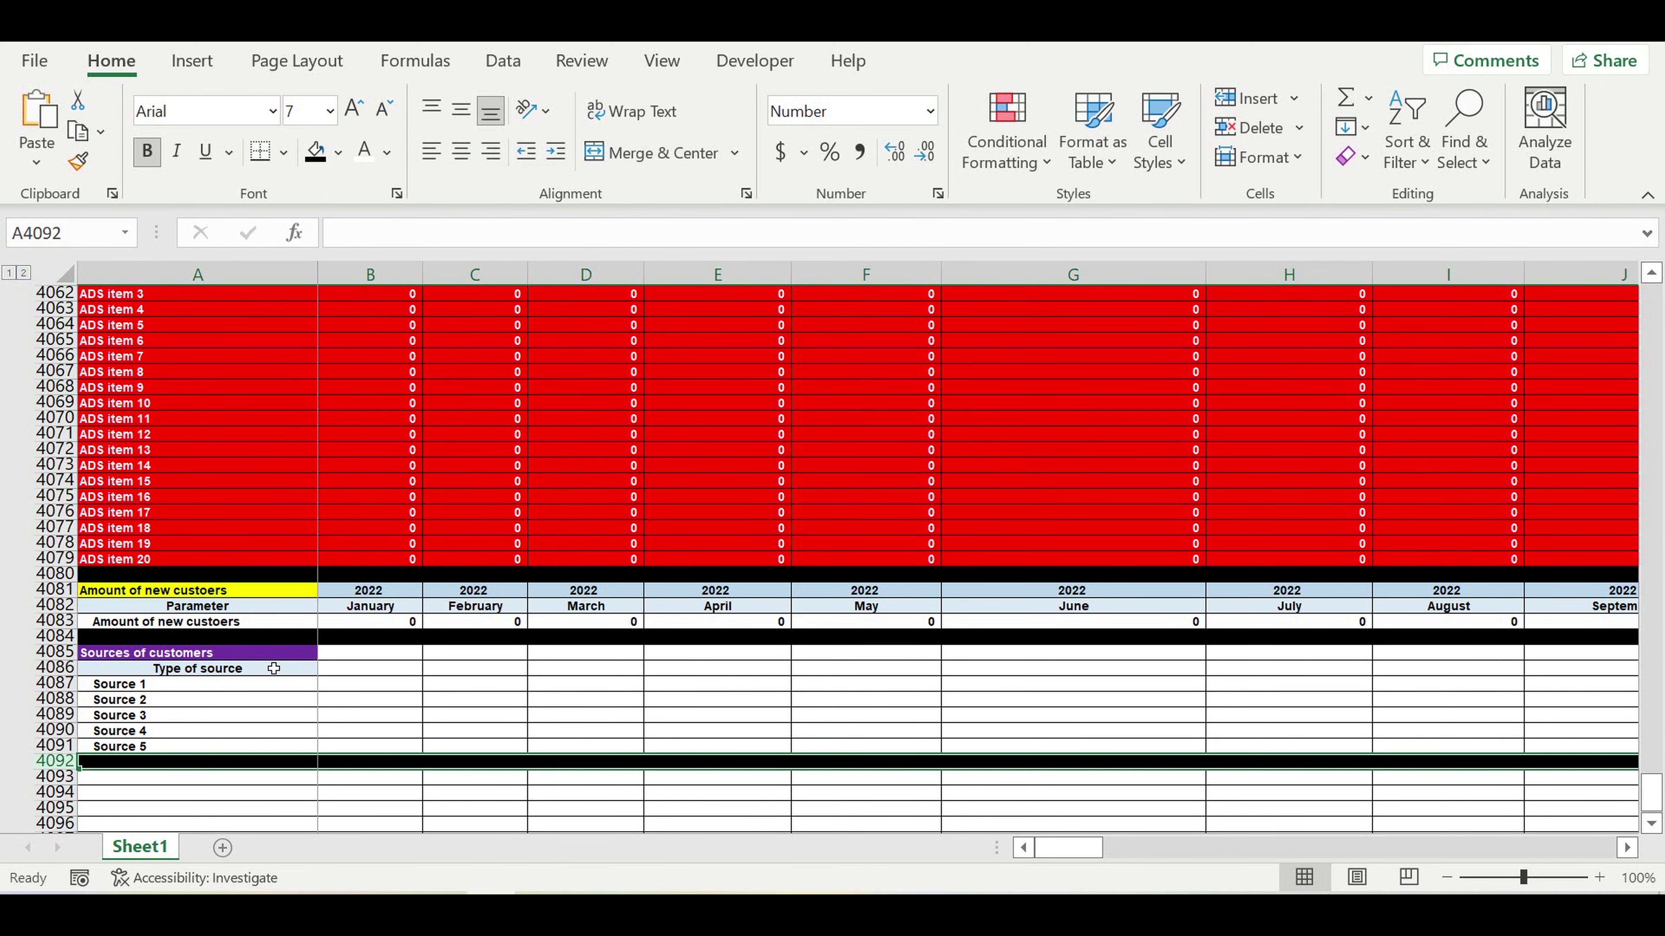
# Step: Format the source names in A4087:A4091 with a white font and the standard light blue fill
pyautogui.click(212, 713)
pyautogui.moveTo(131, 683); pyautogui.dragTo(141, 745)
pyautogui.click(365, 151)
pyautogui.click(338, 152)
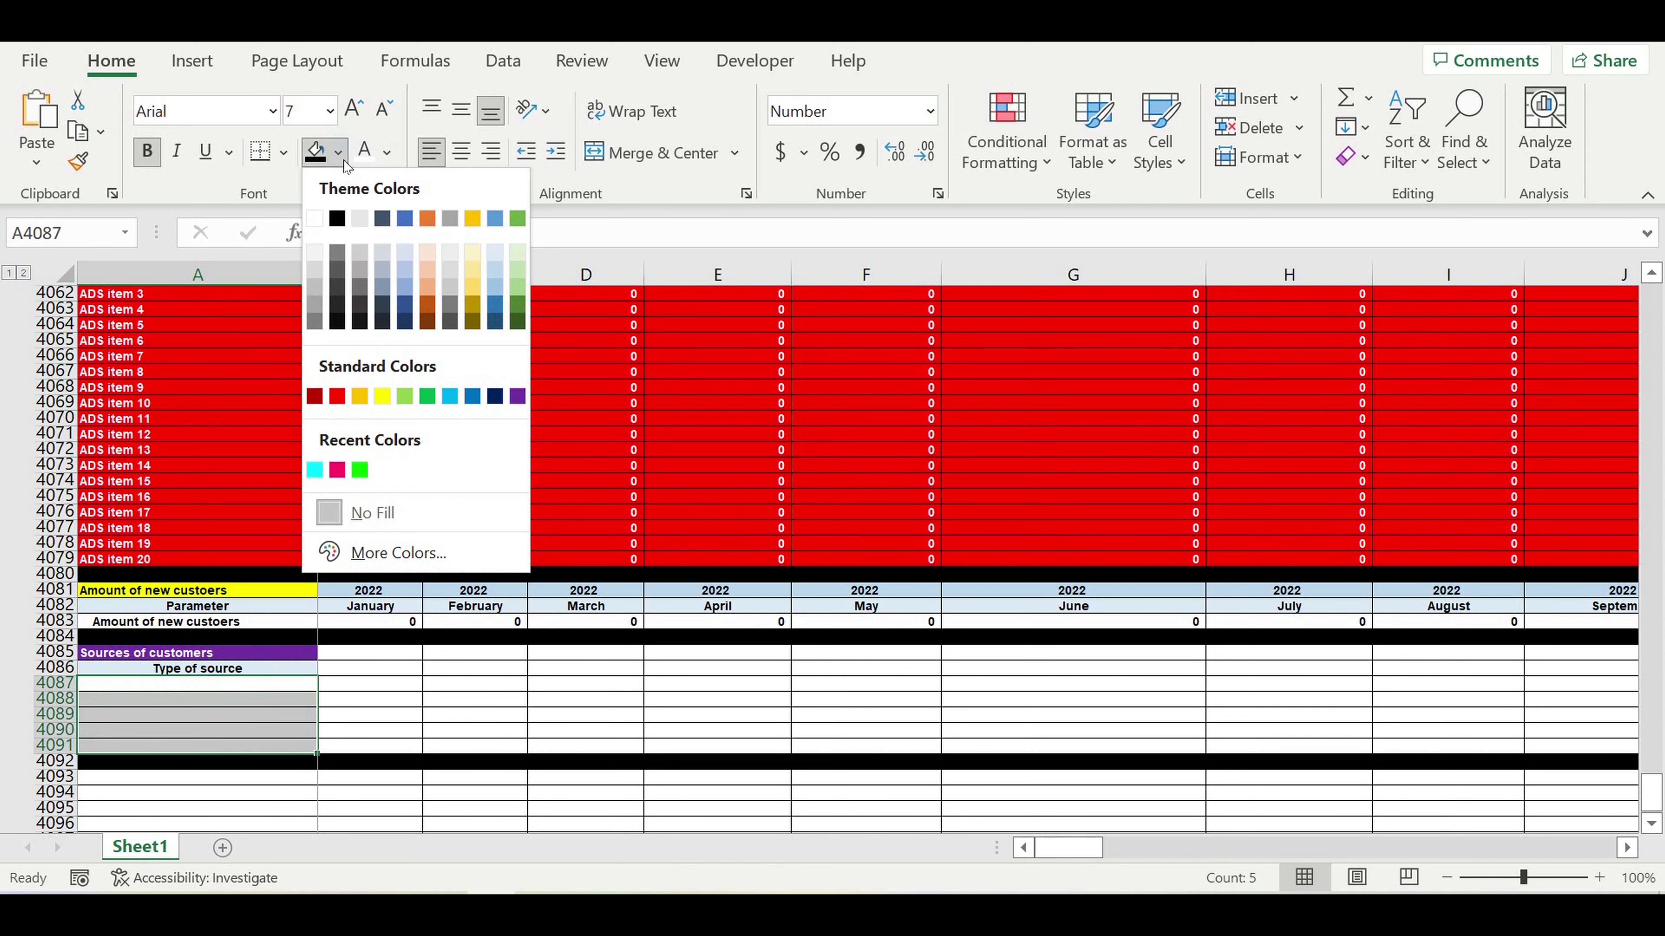
pyautogui.click(452, 396)
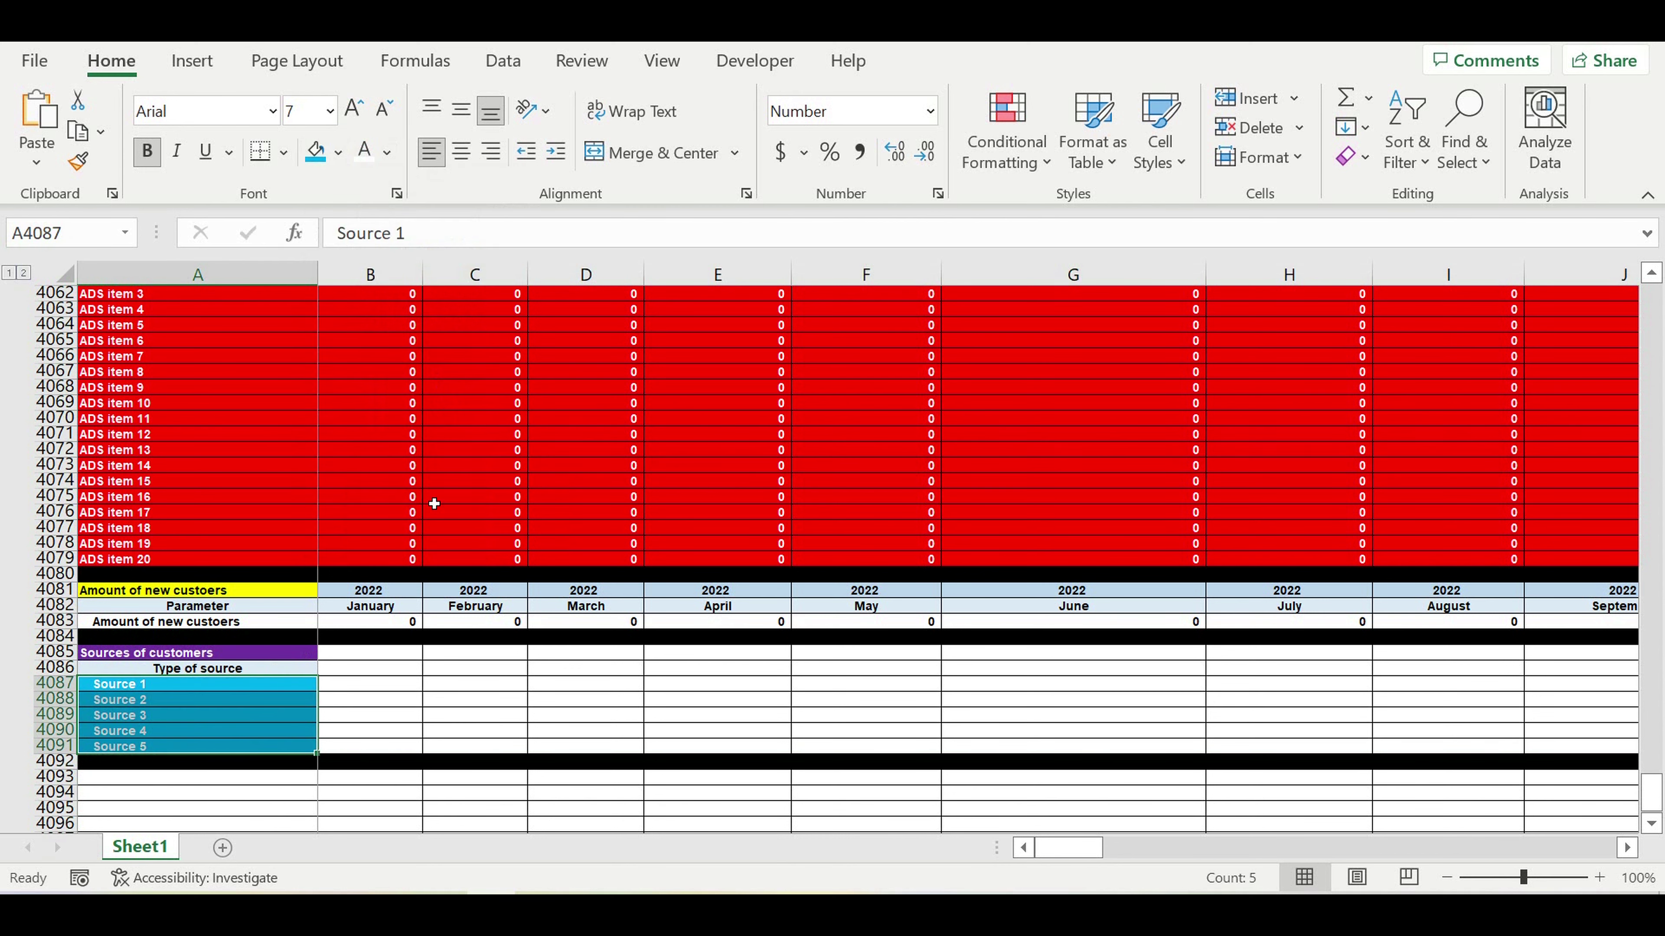
pyautogui.click(177, 699)
pyautogui.moveTo(177, 688); pyautogui.dragTo(207, 753)
pyautogui.click(156, 691)
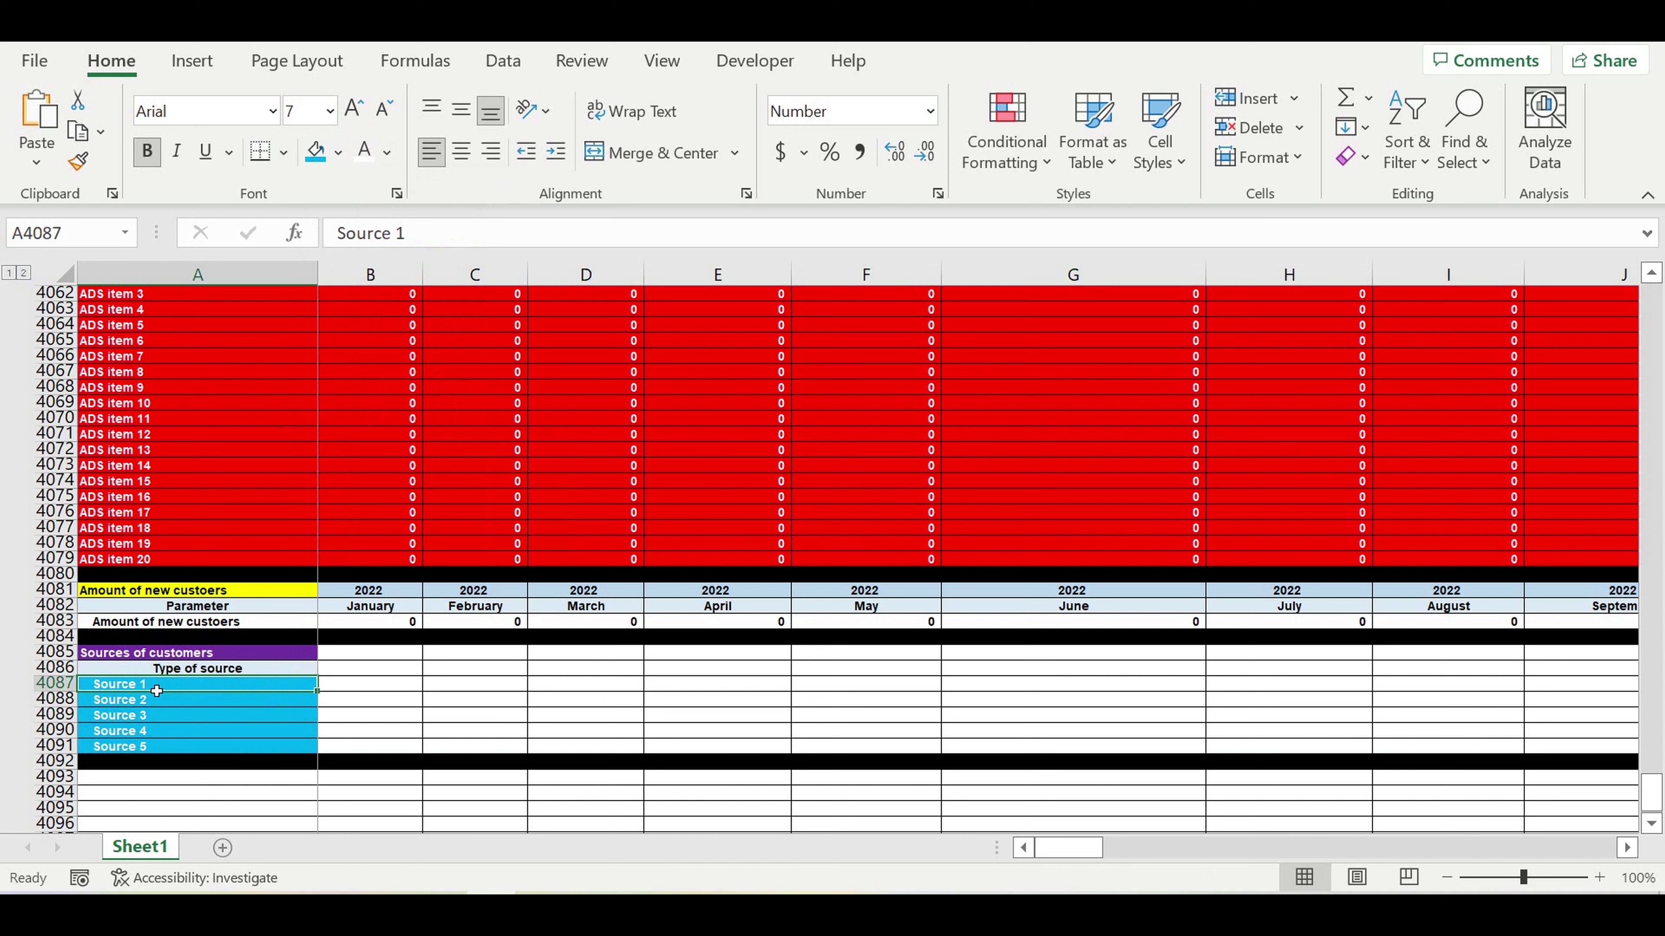
pyautogui.click(135, 705)
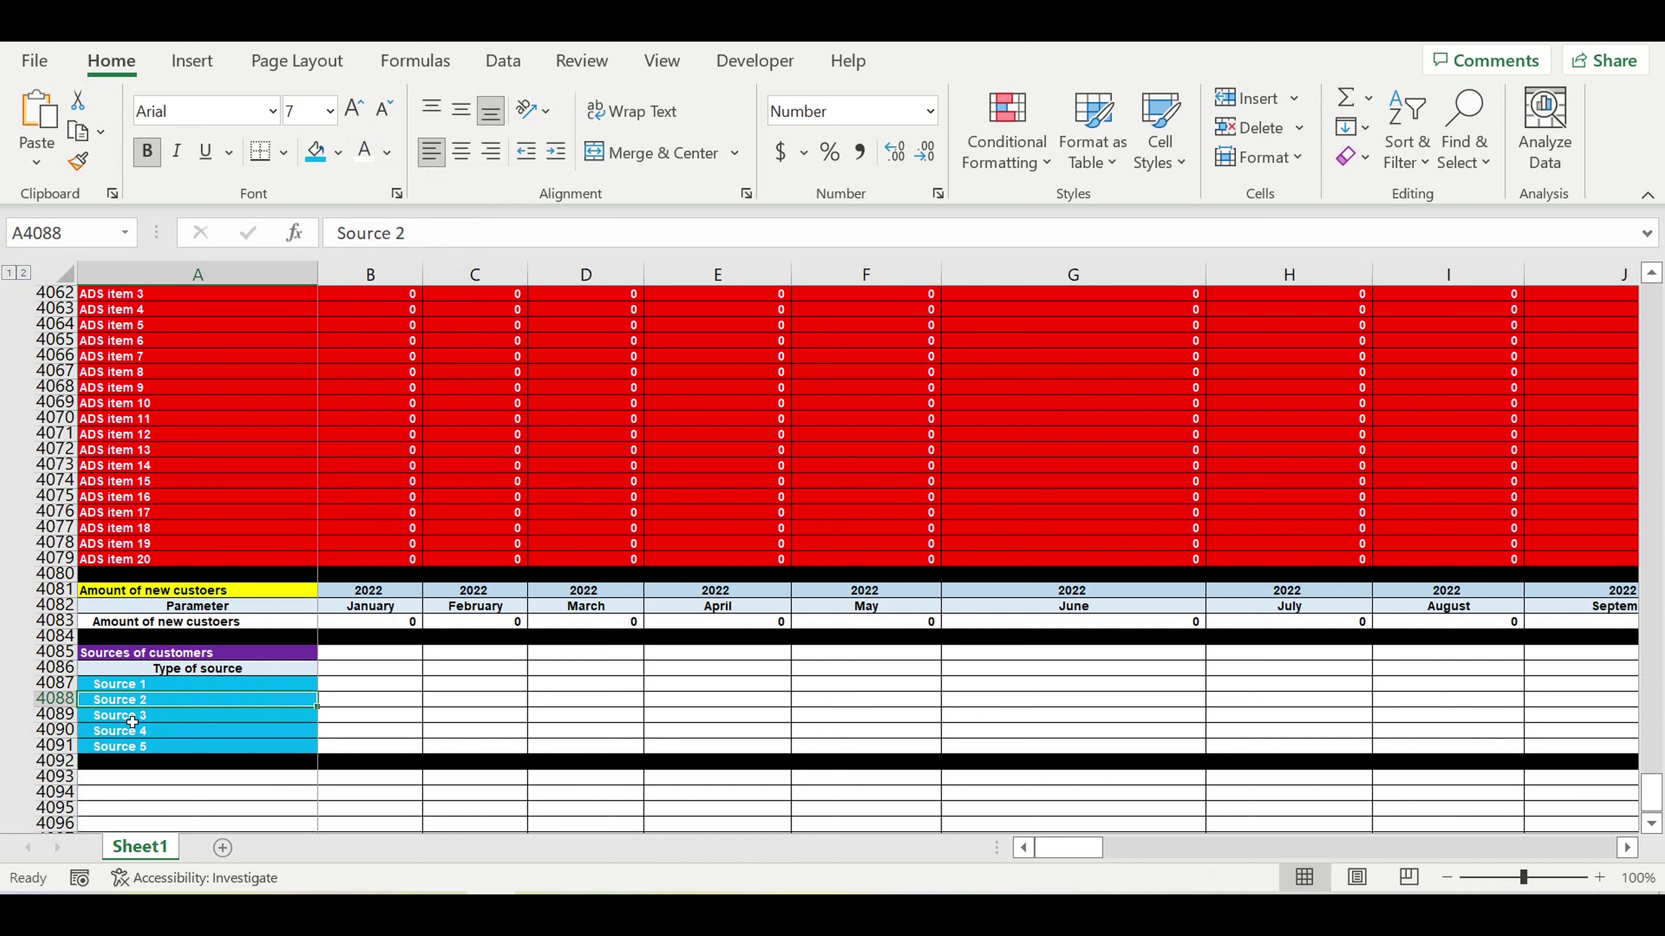
pyautogui.click(131, 722)
pyautogui.click(168, 732)
pyautogui.moveTo(175, 688); pyautogui.dragTo(249, 753)
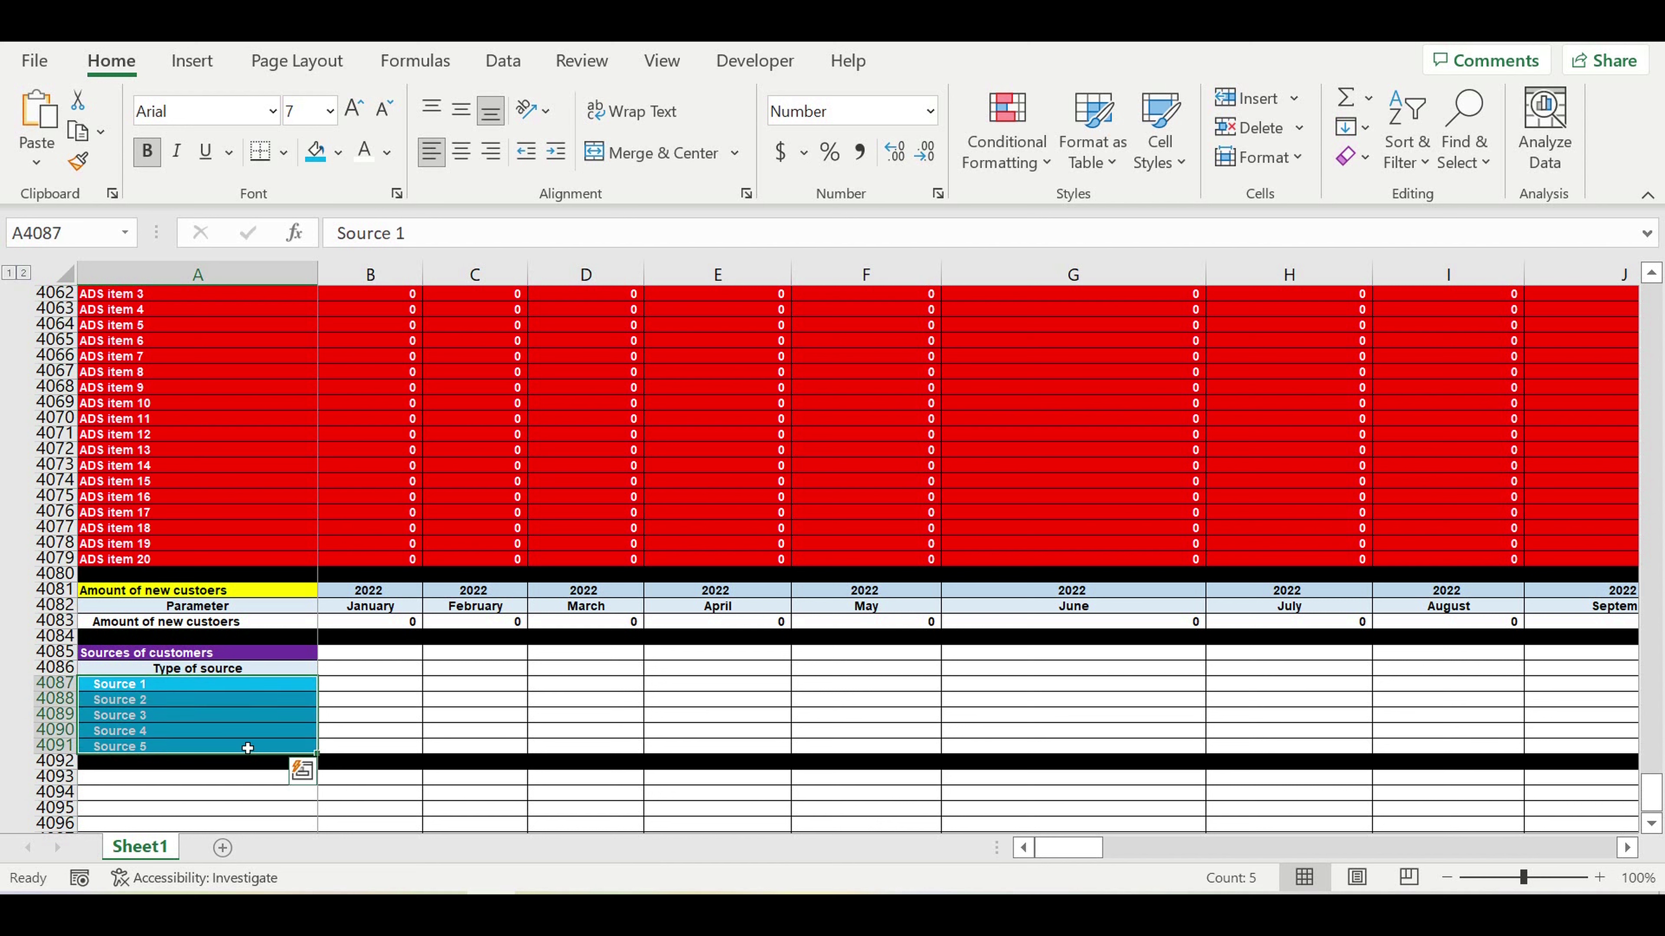
pyautogui.click(146, 685)
pyautogui.moveTo(150, 693); pyautogui.dragTo(203, 746)
# Step: Enter the section title Marketing & Ads in A4093, below the black row that closes the Sources of customers section
pyautogui.click(584, 715)
pyautogui.scroll(-1, 576, 718)
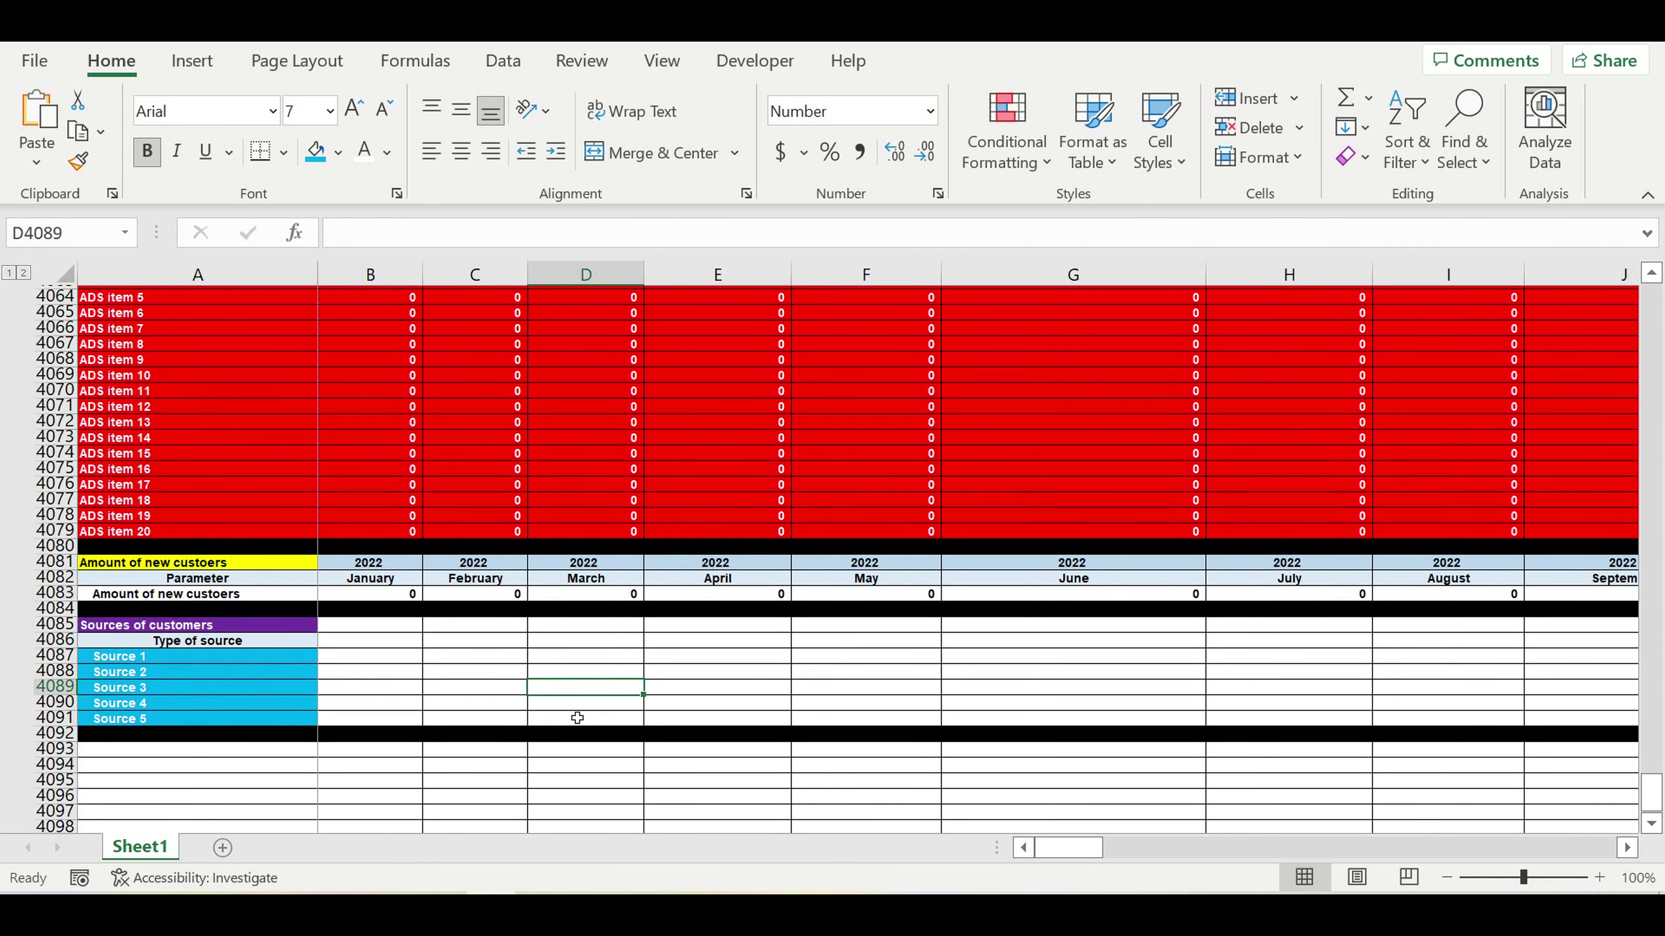
pyautogui.scroll(-2, 577, 718)
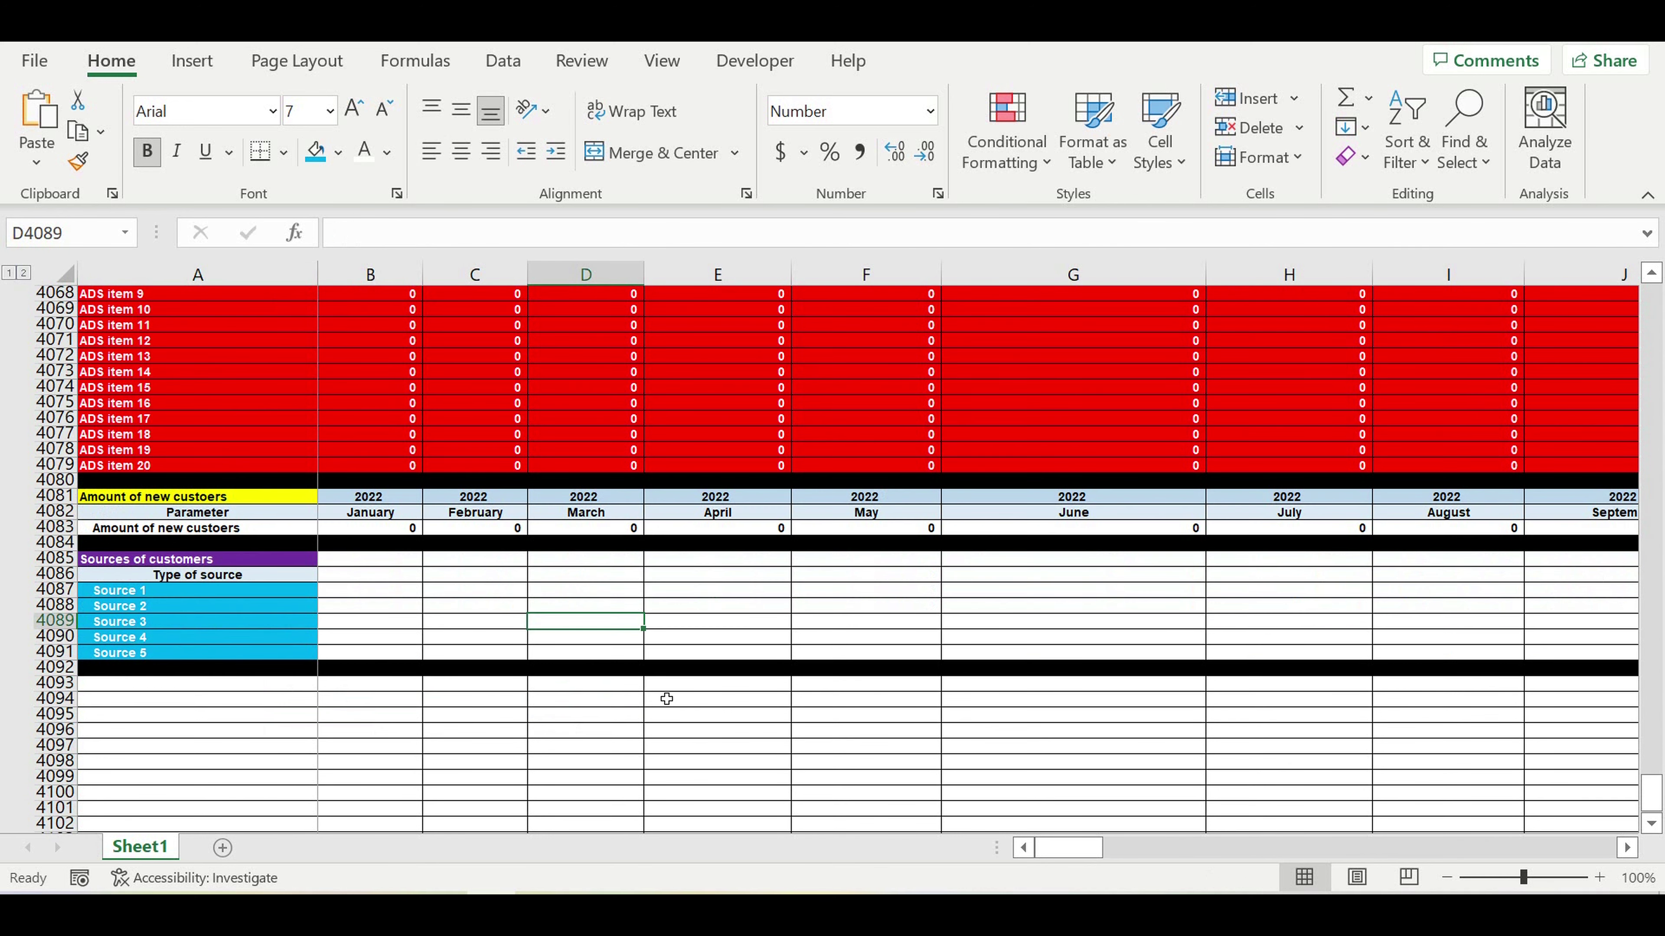
pyautogui.click(230, 696)
pyautogui.press('Up')
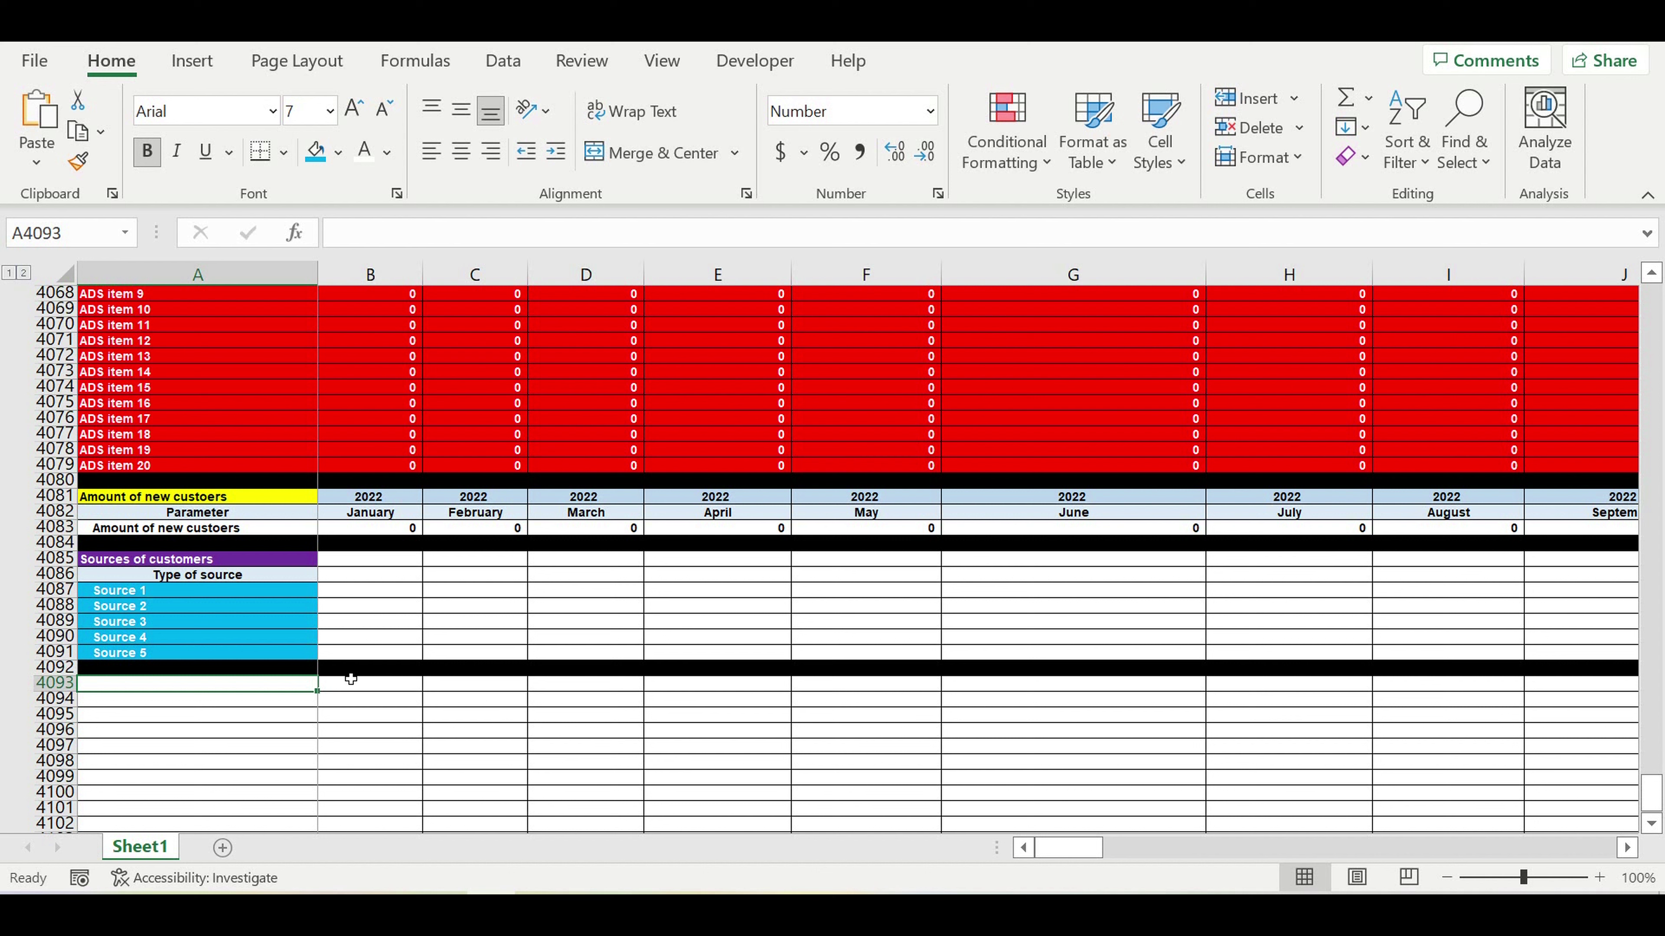
pyautogui.click(253, 713)
pyautogui.click(276, 685)
pyautogui.click(293, 702)
pyautogui.click(293, 689)
pyautogui.write('Marke')
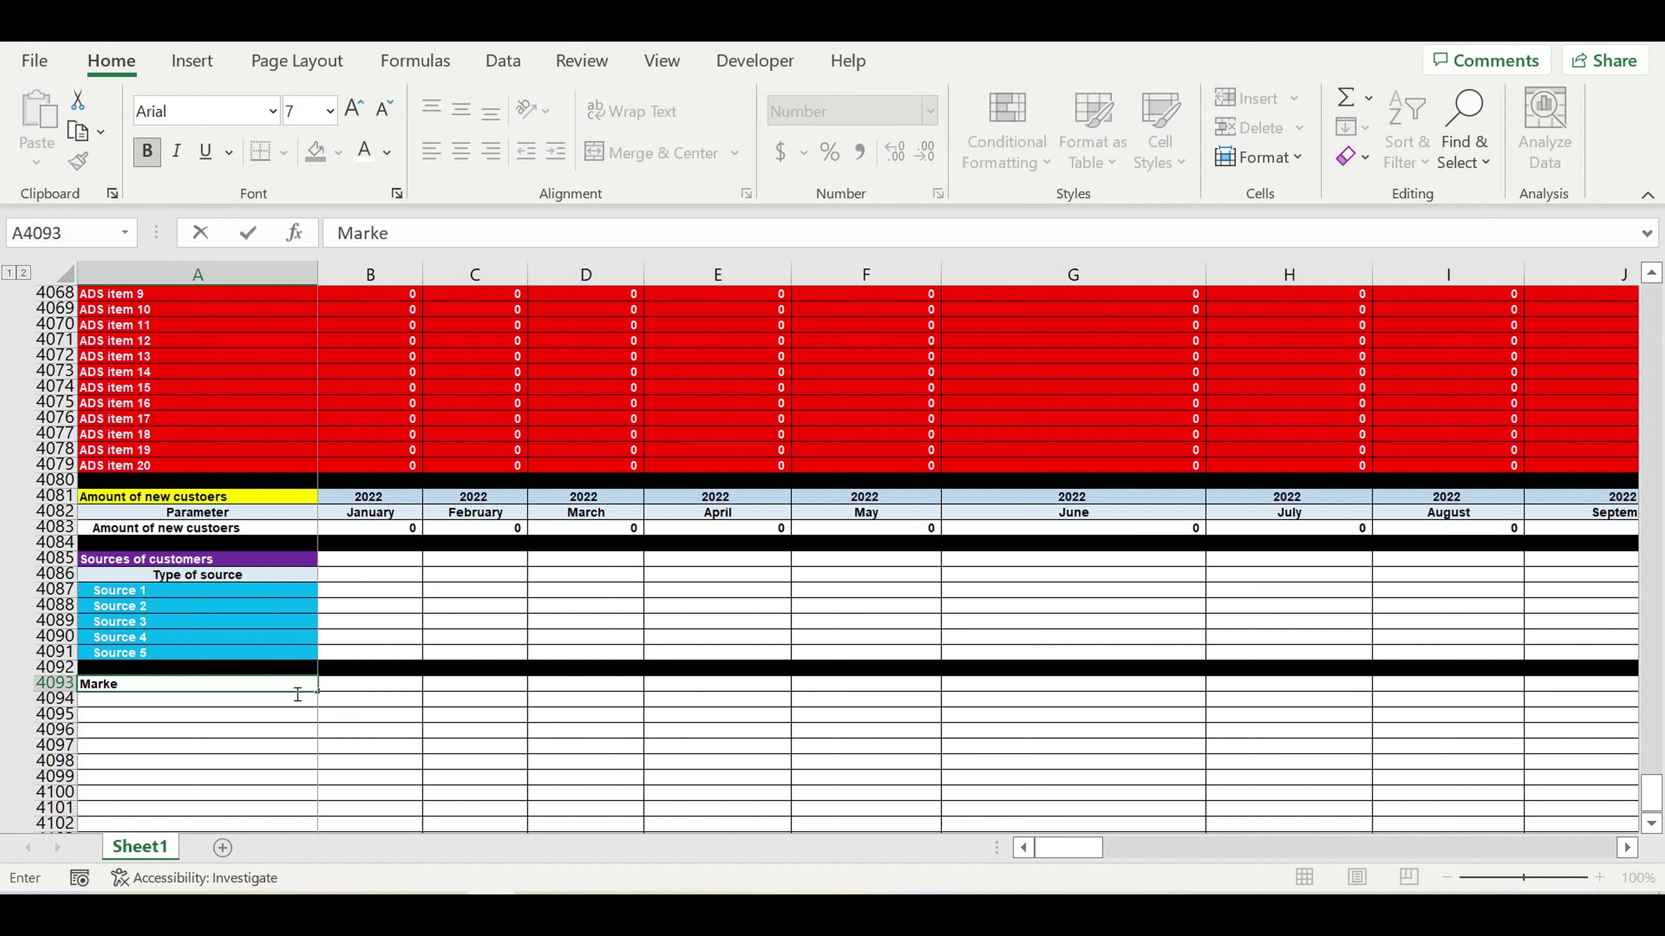
pyautogui.write('ting & Ads')
pyautogui.press('Return')
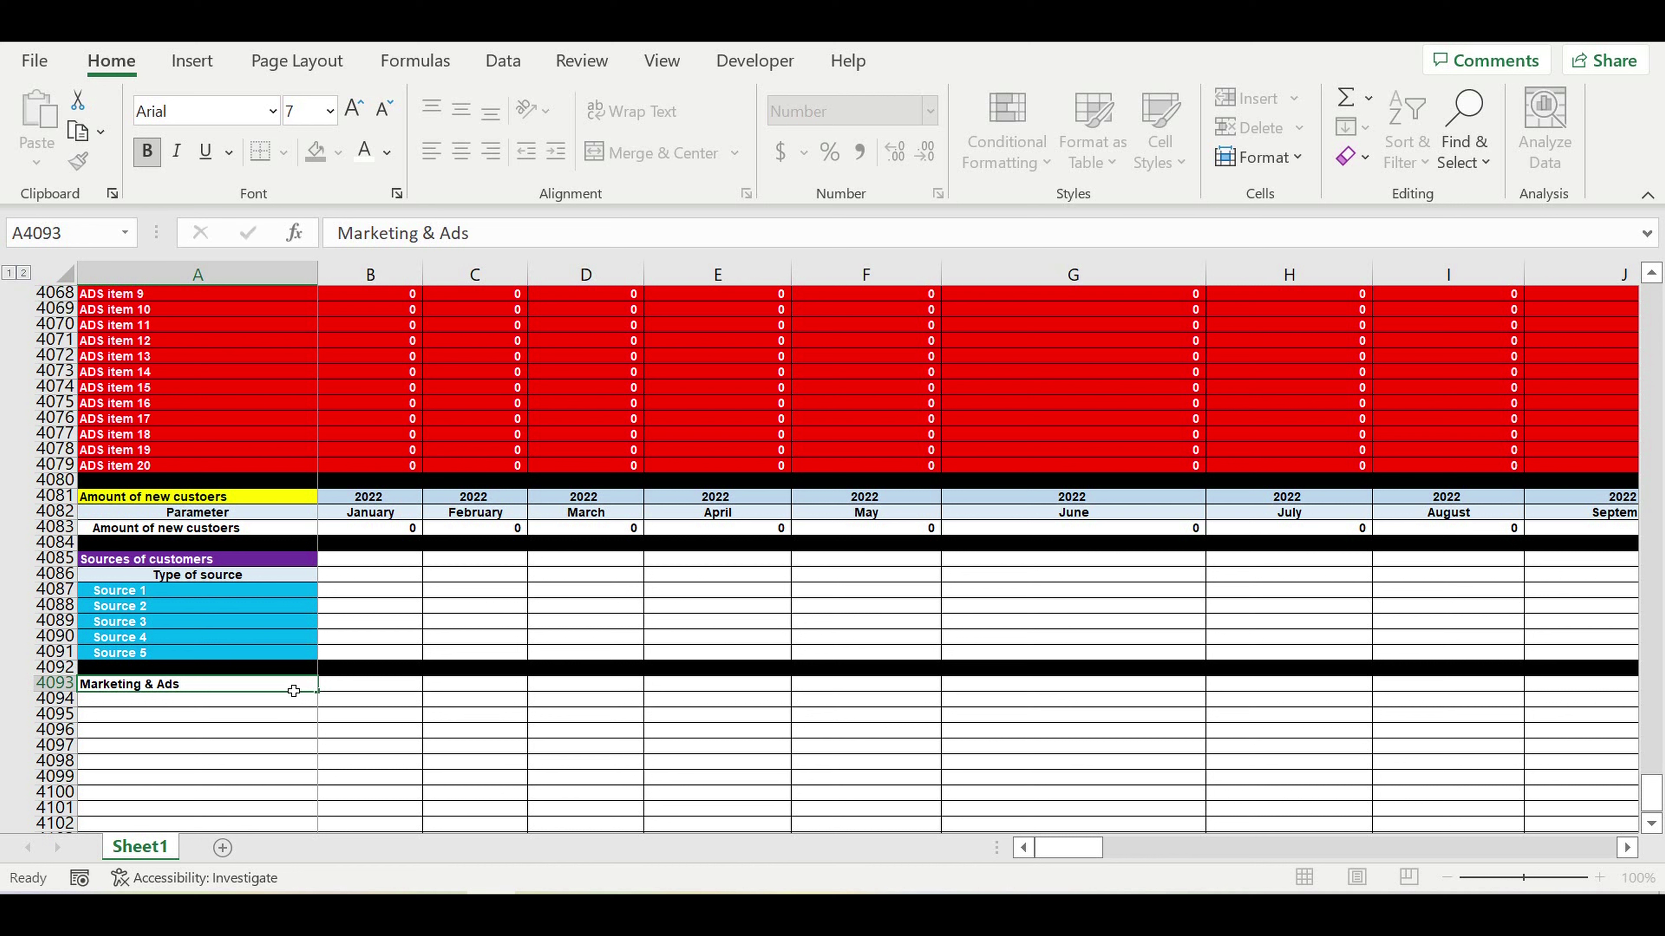
# Step: Give the Marketing & Ads title in A4093 the standard orange fill
pyautogui.press('Up')
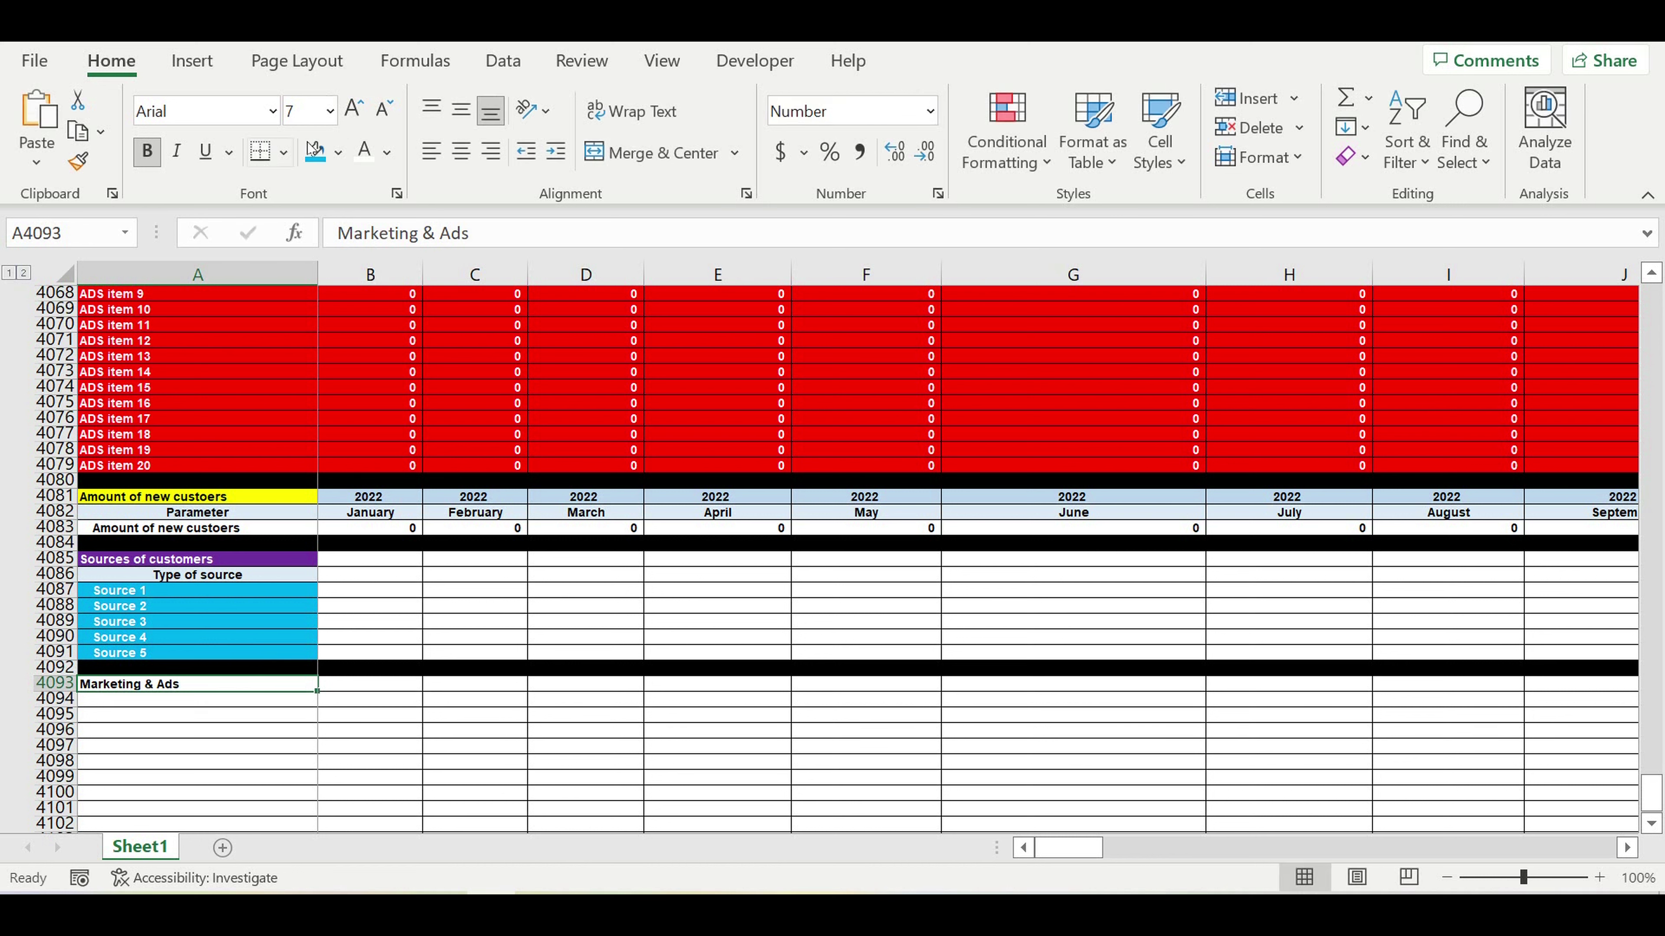
pyautogui.click(338, 152)
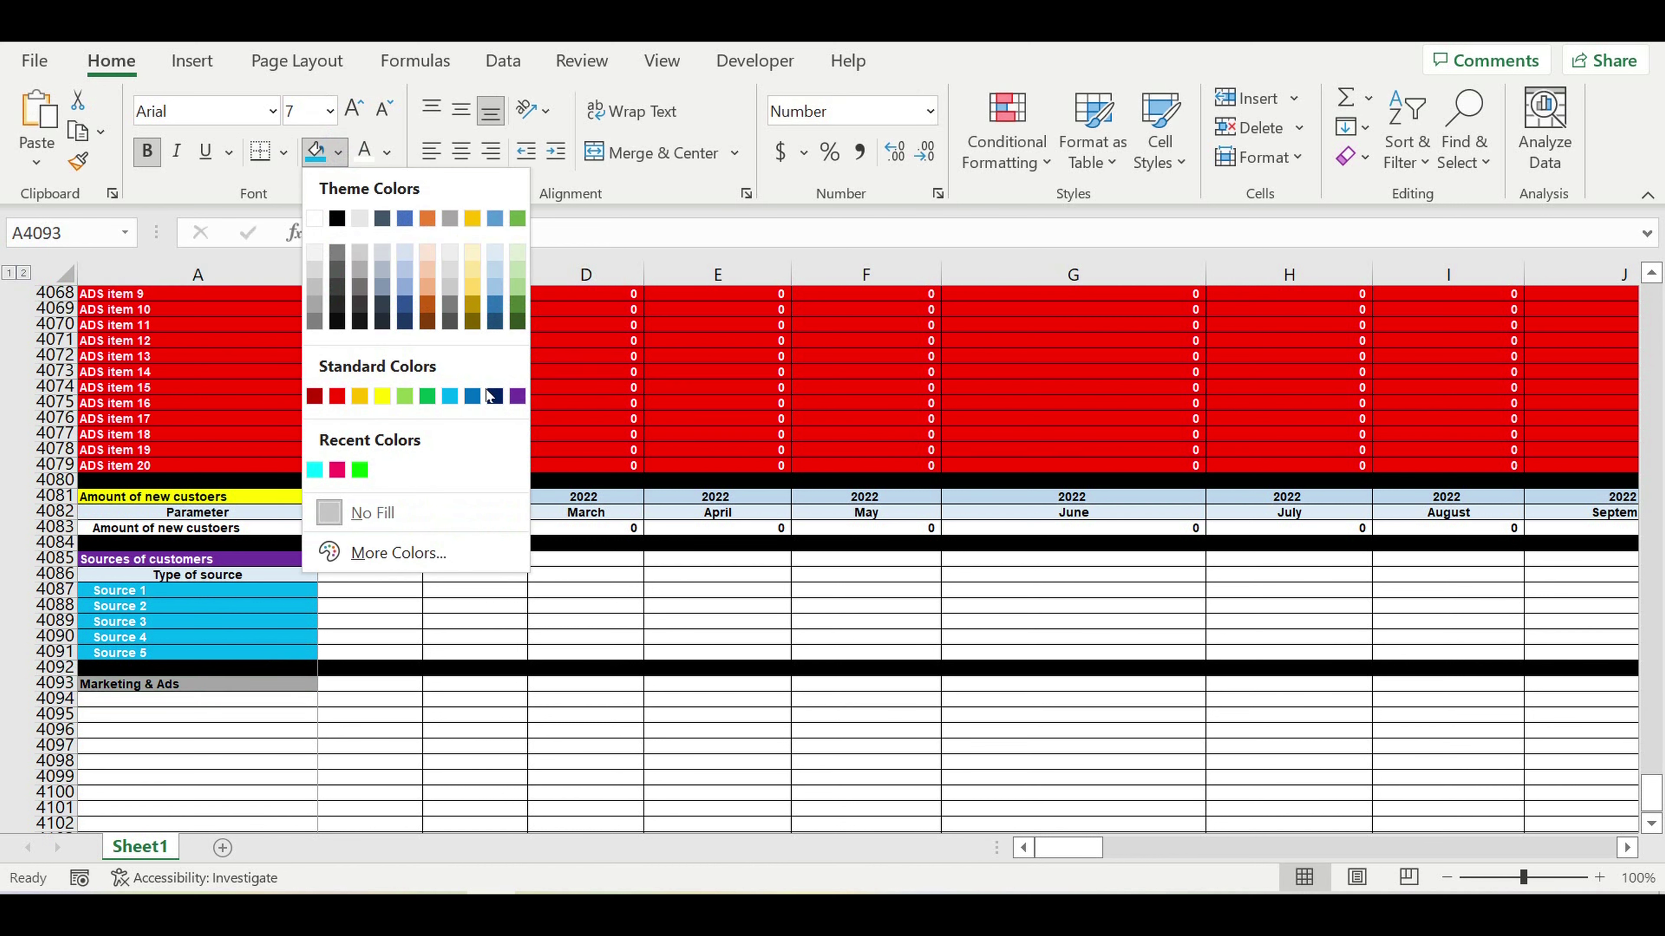
pyautogui.click(358, 396)
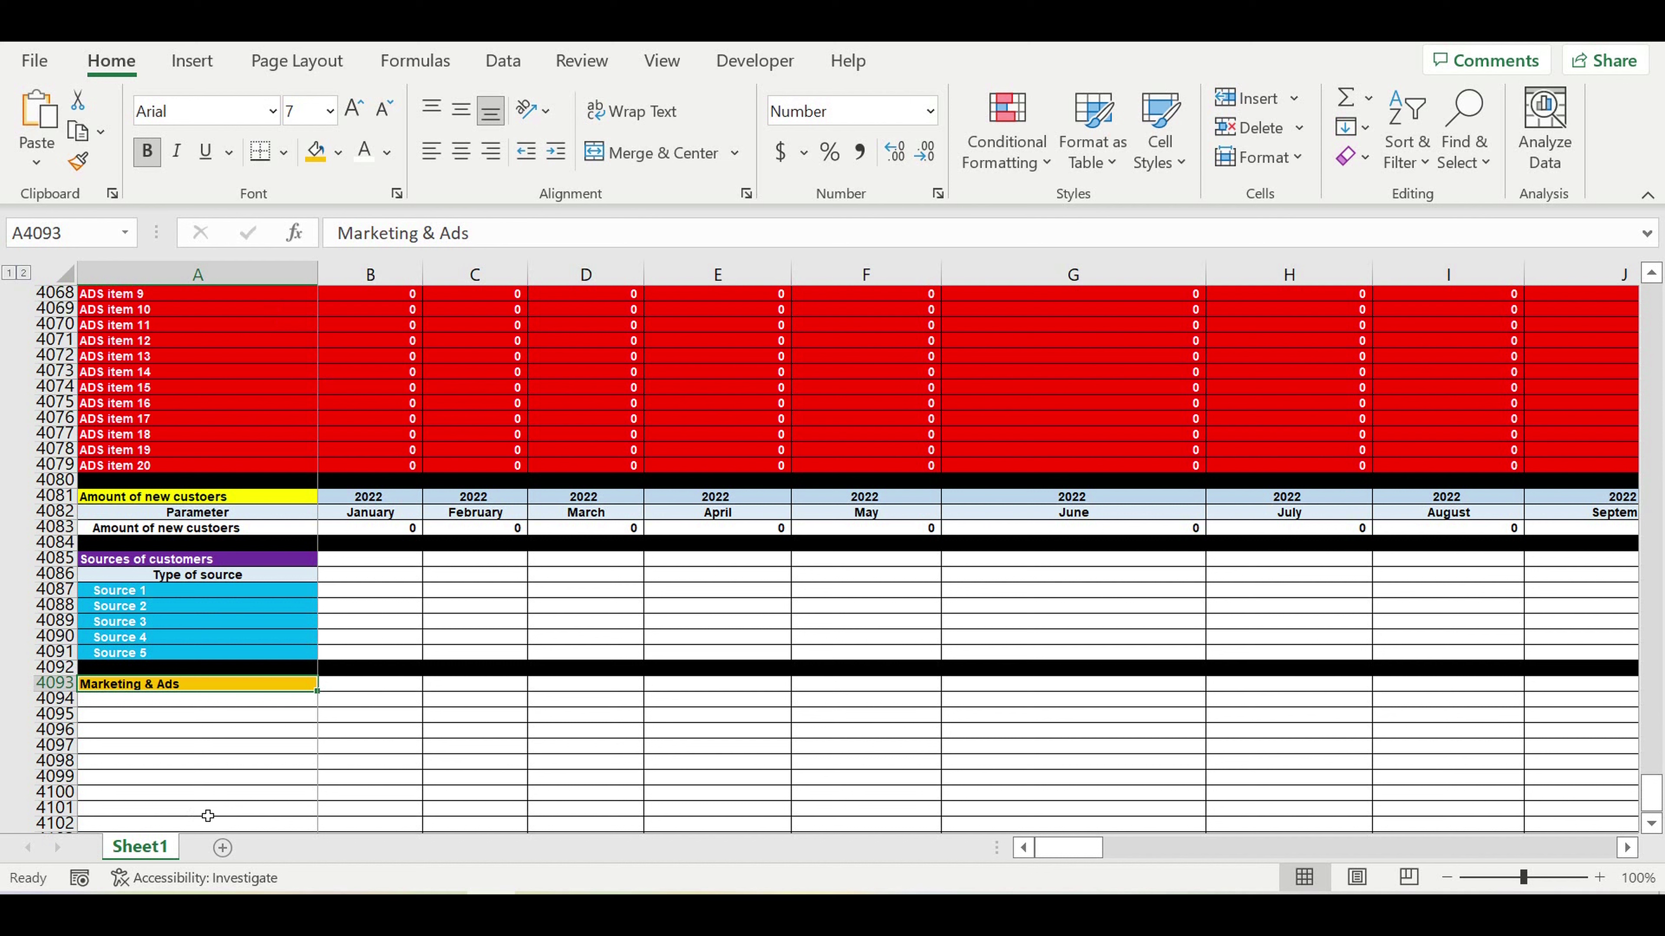
# Step: Enter "Months of operating the start of operating activity" in A4094 and autofit the width of column A
pyautogui.click(231, 743)
pyautogui.click(267, 698)
pyautogui.press('Down')
pyautogui.click(288, 699)
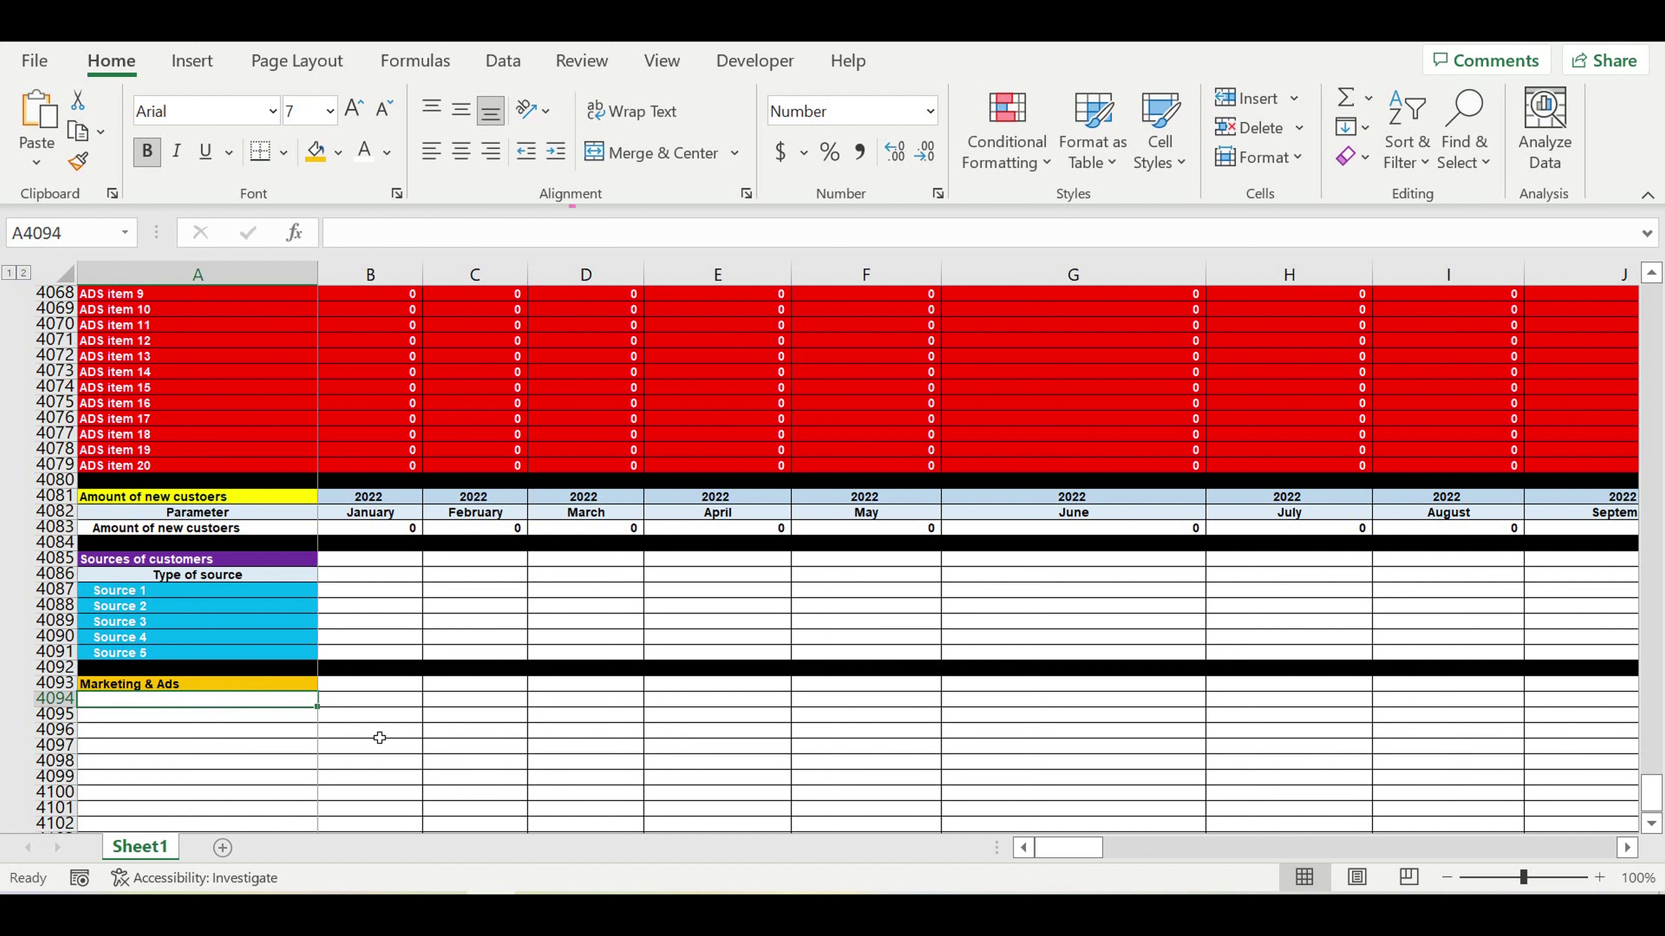
pyautogui.write('Months')
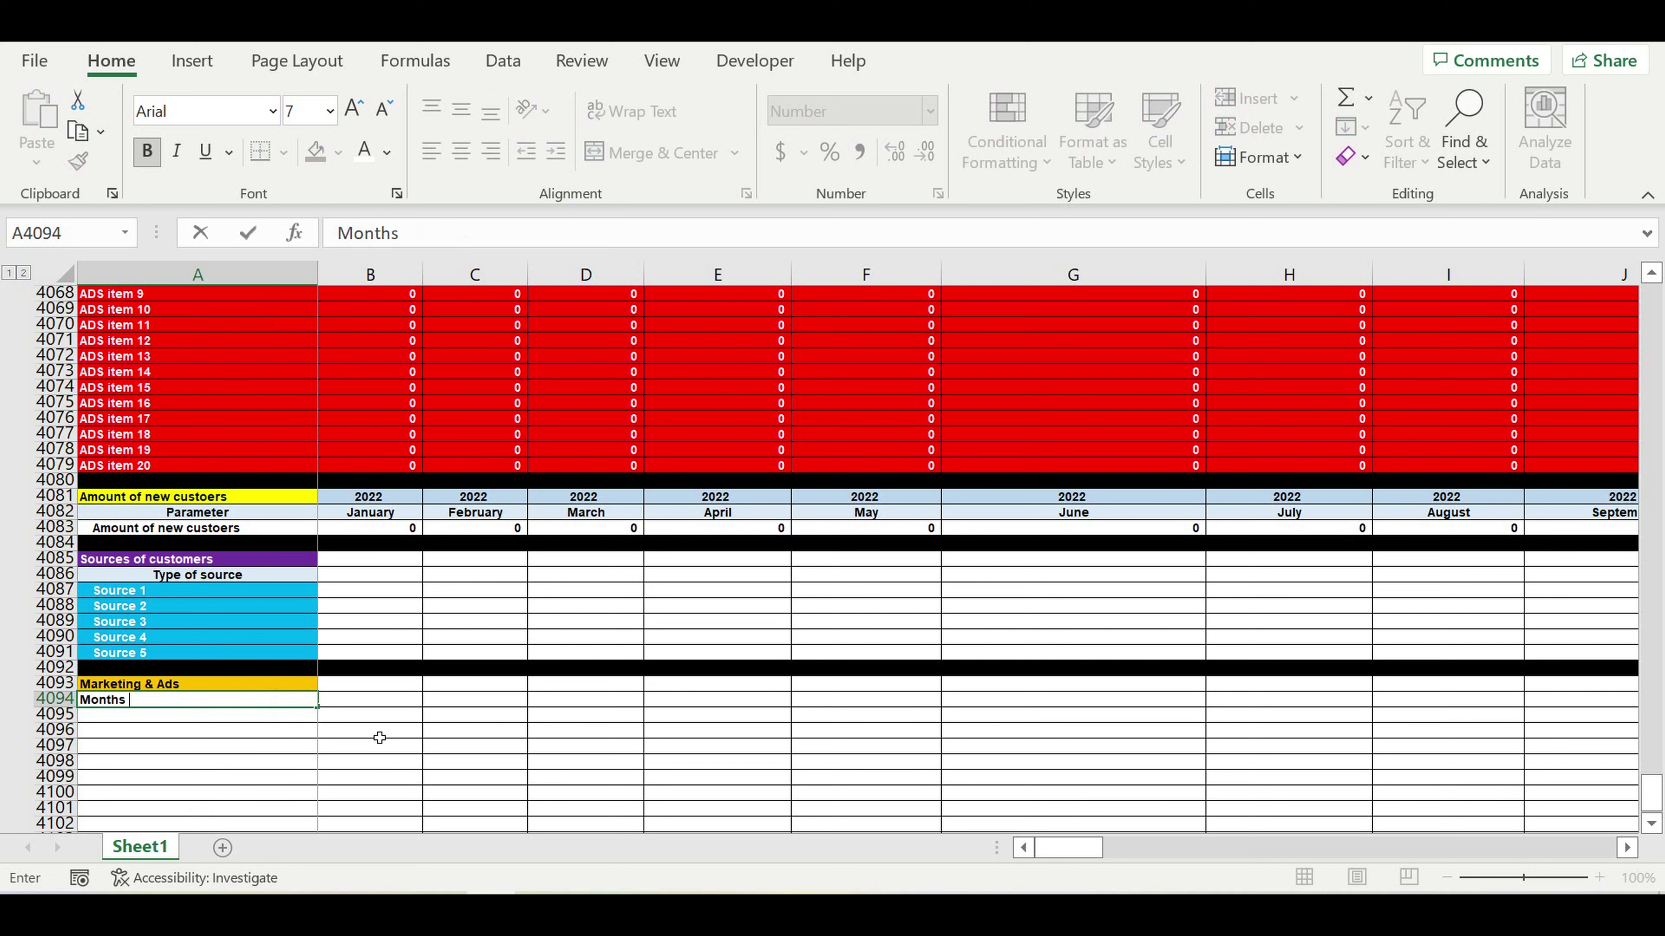
pyautogui.write(' of operating act')
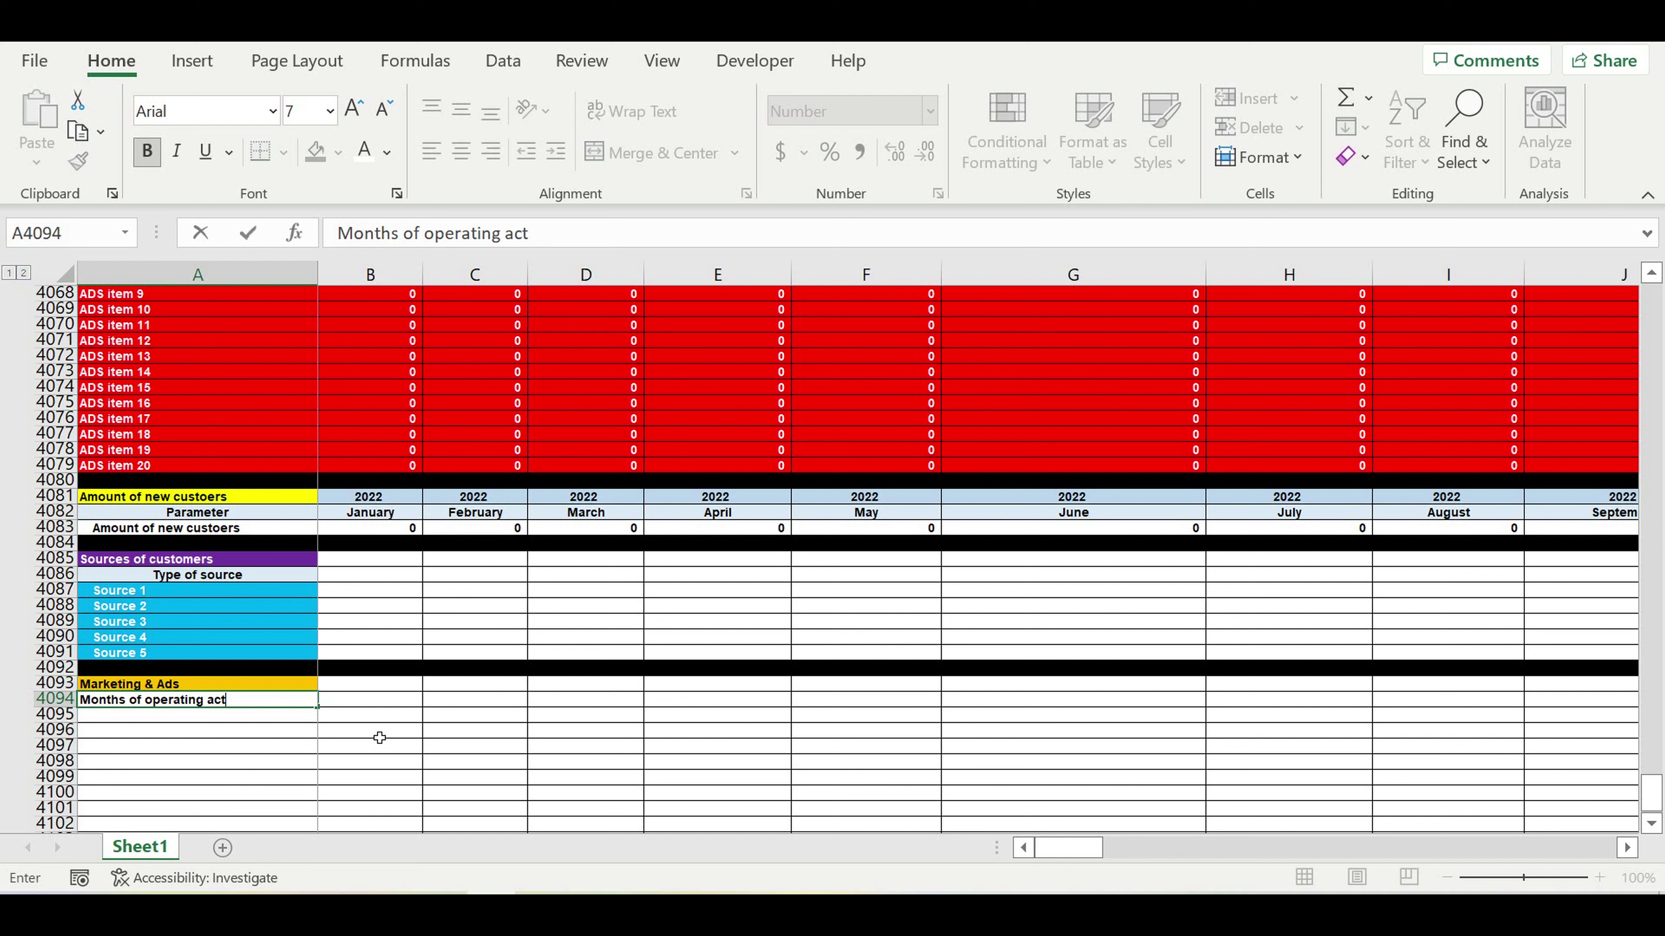
pyautogui.press('BackSpace')
pyautogui.press('BackSpace')
pyautogui.write('the ')
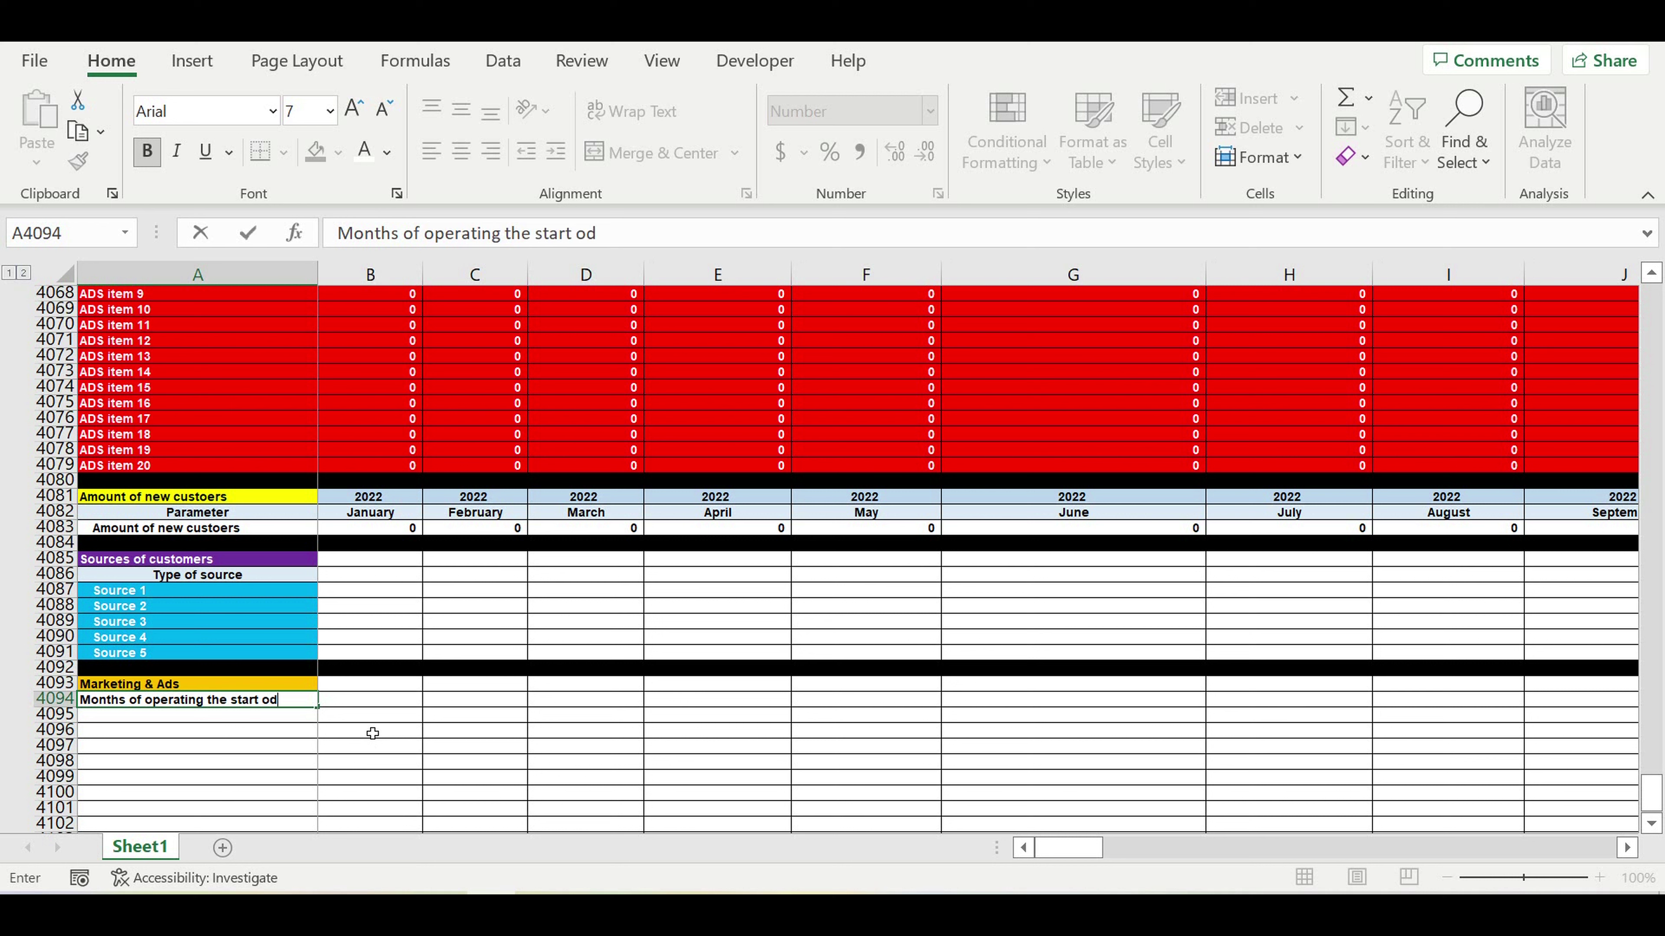
pyautogui.write('start of operat')
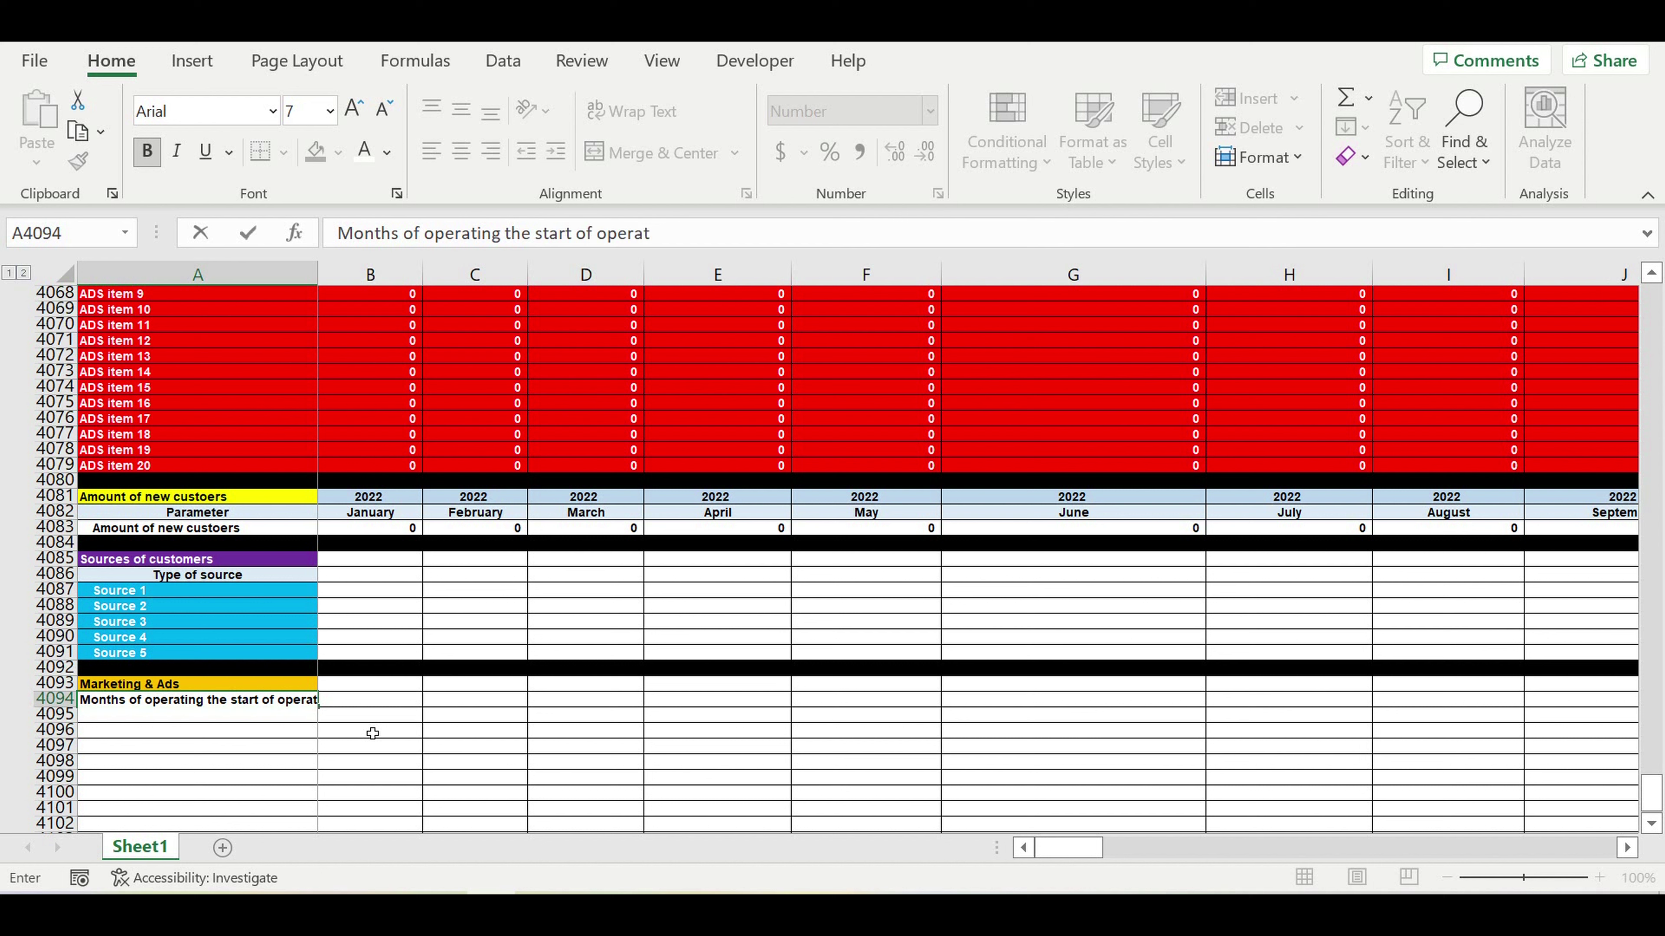
pyautogui.write('ing activity')
pyautogui.press('Return')
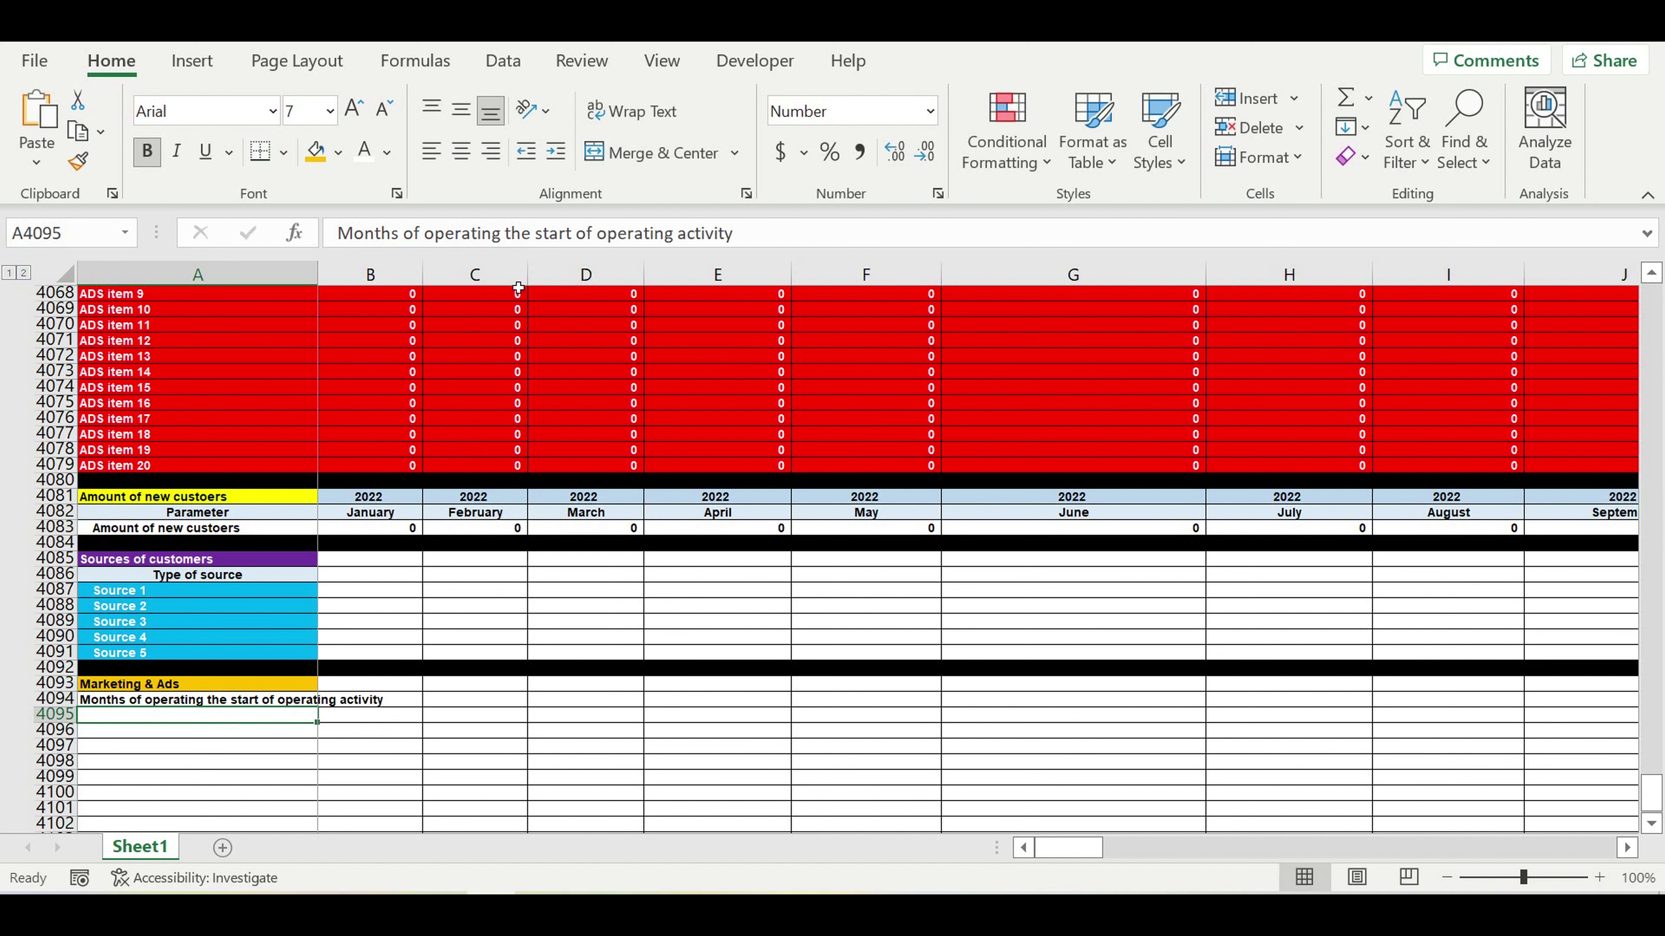
pyautogui.doubleClick(319, 287)
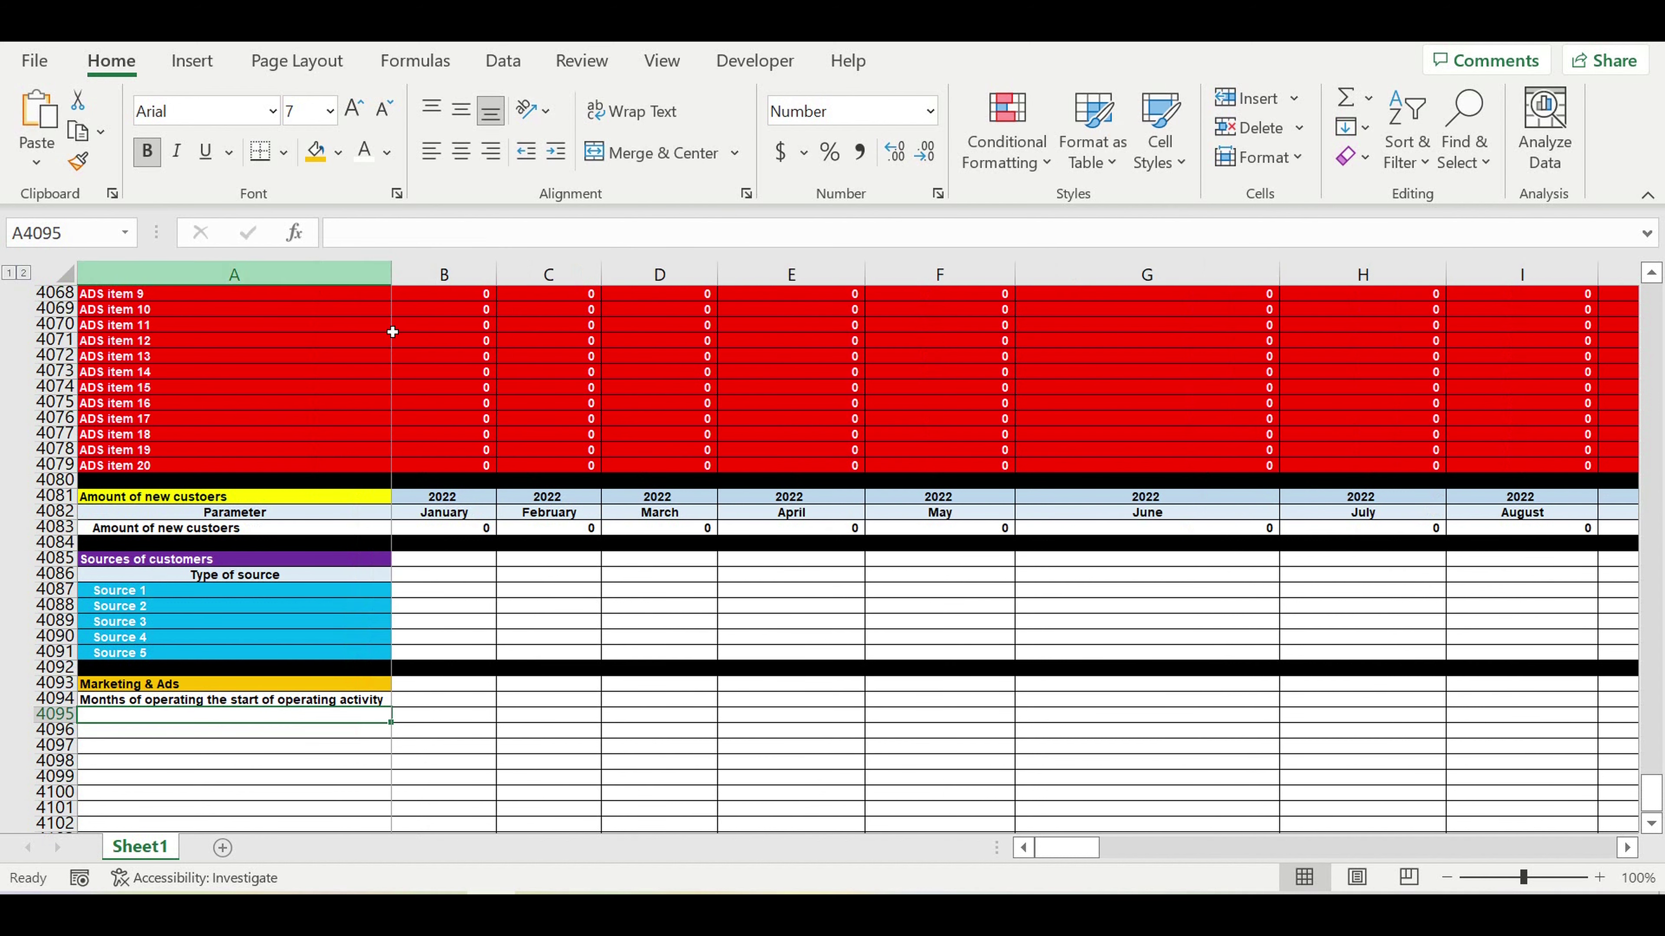
# Step: Reword the header in A4094 to "Months from the start of operating activity"
pyautogui.click(197, 746)
pyautogui.click(200, 700)
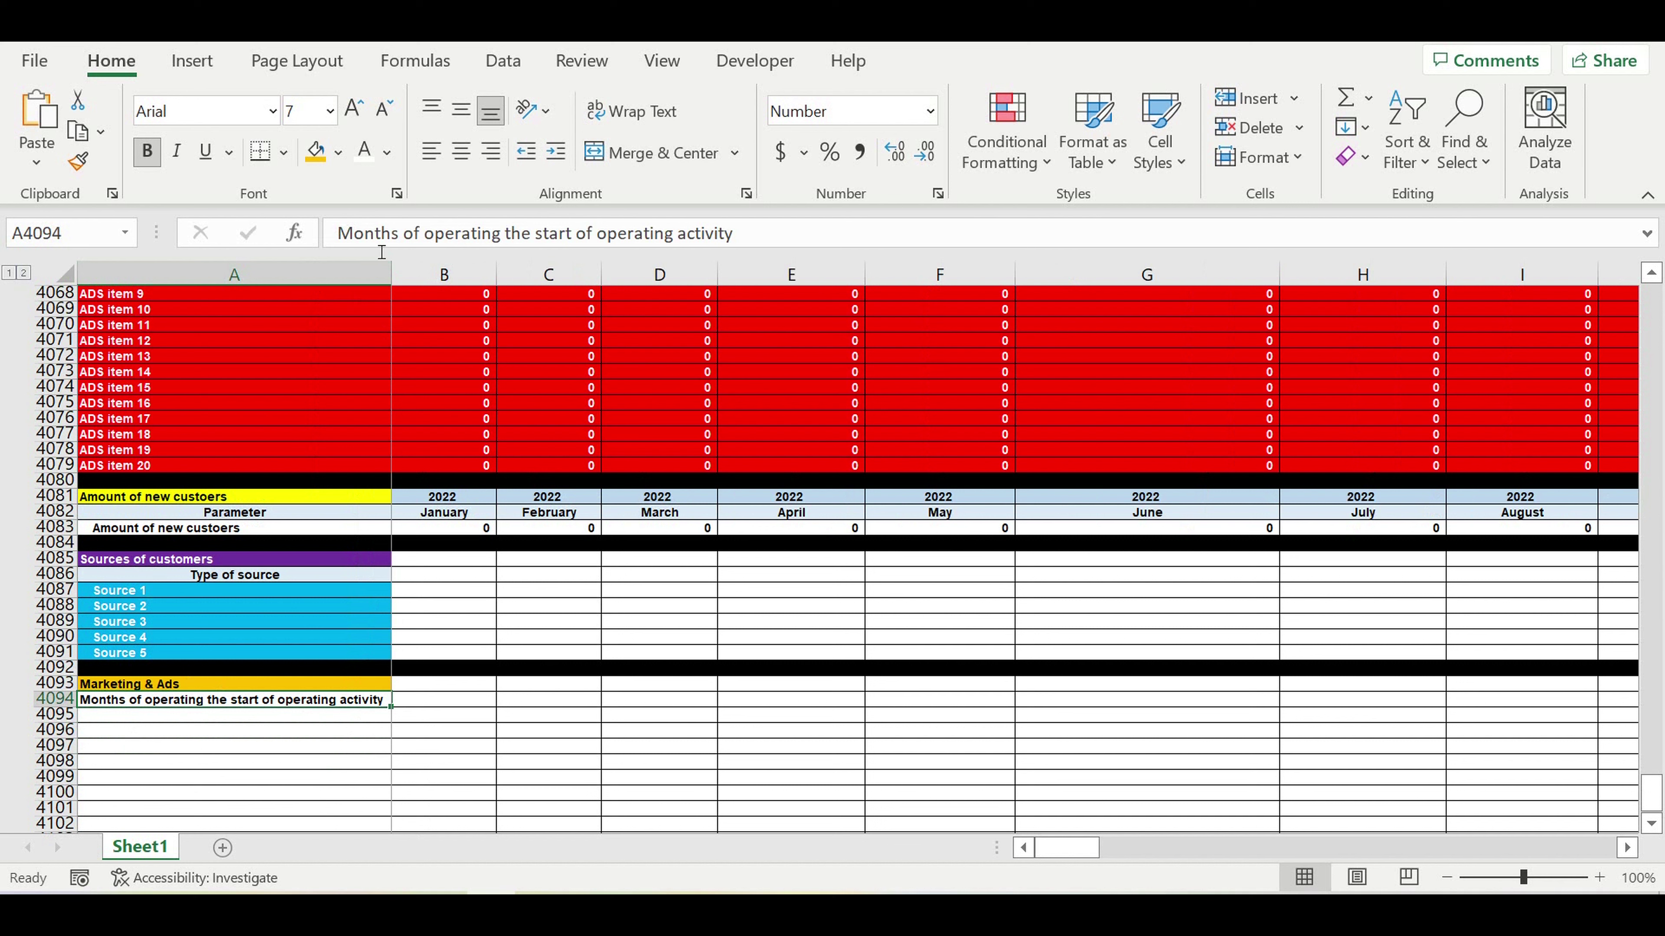
pyautogui.moveTo(403, 242); pyautogui.dragTo(508, 244)
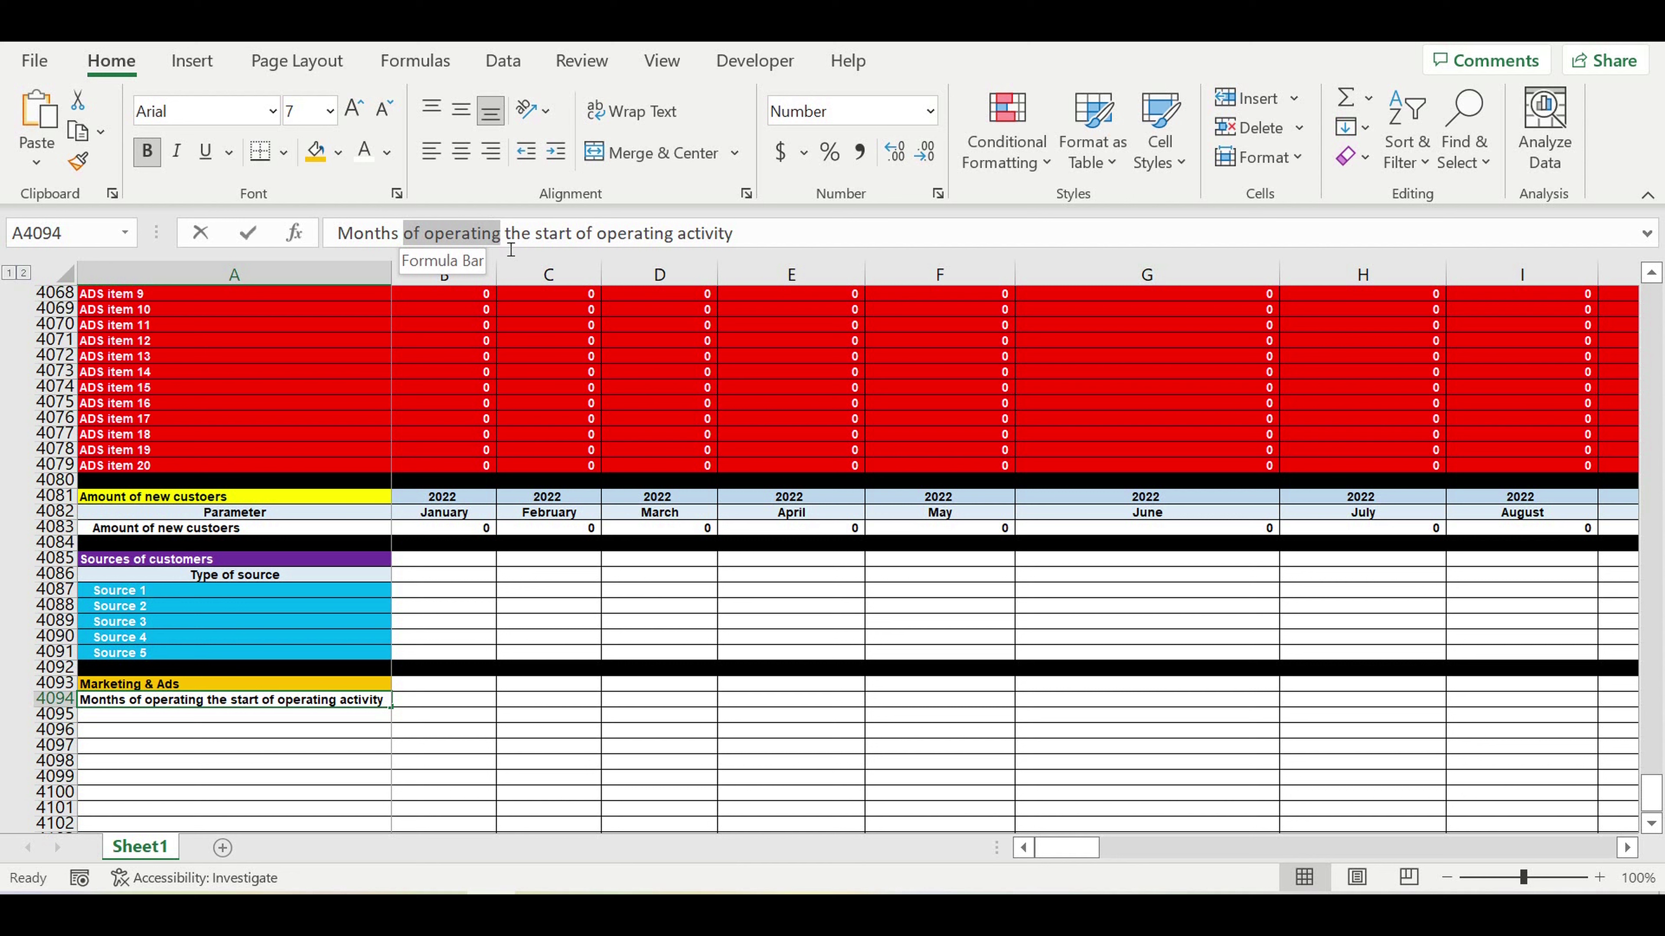
pyautogui.write('from')
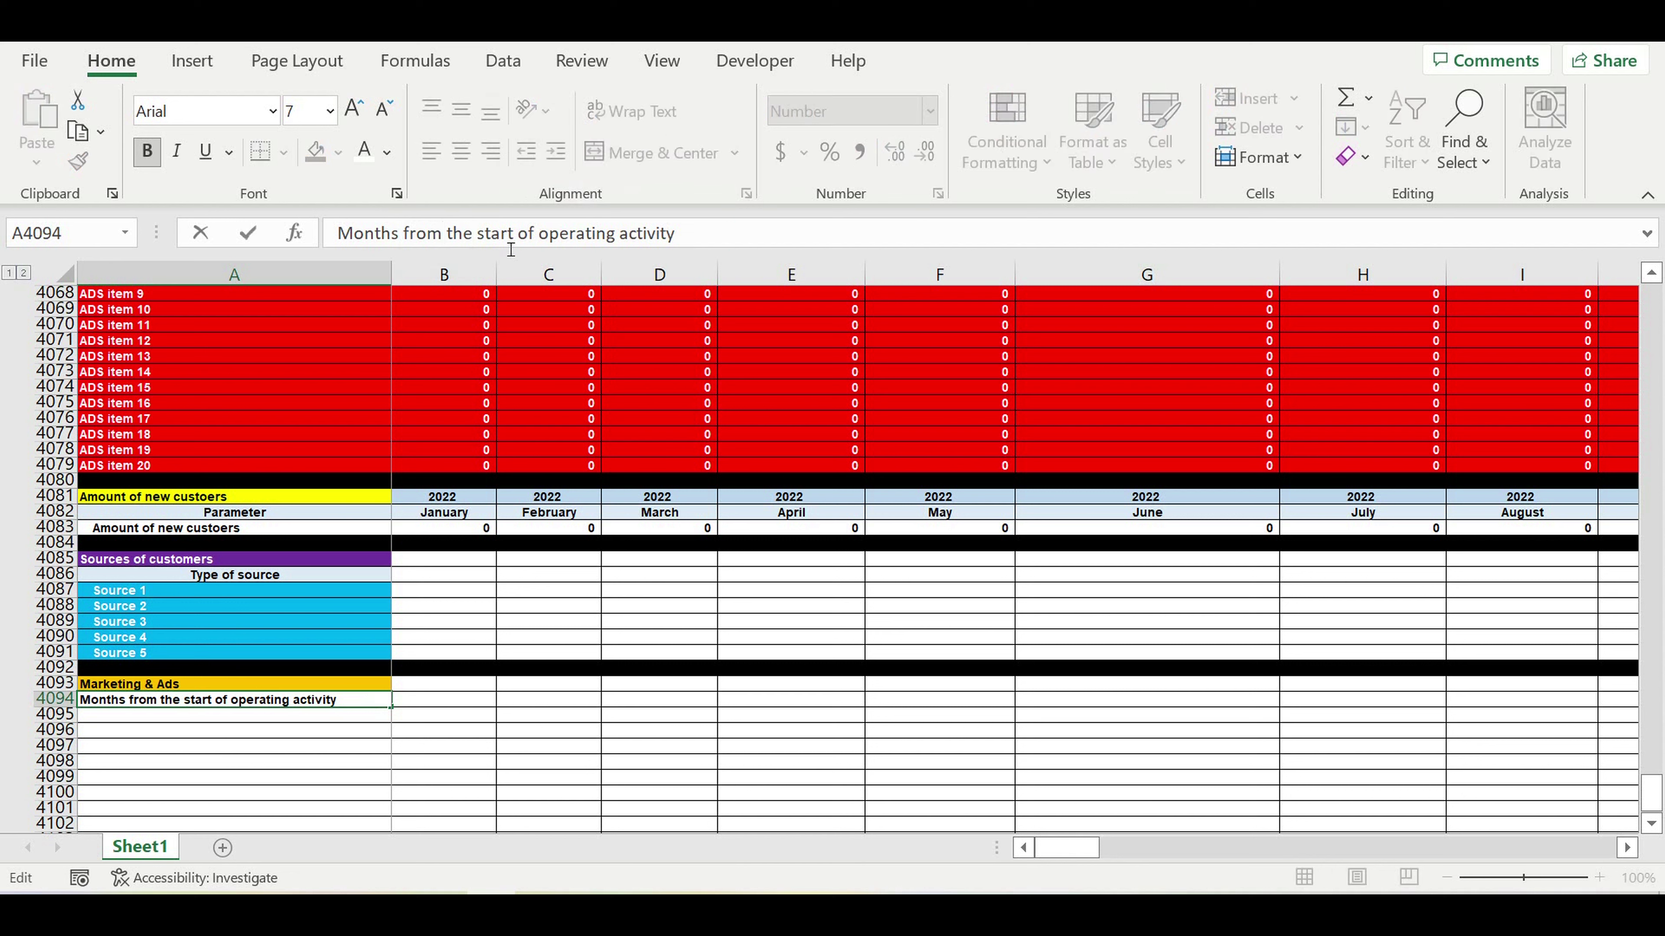
pyautogui.press('Return')
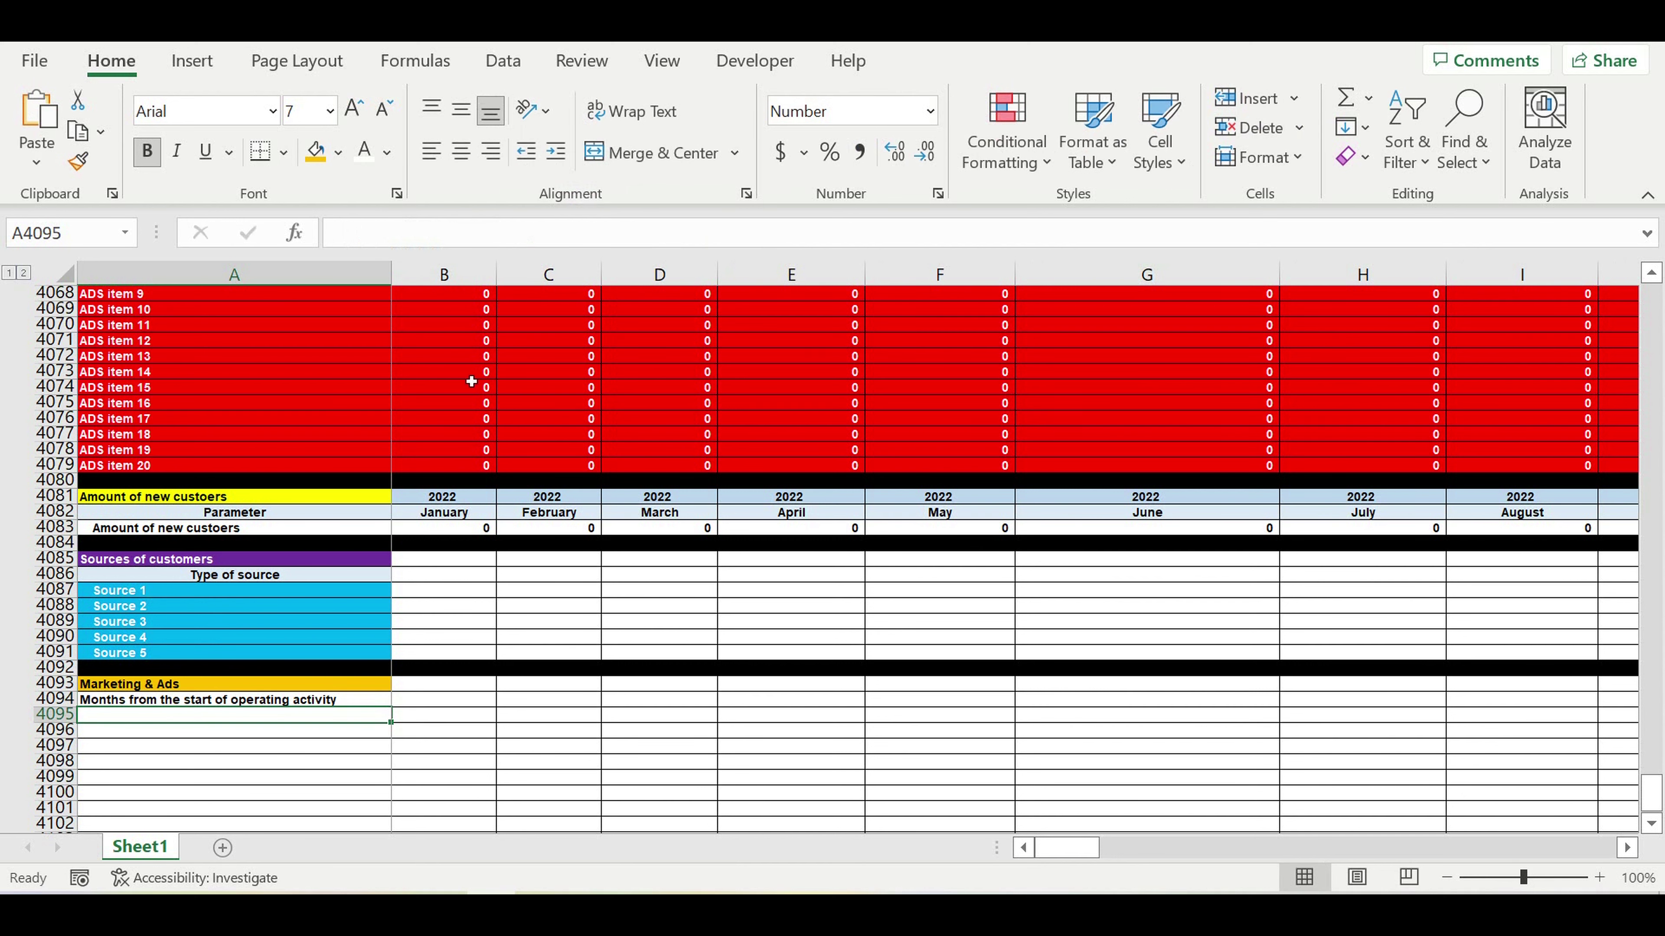
# Step: Give the months header in A4094 a light blue theme fill
pyautogui.click(256, 700)
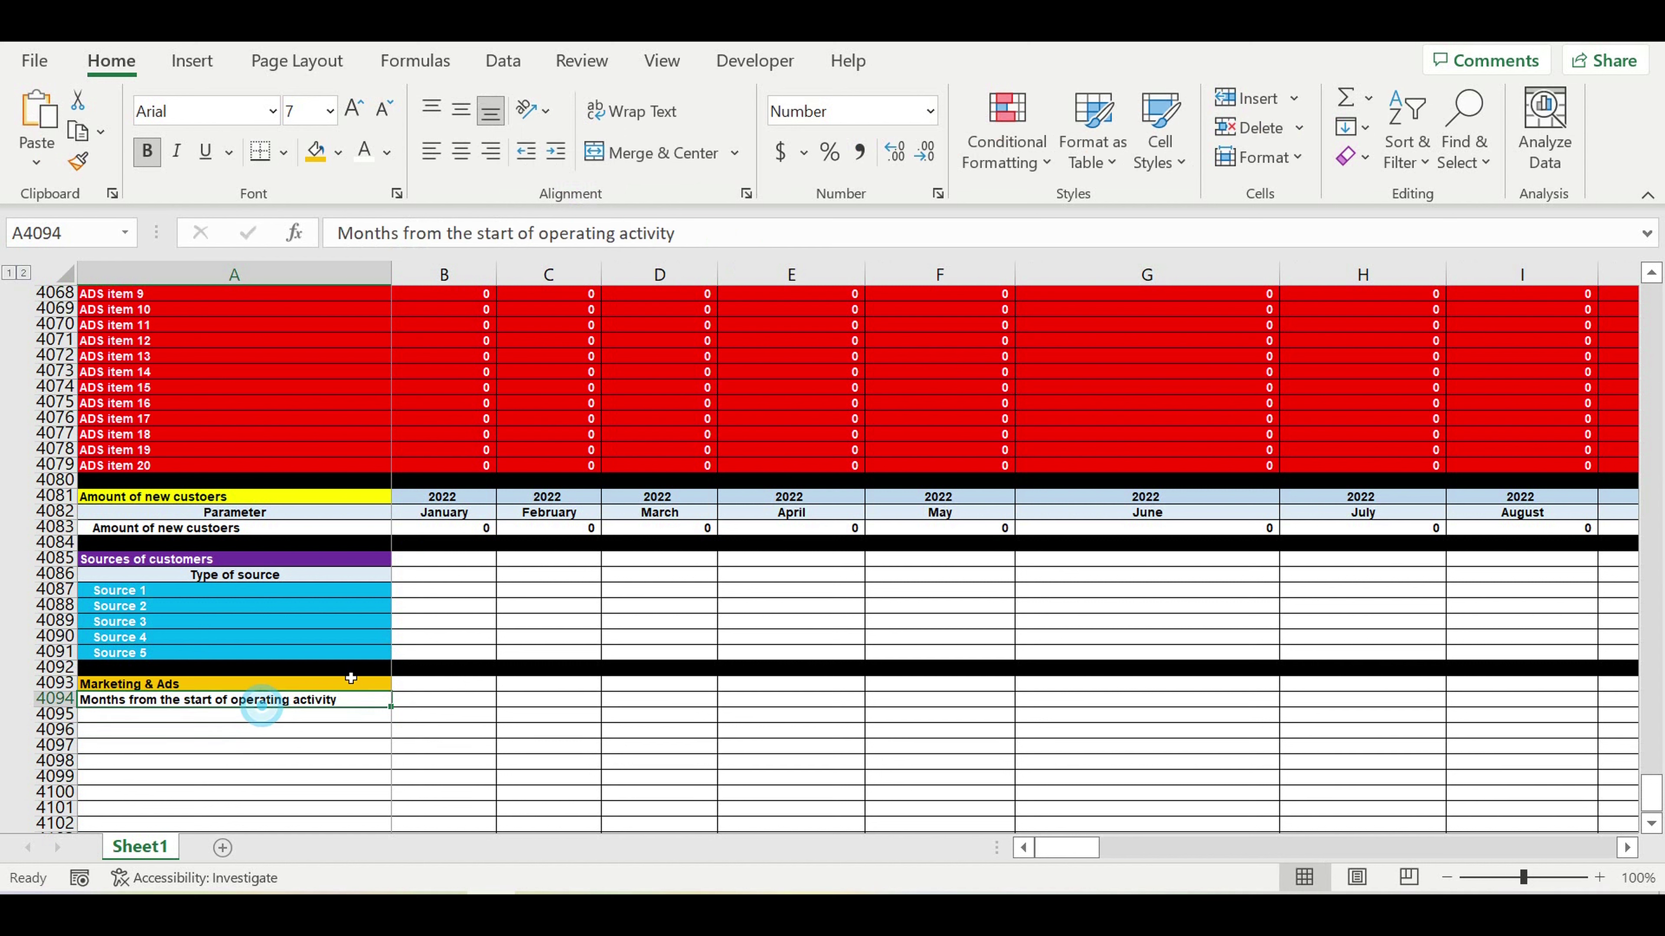
pyautogui.click(386, 152)
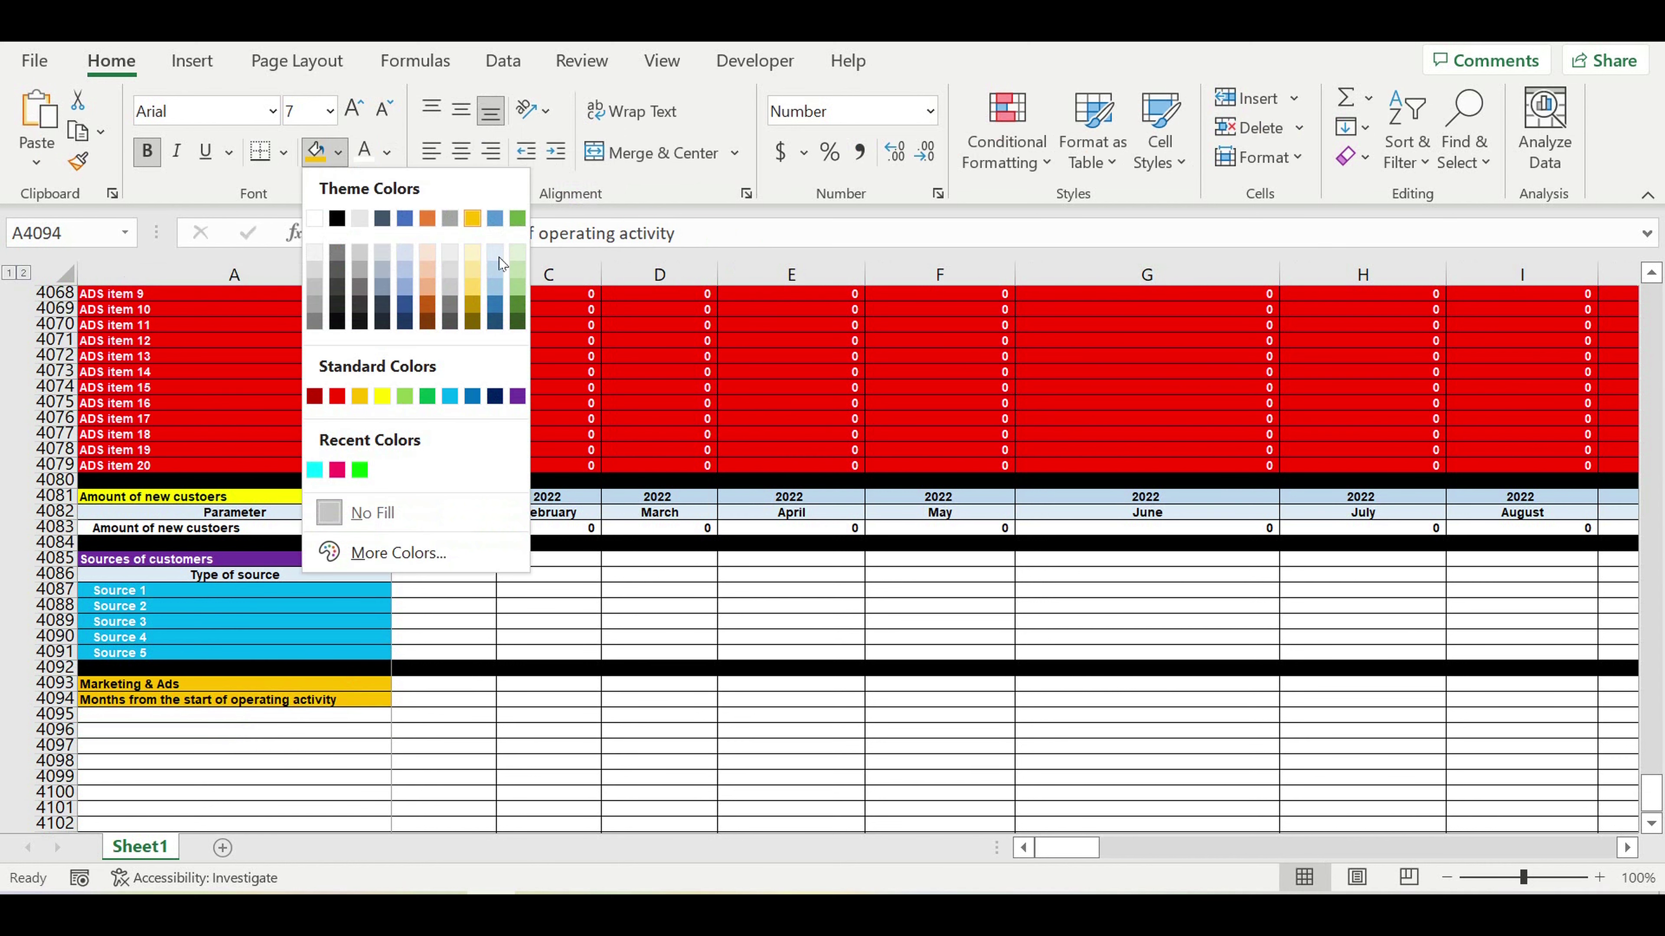
pyautogui.click(494, 262)
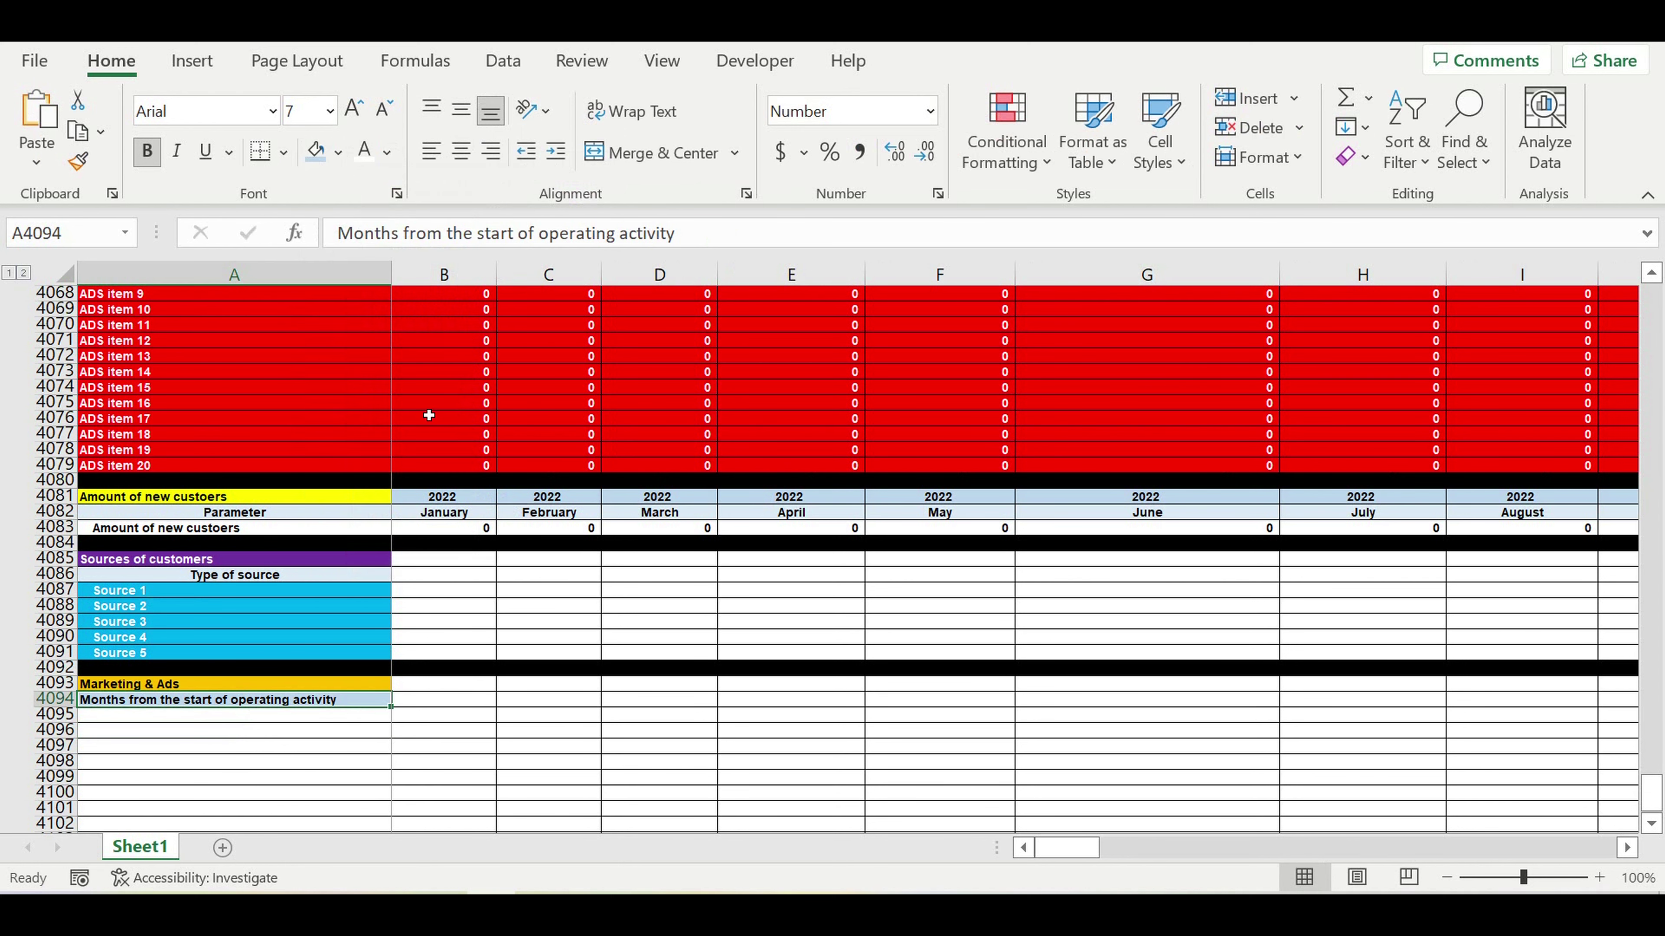
# Step: Start the month numbering with 1 in A4095 and the formula =A4095+1 in A4096
pyautogui.click(348, 715)
pyautogui.write('1')
pyautogui.press('Down')
pyautogui.press('Down')
pyautogui.press('Down')
pyautogui.click(358, 731)
pyautogui.write('=')
pyautogui.click(369, 716)
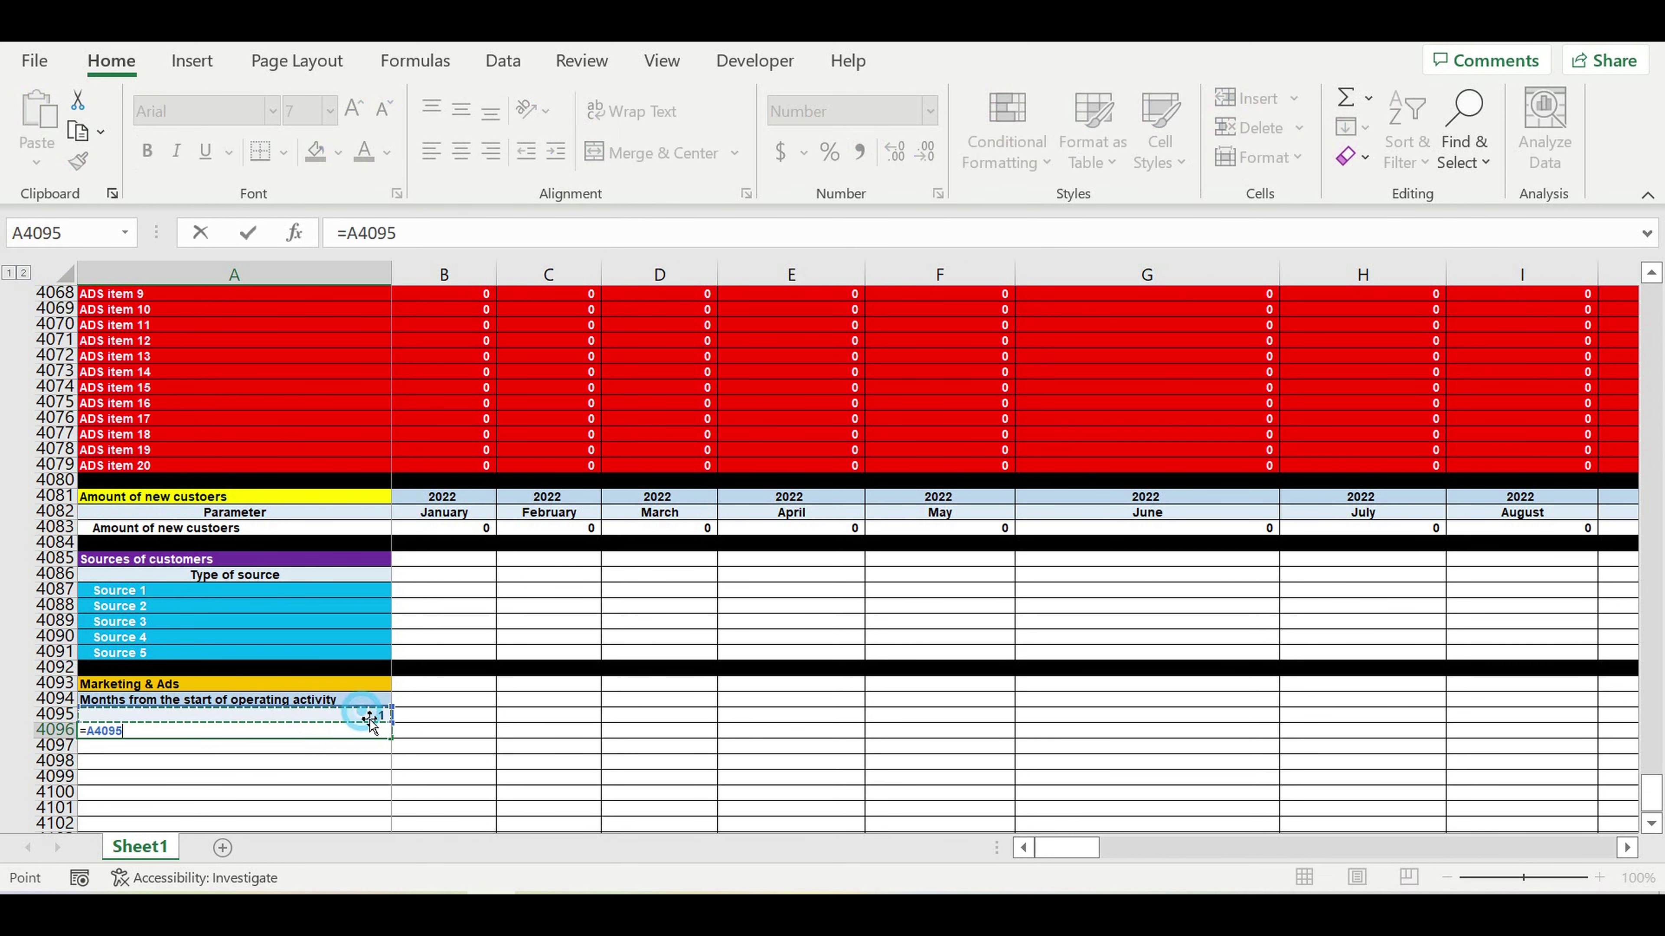
pyautogui.write('+')
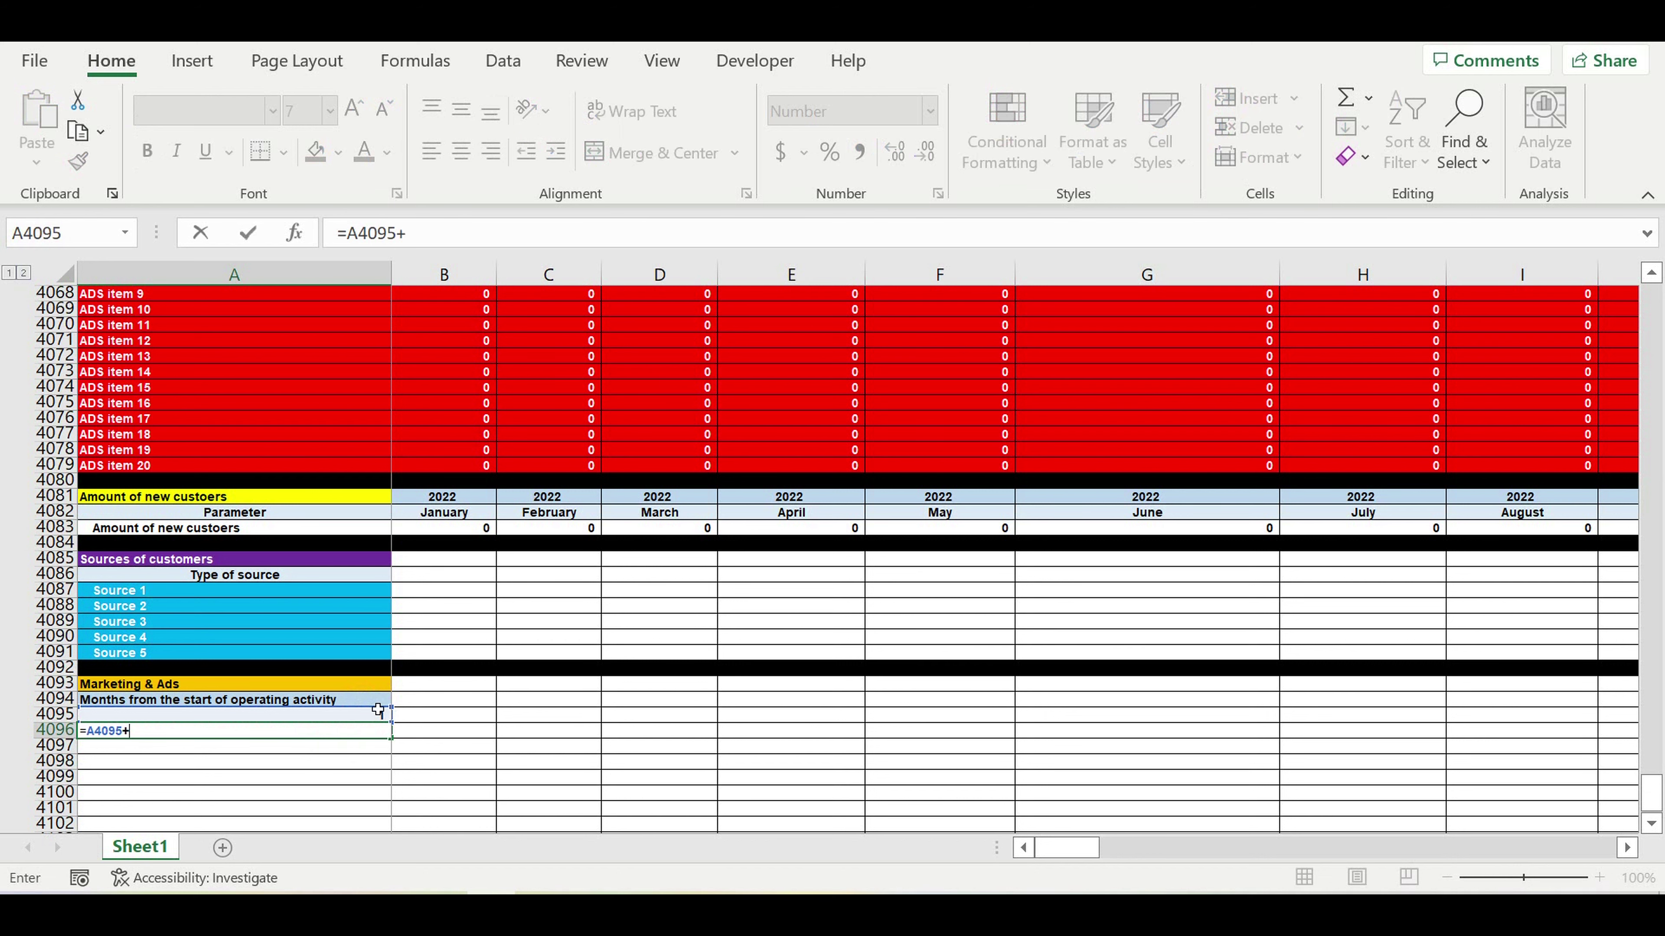
pyautogui.write('1')
pyautogui.press('Return')
# Step: Fill the month formula from A4096 down column A to row 4215
pyautogui.click(353, 732)
pyautogui.moveTo(389, 738)
pyautogui.mouseDown()
pyautogui.moveTo(387, 860)
pyautogui.moveTo(390, 744)
pyautogui.mouseUp()
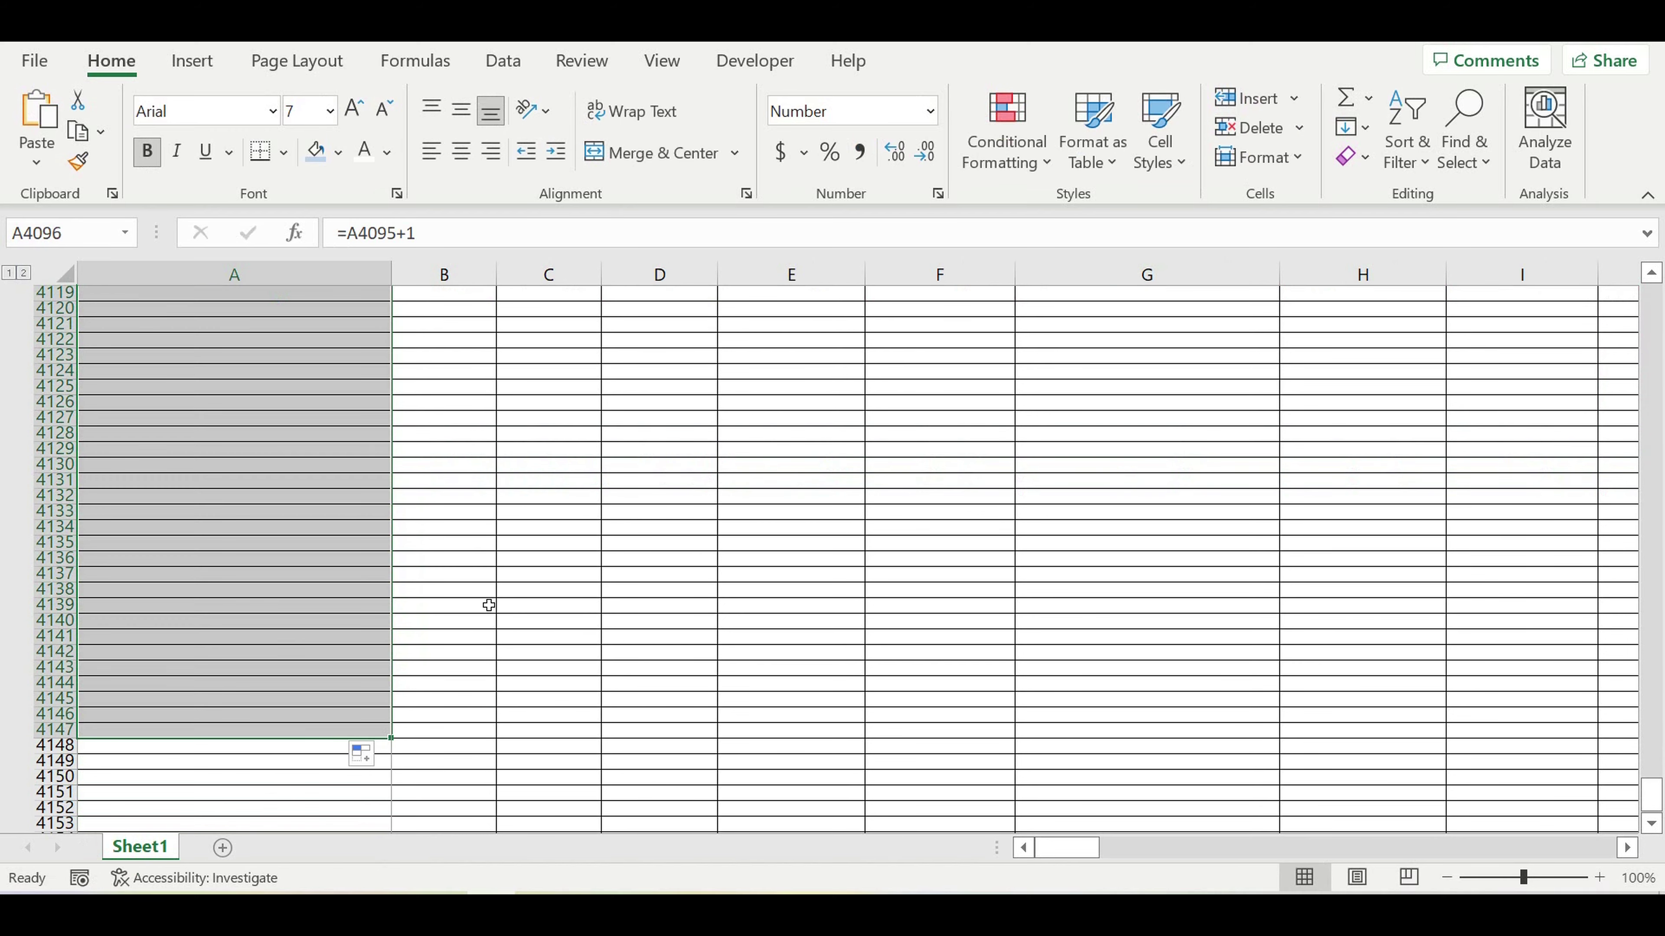
pyautogui.scroll(-4, 496, 602)
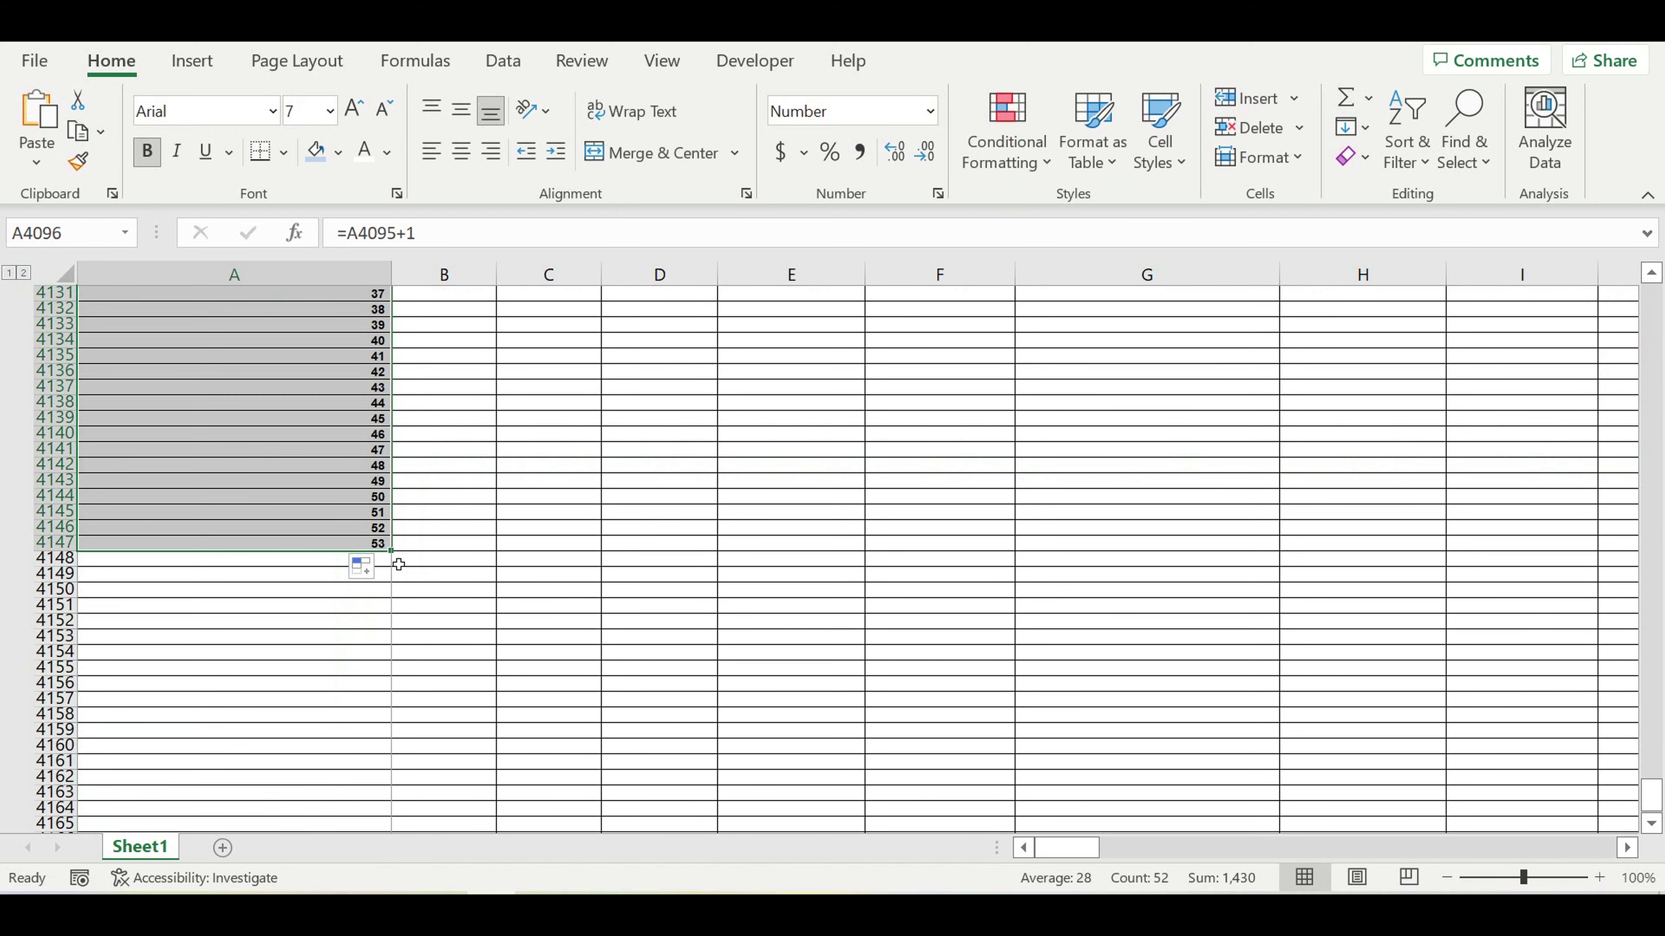
pyautogui.moveTo(395, 557); pyautogui.dragTo(381, 764)
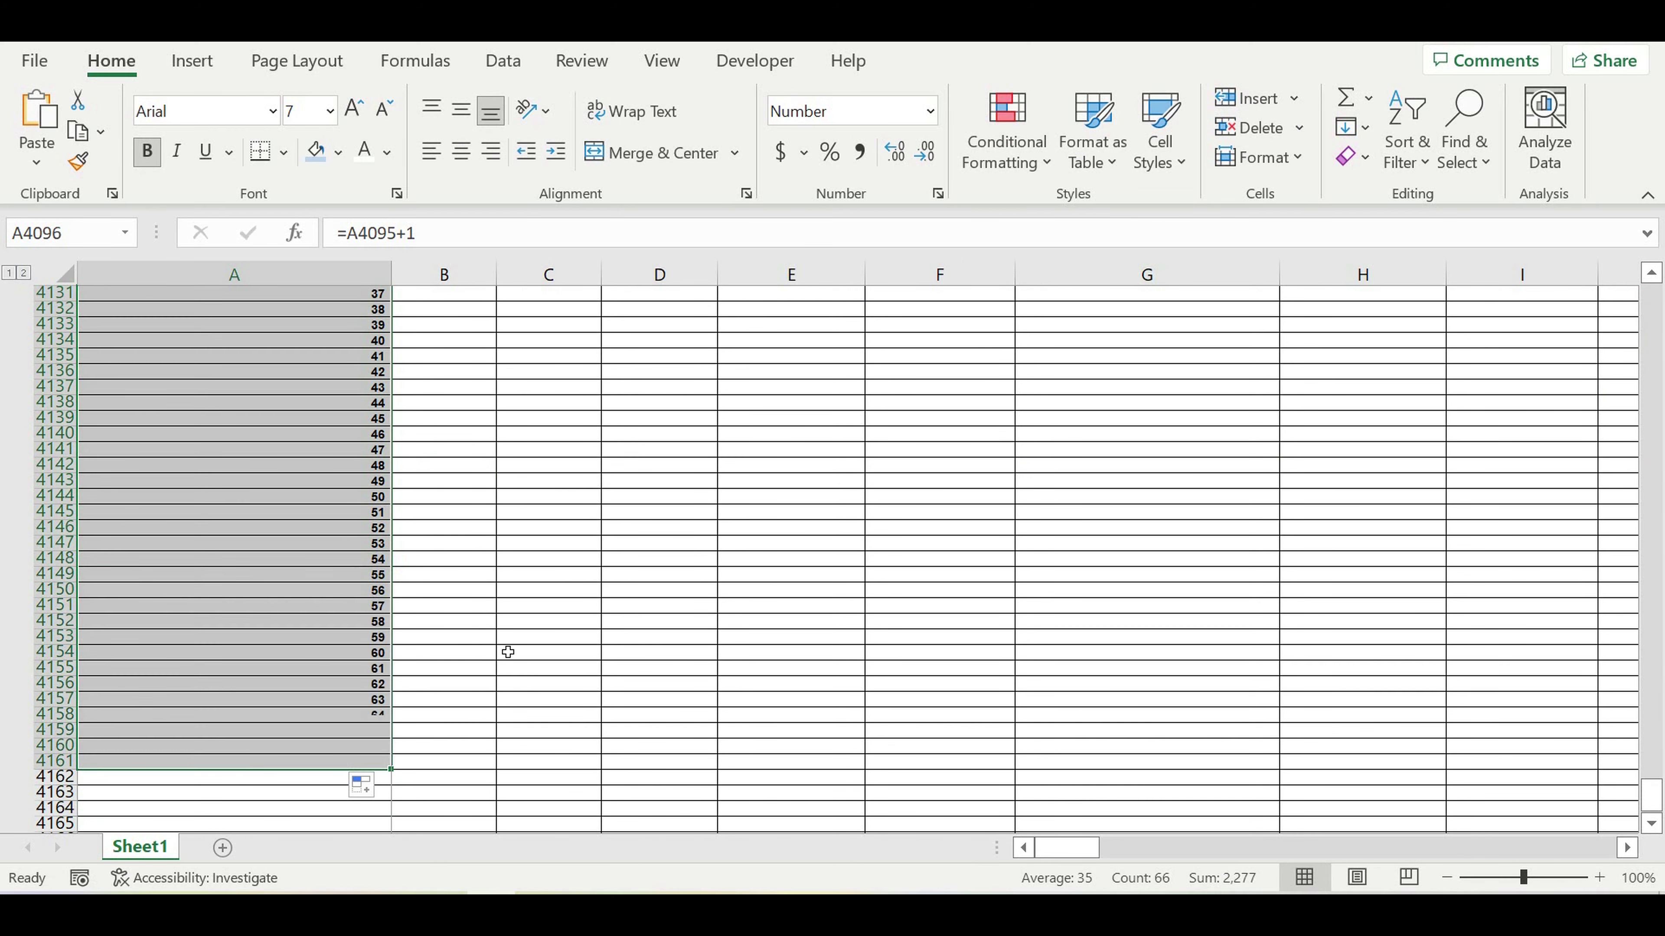
pyautogui.scroll(-3, 485, 629)
pyautogui.moveTo(391, 629); pyautogui.dragTo(383, 825)
pyautogui.scroll(-2, 512, 613)
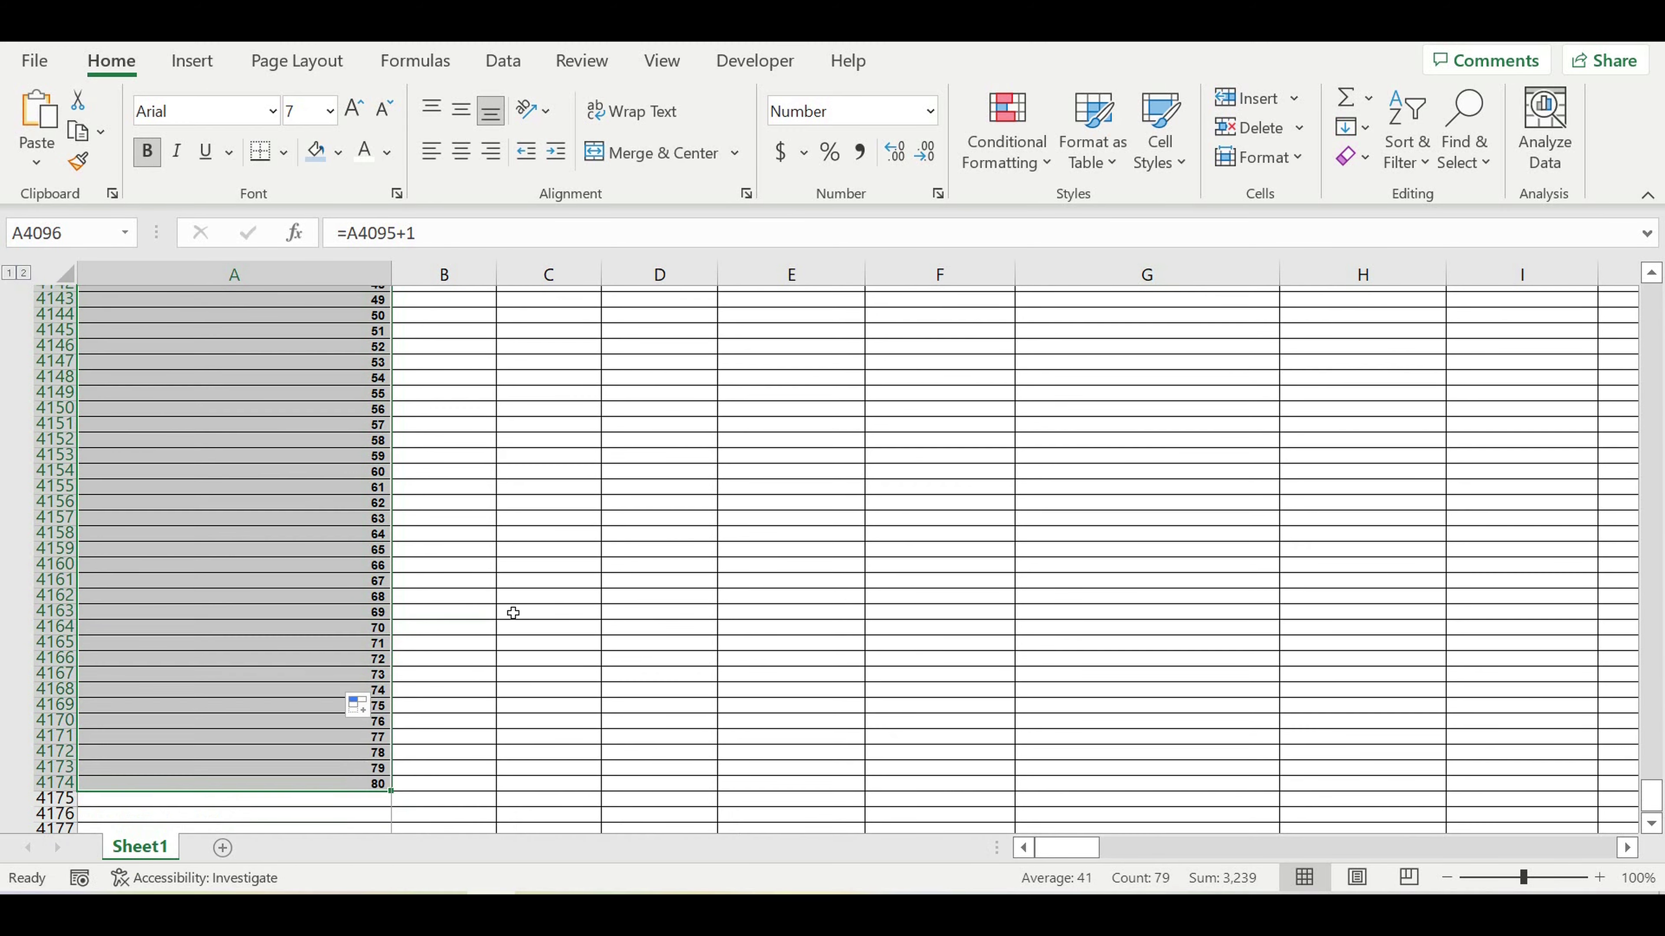
pyautogui.scroll(-2, 489, 652)
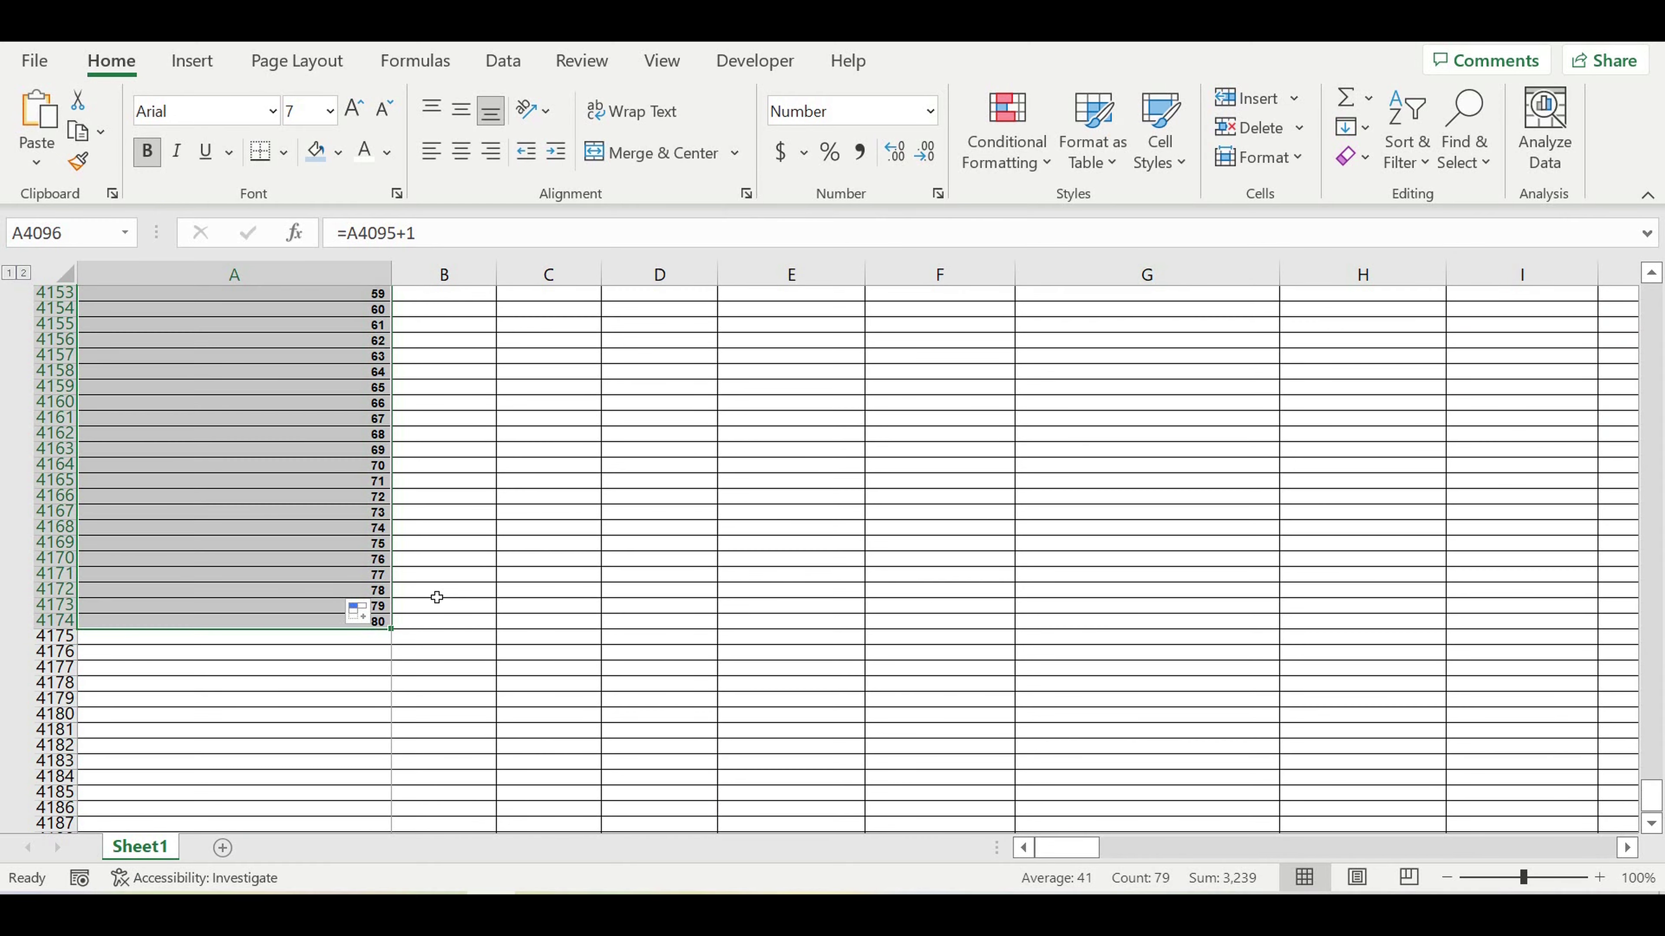
pyautogui.moveTo(399, 636); pyautogui.dragTo(530, 639)
pyautogui.scroll(-5, 530, 640)
pyautogui.moveTo(390, 556); pyautogui.dragTo(485, 669)
pyautogui.scroll(-2, 498, 639)
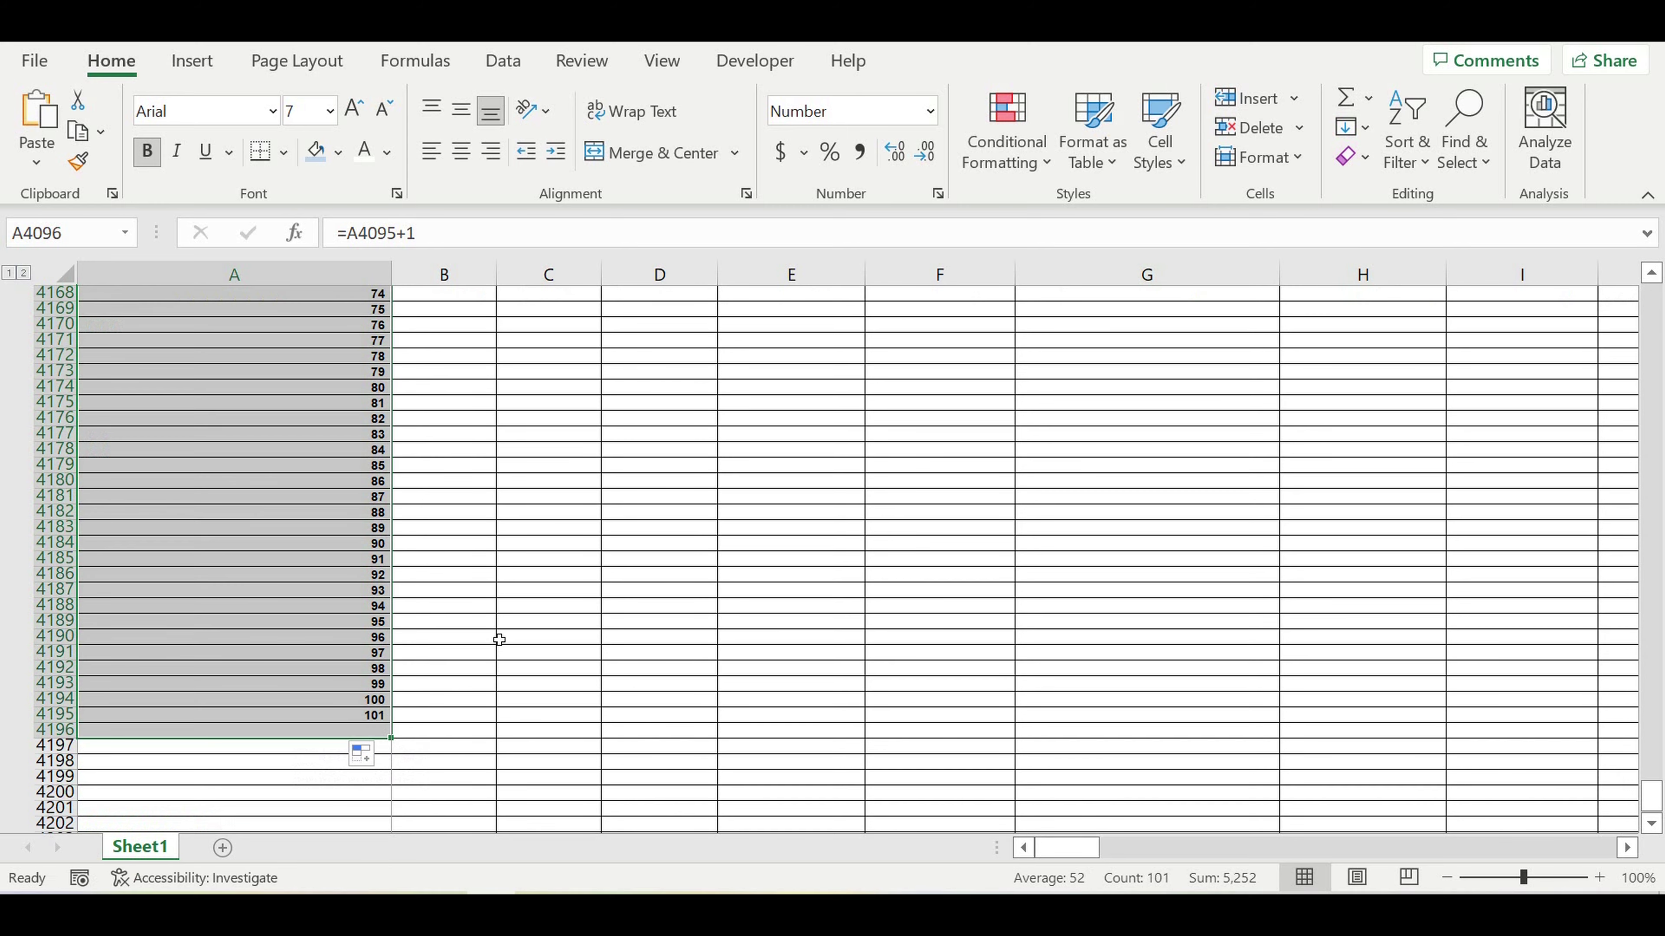
pyautogui.scroll(-2, 498, 639)
pyautogui.moveTo(392, 553); pyautogui.dragTo(392, 820)
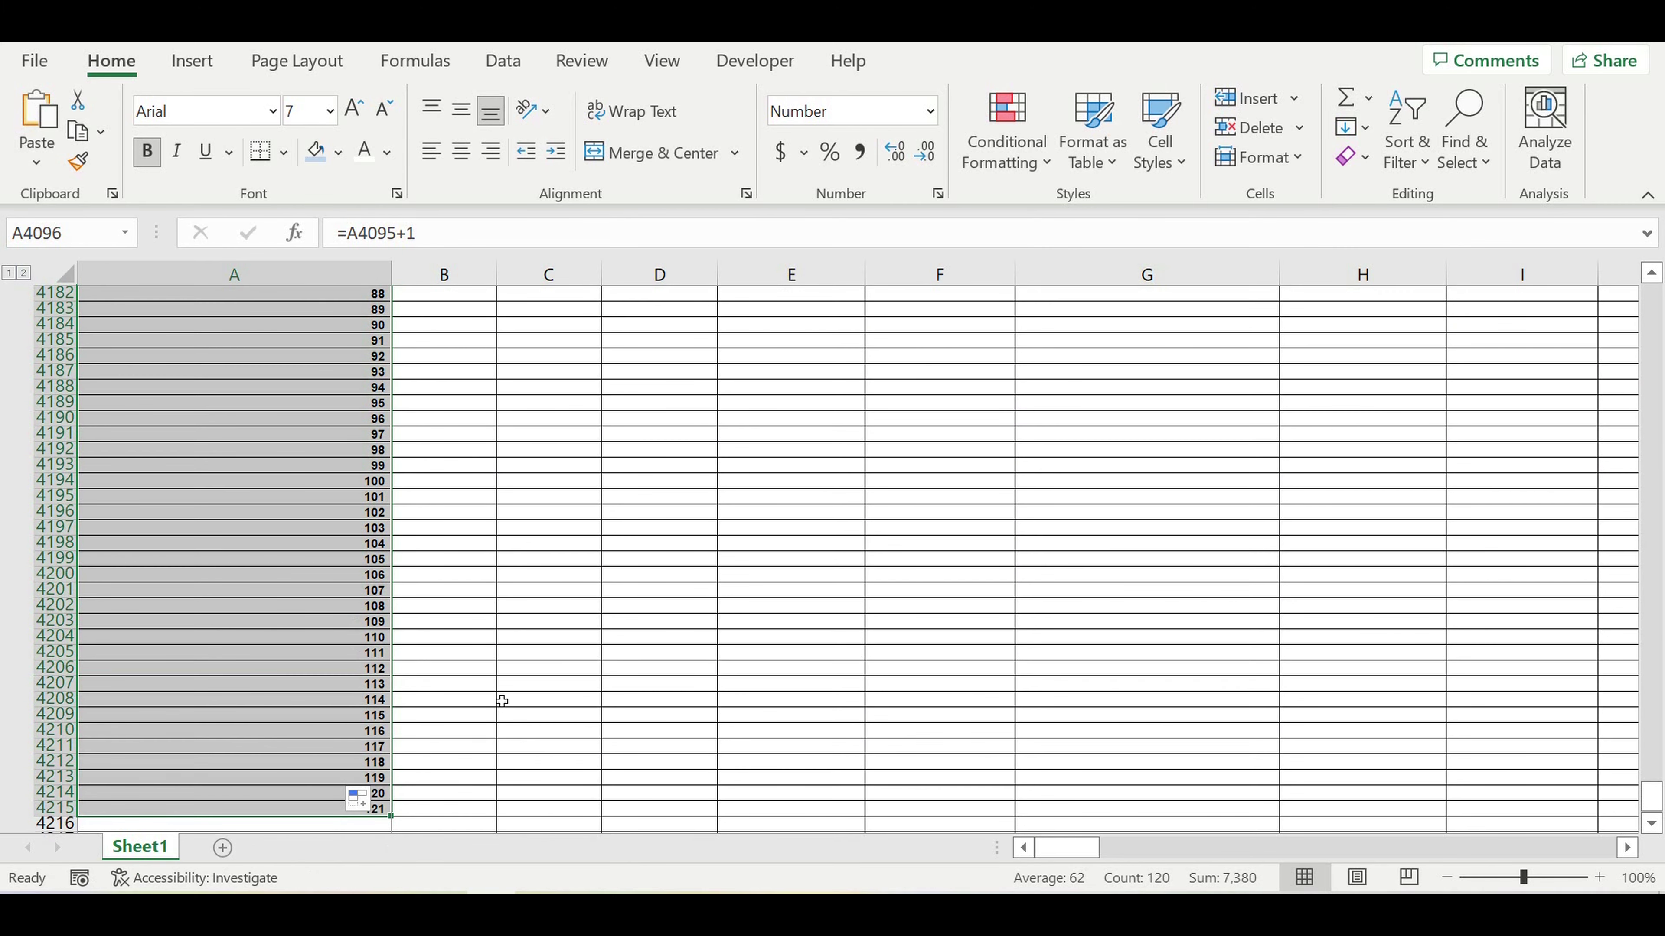
# Step: Clear the surplus month number in A4215 so the numbering ends at 120
pyautogui.scroll(-1, 502, 701)
pyautogui.click(260, 762)
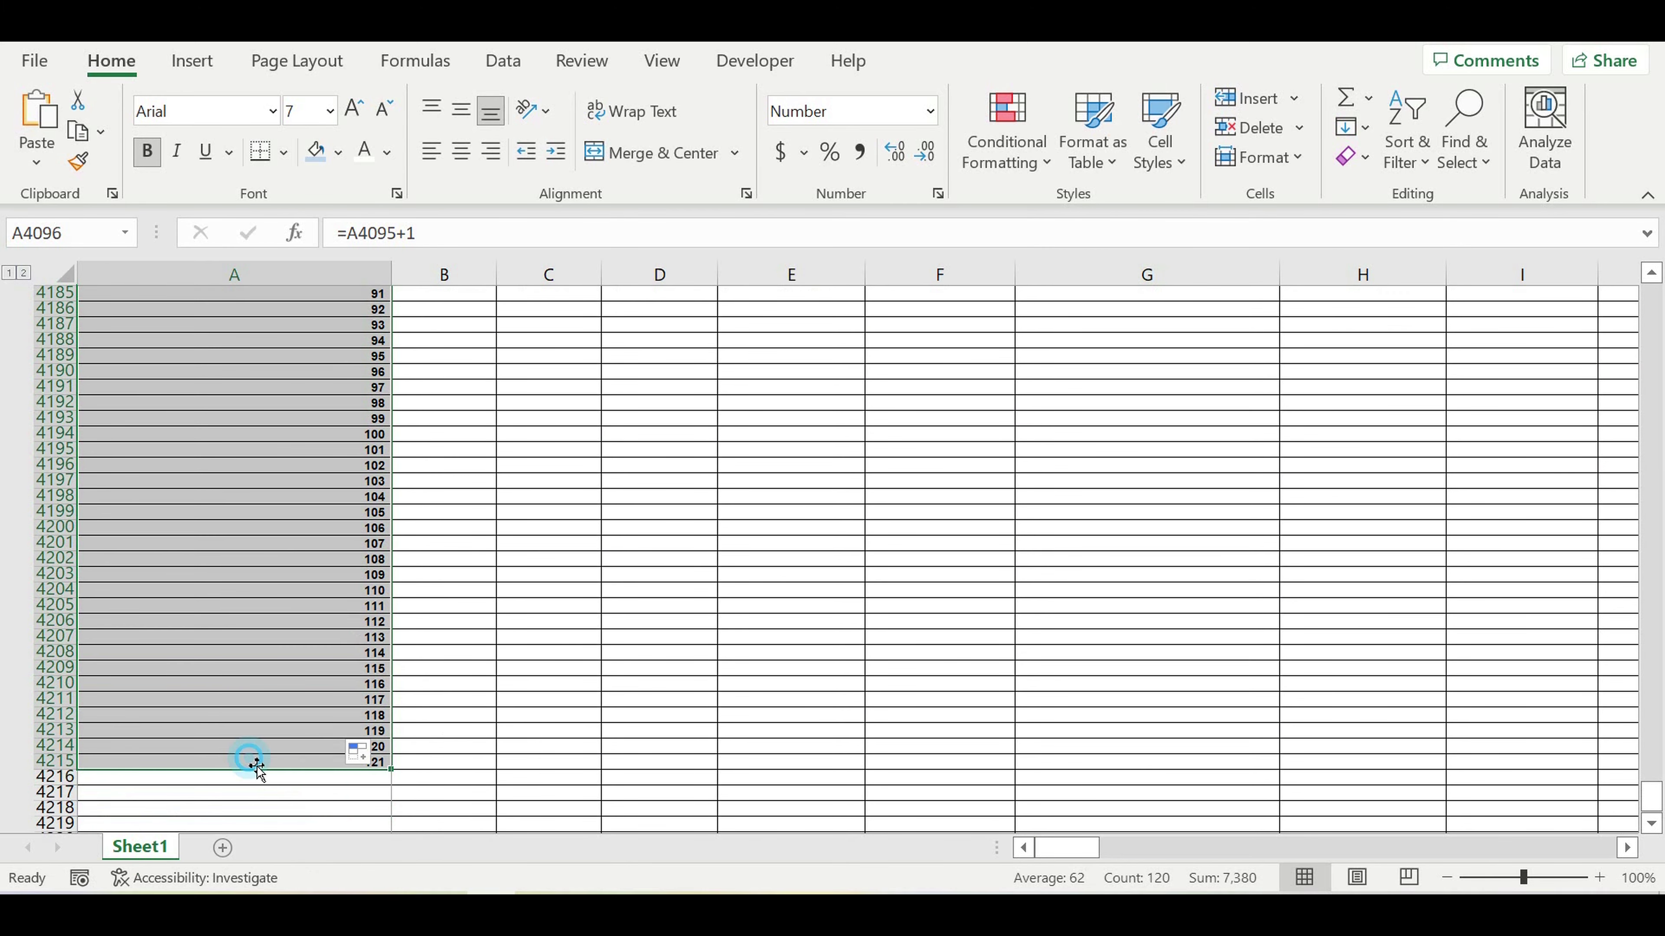
pyautogui.press('Delete')
pyautogui.click(518, 716)
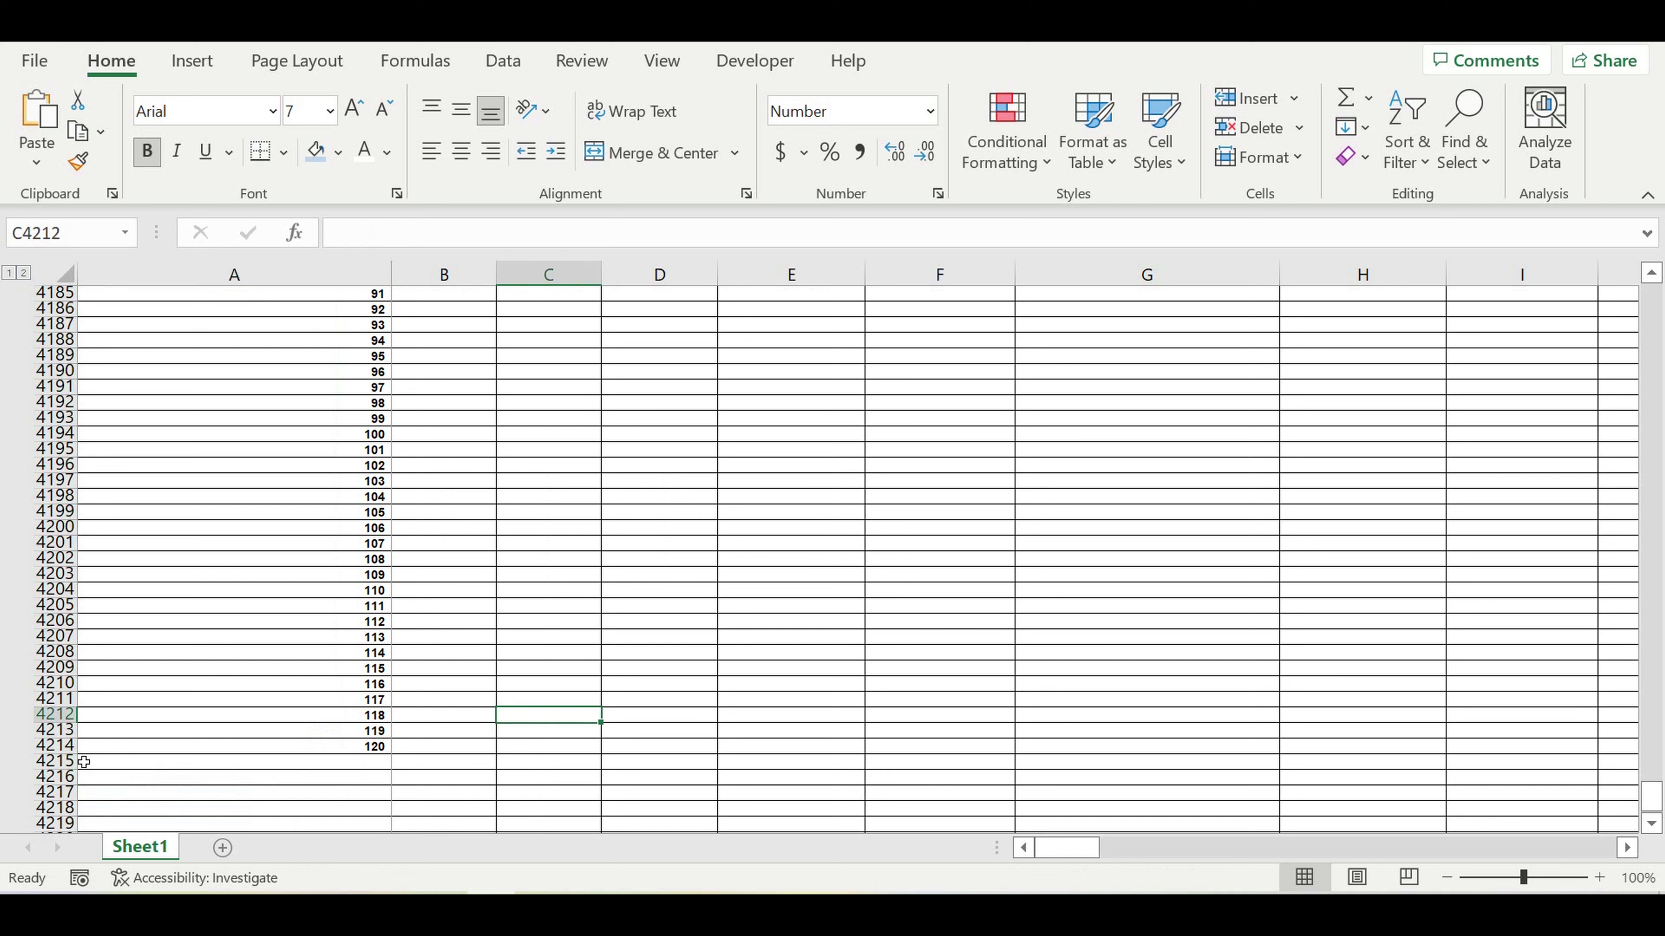
# Step: Fill row 4215, directly below month 120, with black as a section divider
pyautogui.click(56, 762)
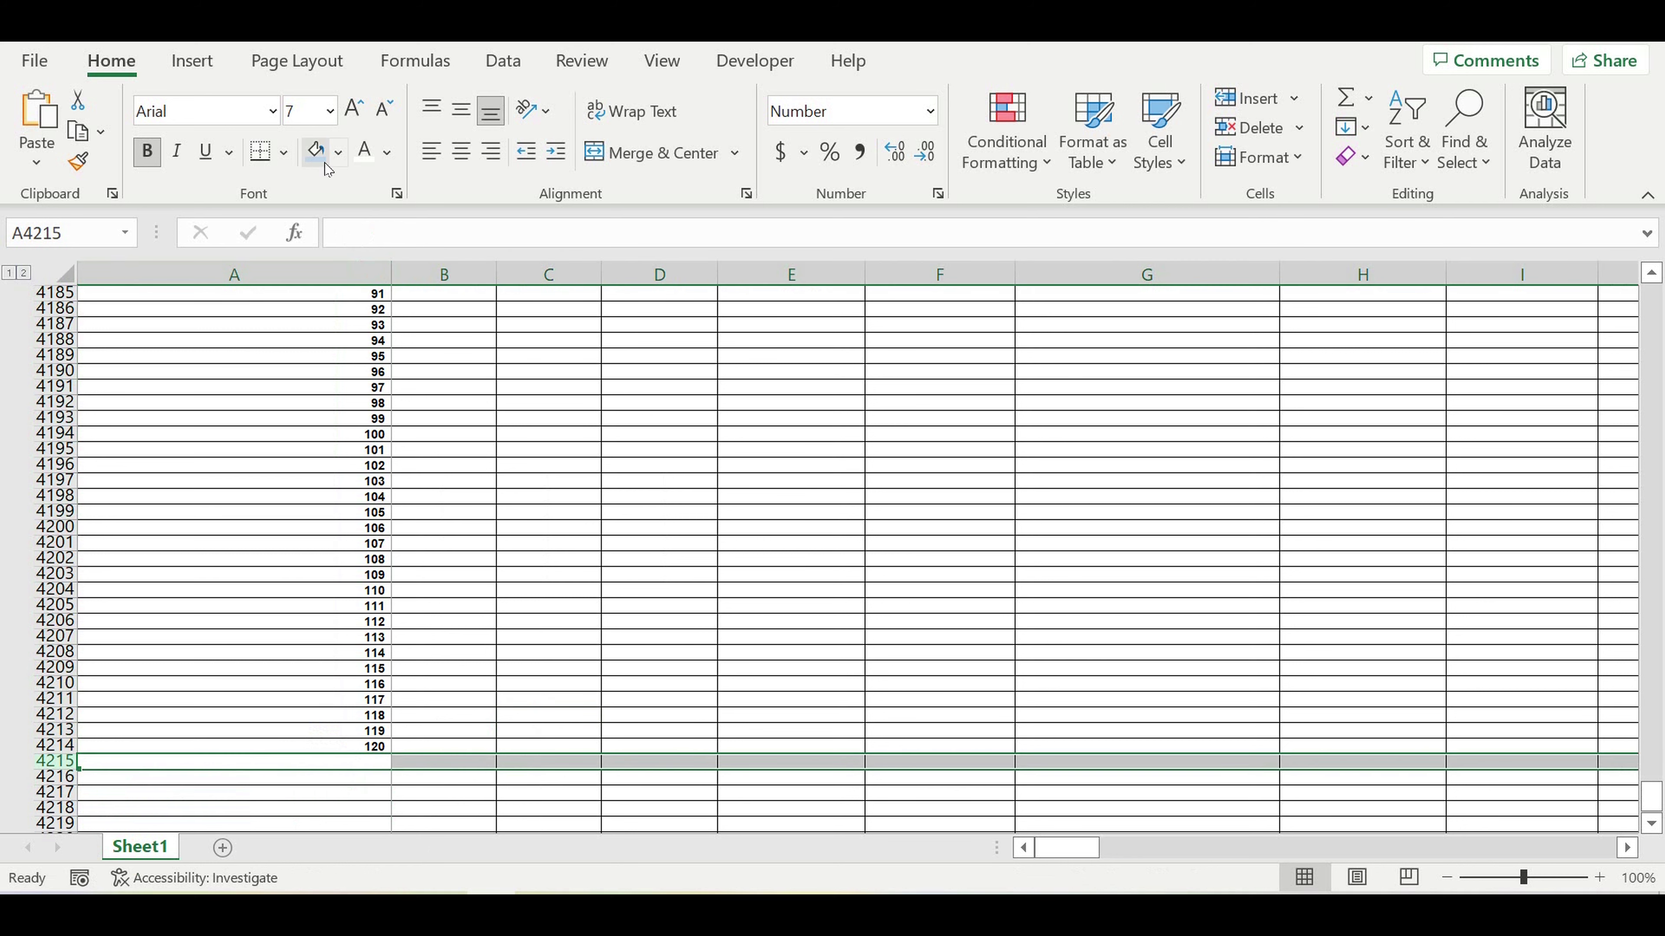
pyautogui.click(339, 155)
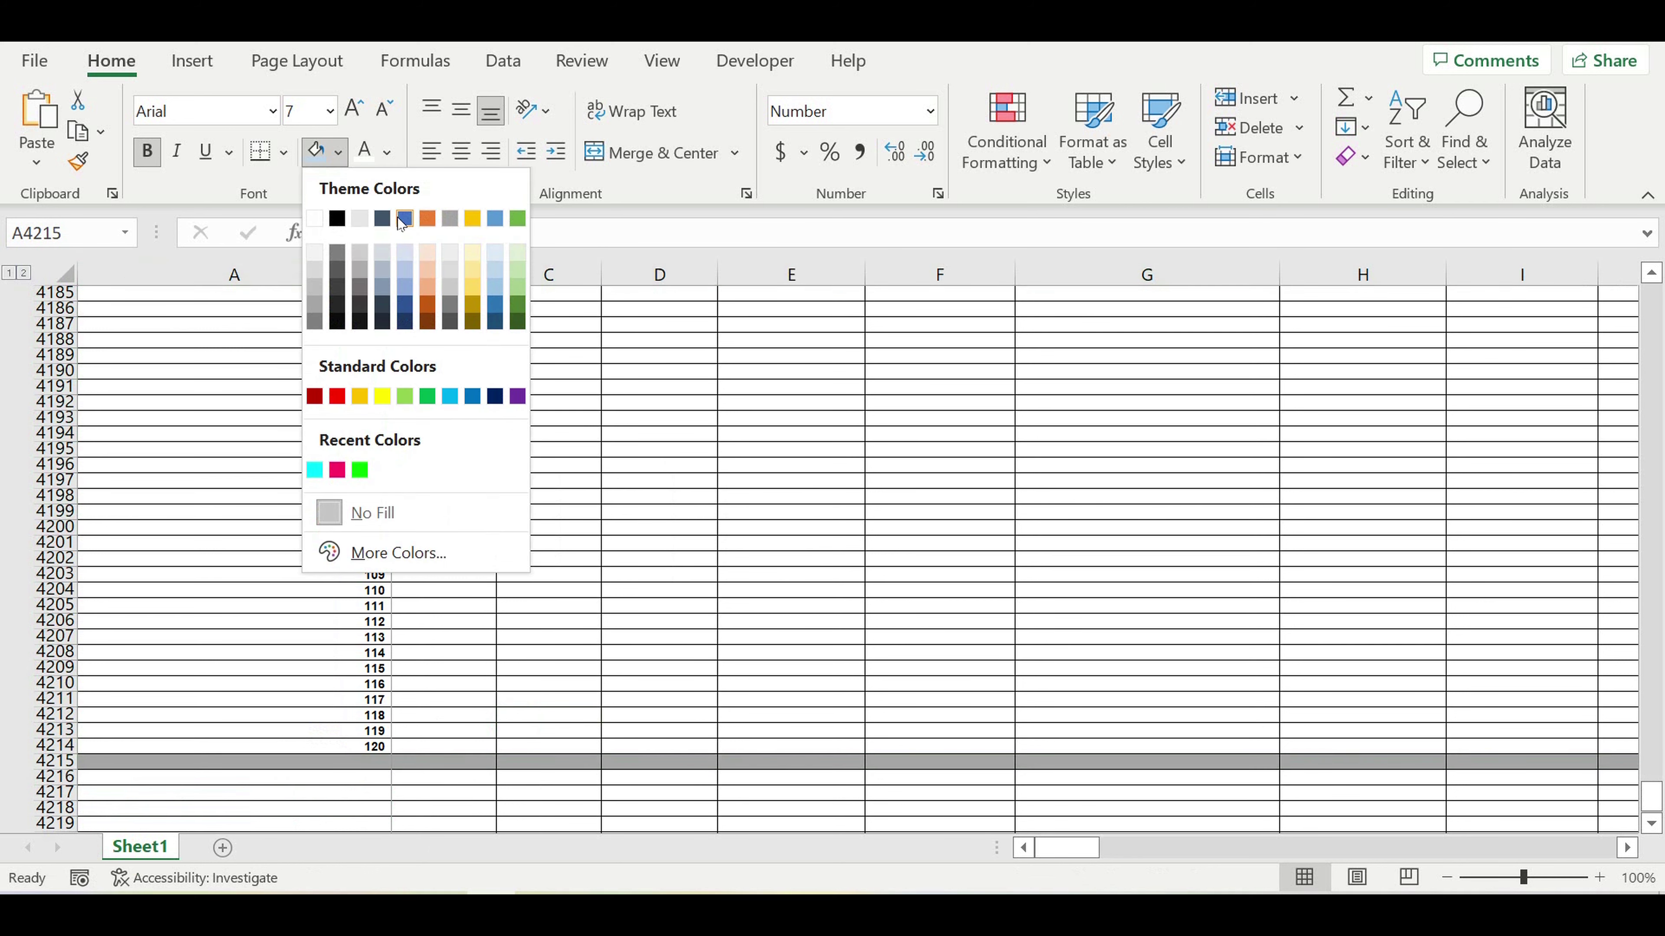
pyautogui.click(338, 219)
pyautogui.click(528, 417)
# Step: Copy the months header in A4094 across to B4094 and C4094
pyautogui.scroll(18, 580, 460)
pyautogui.scroll(18, 581, 457)
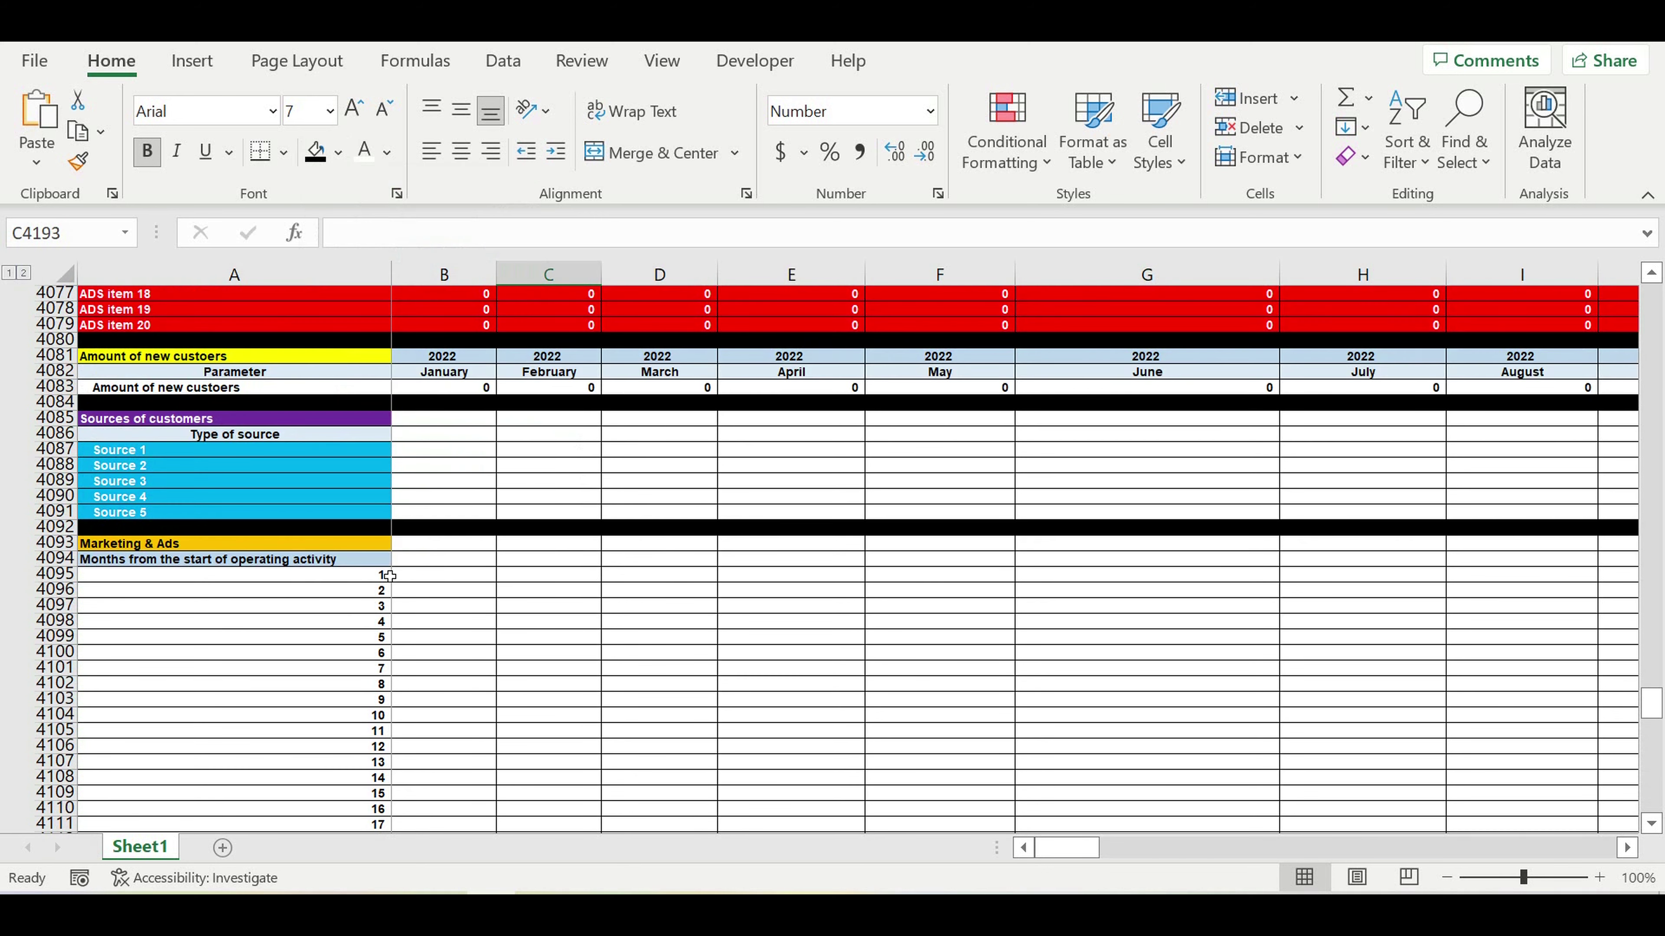
pyautogui.click(379, 559)
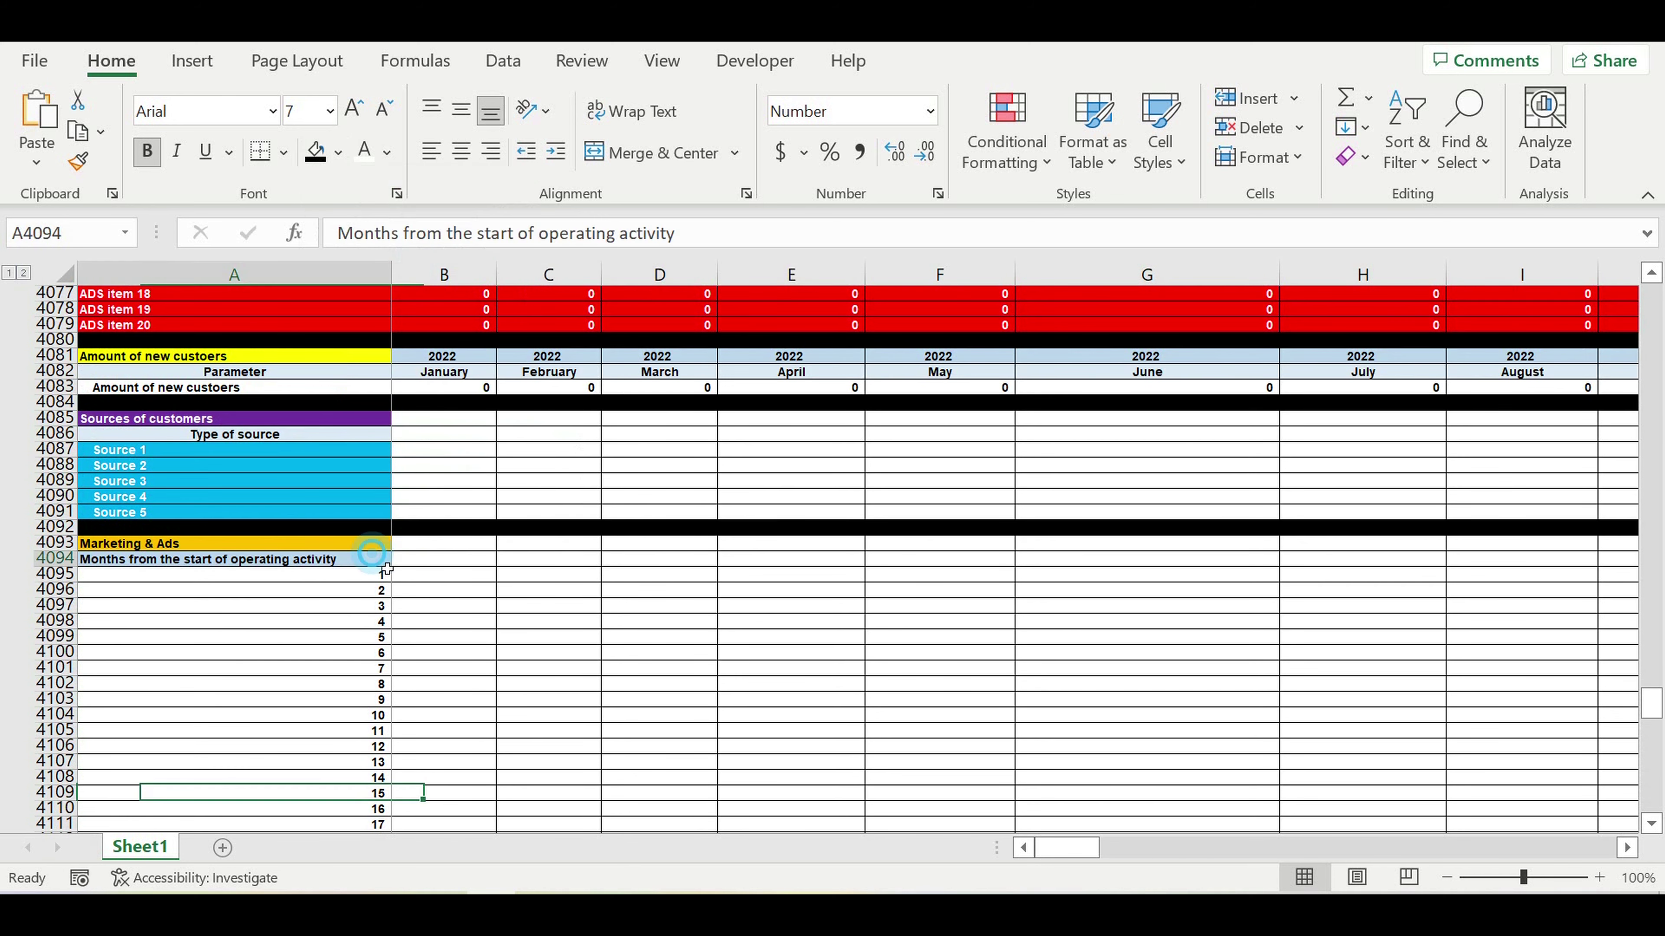
pyautogui.moveTo(402, 578); pyautogui.dragTo(587, 577)
pyautogui.click(562, 644)
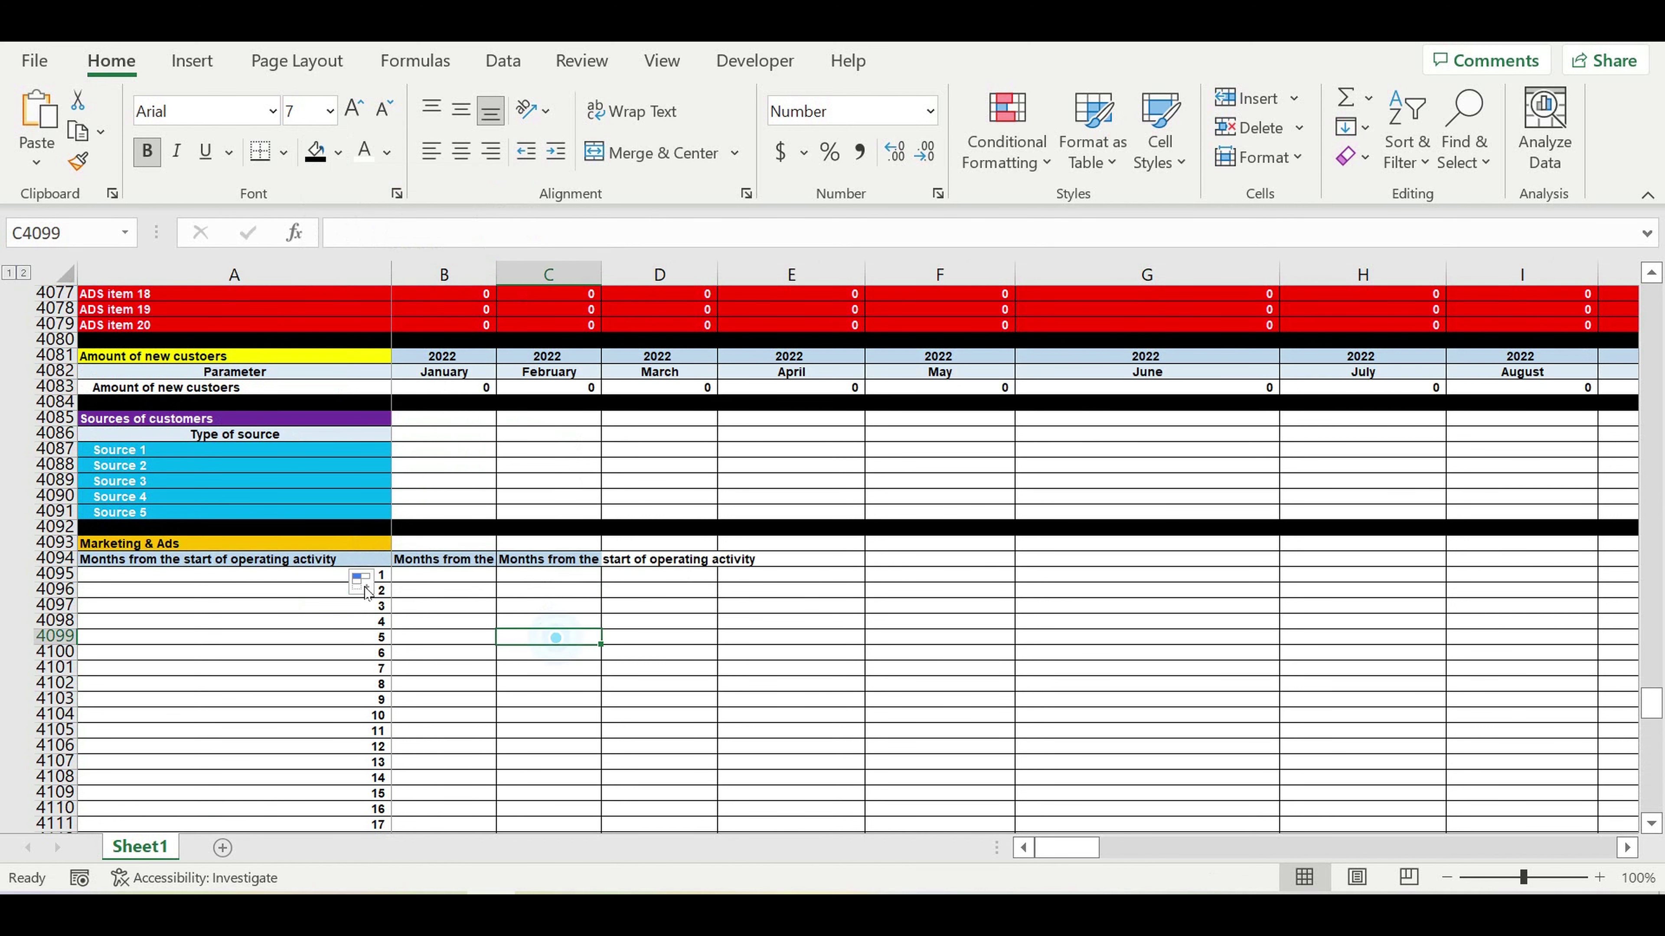
pyautogui.click(298, 575)
# Step: Label the copied Marketing & Ads headers Year in B4094 and Month in C4094
pyautogui.click(442, 560)
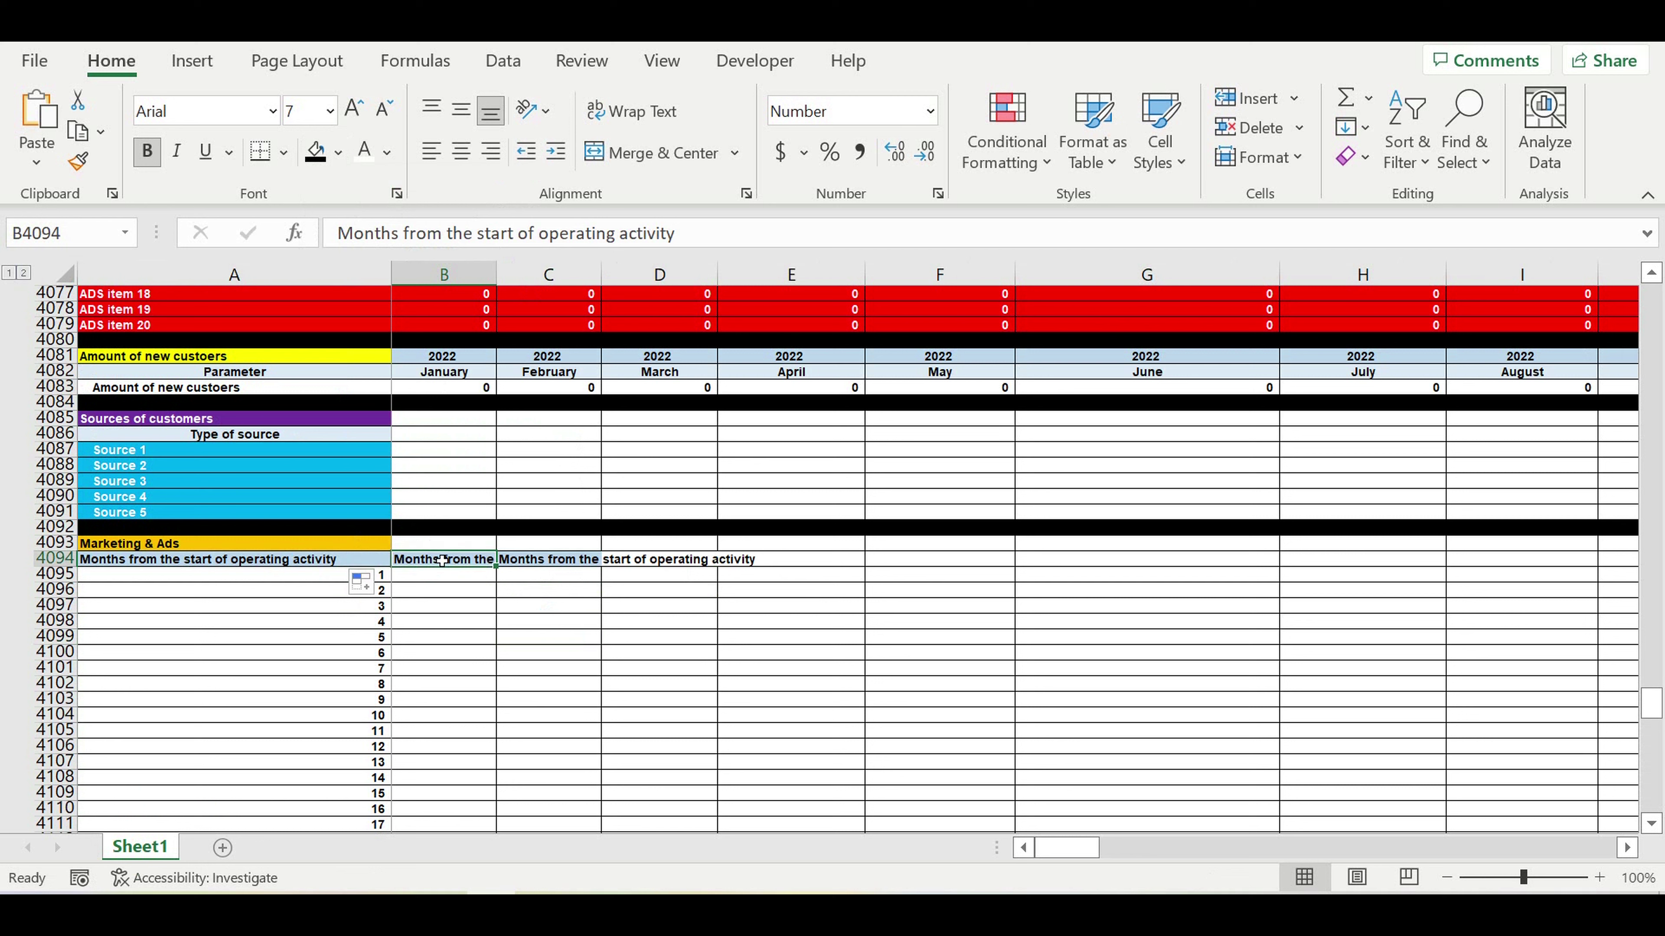
pyautogui.write('Year')
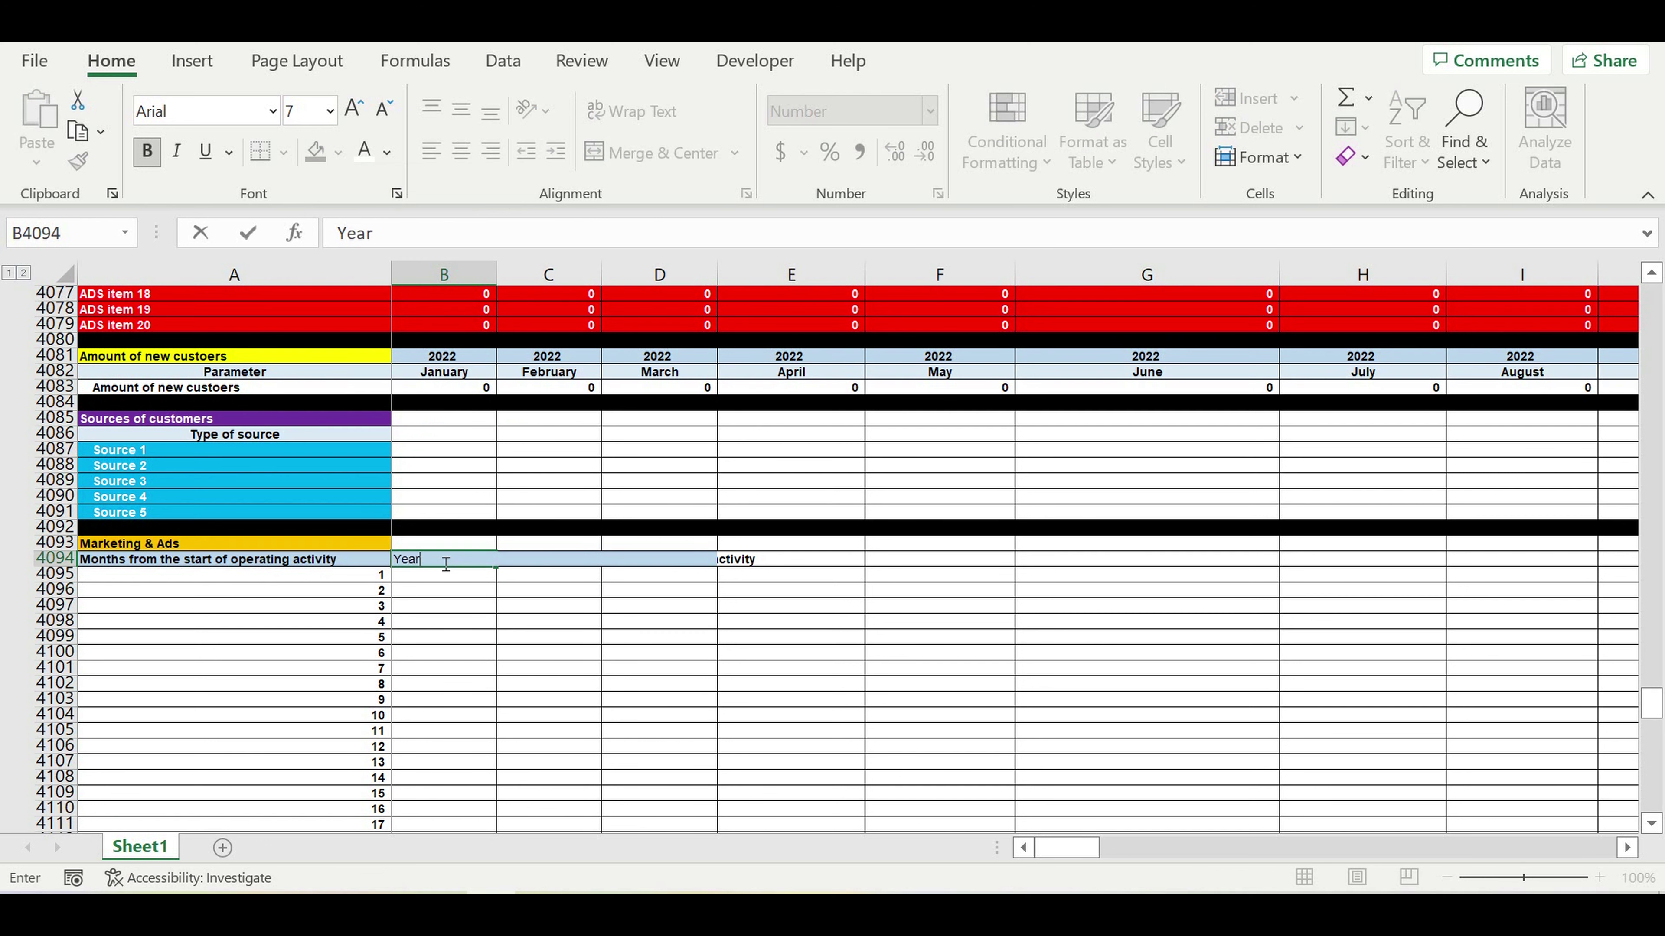
pyautogui.press('Return')
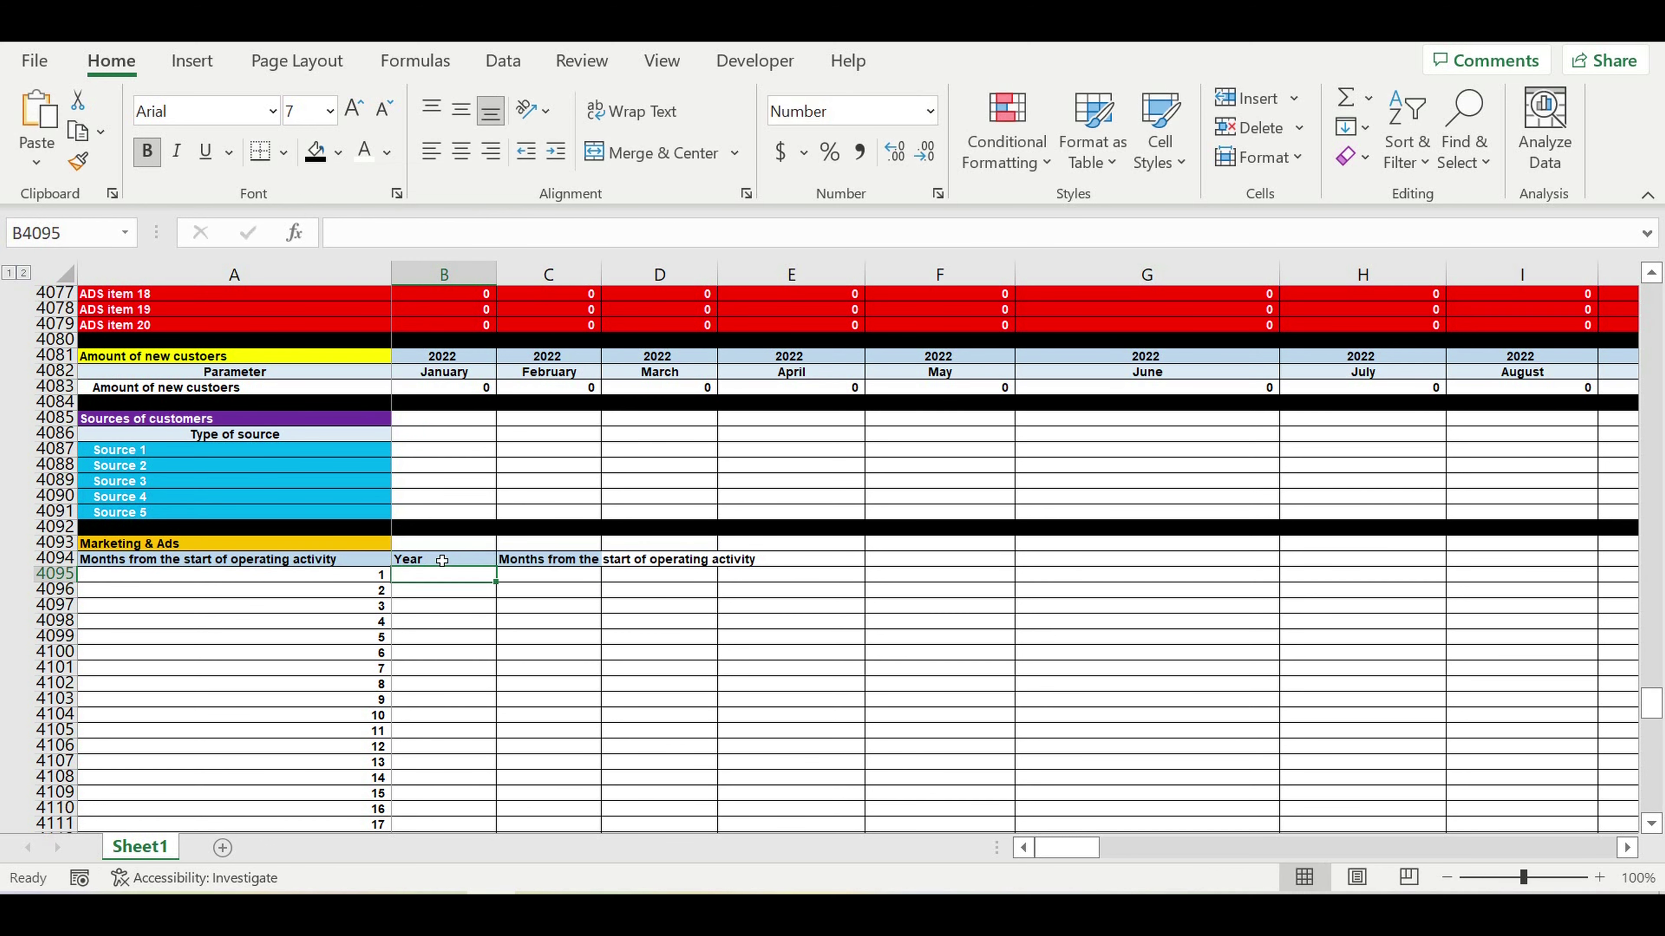
pyautogui.click(549, 564)
pyautogui.write('Month')
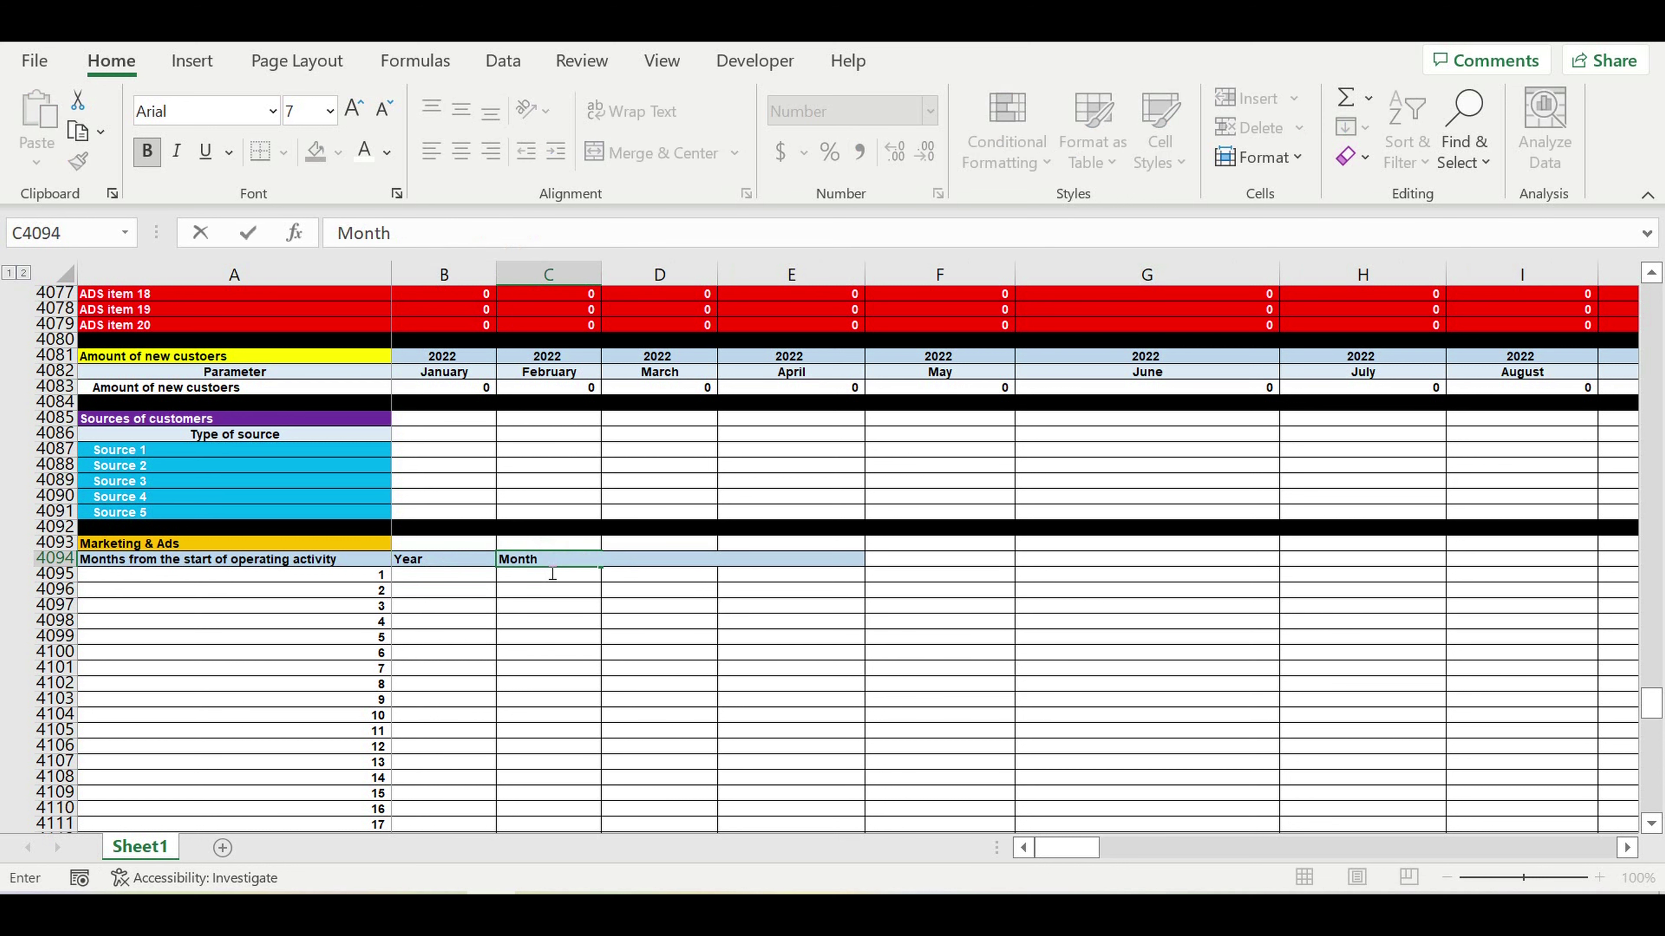
pyautogui.press('Return')
pyautogui.click(550, 623)
pyautogui.click(470, 579)
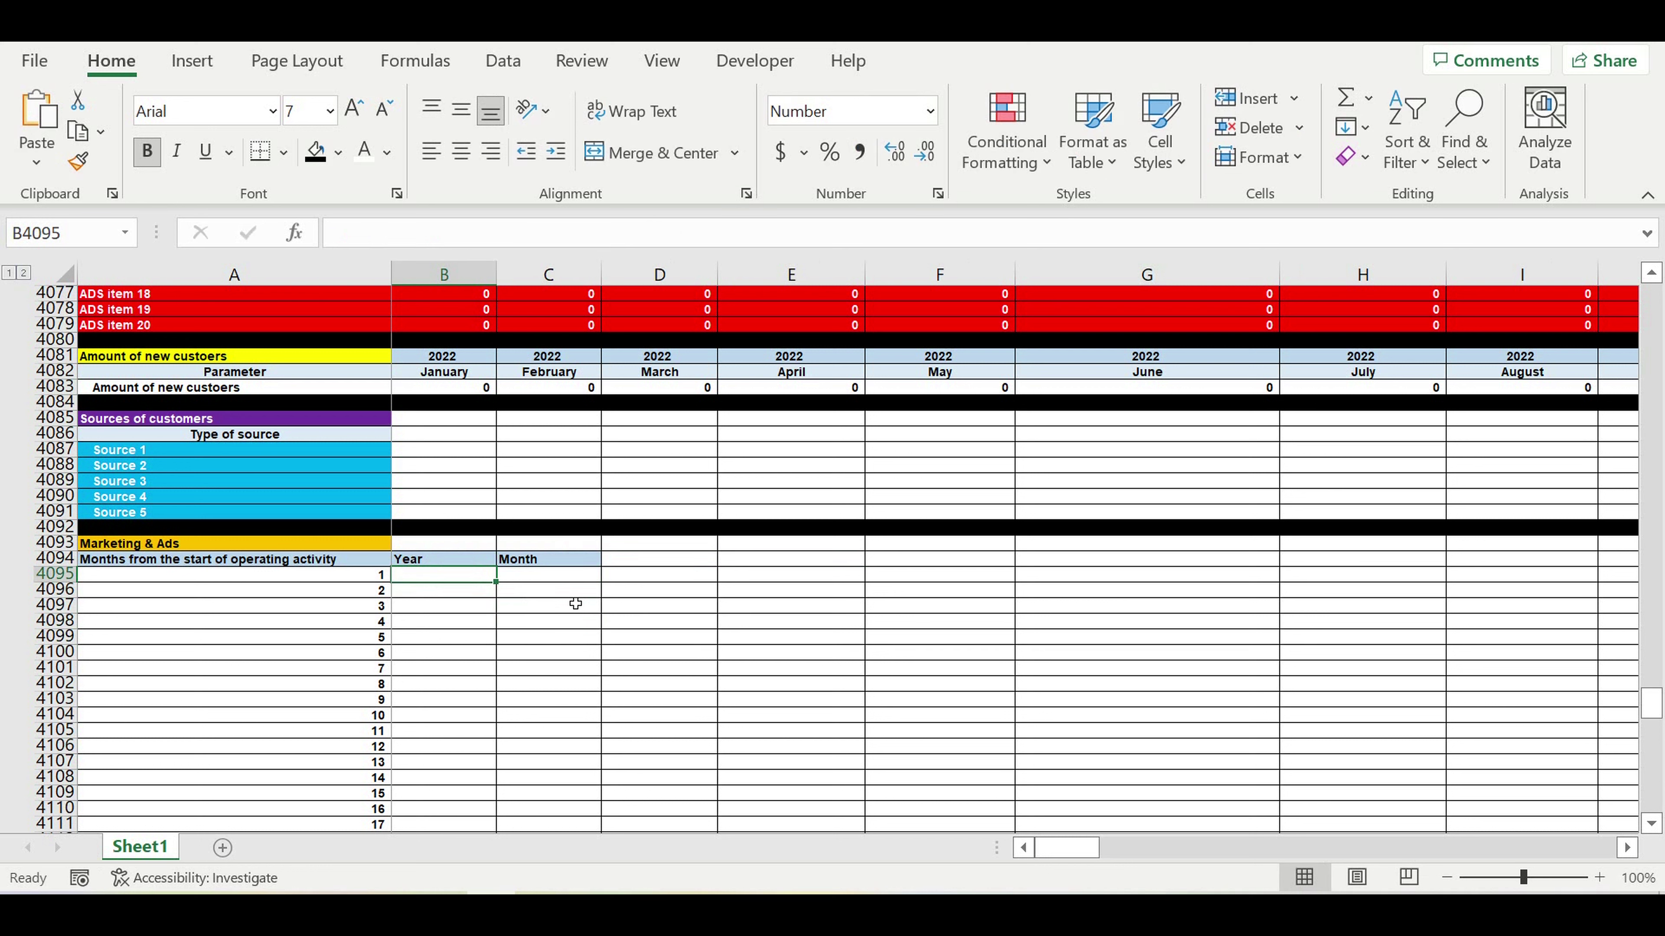
# Step: Change the header in B4094 to Month (#)
pyautogui.click(554, 559)
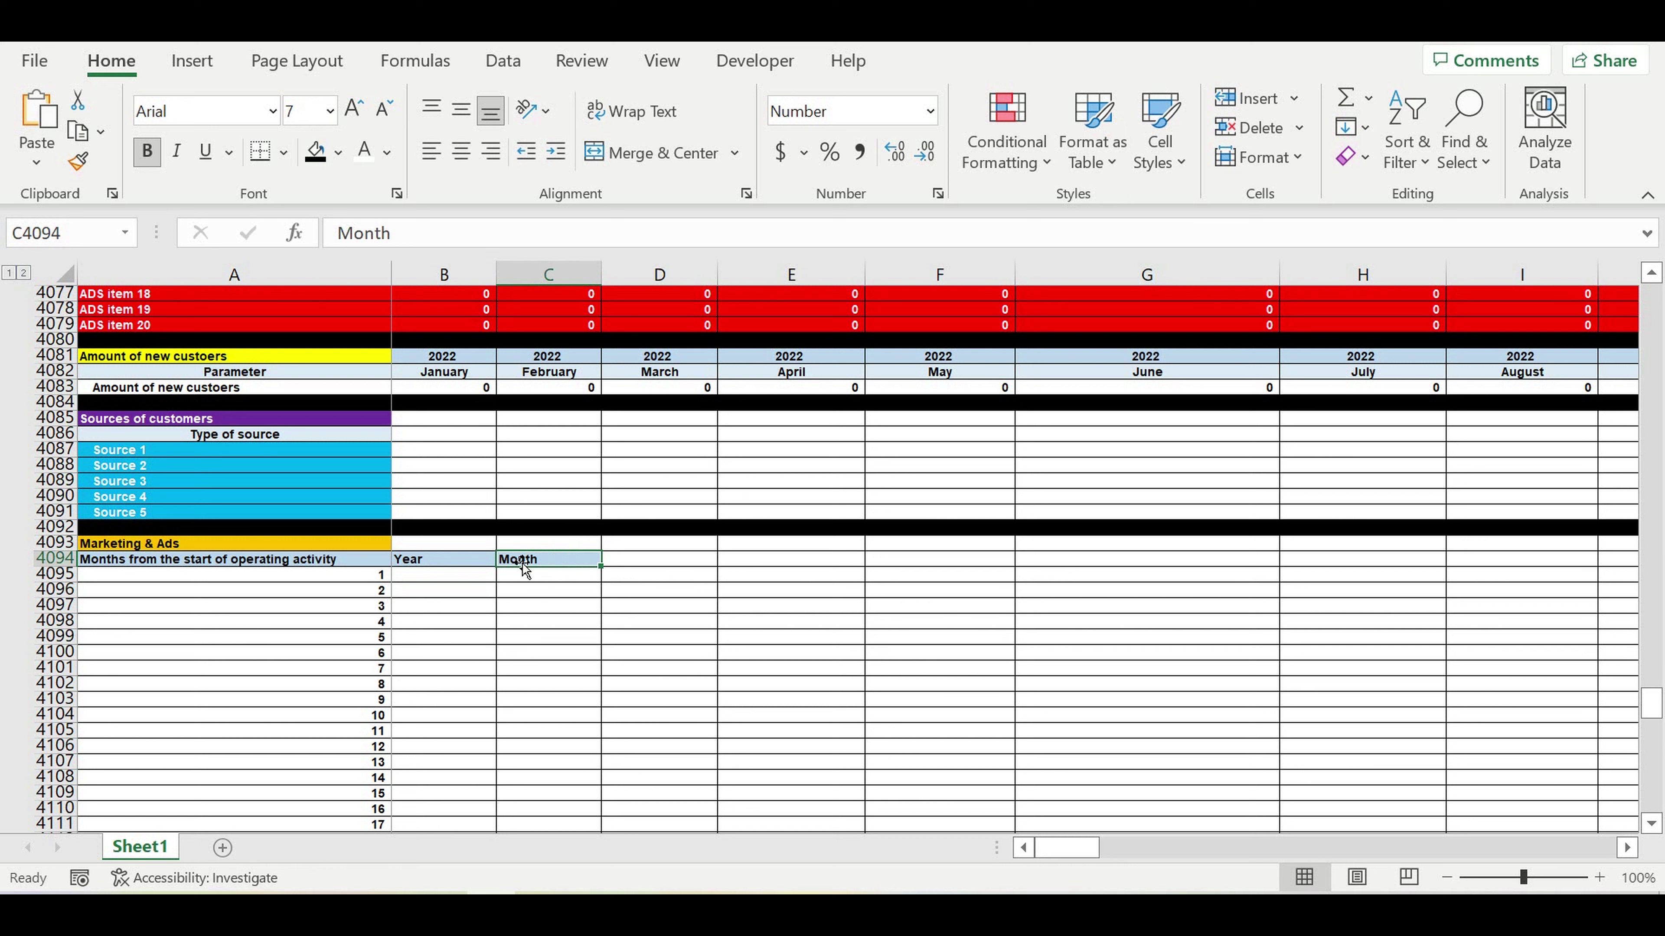
pyautogui.click(453, 563)
pyautogui.write('Month')
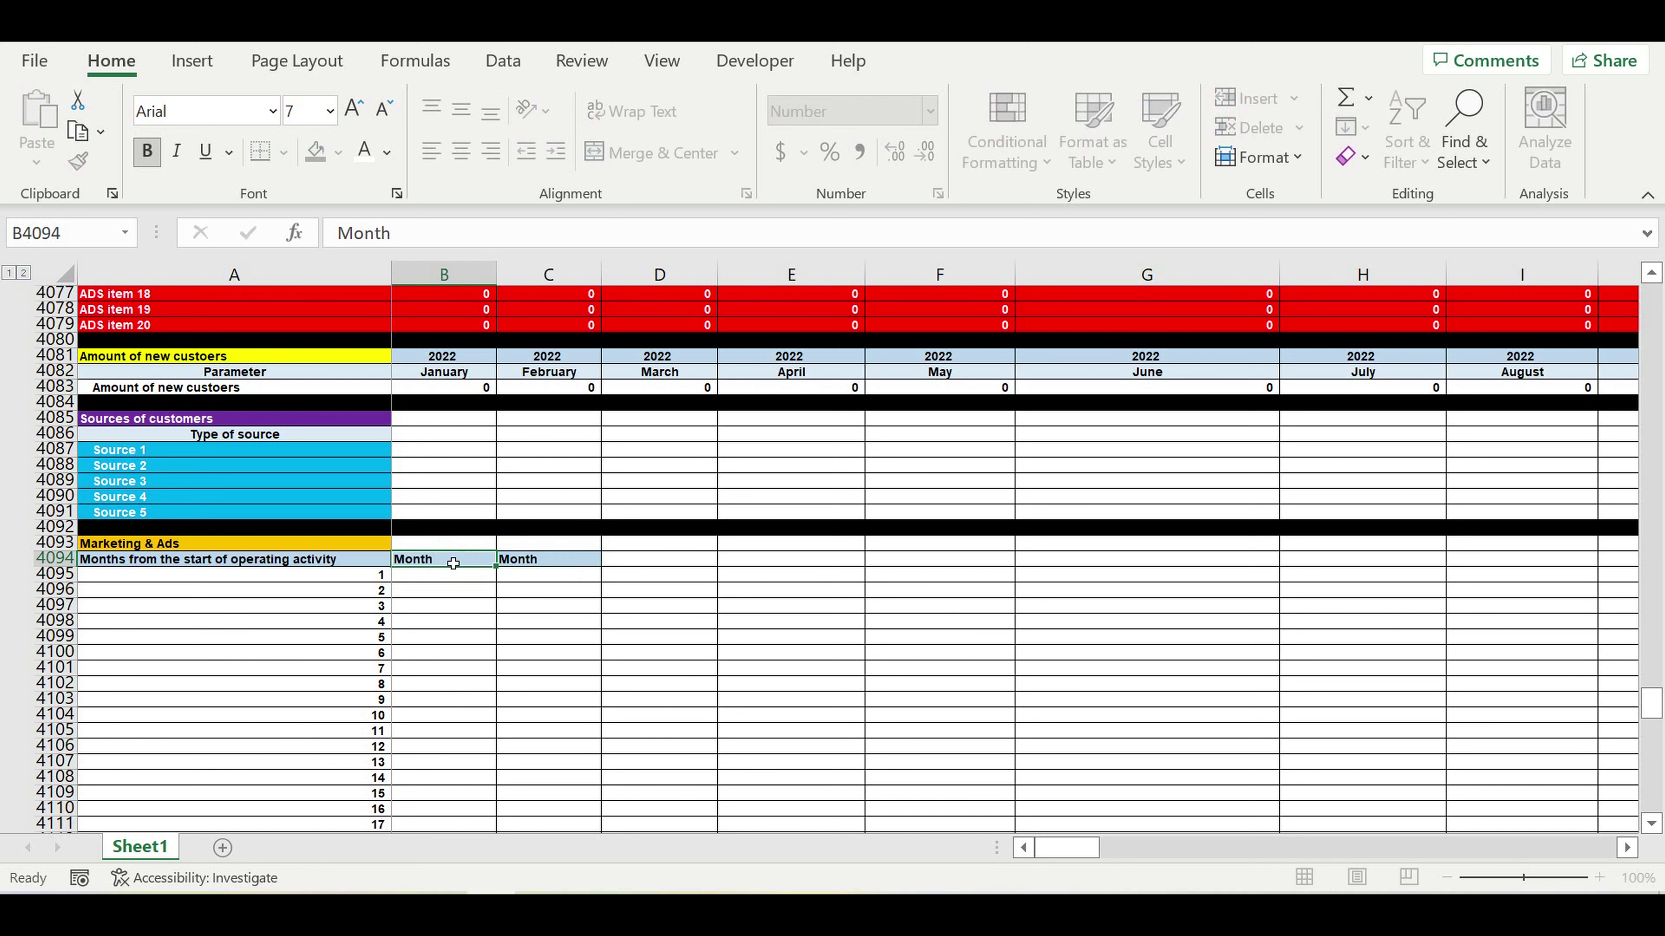
pyautogui.press('Return')
pyautogui.click(449, 560)
pyautogui.click(422, 237)
pyautogui.press('Return')
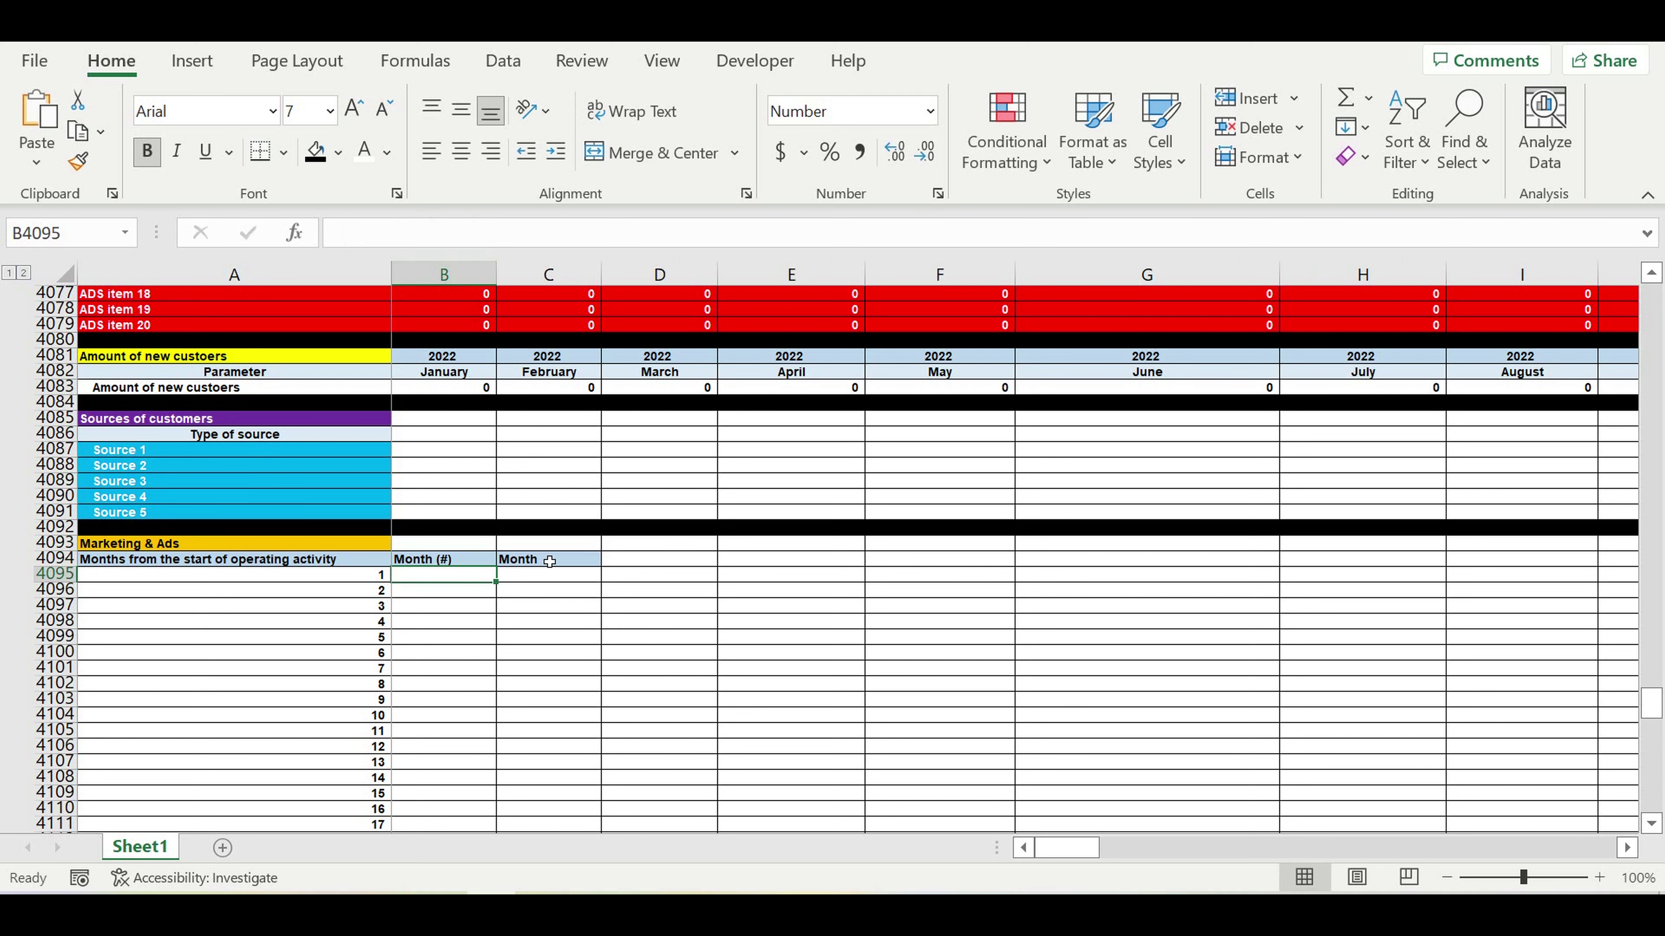
# Step: Clear the Month header and its fill from C4094 by copying the blank cell D4094 over it
pyautogui.click(580, 562)
pyautogui.click(682, 565)
pyautogui.moveTo(716, 567); pyautogui.dragTo(534, 569)
pyautogui.click(459, 575)
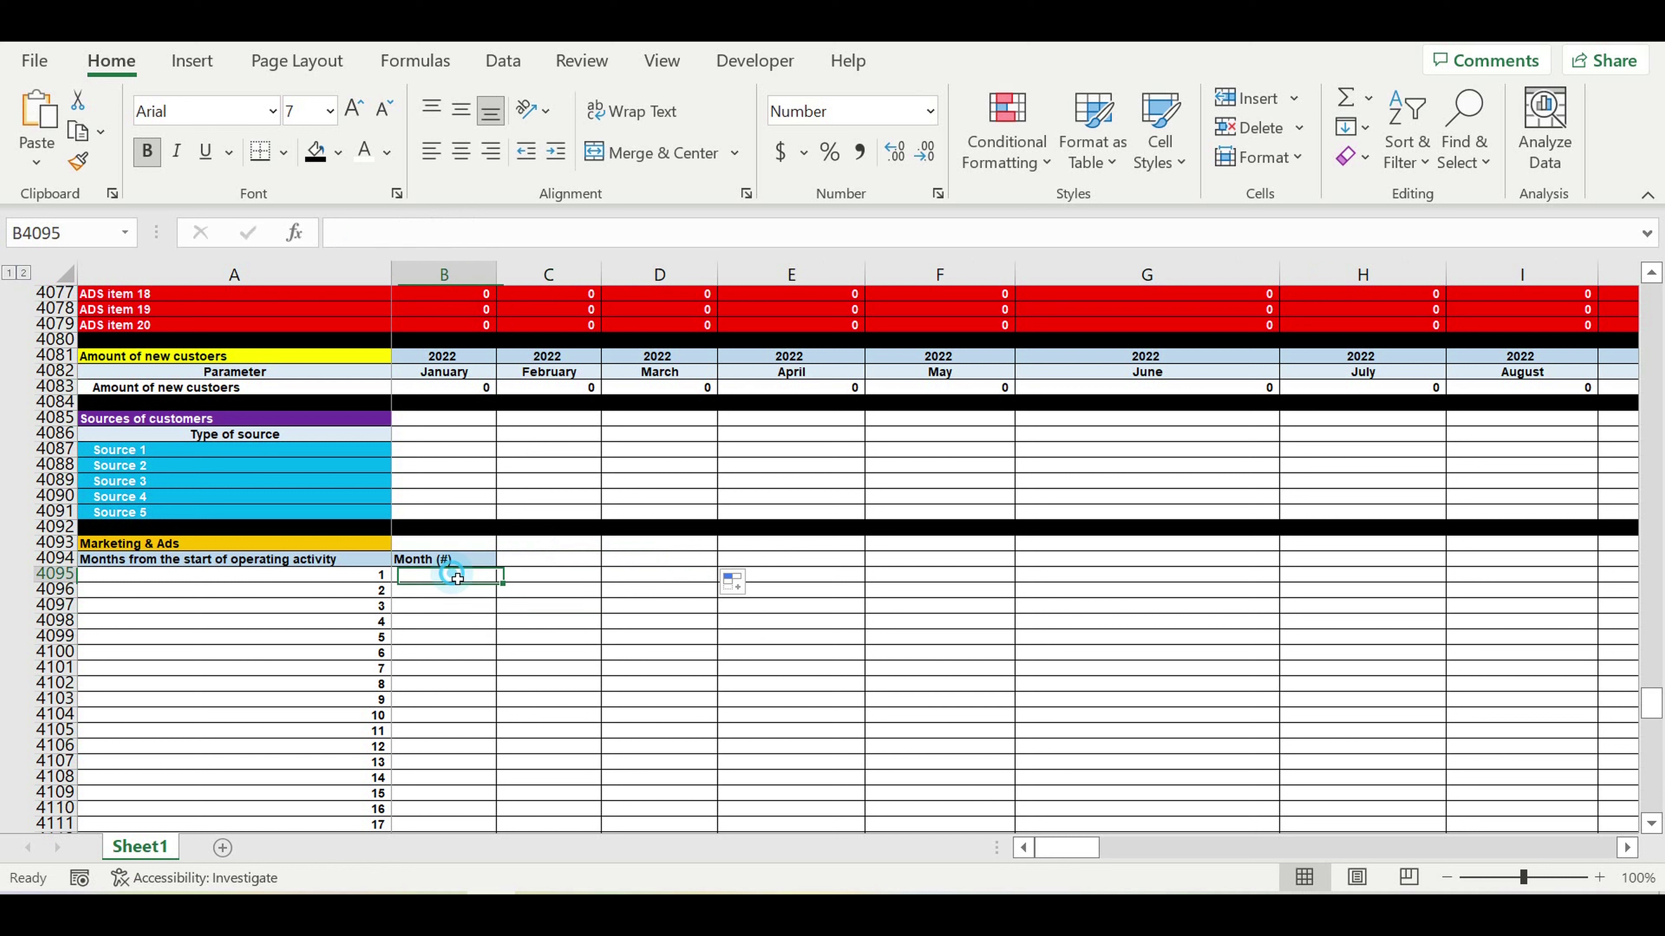
# Step: Center the Month (#) header in B4094
pyautogui.click(469, 559)
pyautogui.click(454, 156)
pyautogui.click(452, 601)
# Step: Link B4095 to the first month number of the Amount of NEW customers + COFF section with the formula =B135
pyautogui.click(459, 586)
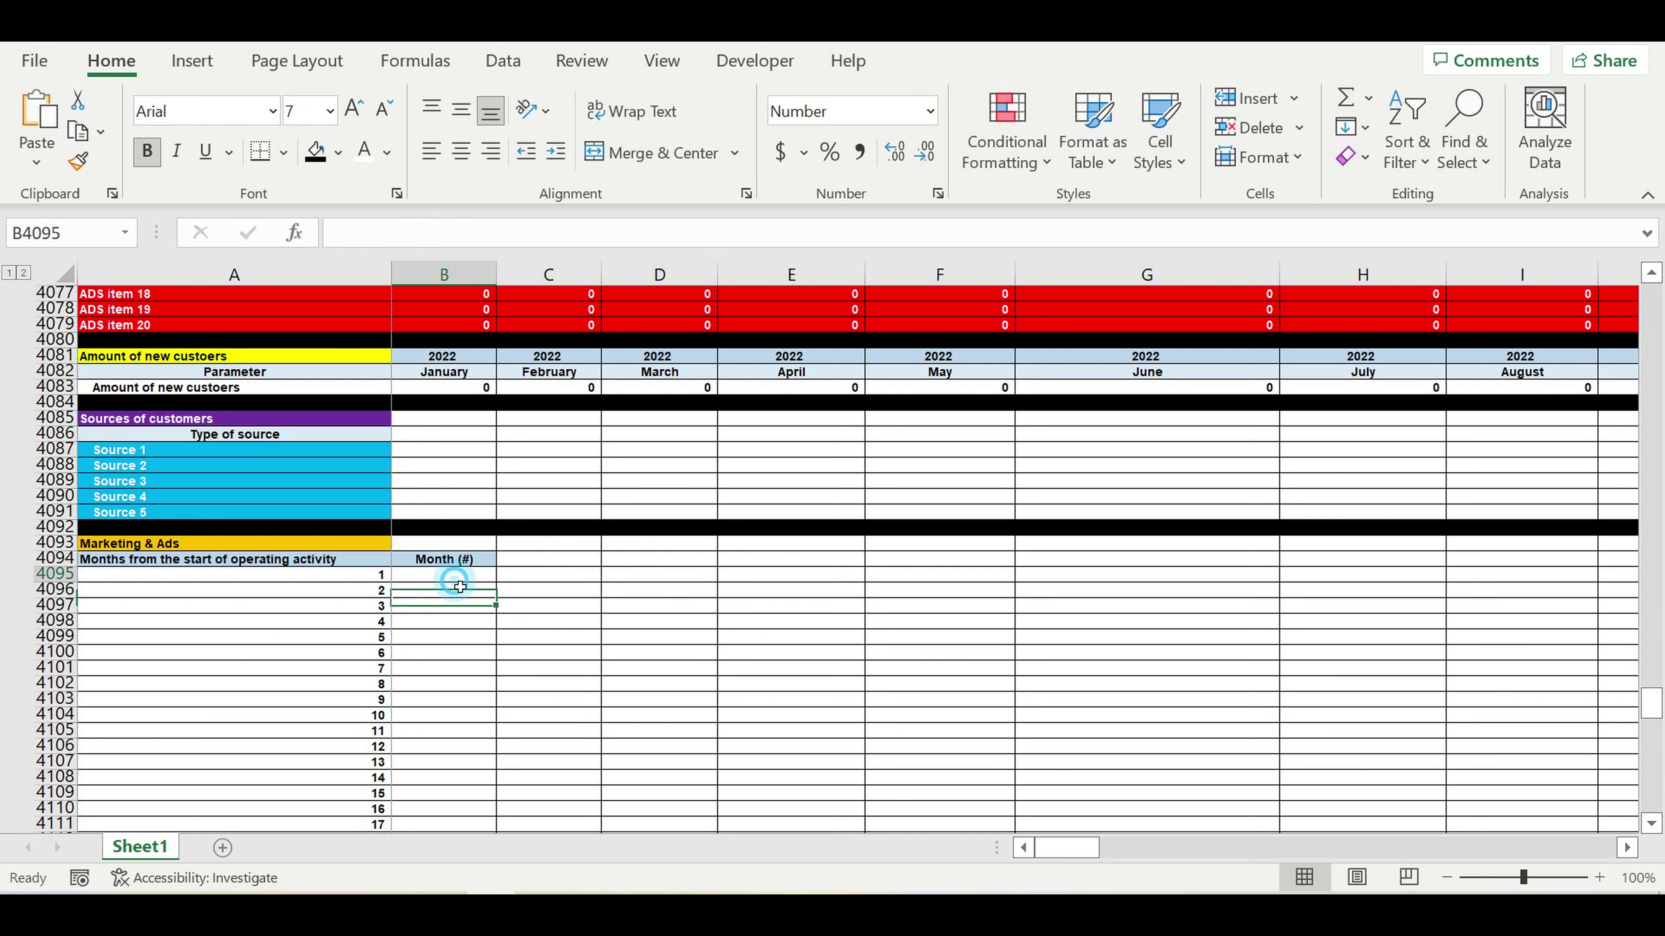
pyautogui.write('=')
pyautogui.scroll(16, 1196, 454)
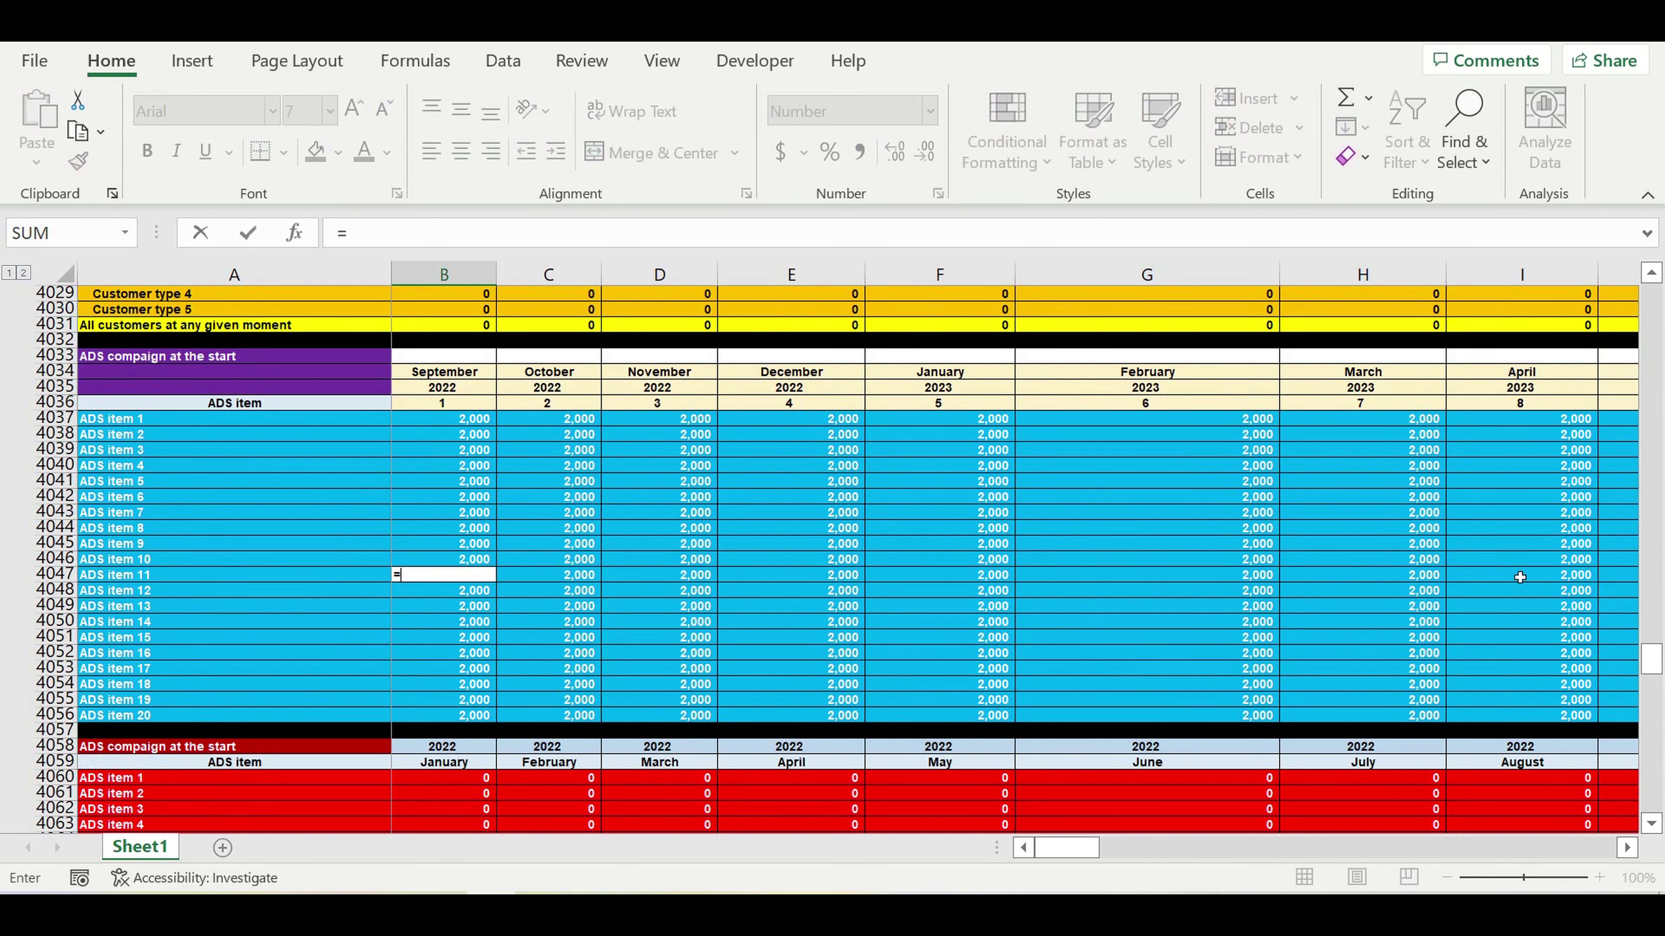
pyautogui.moveTo(1651, 659); pyautogui.dragTo(1651, 298)
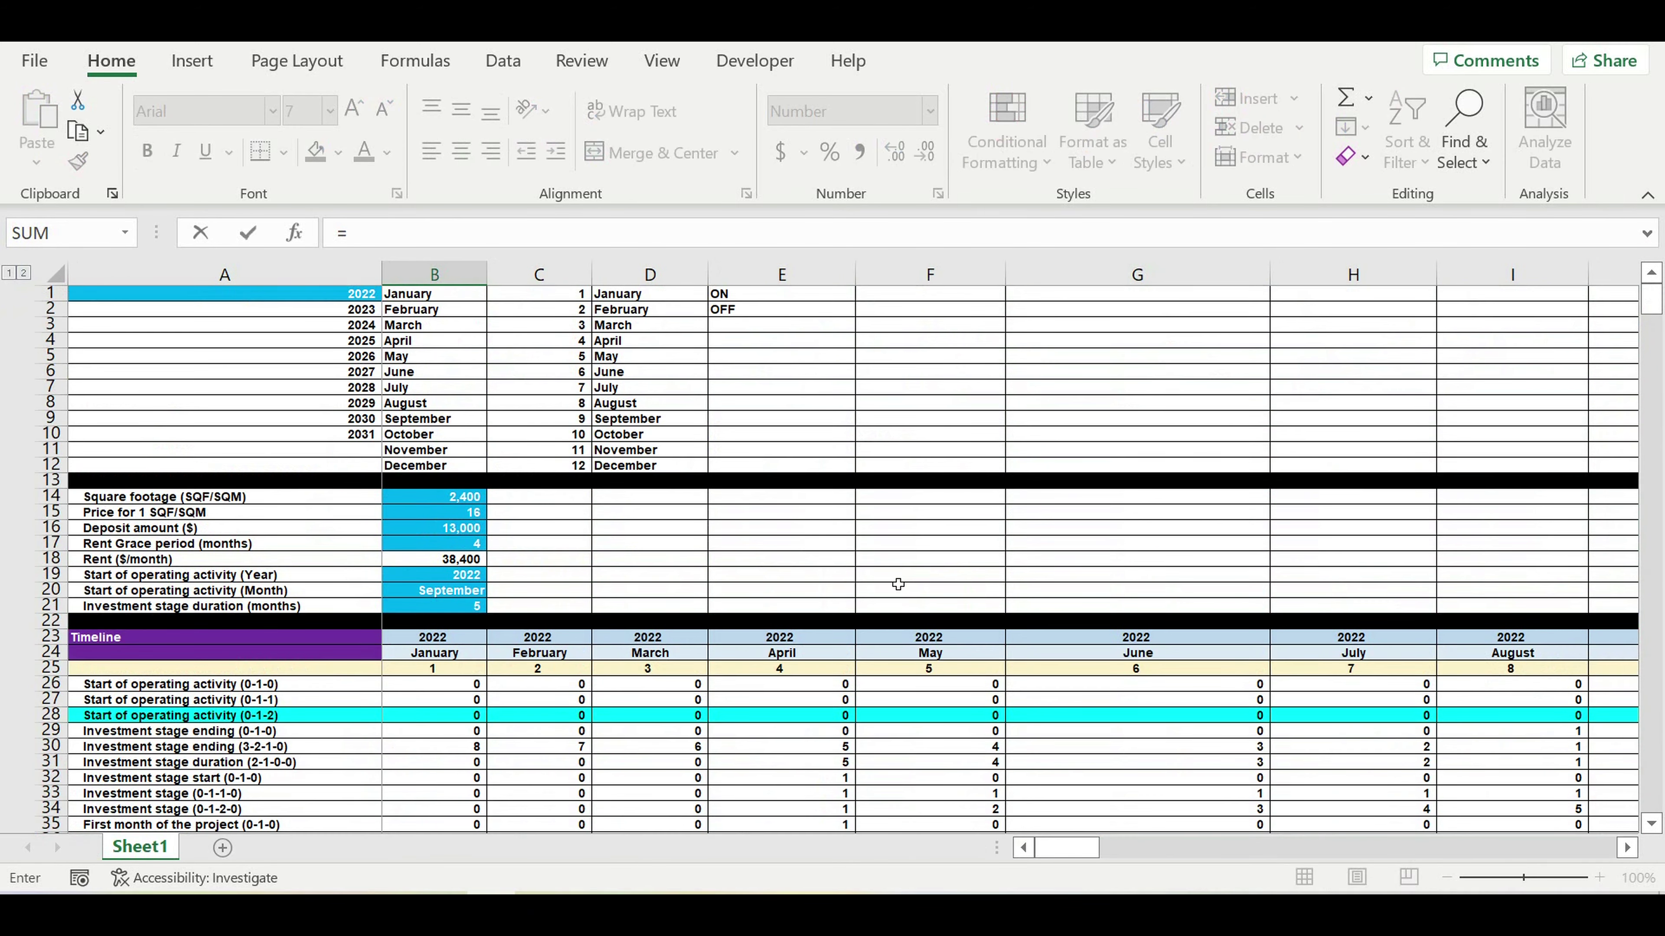
pyautogui.scroll(-13, 786, 593)
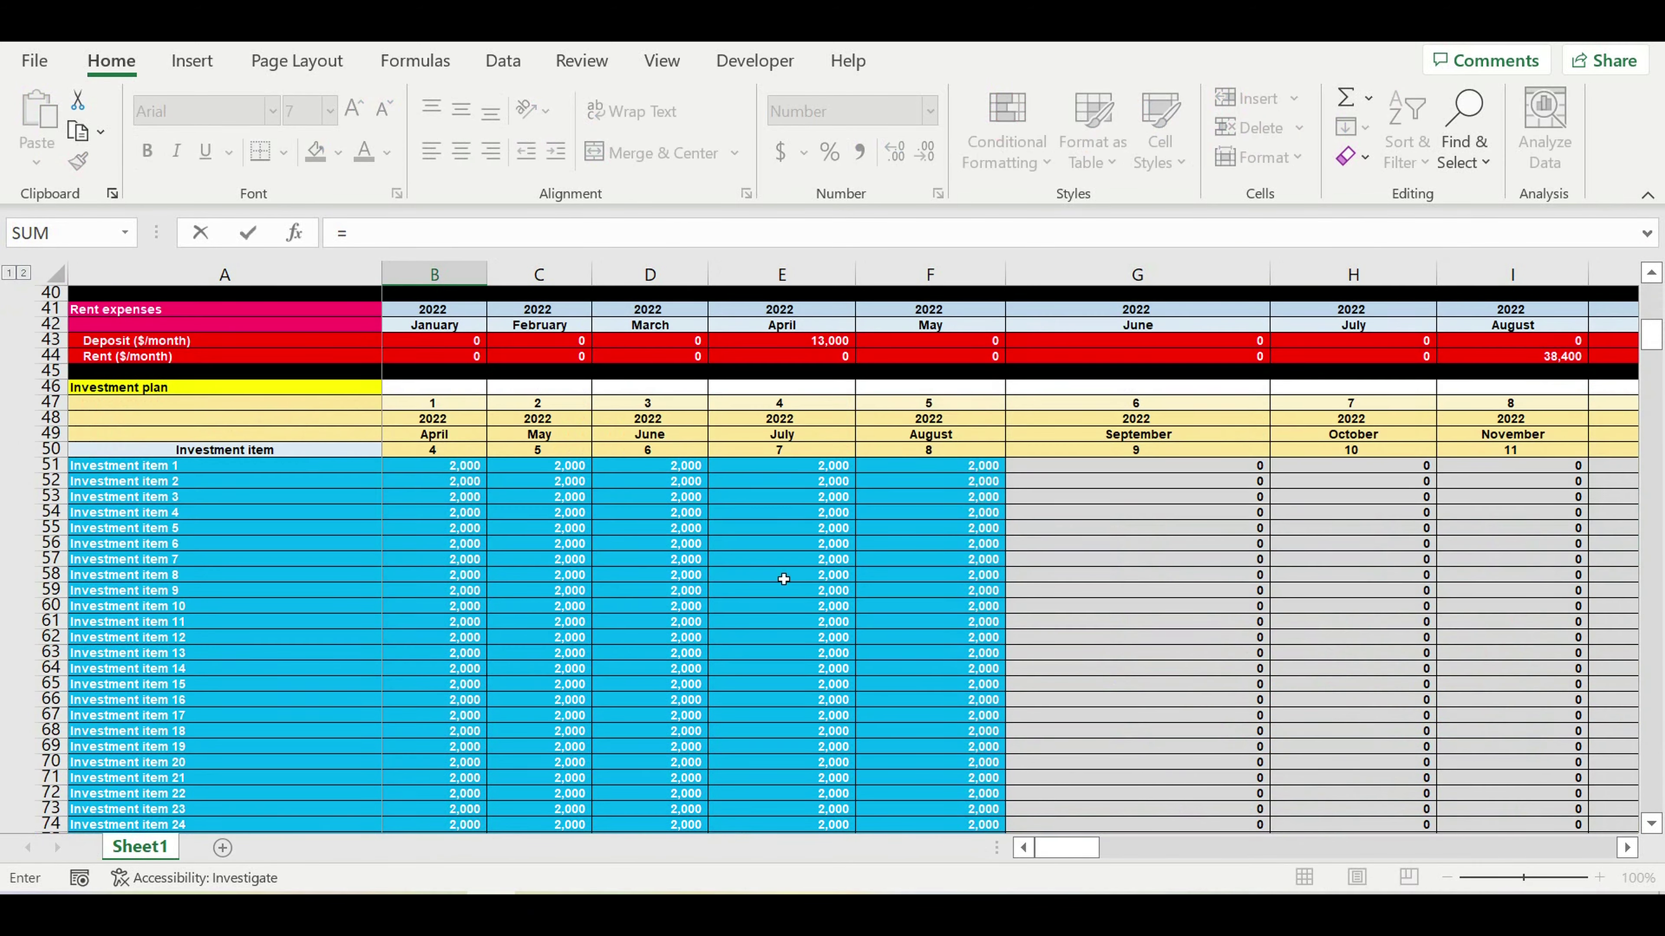
pyautogui.scroll(-20, 731, 603)
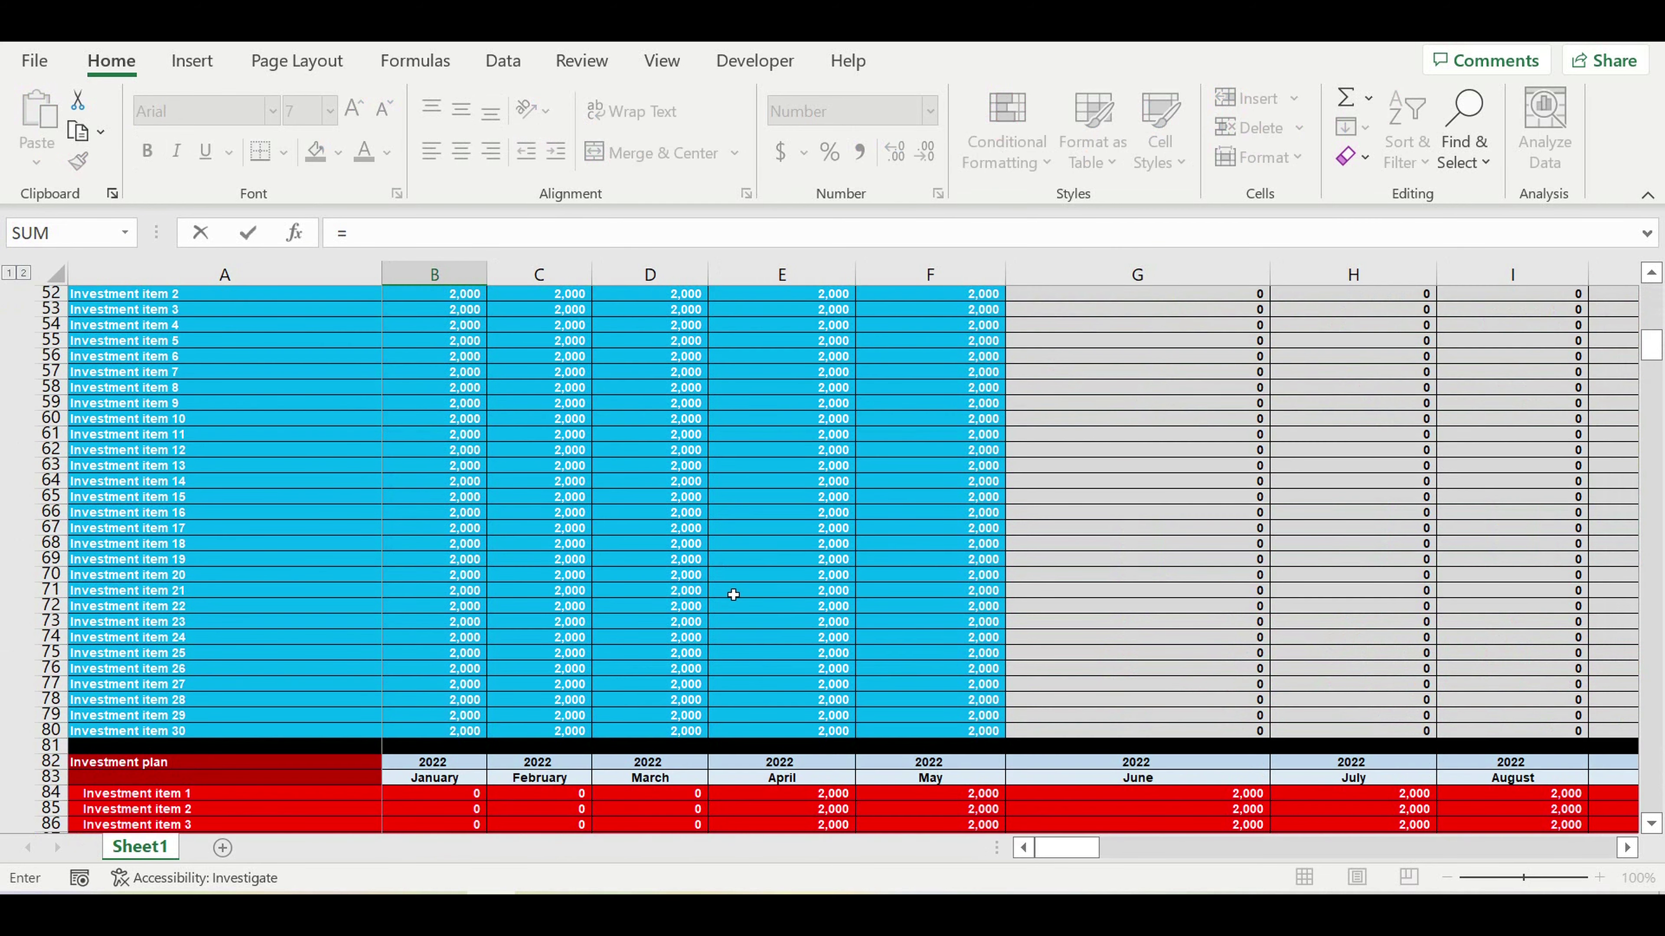
pyautogui.scroll(-2, 733, 590)
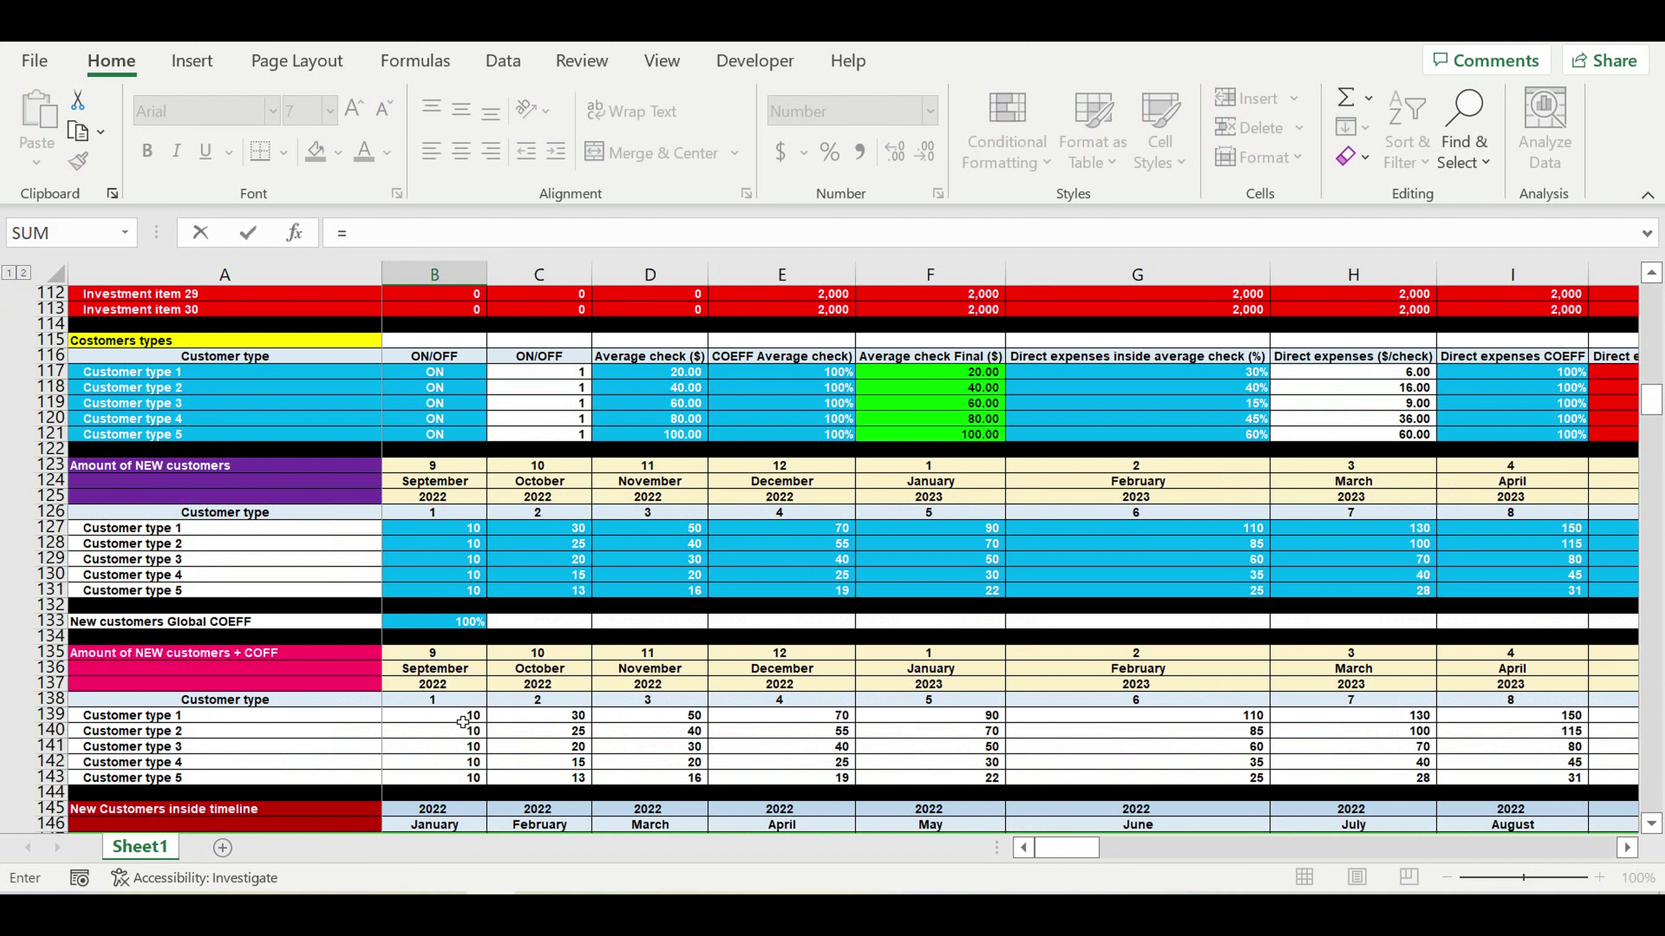
pyautogui.click(436, 655)
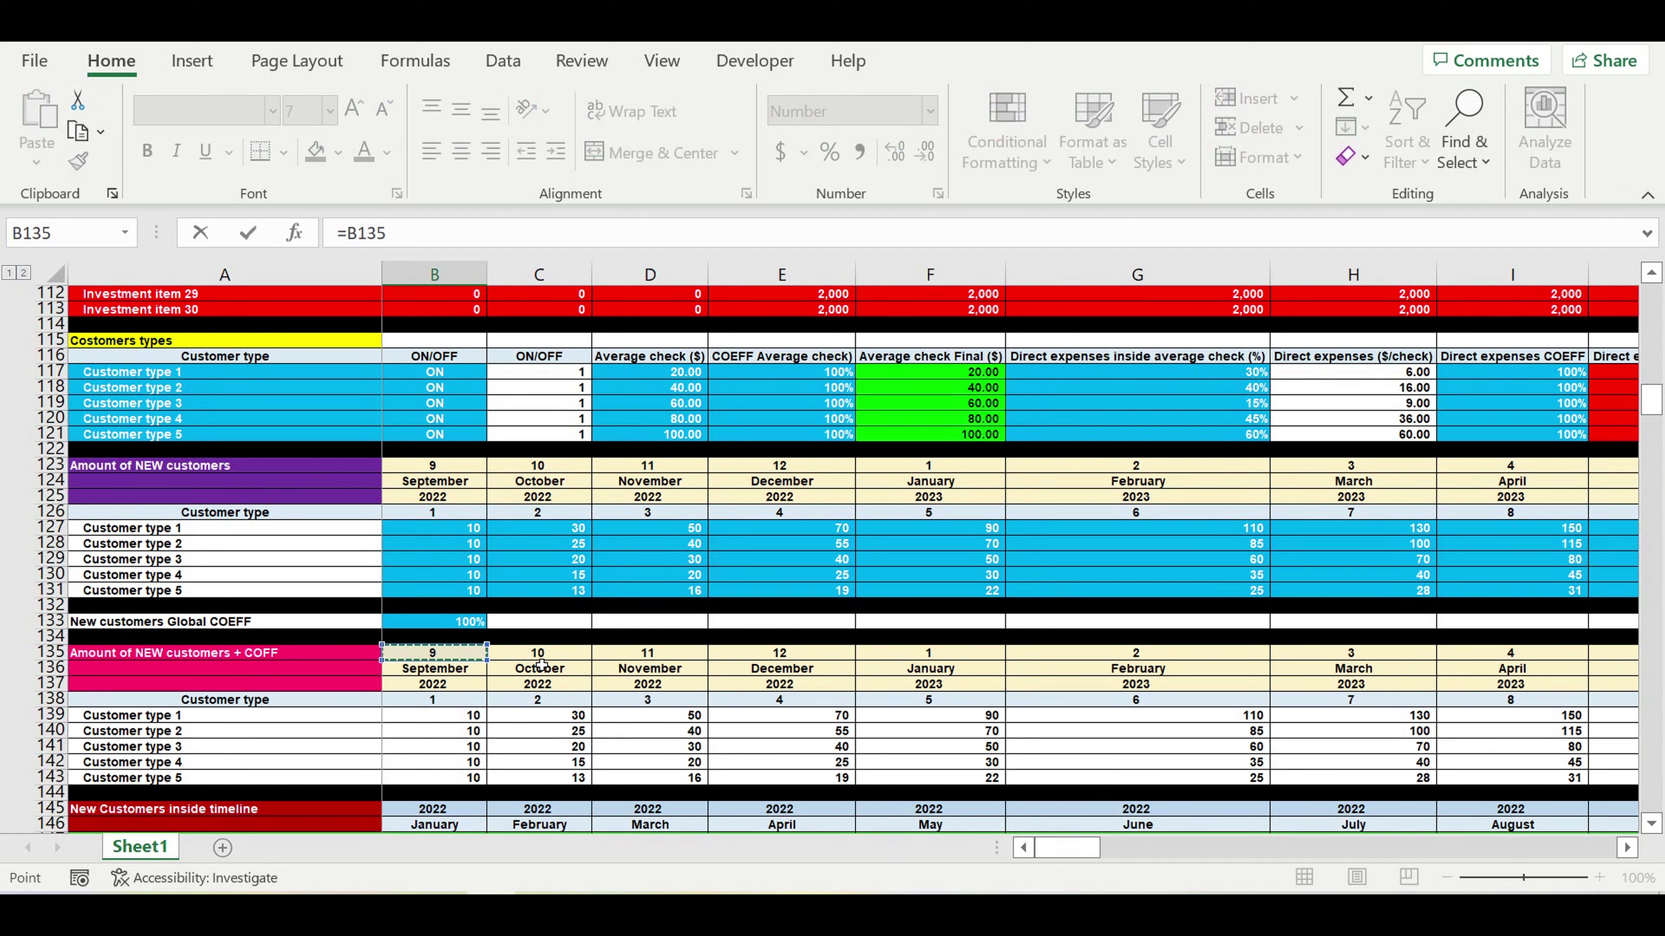
pyautogui.scroll(20, 534, 623)
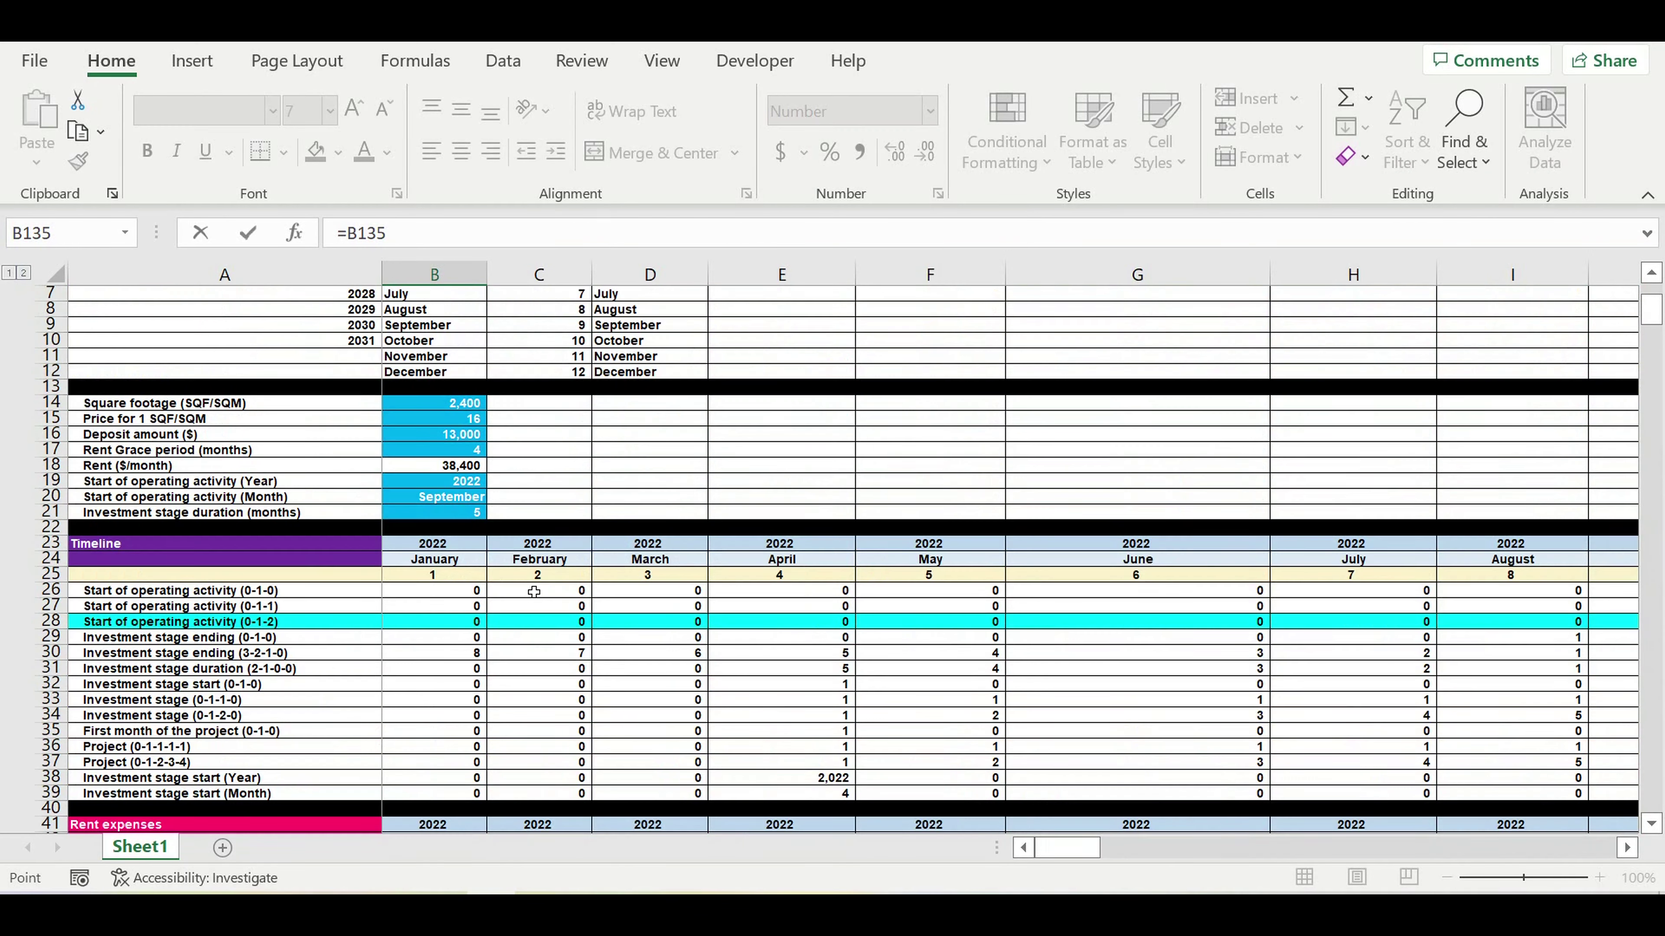
pyautogui.scroll(1, 529, 590)
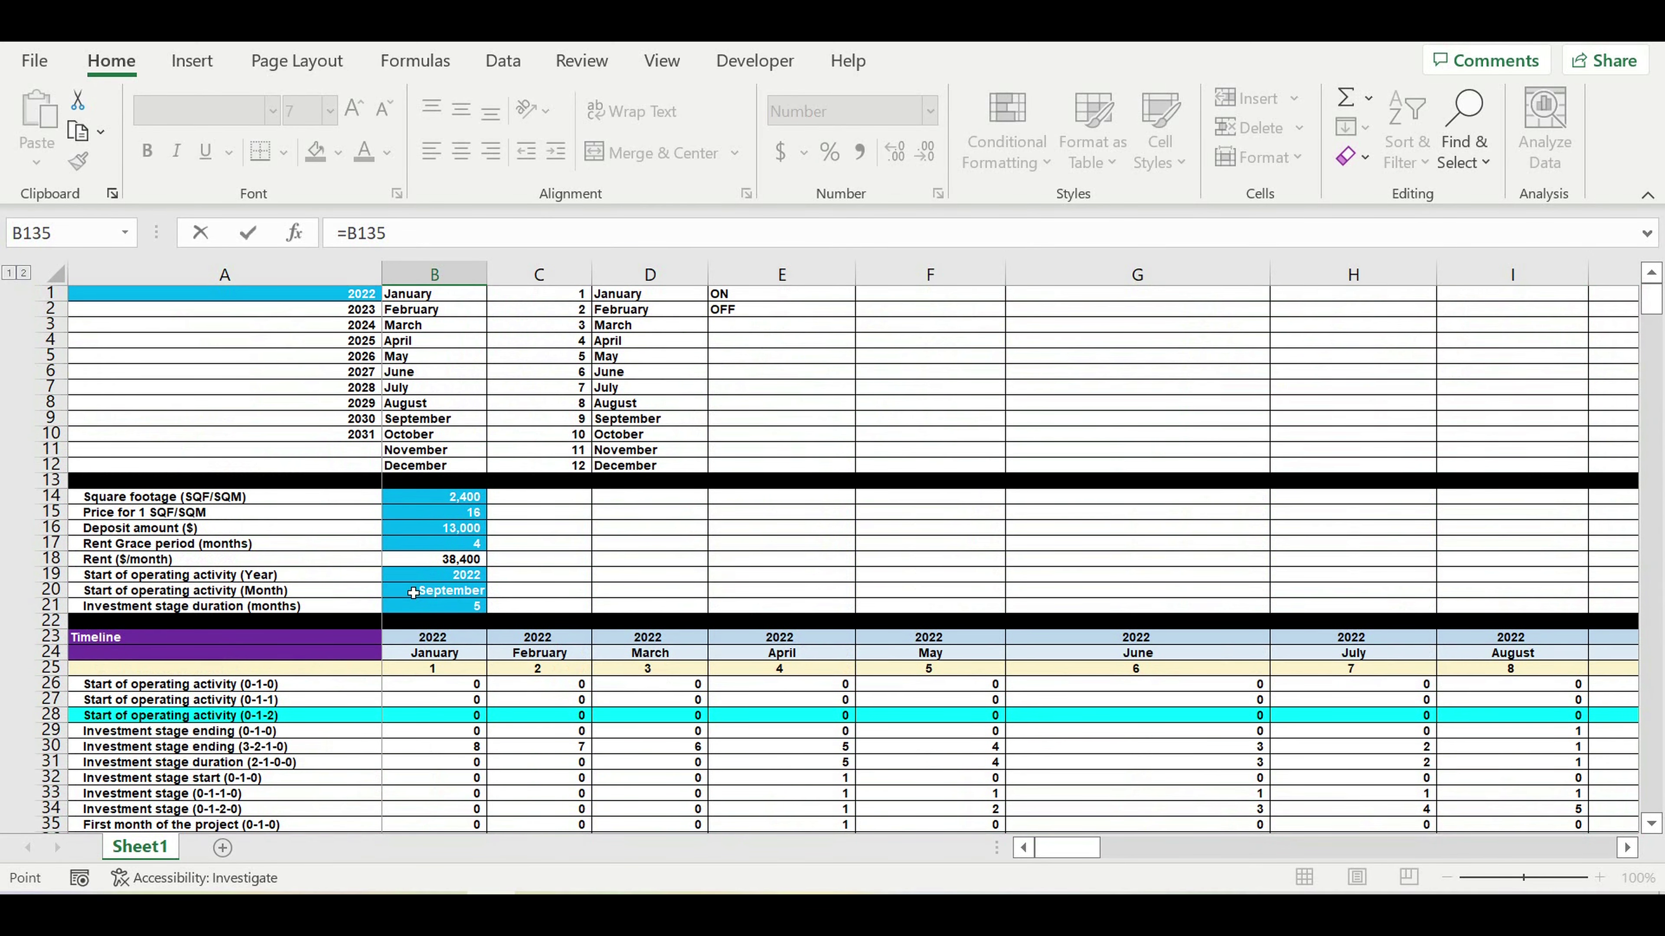
pyautogui.scroll(-12, 563, 610)
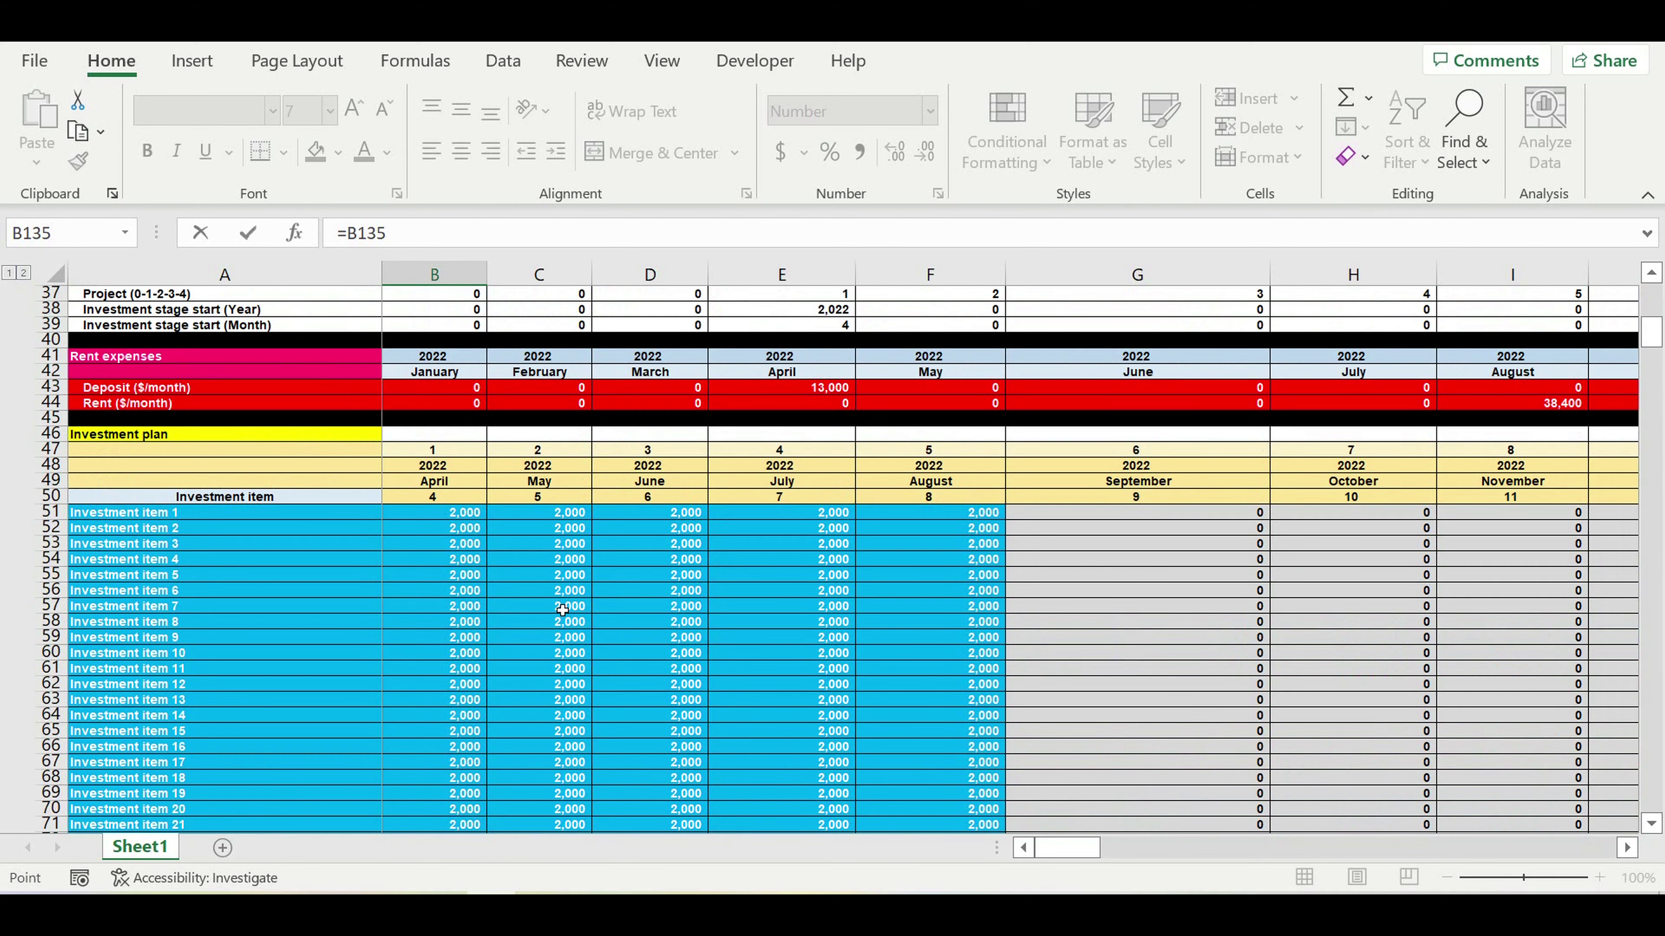
pyautogui.scroll(-20, 563, 610)
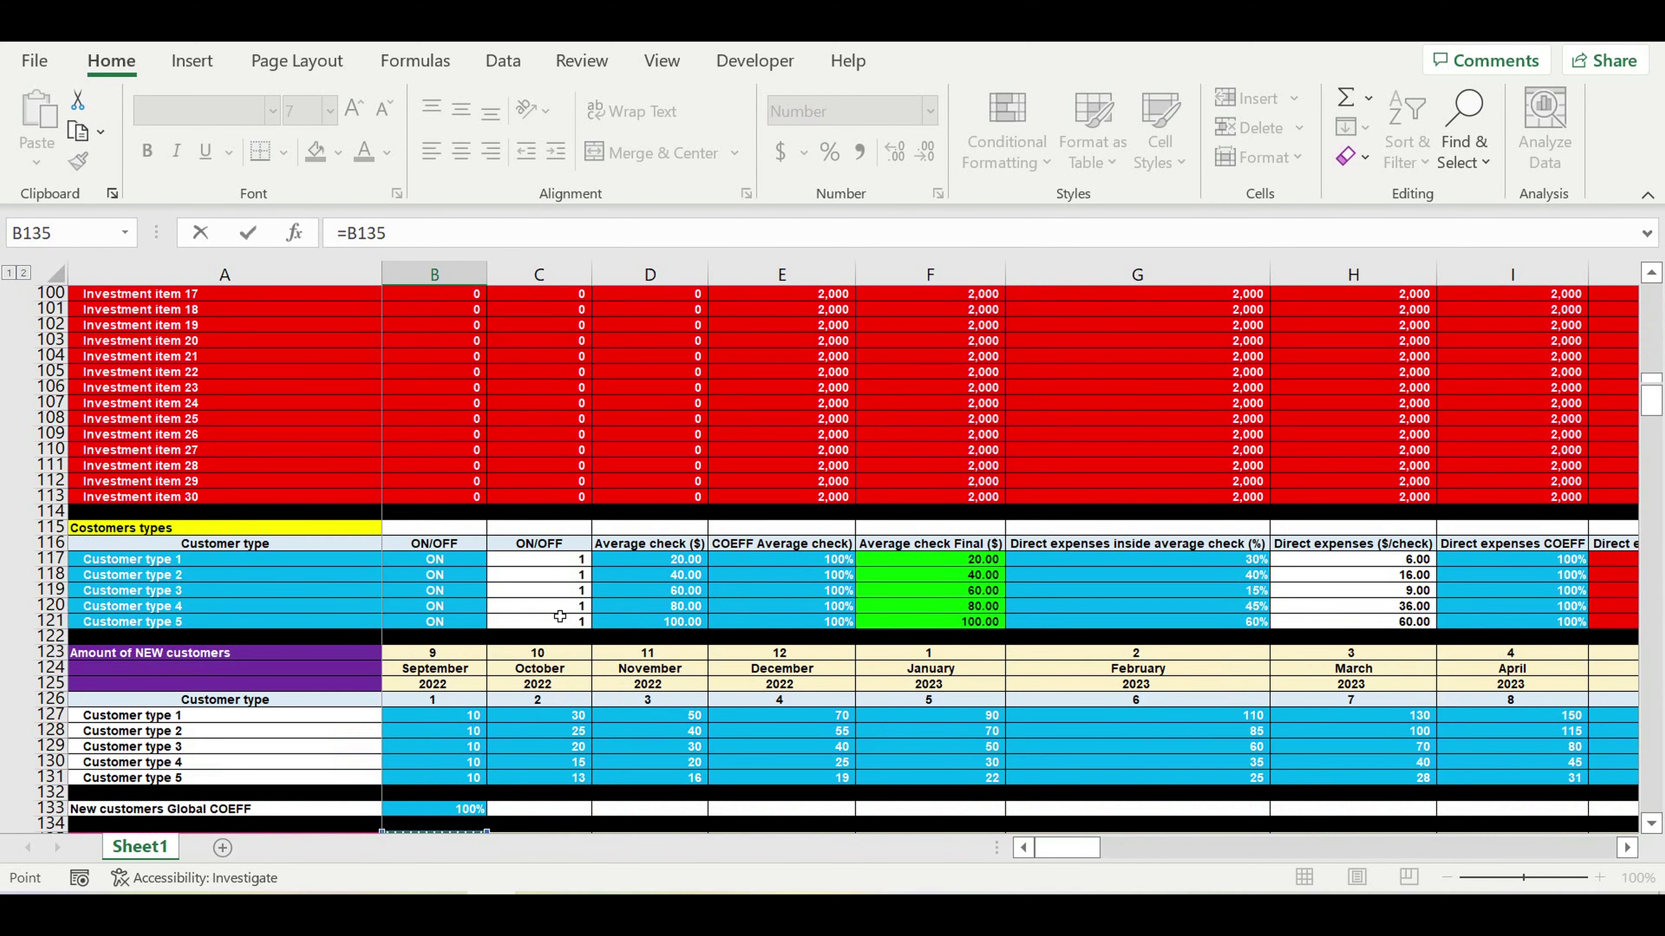
pyautogui.scroll(-10, 561, 616)
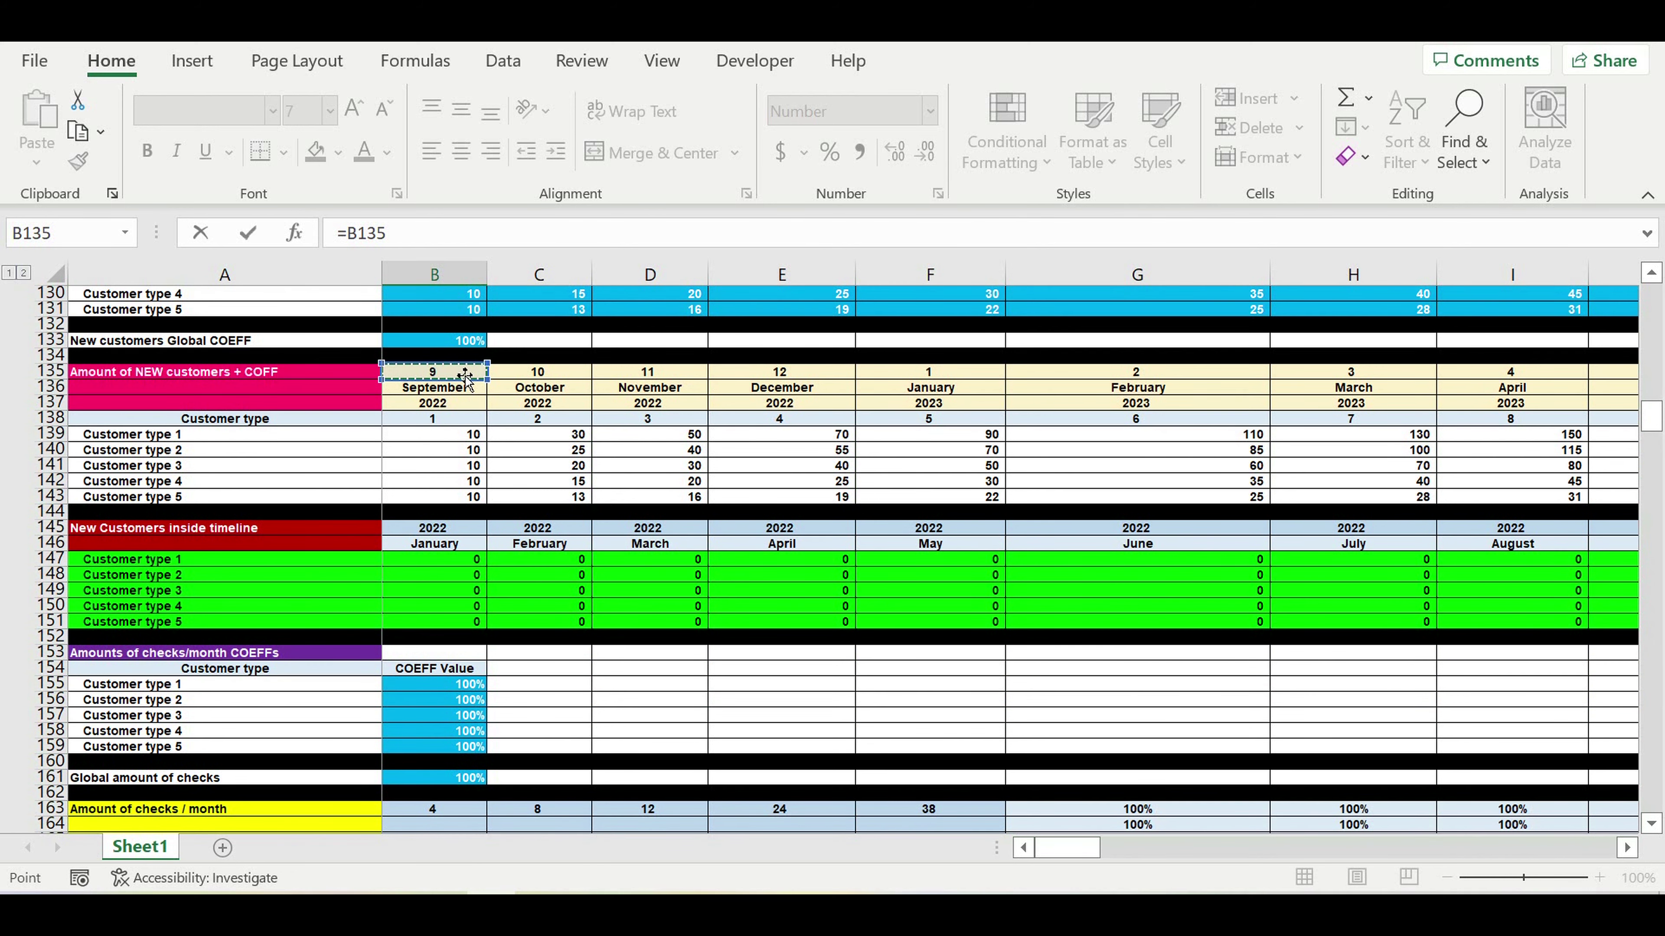
pyautogui.press('Return')
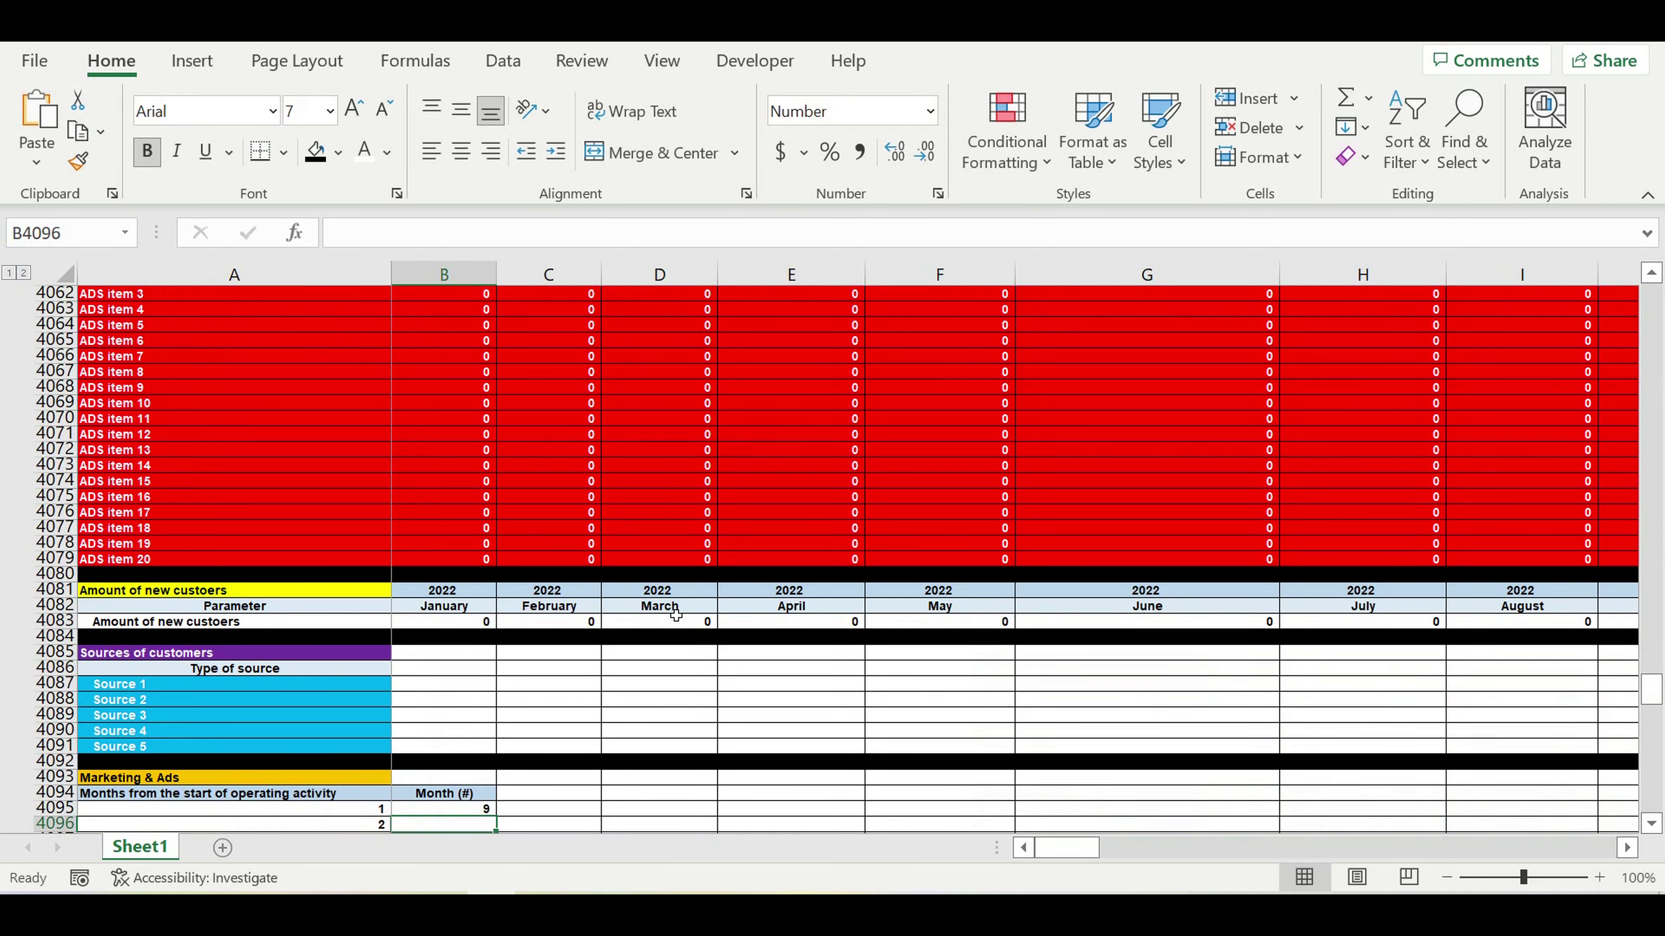
# Step: Enter the formula =IF(B4095=12,1,B4095+1) in B4096 so month numbers restart at 1 after 12
pyautogui.scroll(-3, 675, 614)
pyautogui.click(482, 668)
pyautogui.scroll(-1, 659, 640)
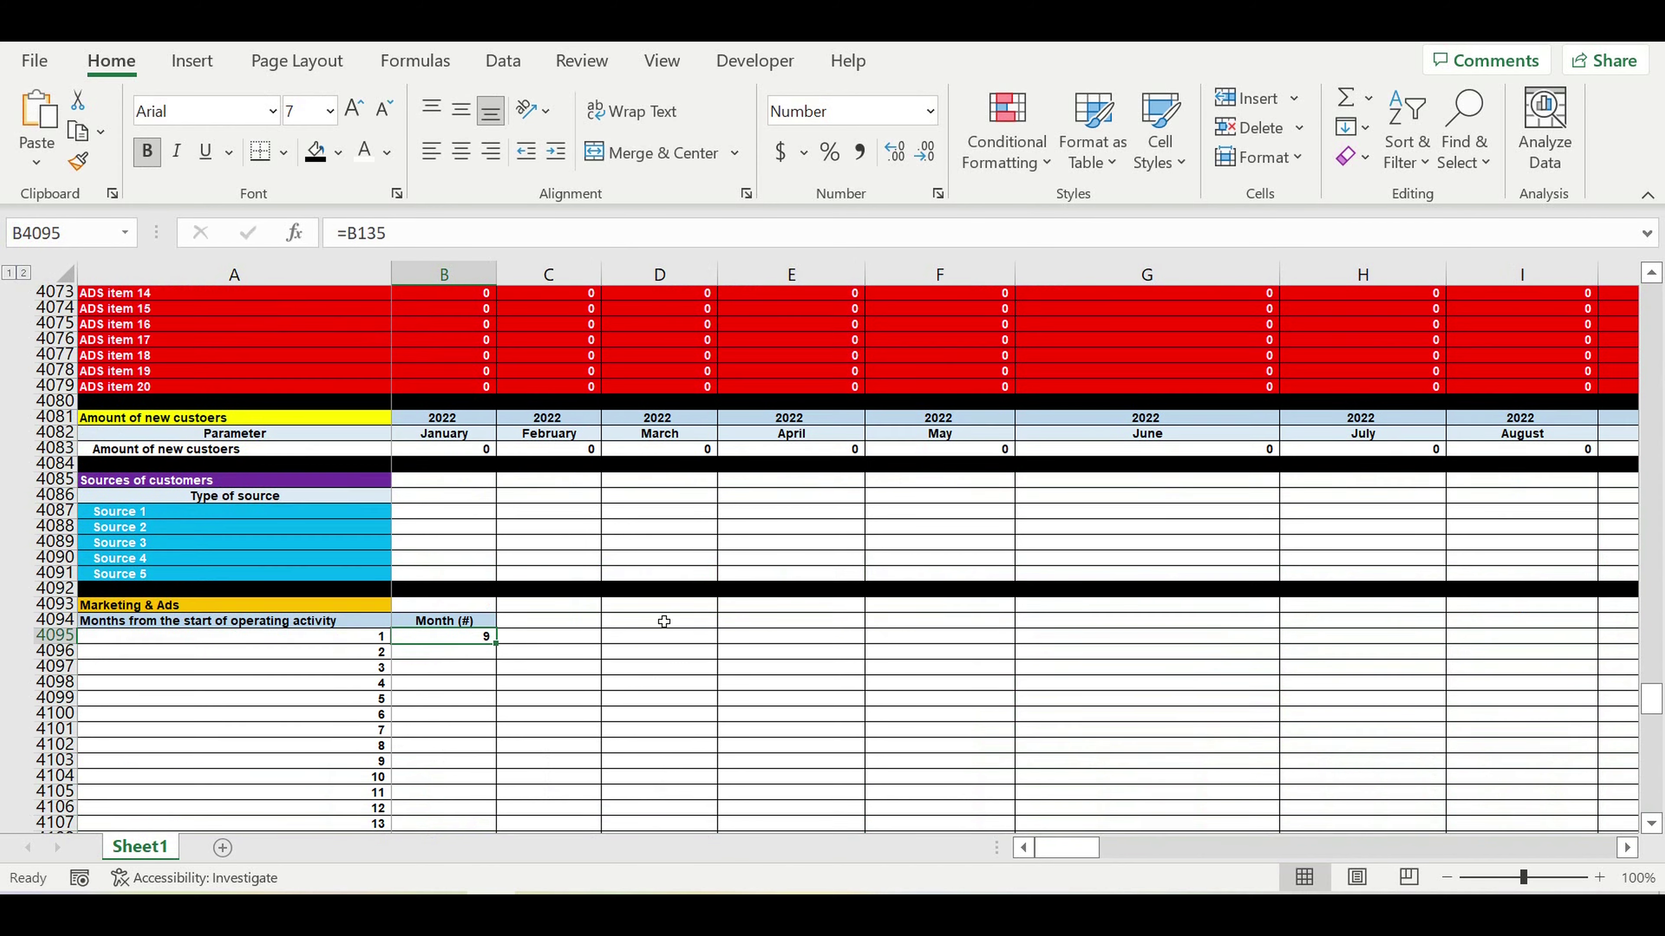
pyautogui.scroll(-1, 664, 622)
pyautogui.click(457, 595)
pyautogui.write('=if(')
pyautogui.click(470, 579)
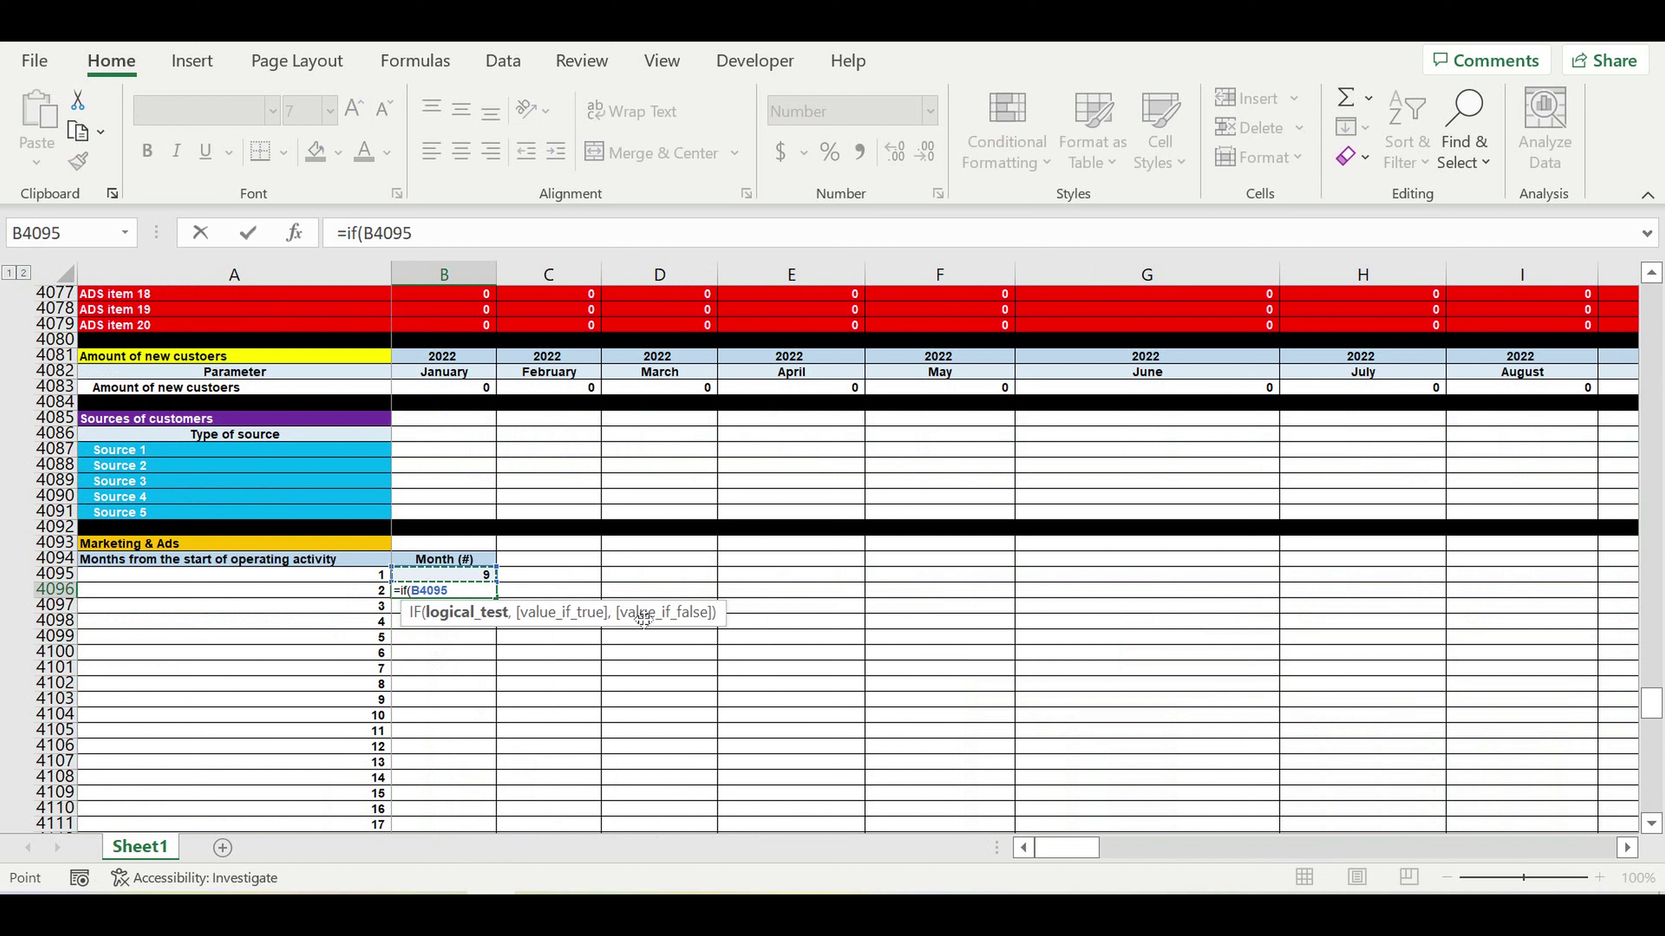
pyautogui.write('=12,1,')
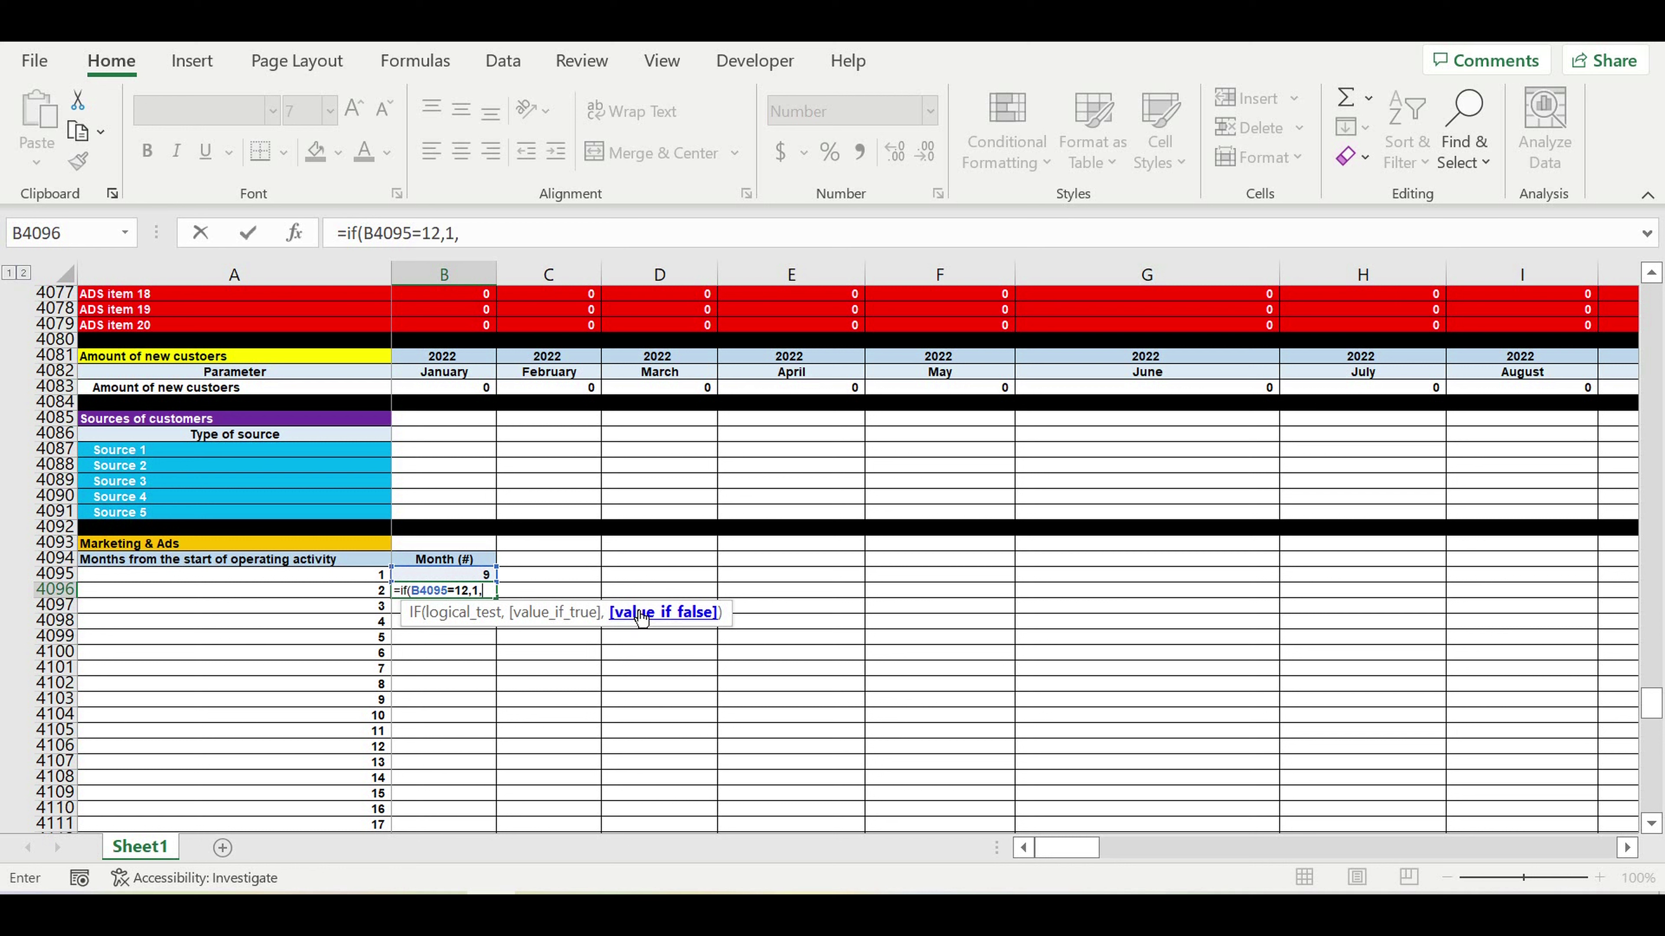
pyautogui.click(468, 576)
pyautogui.write('+')
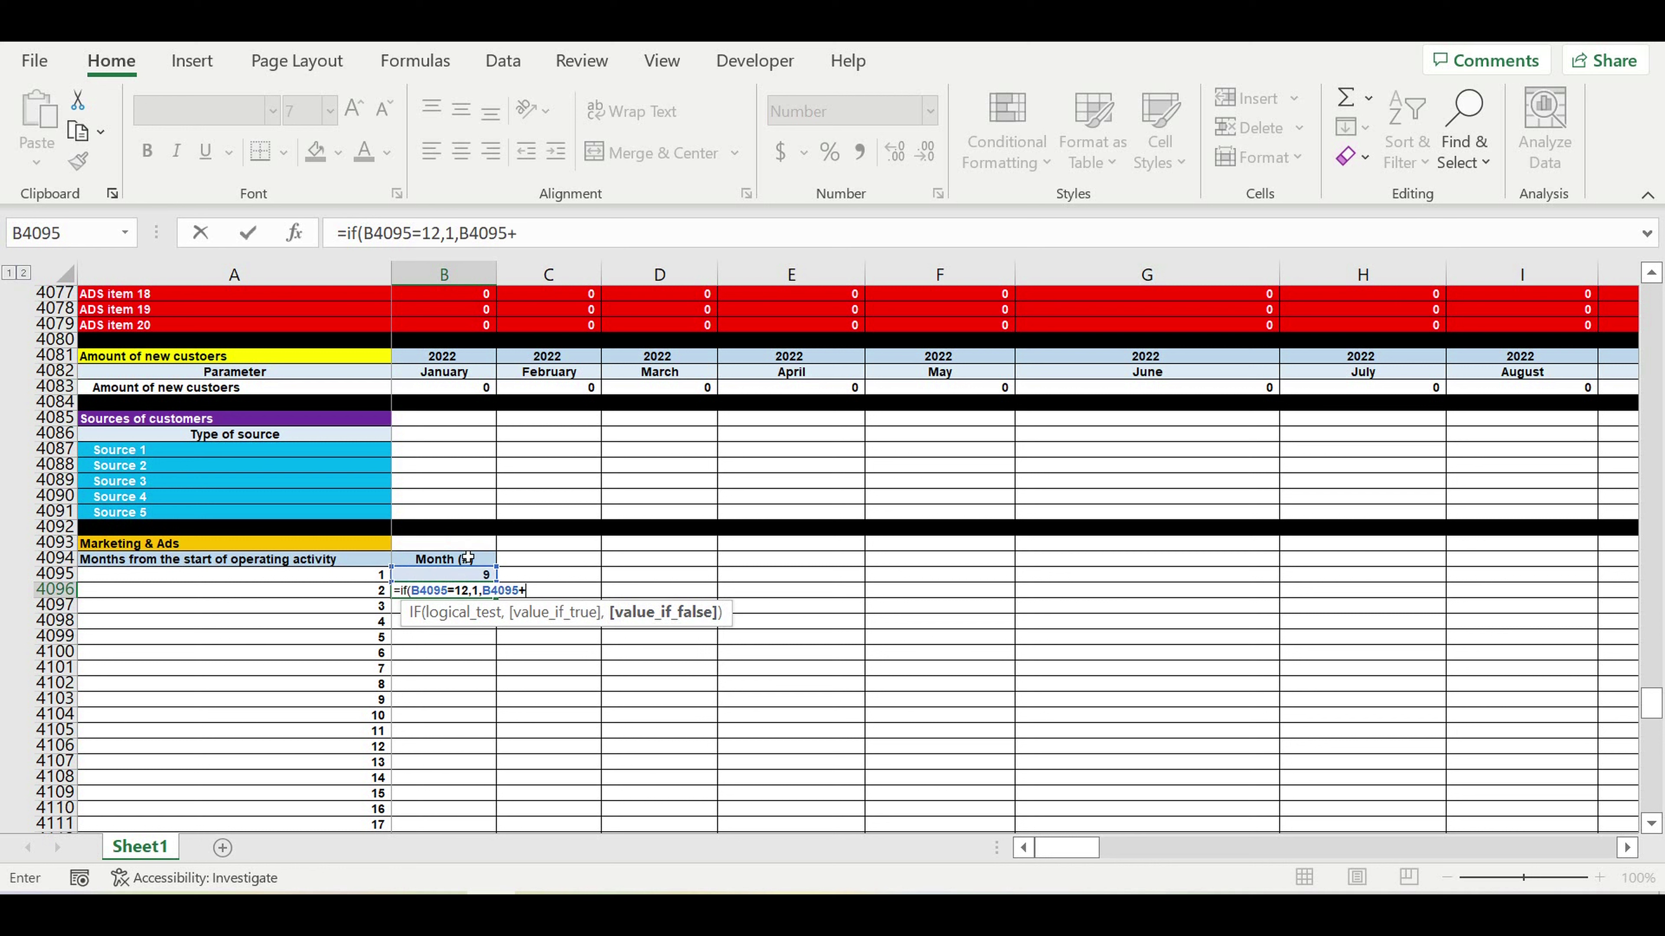
pyautogui.write('1)')
pyautogui.press('Return')
# Step: Fill the month number formula from B4096 down to row 4214
pyautogui.click(467, 589)
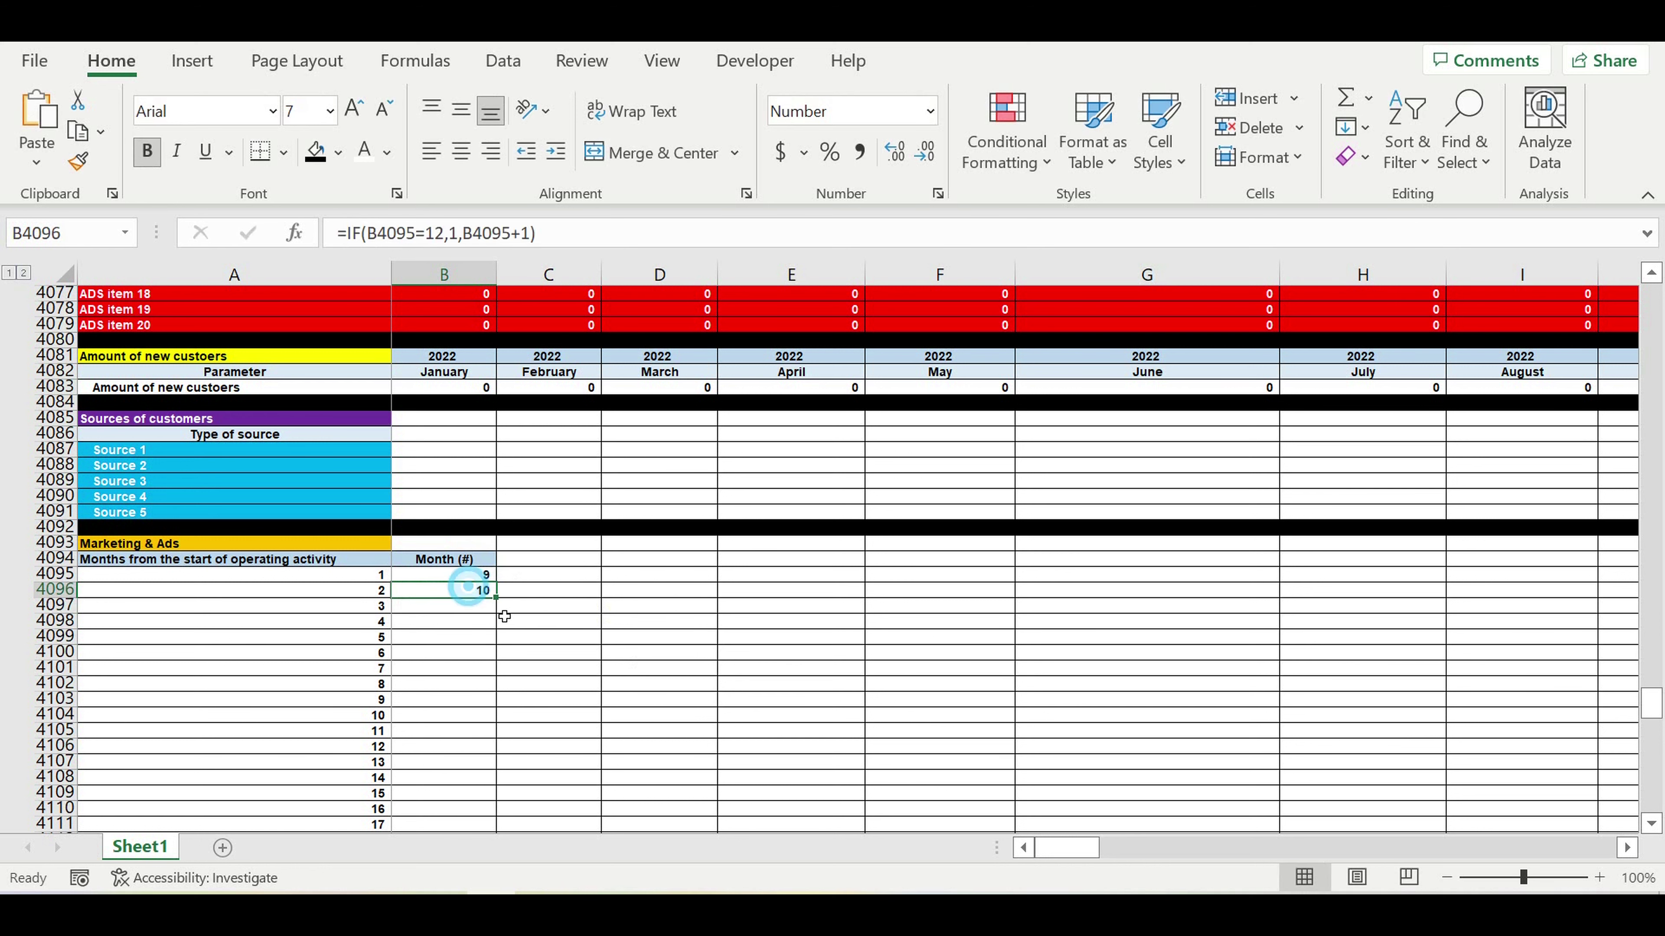
pyautogui.moveTo(496, 598); pyautogui.dragTo(485, 797)
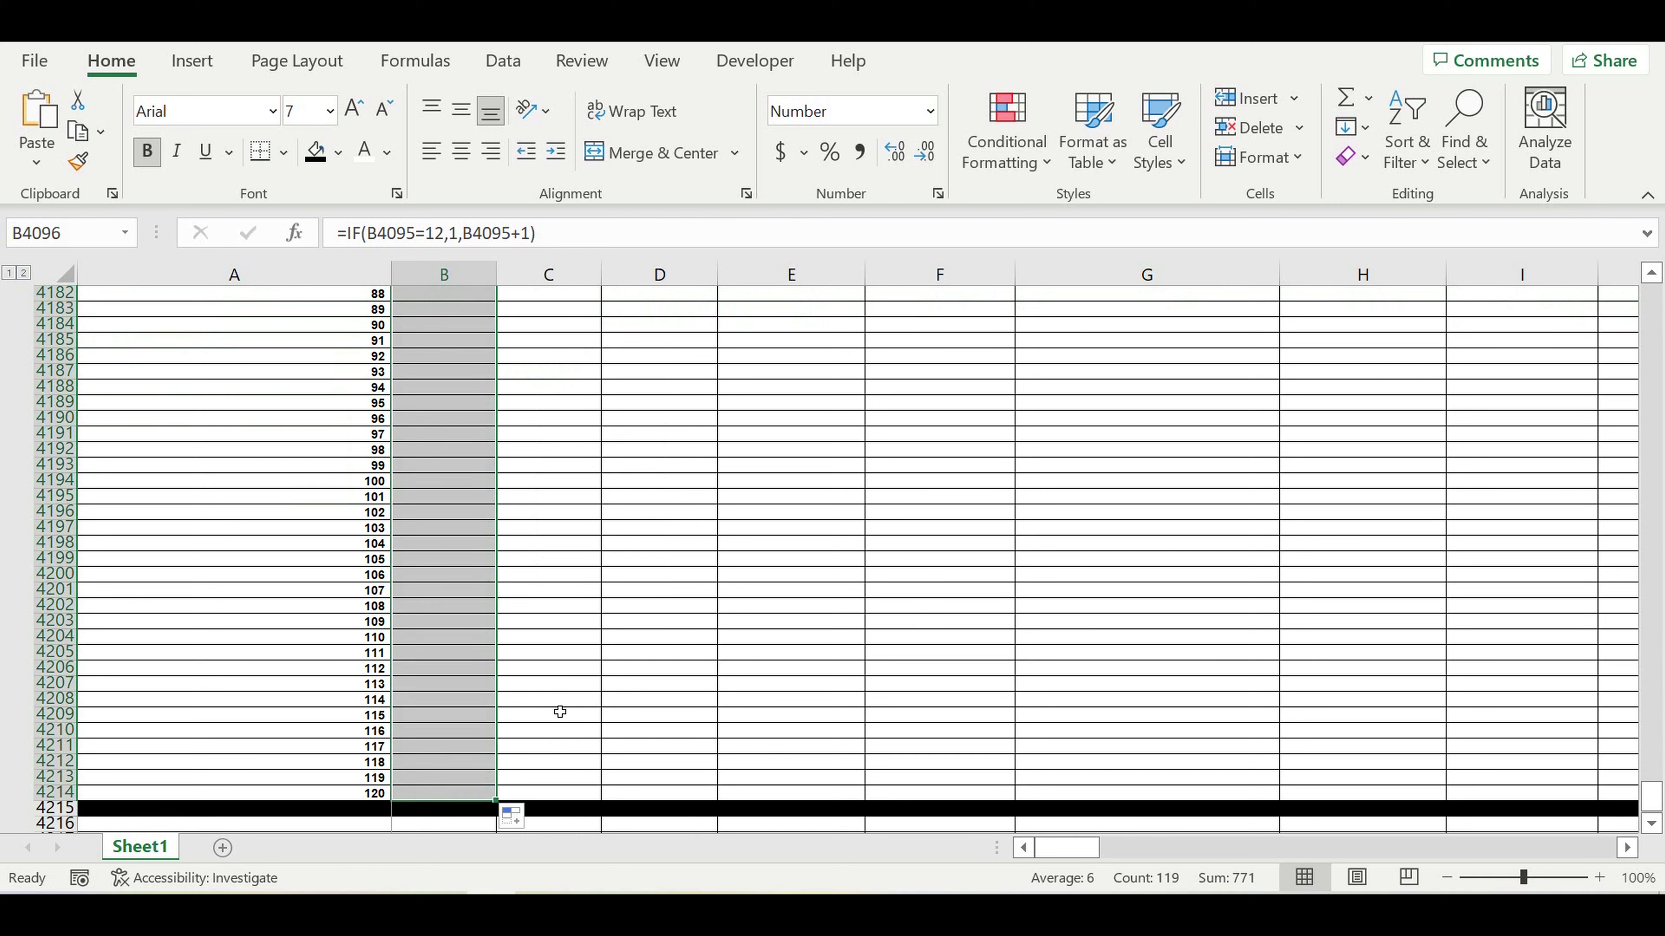
pyautogui.scroll(20, 559, 681)
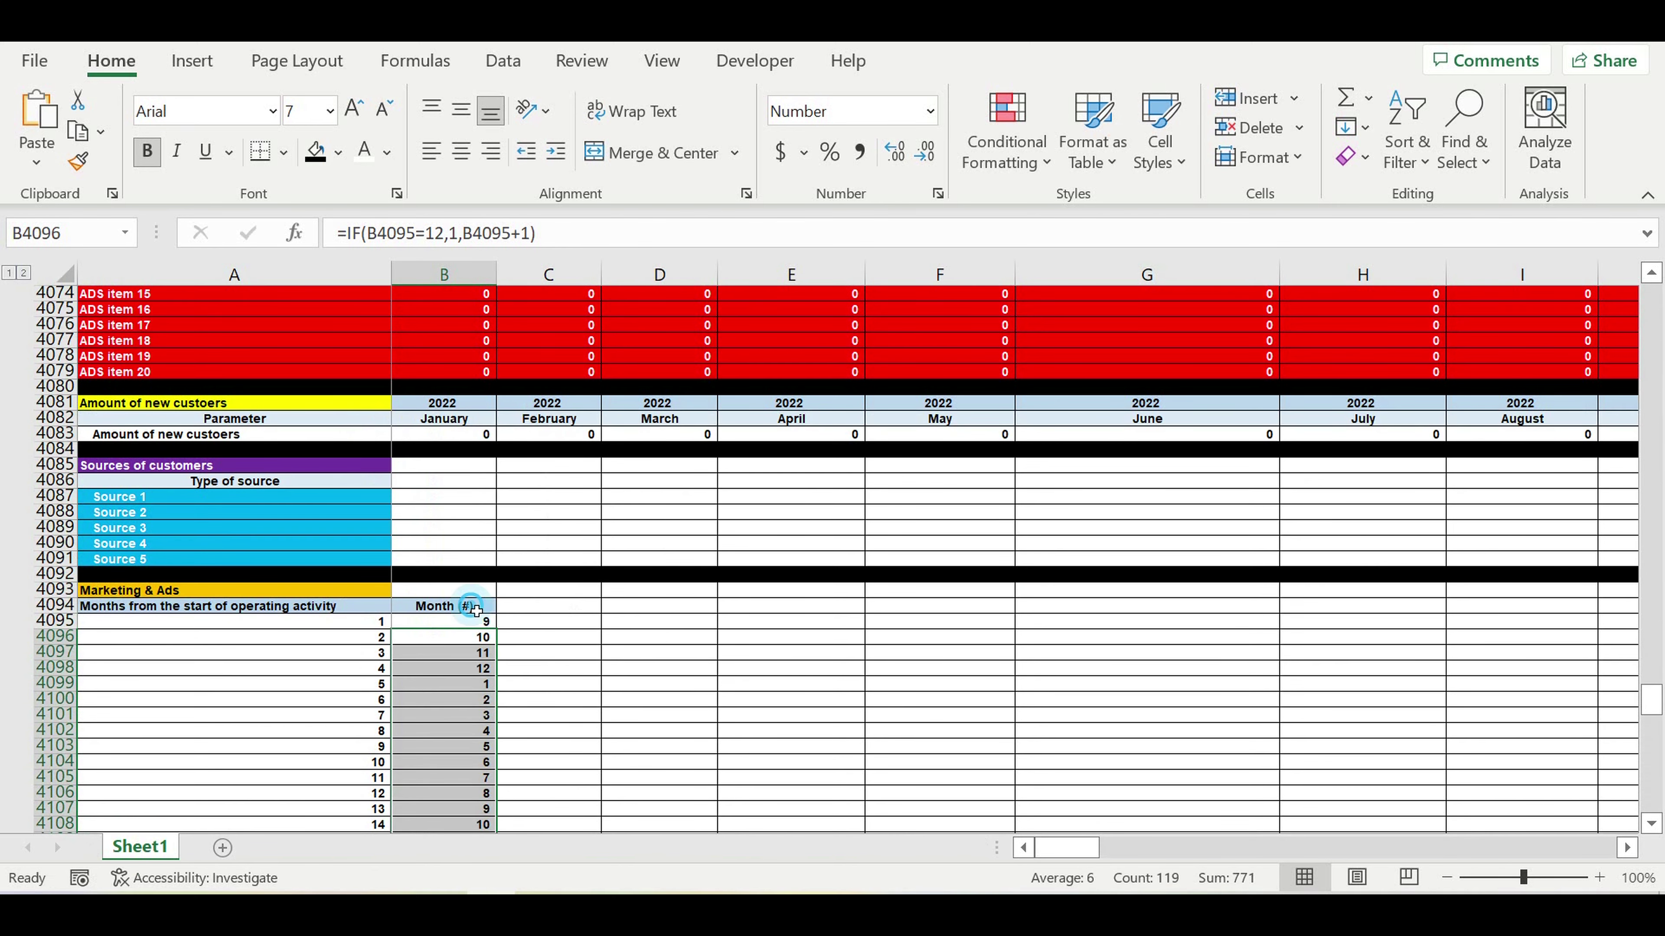
# Step: Copy the Month (#) header from B4094 to C4094 and rename the copy Month
pyautogui.click(475, 606)
pyautogui.moveTo(504, 618); pyautogui.dragTo(580, 613)
pyautogui.click(544, 636)
pyautogui.press('Up')
pyautogui.press('Up')
pyautogui.write('Month')
pyautogui.press('Return')
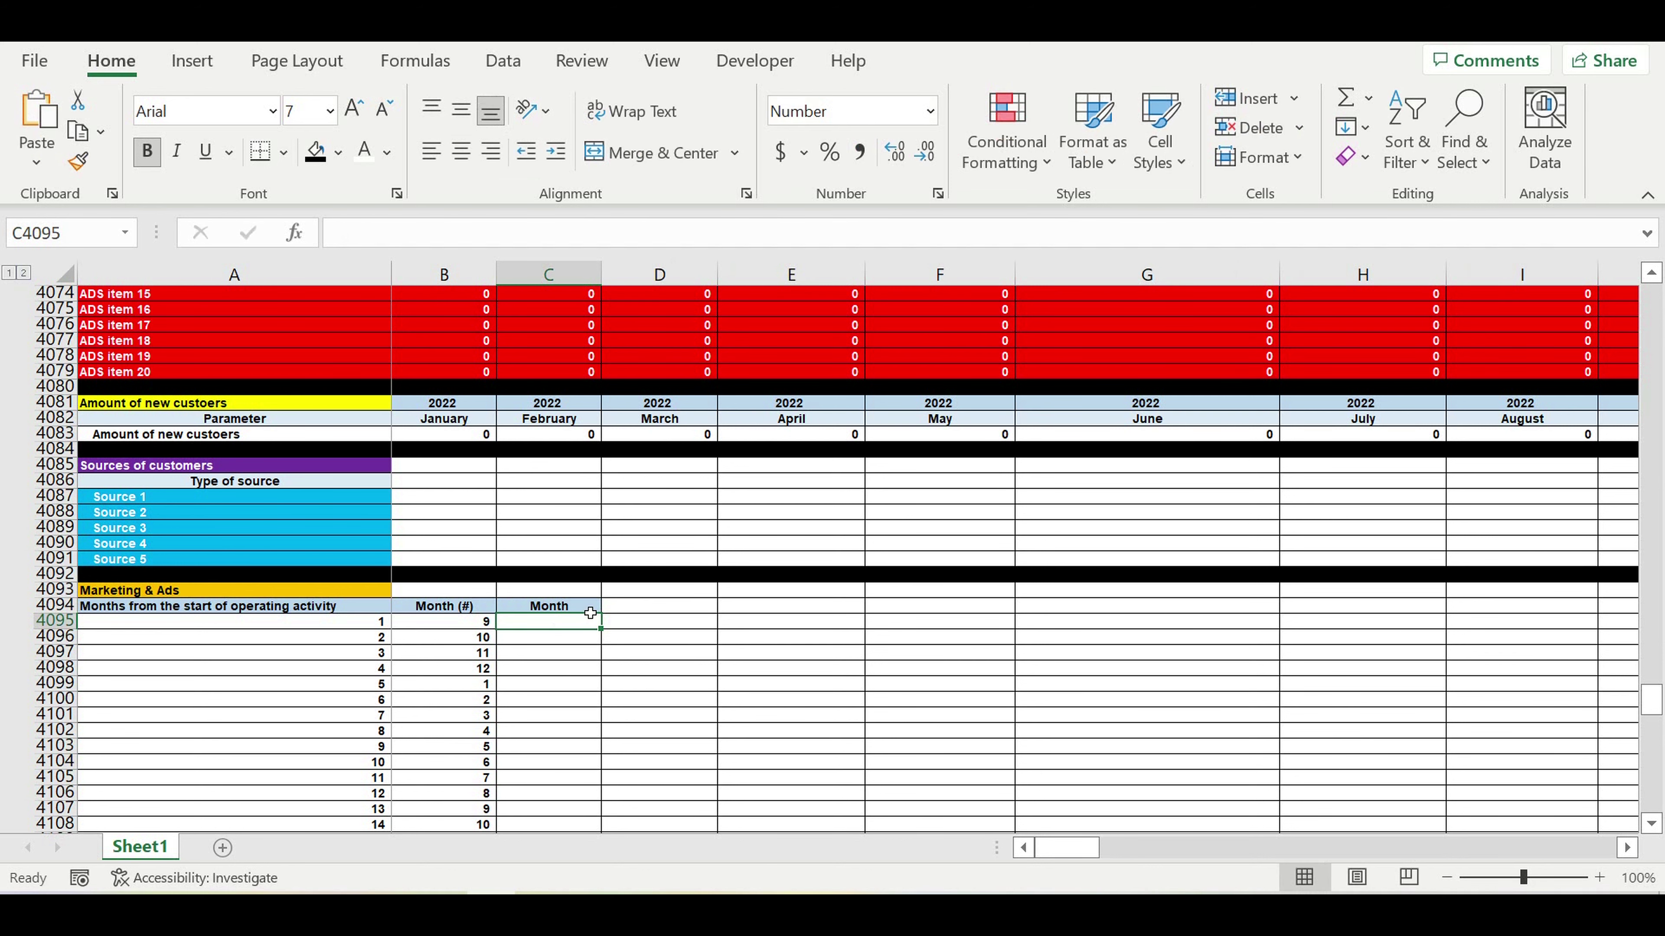
# Step: Copy the Month header from C4094 to D4094 and rename the copy Year
pyautogui.click(590, 612)
pyautogui.moveTo(604, 616); pyautogui.dragTo(663, 613)
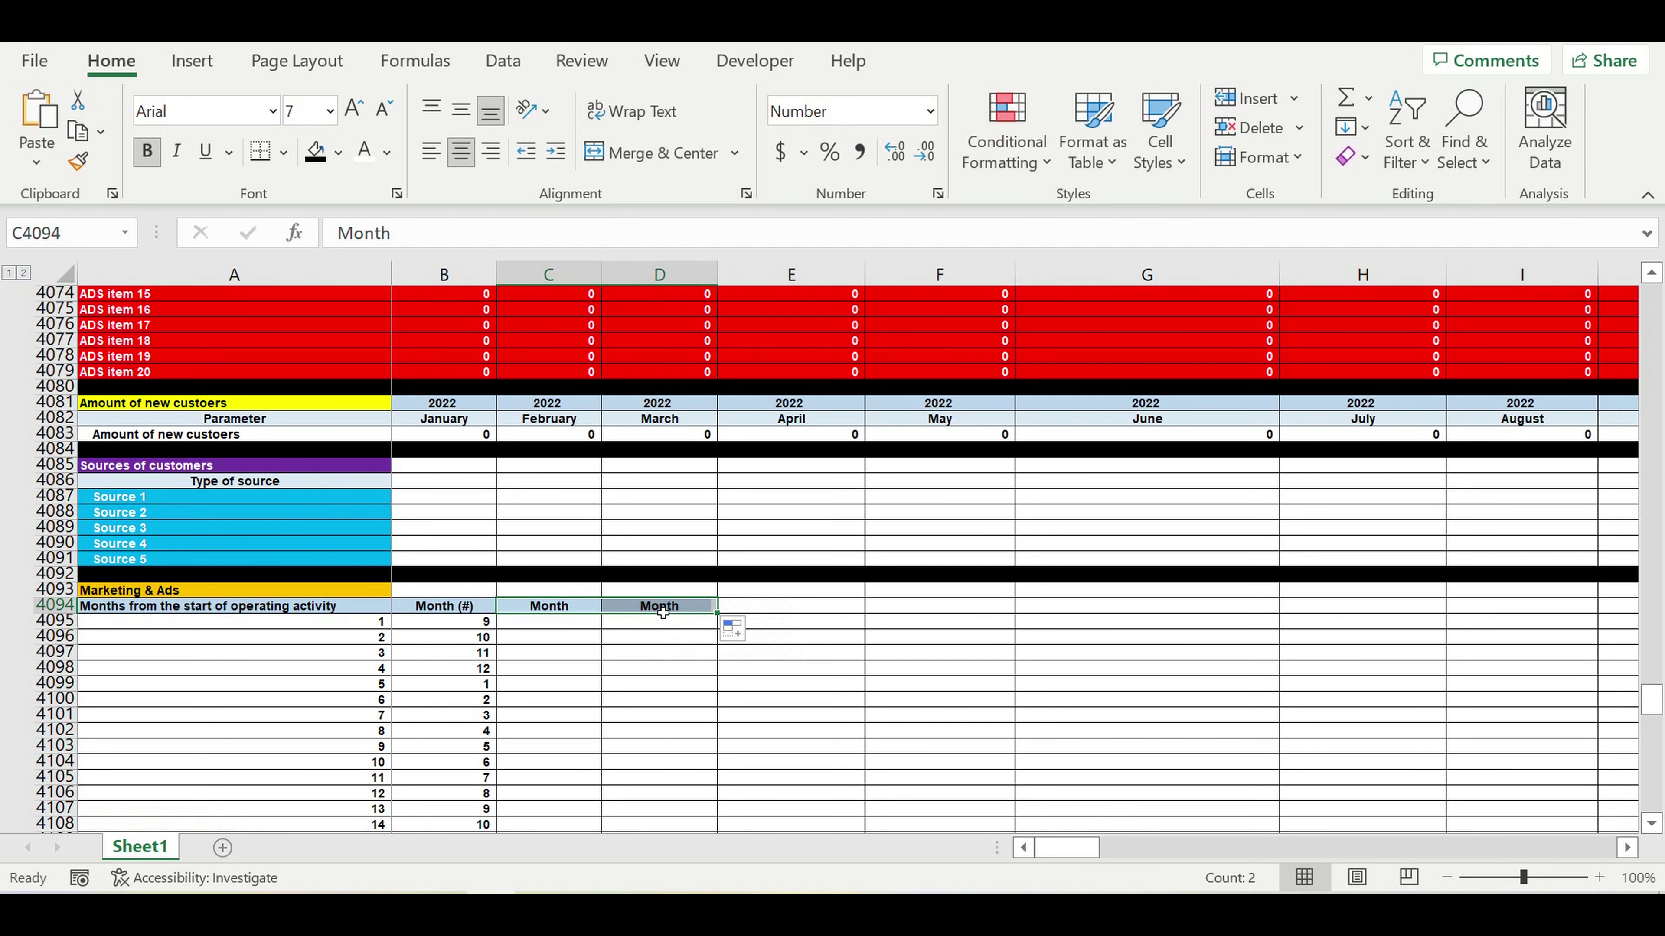
pyautogui.click(663, 613)
pyautogui.write('Year')
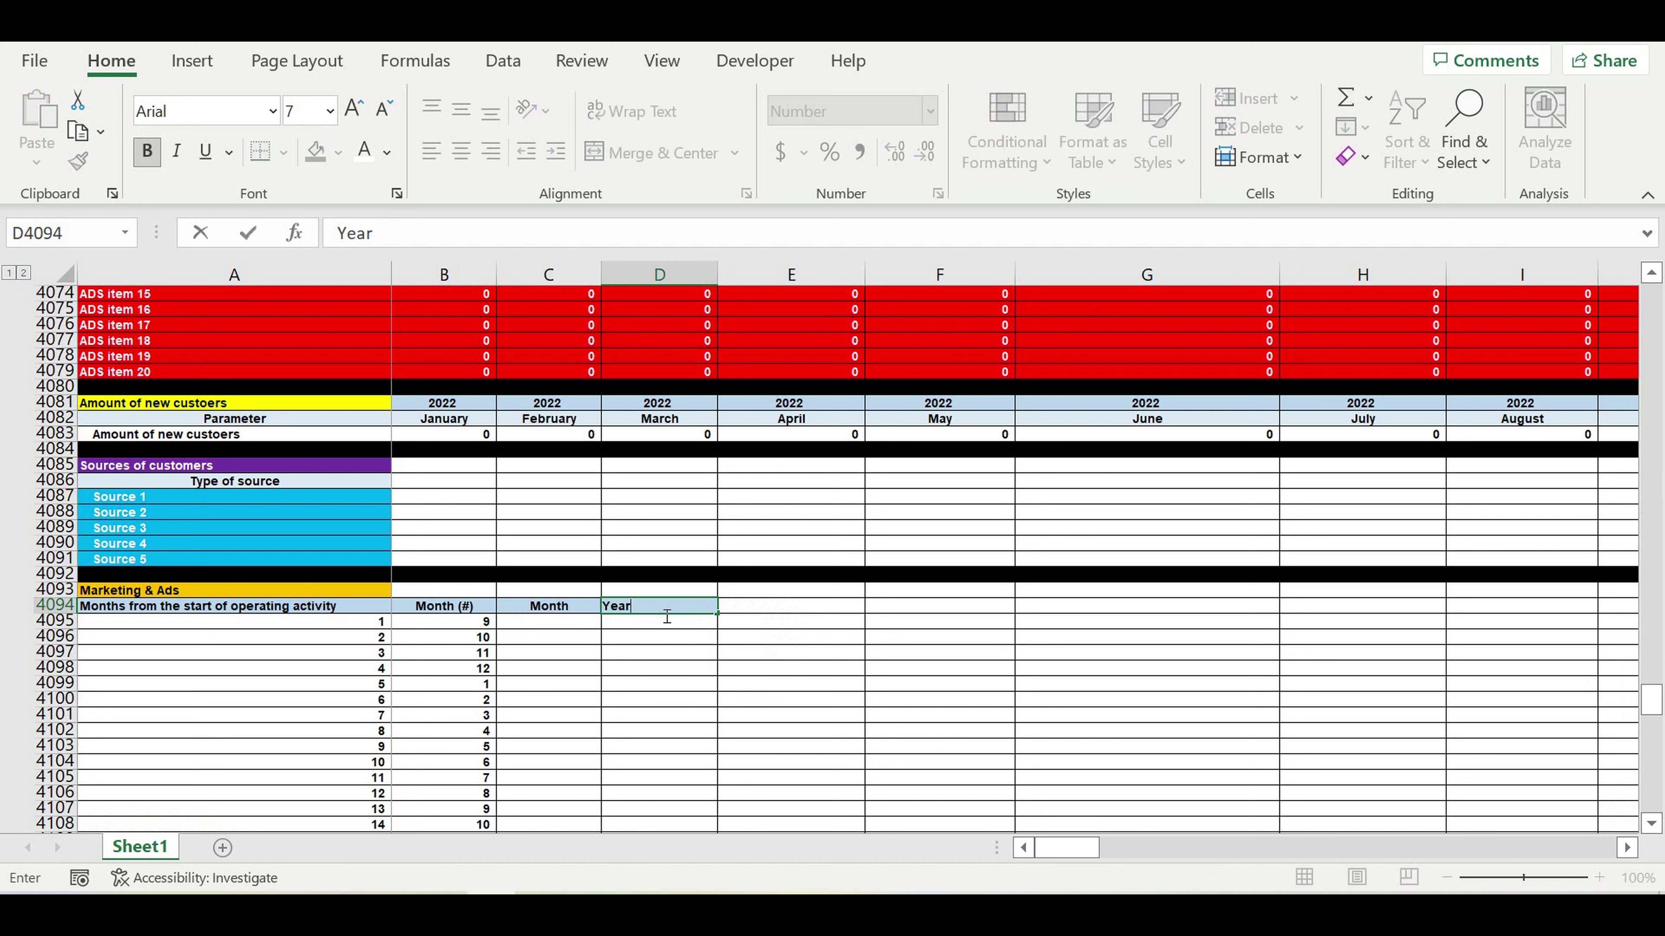
pyautogui.press('Return')
pyautogui.click(654, 605)
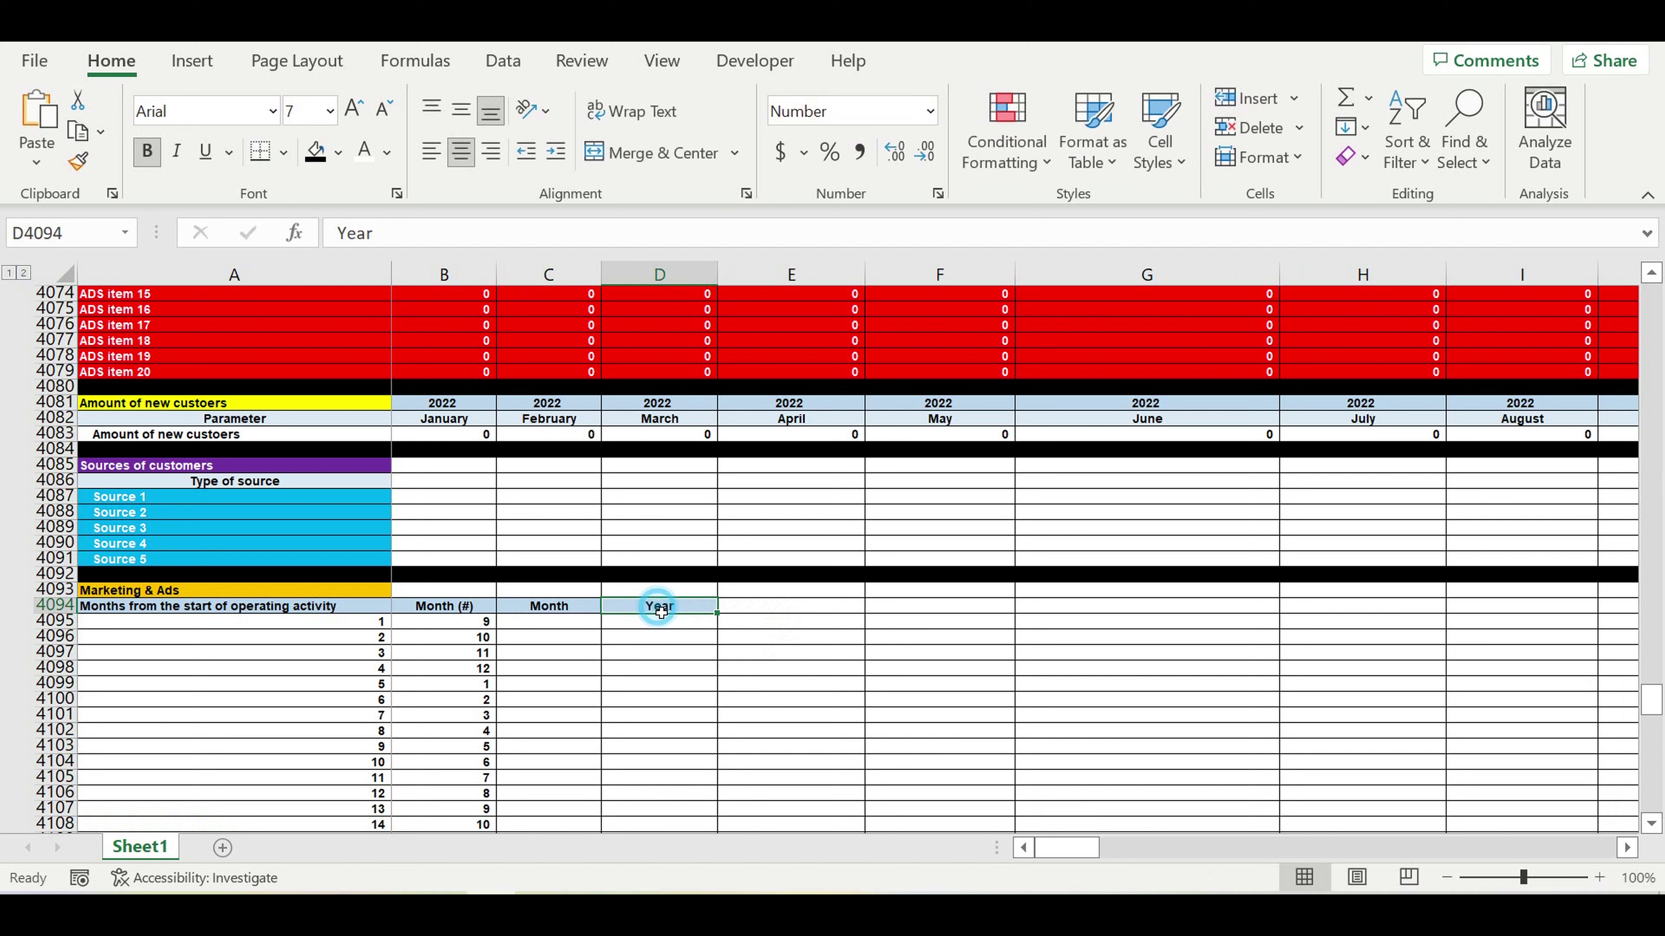
# Step: Write the formula =VLOOKUP(B4095,C1:D12,2,0) in C4095 to look up the month name from the month number
pyautogui.click(557, 624)
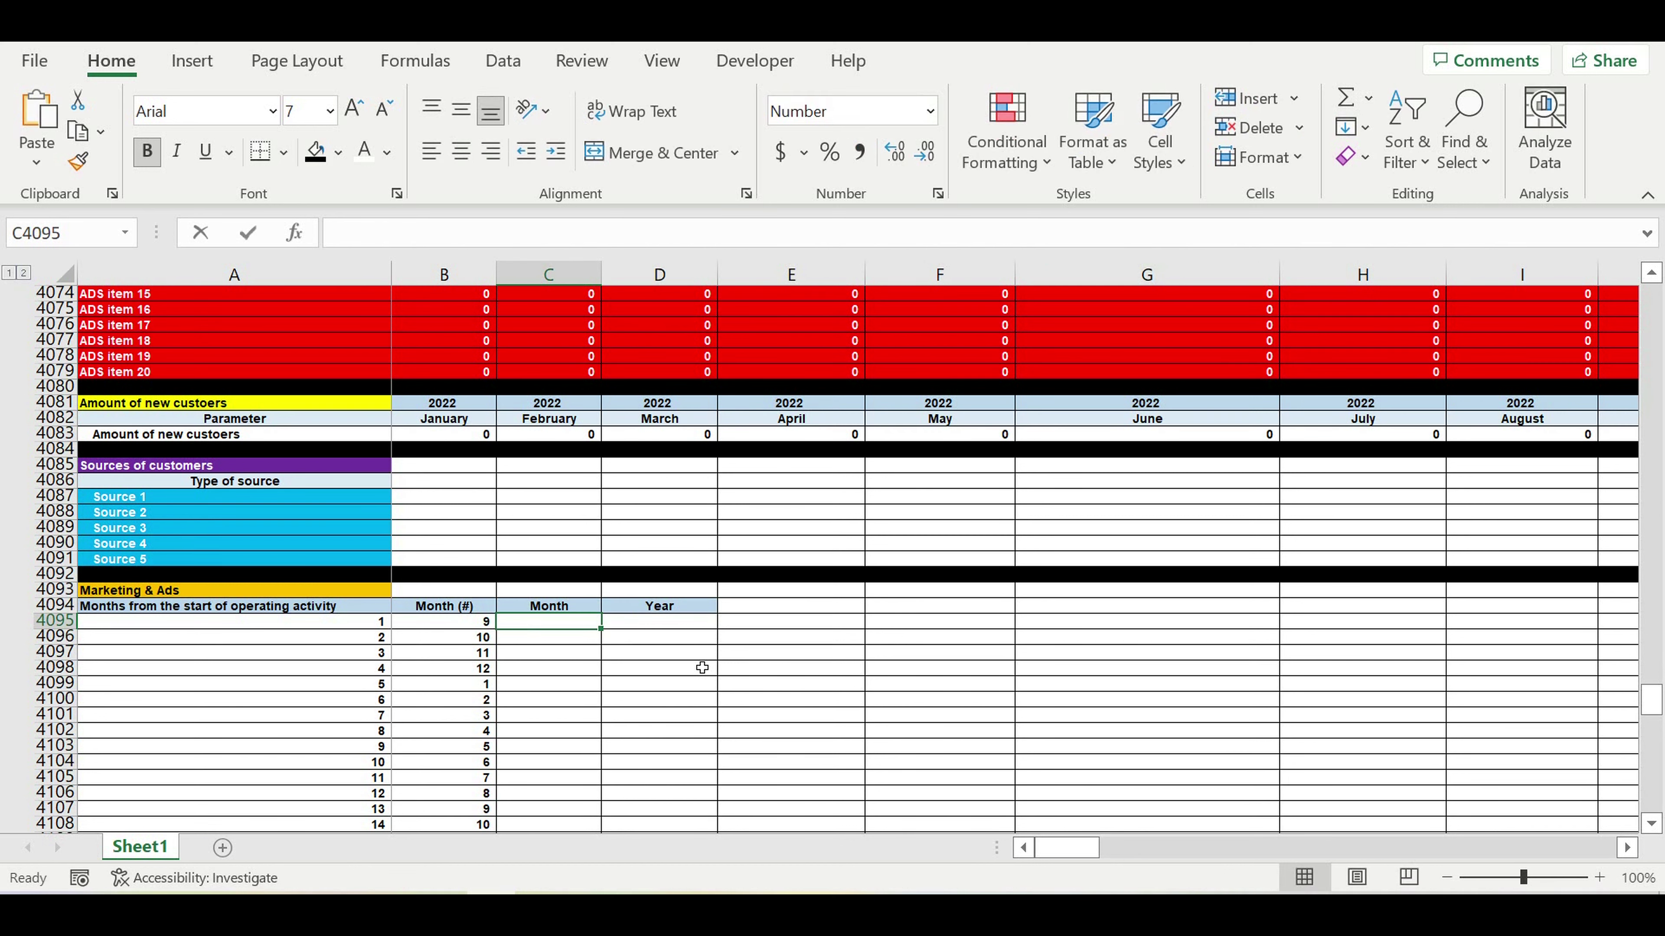
pyautogui.write('=vl')
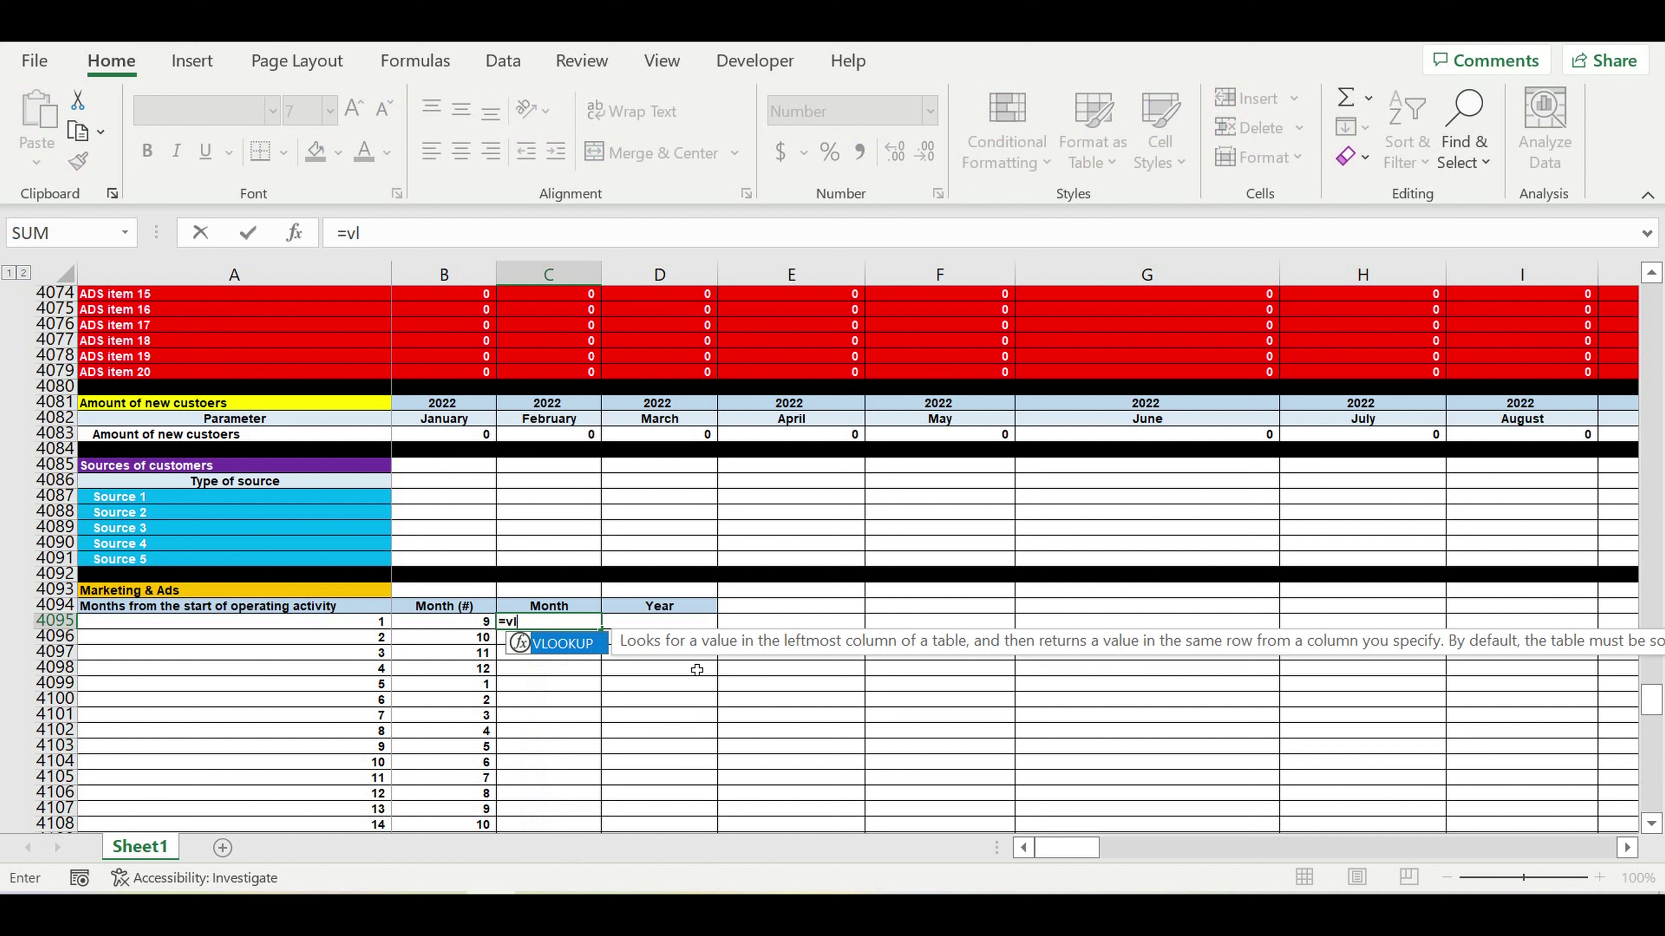
pyautogui.doubleClick(561, 643)
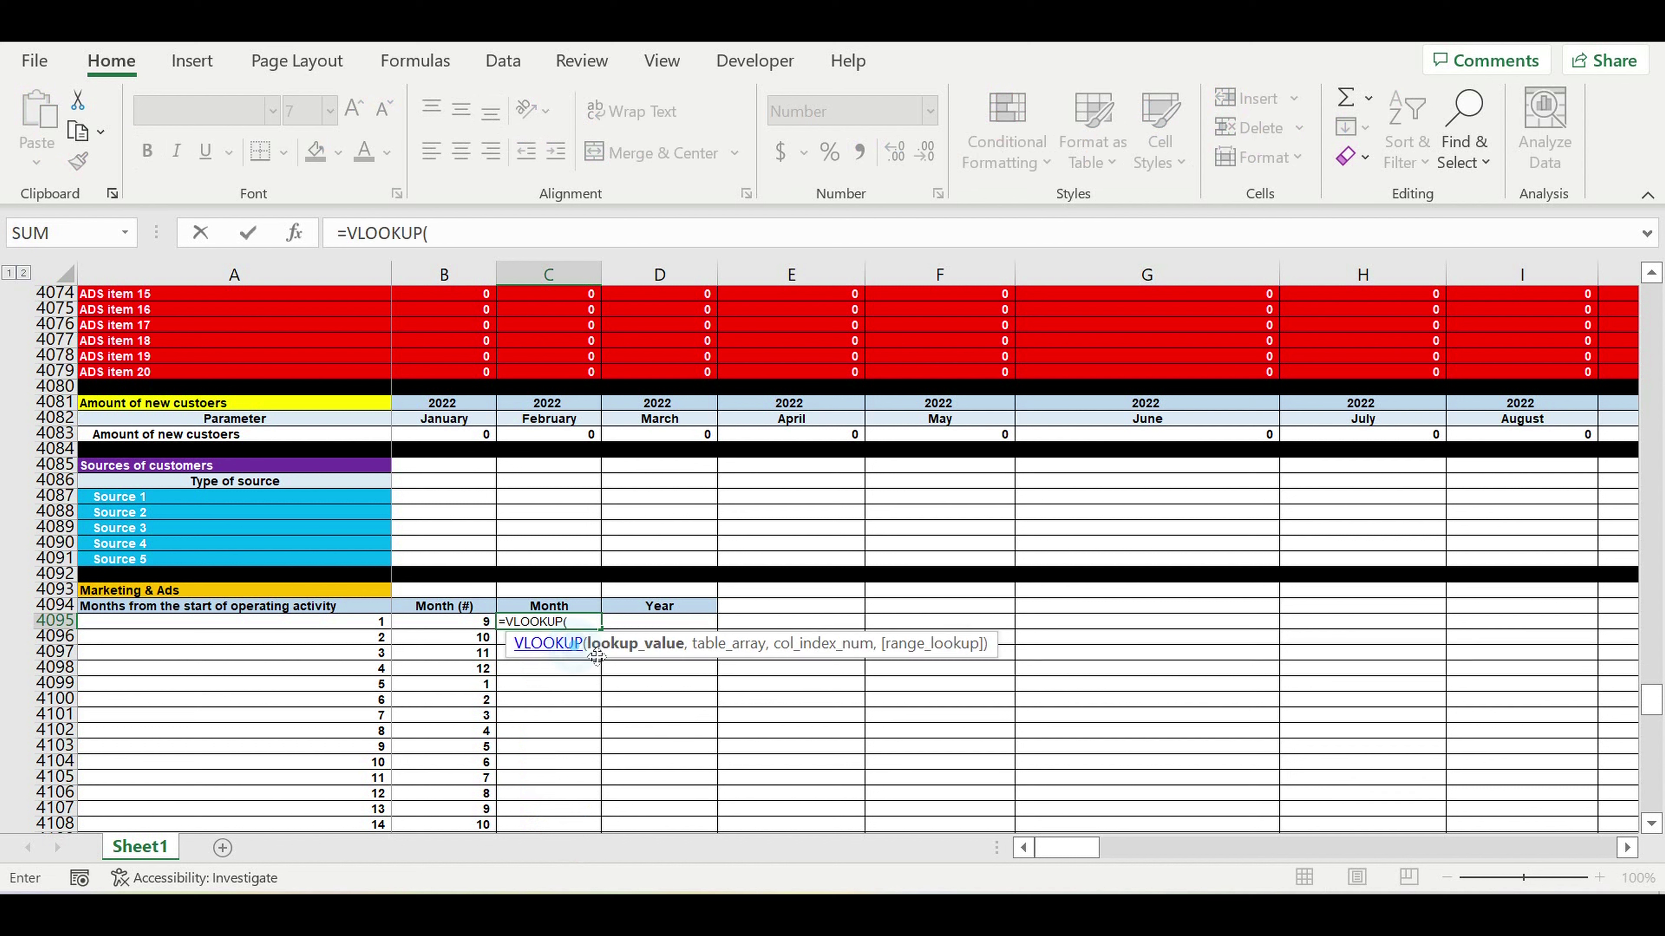
pyautogui.click(464, 623)
pyautogui.write(',')
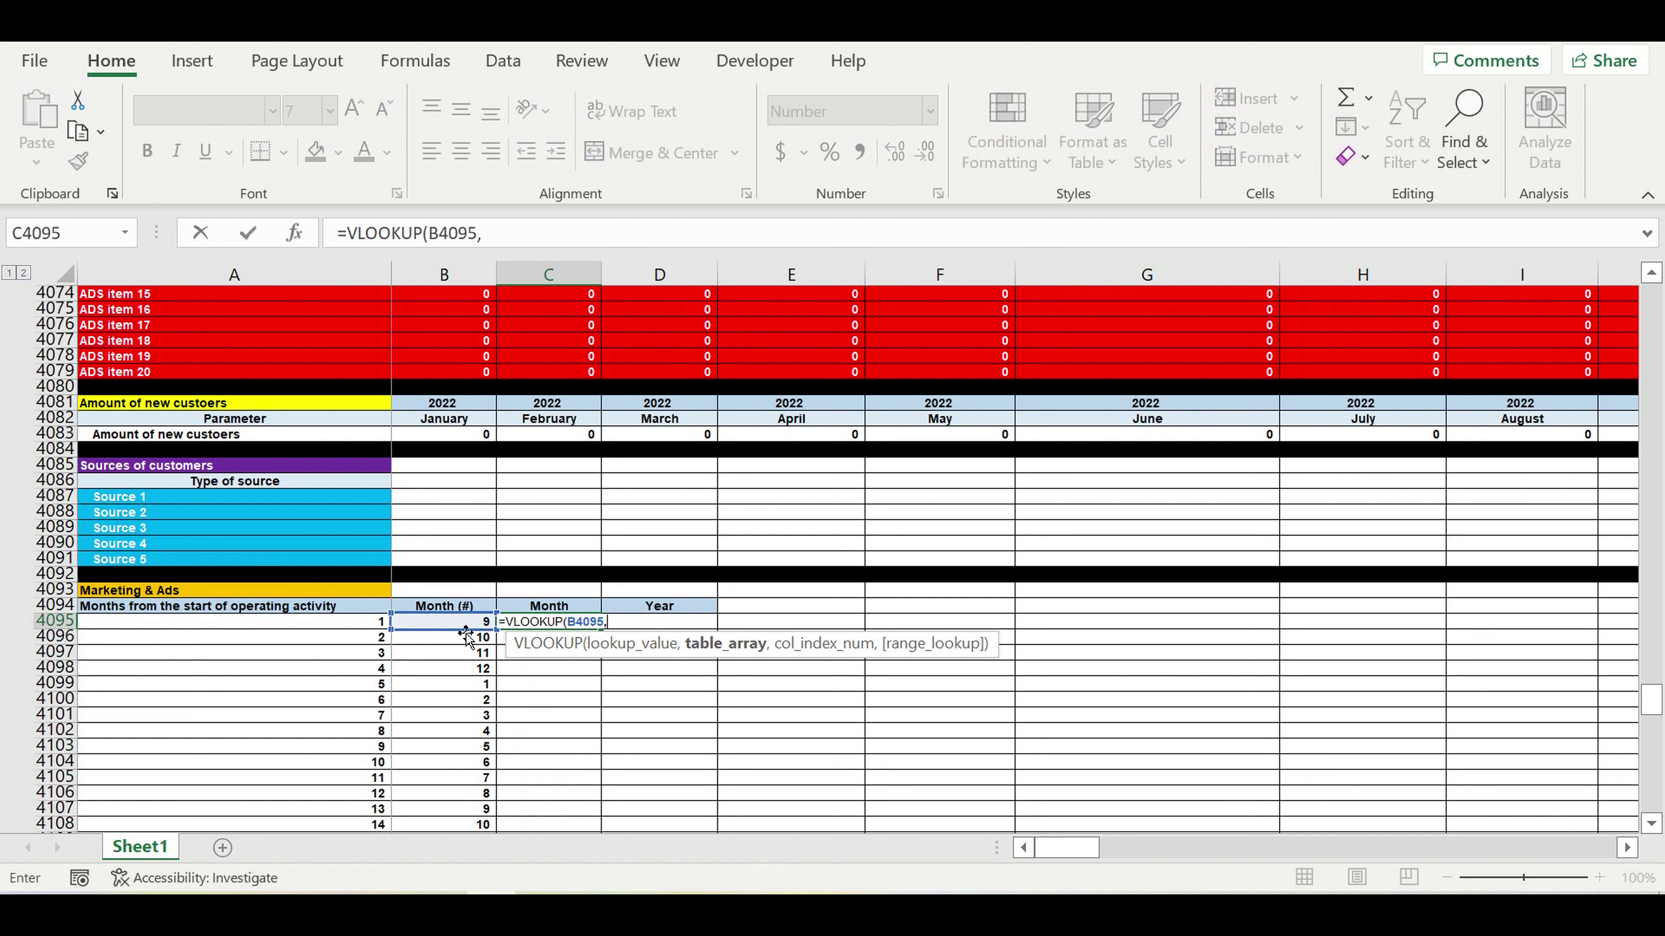
pyautogui.moveTo(1656, 705); pyautogui.dragTo(1092, 208)
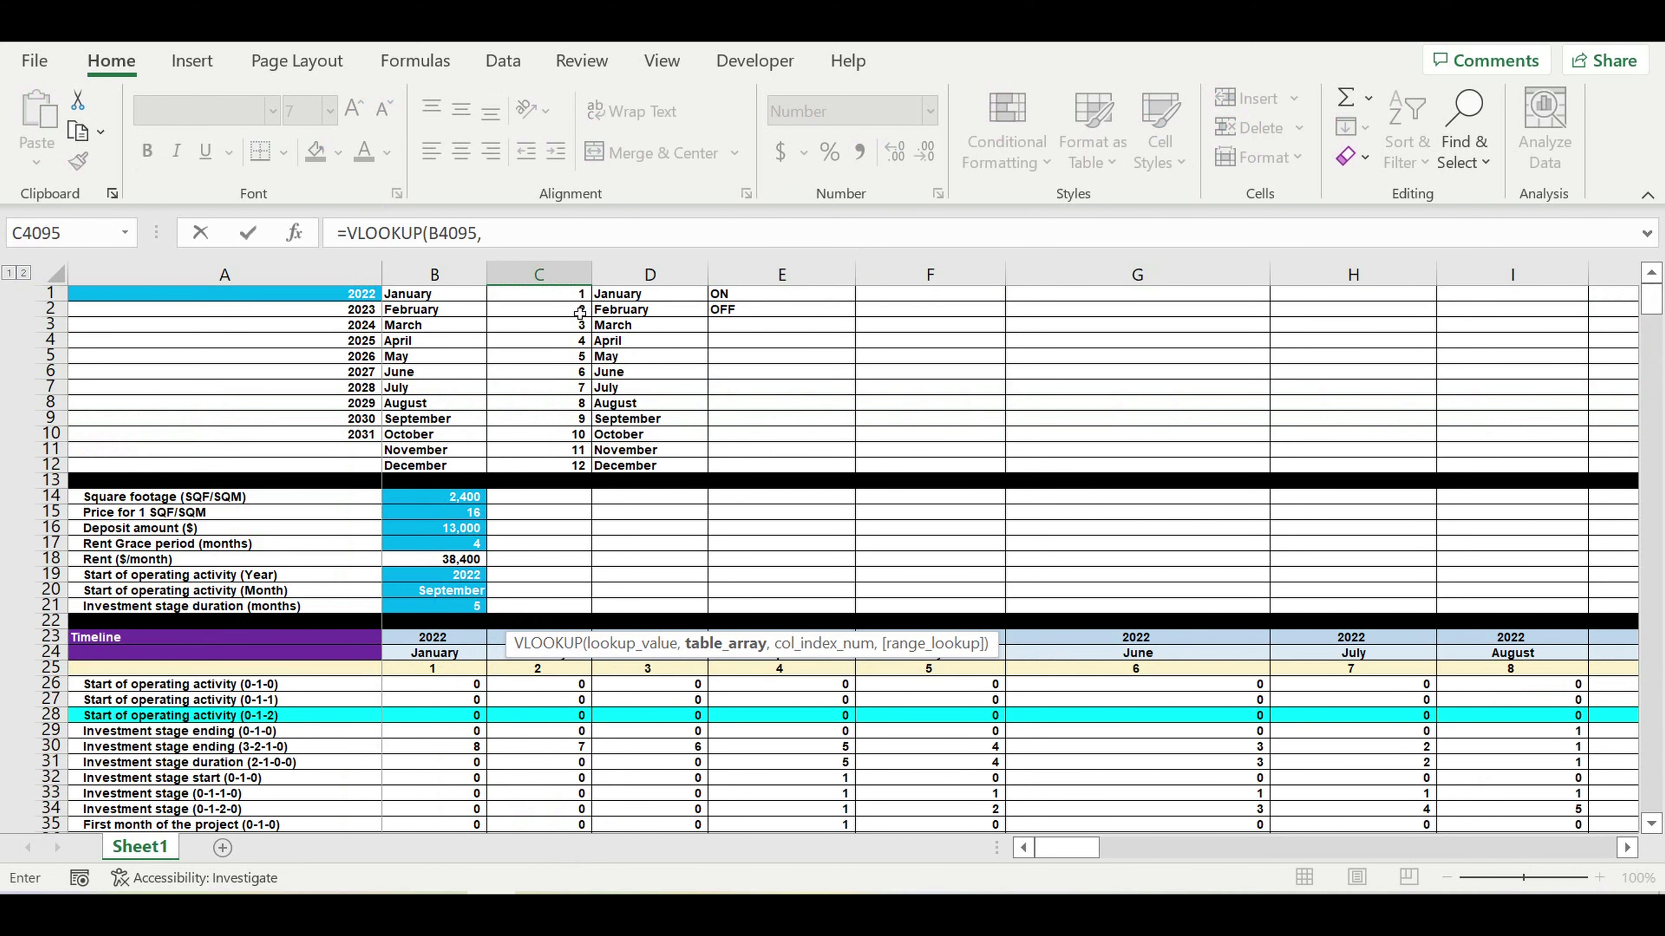
pyautogui.moveTo(572, 297); pyautogui.dragTo(622, 466)
pyautogui.click(576, 233)
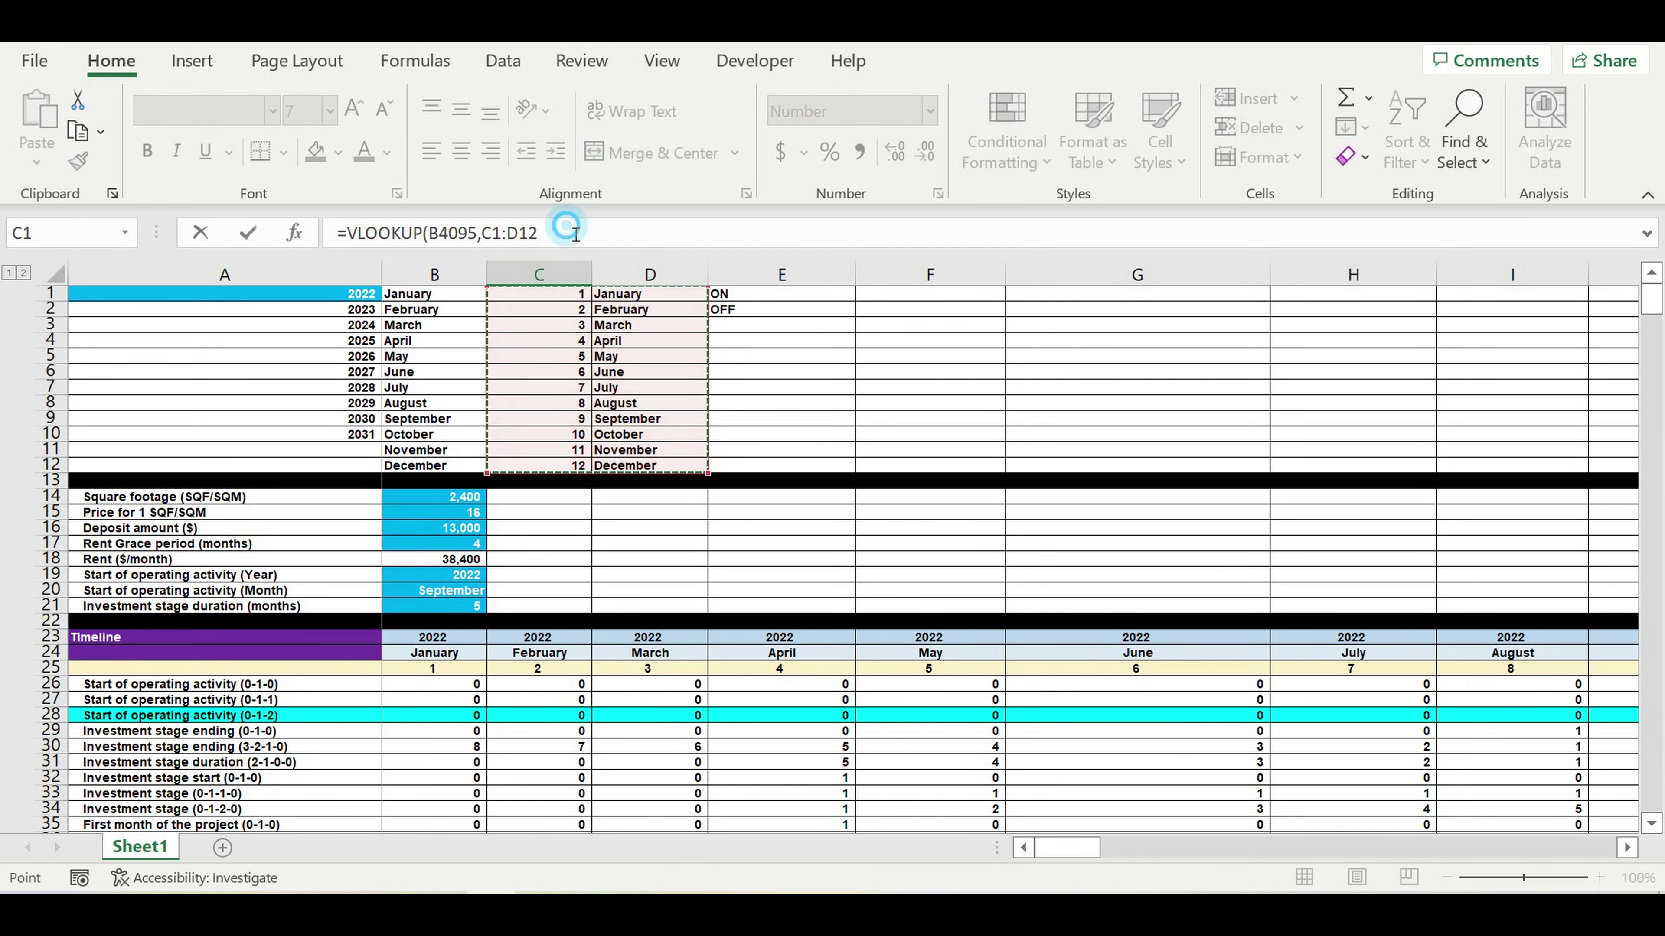
pyautogui.write(',')
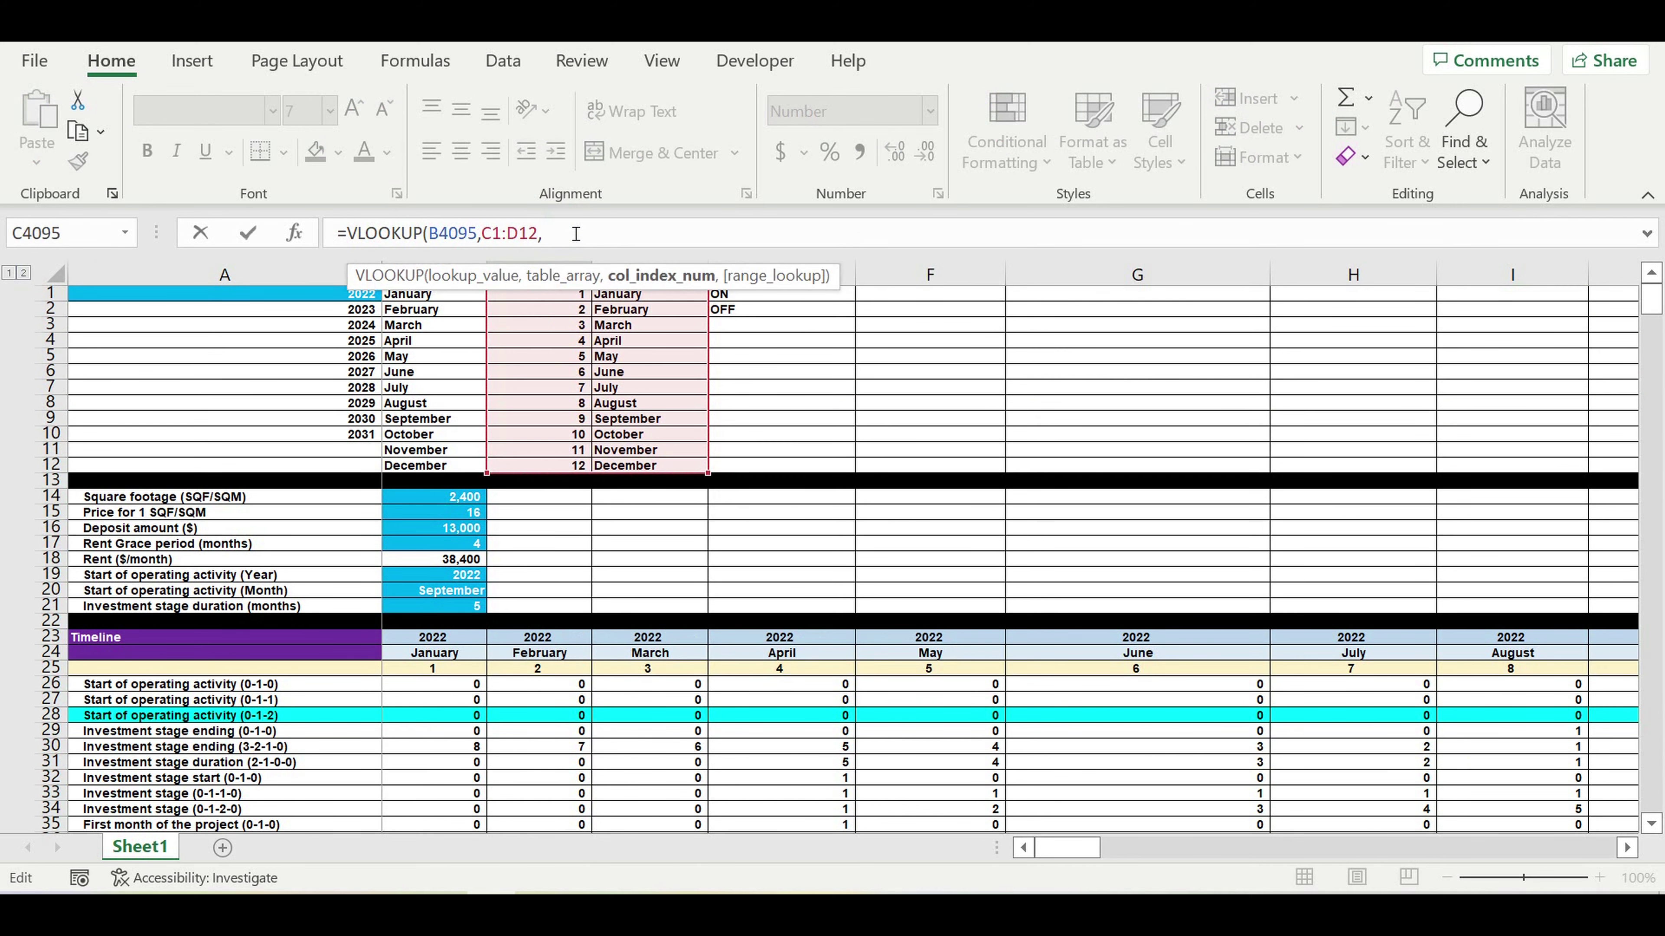
pyautogui.write('2,0)')
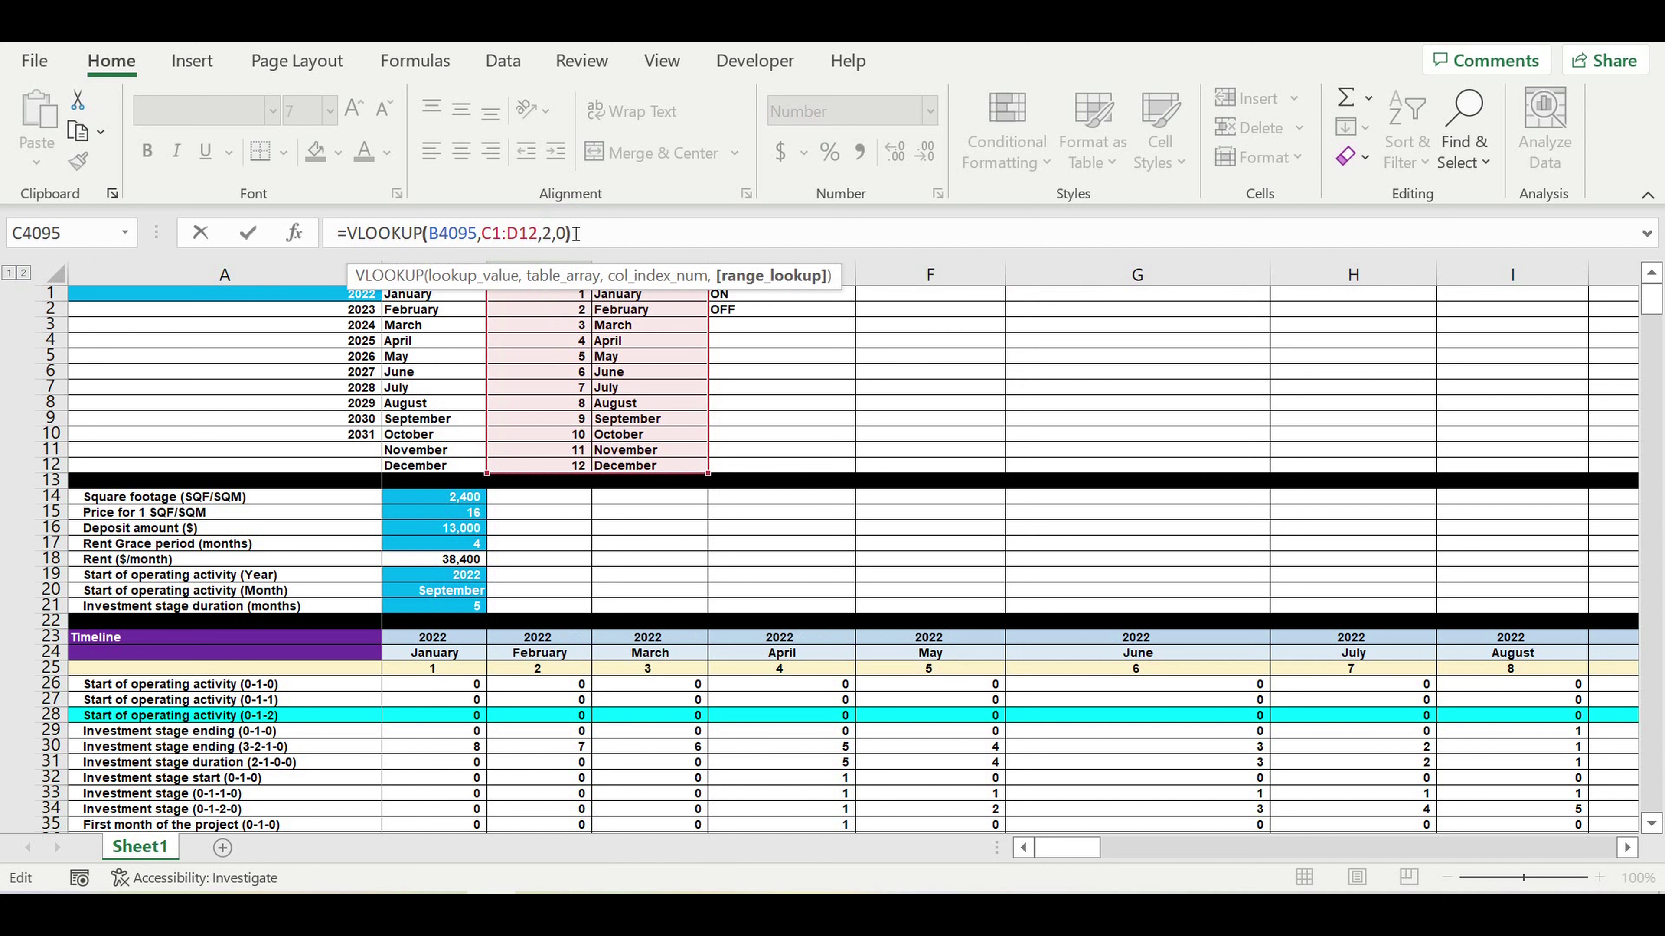
# Step: Make the lookup range in the C4095 formula absolute as $C$1:$D$12 and enter the formula
pyautogui.click(485, 235)
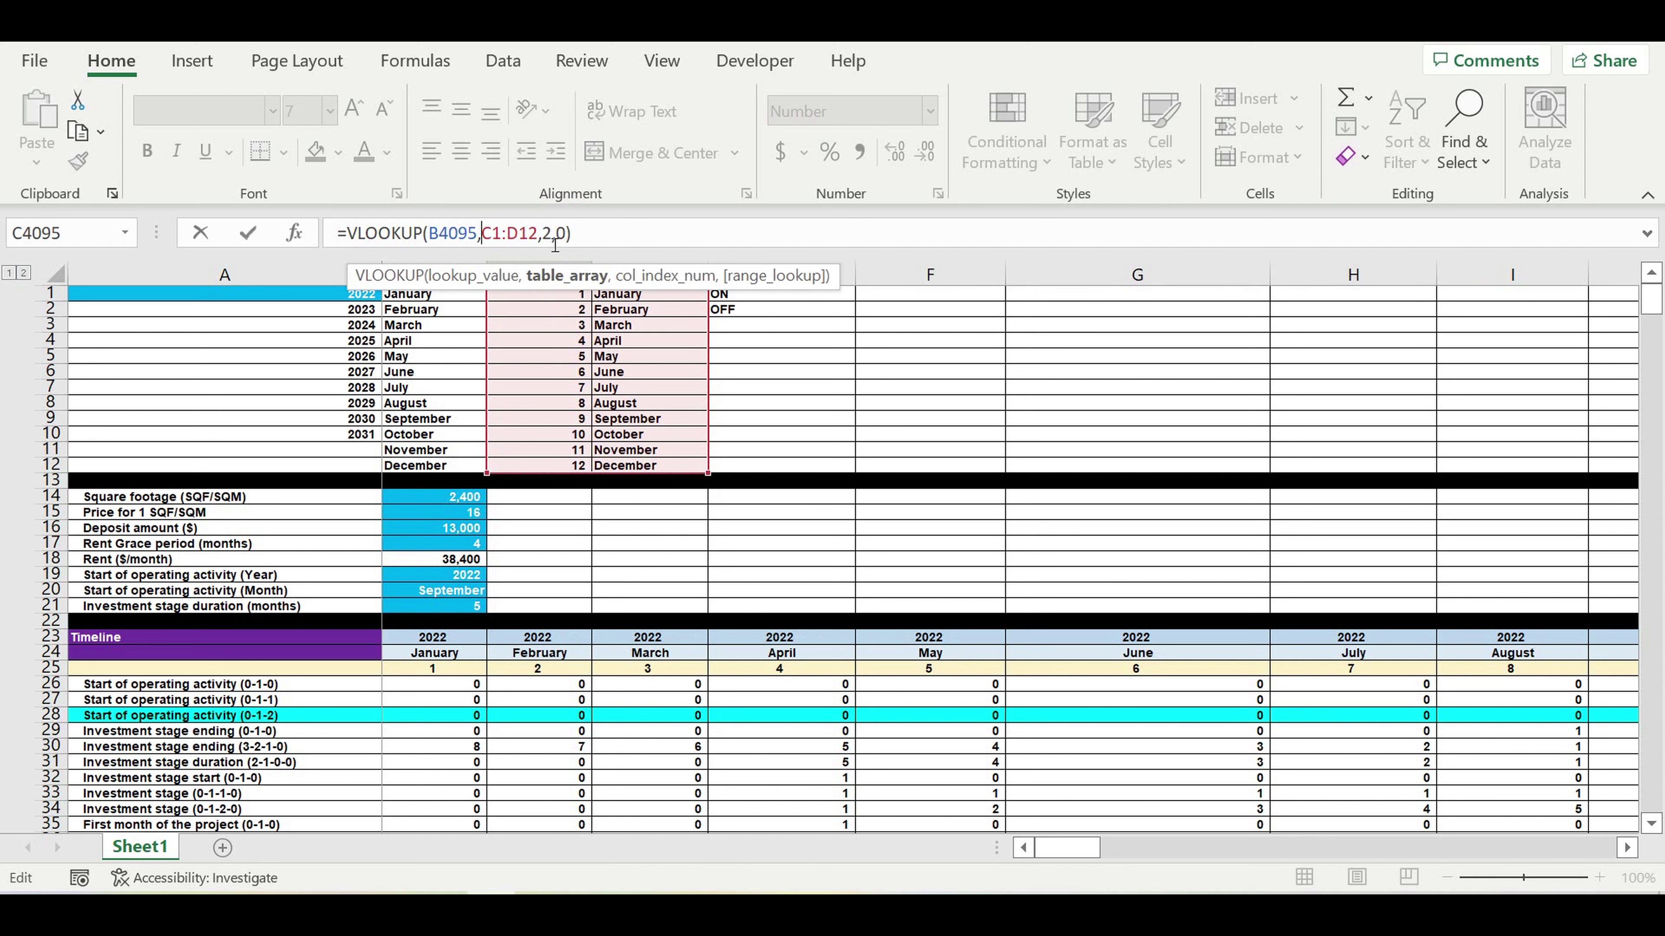
pyautogui.write('$')
pyautogui.press('Right')
pyautogui.write('$C$1:$')
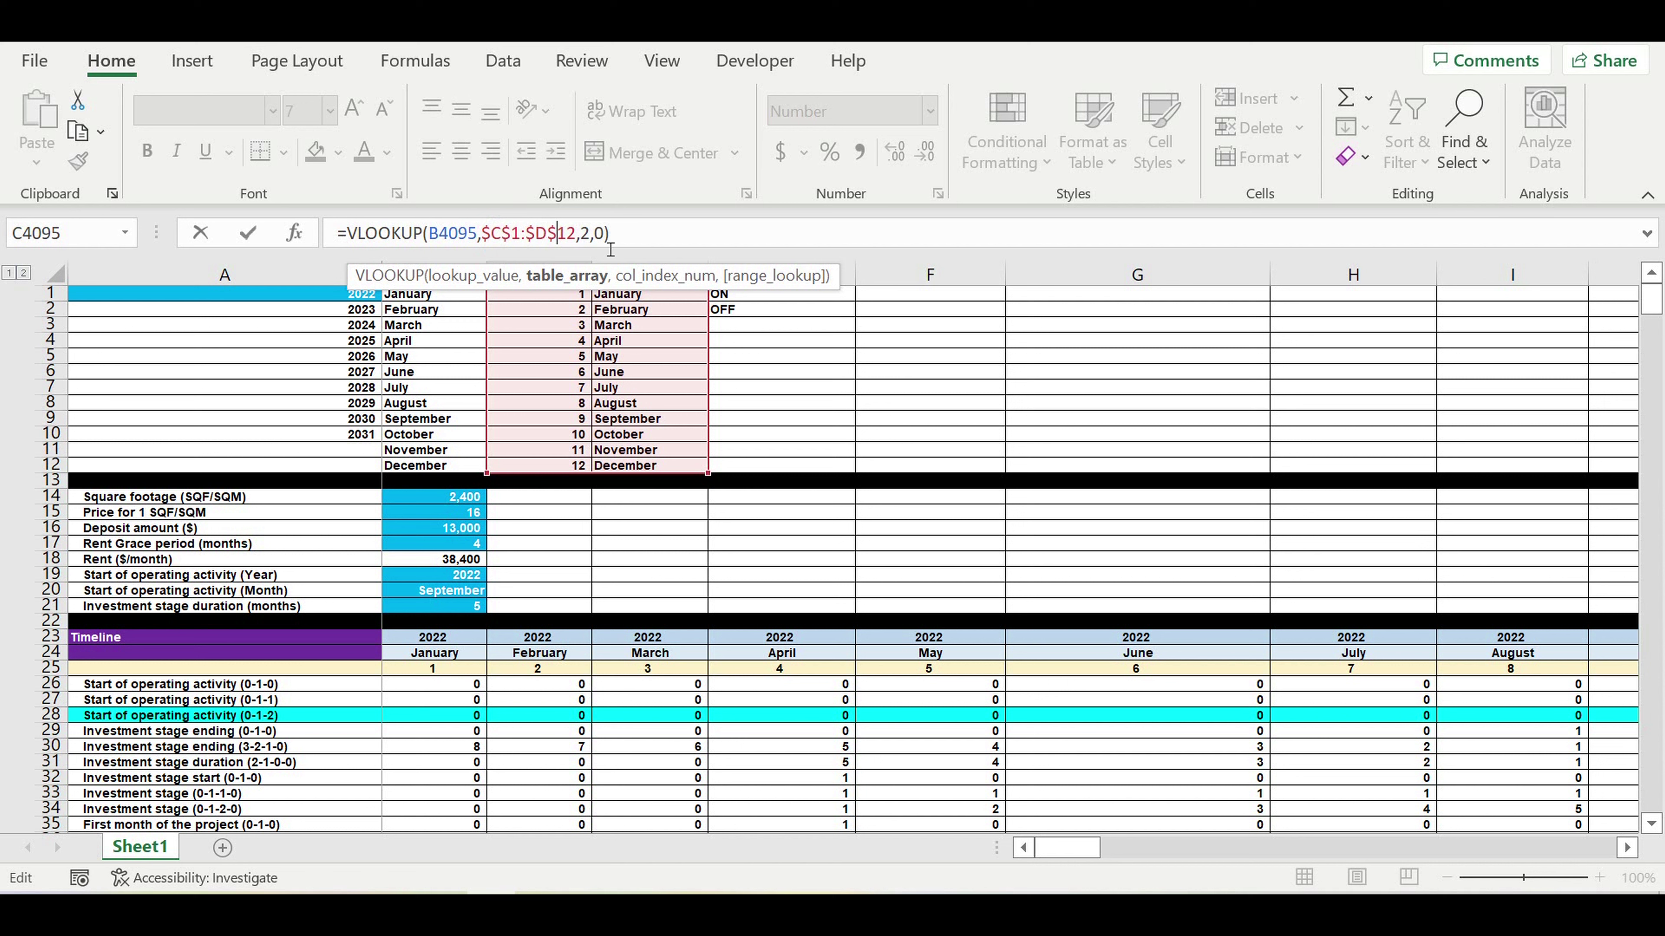
pyautogui.click(660, 241)
pyautogui.press('Return')
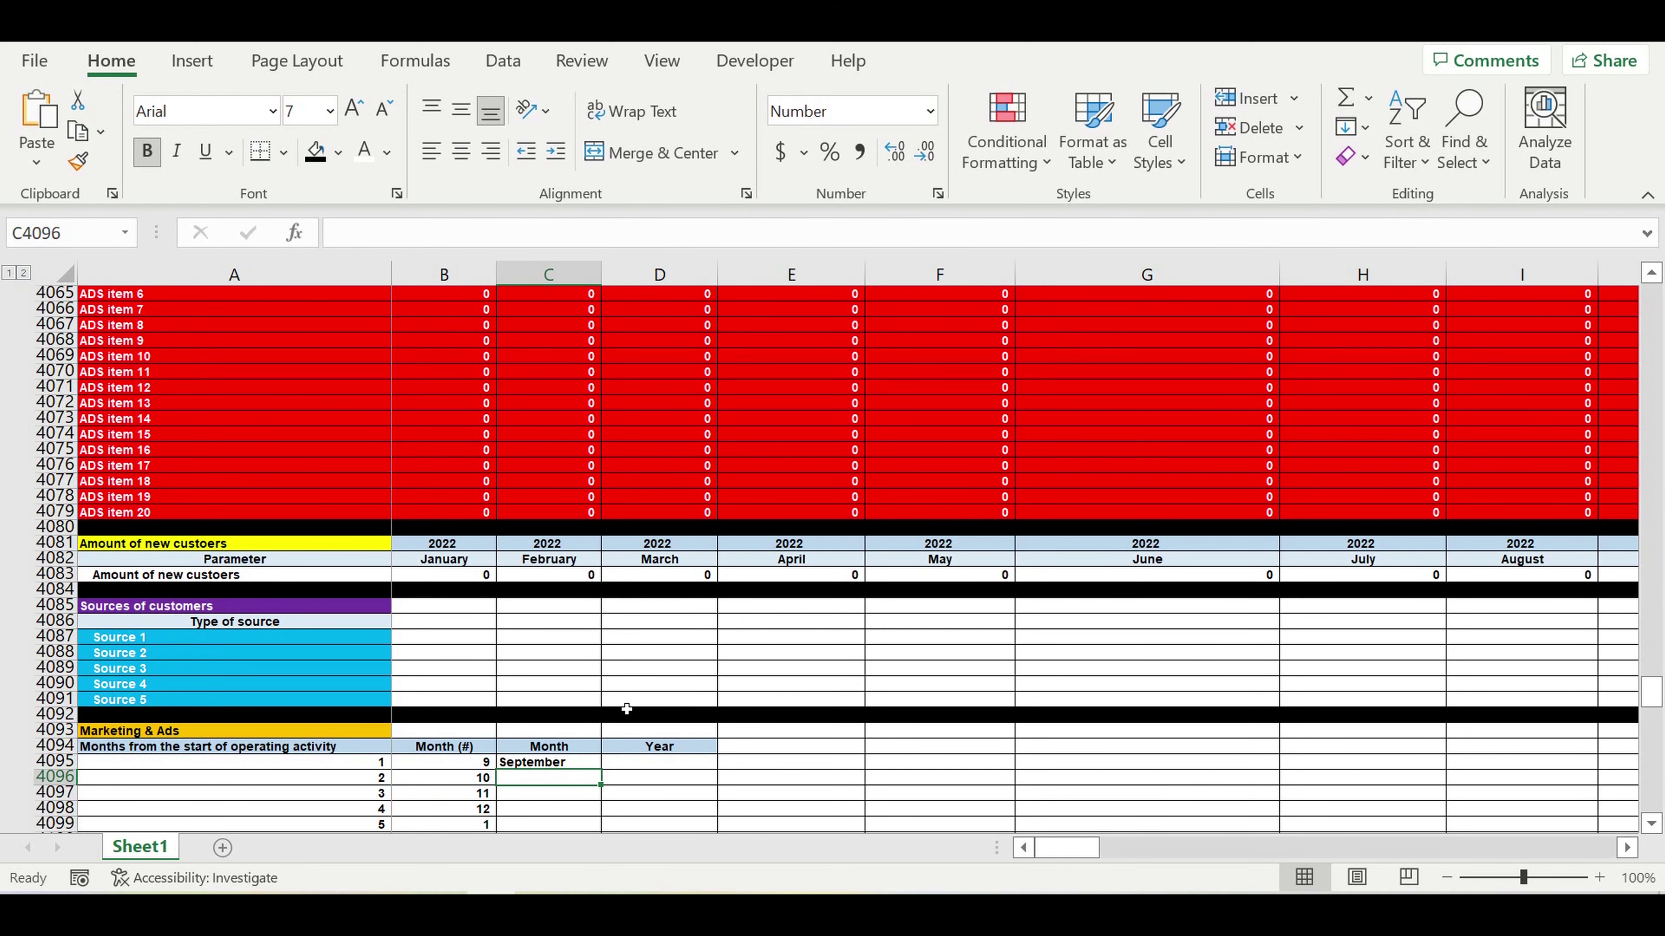
# Step: Fill the month name formula from C4095 down to row 4214 and right-align the filled cells
pyautogui.click(541, 763)
pyautogui.click(461, 151)
pyautogui.scroll(-4, 712, 574)
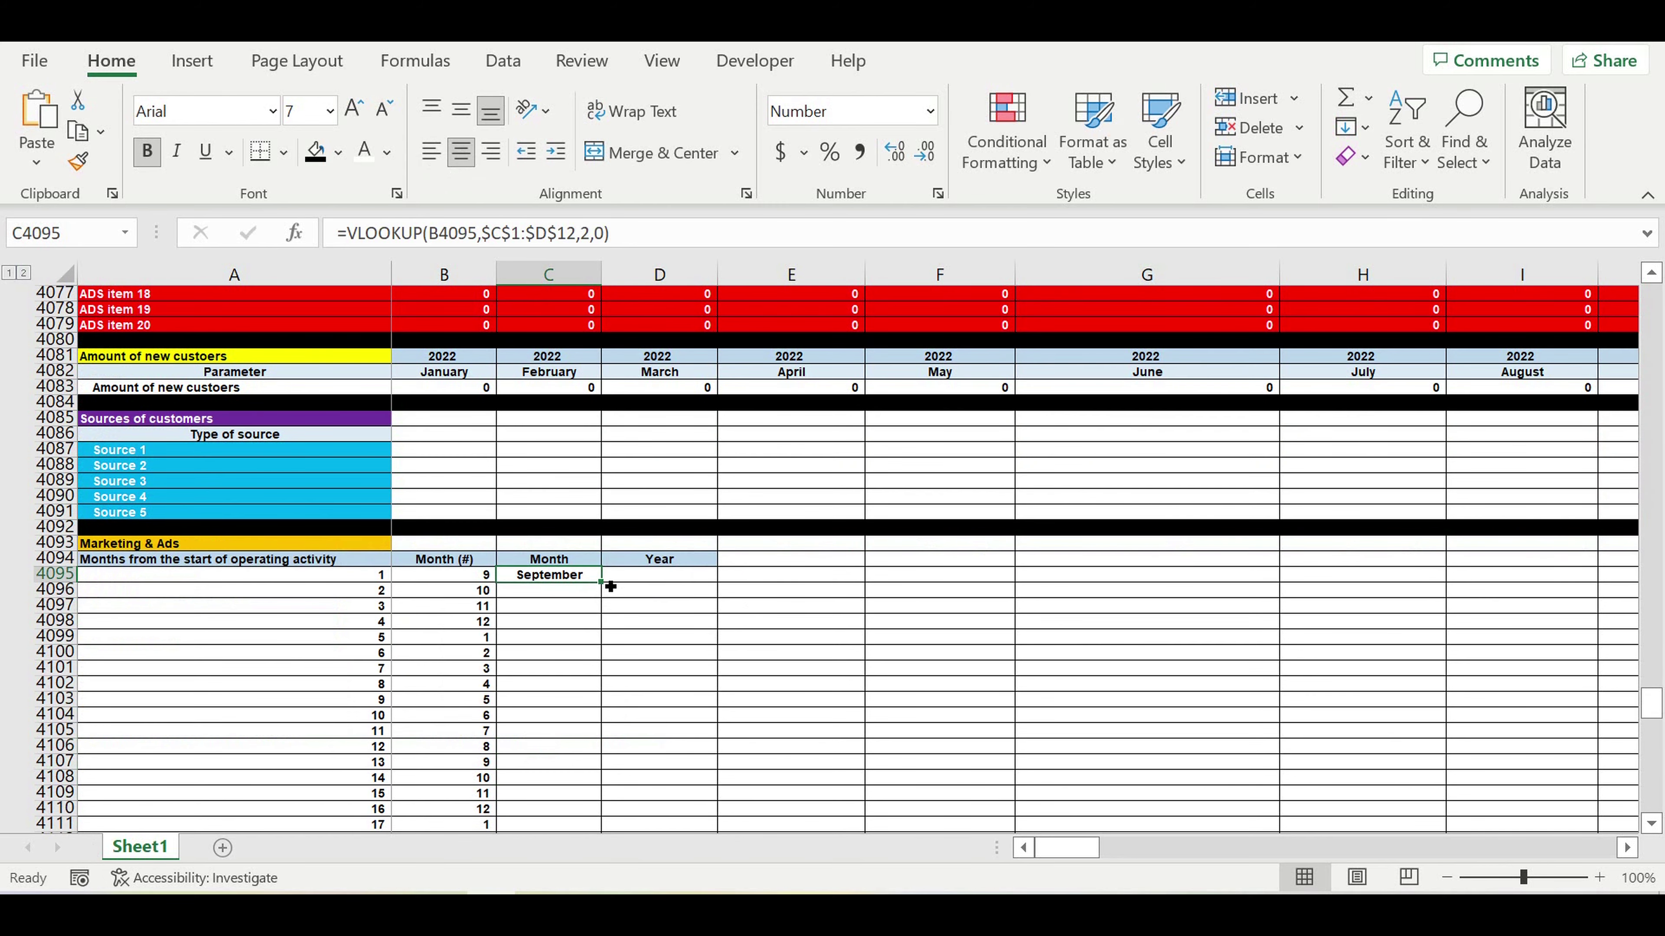
pyautogui.moveTo(610, 586); pyautogui.dragTo(606, 795)
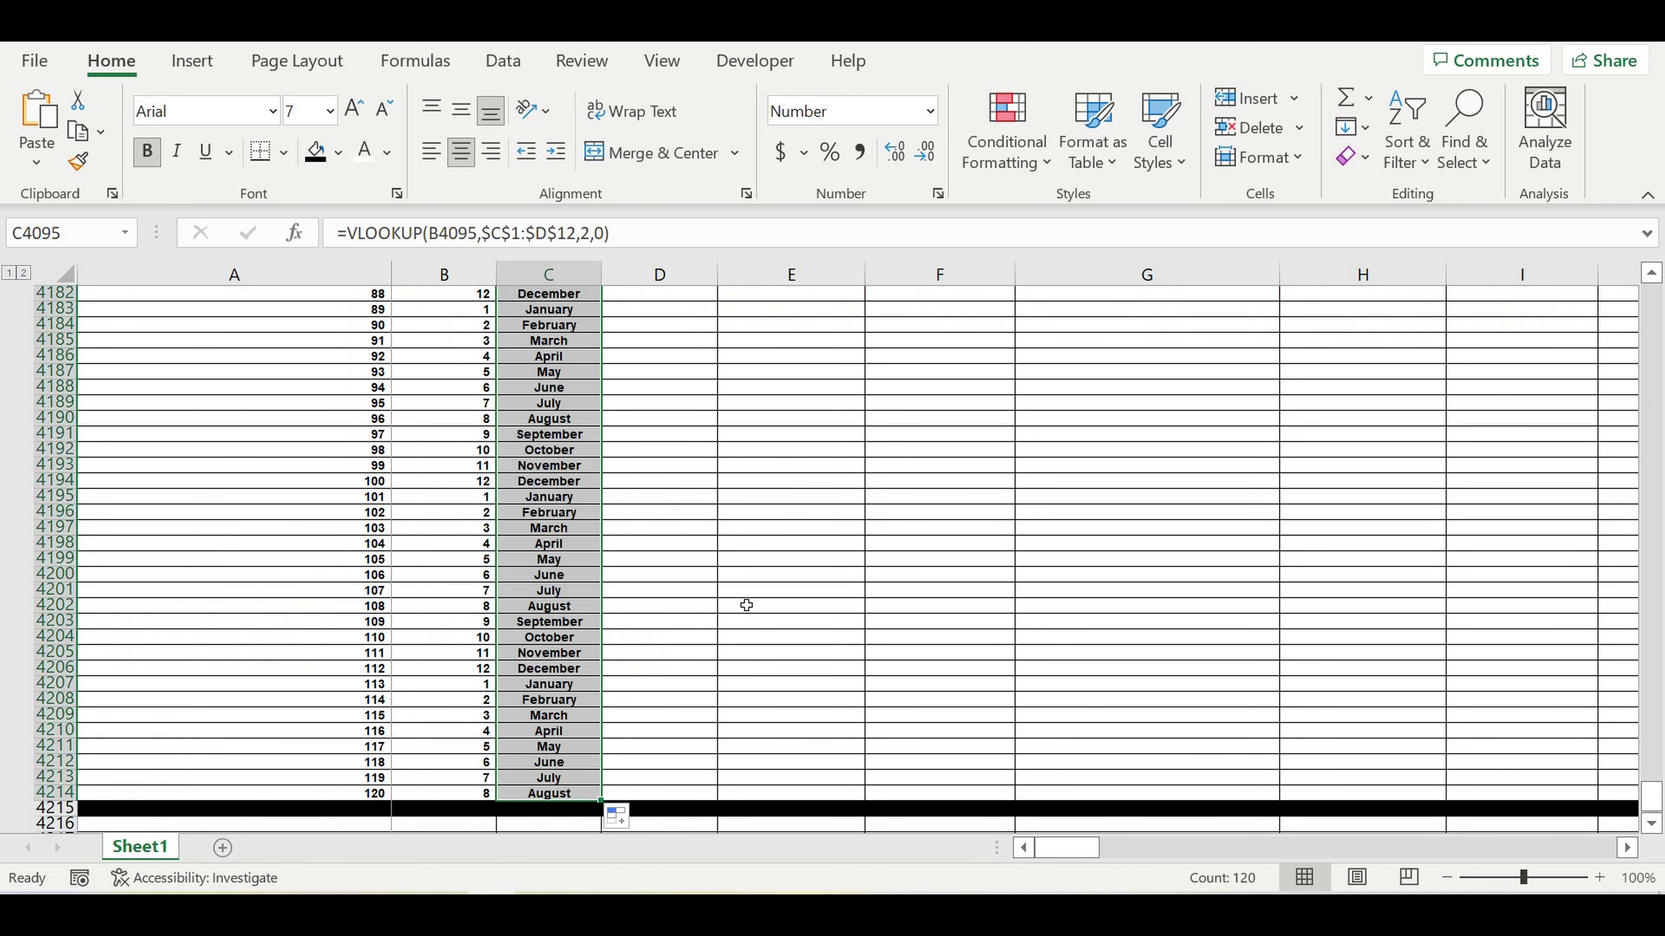
pyautogui.scroll(5, 747, 607)
pyautogui.click(491, 151)
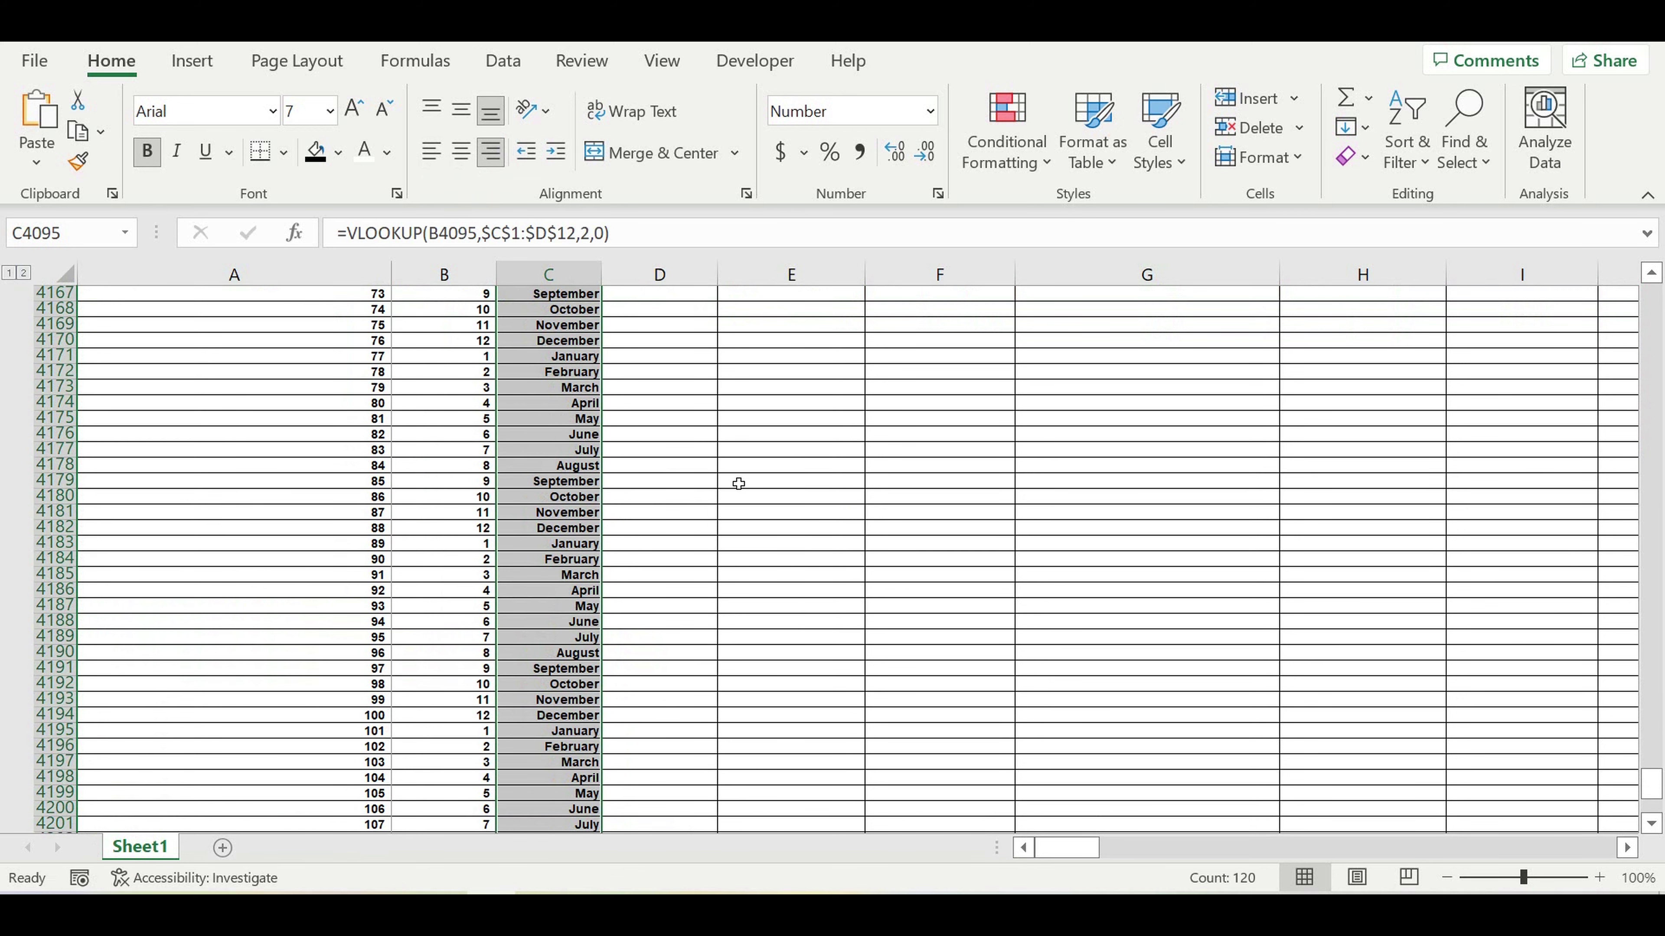
# Step: Link D4095 under the Year header to the Start of operating activity (Year) input with the formula =B19
pyautogui.scroll(2, 731, 461)
pyautogui.scroll(18, 730, 461)
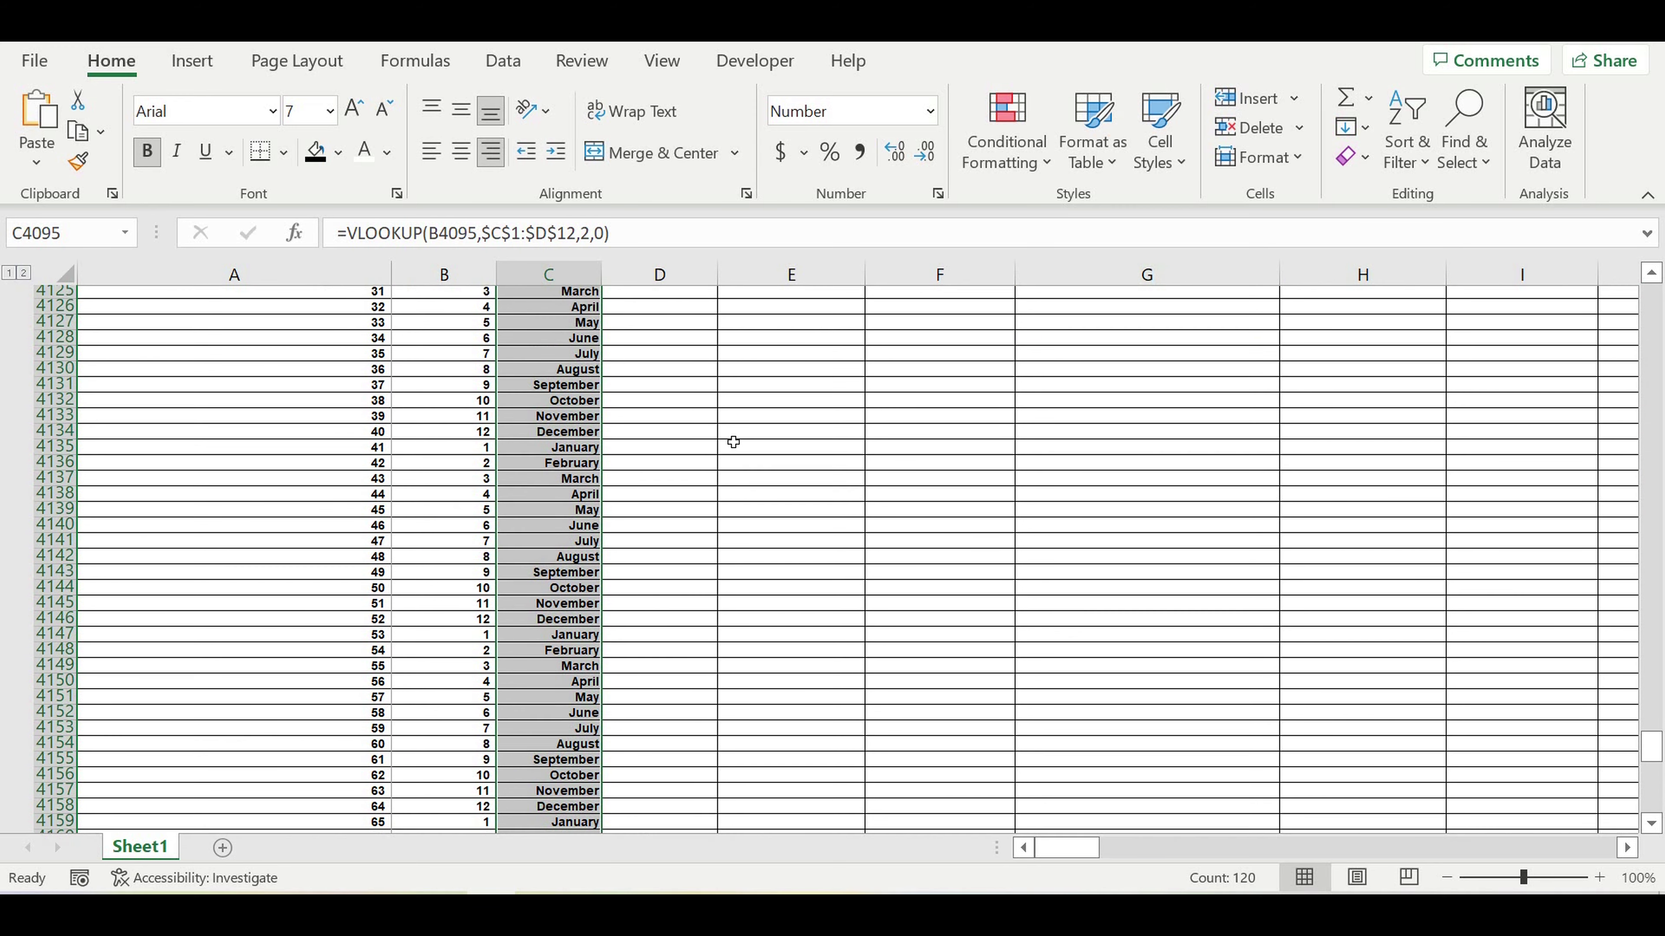
pyautogui.scroll(10, 736, 444)
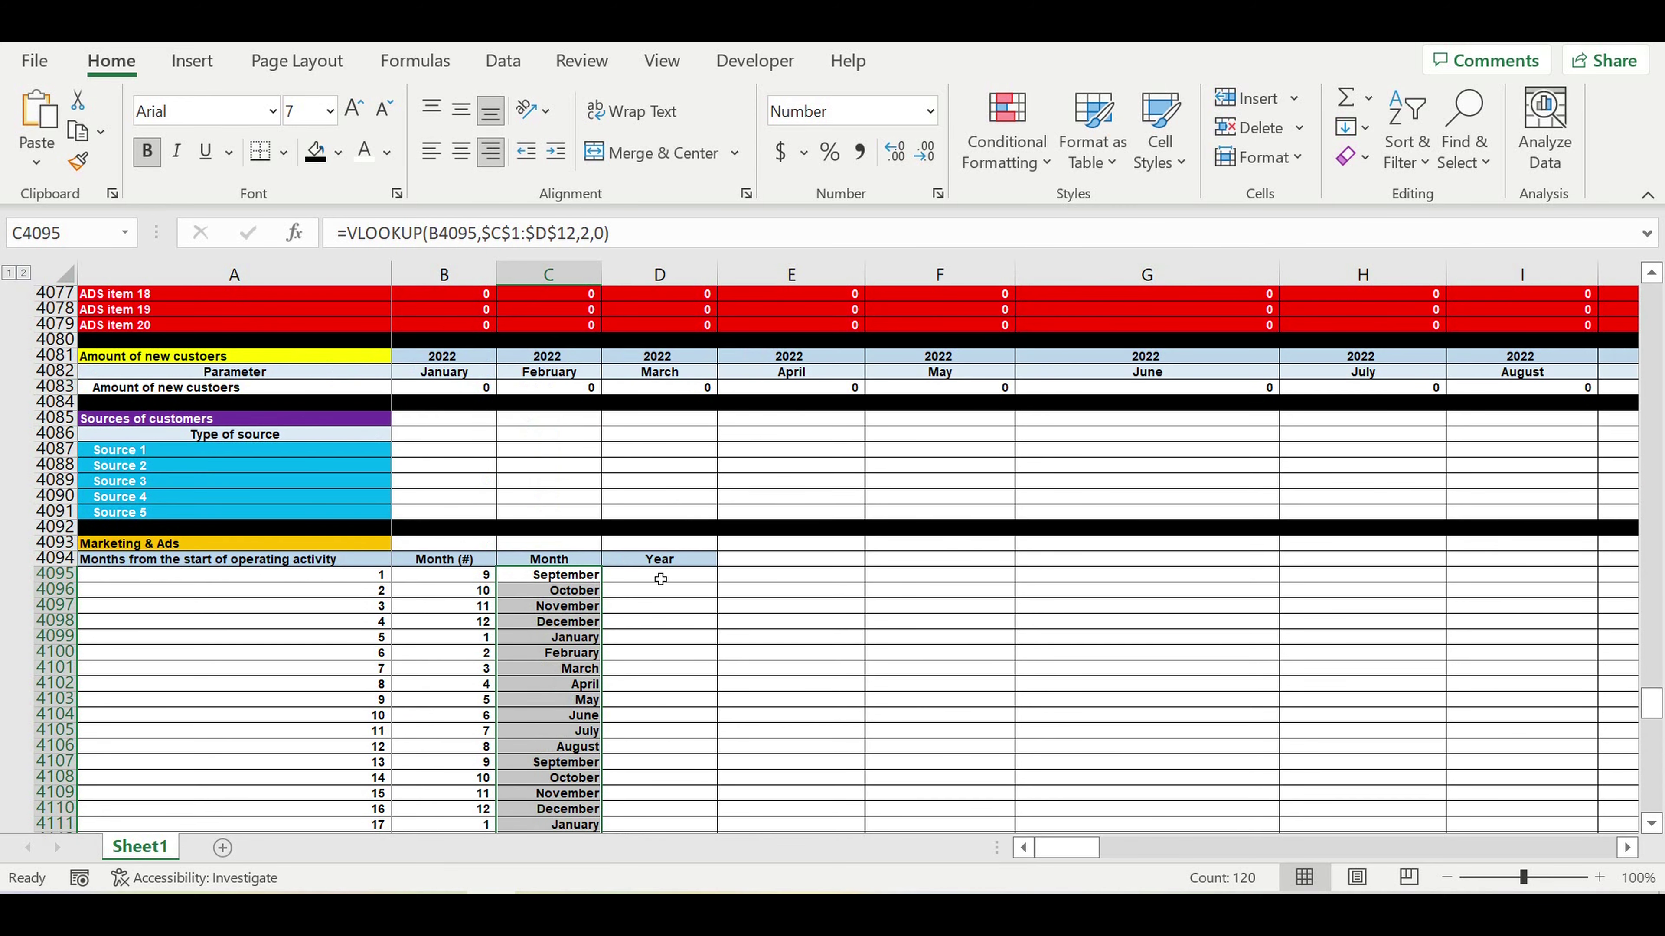
pyautogui.click(659, 576)
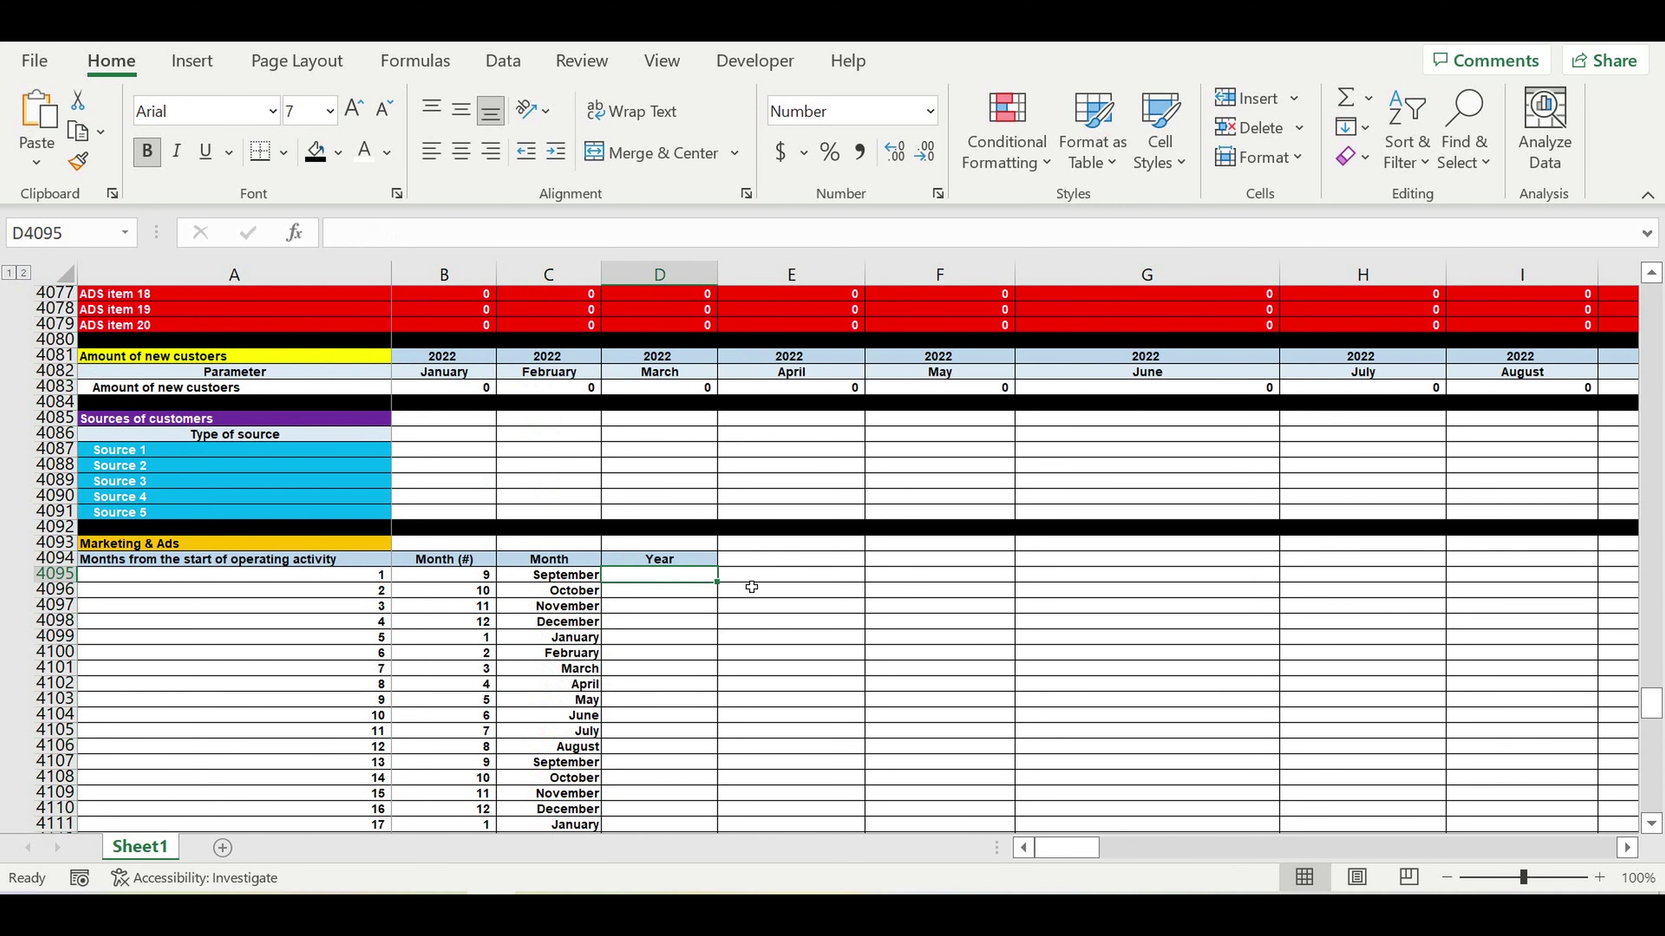
pyautogui.write('=')
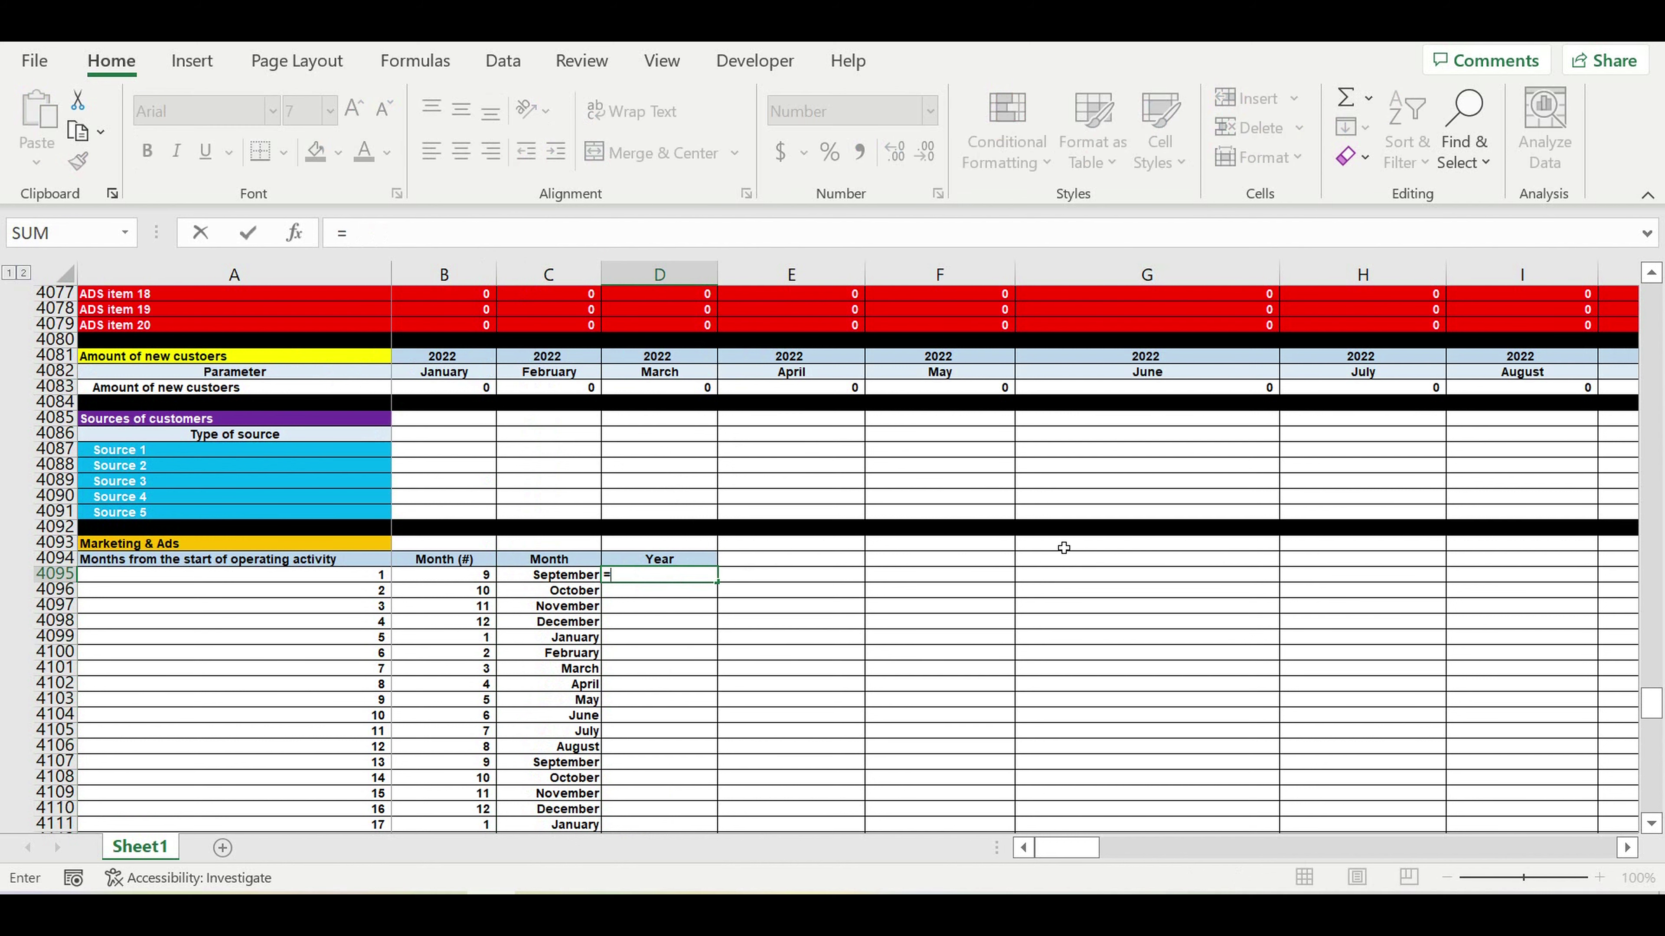
pyautogui.moveTo(1652, 700); pyautogui.dragTo(1650, 297)
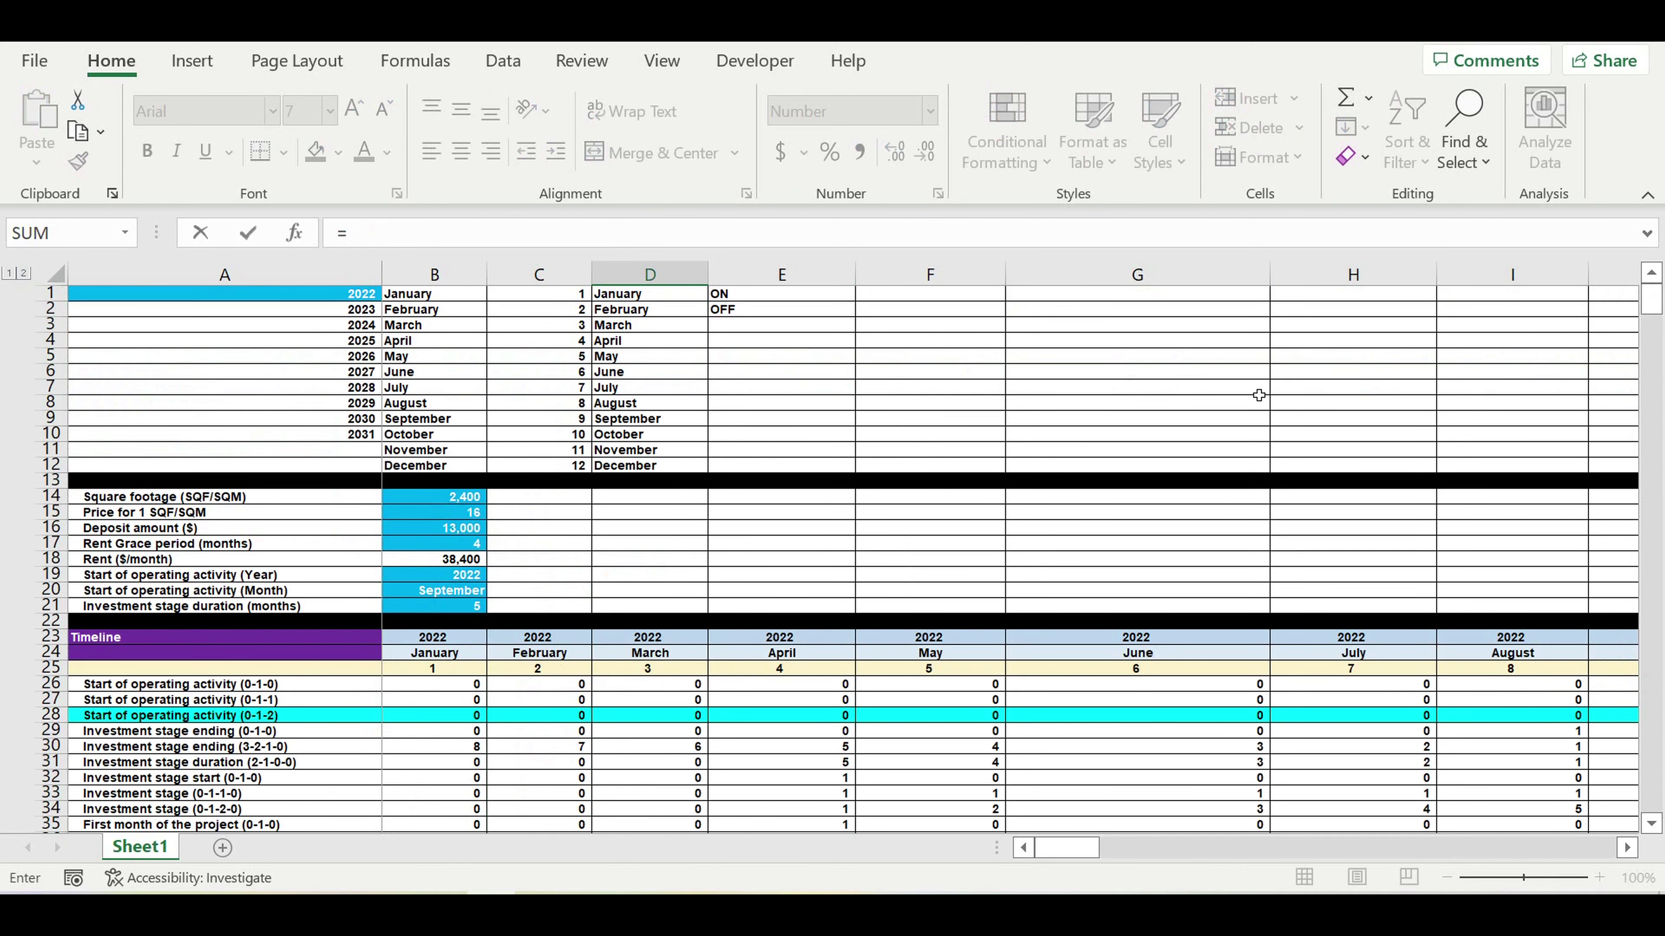
pyautogui.click(443, 574)
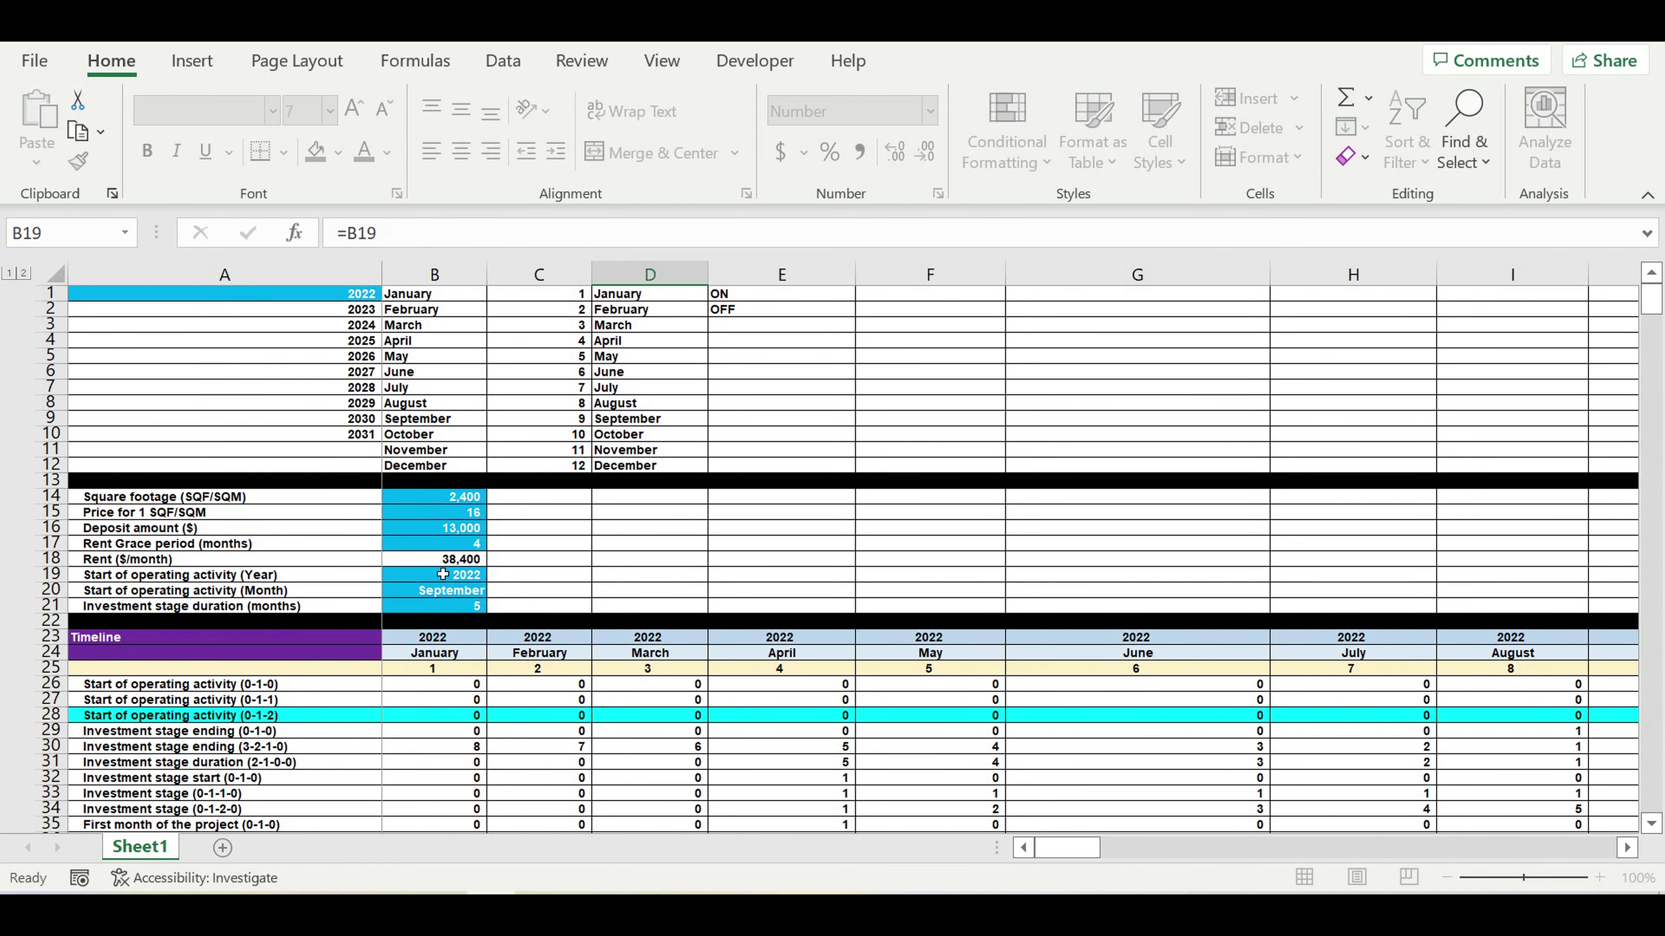
pyautogui.press('Return')
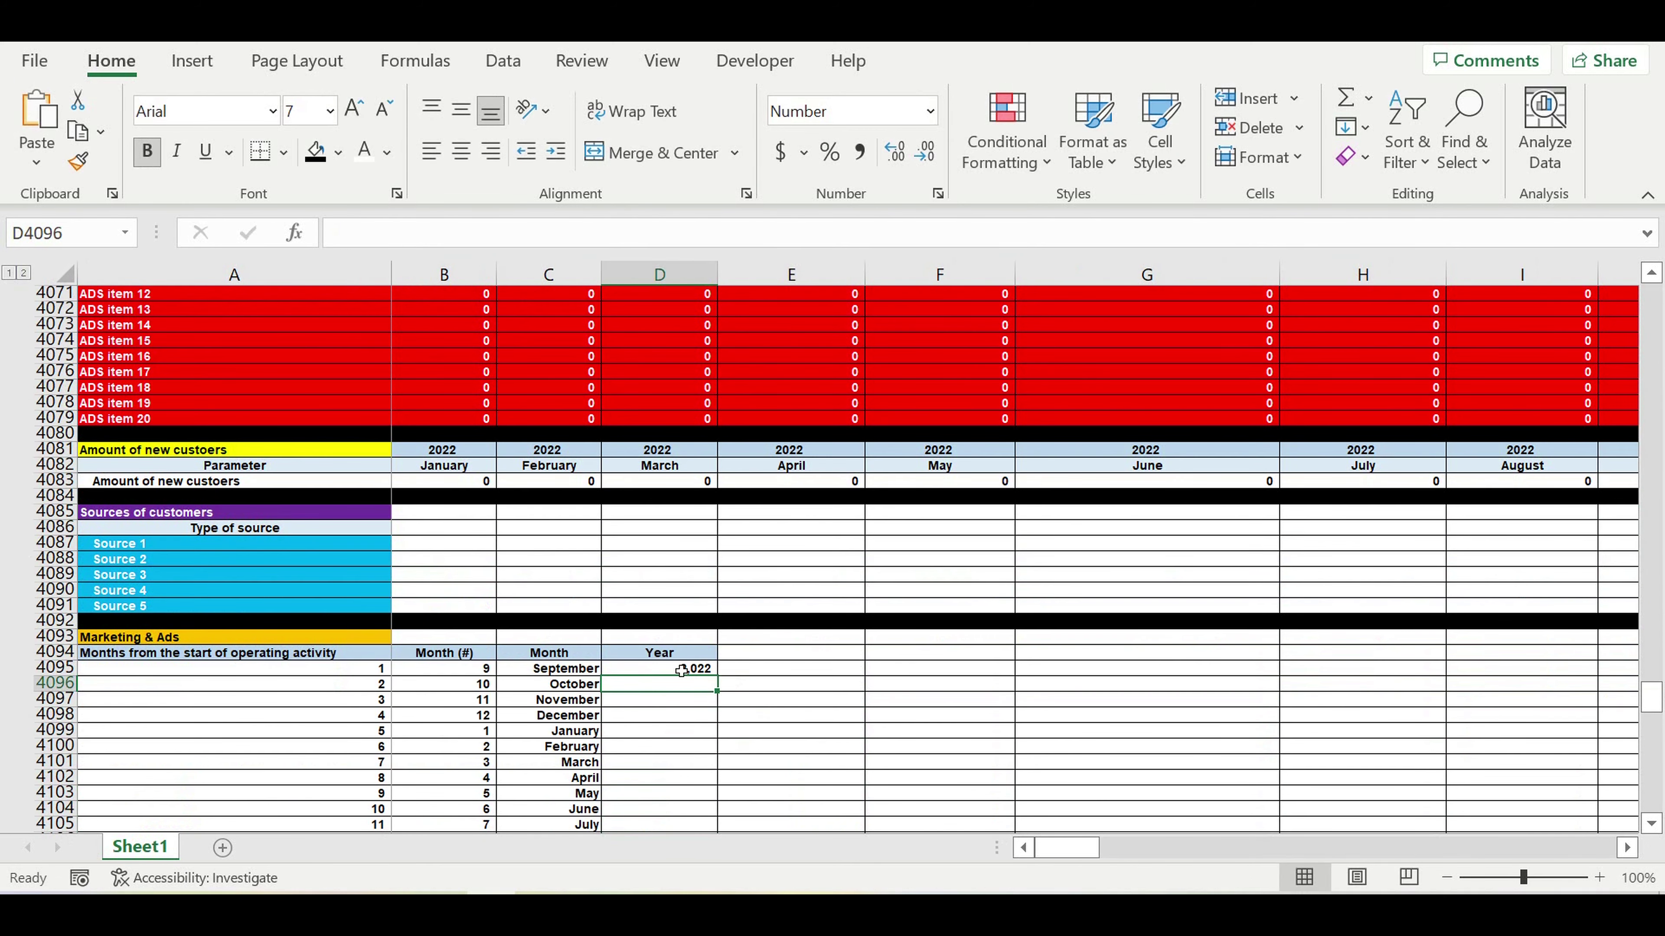
# Step: Remove the thousands separator from the number format of cells D4095 to D4098
pyautogui.moveTo(681, 670); pyautogui.dragTo(678, 715)
pyautogui.rightClick(676, 699)
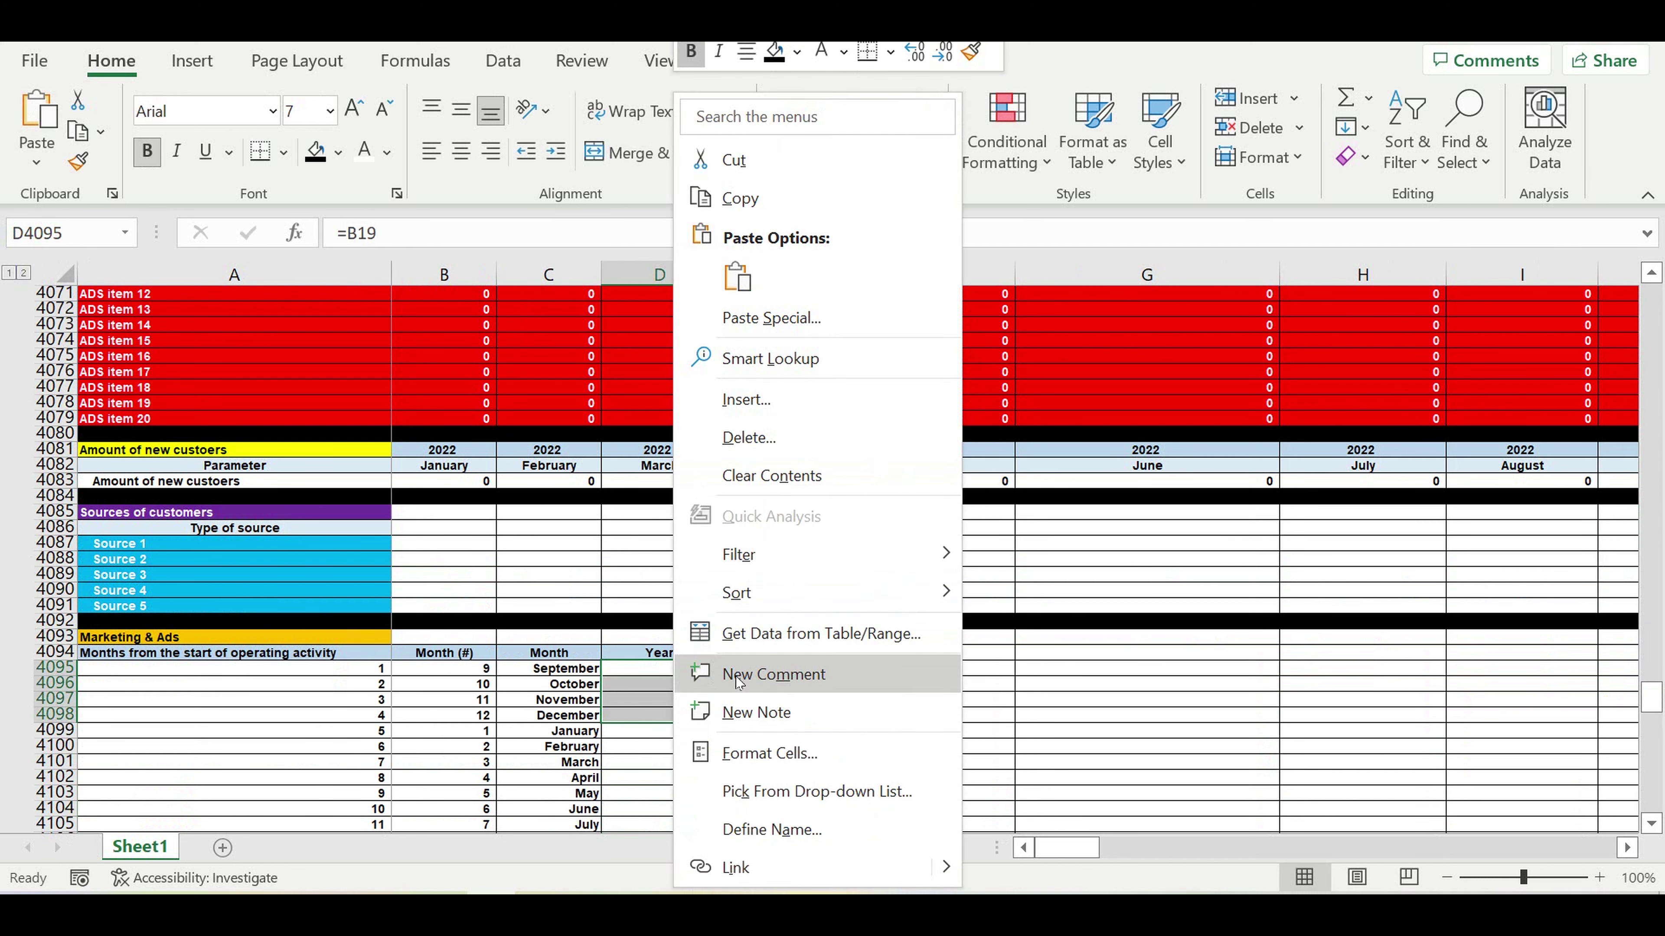
pyautogui.click(761, 752)
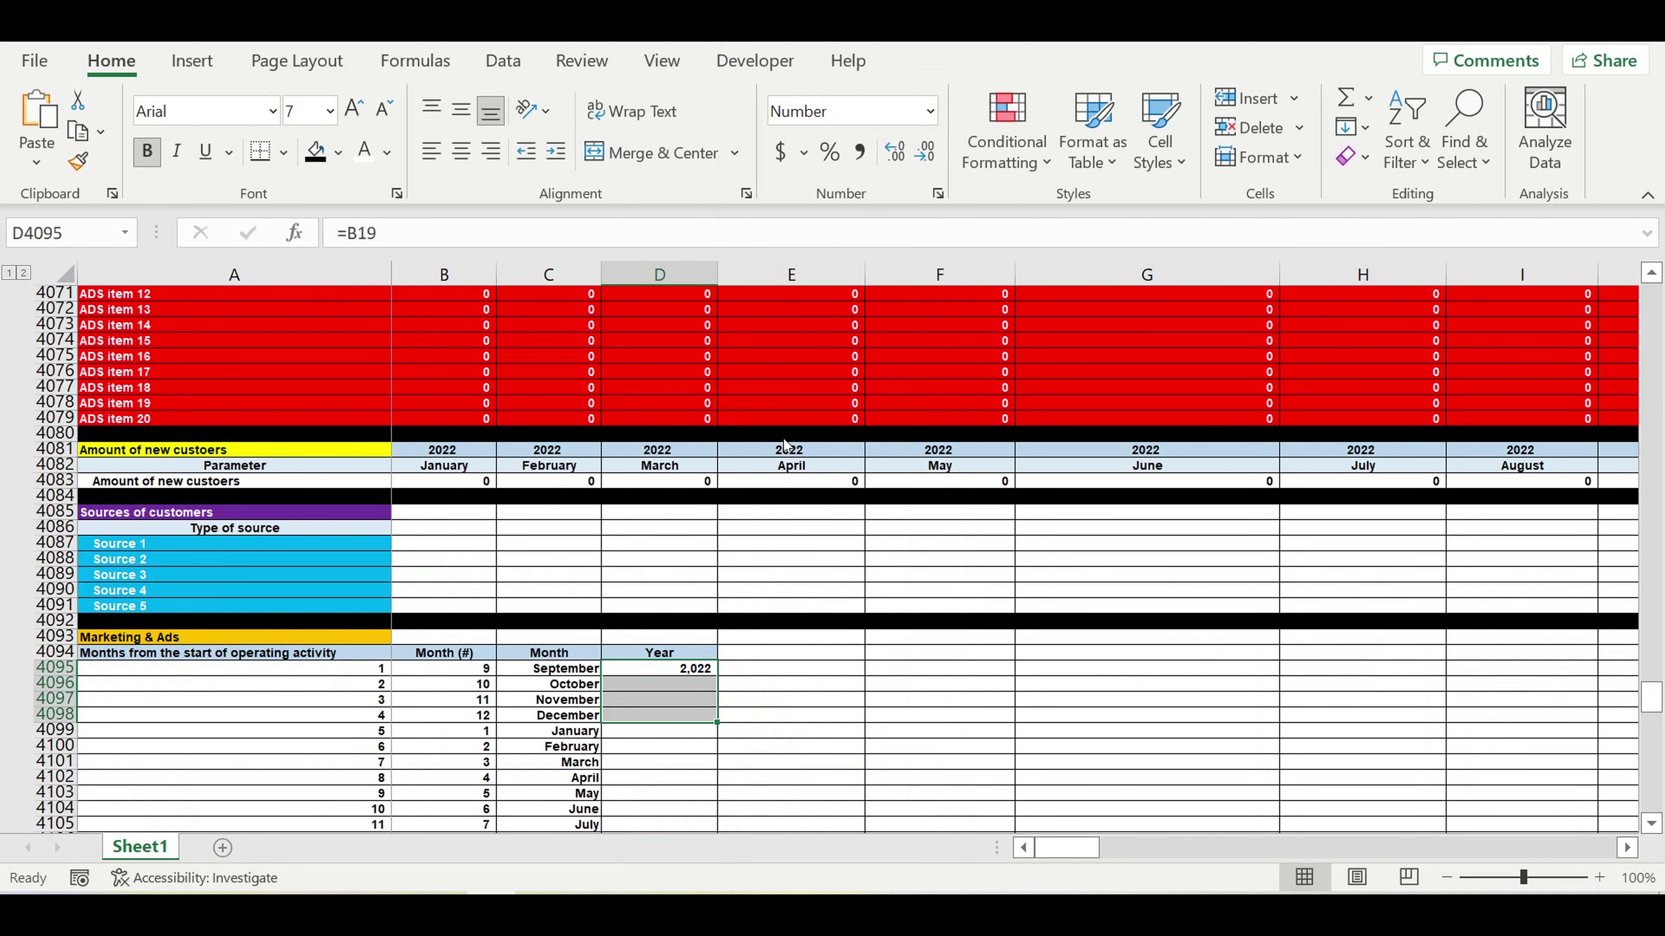
pyautogui.click(655, 435)
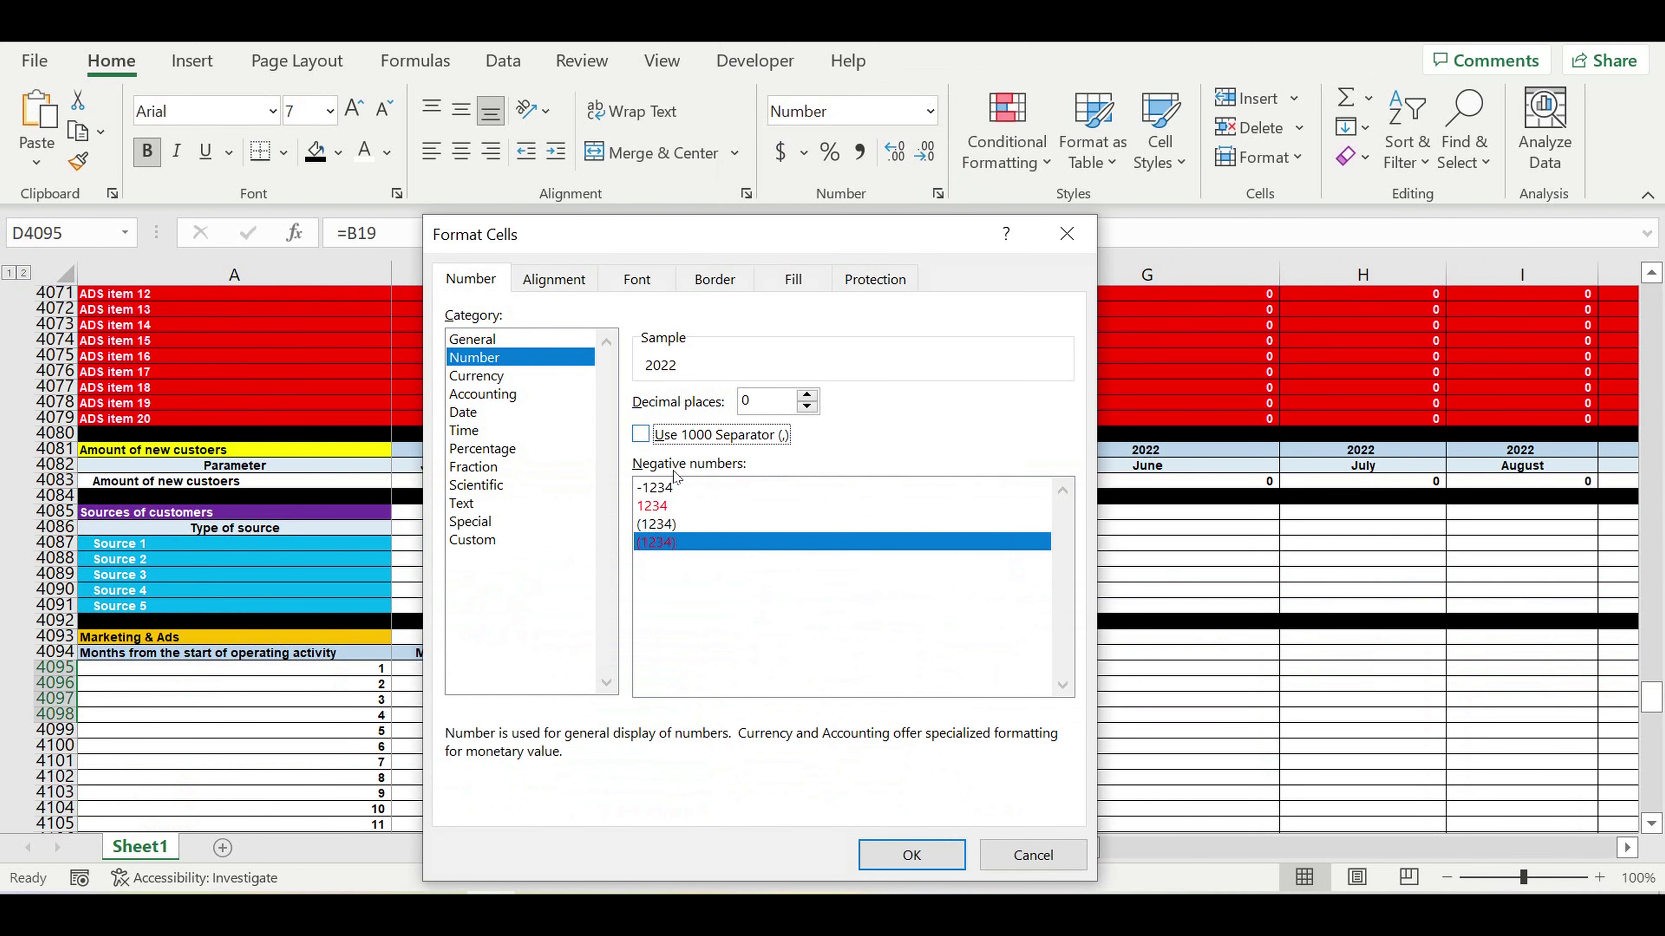
pyautogui.click(916, 853)
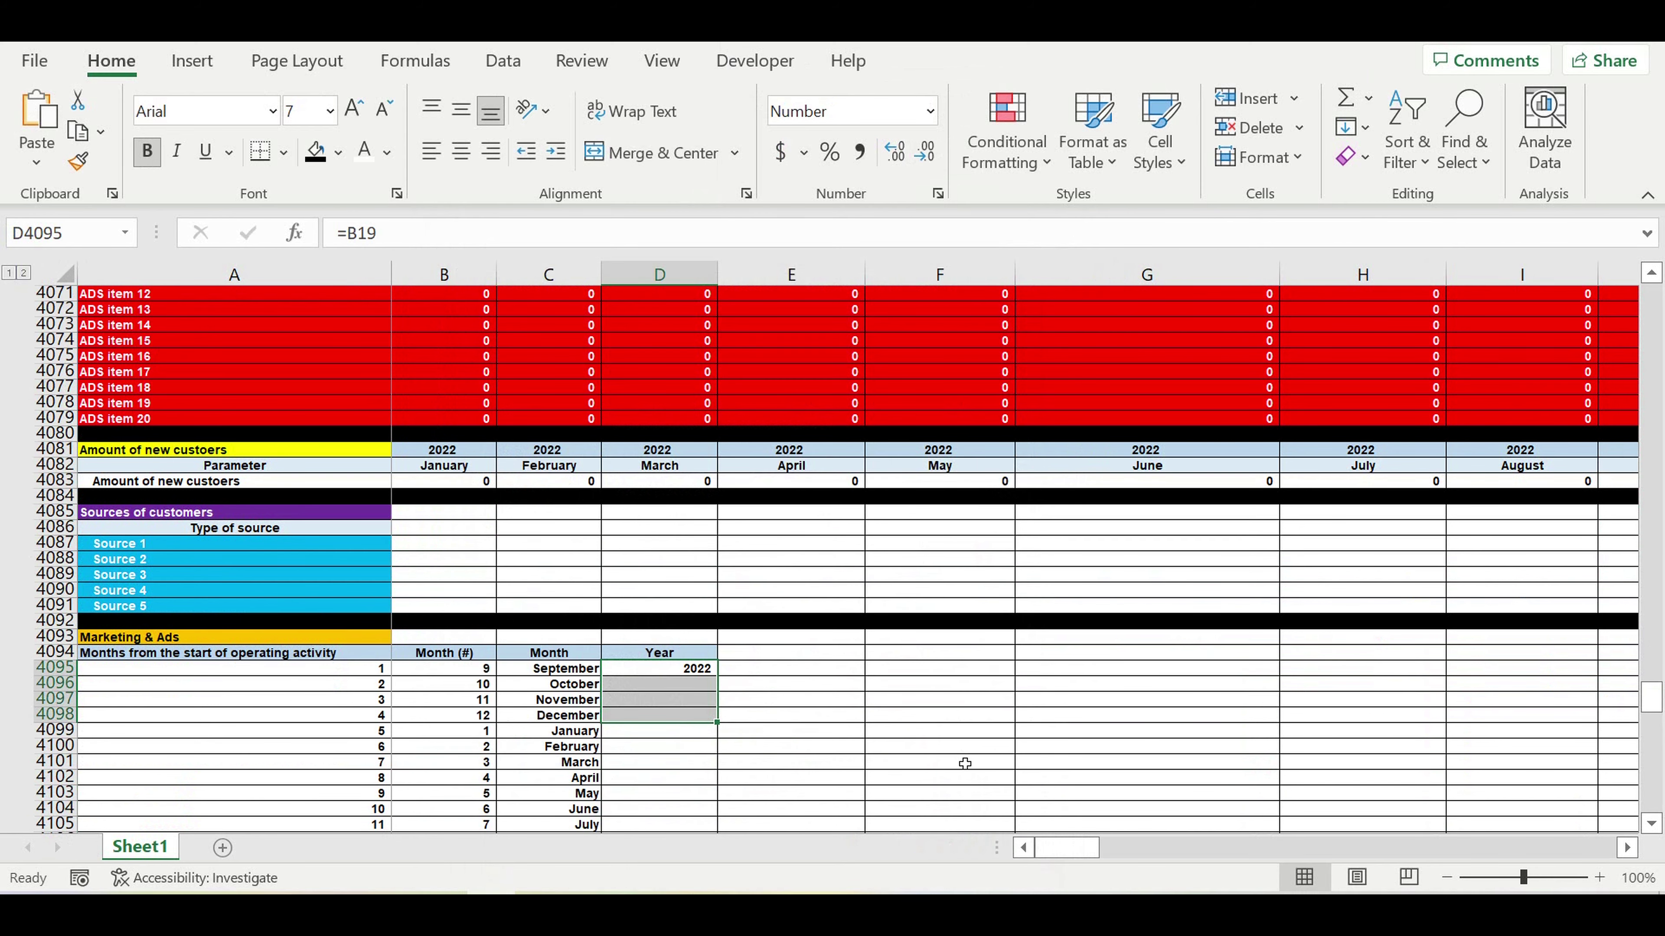
pyautogui.click(965, 764)
# Step: Enter the formula =IF(B4095=12,D4095+1,D4095) in D4096 so the year advances after each December
pyautogui.click(694, 688)
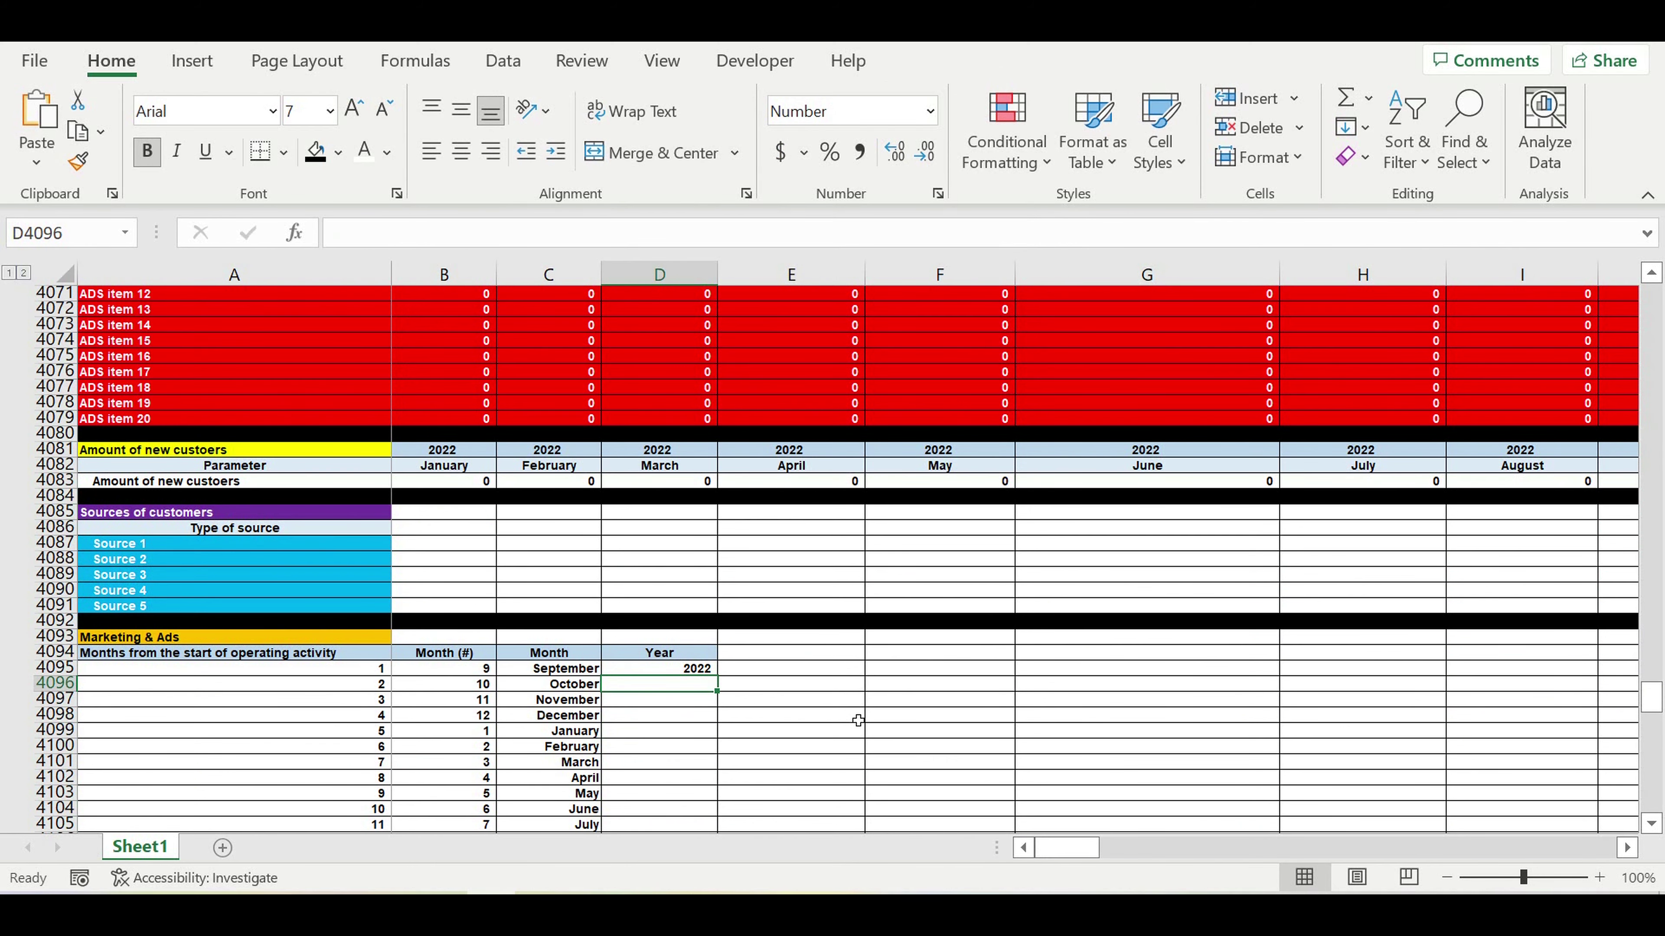
pyautogui.write('=if(')
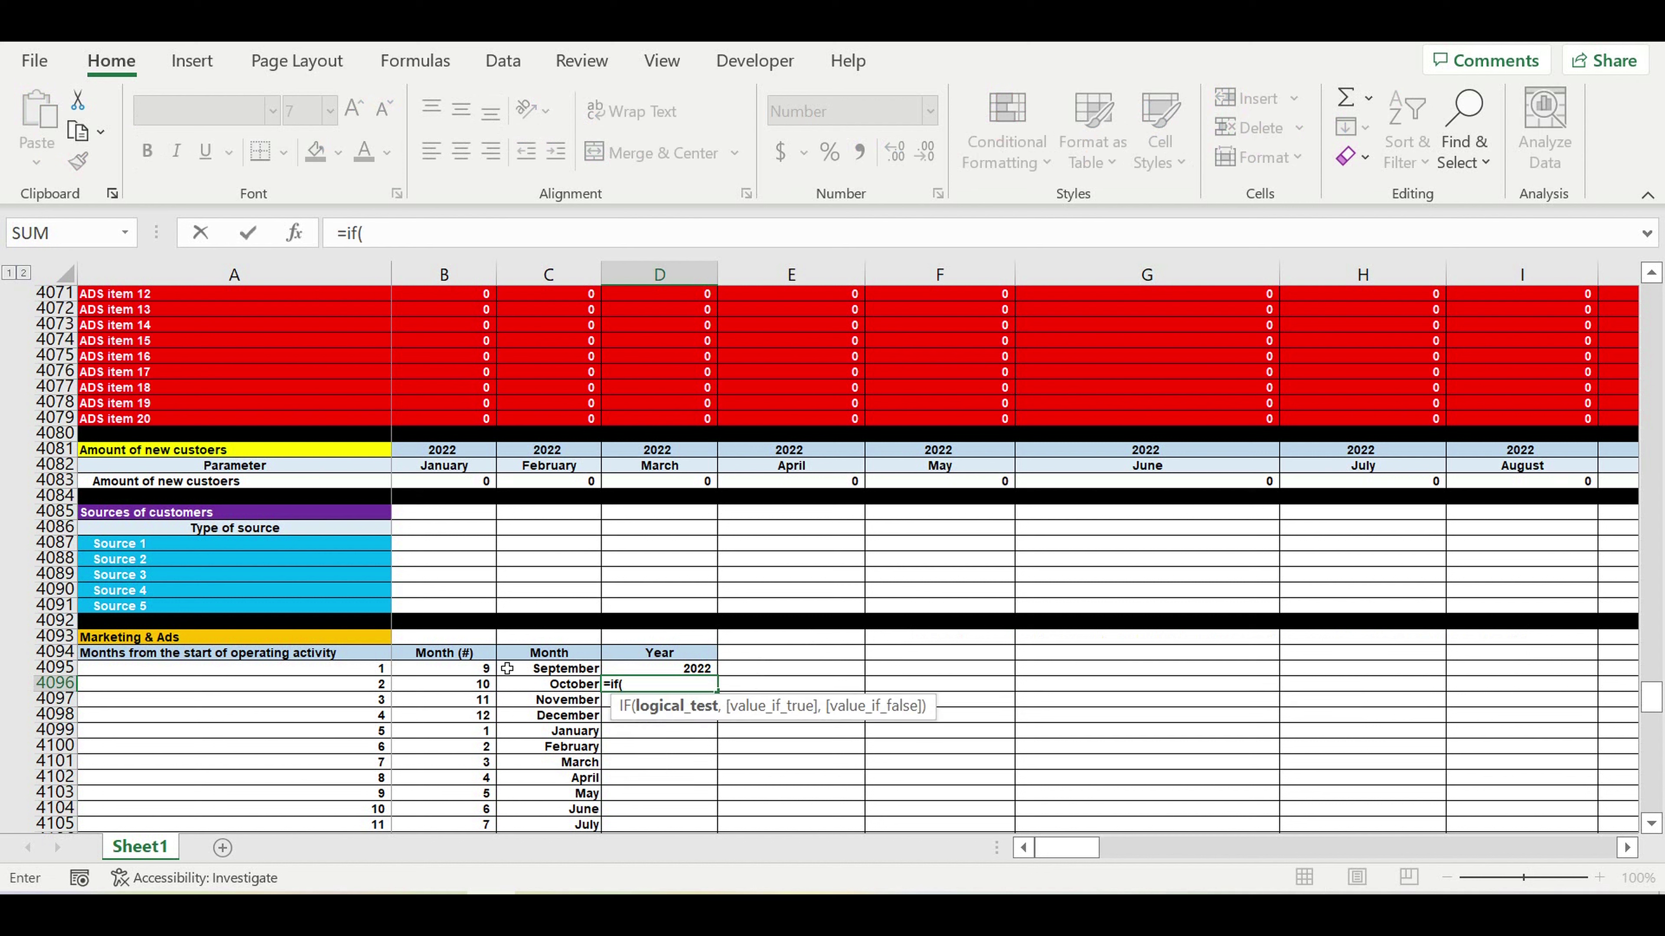
pyautogui.click(470, 671)
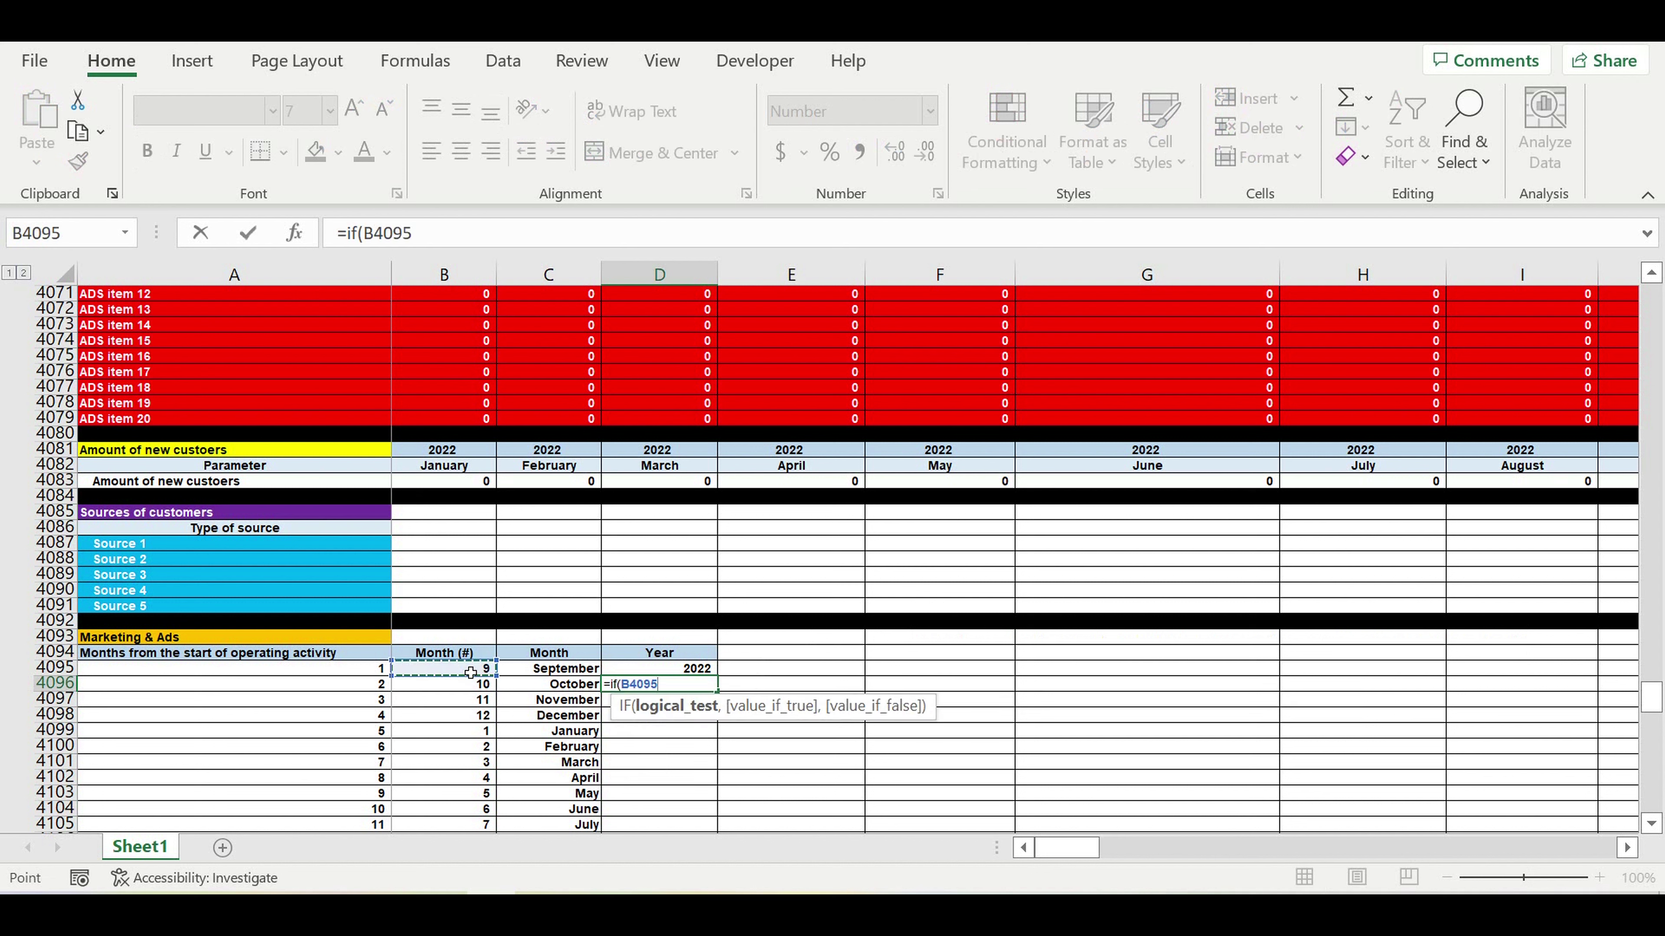
pyautogui.write('=12')
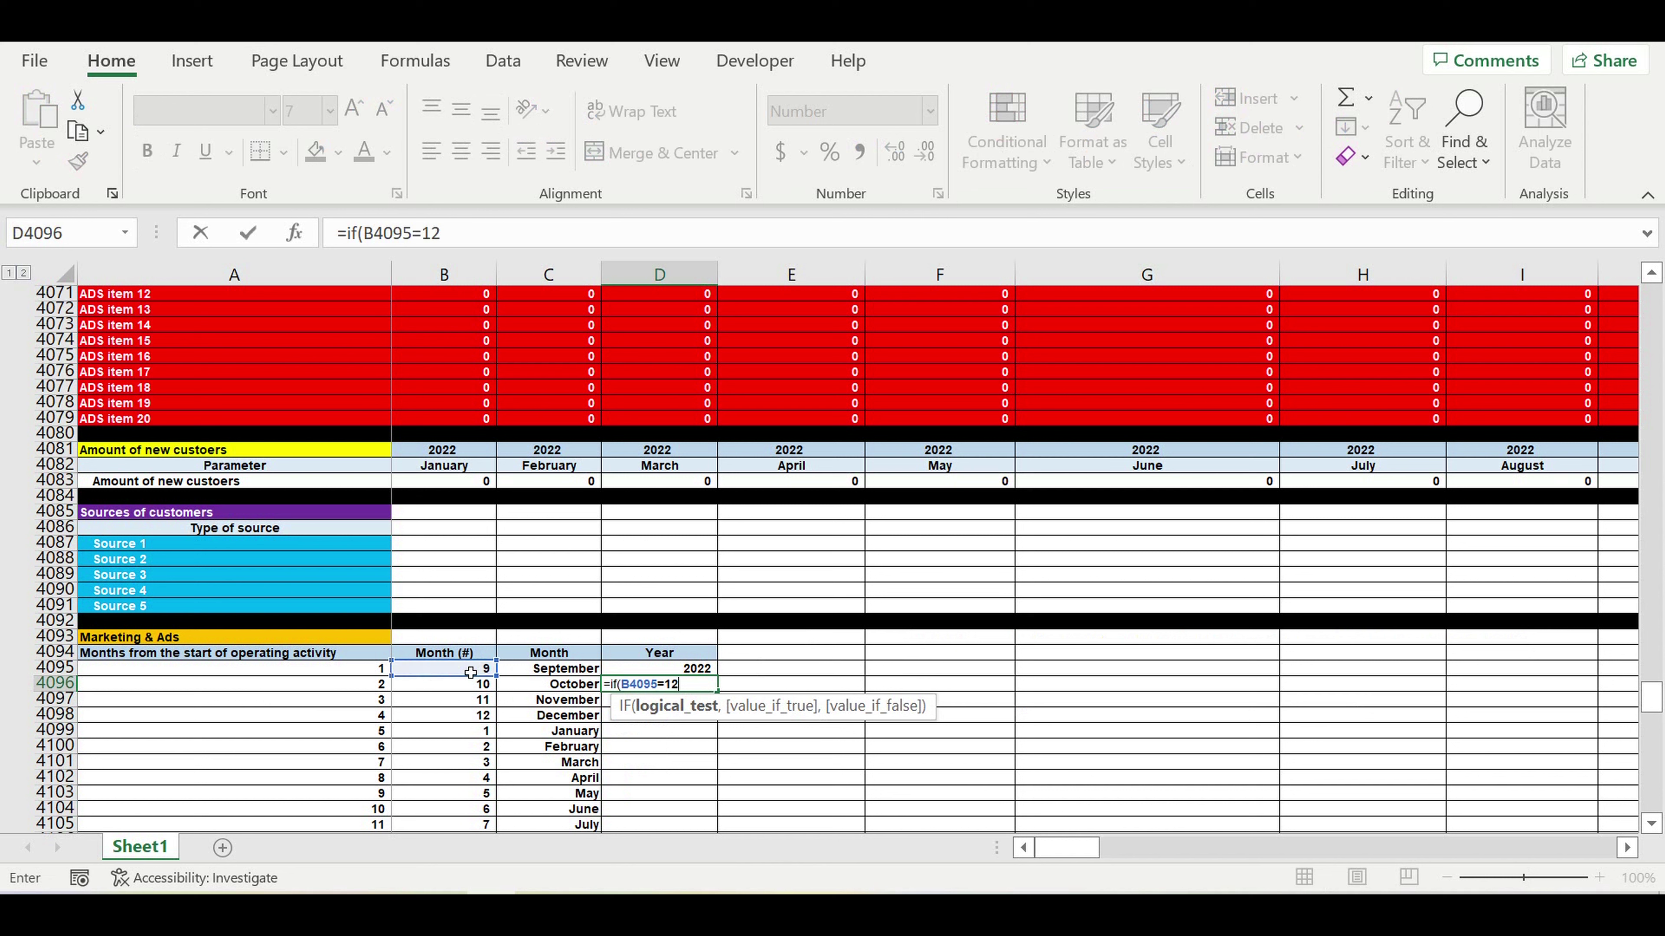
pyautogui.write(',')
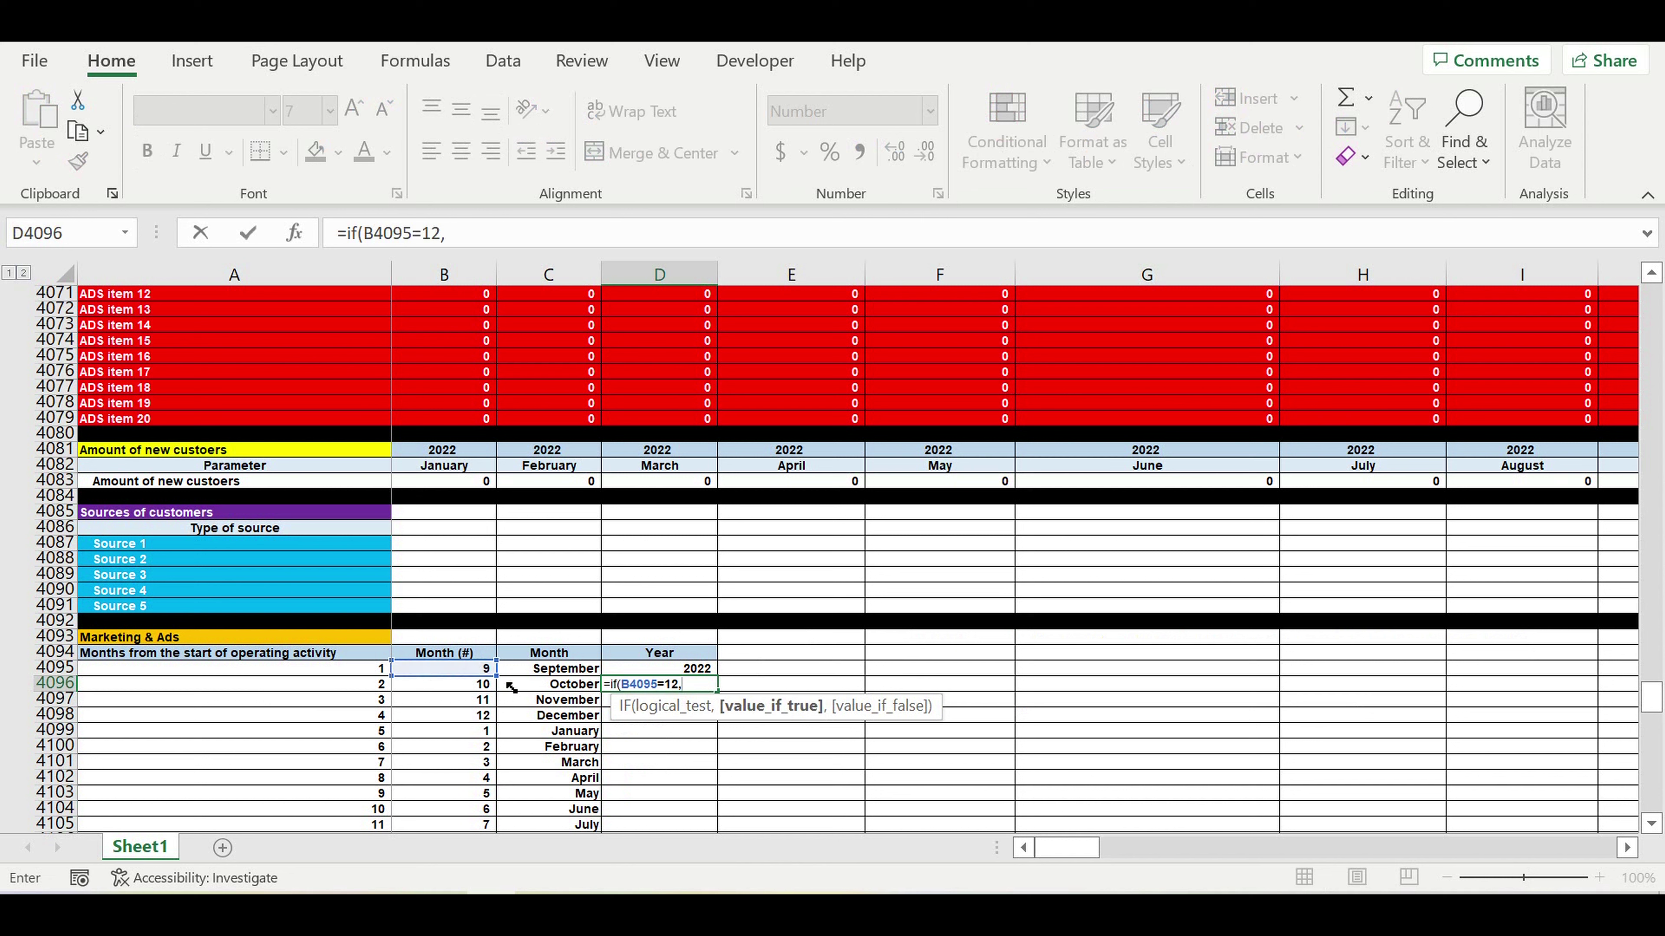
pyautogui.click(700, 669)
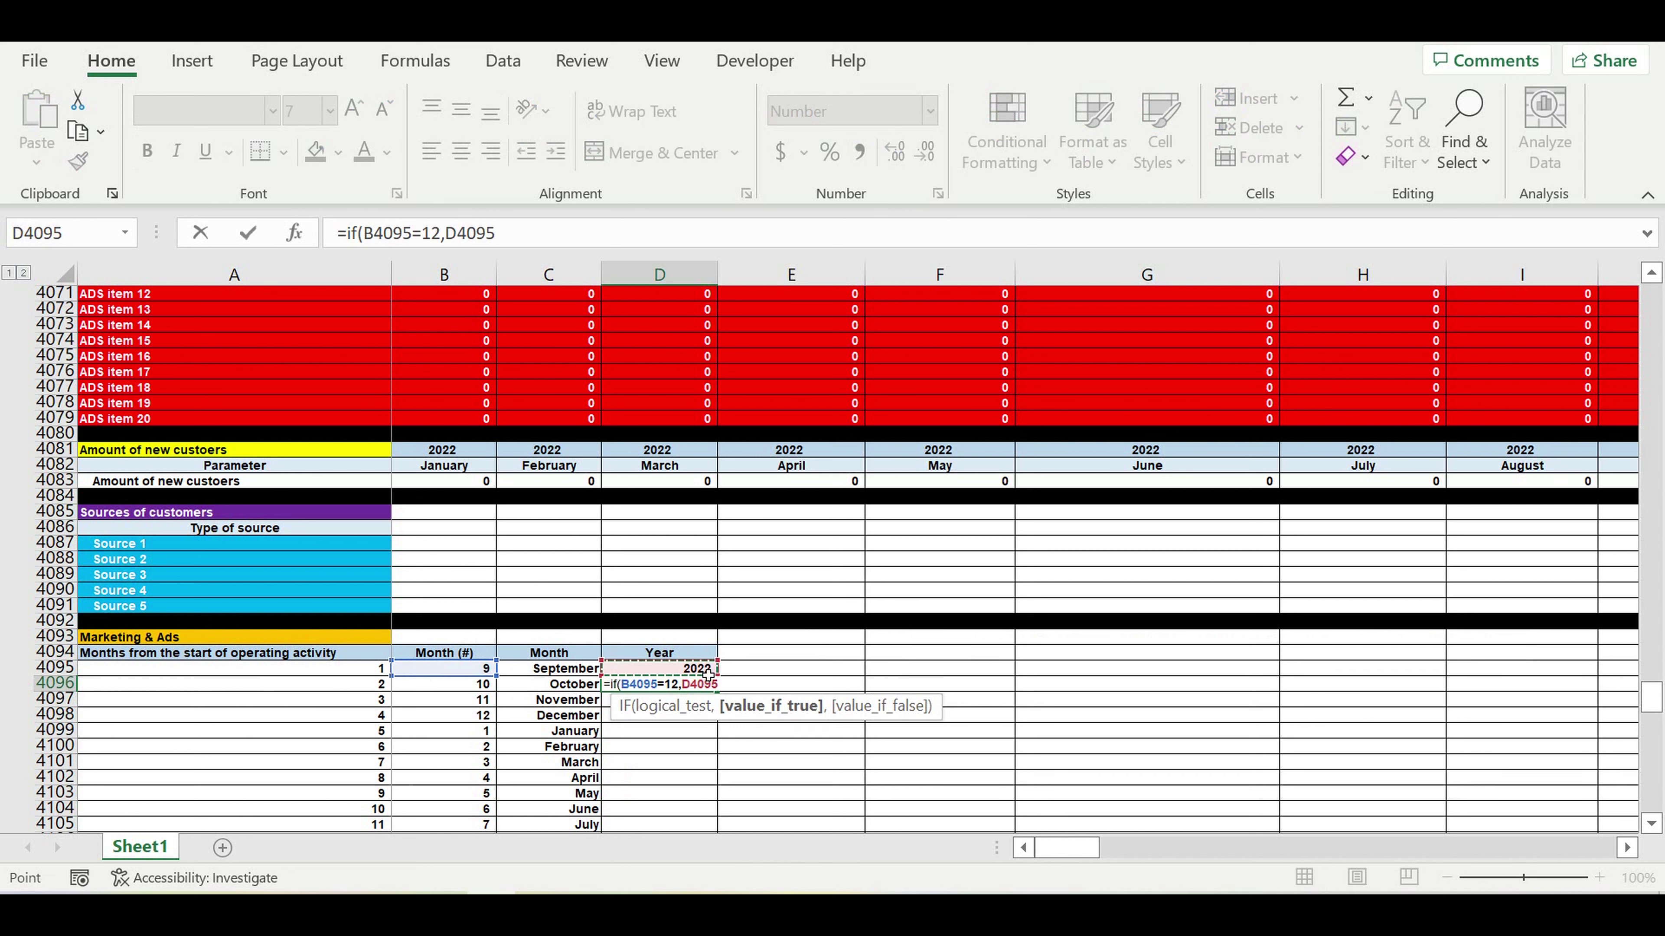
pyautogui.write('+1,')
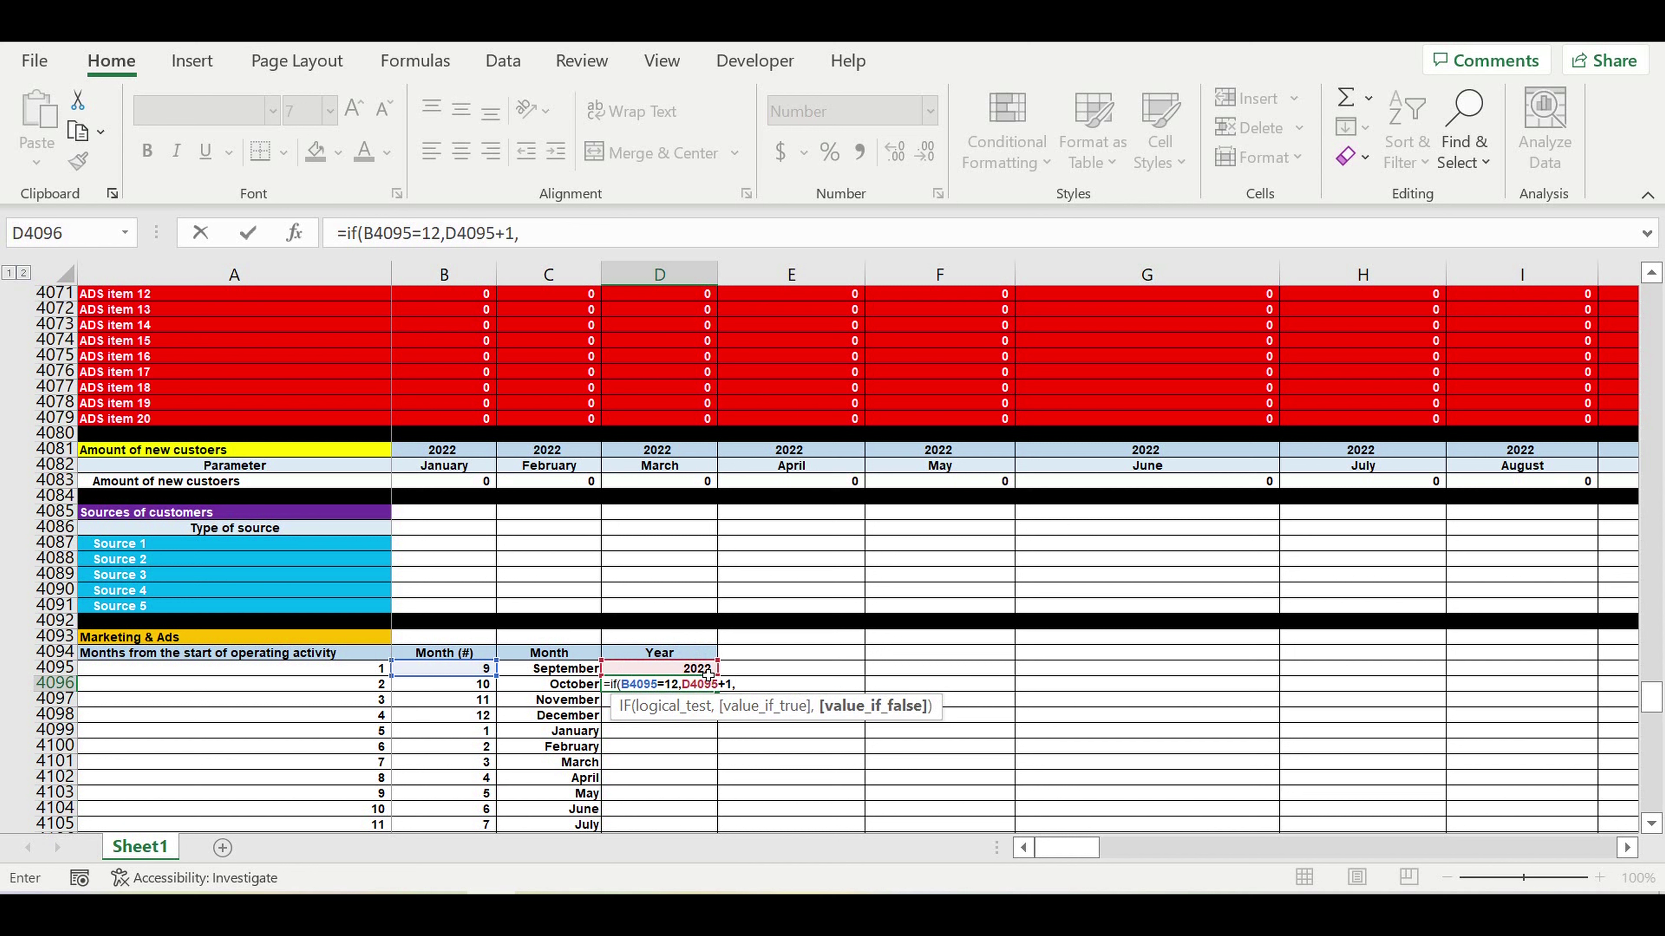
pyautogui.click(707, 675)
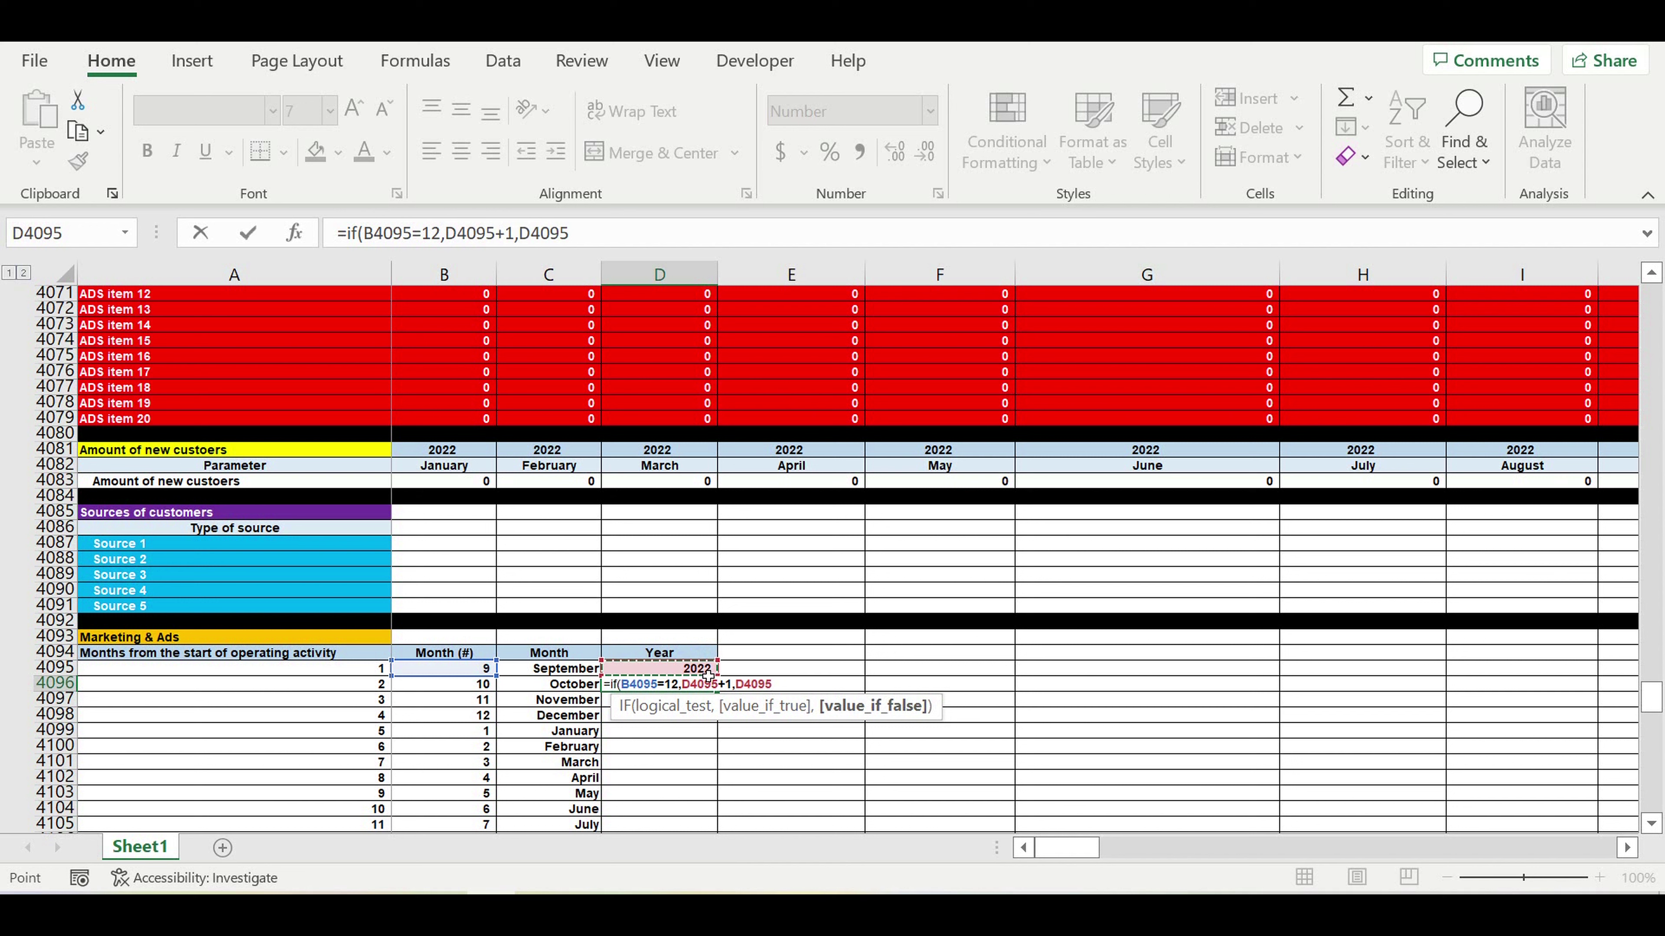
pyautogui.write(')')
pyautogui.press('Return')
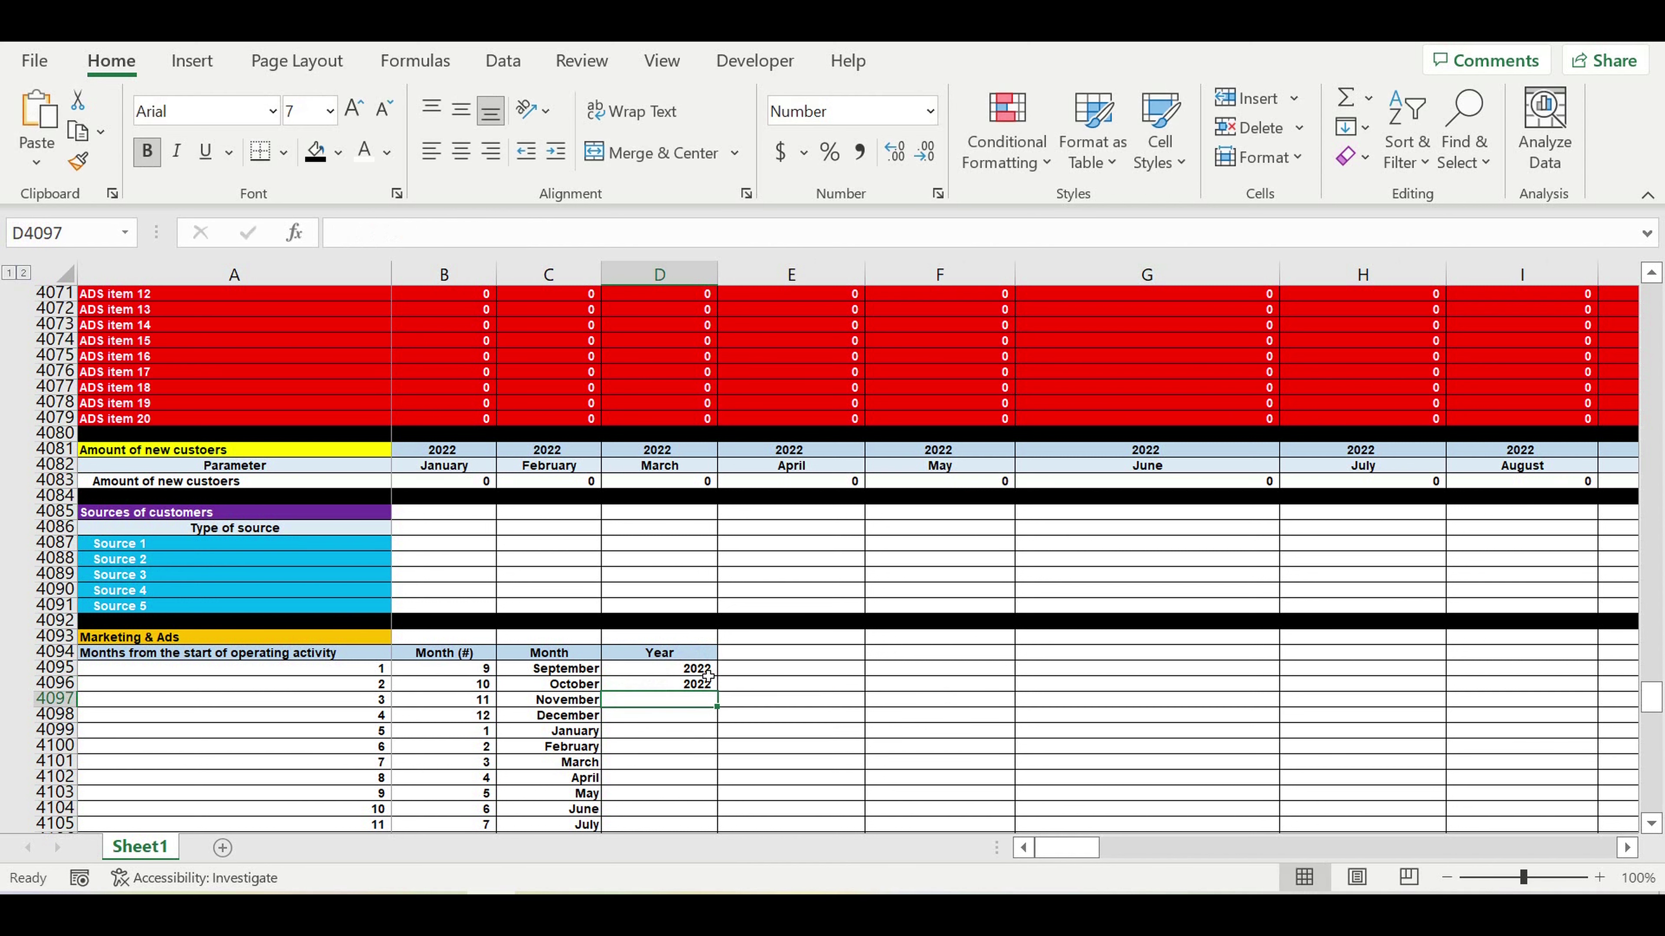
# Step: Fill the year formula from D4096 down to row 4214
pyautogui.click(676, 688)
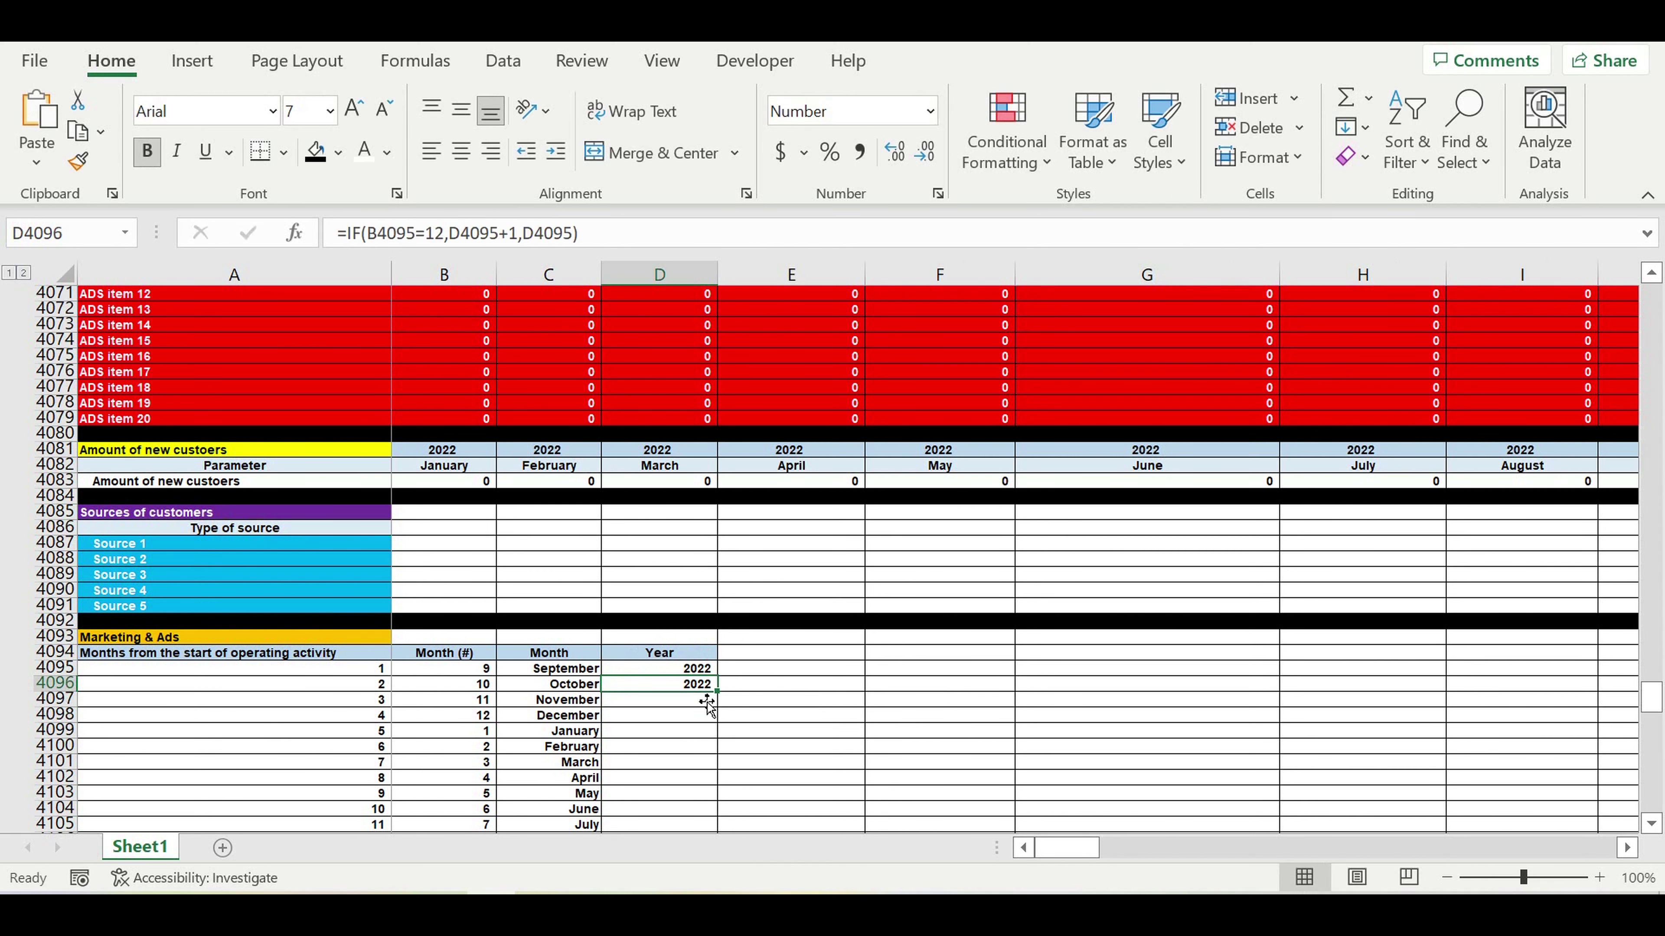
pyautogui.moveTo(717, 692); pyautogui.dragTo(749, 807)
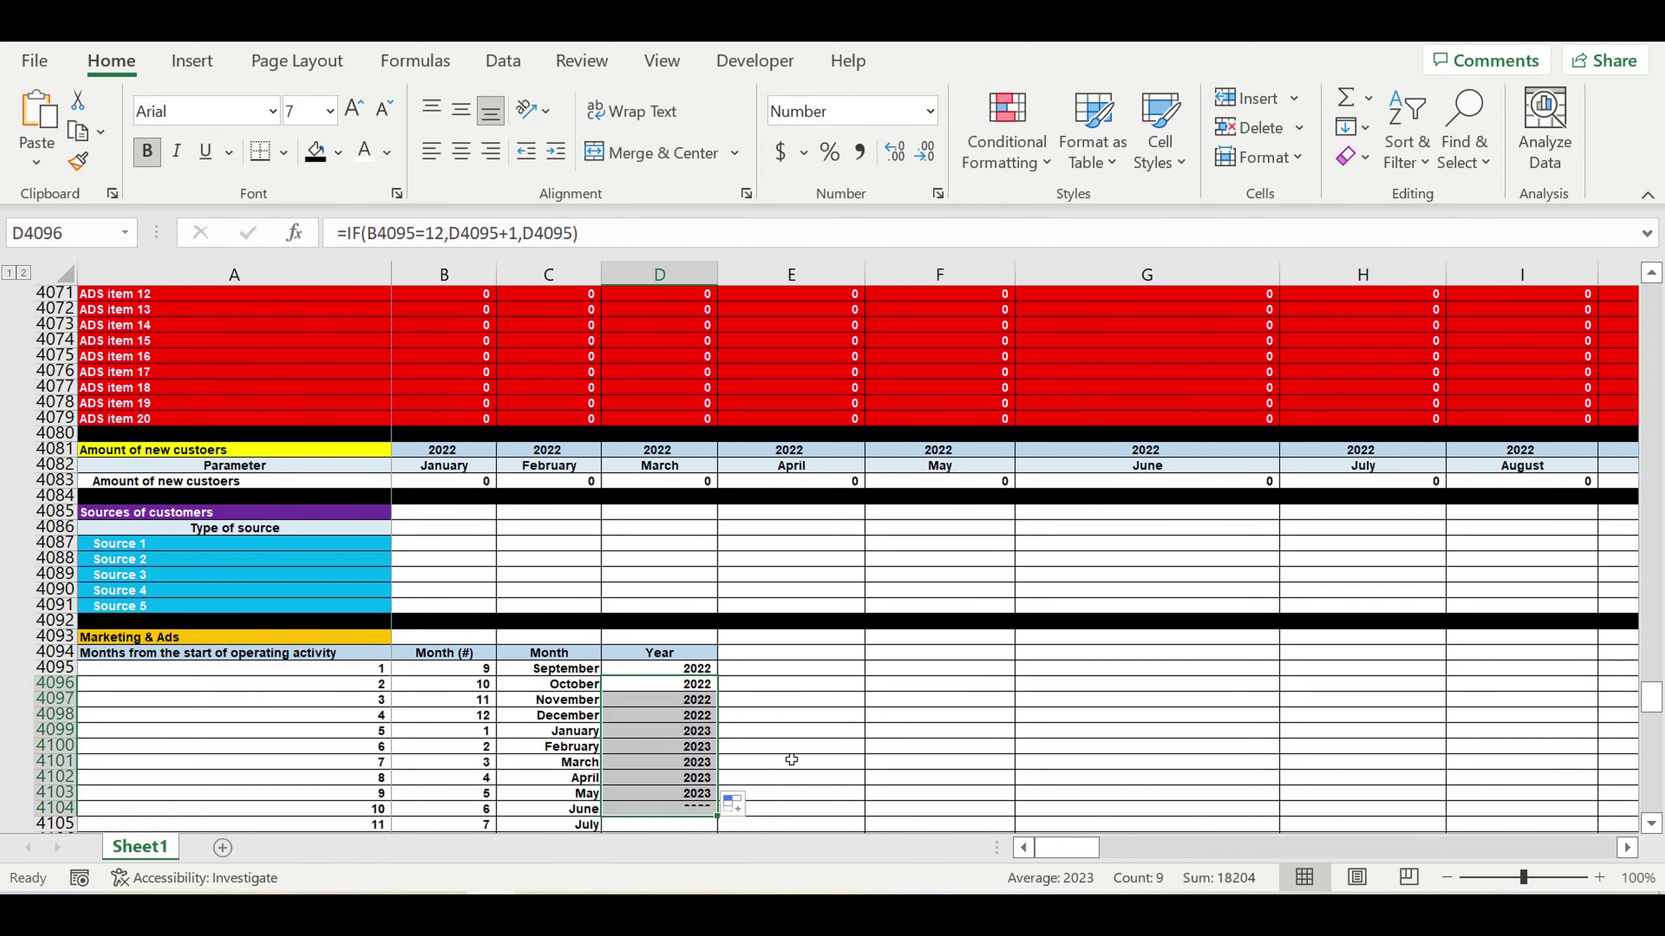
pyautogui.click(696, 732)
pyautogui.scroll(-2, 769, 725)
pyautogui.moveTo(718, 644); pyautogui.dragTo(713, 841)
pyautogui.moveTo(705, 817)
pyautogui.mouseDown()
pyautogui.moveTo(704, 790)
pyautogui.moveTo(697, 810)
pyautogui.mouseUp()
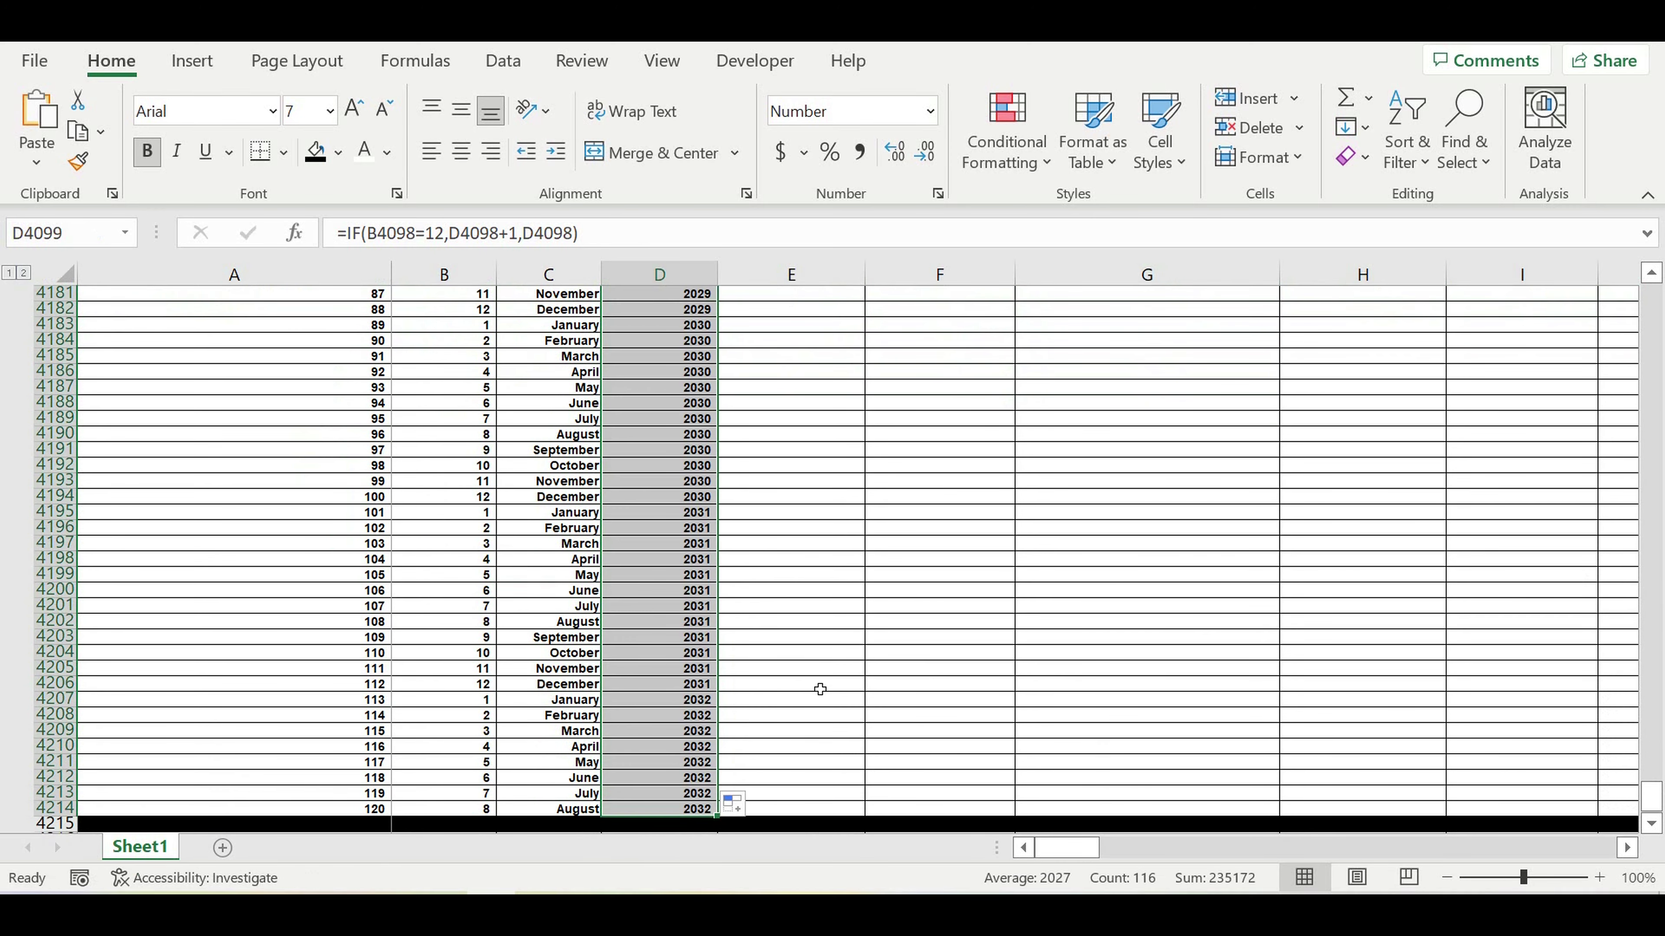
pyautogui.scroll(20, 771, 579)
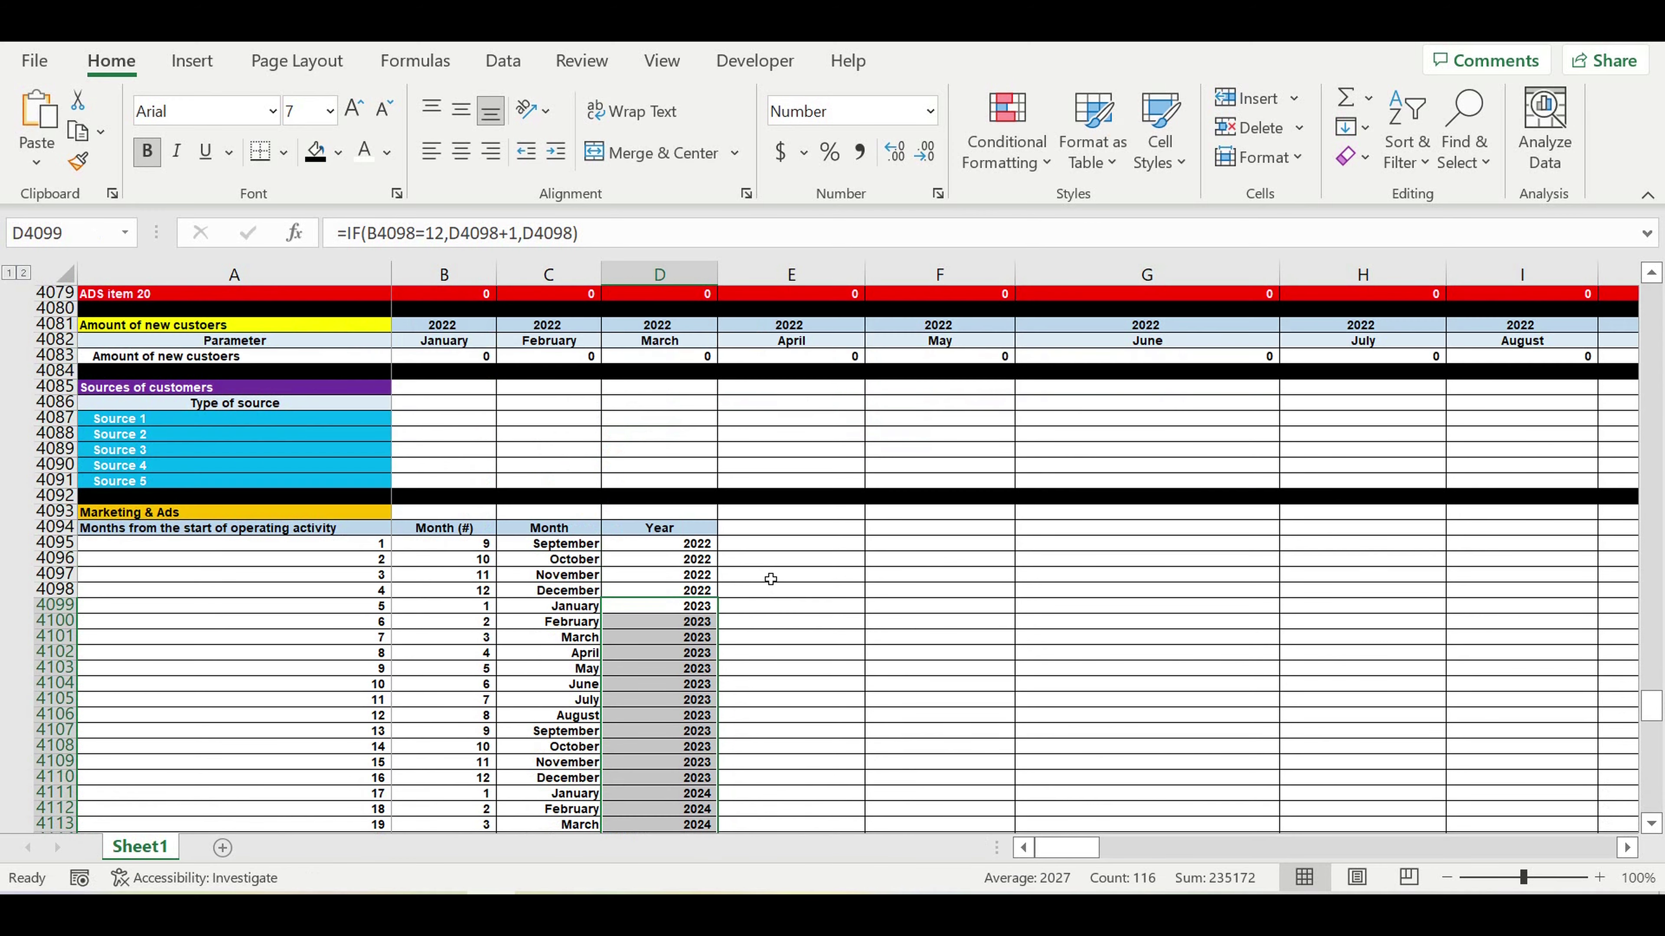
# Step: Link E4094 to the Source 1 label with =A4087 and fill the link down to E4098 to cover all five sources
pyautogui.click(787, 591)
pyautogui.click(750, 515)
pyautogui.click(776, 528)
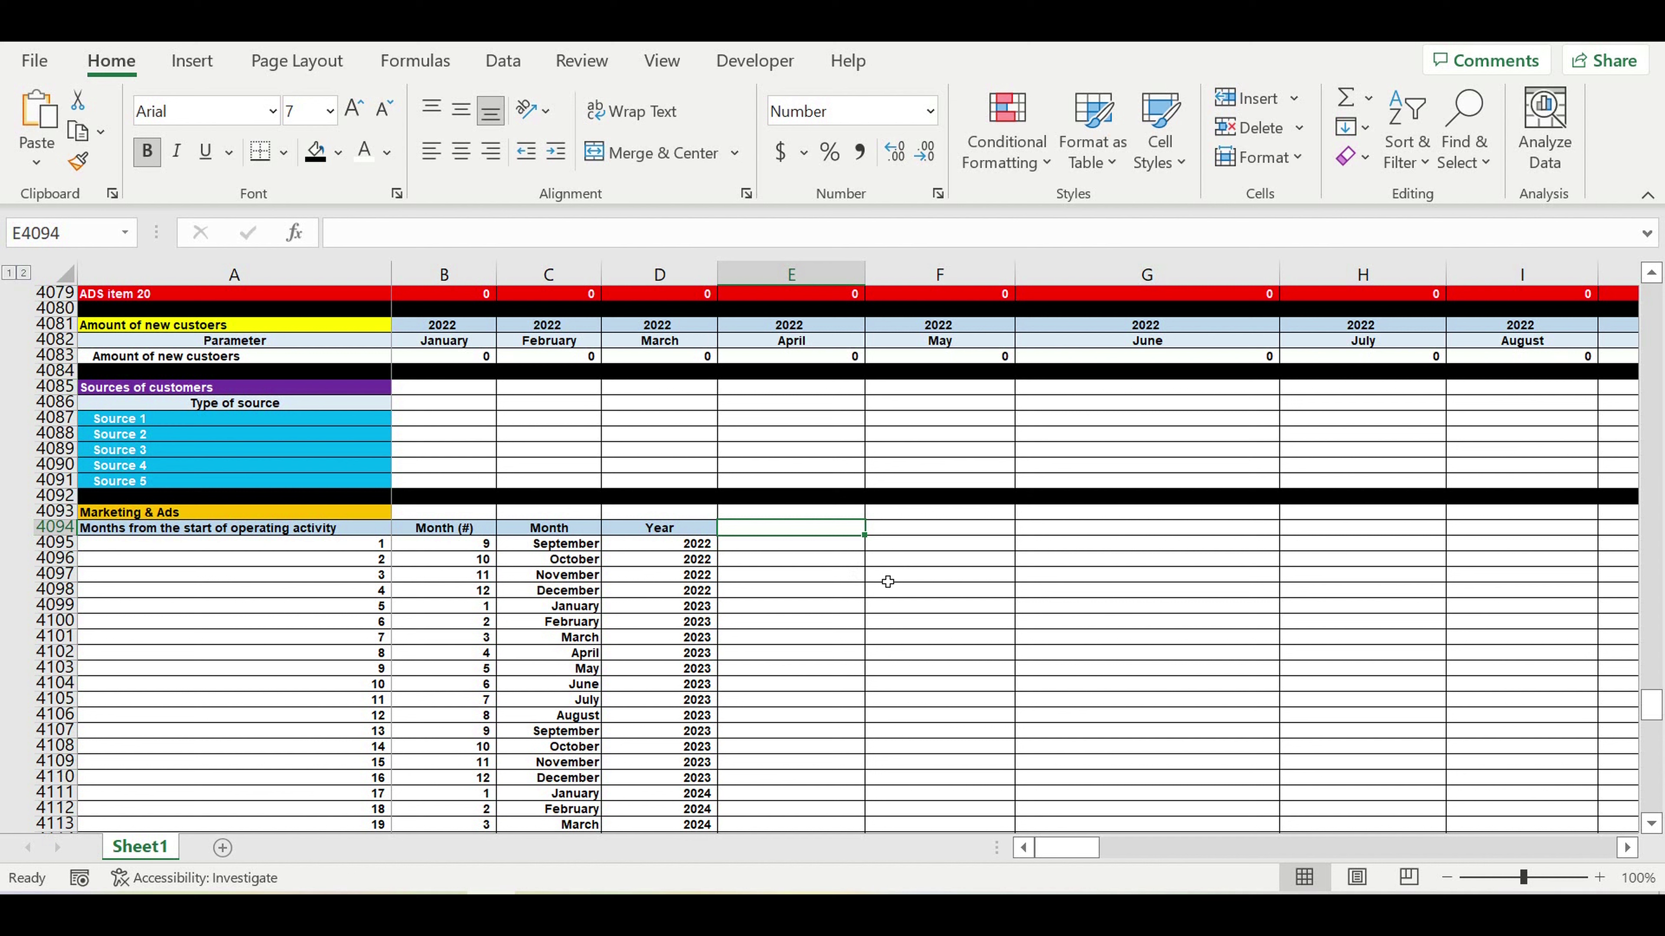
pyautogui.click(827, 575)
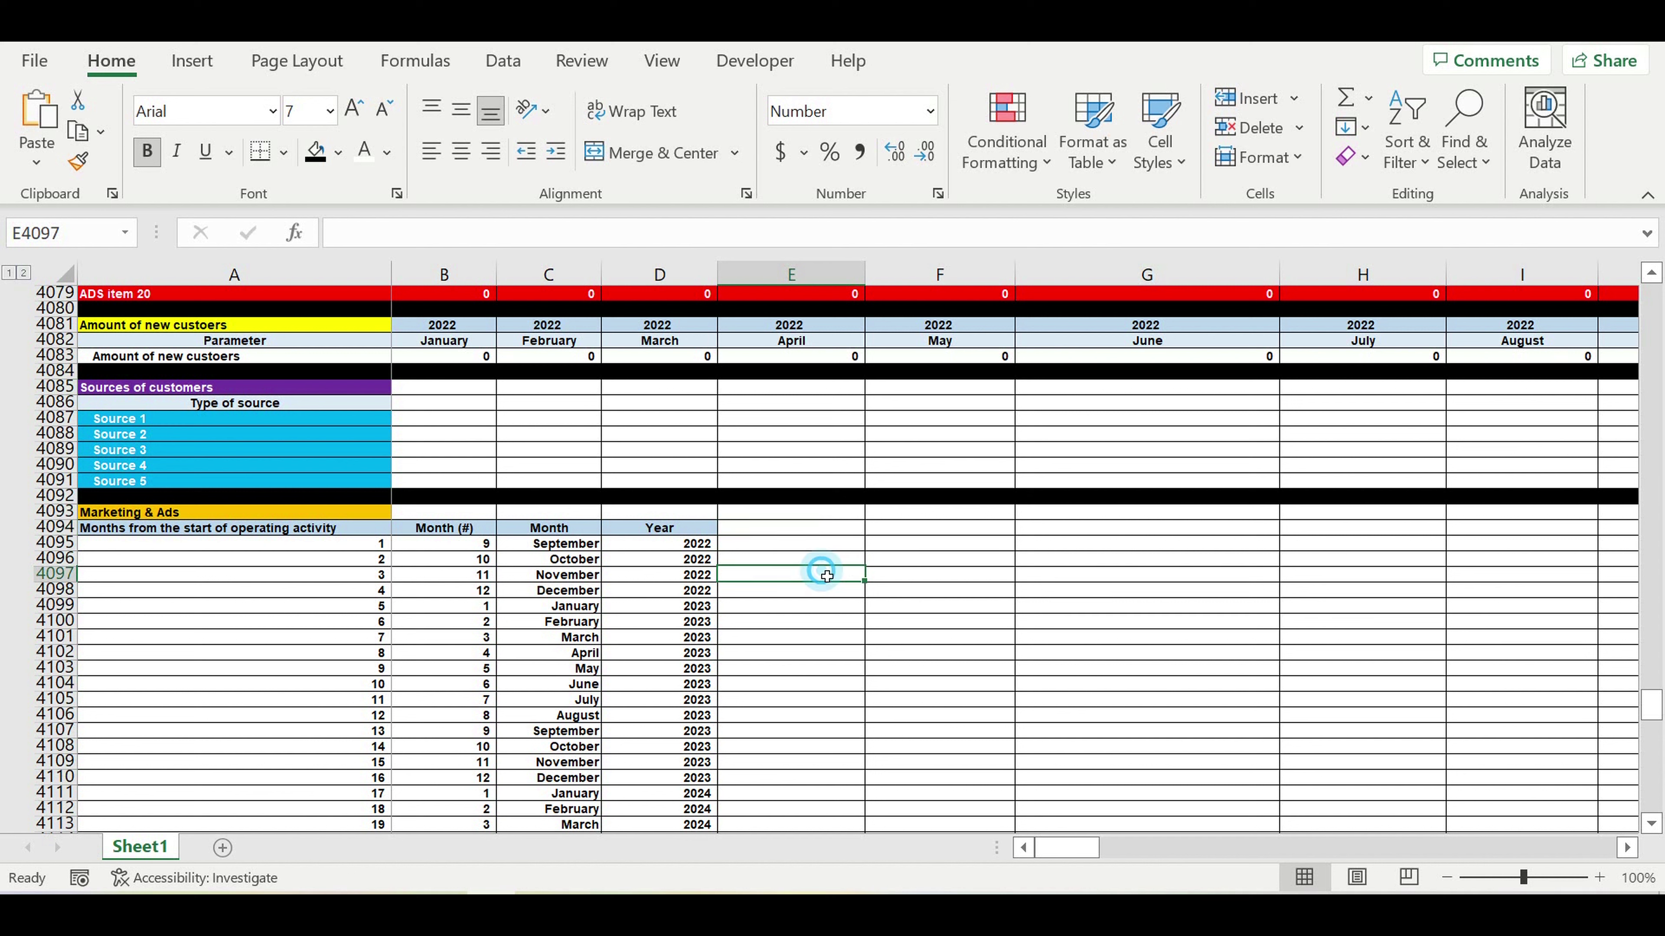
pyautogui.click(787, 528)
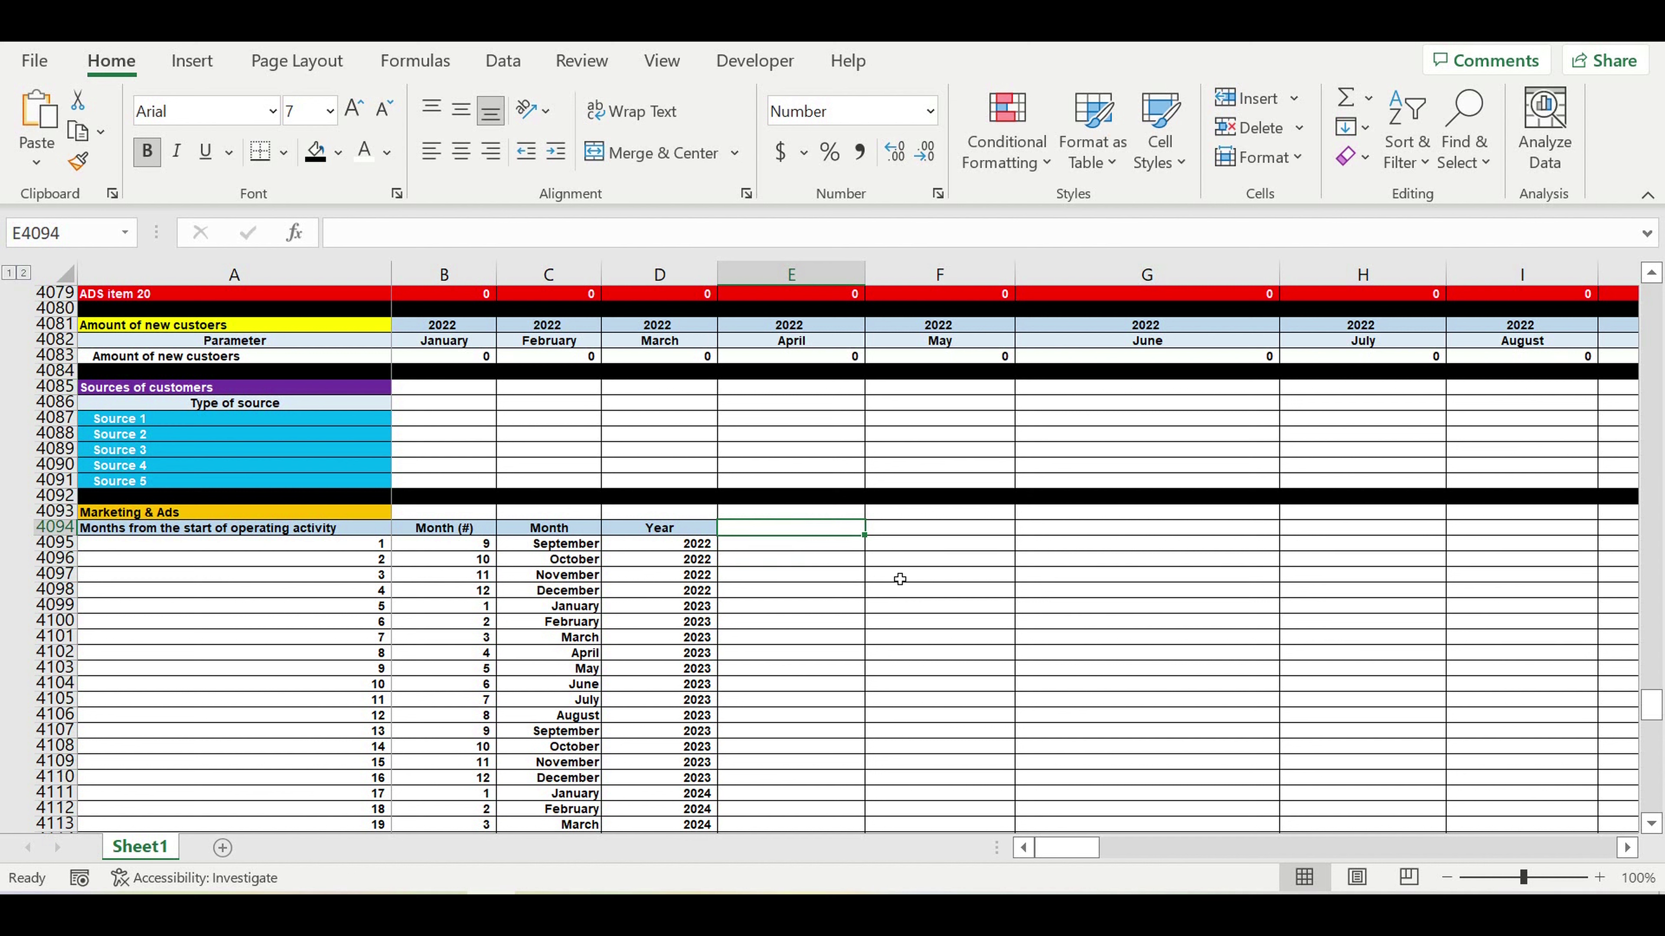
pyautogui.write('=')
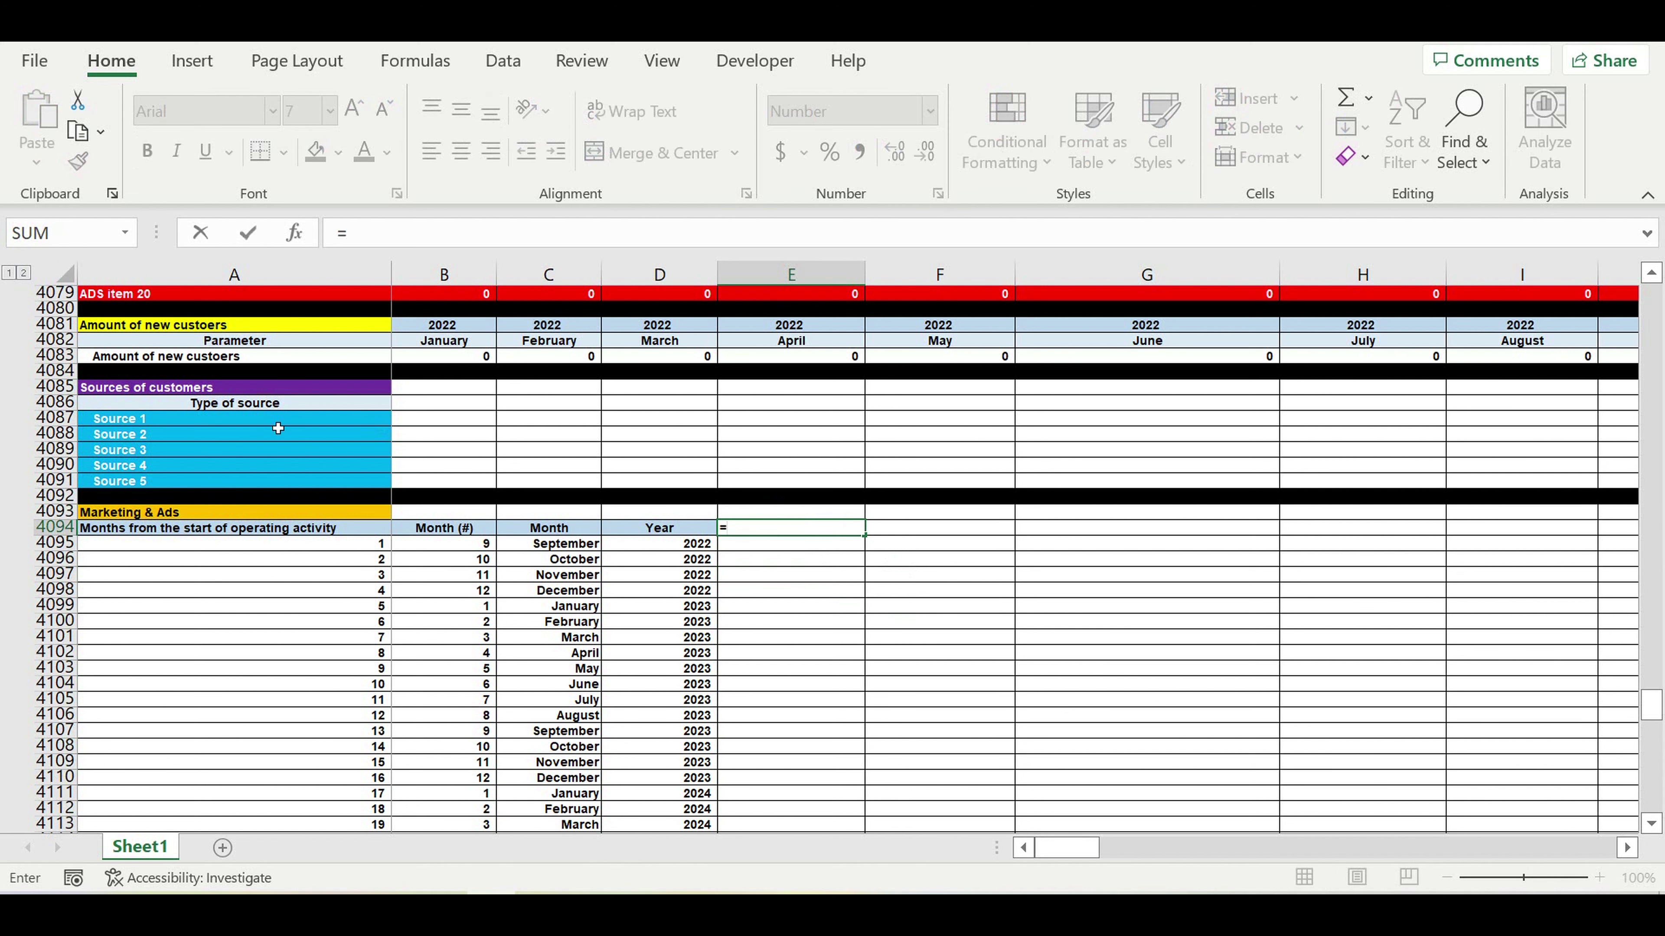
pyautogui.click(153, 423)
pyautogui.hotkey('ctrl', 'Return')
pyautogui.click(747, 532)
pyautogui.moveTo(866, 536); pyautogui.dragTo(867, 600)
# Step: Cut the Source 2 to 5 links and move them to start at F4094, and move the Source 3 to 5 links on to start at G4094
pyautogui.click(805, 637)
pyautogui.click(779, 544)
pyautogui.moveTo(780, 566); pyautogui.dragTo(778, 582)
pyautogui.hotkey('ctrl', 'c')
pyautogui.click(898, 532)
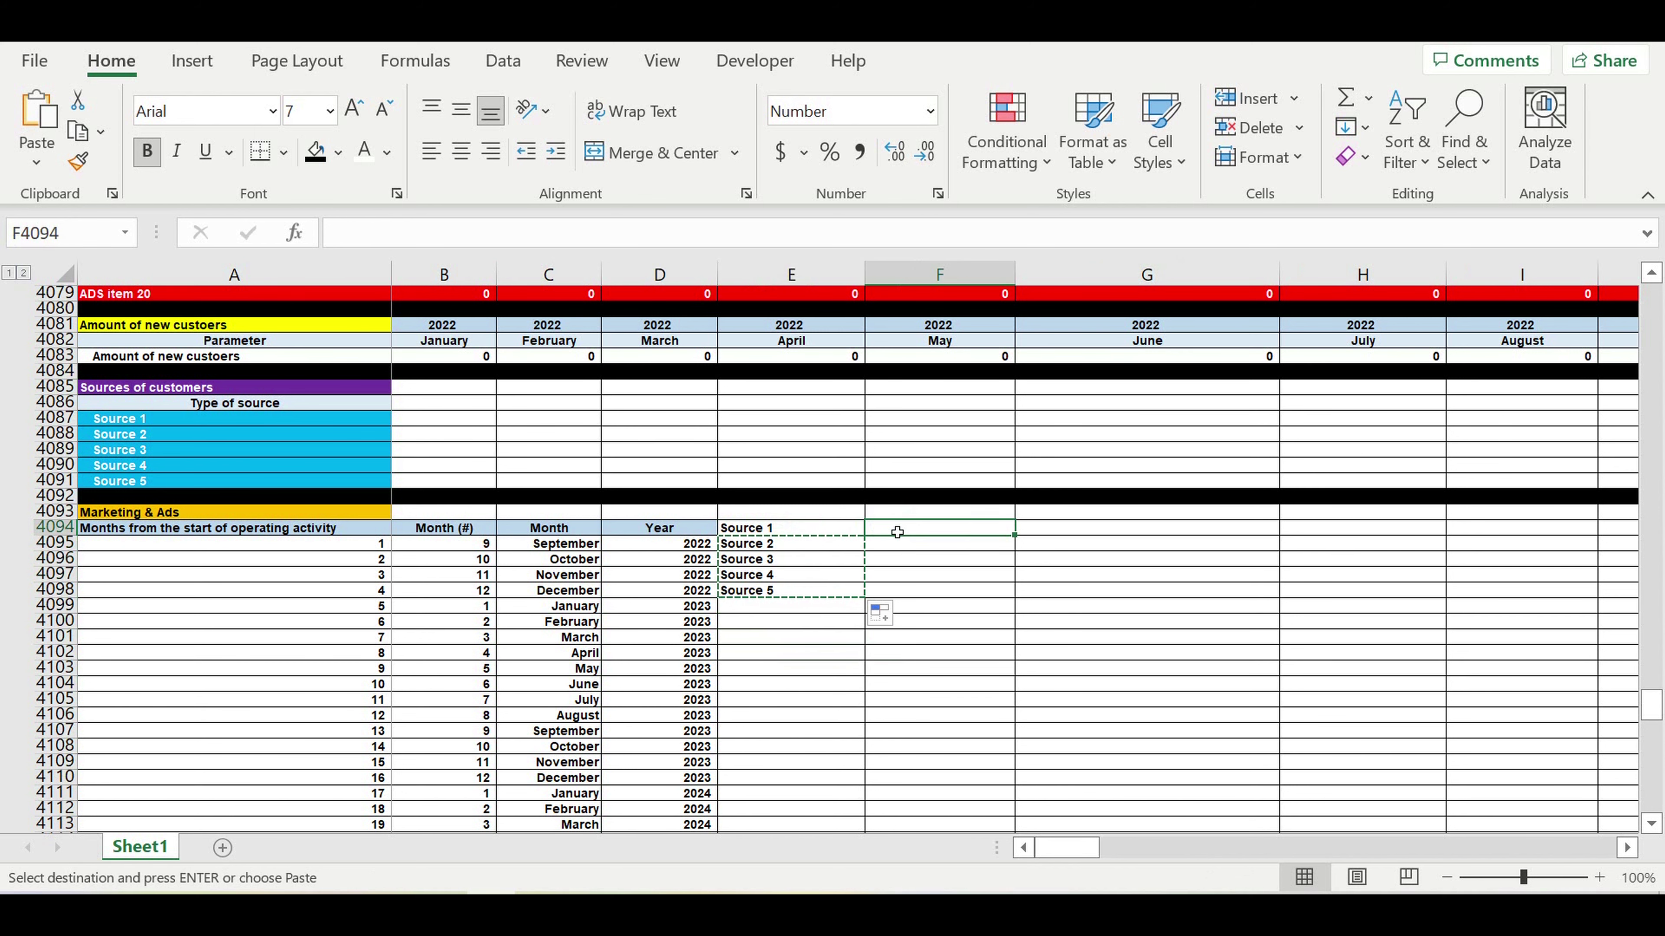
pyautogui.hotkey('ctrl', 'v')
pyautogui.moveTo(932, 543); pyautogui.dragTo(930, 577)
pyautogui.hotkey('ctrl', 'c')
pyautogui.click(1053, 531)
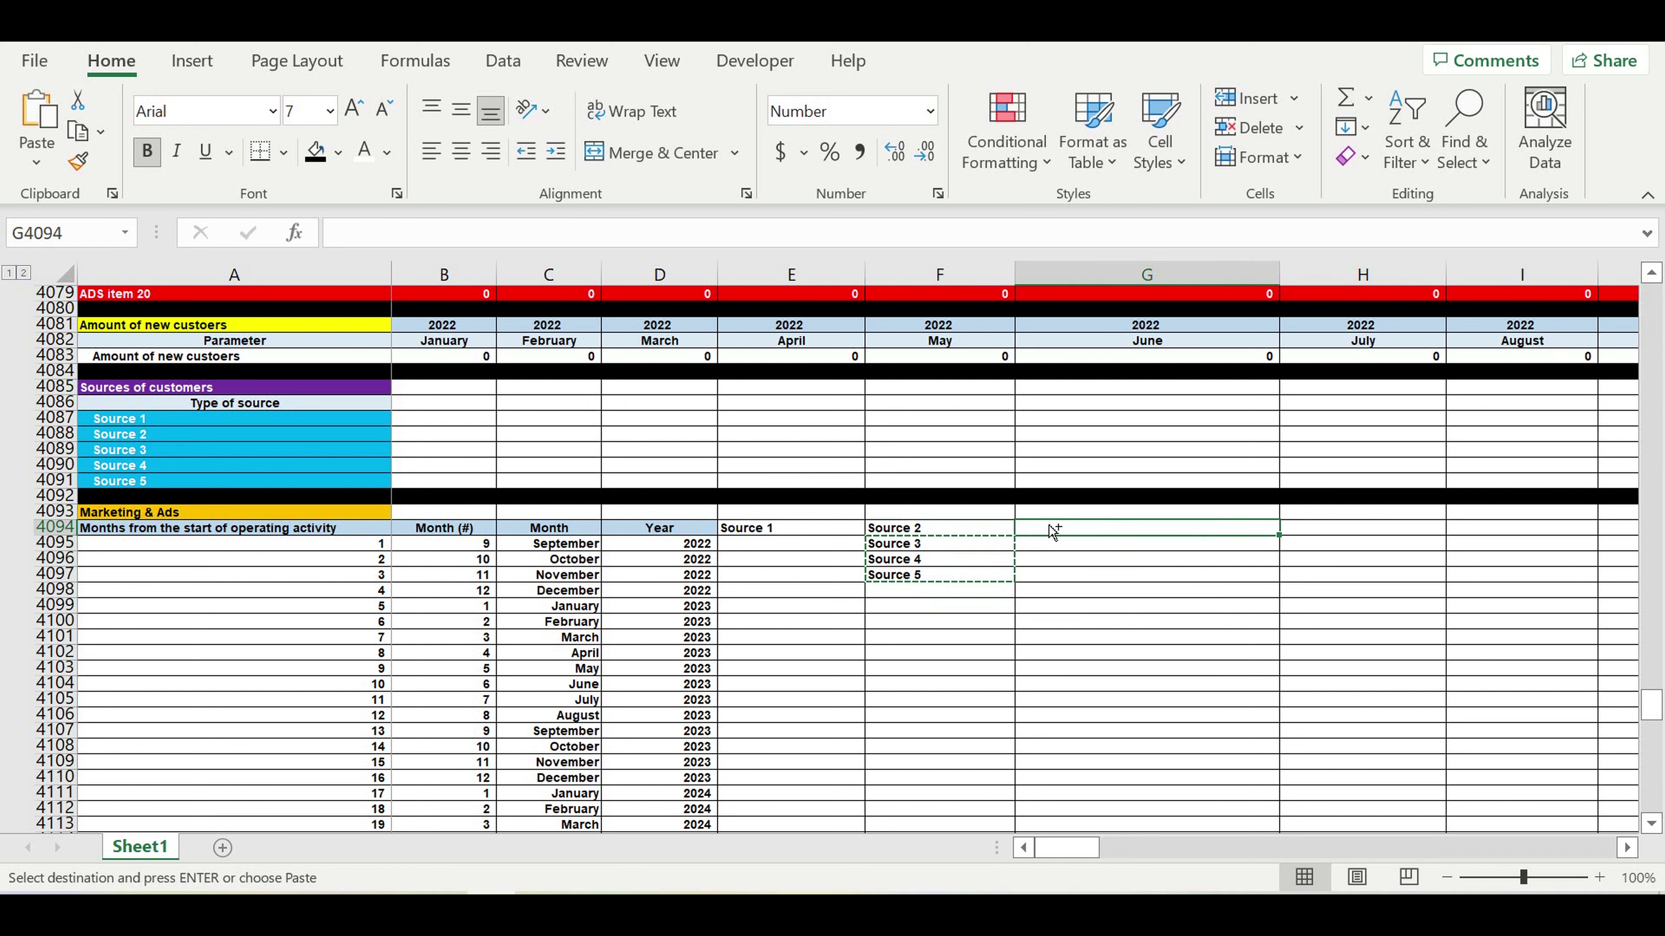
pyautogui.hotkey('ctrl', 'v')
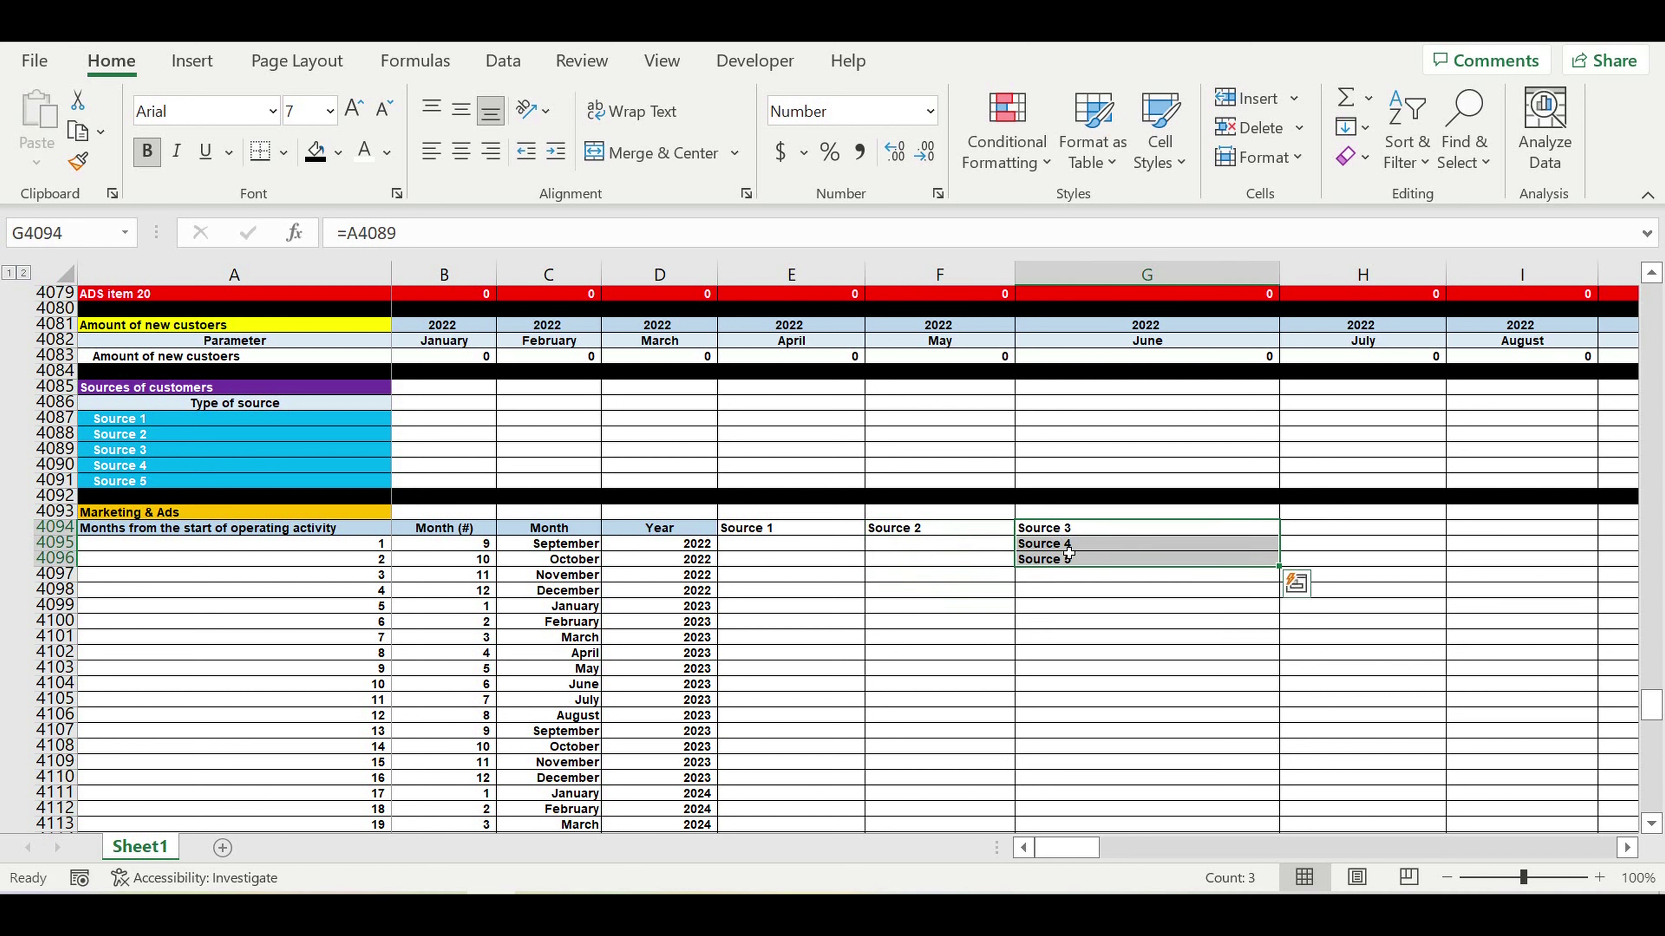
# Step: Move the Source 4 link to H4094 and the Source 5 link to I4094, completing the header row
pyautogui.moveTo(1068, 545); pyautogui.dragTo(1068, 559)
pyautogui.hotkey('ctrl', 'c')
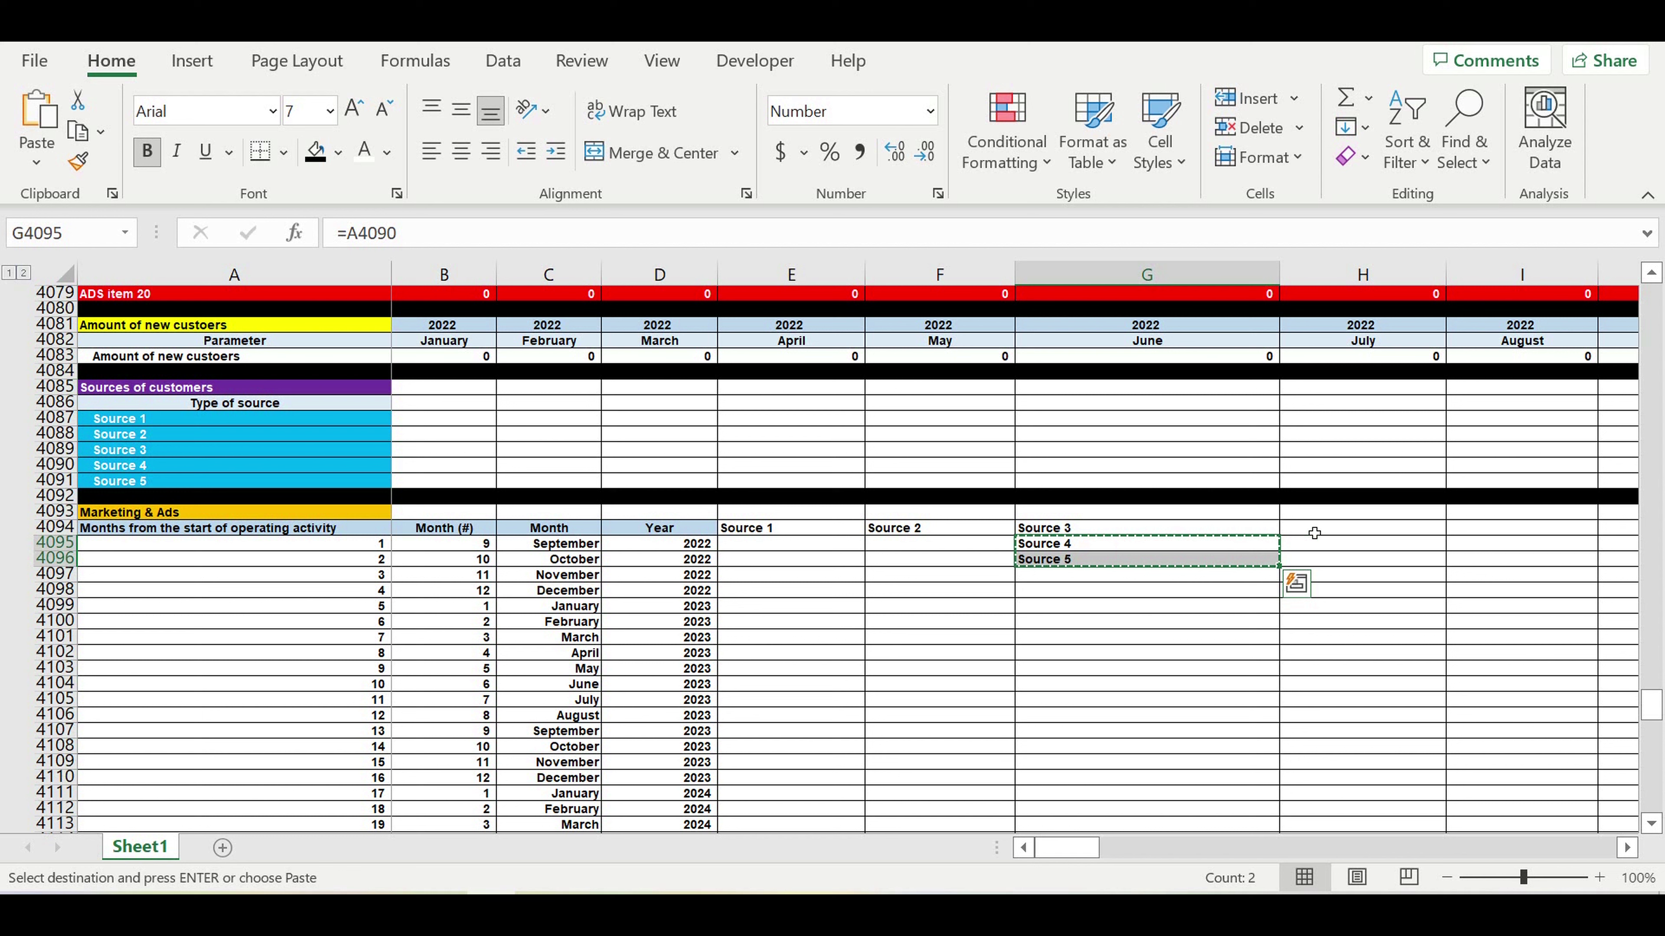
pyautogui.click(1314, 533)
pyautogui.hotkey('ctrl', 'v')
pyautogui.click(1348, 546)
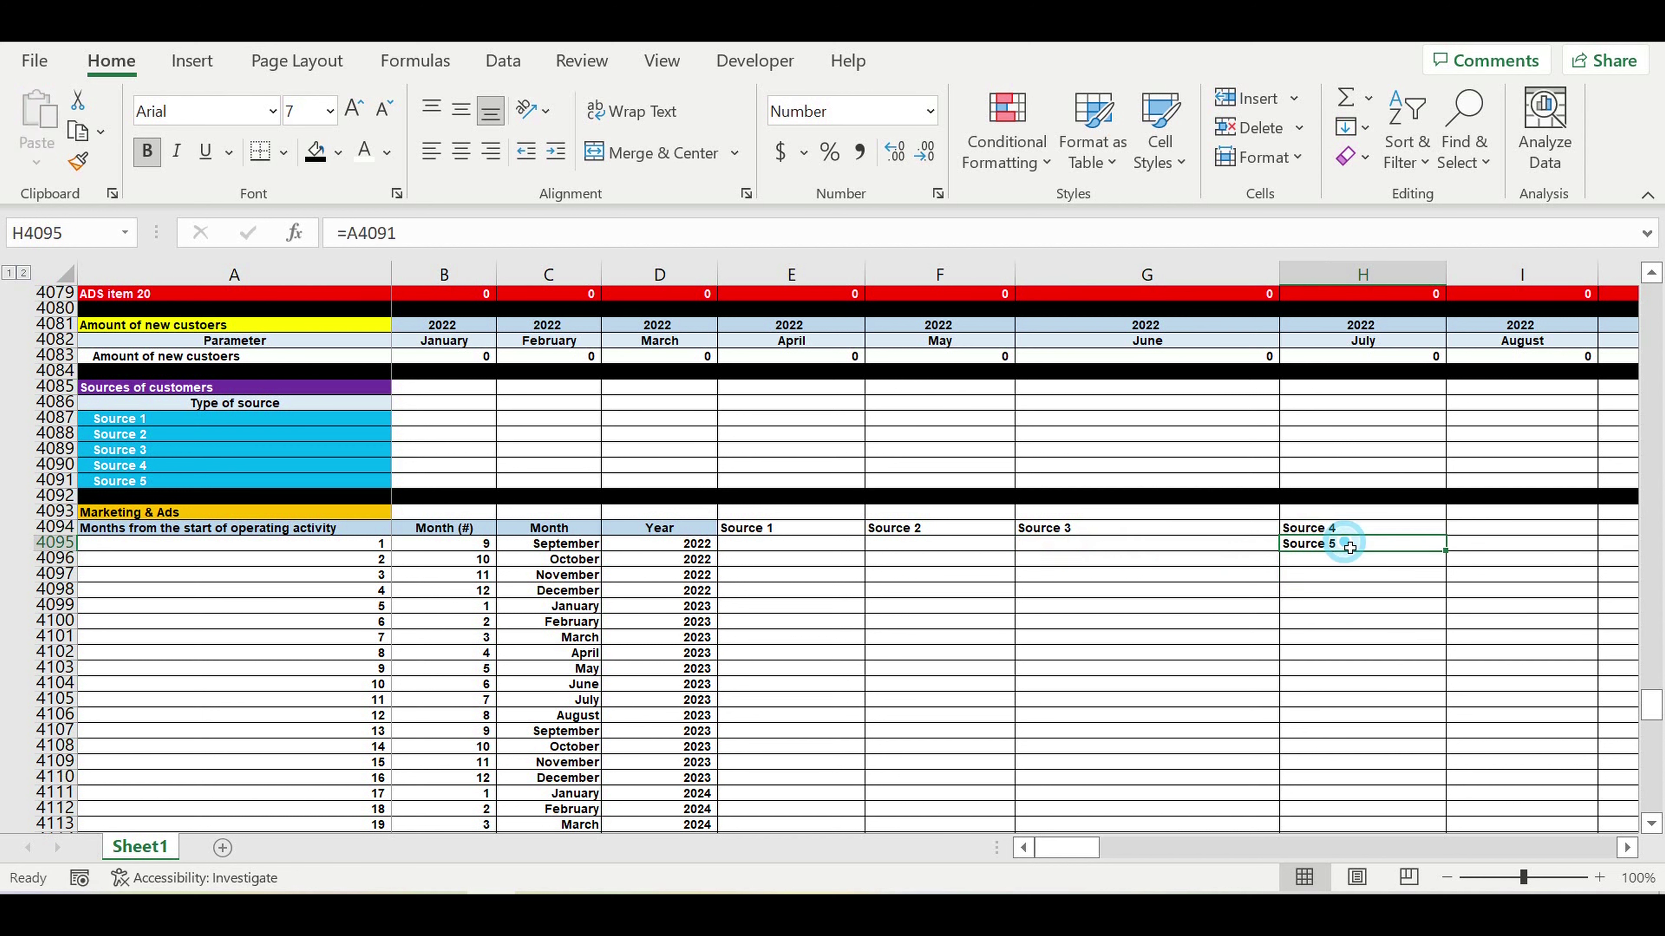
pyautogui.hotkey('ctrl', 'x')
pyautogui.click(1480, 530)
pyautogui.hotkey('ctrl', 'v')
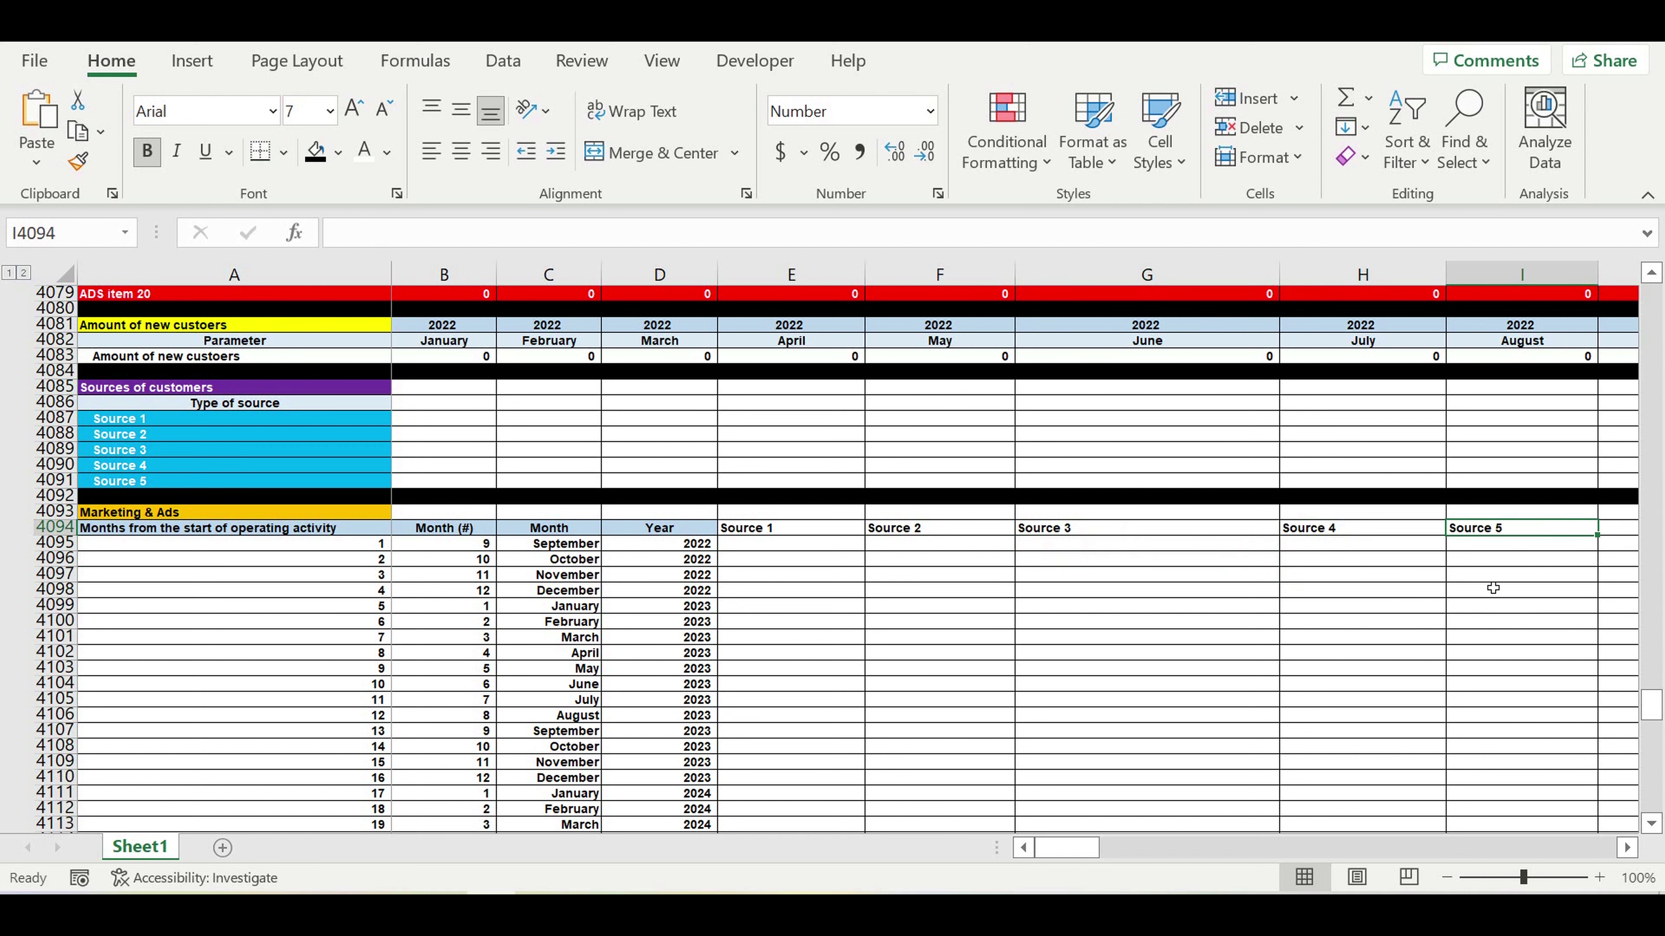
# Step: Center the Source 1 to Source 5 headers in E4094:I4094 and fill them with the lightest blue theme color
pyautogui.moveTo(1508, 512); pyautogui.dragTo(1477, 533)
pyautogui.click(461, 151)
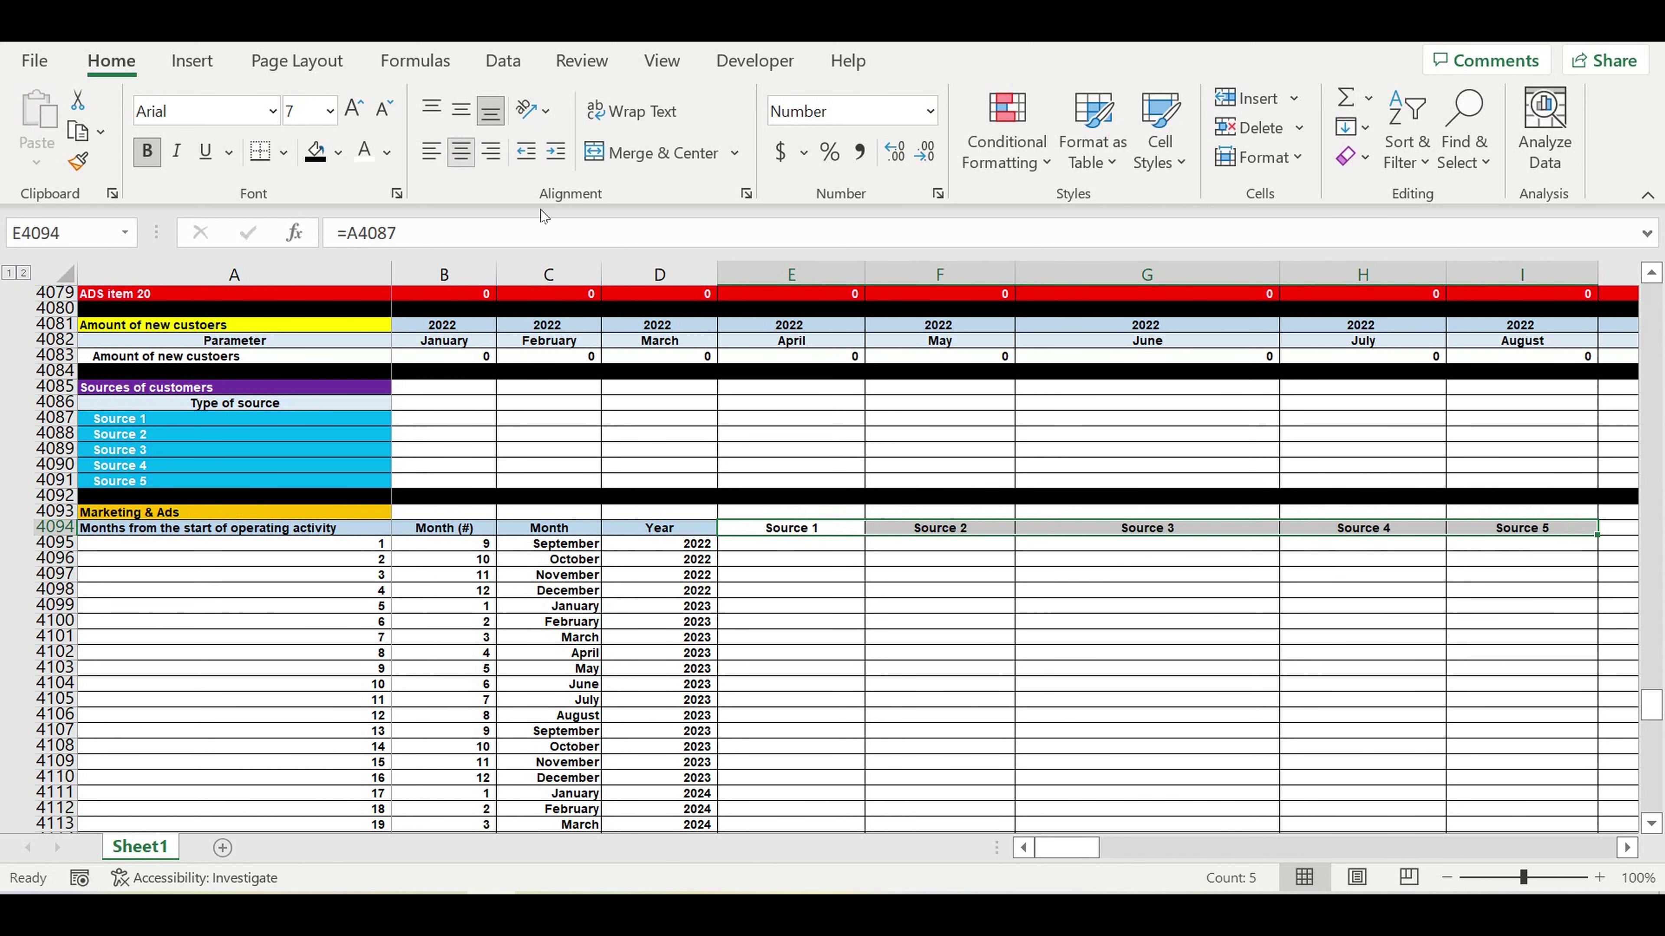
pyautogui.click(338, 152)
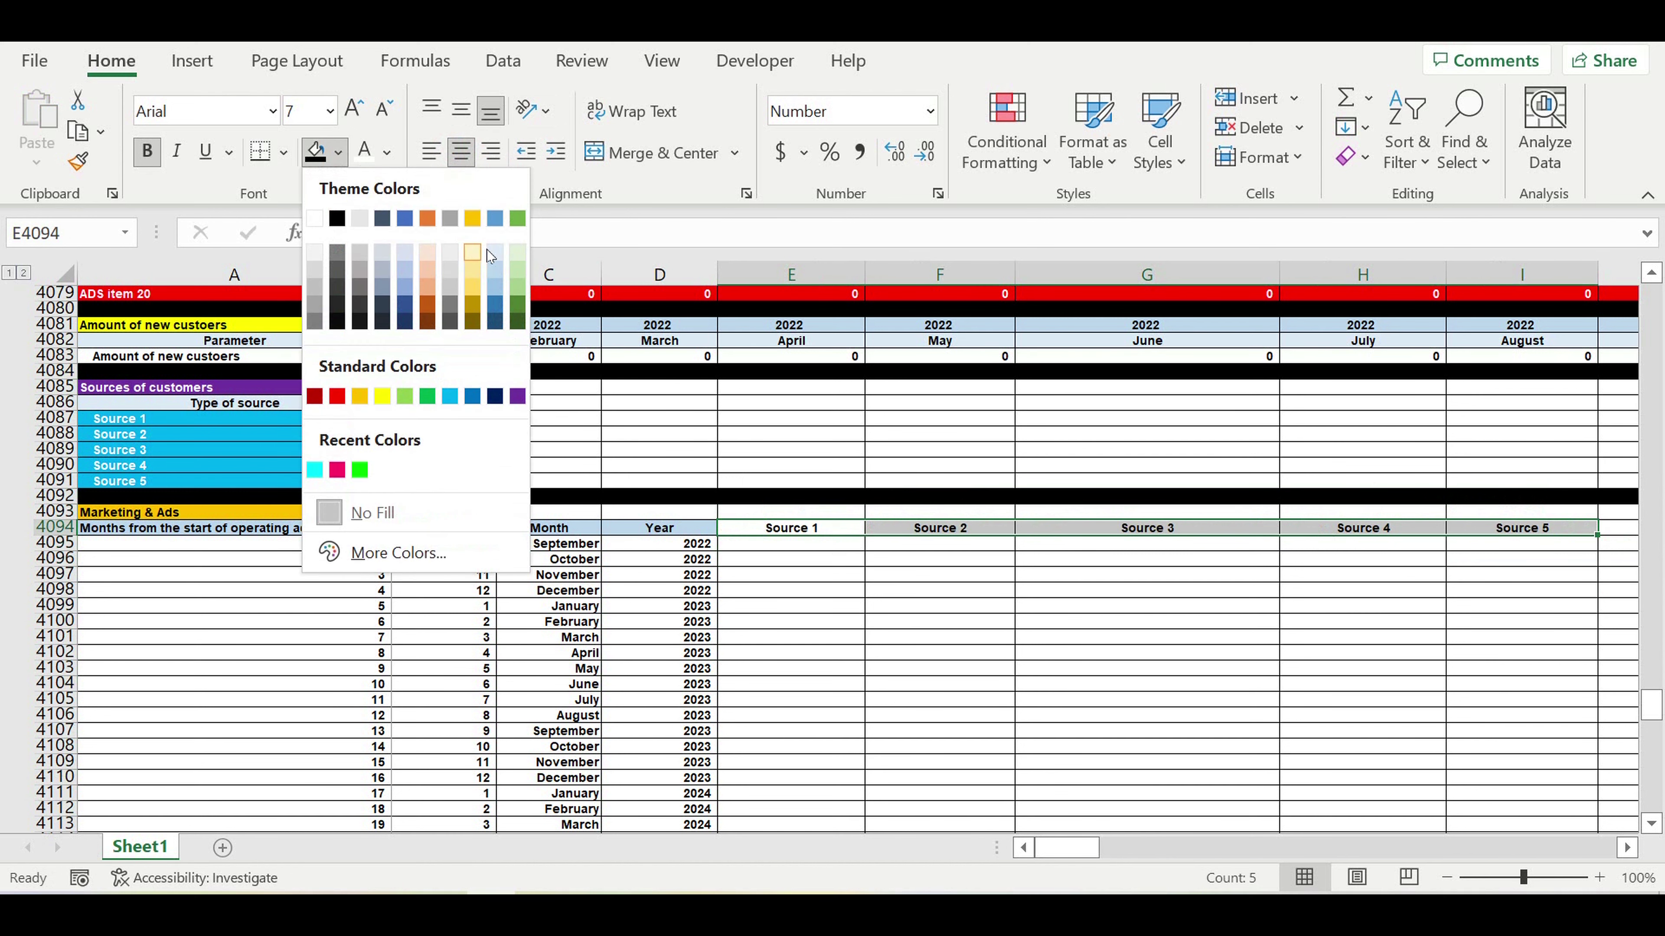
pyautogui.click(492, 251)
pyautogui.click(825, 606)
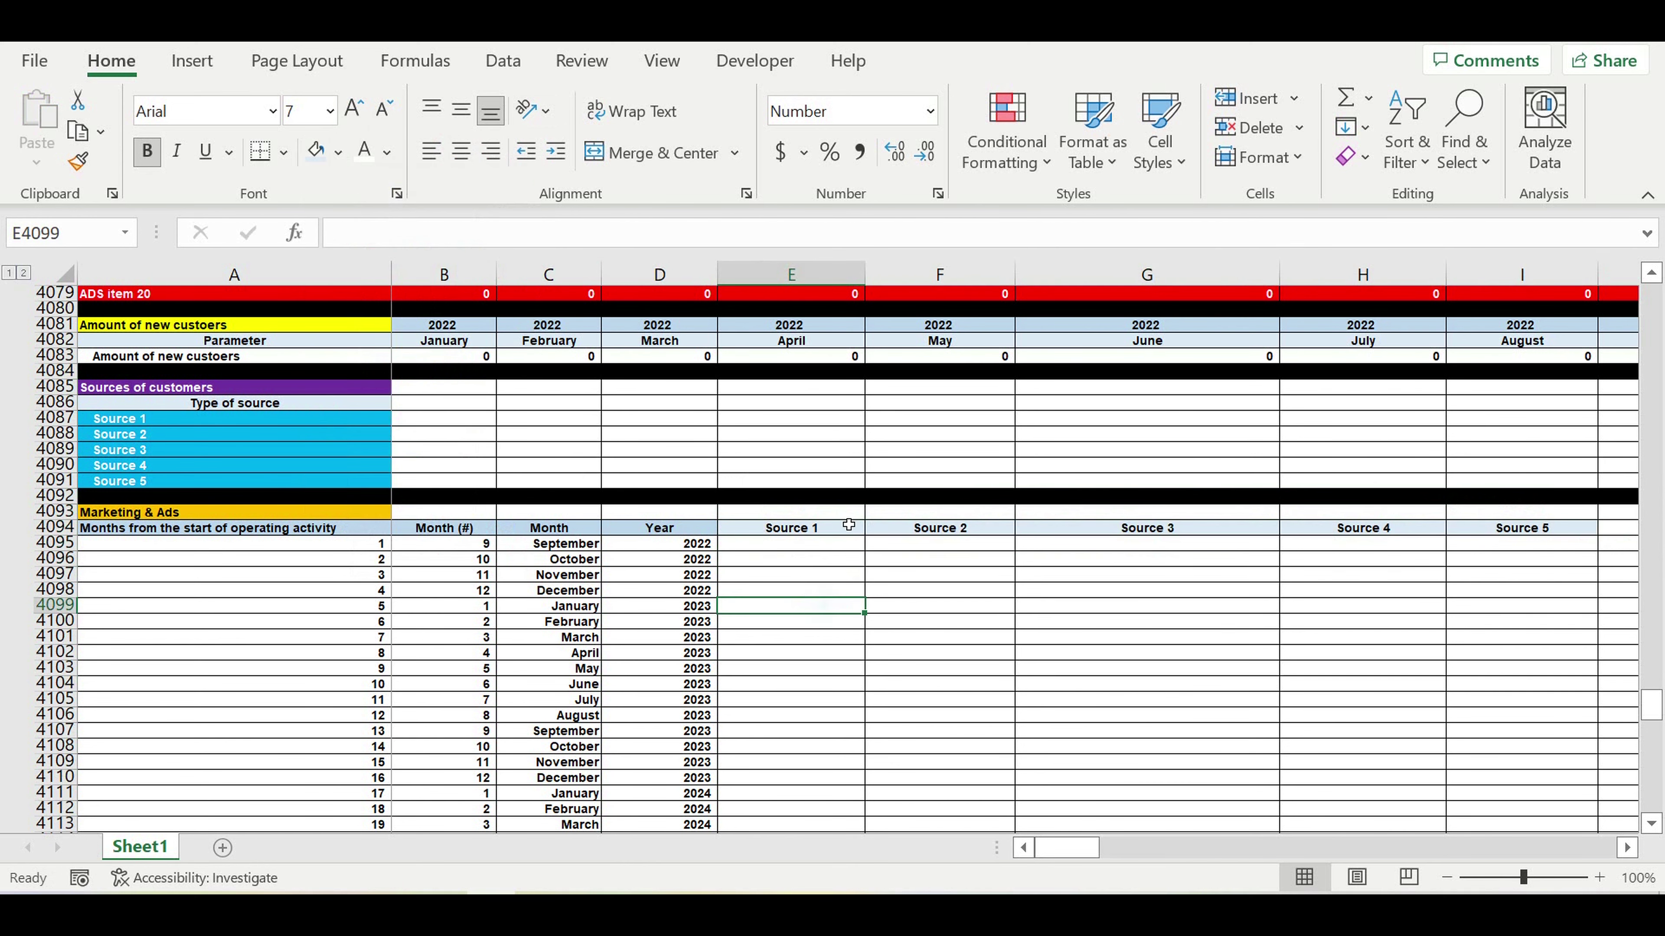
# Step: Merge and center E4093:I4093 above the source headers and enter the title "% of new customers allocation"
pyautogui.moveTo(843, 512); pyautogui.dragTo(1487, 517)
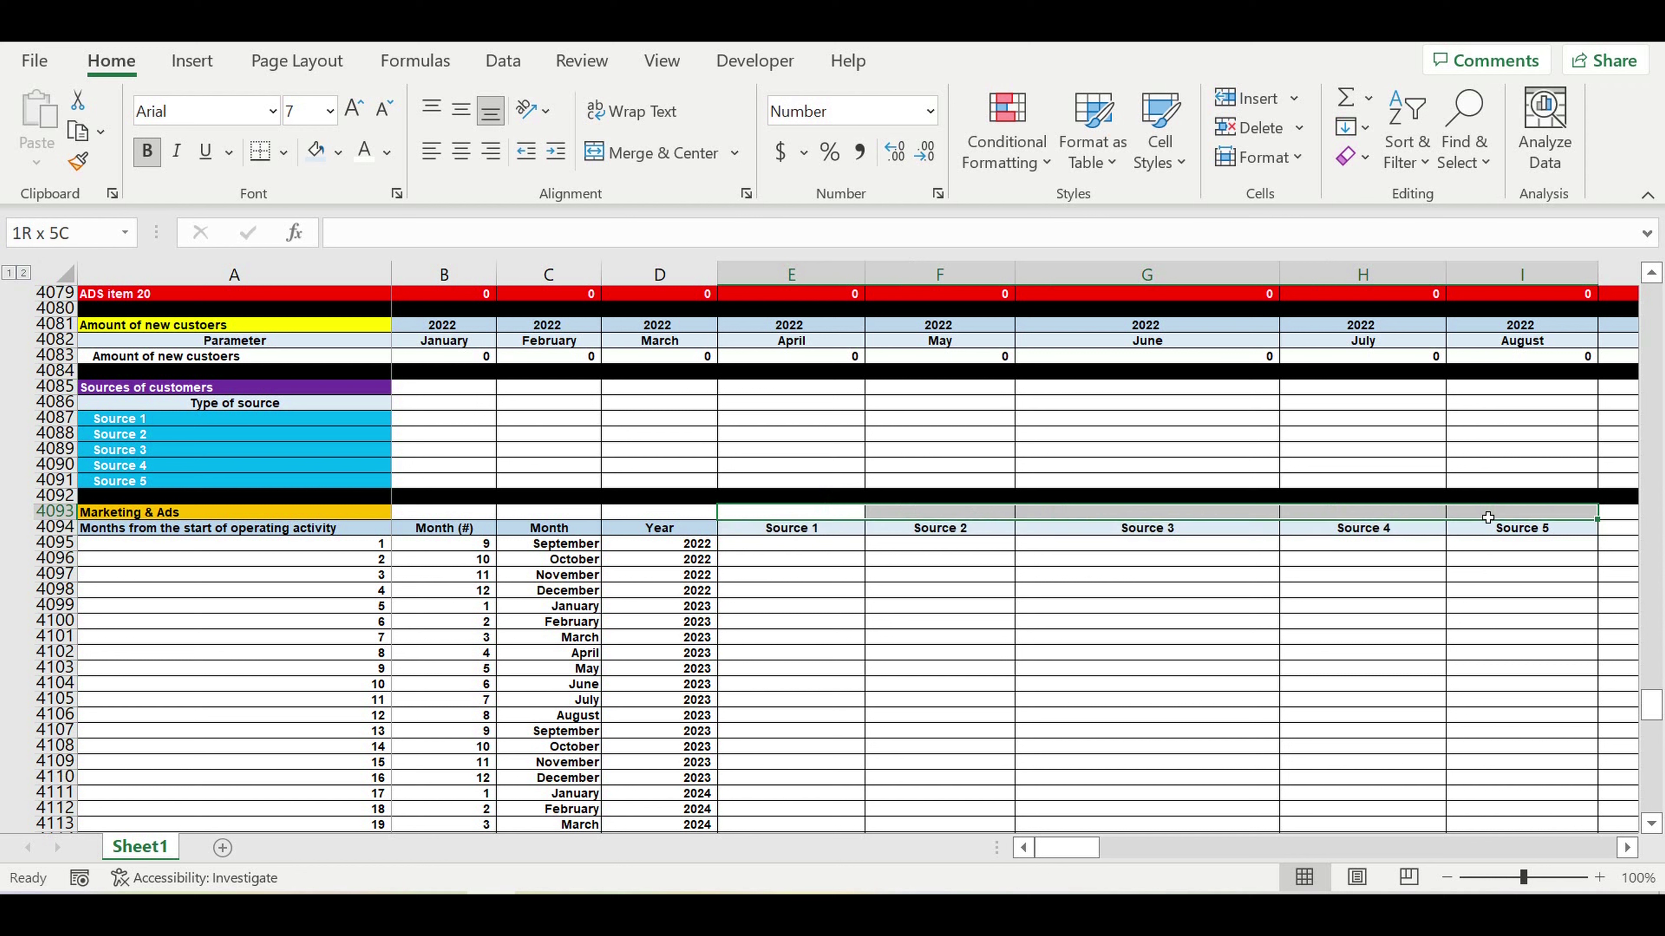
pyautogui.click(662, 152)
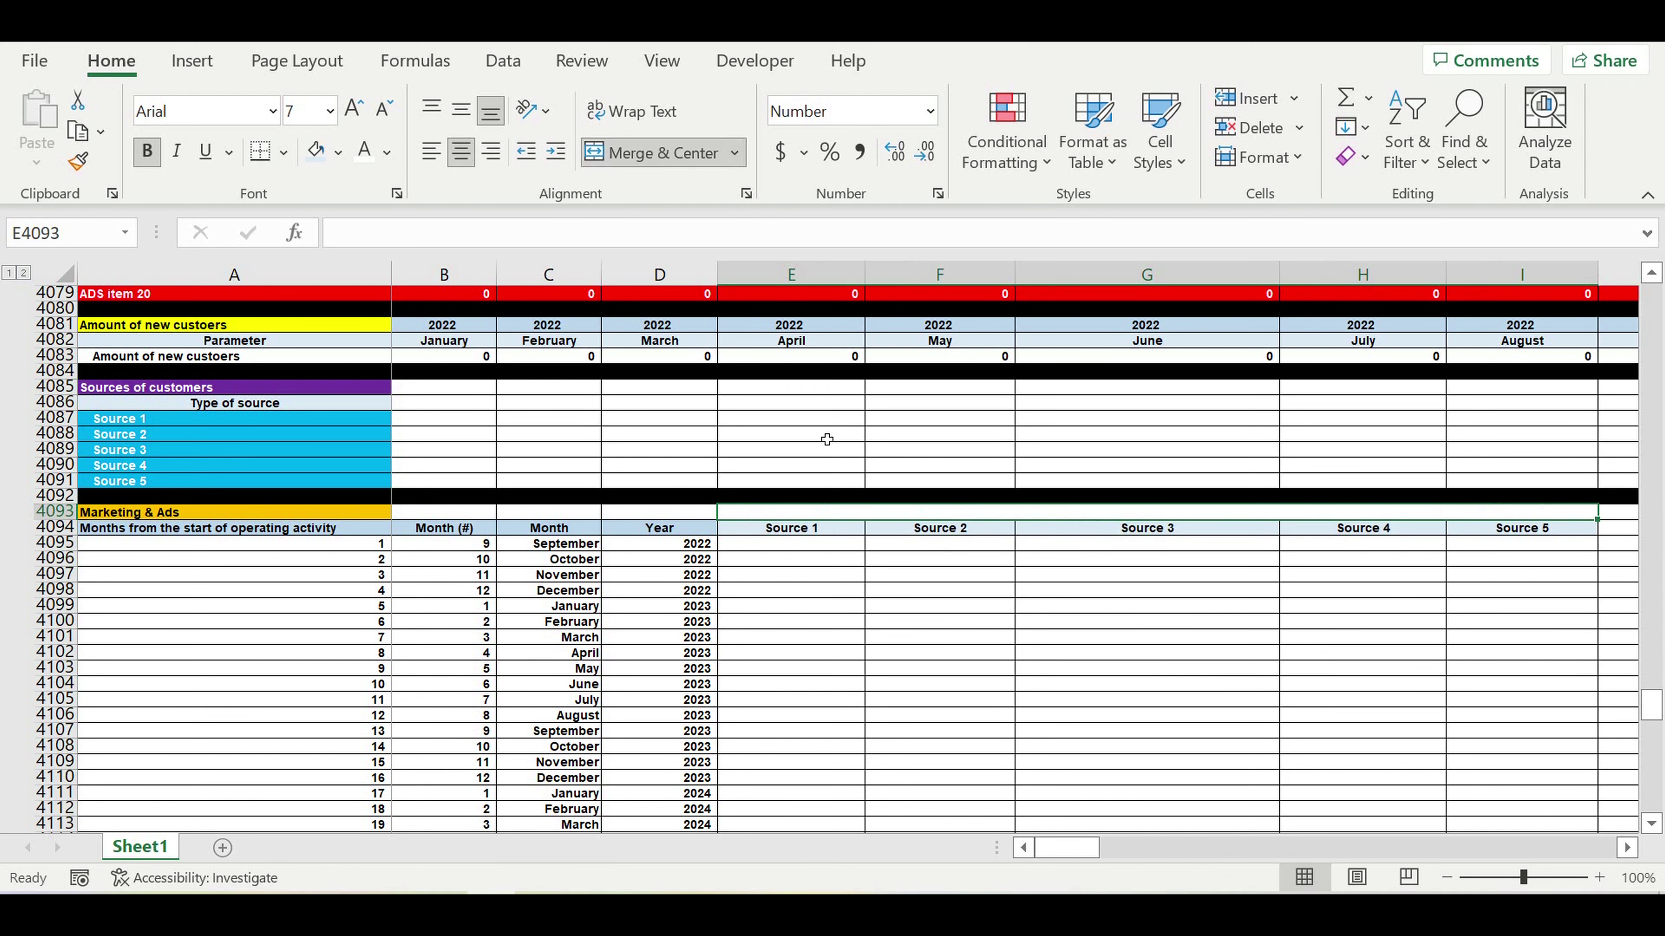
pyautogui.write('%')
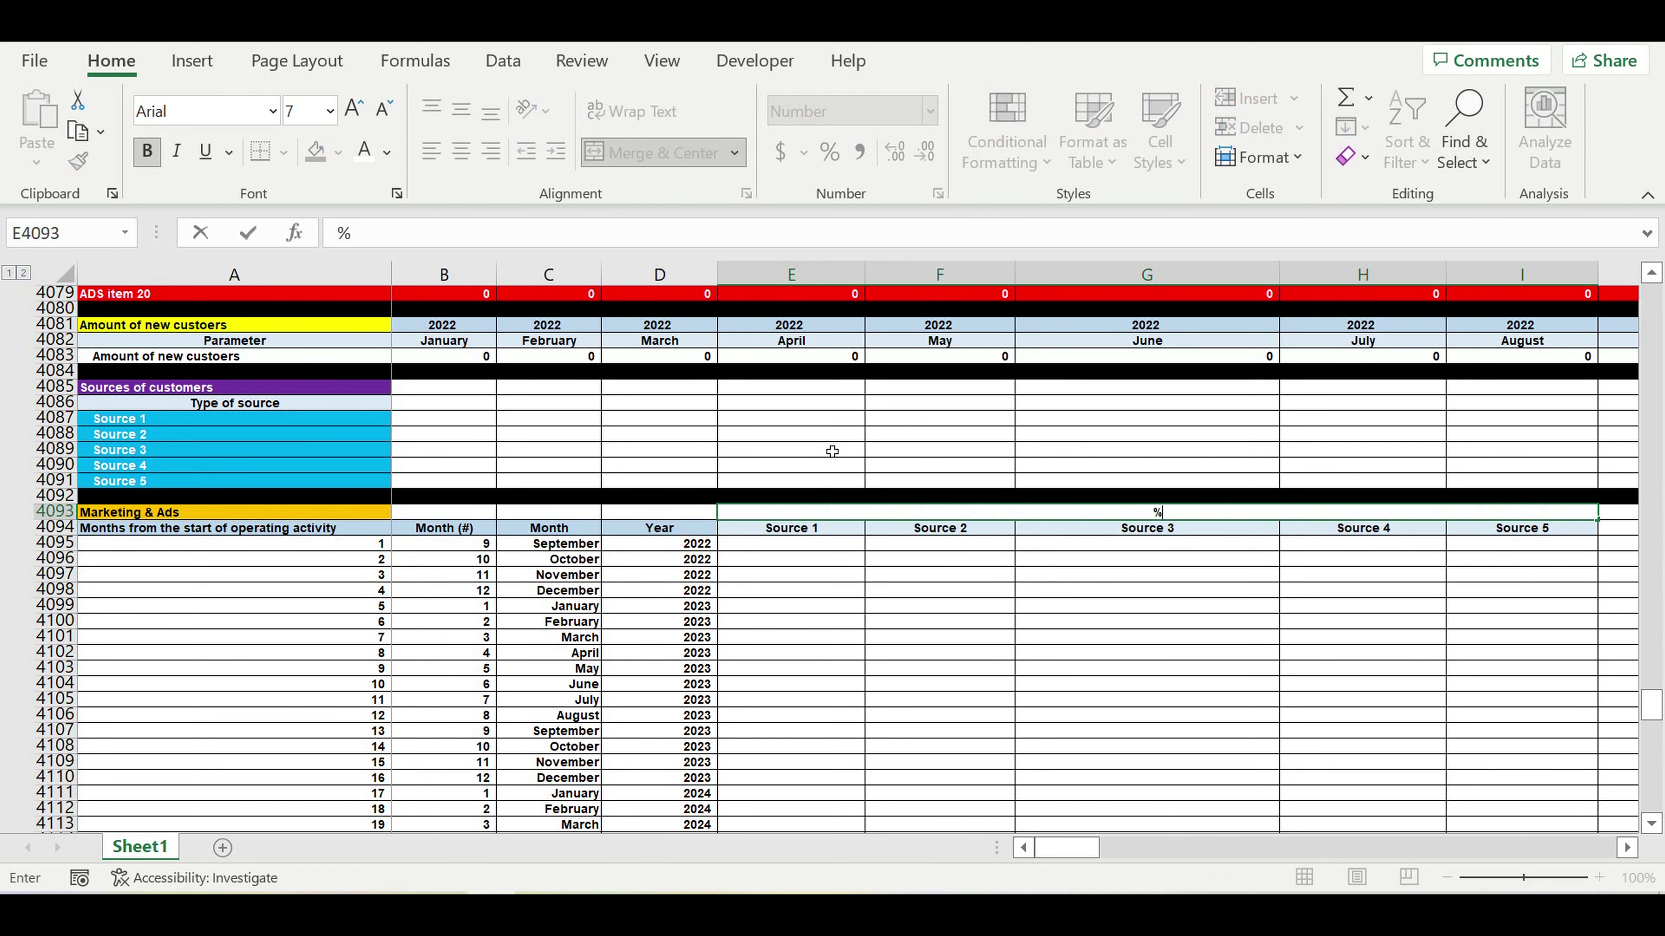
pyautogui.write(' of new customers allocat')
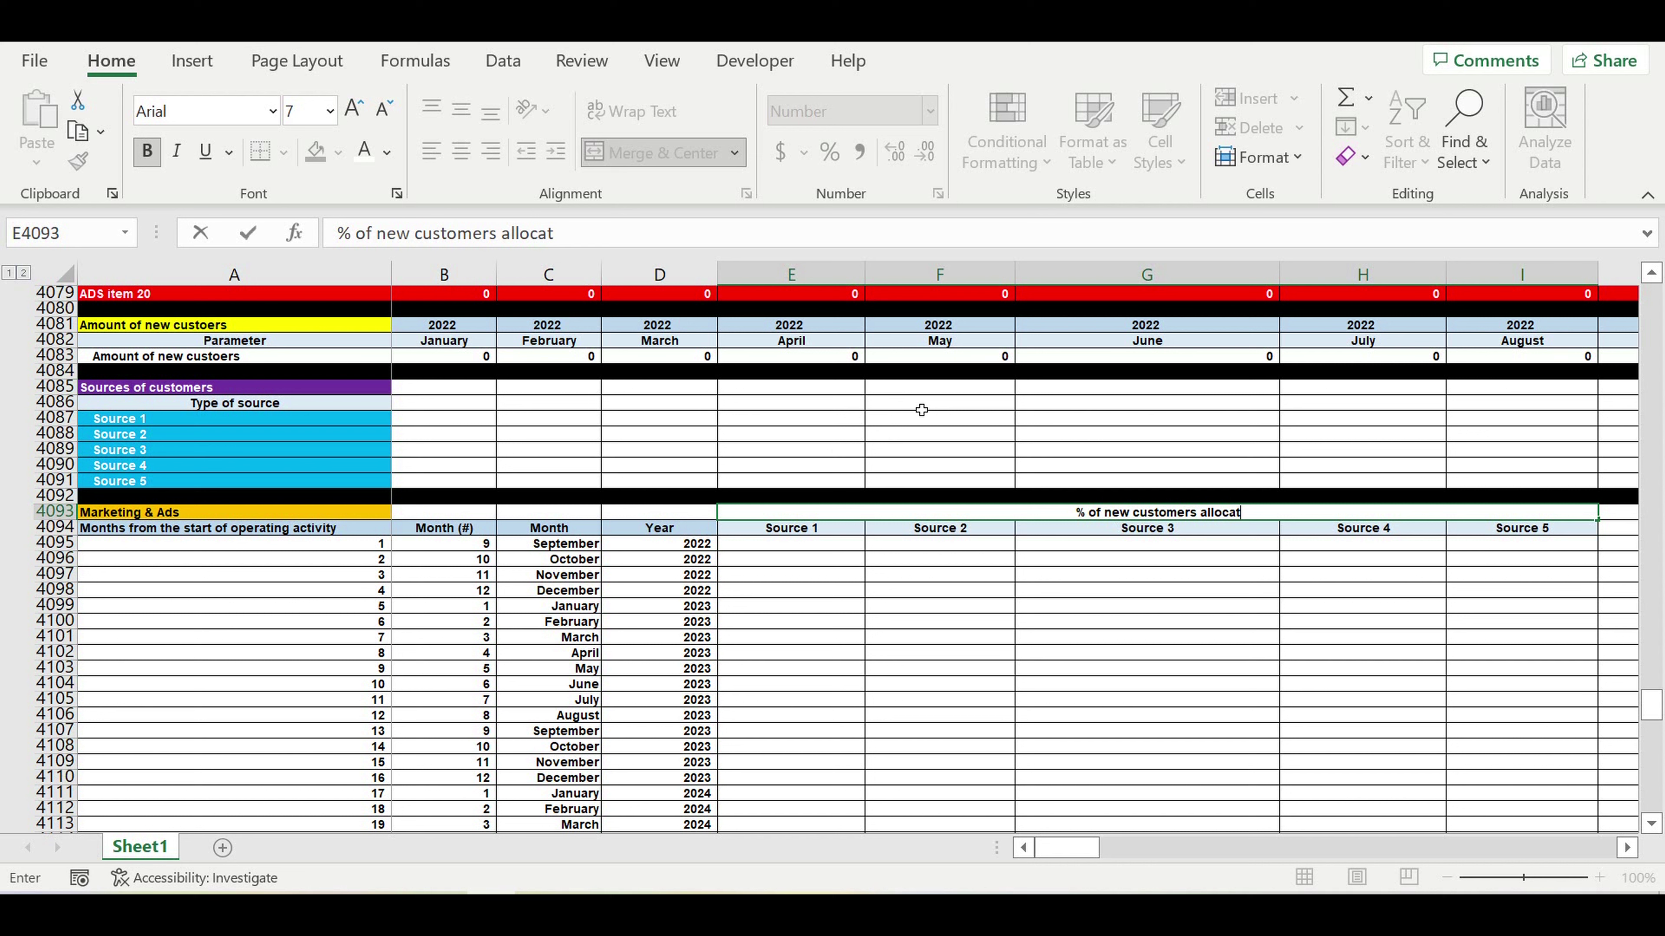
pyautogui.write('ion')
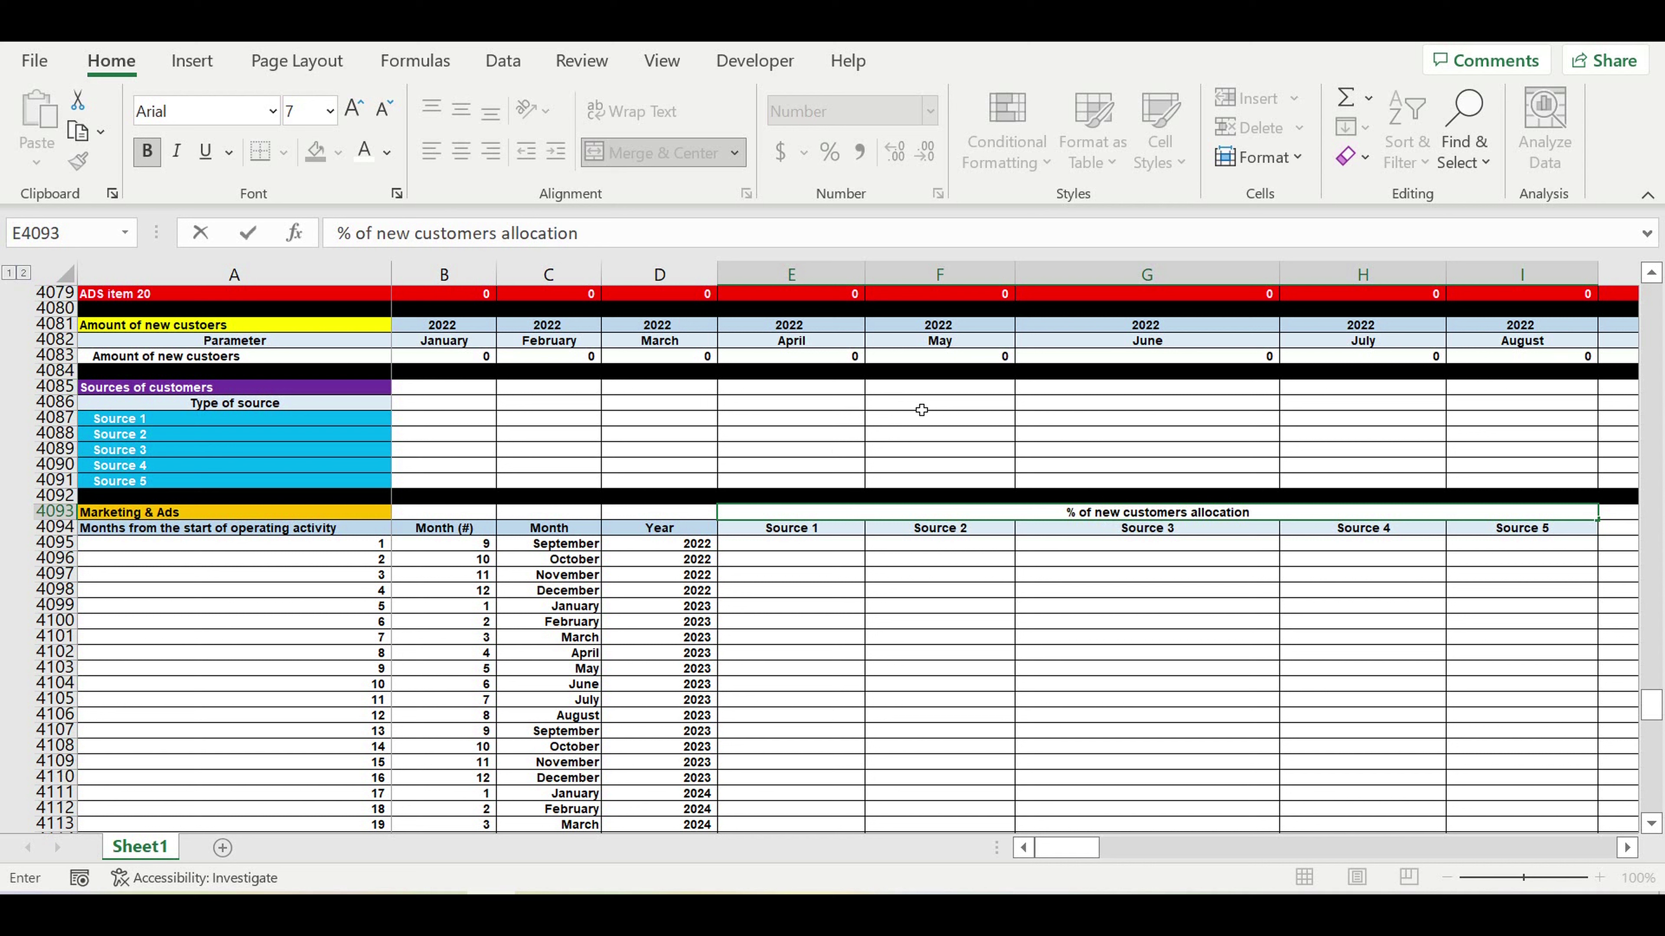
pyautogui.press('Return')
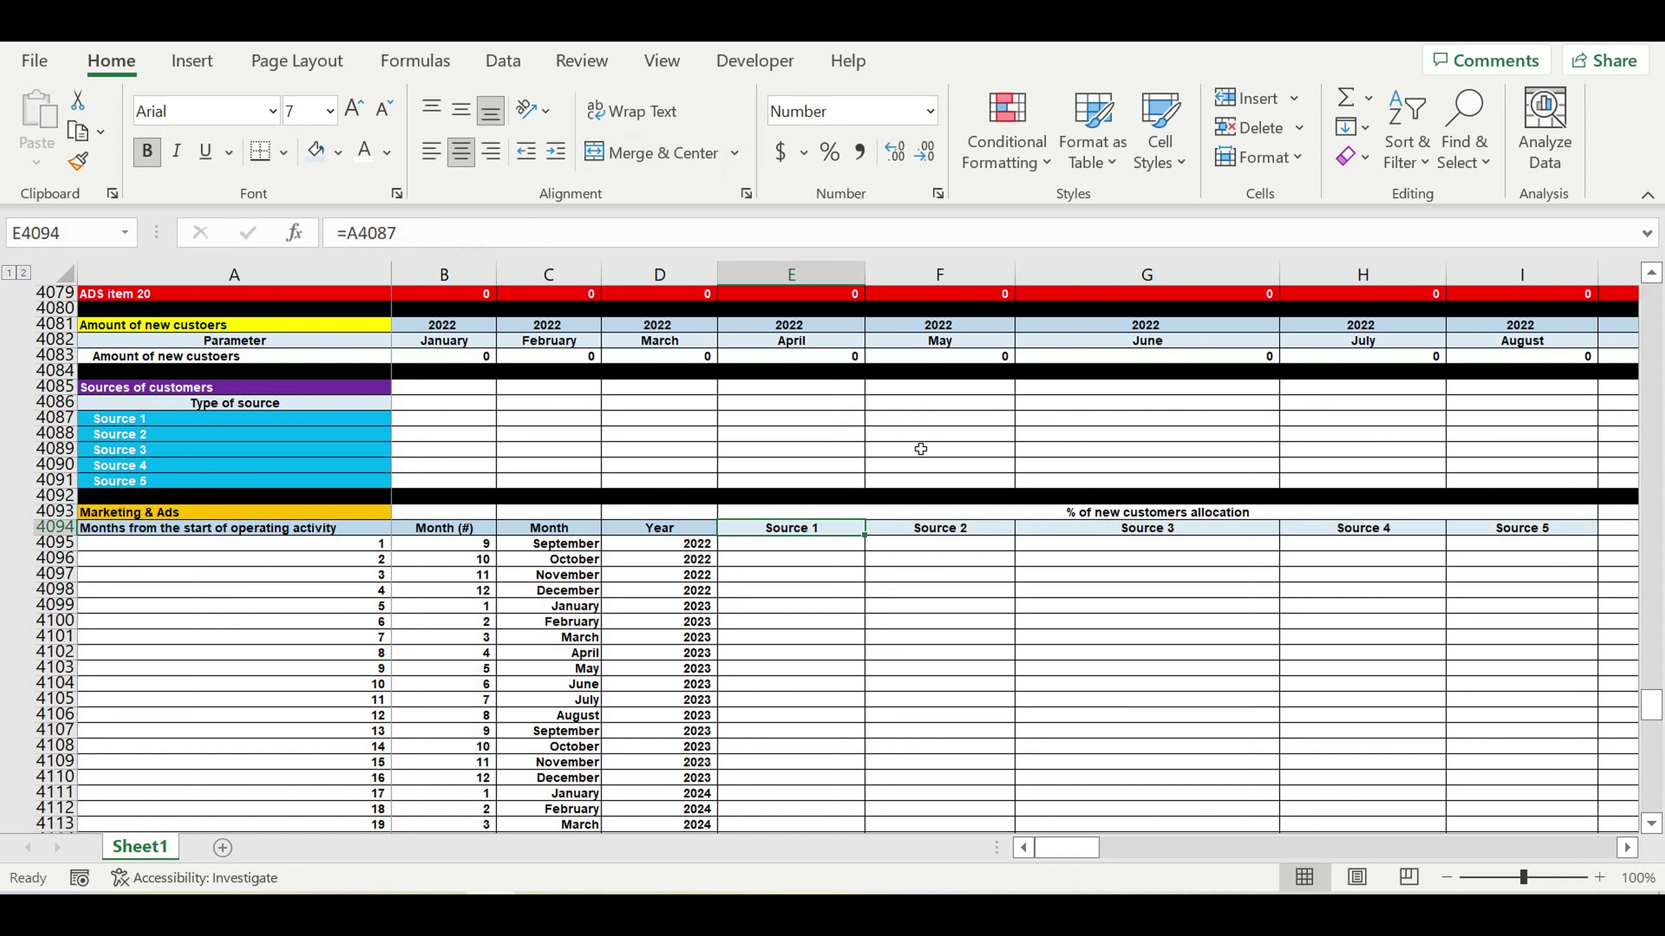
# Step: Fill the merged "% of new customers allocation" header with a light periwinkle blue theme color
pyautogui.click(864, 518)
pyautogui.click(338, 152)
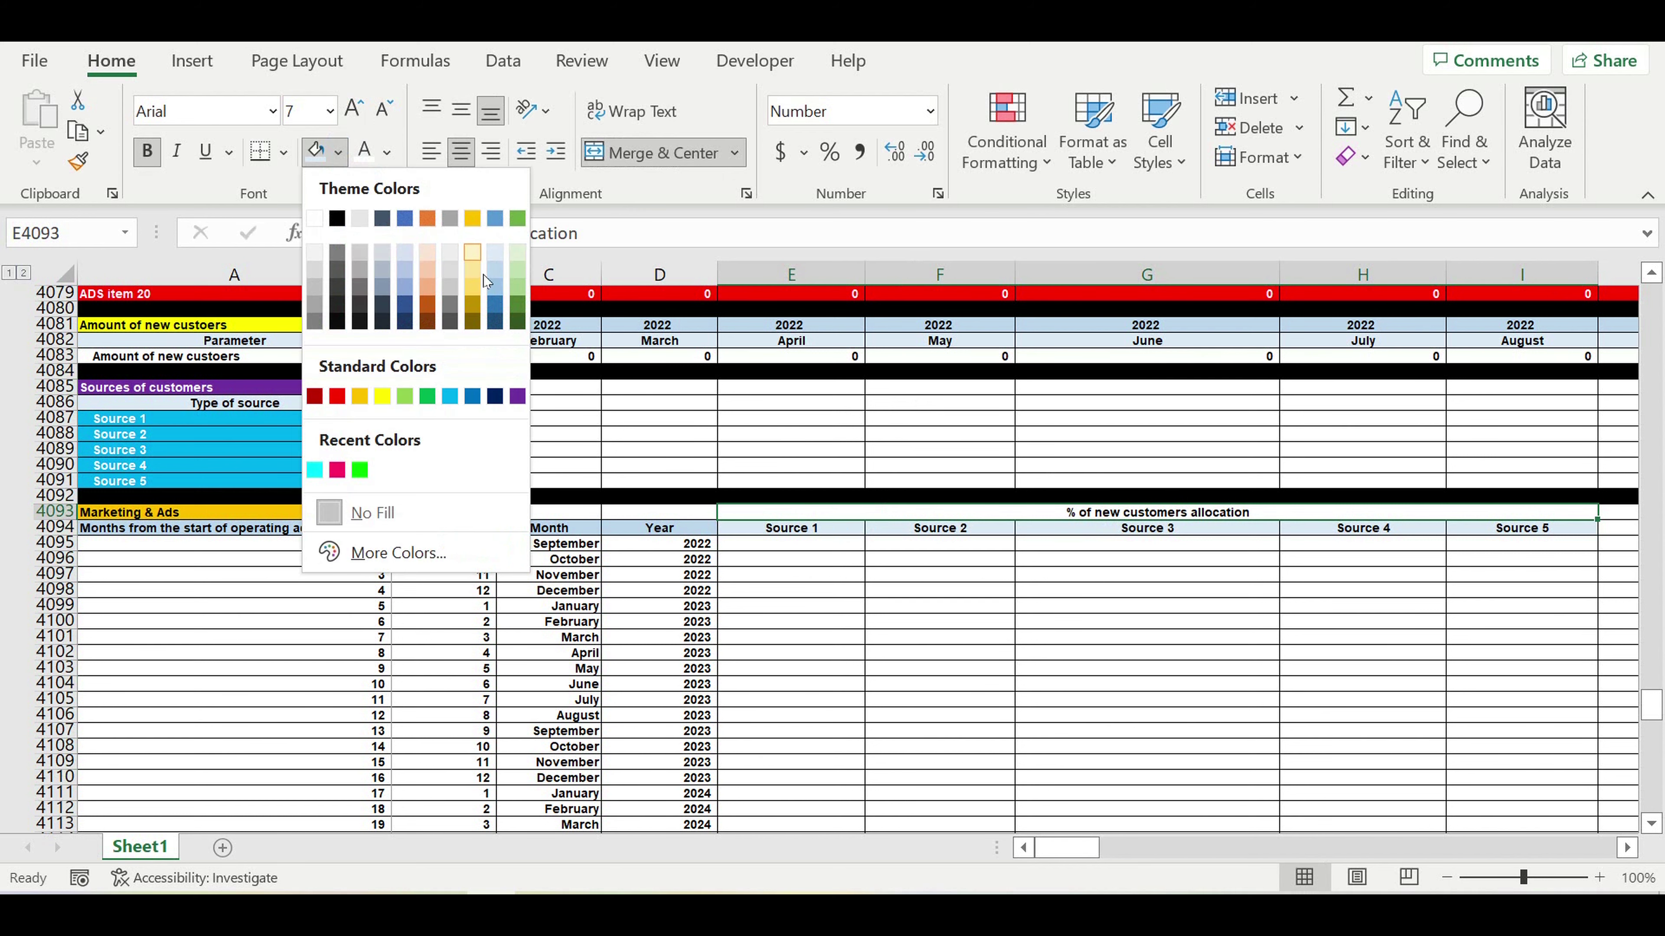
pyautogui.click(411, 270)
pyautogui.click(963, 606)
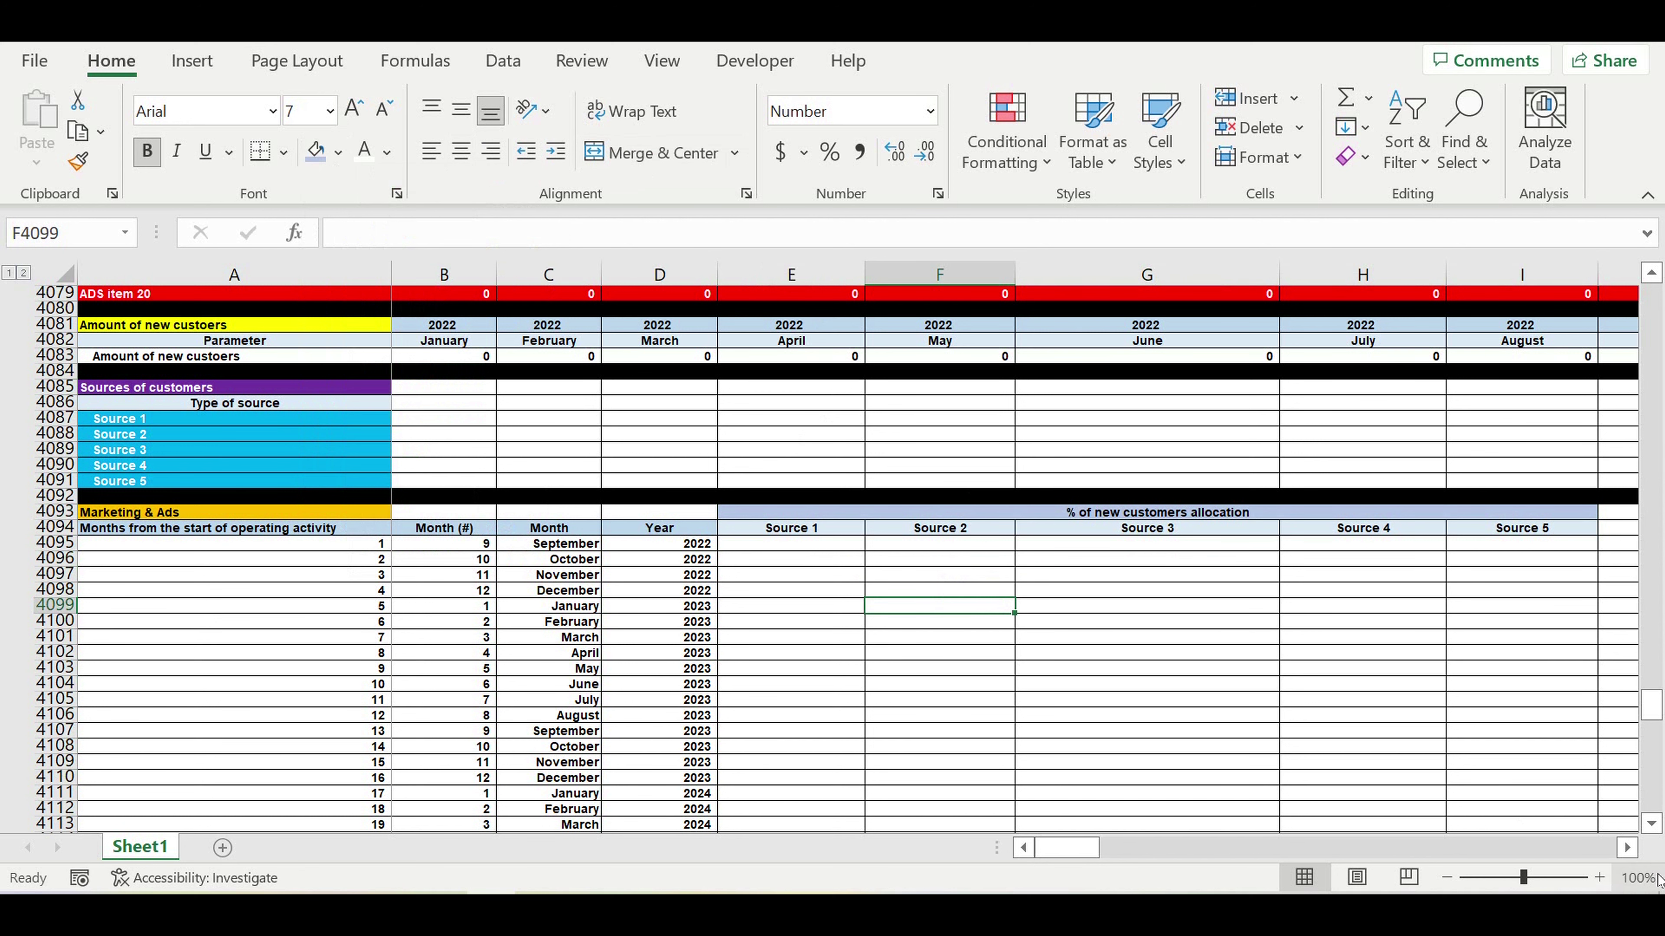
pyautogui.hscroll(3, 1289, 553)
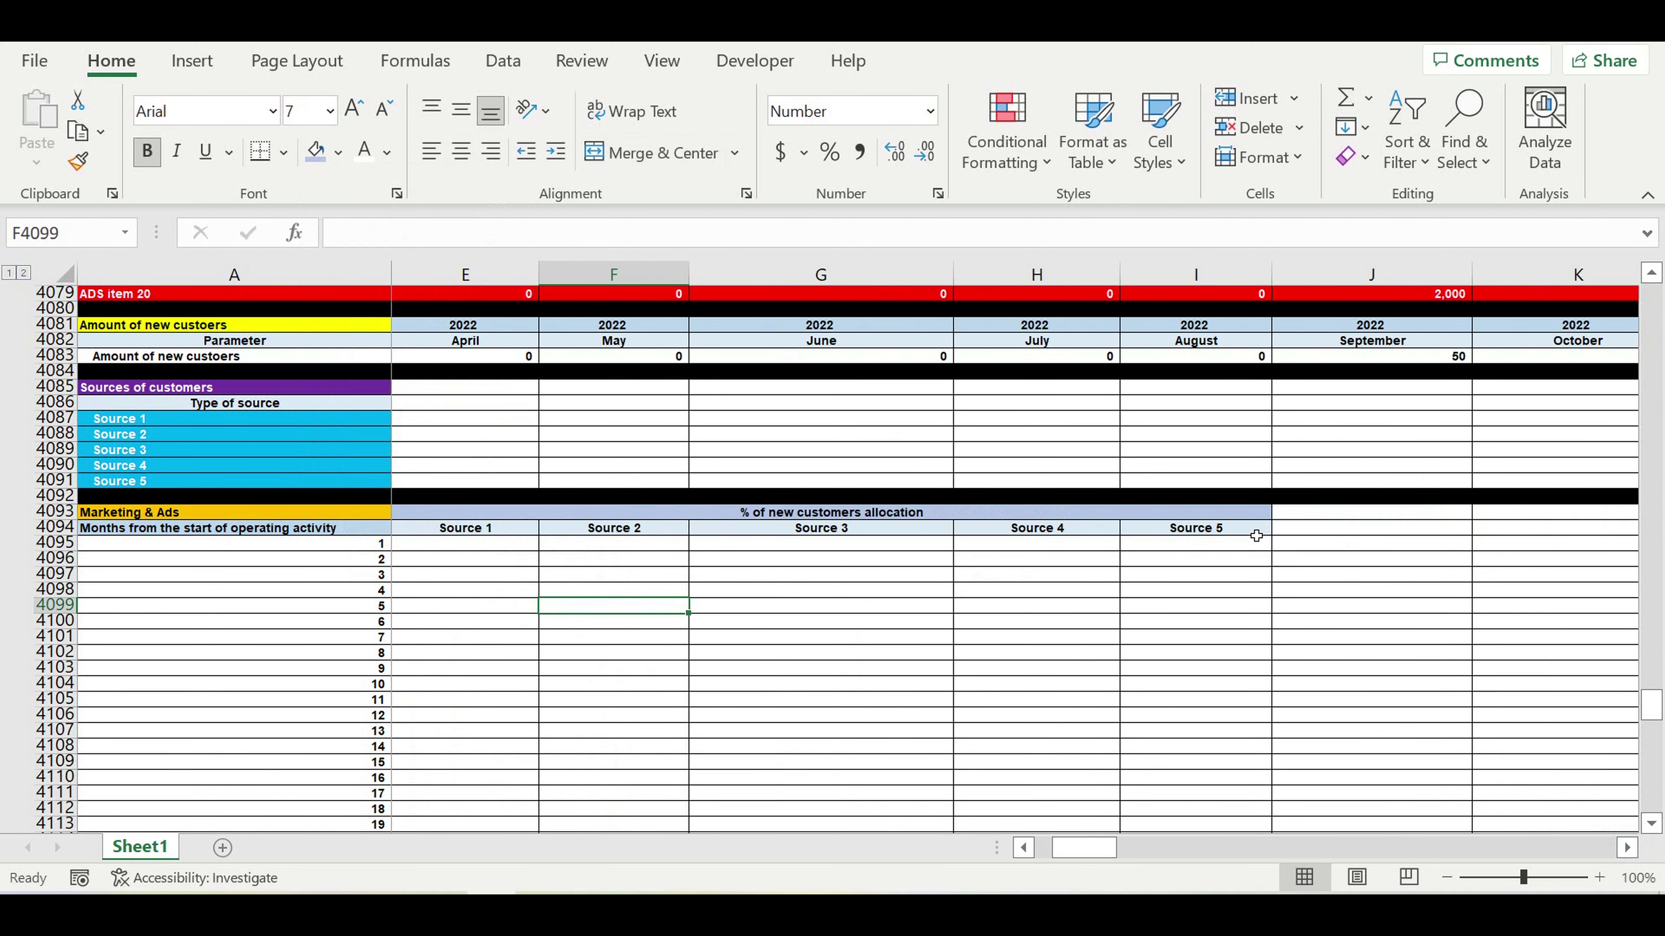
# Step: Extend the source header formatting into J4094 and enter the header "Total % llocated" there
pyautogui.click(1256, 533)
pyautogui.moveTo(1272, 536); pyautogui.dragTo(1401, 563)
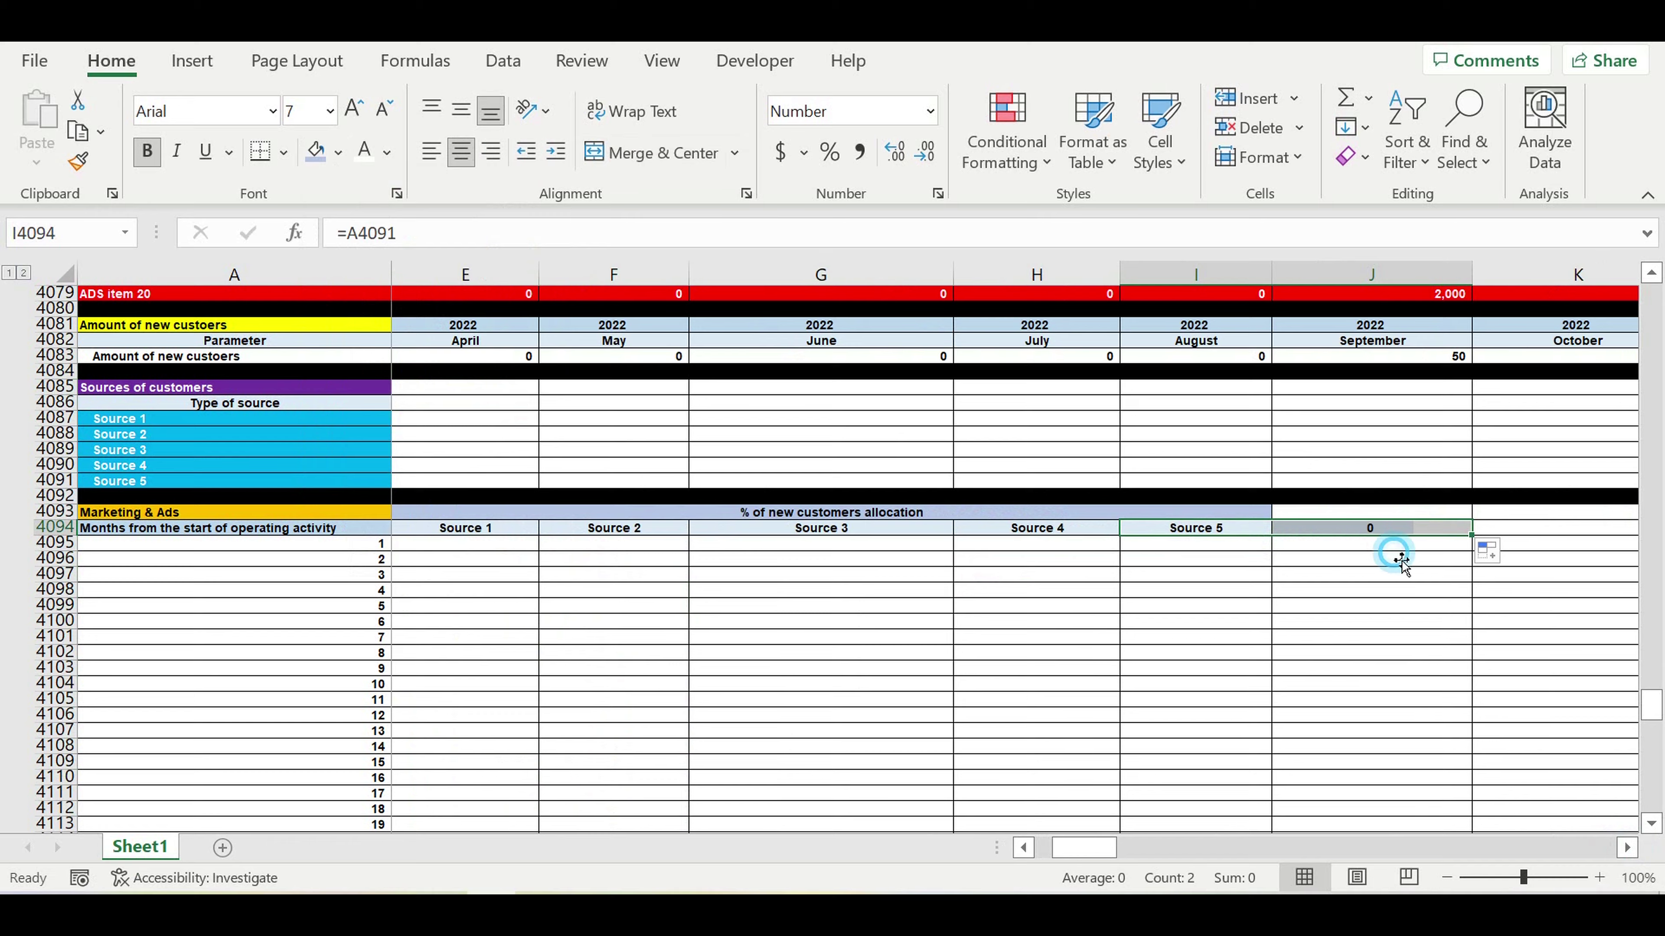
pyautogui.click(1401, 531)
pyautogui.write('Tot')
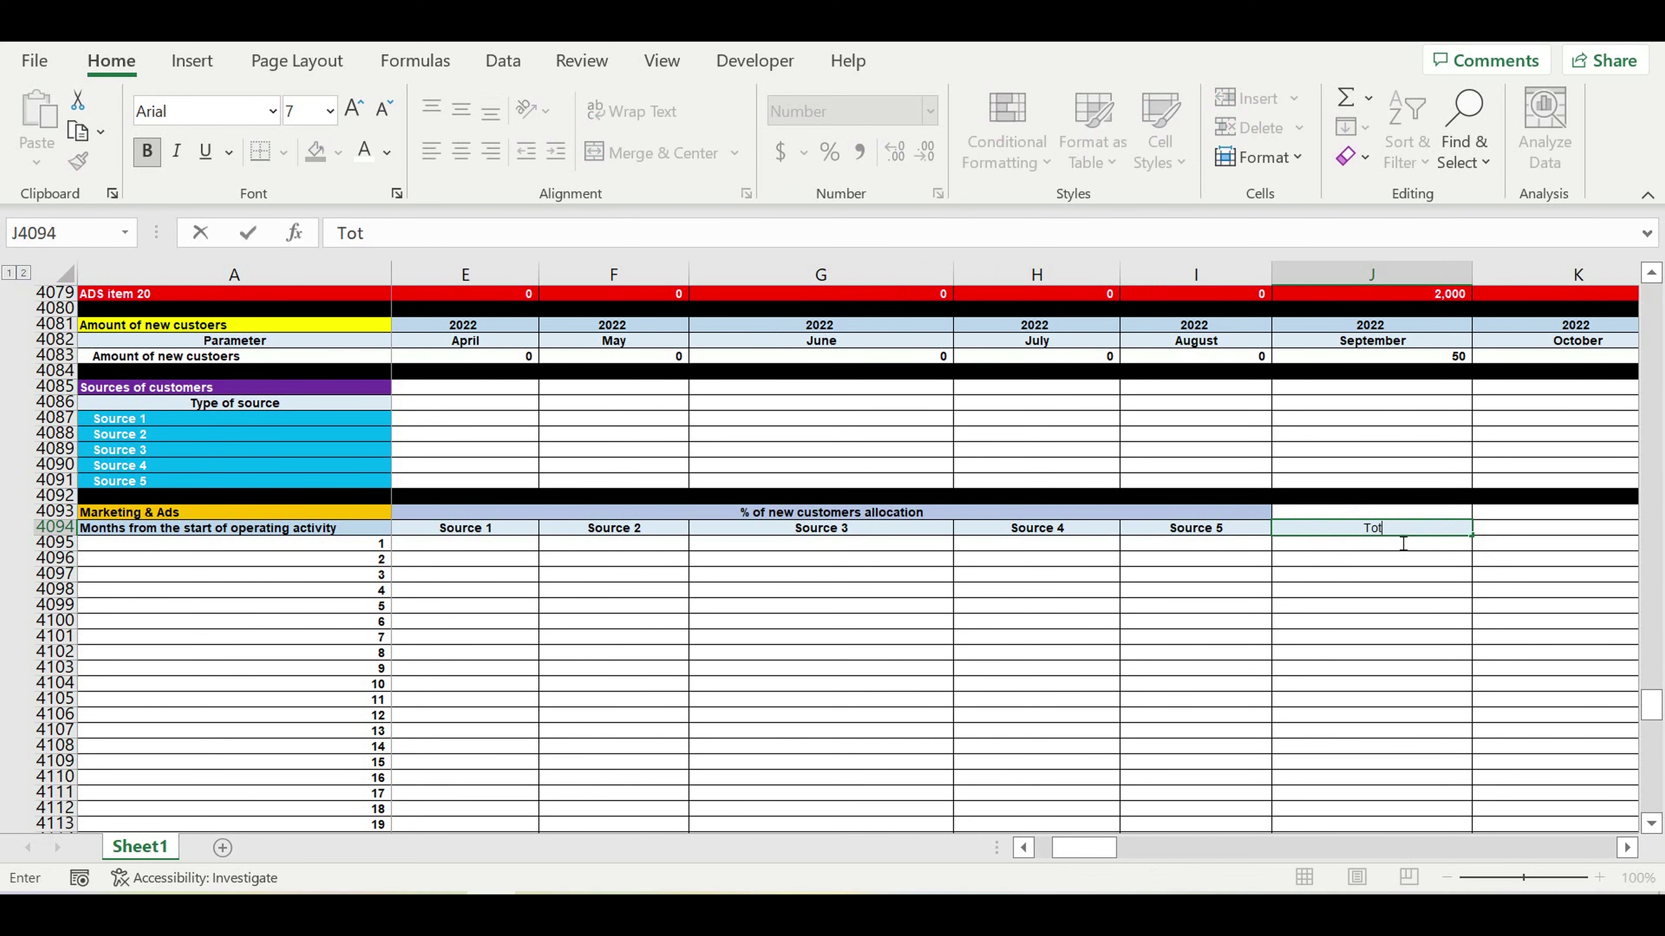
pyautogui.write('al % llocated')
pyautogui.press('Return')
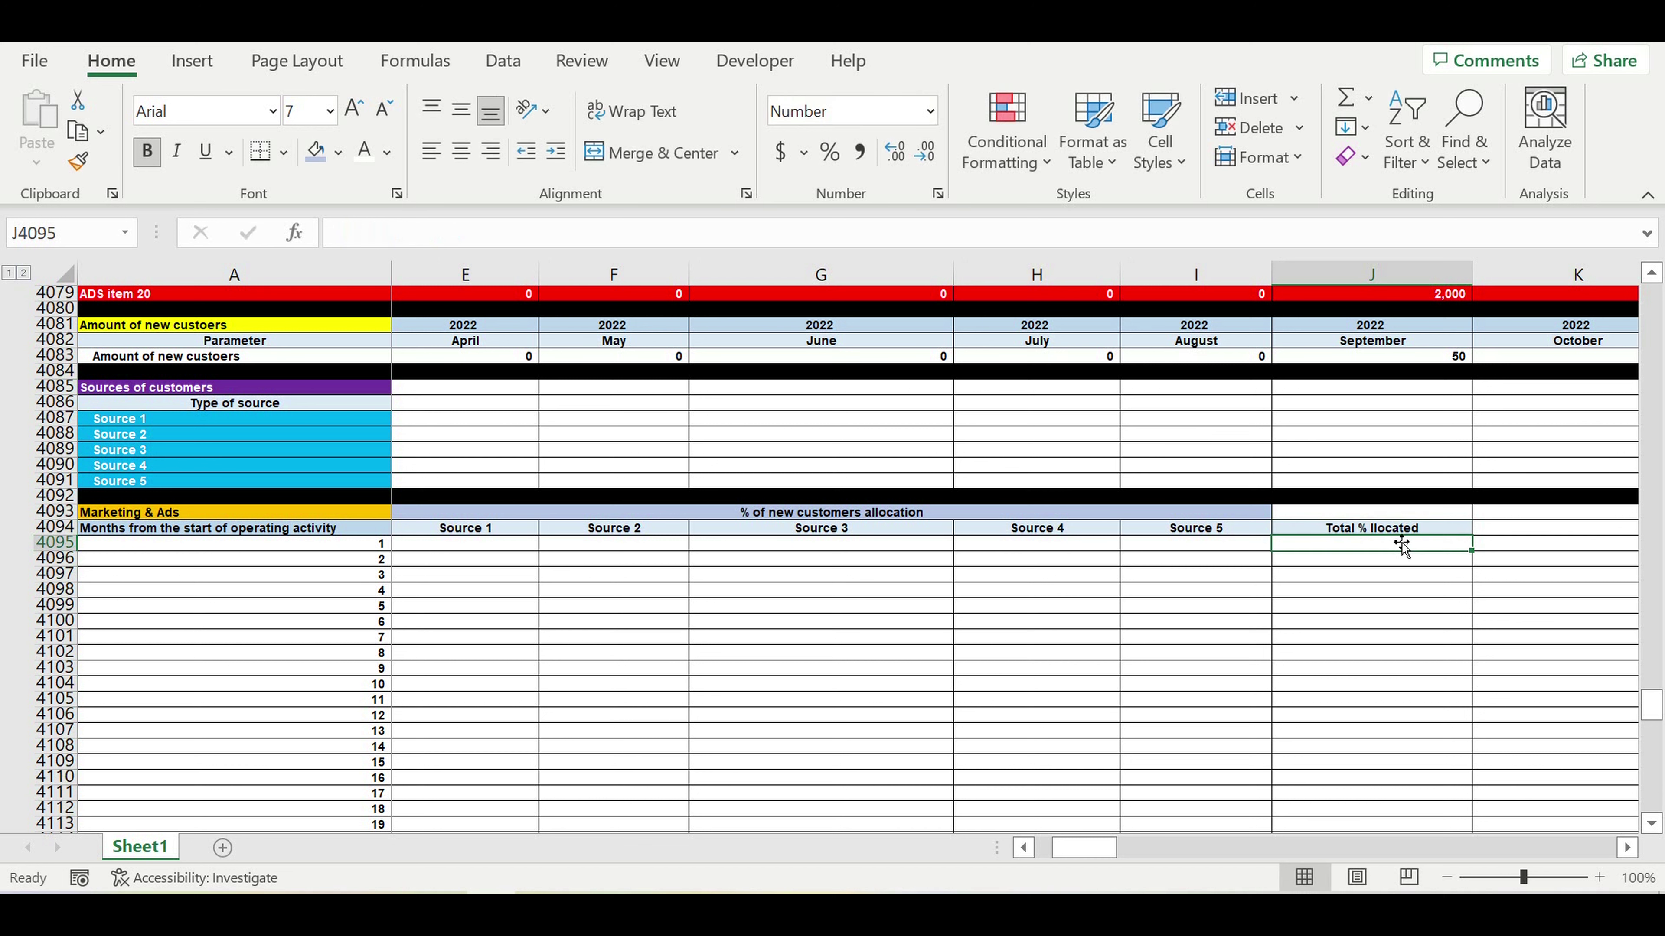
# Step: Fill the total percentage header in J4094 with the lightest blue theme color
pyautogui.click(1330, 530)
pyautogui.click(338, 152)
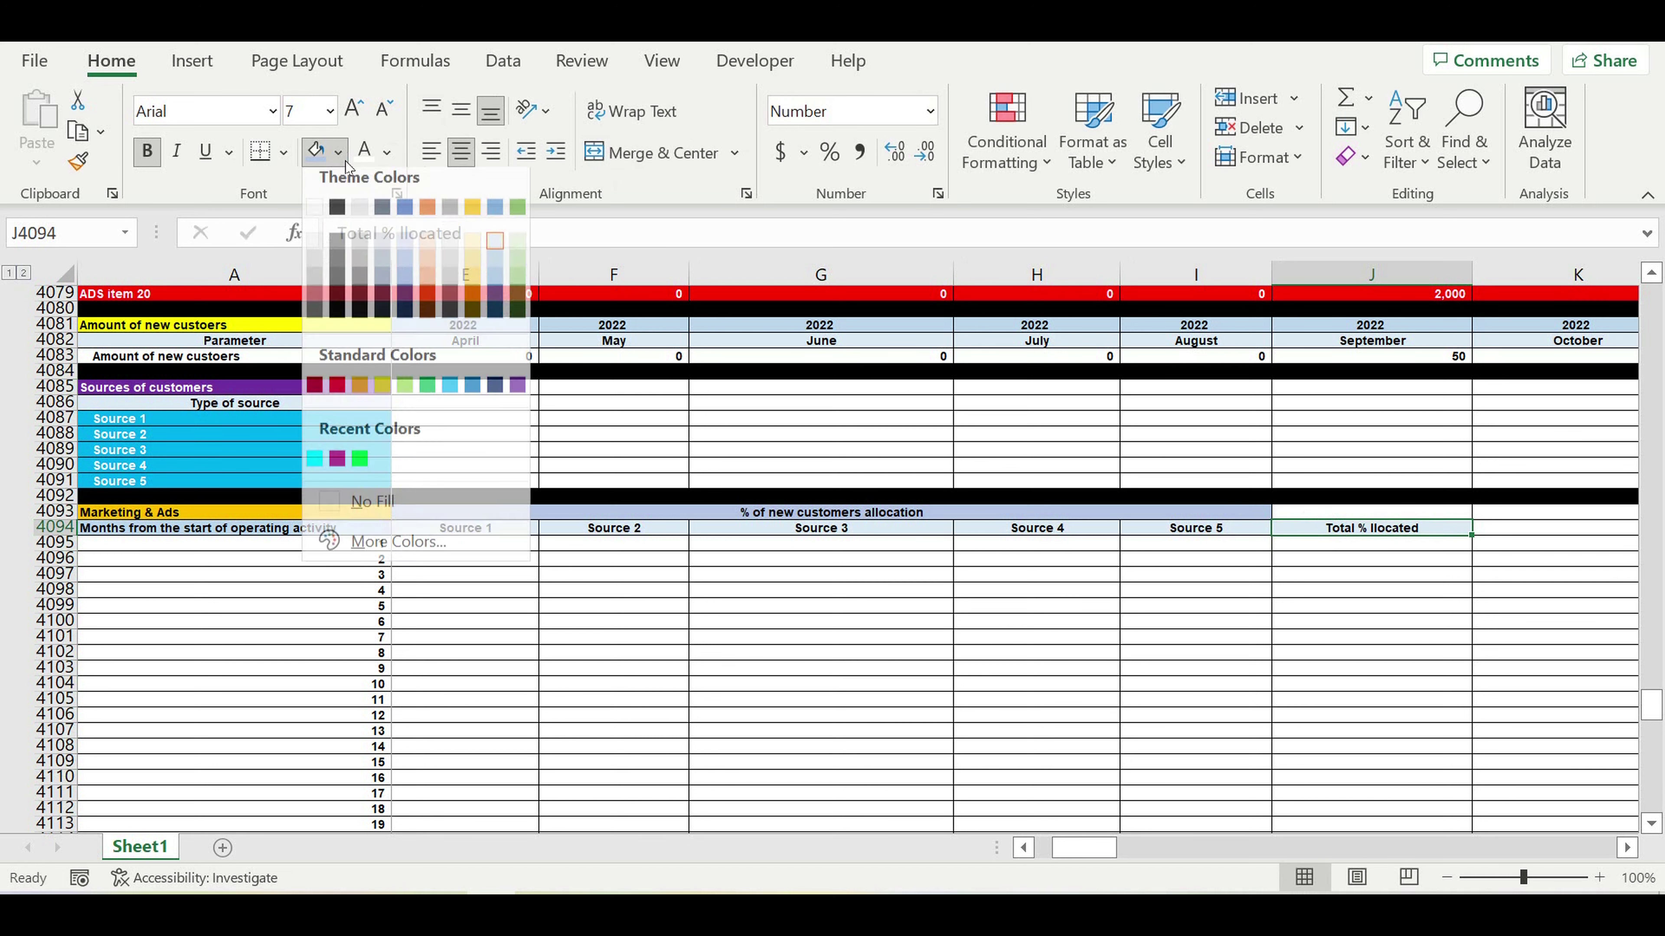
pyautogui.click(494, 254)
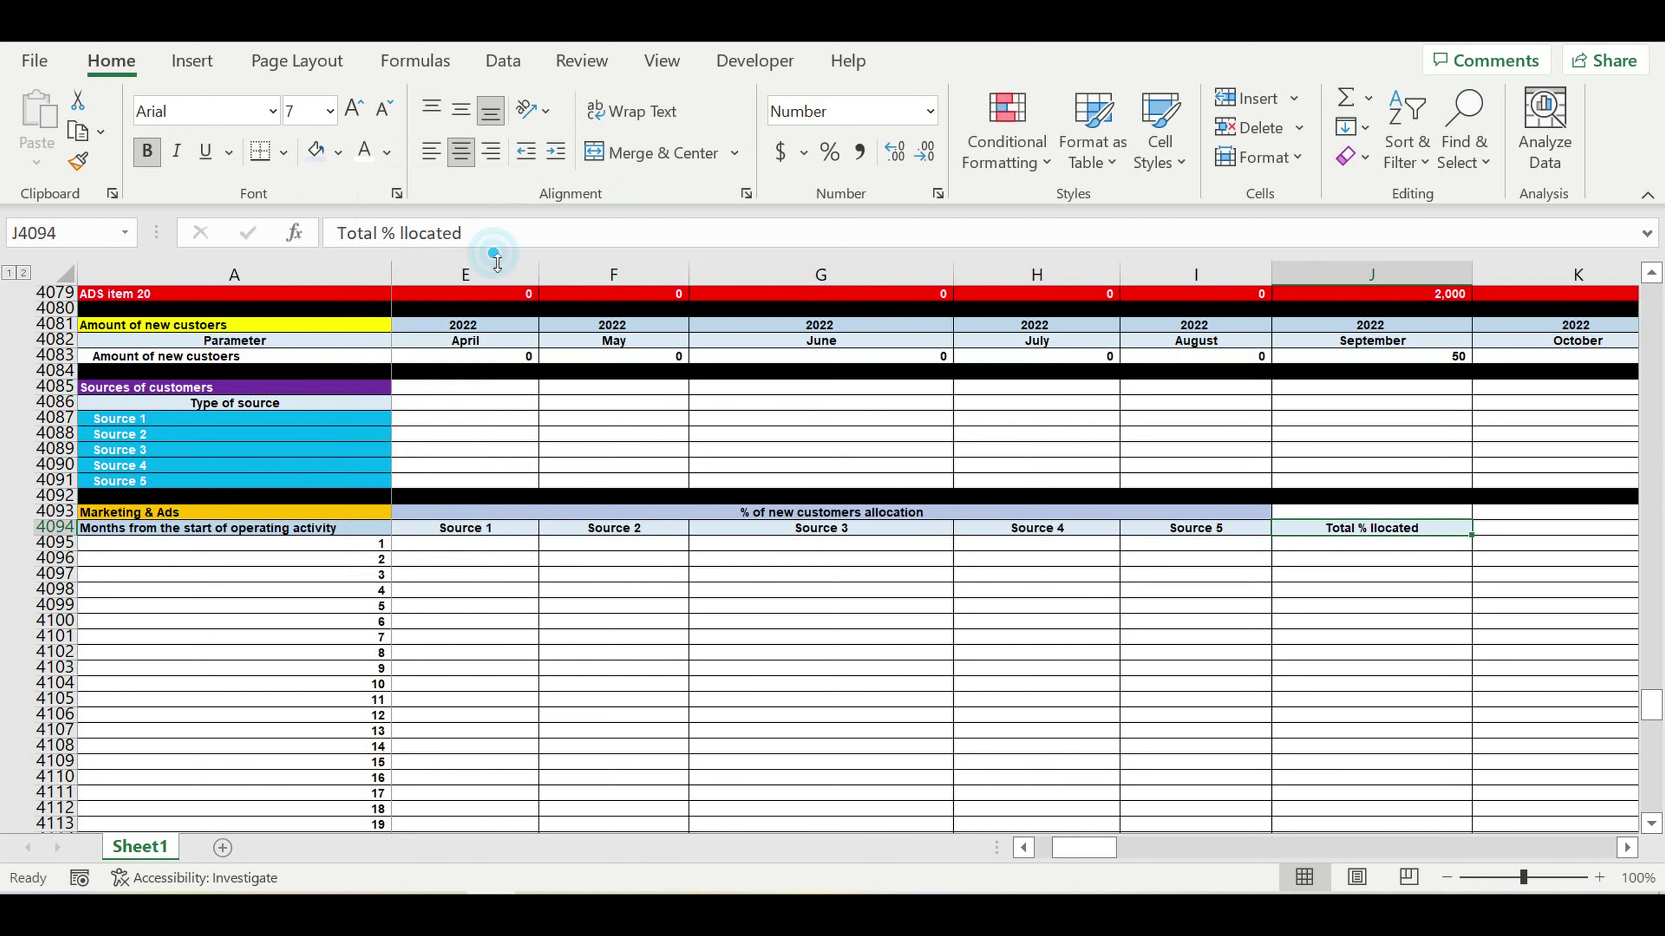
pyautogui.click(1035, 570)
pyautogui.click(1323, 667)
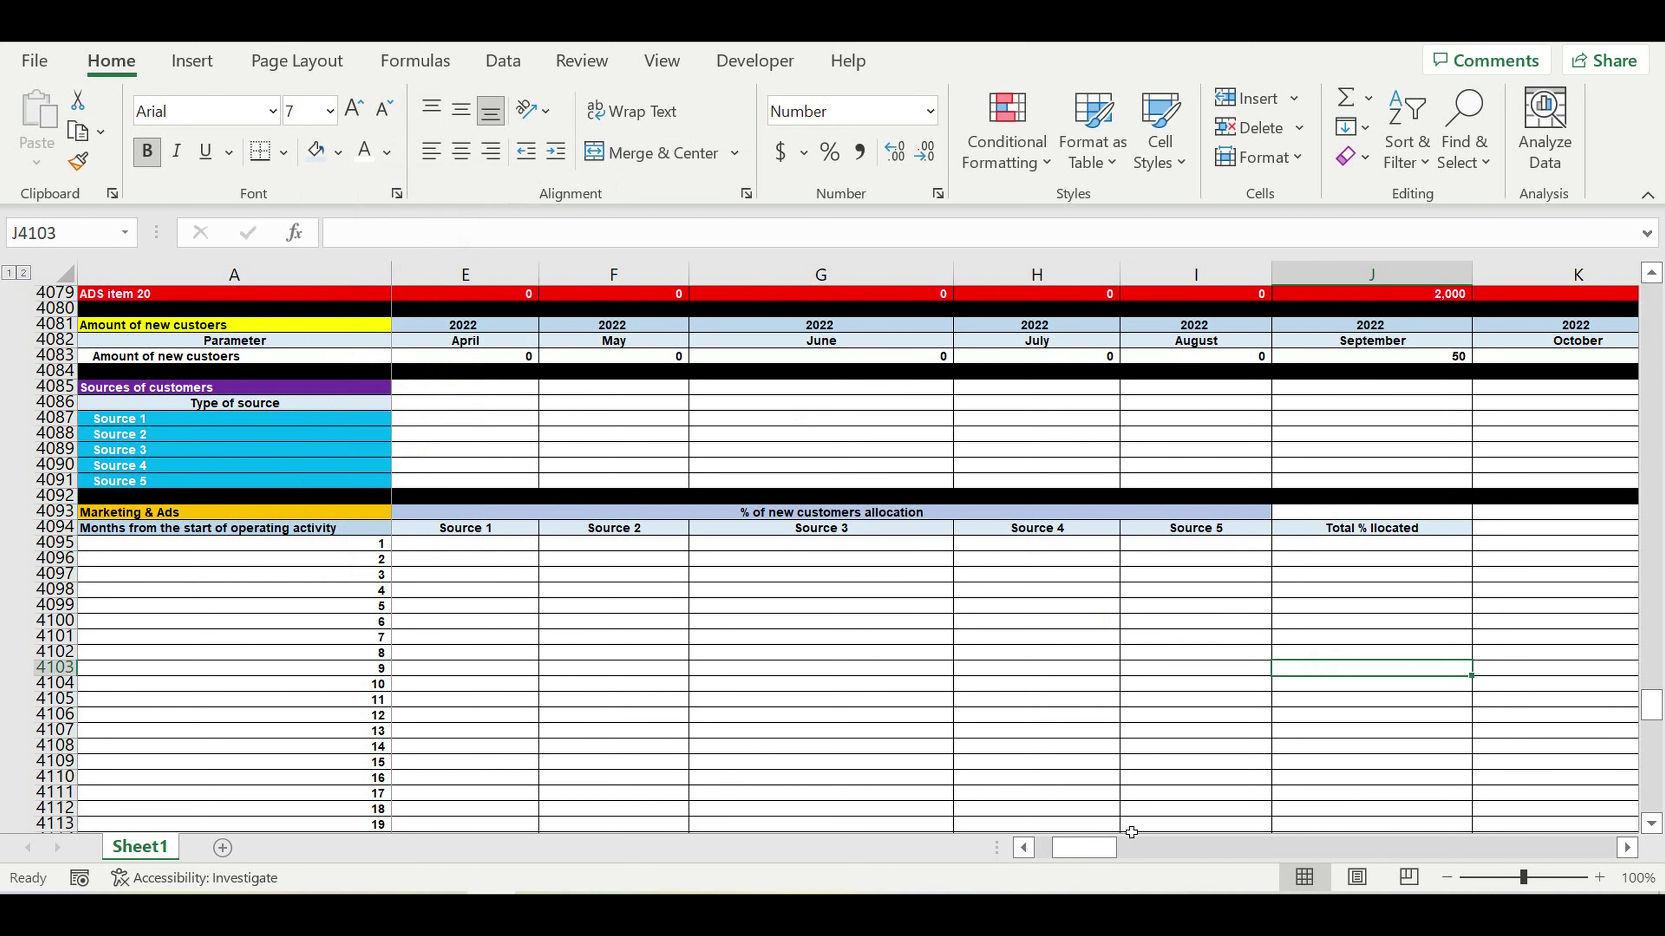
# Step: Fill the allocation cells E4095:I4101 with the standard light blue color and format them as percentages
pyautogui.moveTo(1238, 544); pyautogui.dragTo(788, 639)
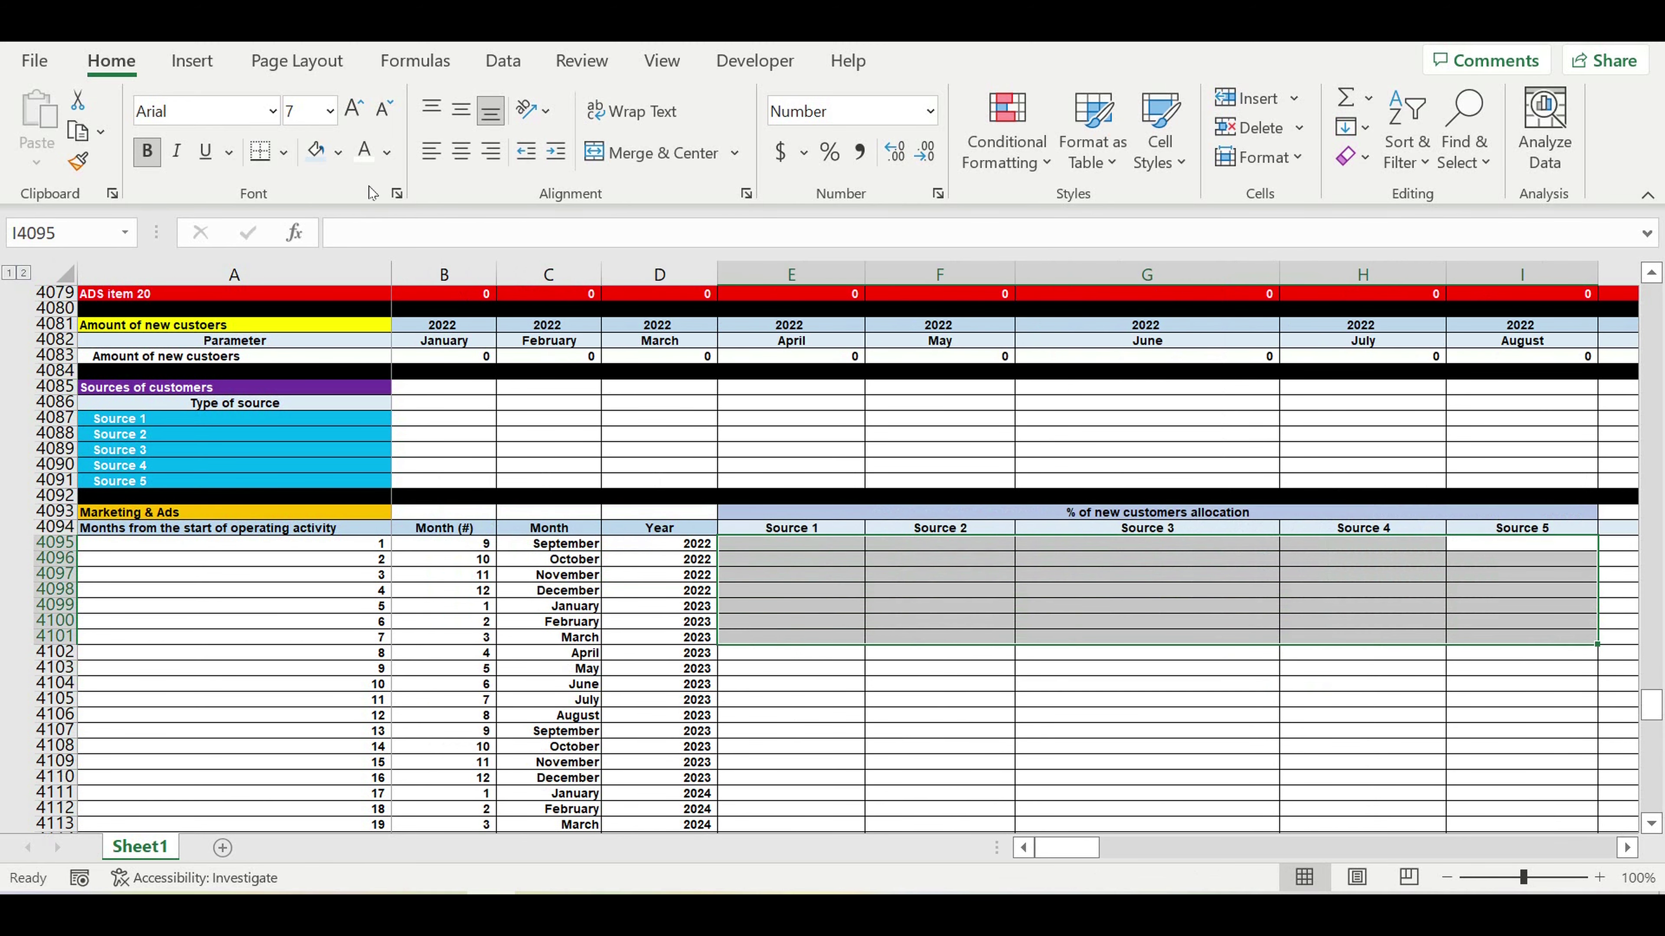
pyautogui.click(341, 156)
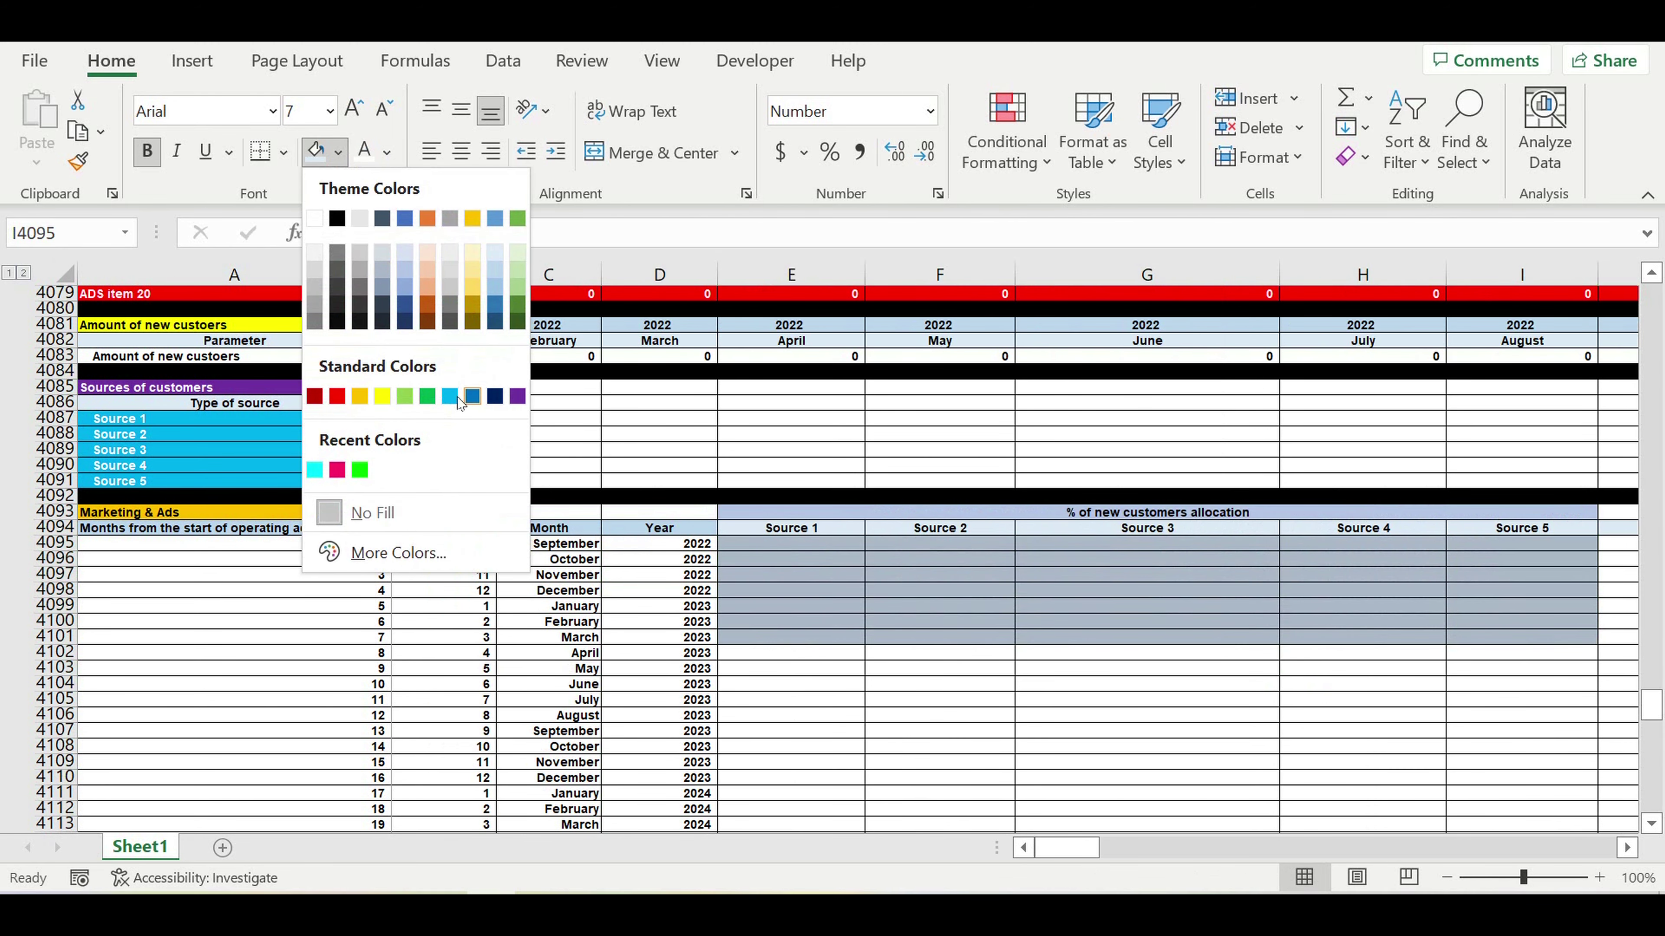
pyautogui.click(451, 401)
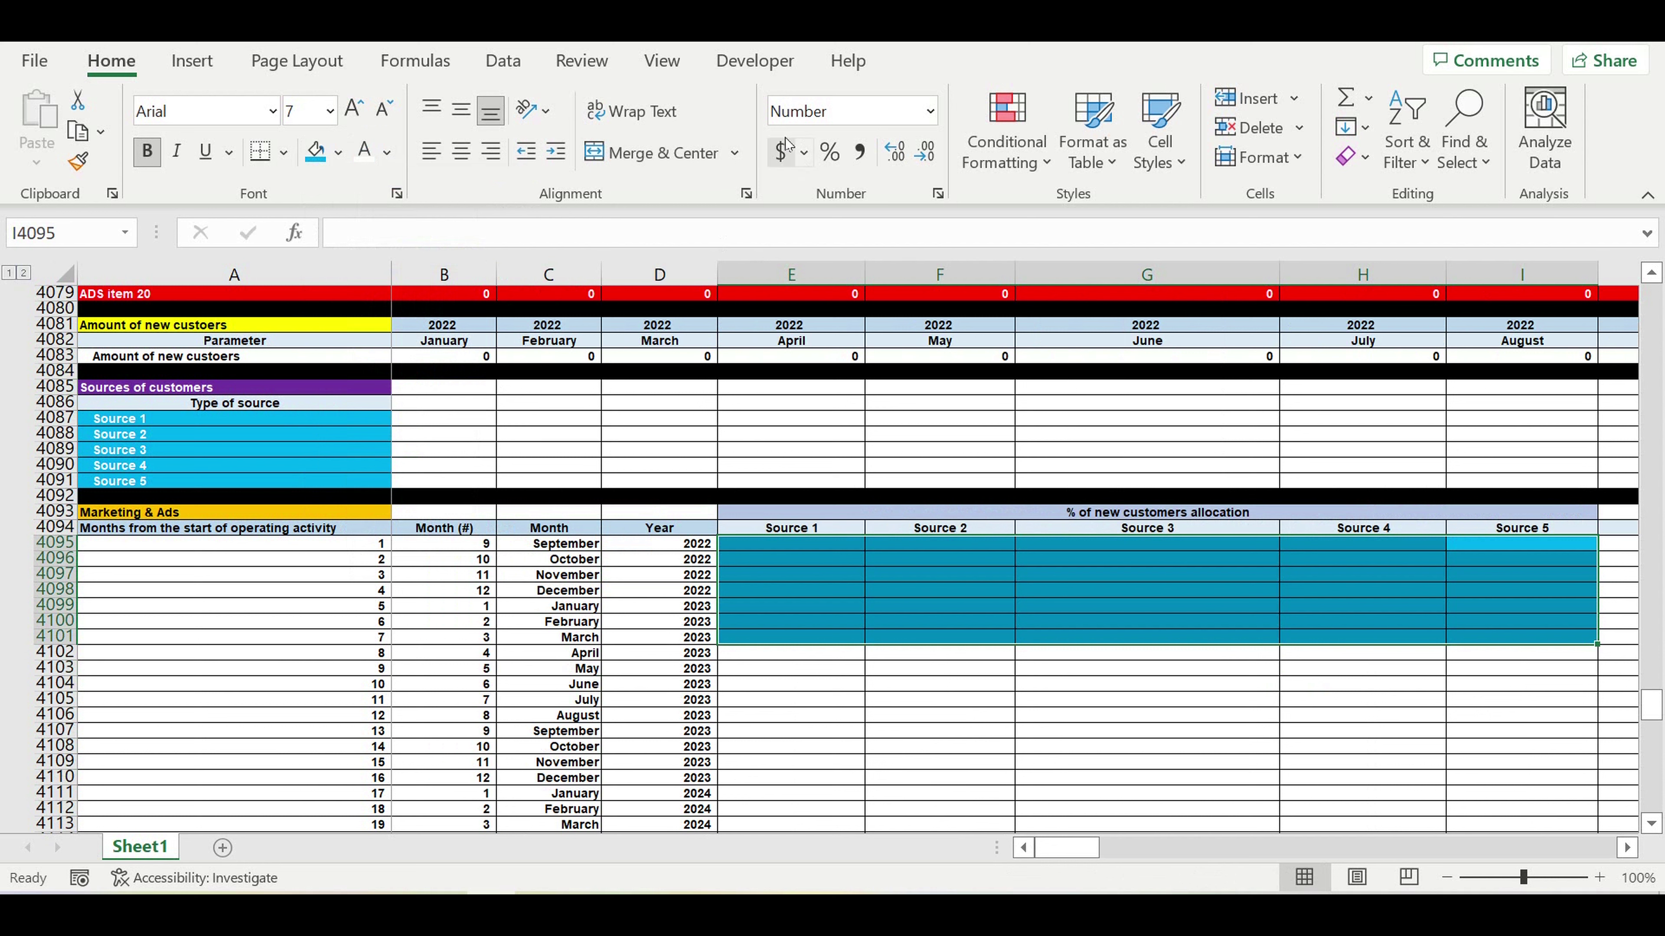
pyautogui.click(829, 153)
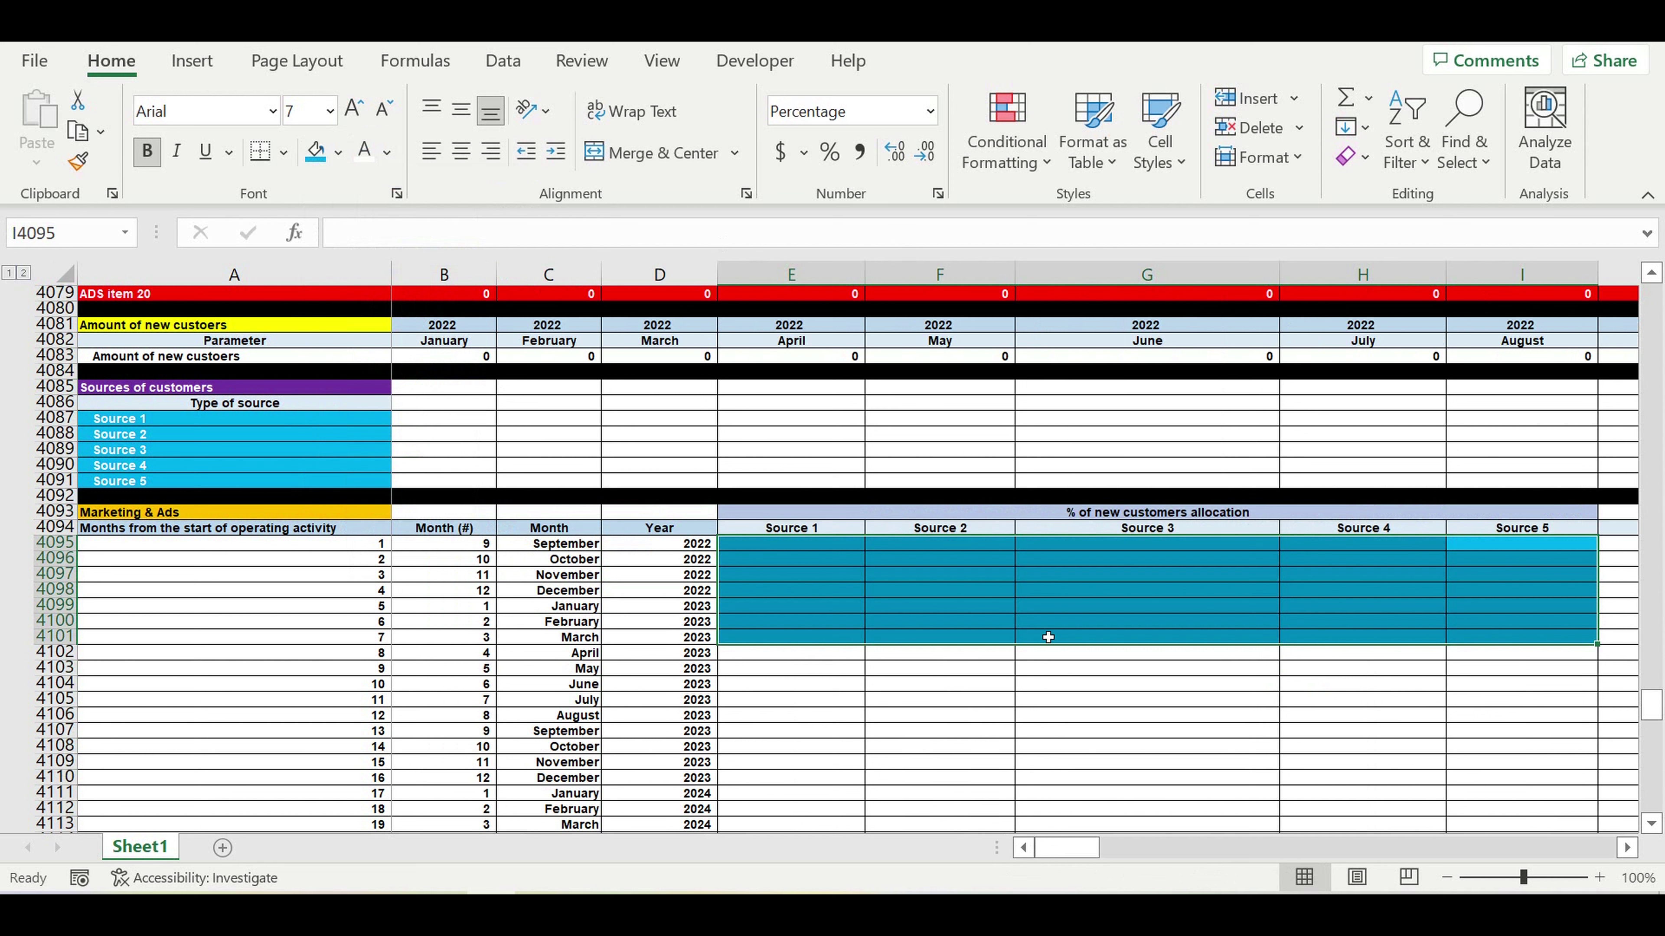
pyautogui.click(1055, 670)
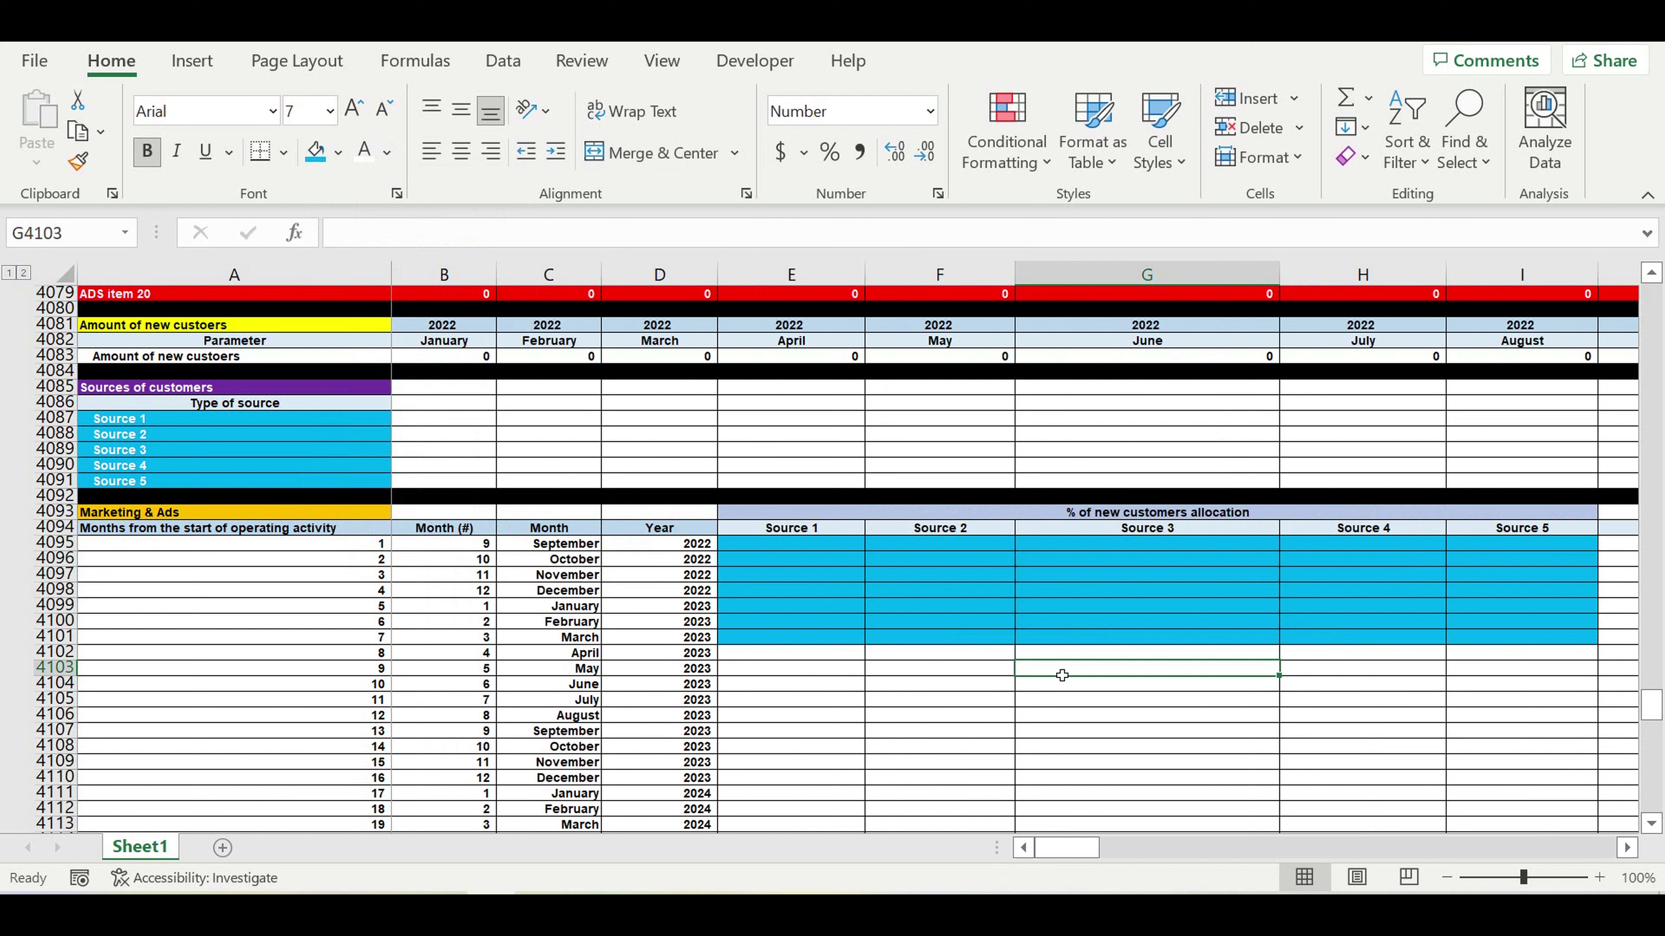
# Step: Enter month 1 allocations of 20% for Source 1 and 30% for Source 2 in row 4095
pyautogui.click(785, 550)
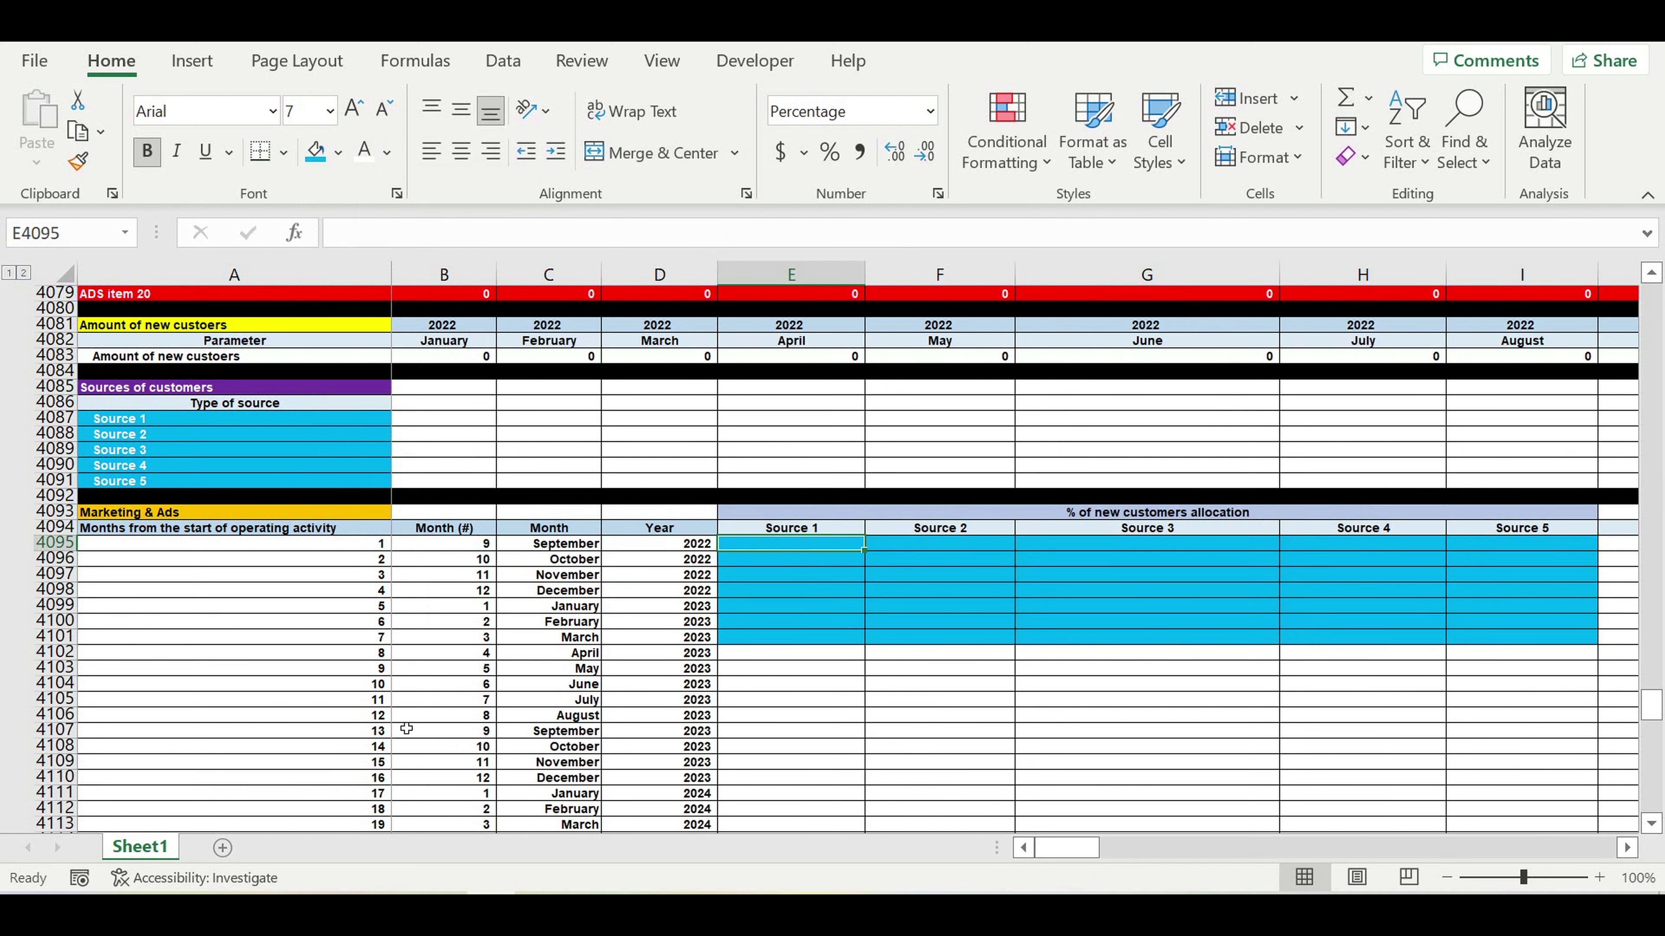
pyautogui.click(362, 722)
pyautogui.click(776, 547)
pyautogui.write('2')
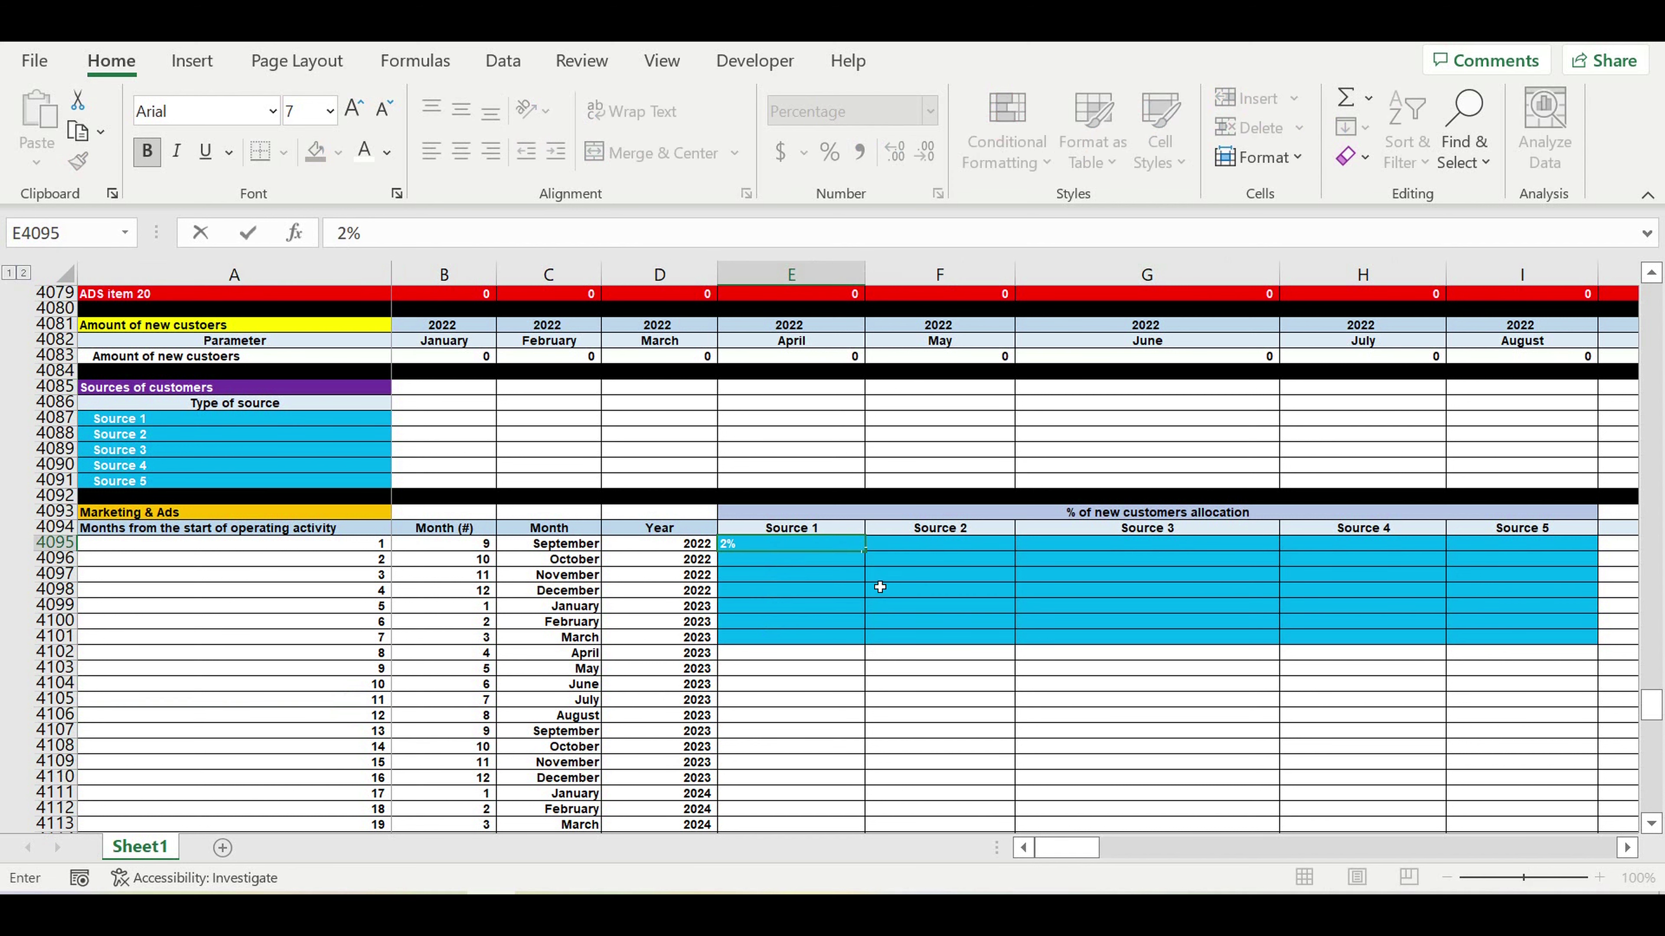
pyautogui.write('0')
pyautogui.click(931, 547)
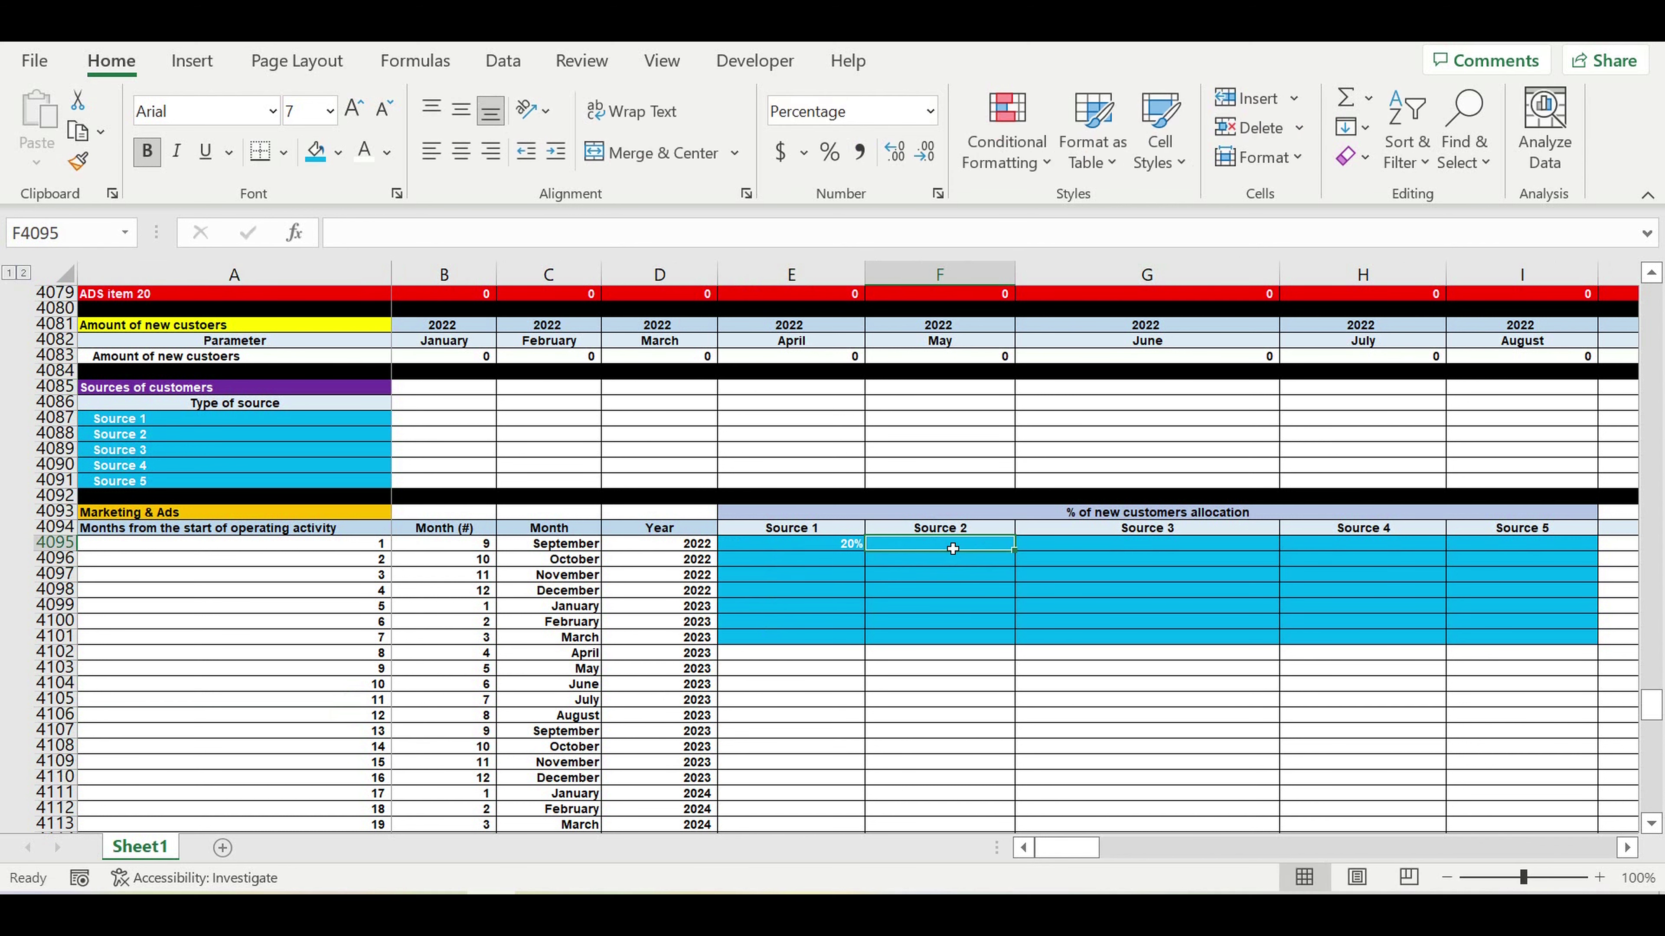
pyautogui.write('30')
pyautogui.click(1219, 549)
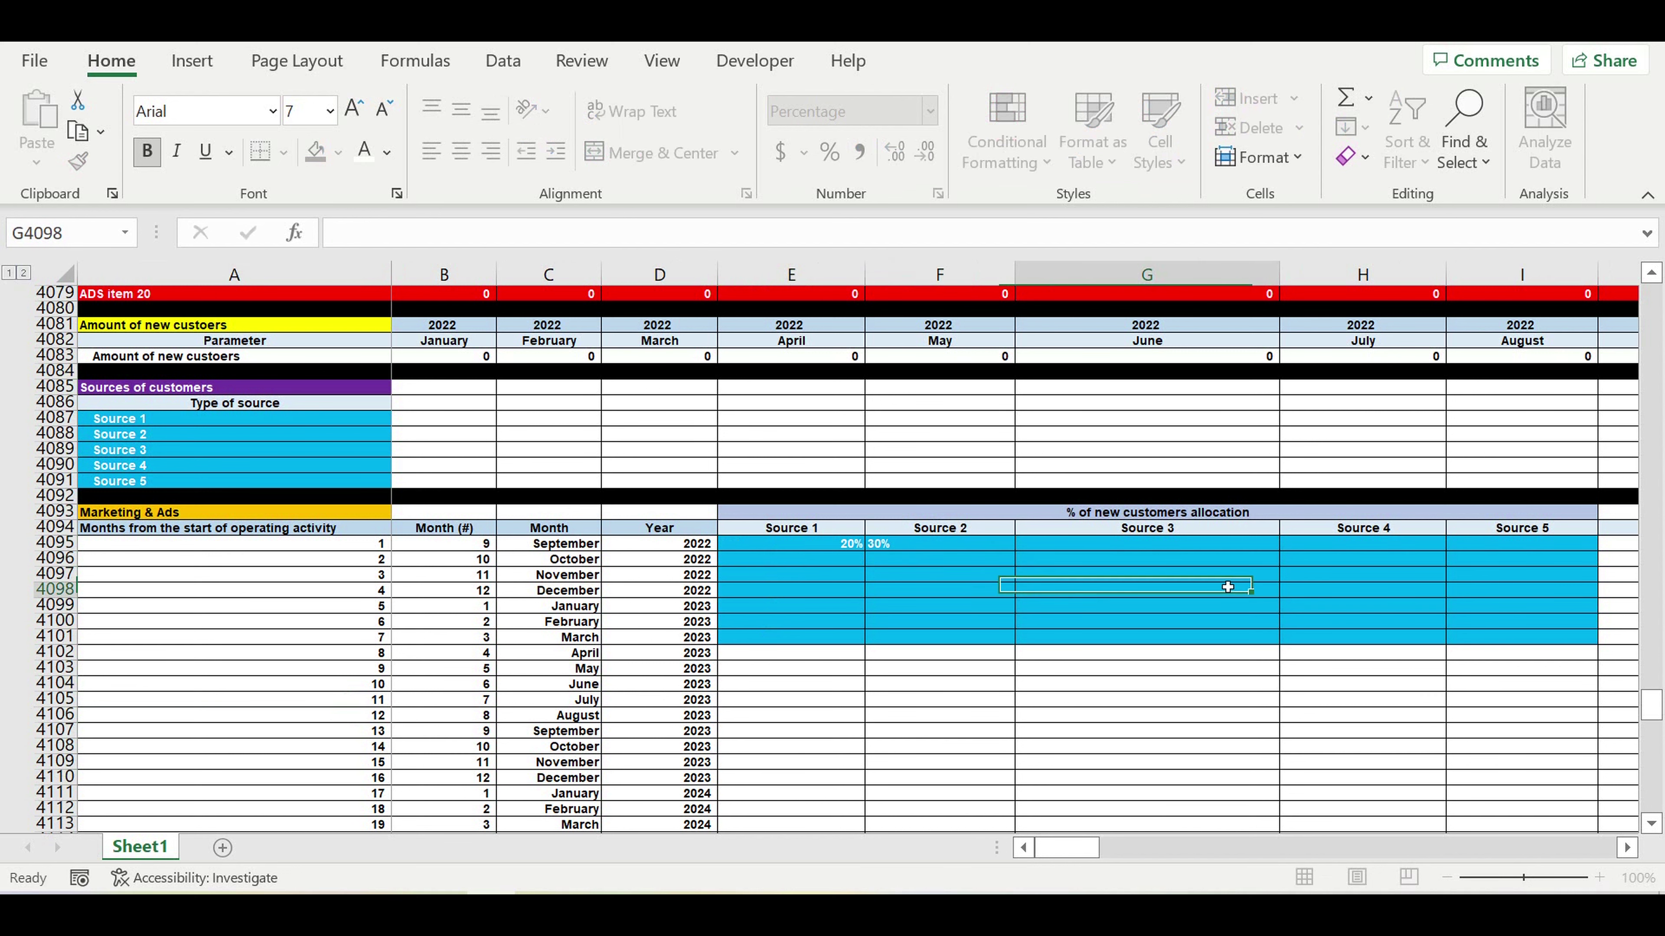
# Step: Total the month 1 source allocations in J4095 with =SUM(E4095:I4095) and format the result as a percentage
pyautogui.click(1637, 553)
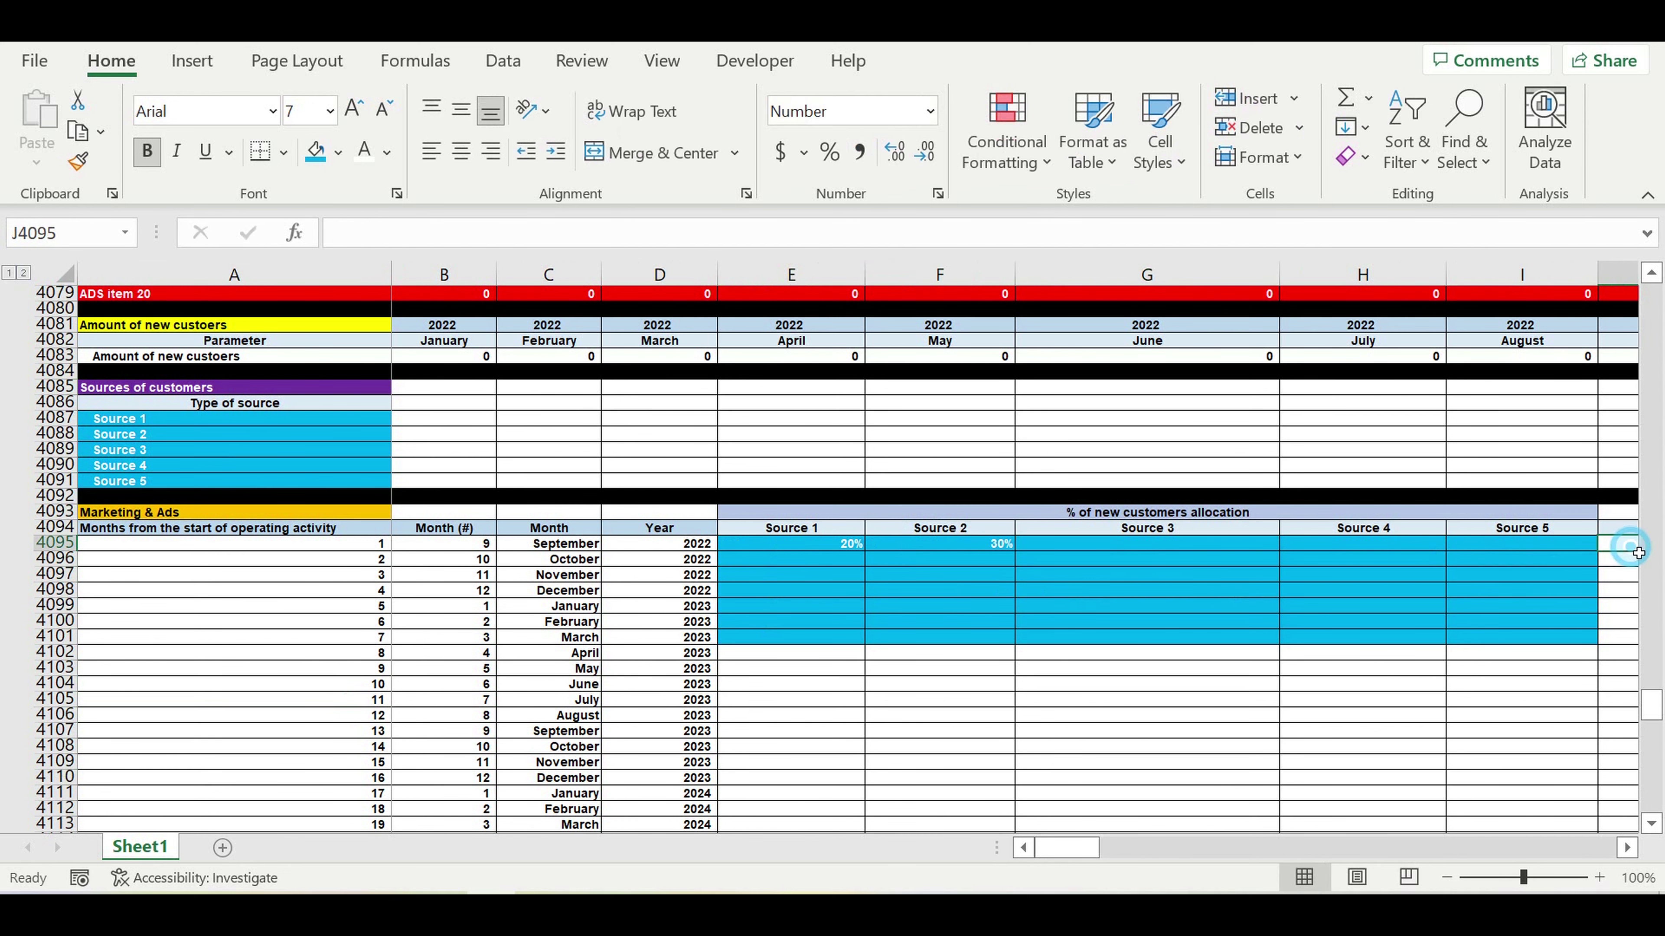
pyautogui.click(1345, 98)
pyautogui.moveTo(645, 544); pyautogui.dragTo(1300, 545)
pyautogui.press('Return')
pyautogui.click(1560, 544)
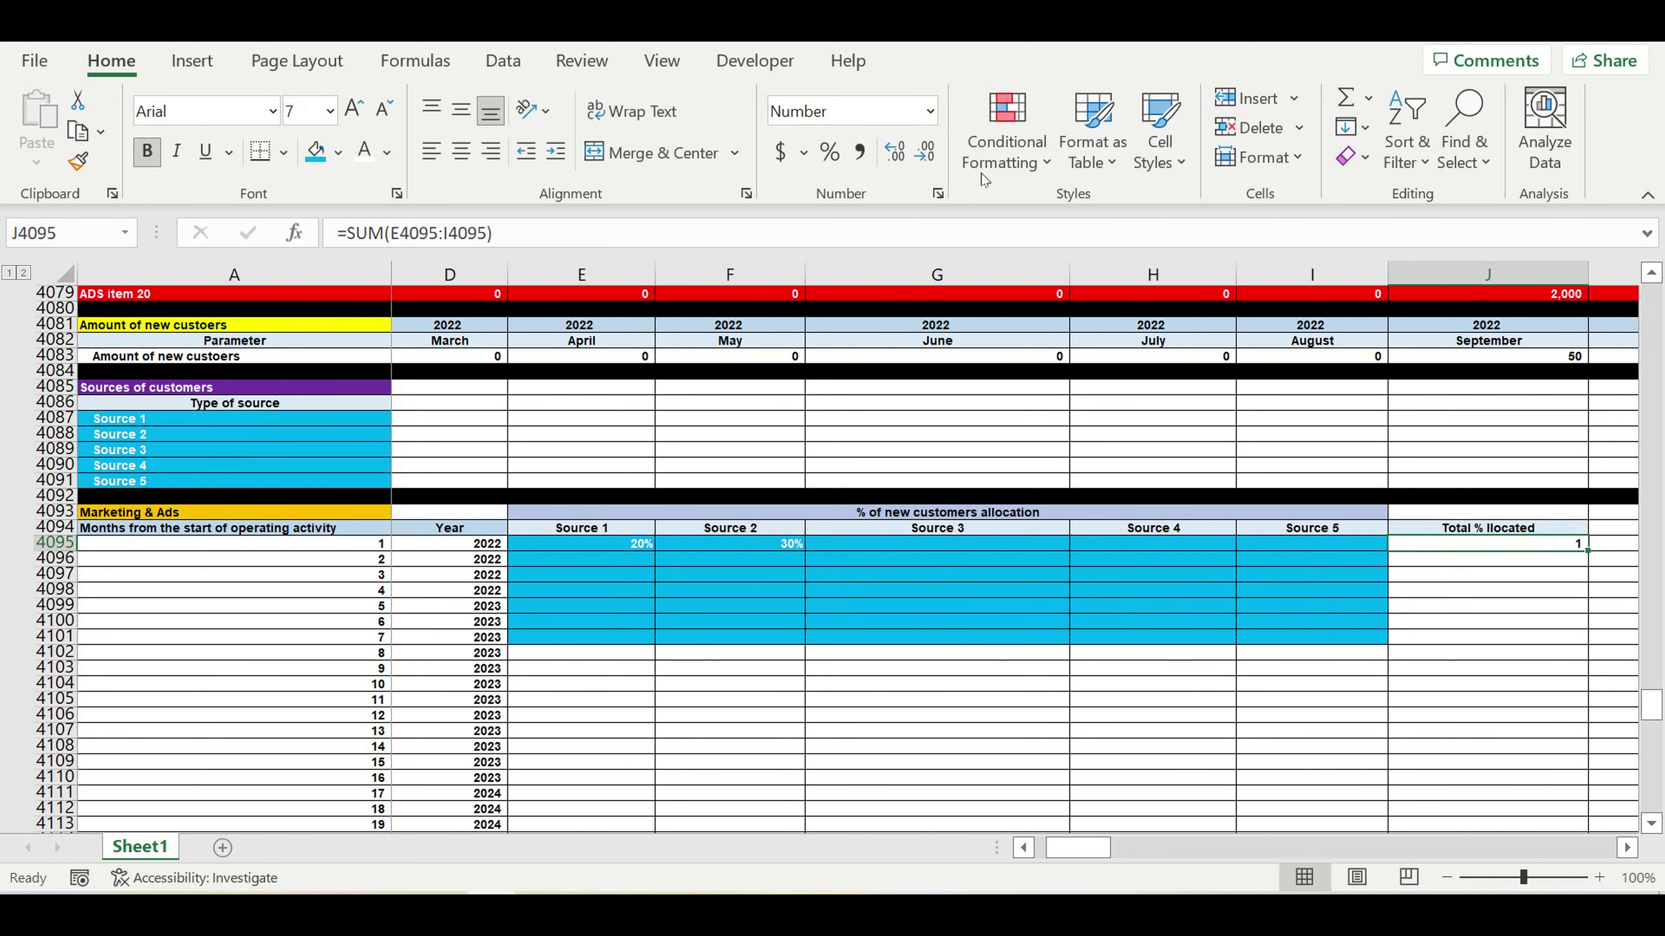
pyautogui.click(829, 151)
# Step: Enter month 1 allocations of 5% for Source 3, 17% for Source 4 and 28% for Source 5
pyautogui.click(914, 551)
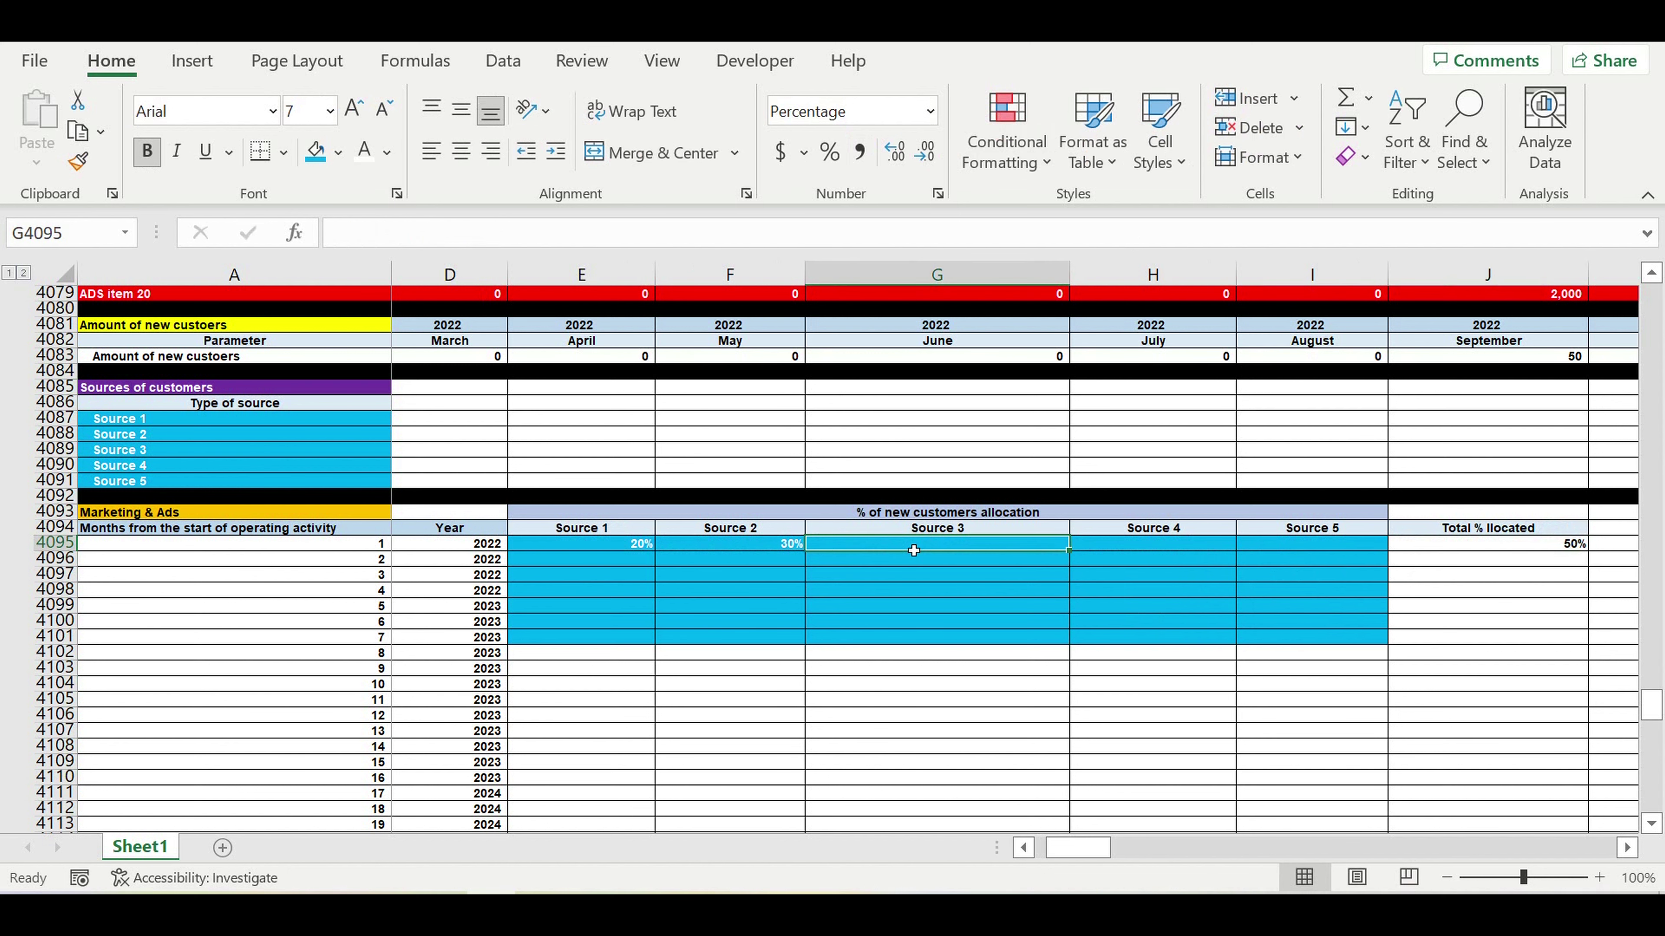
pyautogui.write('5')
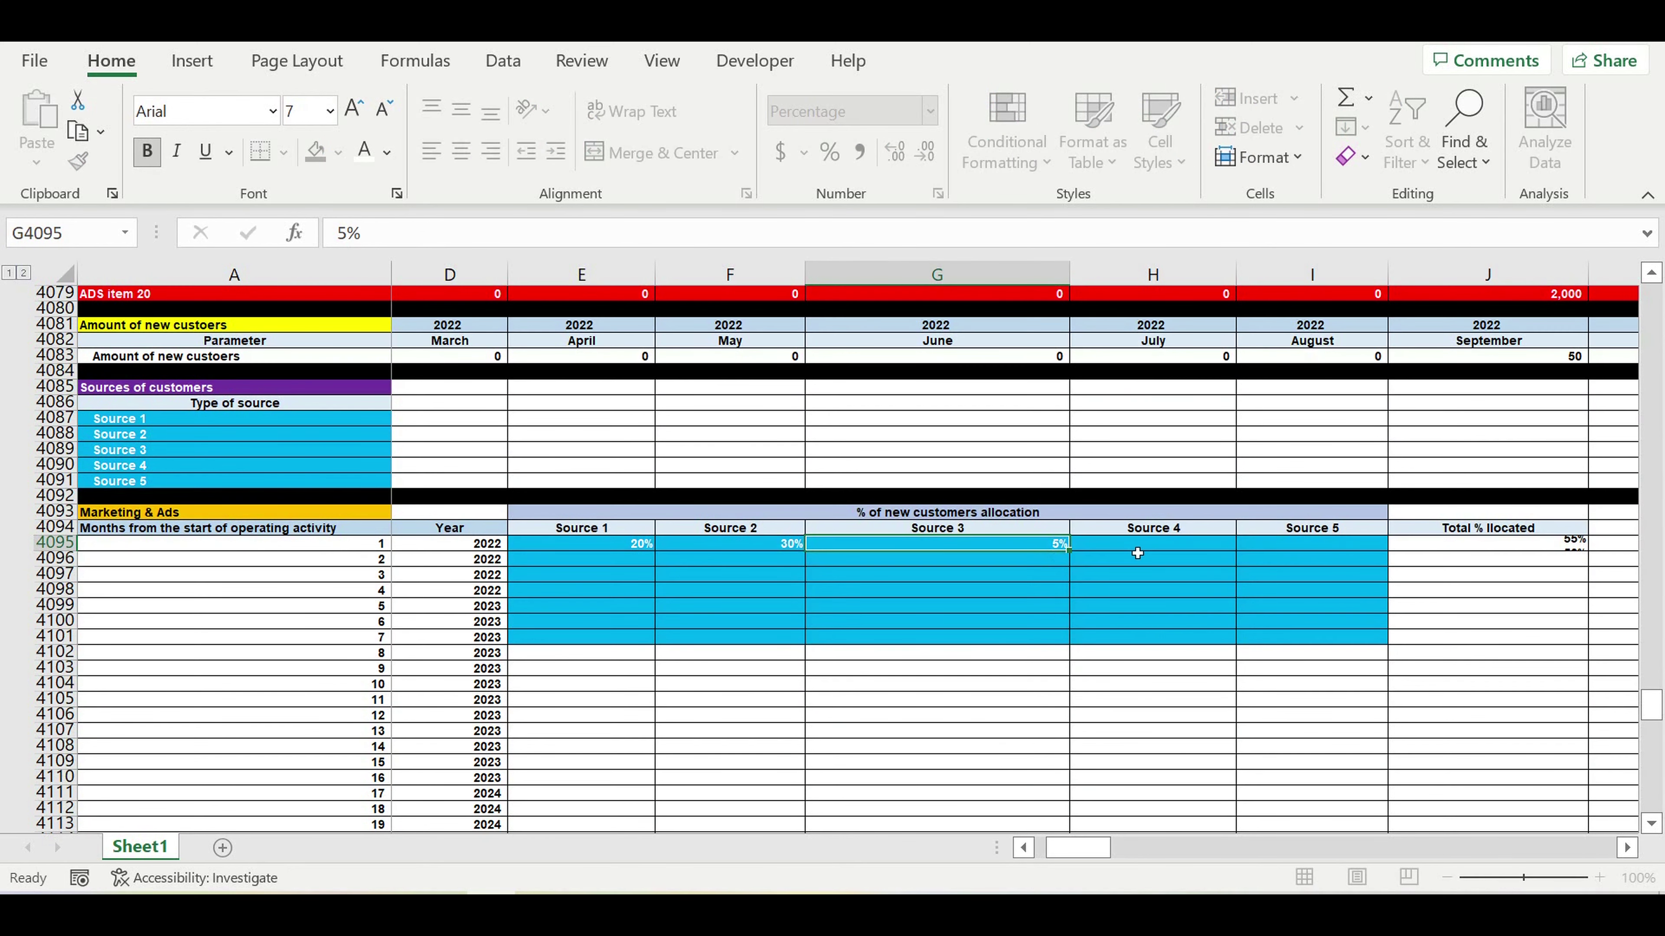
pyautogui.click(1137, 553)
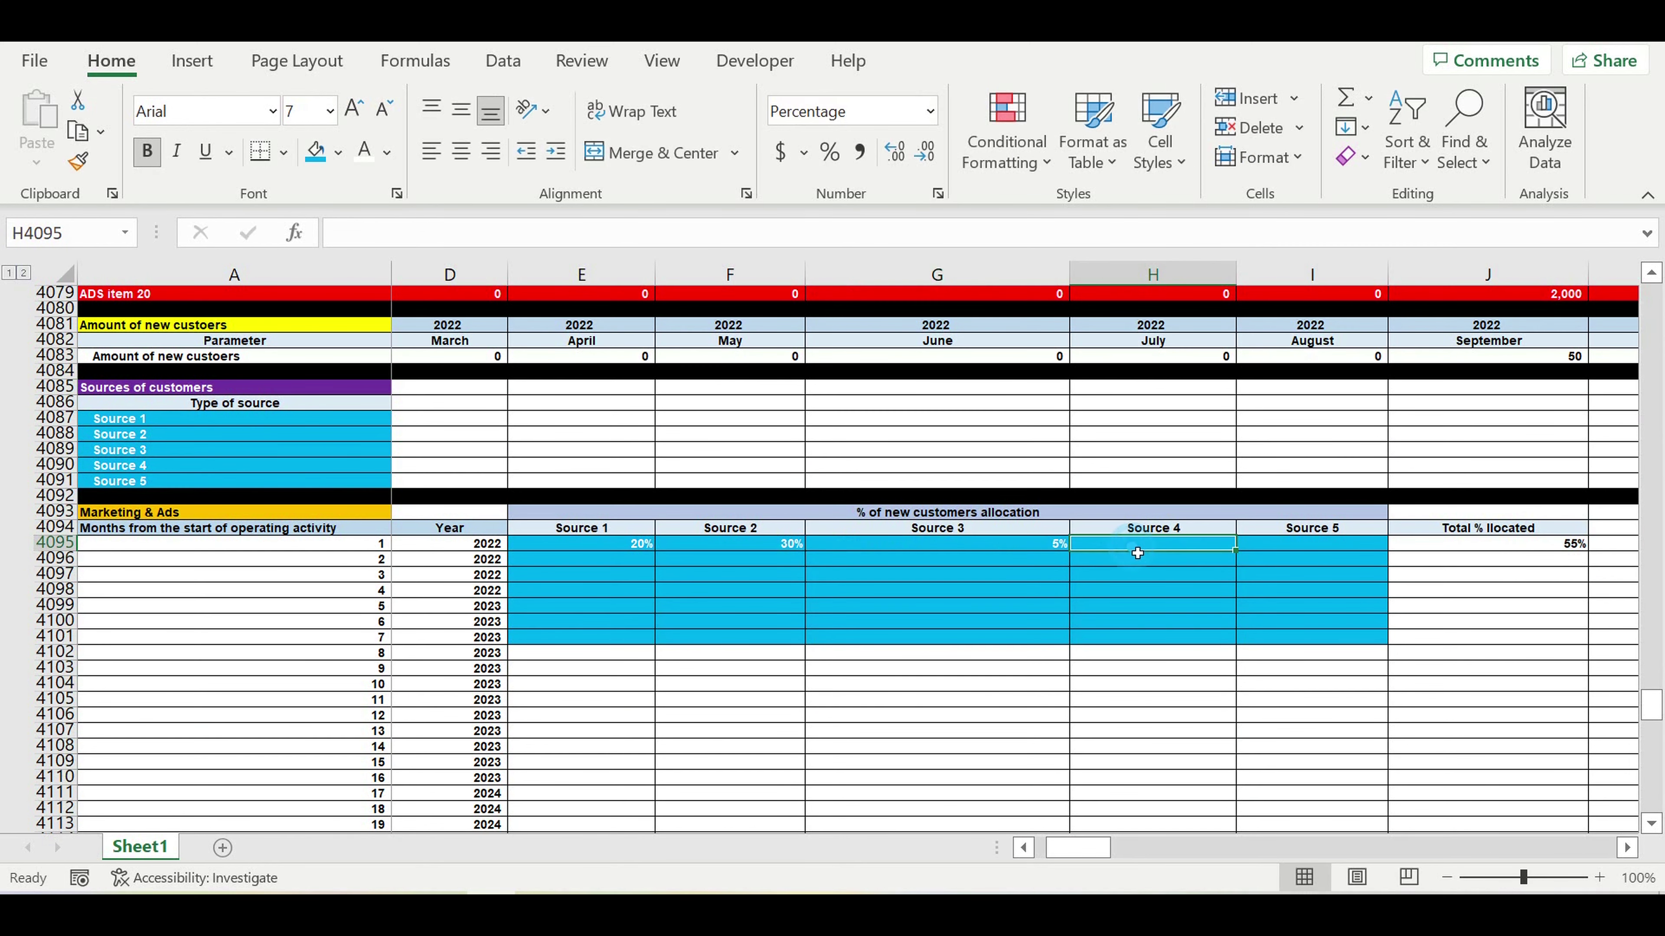
pyautogui.write('17')
pyautogui.press('Return')
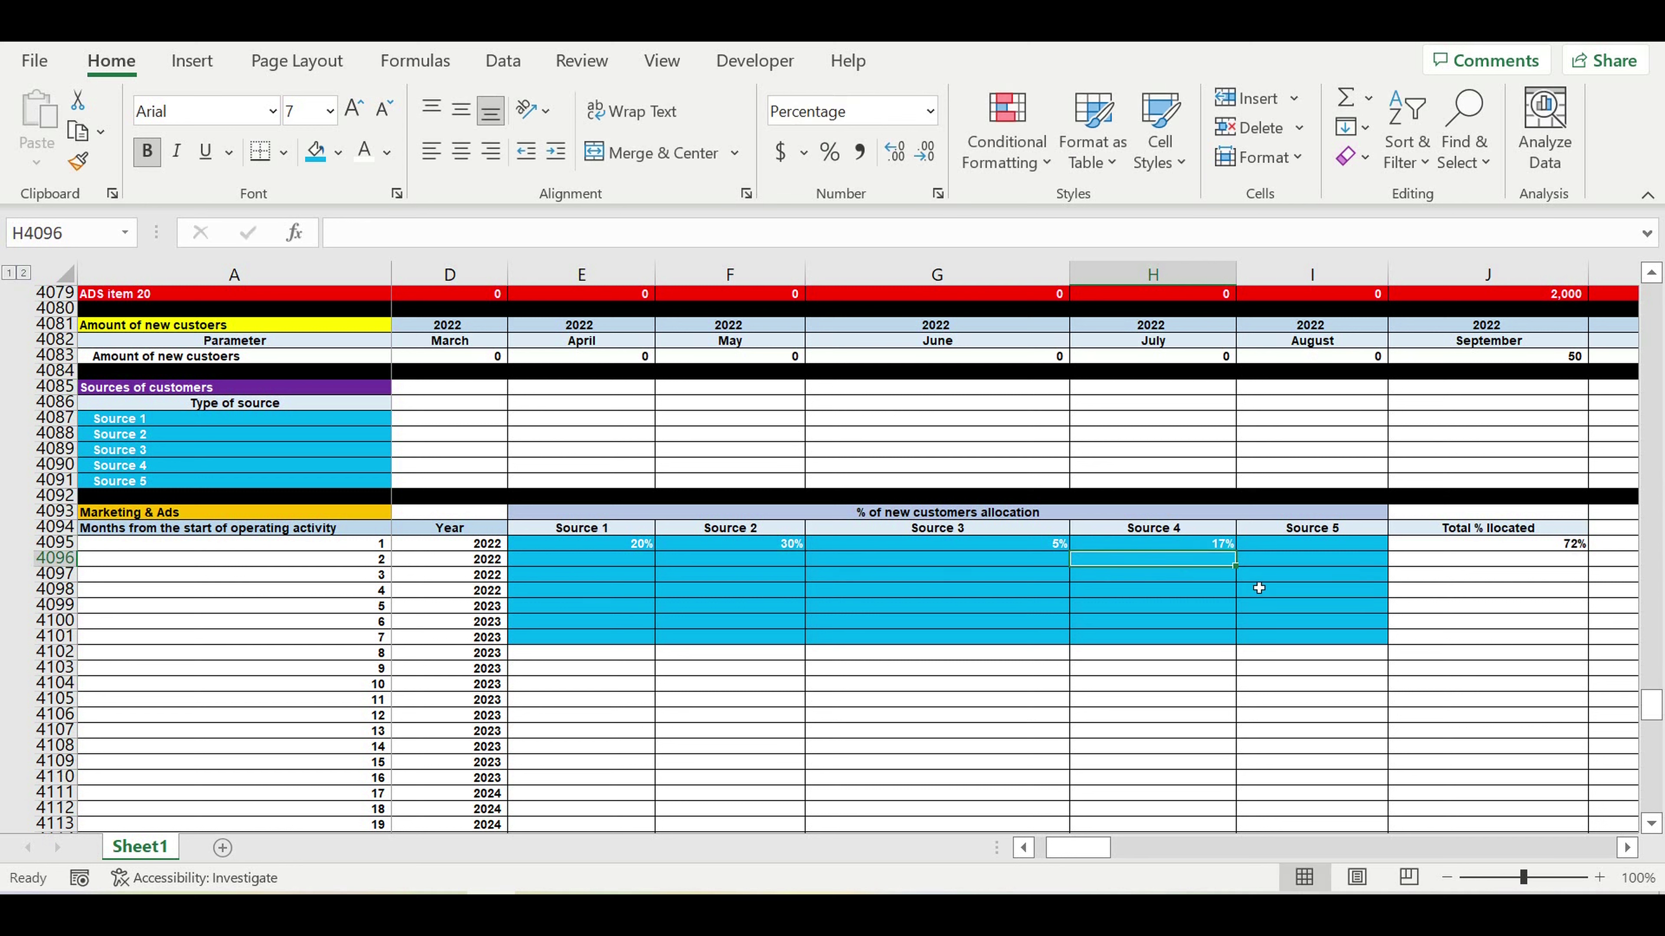
pyautogui.click(1297, 545)
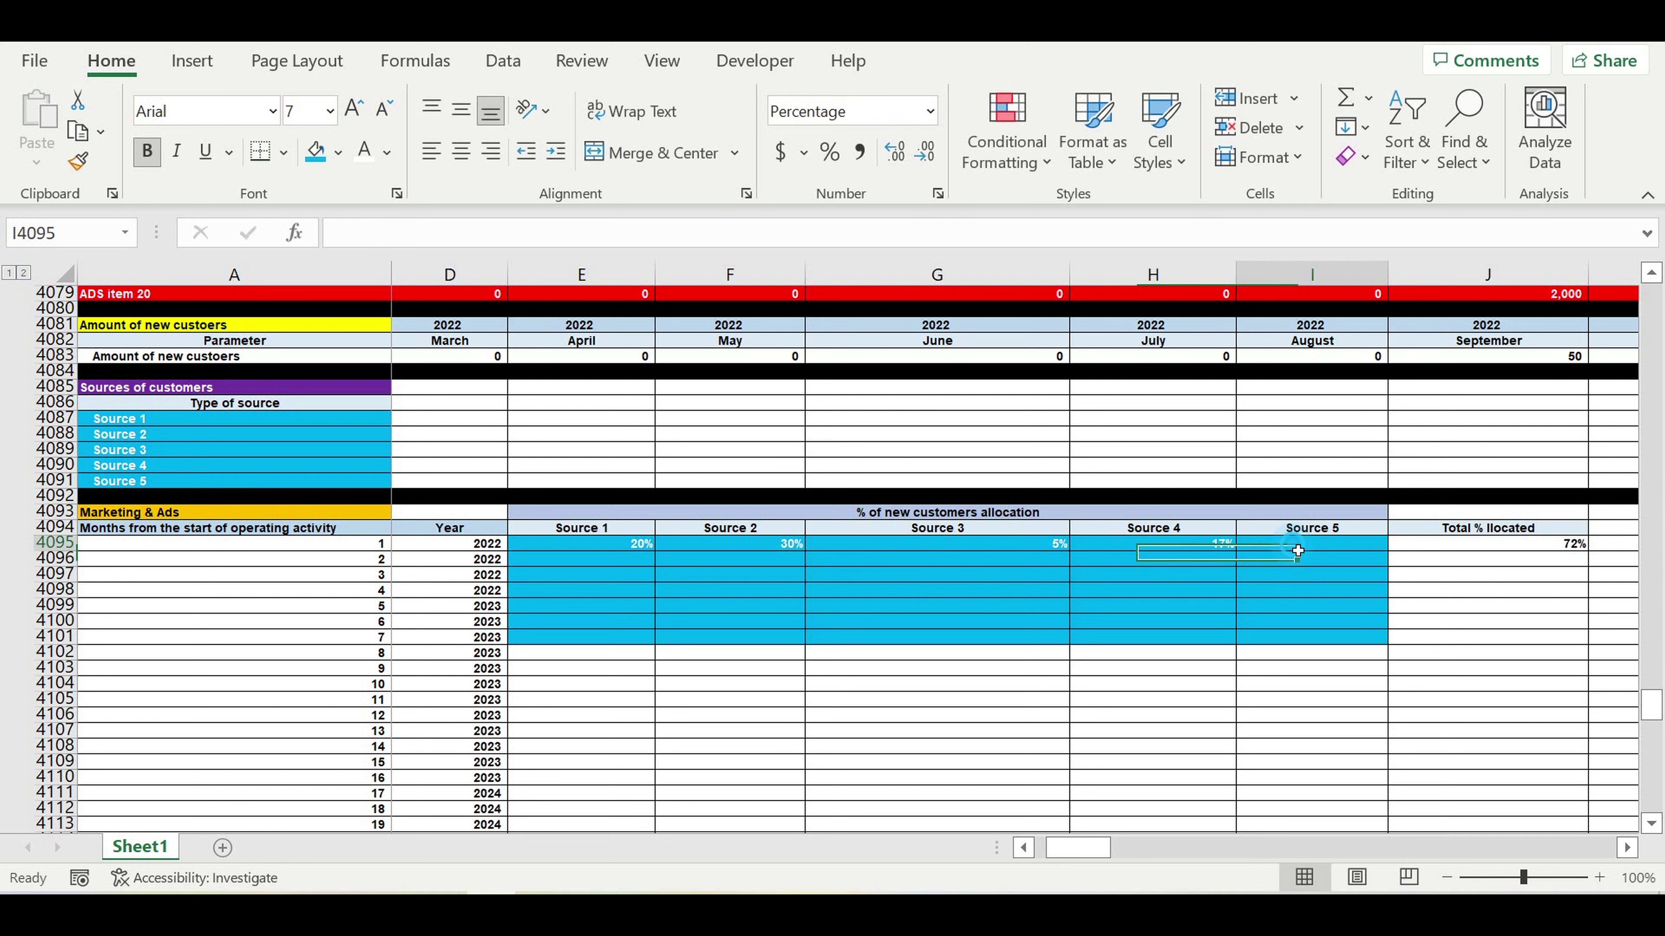
pyautogui.write('28')
pyautogui.press('Return')
# Step: Copy the month 1 allocations and total in E4095:J4095 down through month 12 in row 4106
pyautogui.click(1331, 623)
pyautogui.moveTo(600, 554); pyautogui.dragTo(1575, 688)
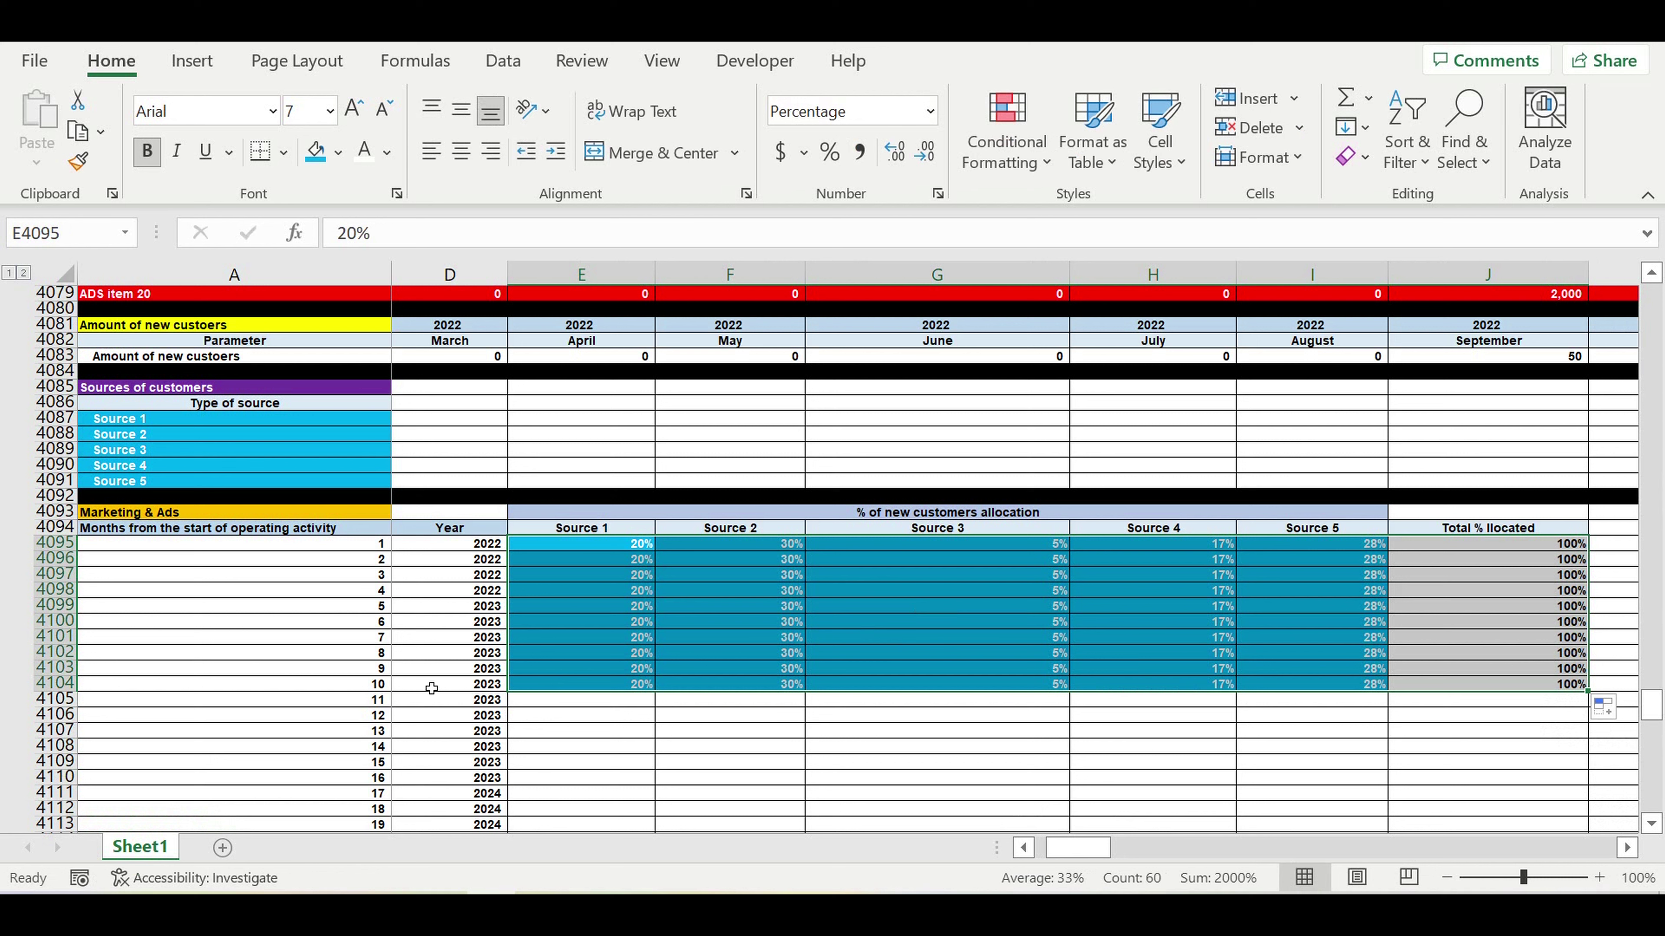
pyautogui.moveTo(1594, 699); pyautogui.dragTo(1108, 722)
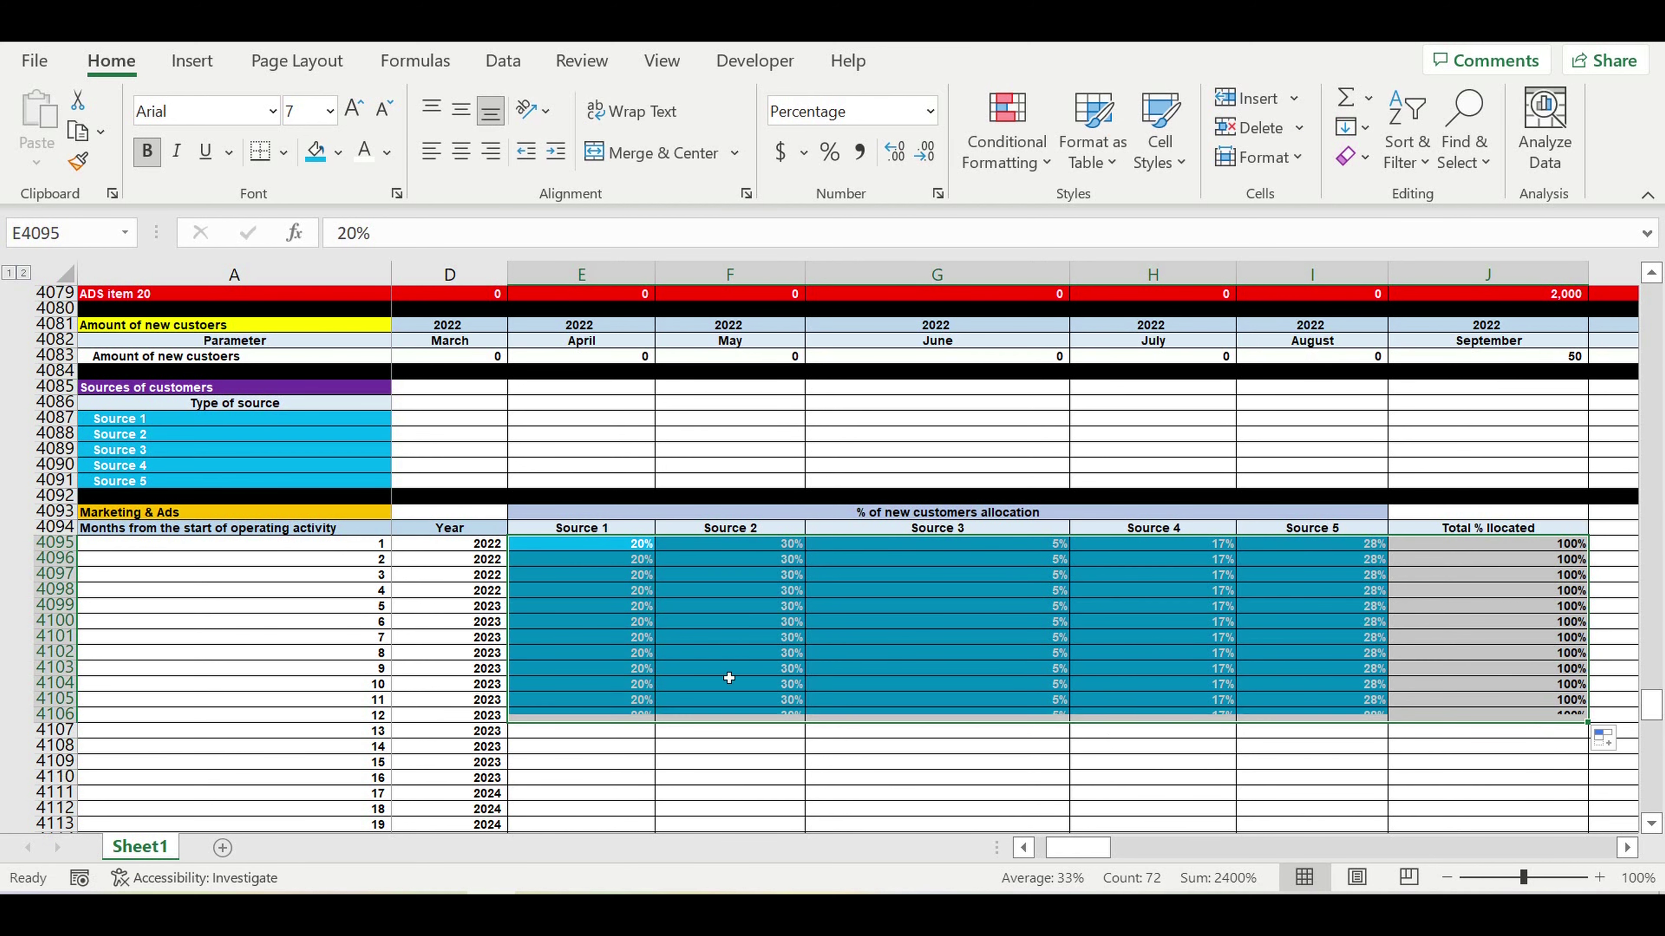
# Step: Review the source allocation percentages for months 1 to 12 against their headers, month numbers and dates
pyautogui.click(621, 716)
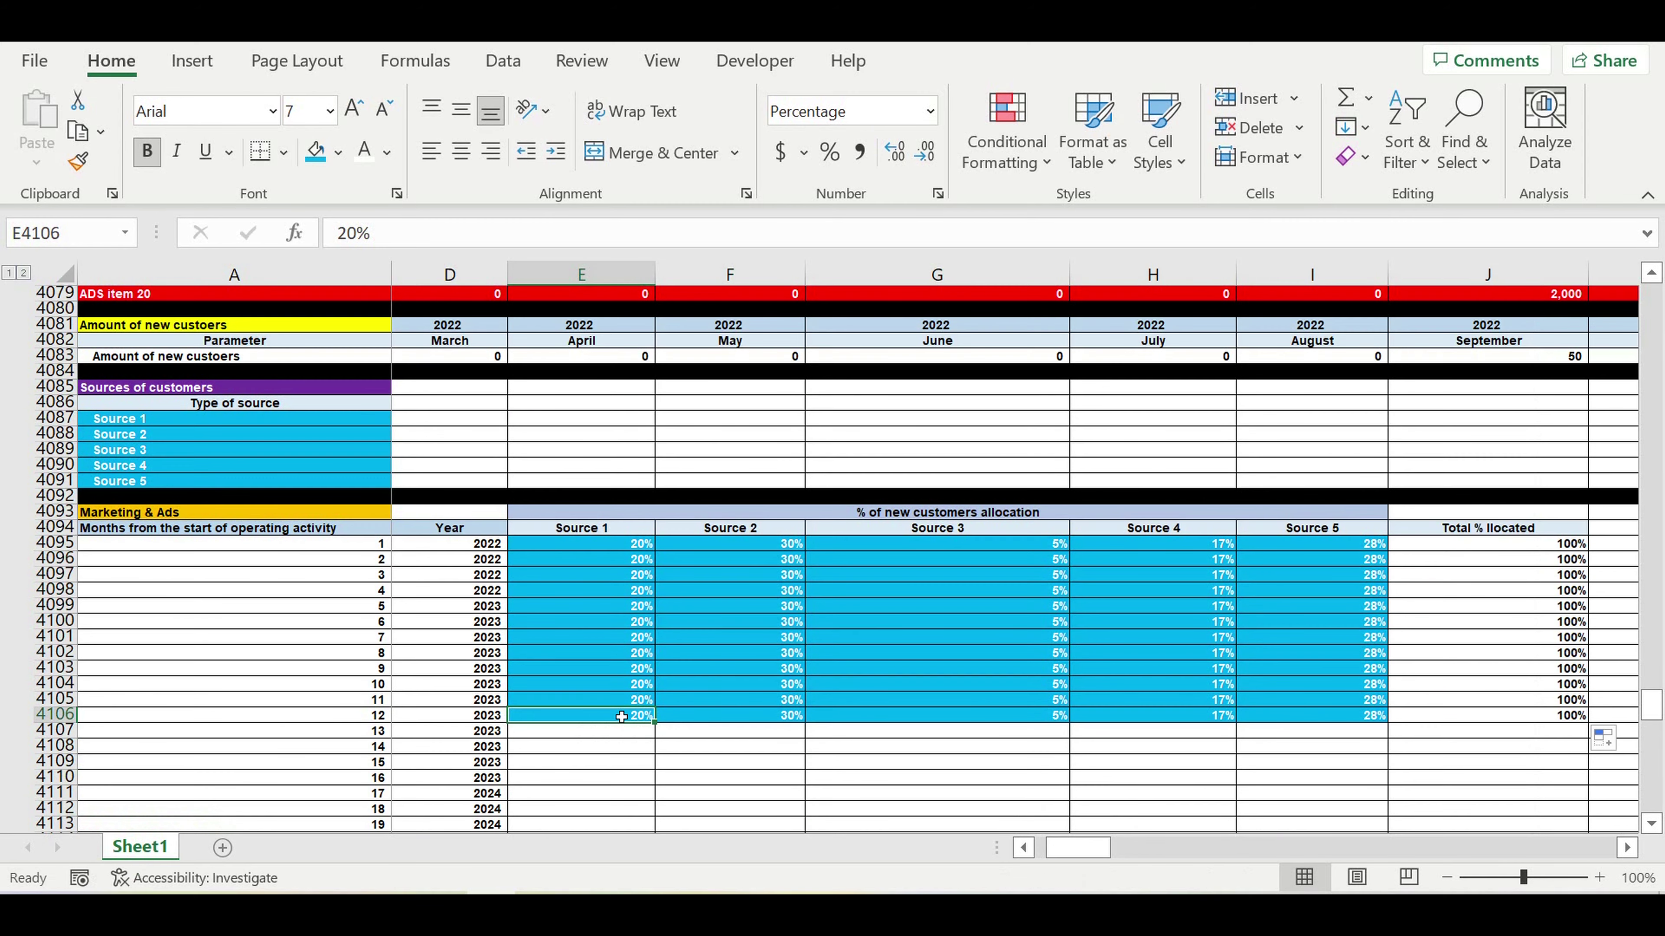
pyautogui.click(577, 530)
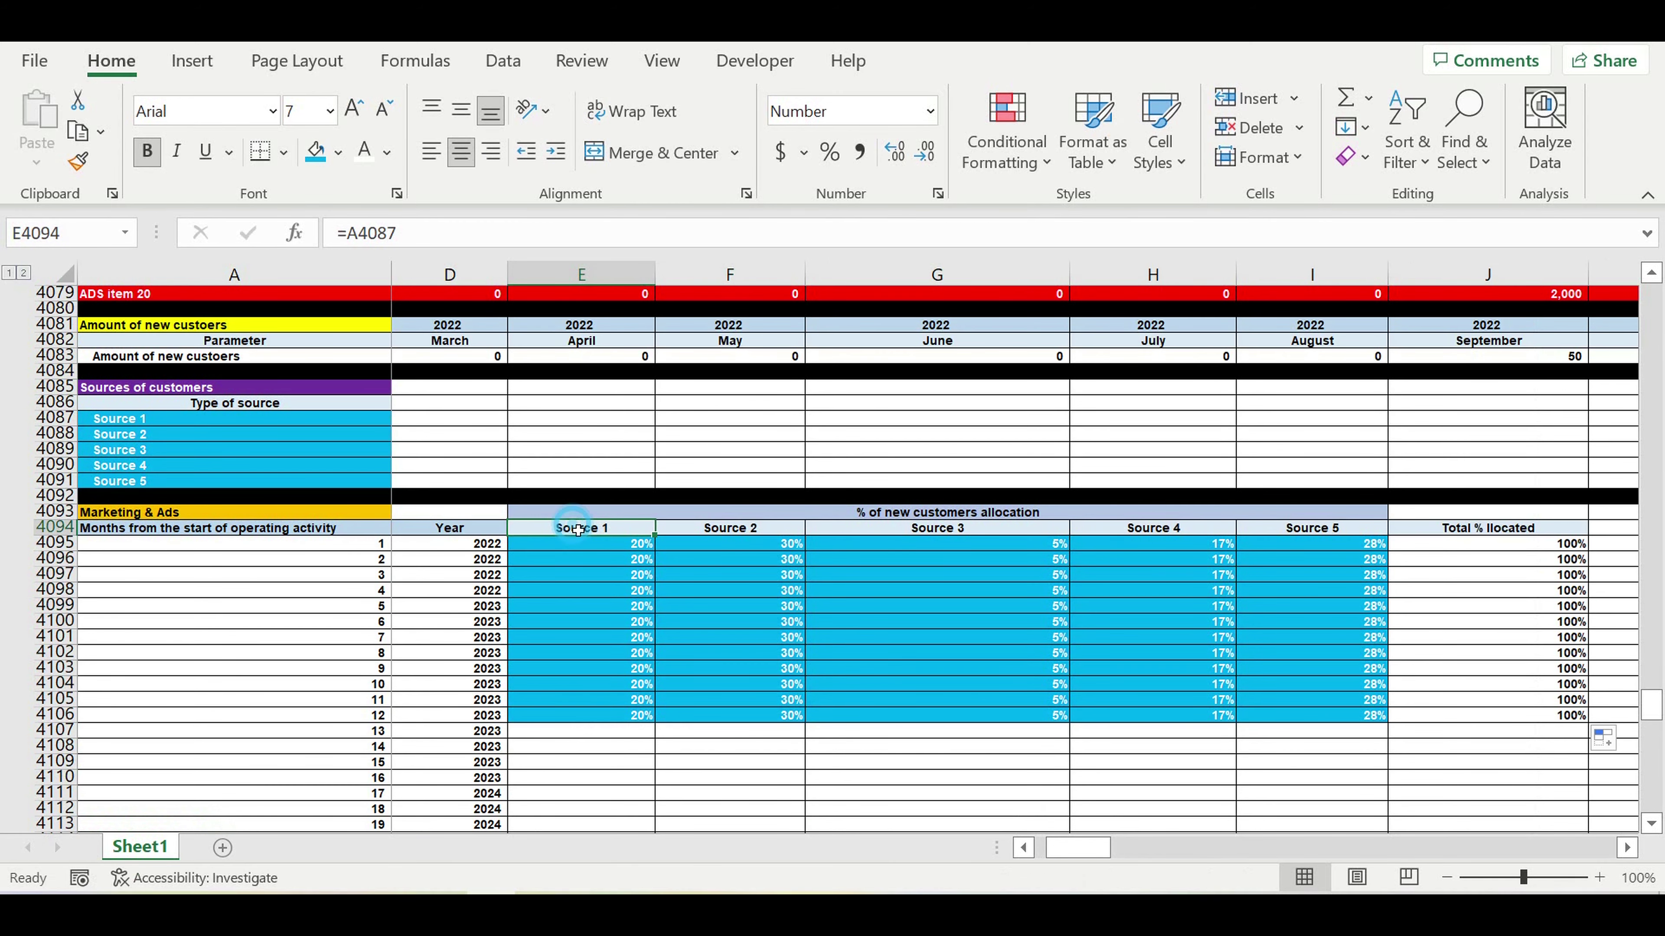
pyautogui.click(777, 720)
pyautogui.click(713, 530)
pyautogui.click(970, 639)
pyautogui.click(1186, 653)
pyautogui.moveTo(1344, 653); pyautogui.dragTo(1368, 637)
pyautogui.click(1360, 608)
pyautogui.scroll(-2, 1019, 579)
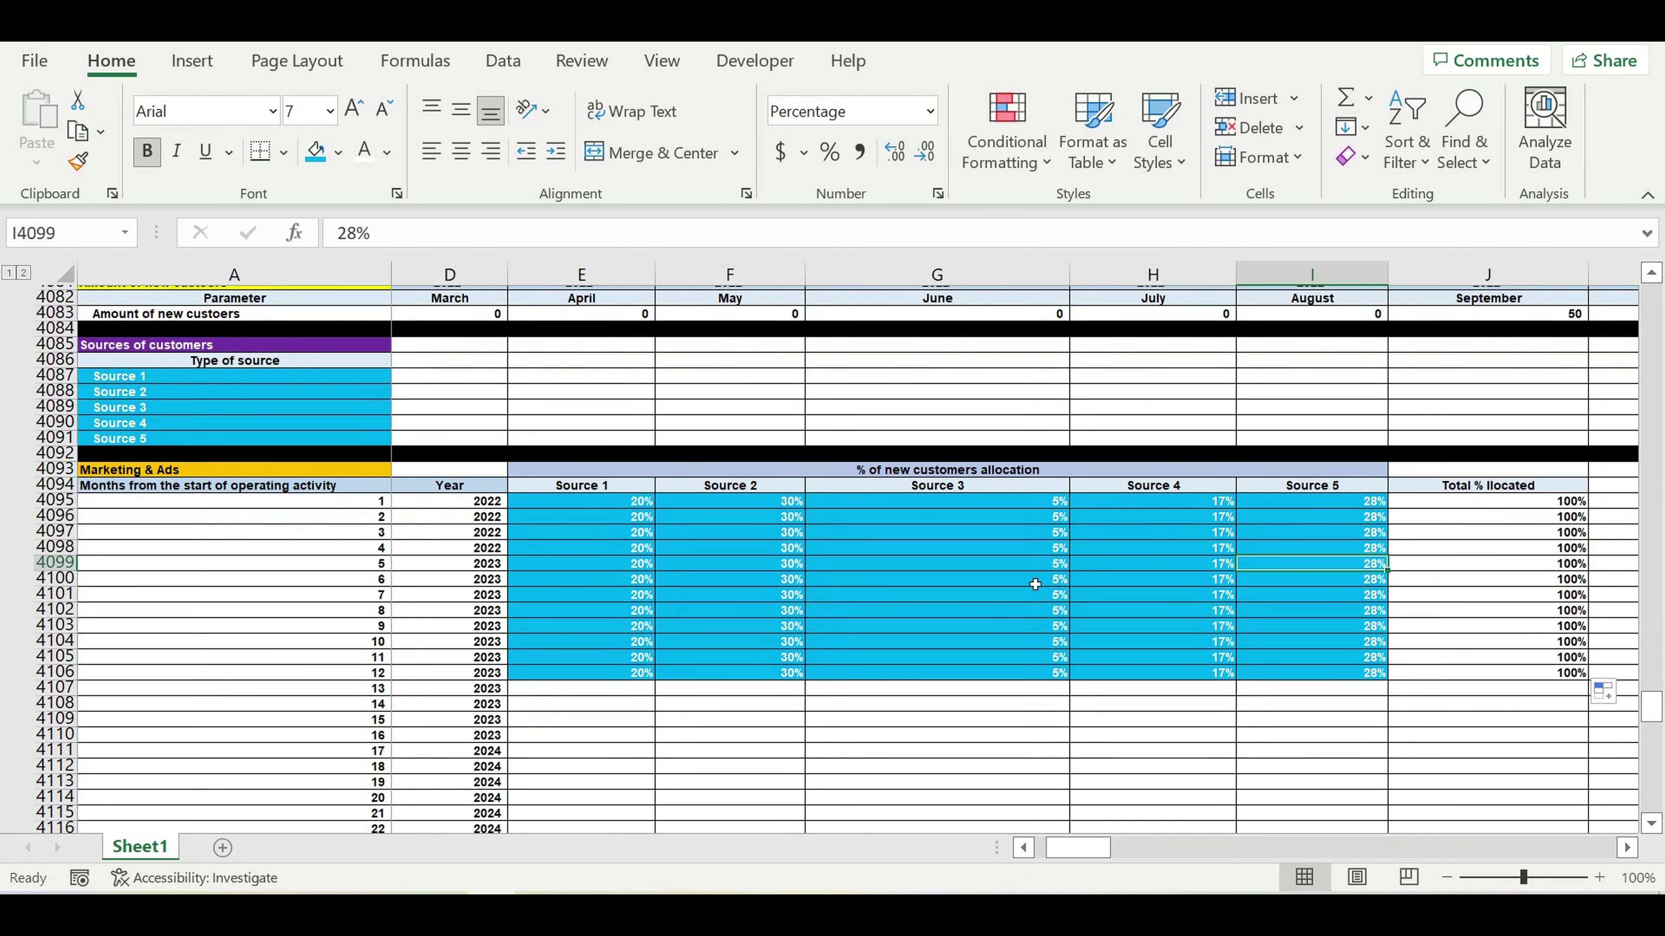
pyautogui.click(1161, 652)
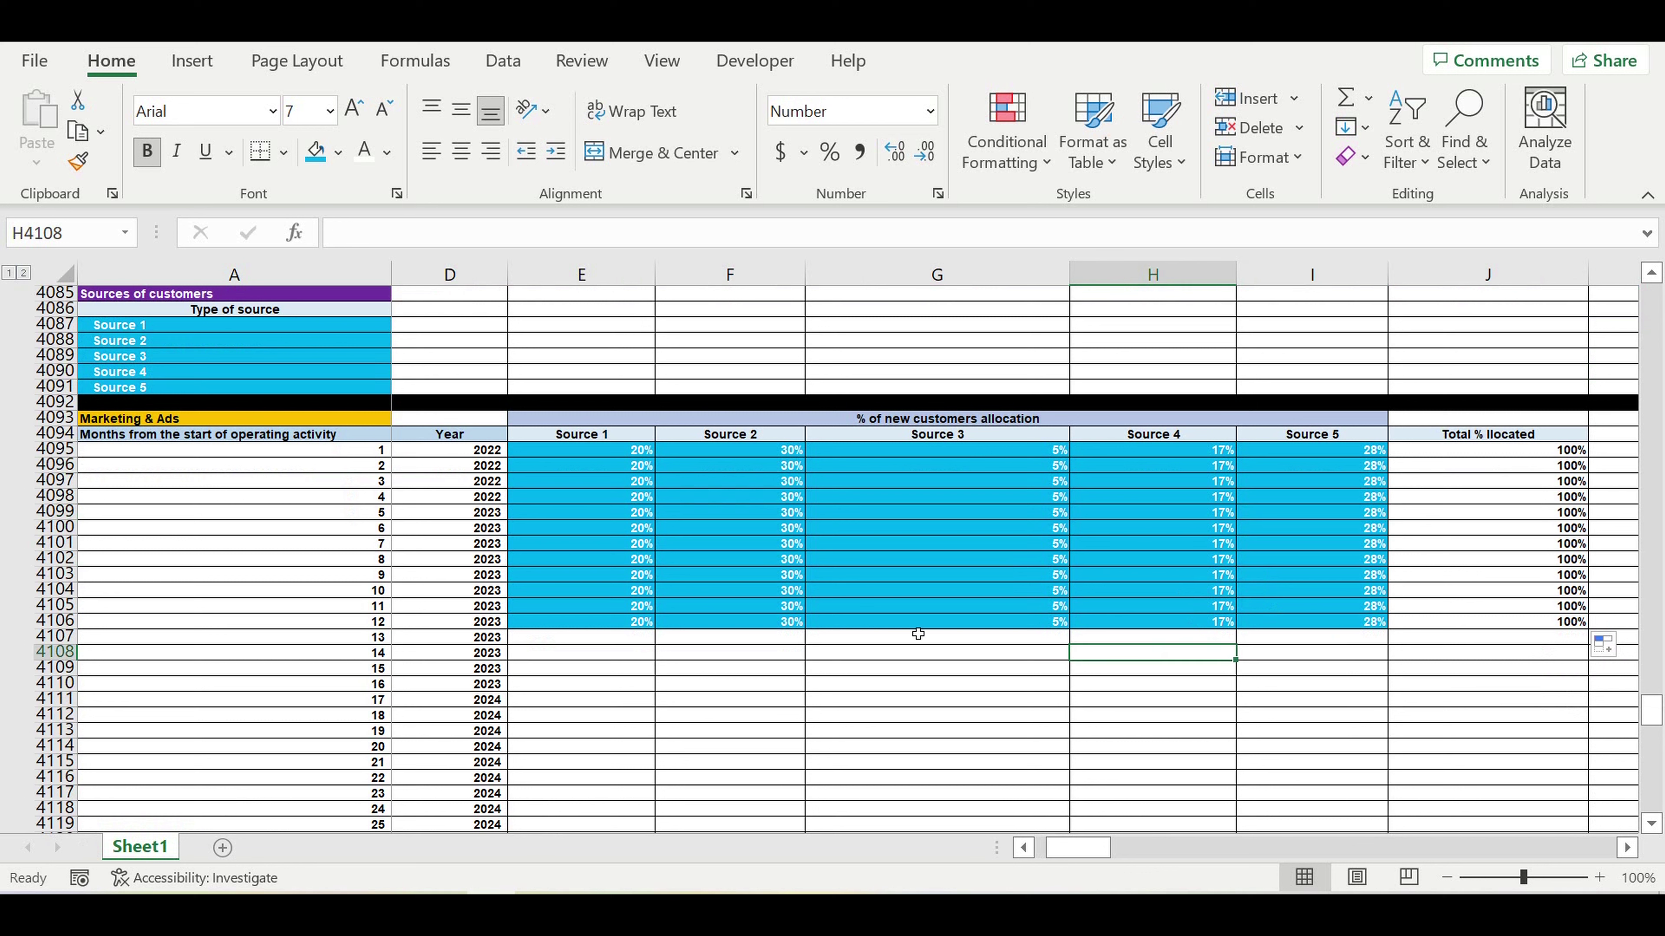
pyautogui.moveTo(595, 628); pyautogui.dragTo(1500, 629)
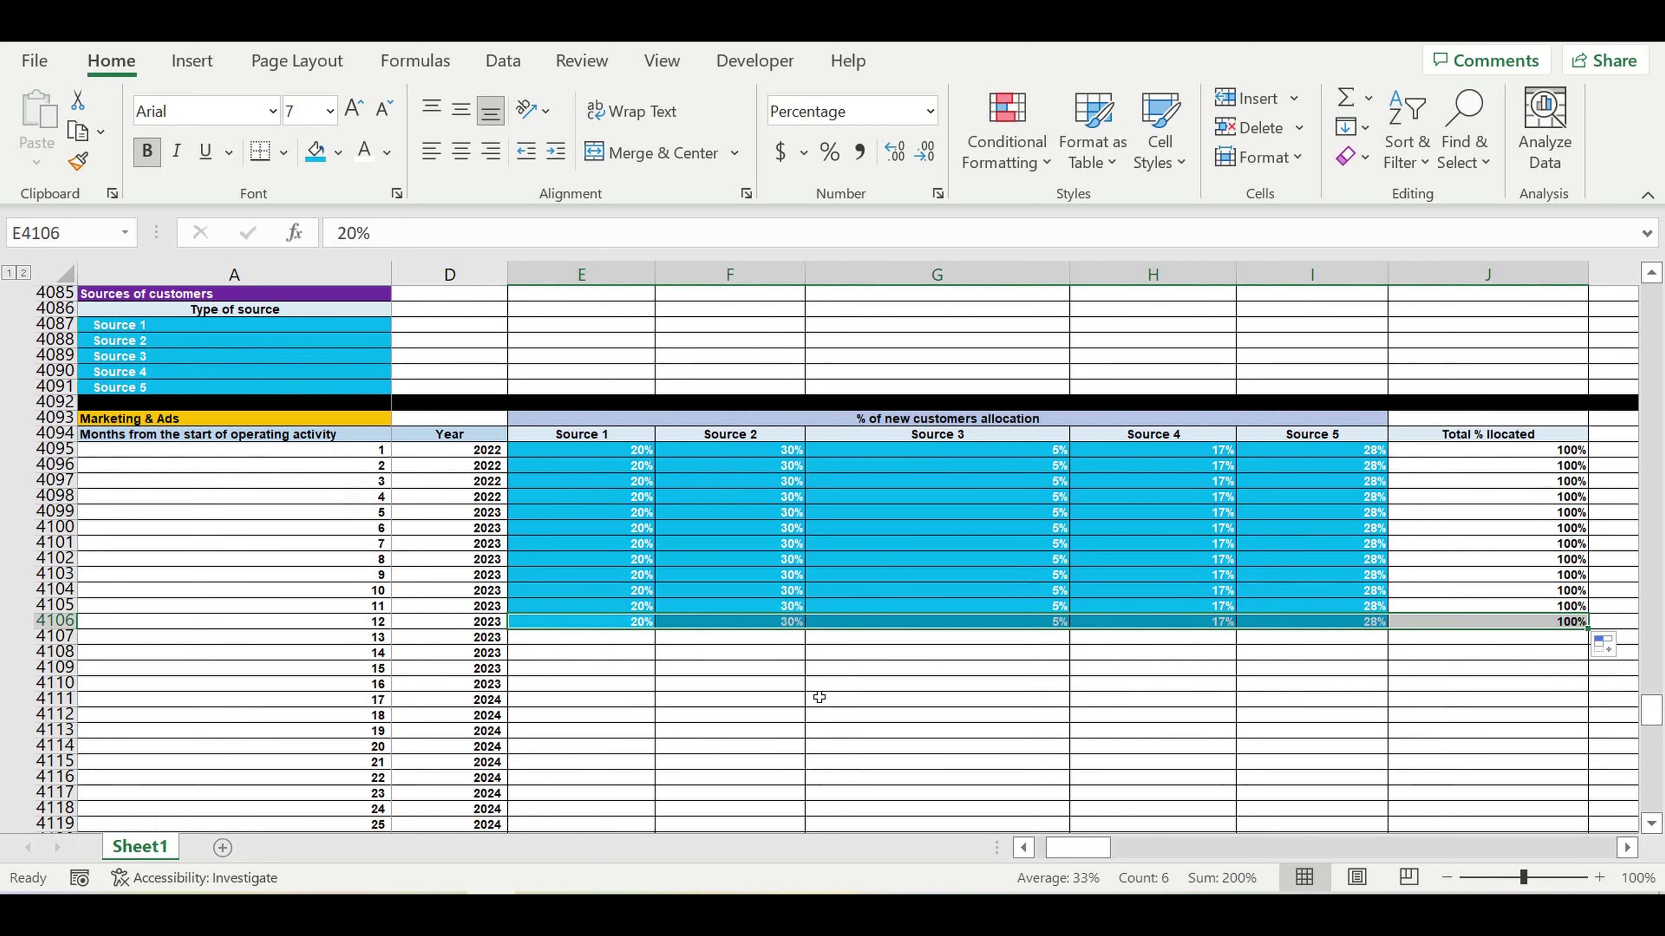
pyautogui.moveTo(328, 455); pyautogui.dragTo(377, 669)
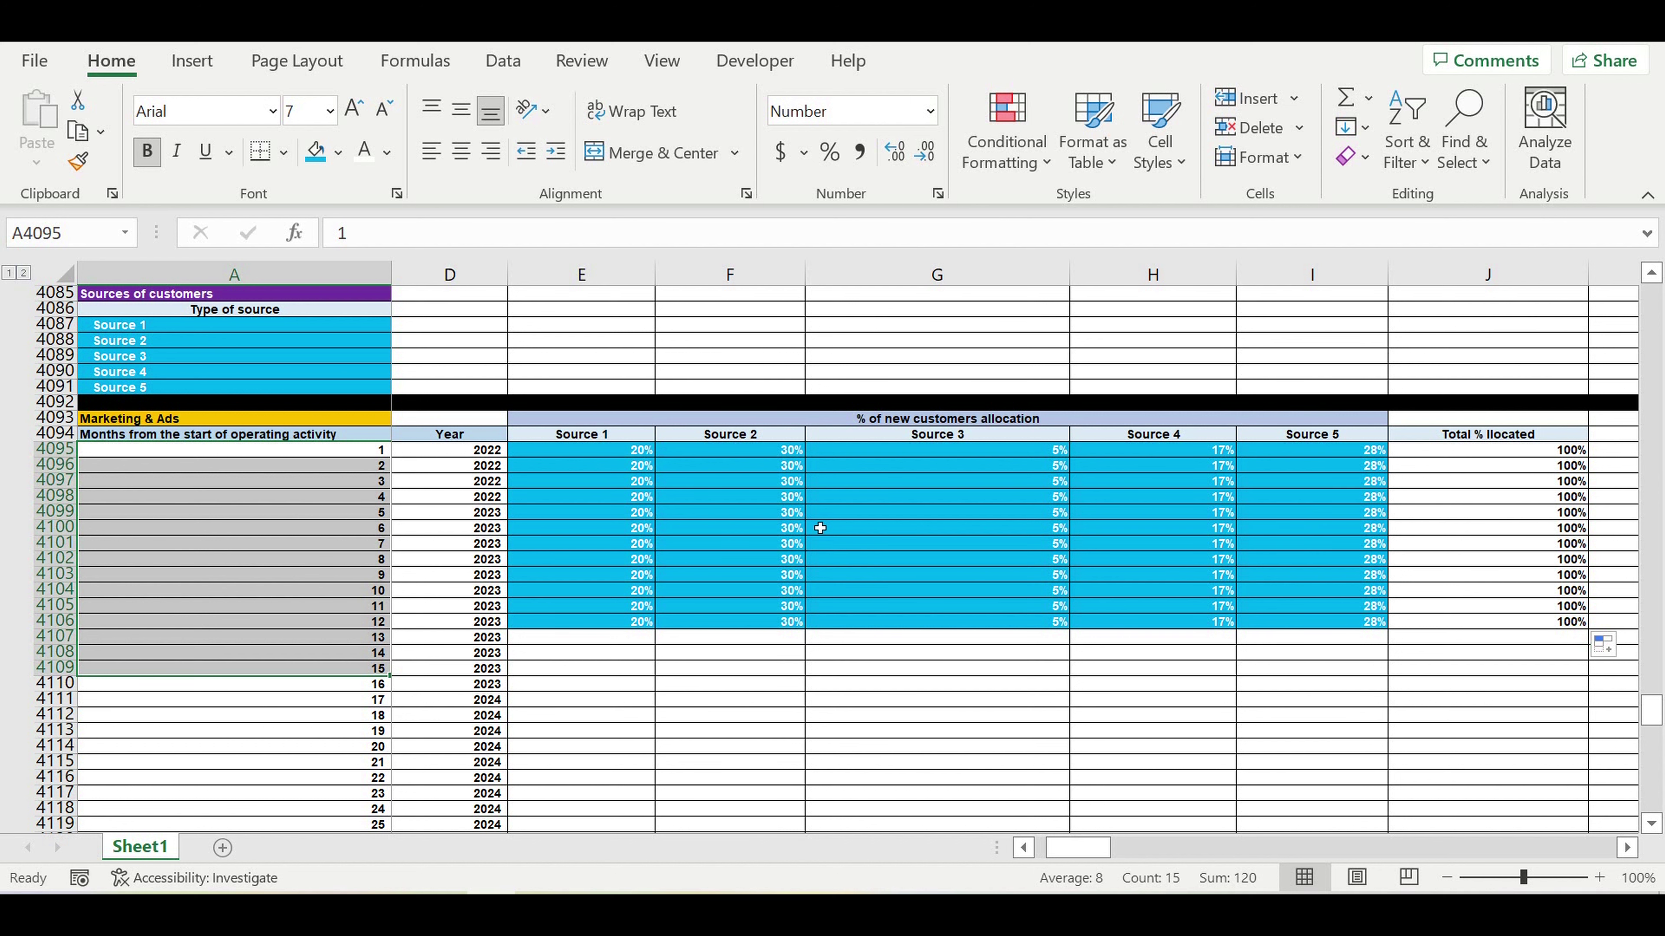
pyautogui.moveTo(1085, 856); pyautogui.dragTo(1077, 855)
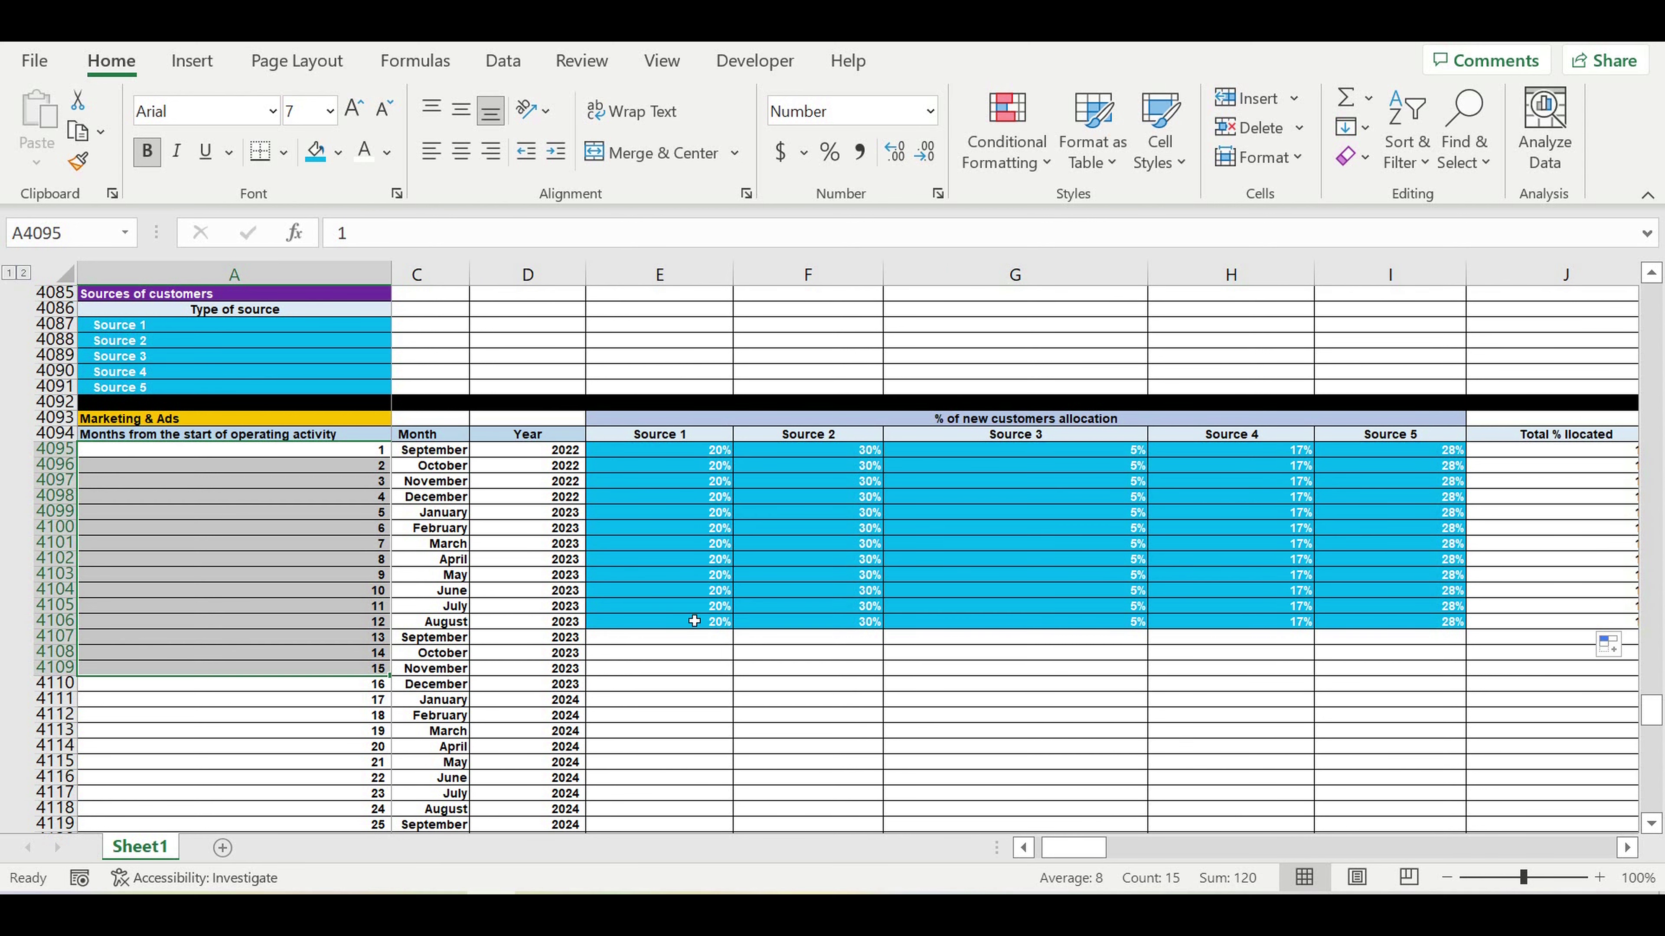
pyautogui.moveTo(694, 621); pyautogui.dragTo(1338, 639)
pyautogui.click(1311, 450)
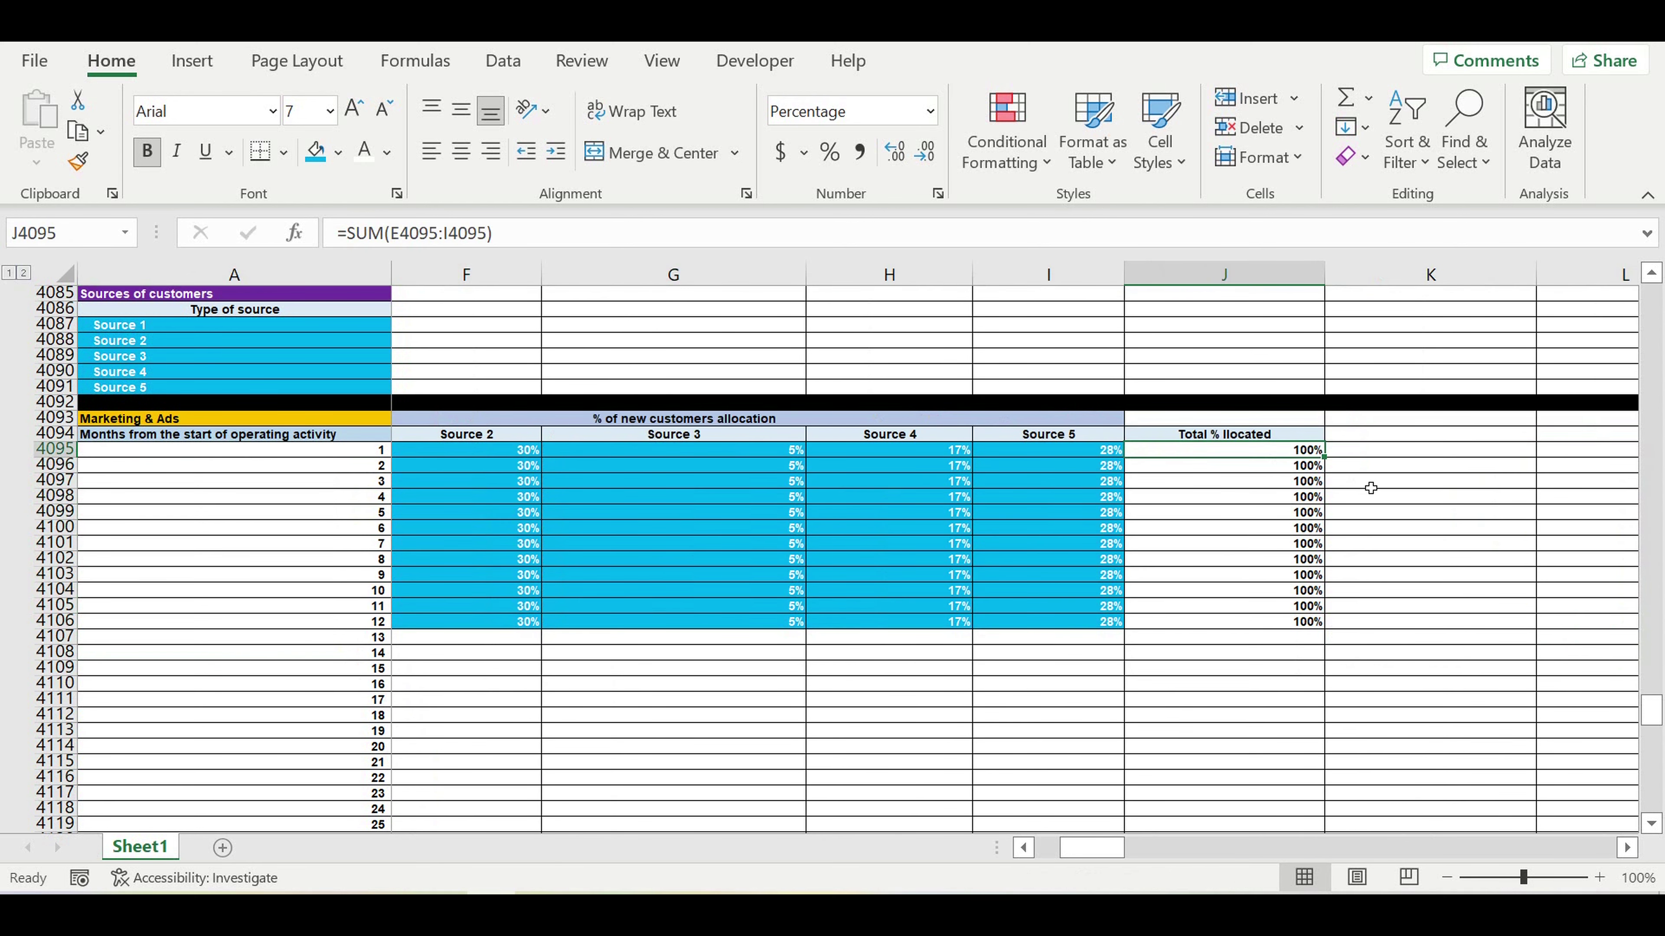
pyautogui.click(1006, 172)
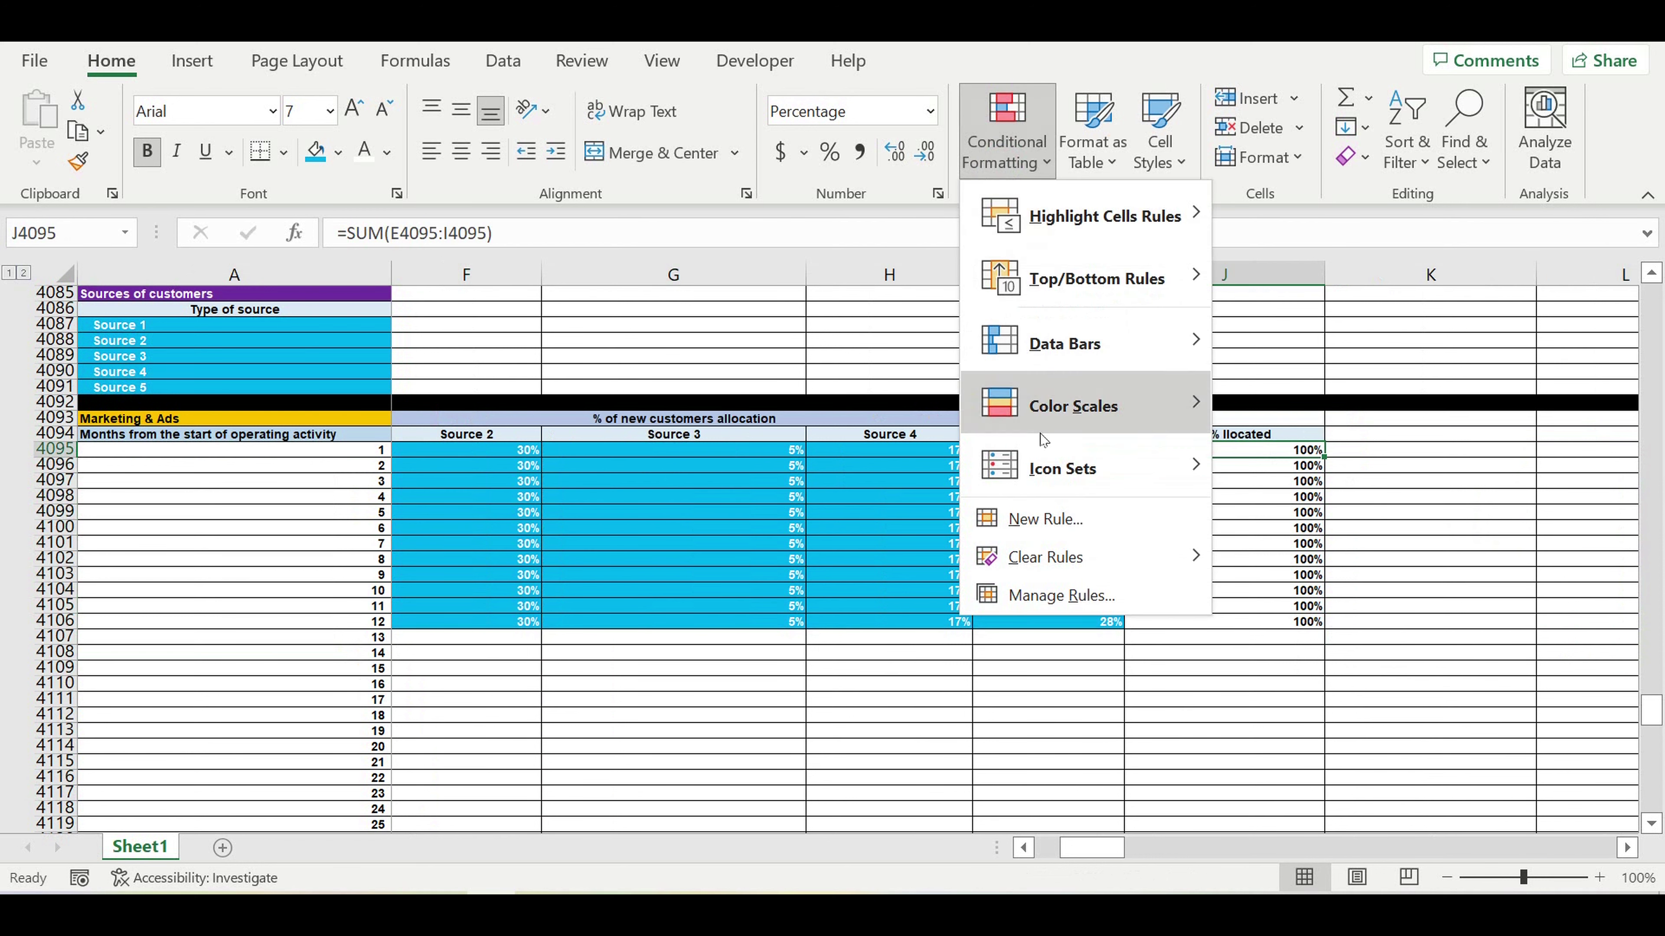
pyautogui.click(1046, 521)
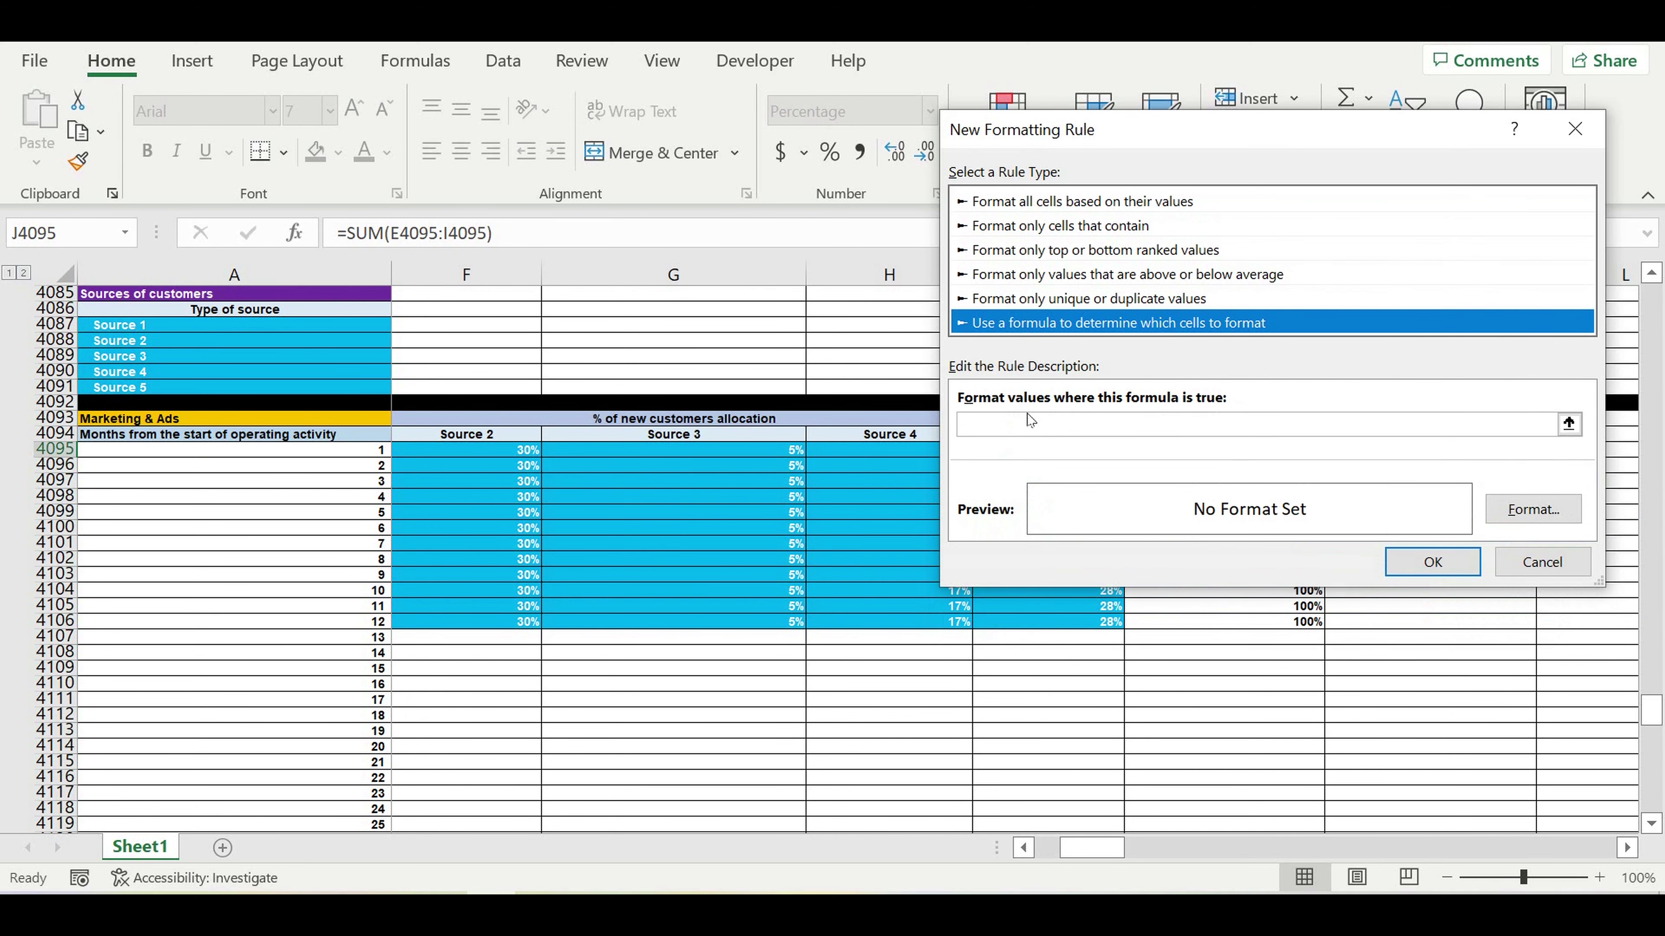
pyautogui.moveTo(1218, 141); pyautogui.dragTo(697, 53)
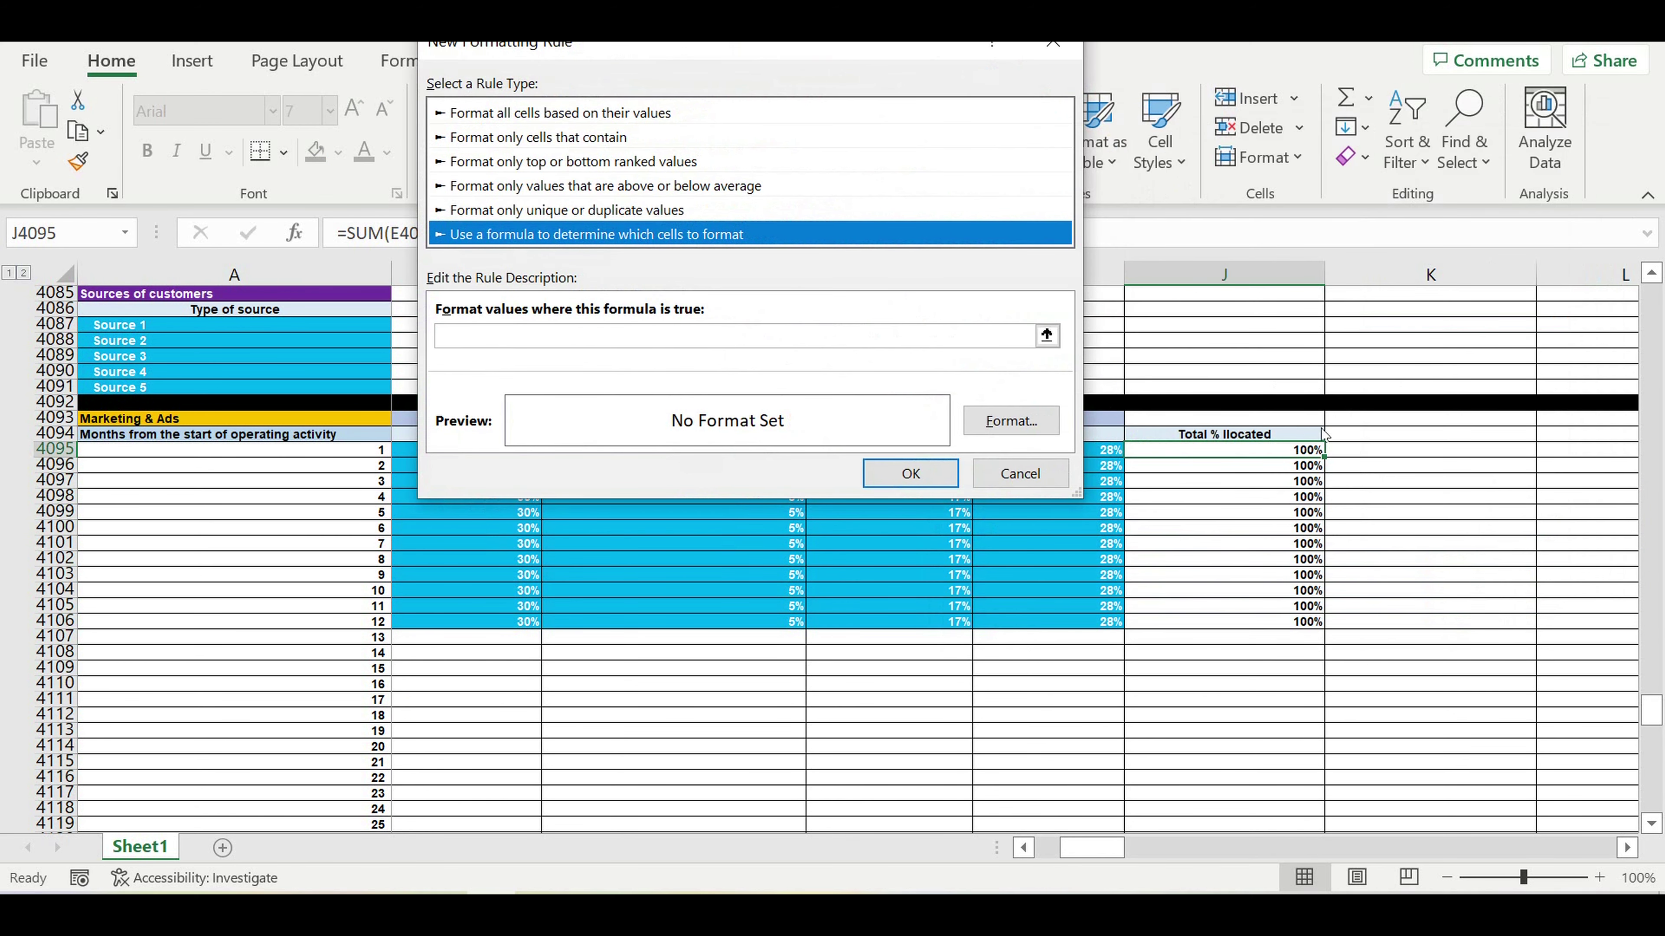
pyautogui.press('Escape')
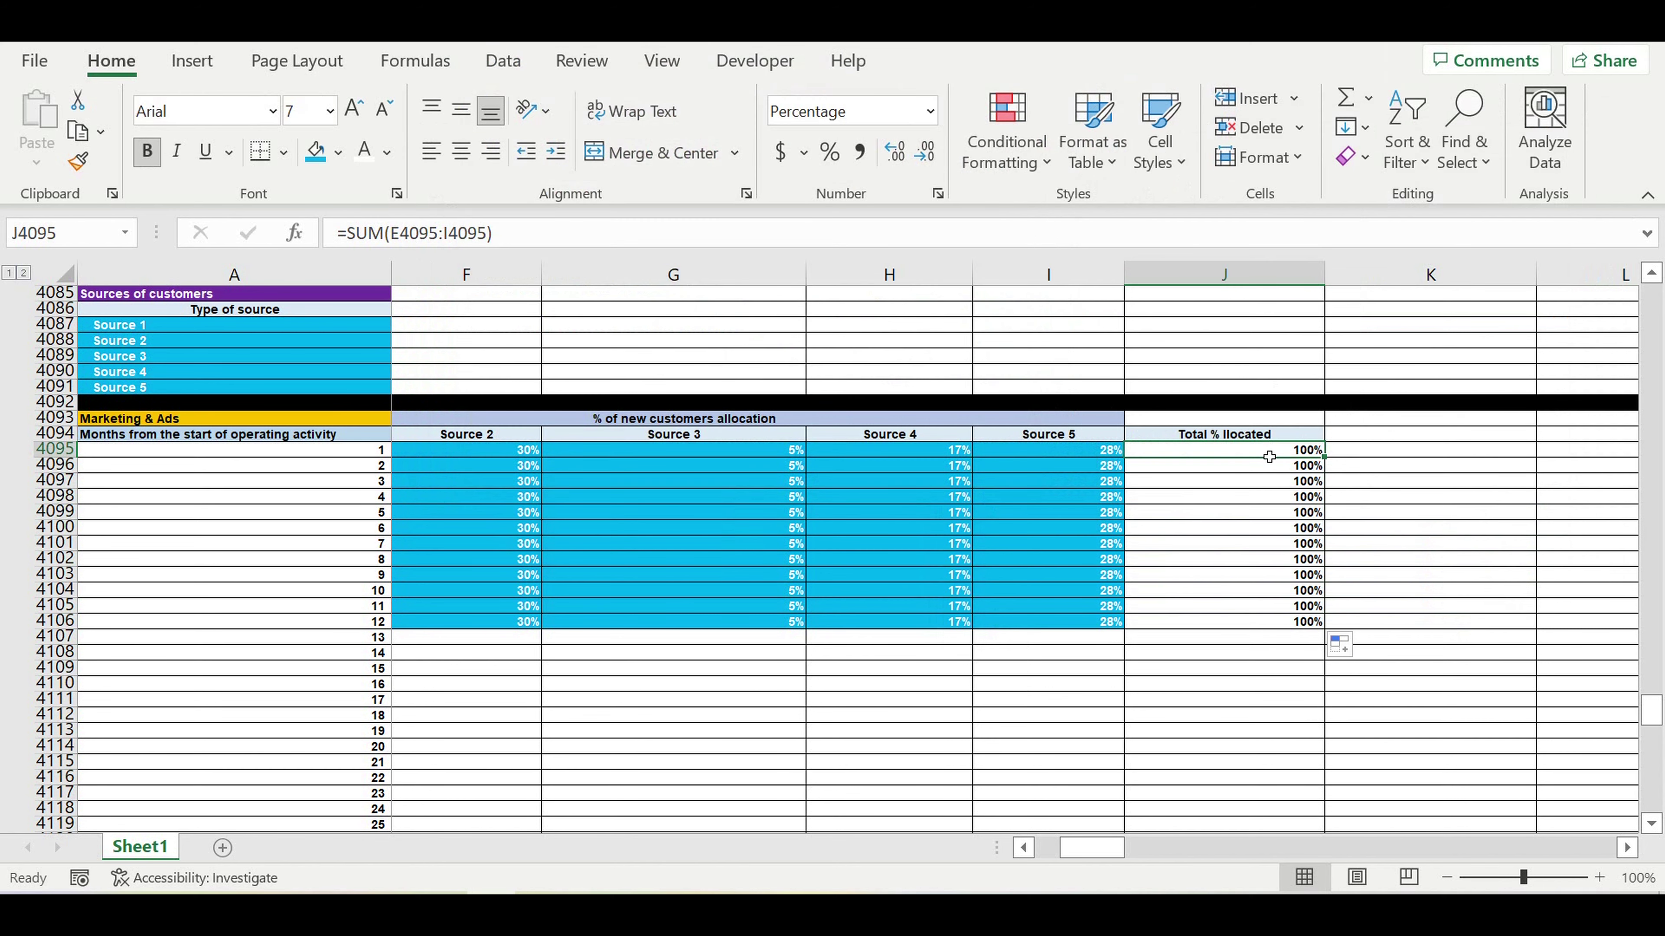
# Step: Give the month 1 Total % allocated cell J4095 a red fill as its default background
pyautogui.click(365, 150)
pyautogui.click(340, 153)
pyautogui.click(335, 394)
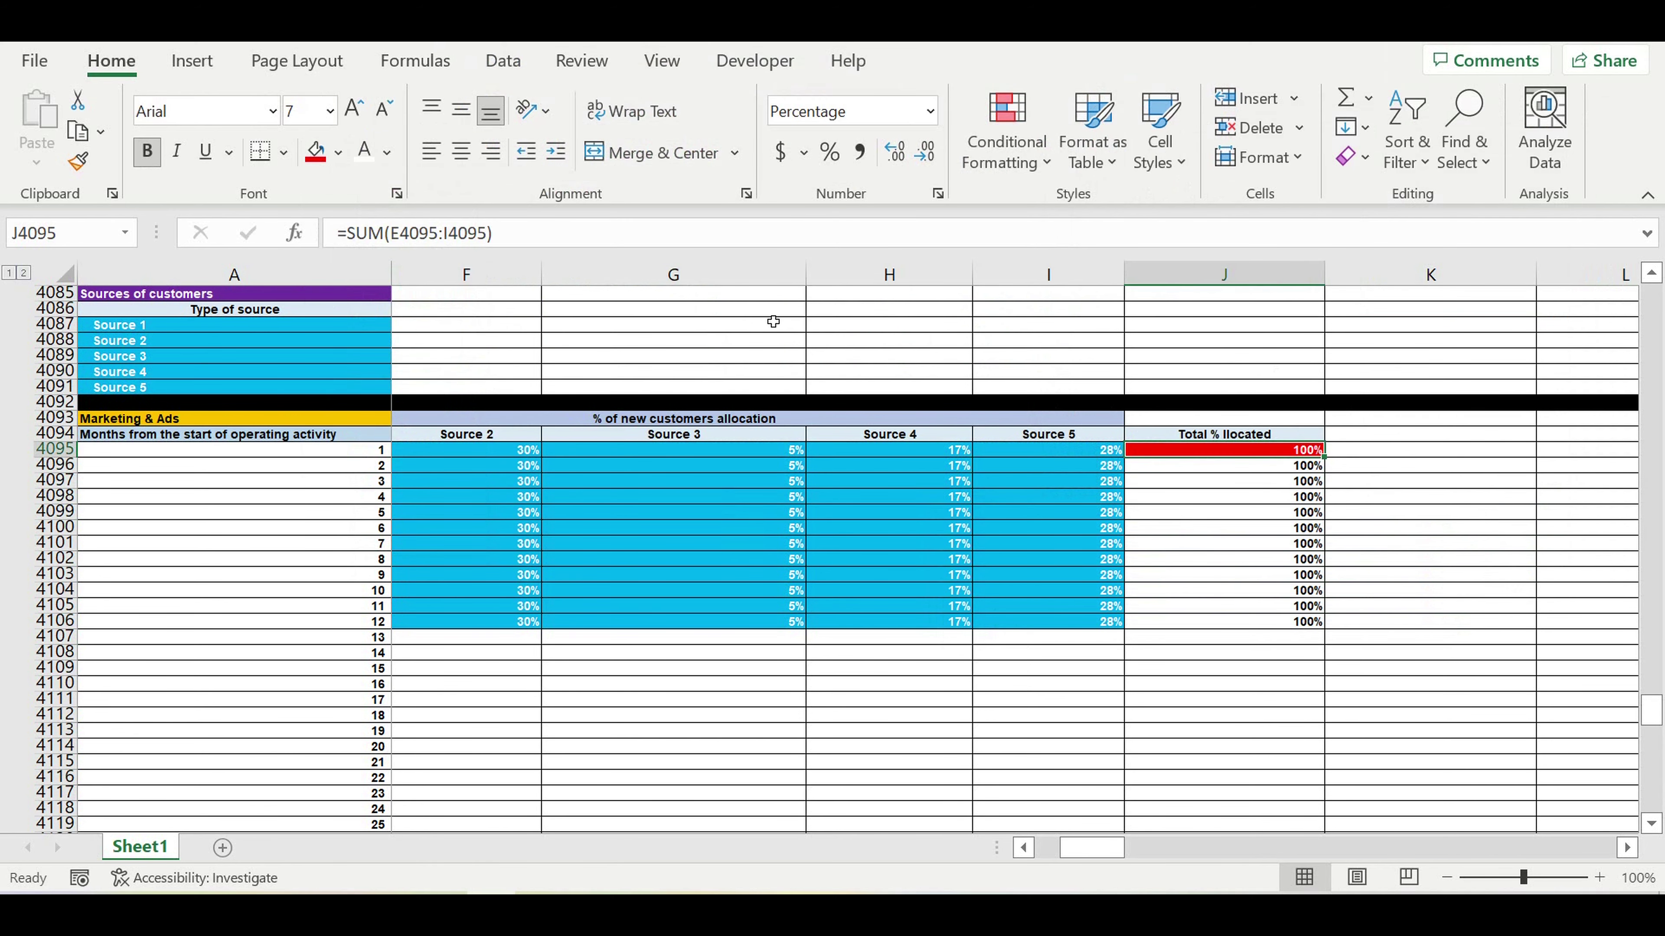
# Step: Create a formula-based conditional formatting rule for J4095 using the relative-reference formula =J4095=1
pyautogui.click(1006, 131)
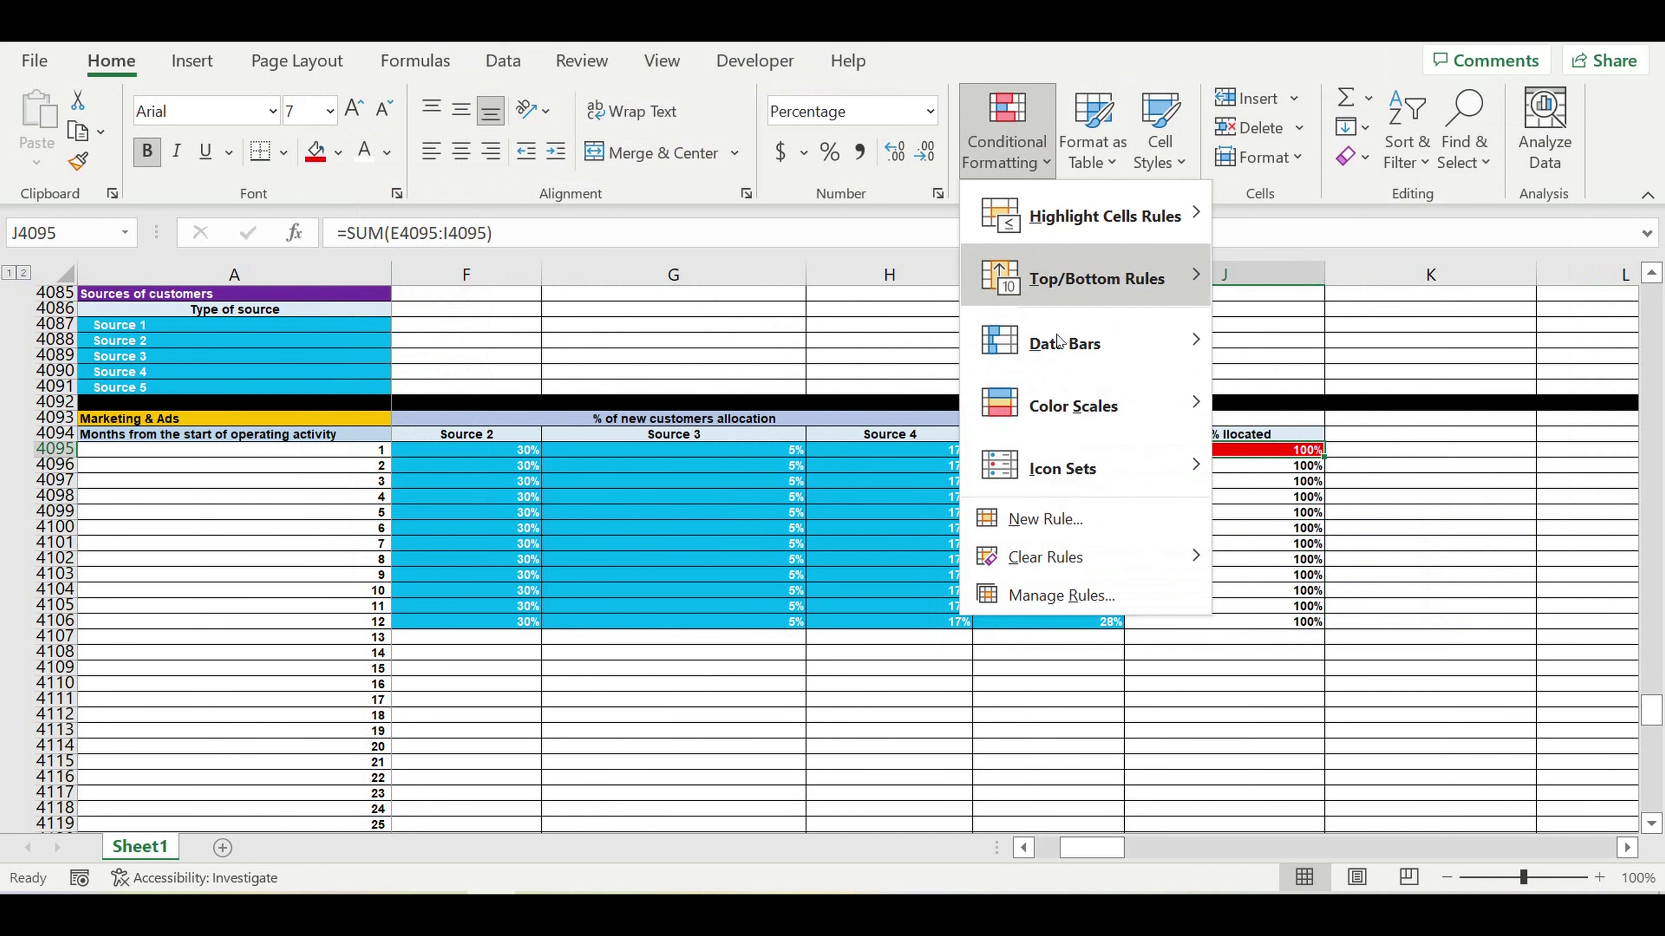
pyautogui.click(1039, 516)
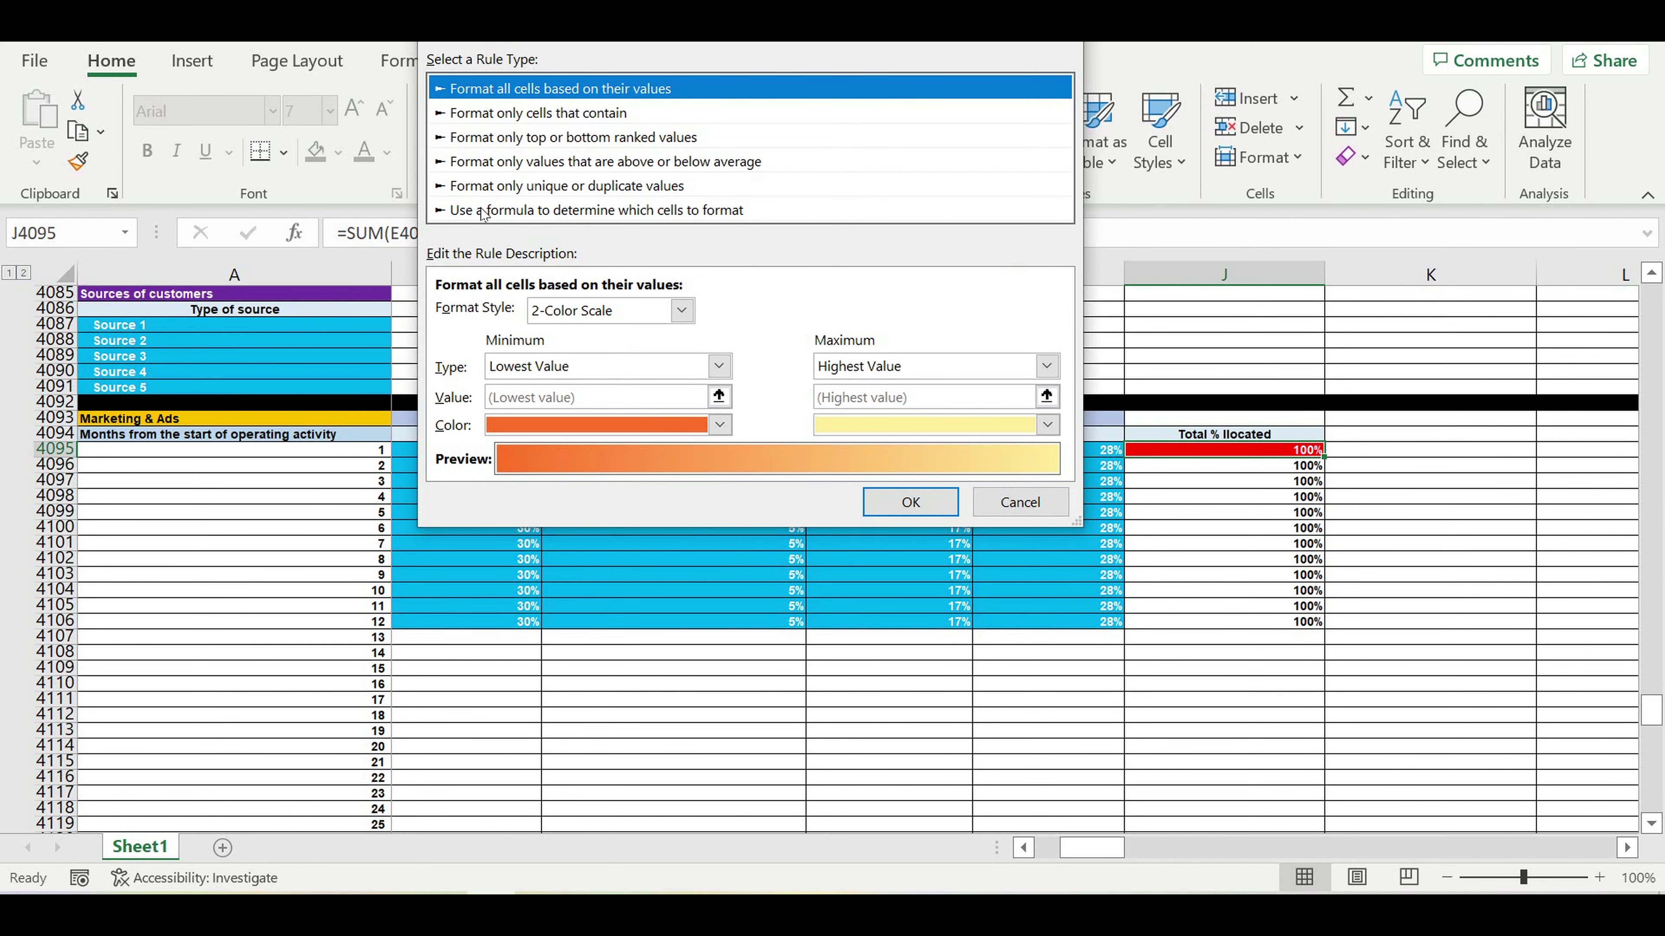
pyautogui.click(483, 211)
pyautogui.click(570, 319)
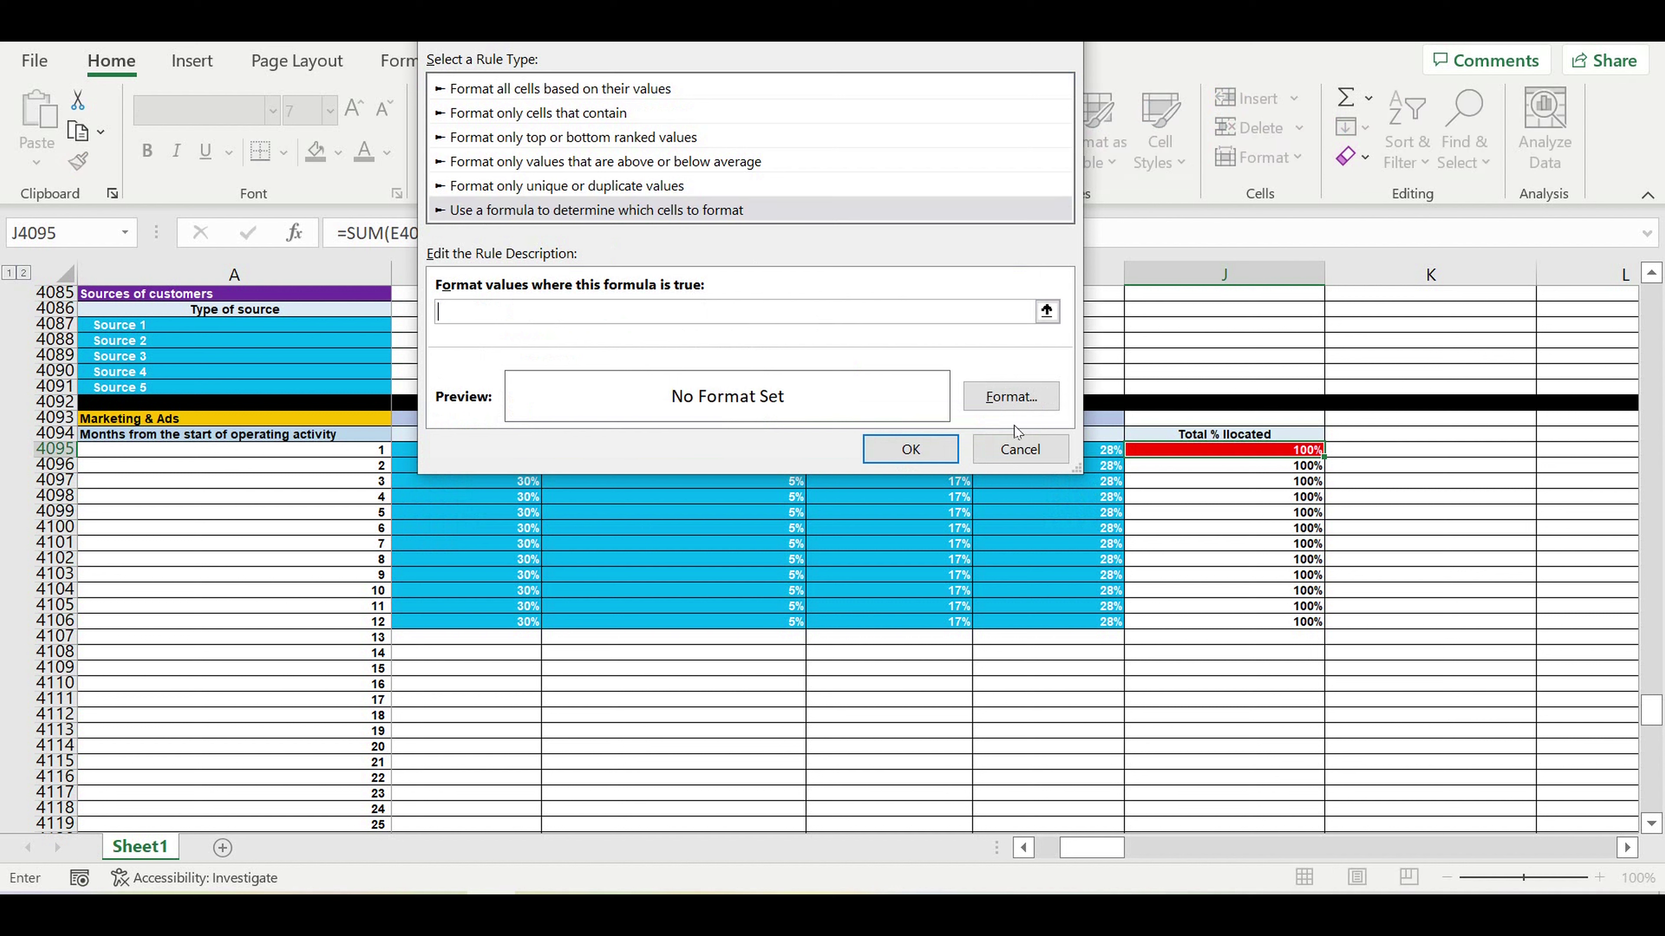
pyautogui.click(1290, 454)
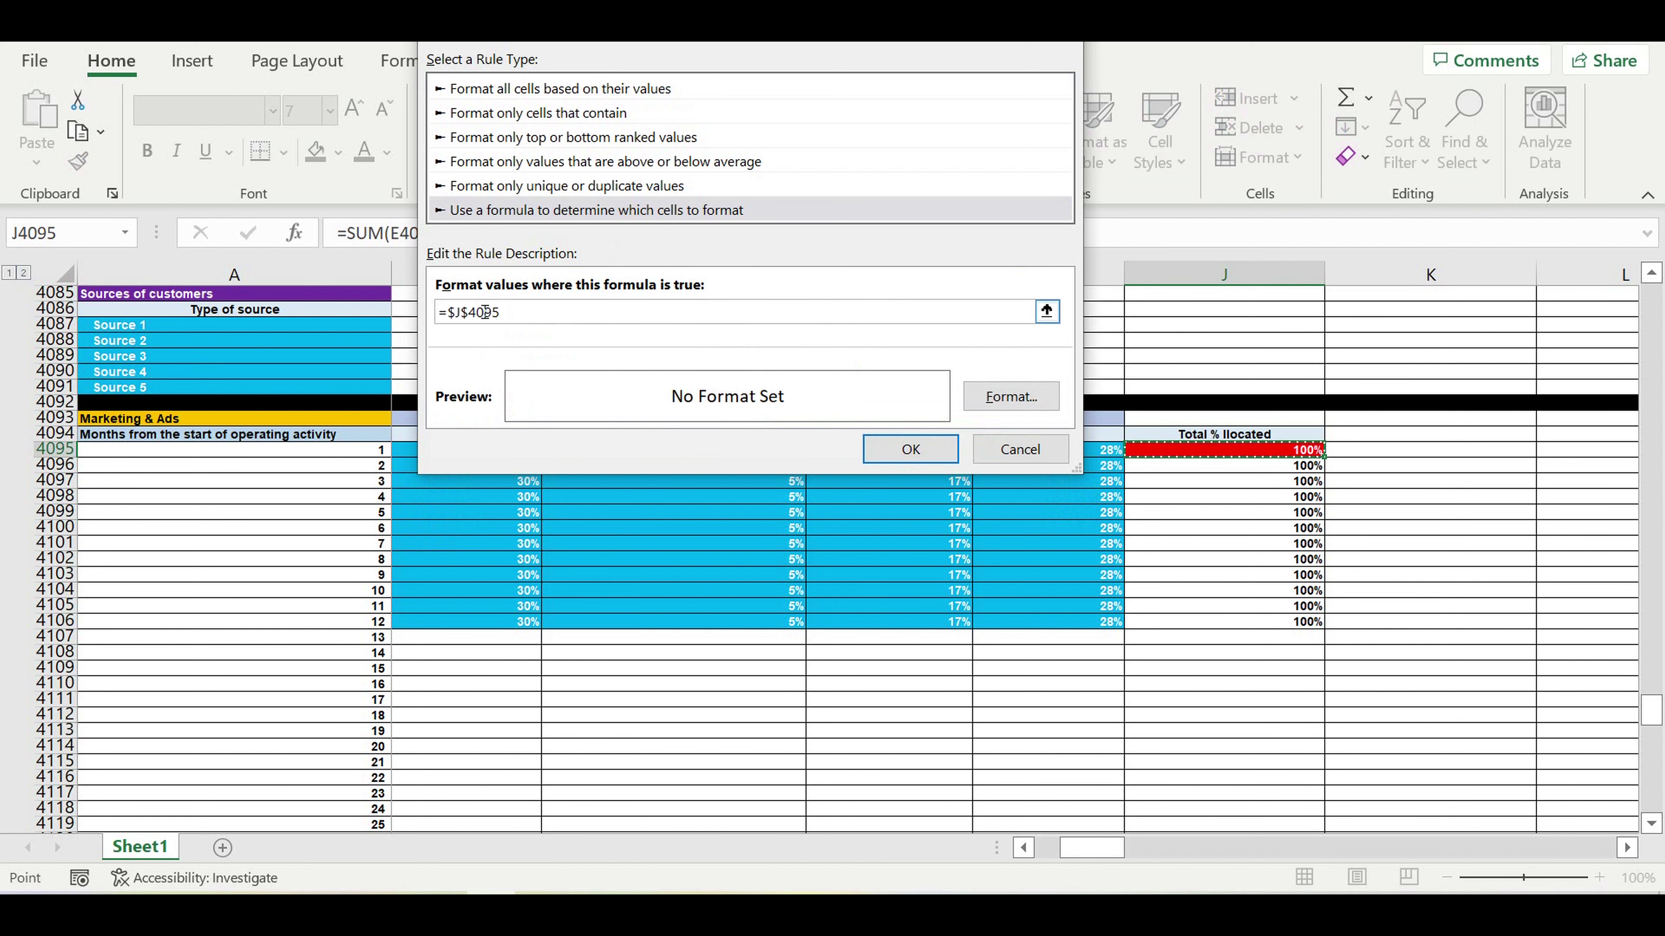
pyautogui.click(457, 313)
pyautogui.press('BackSpace')
pyautogui.click(460, 313)
pyautogui.press('BackSpace')
pyautogui.click(536, 321)
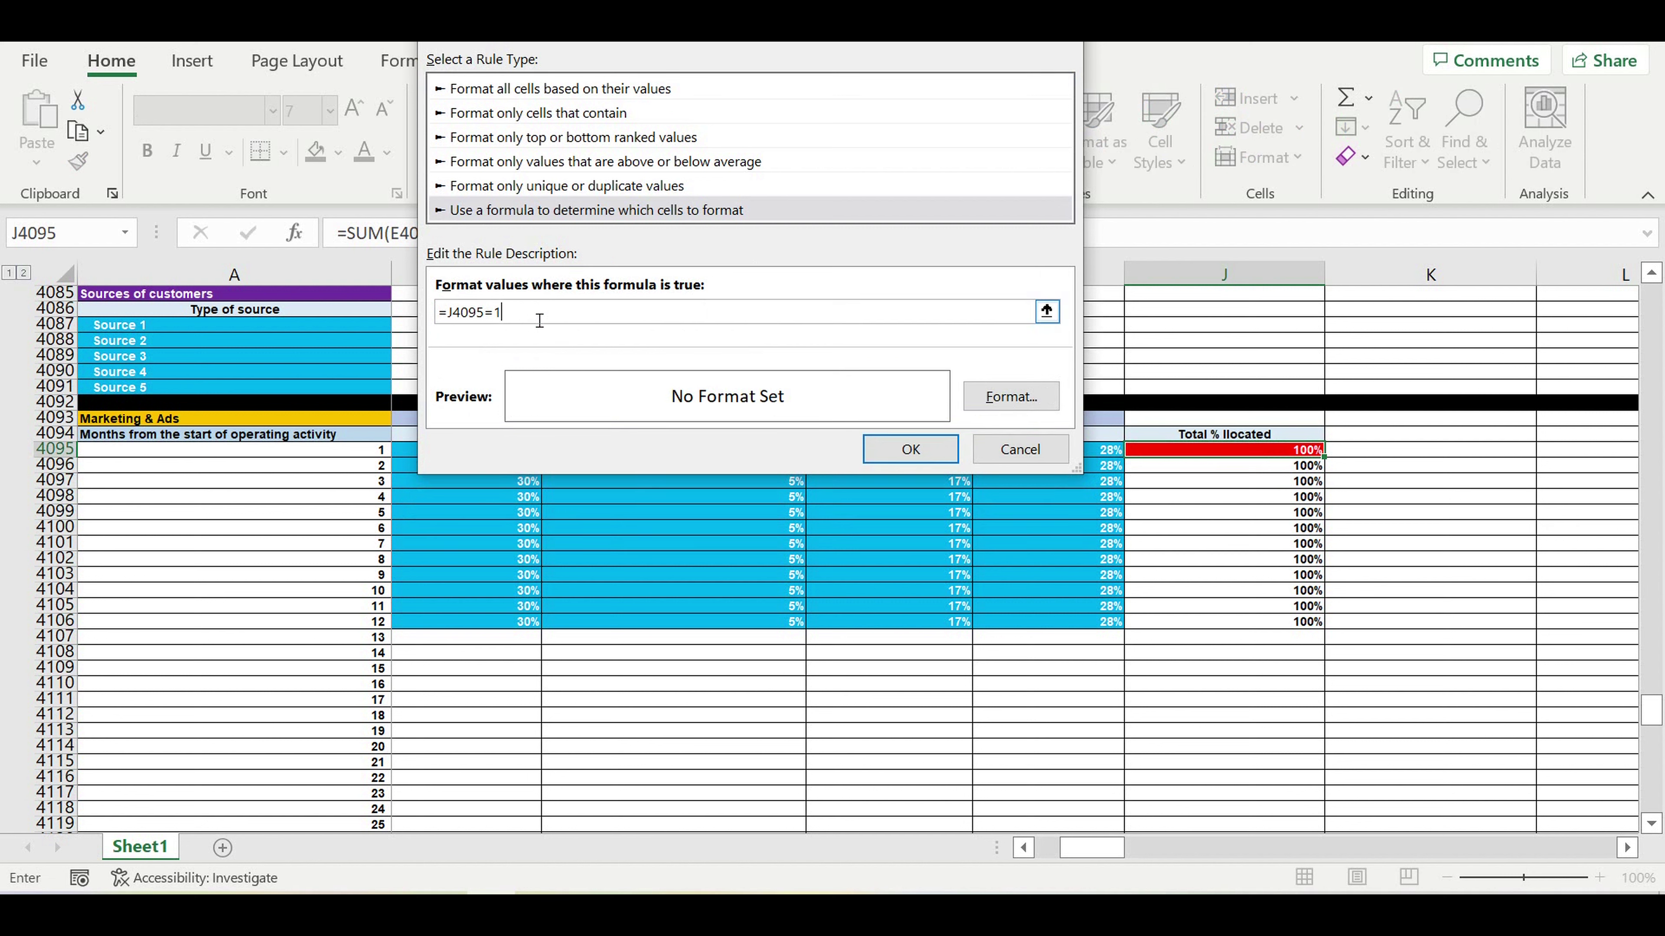
pyautogui.write('=1')
# Step: Choose bright green as the fill colour for cells that meet the rule
pyautogui.click(1010, 396)
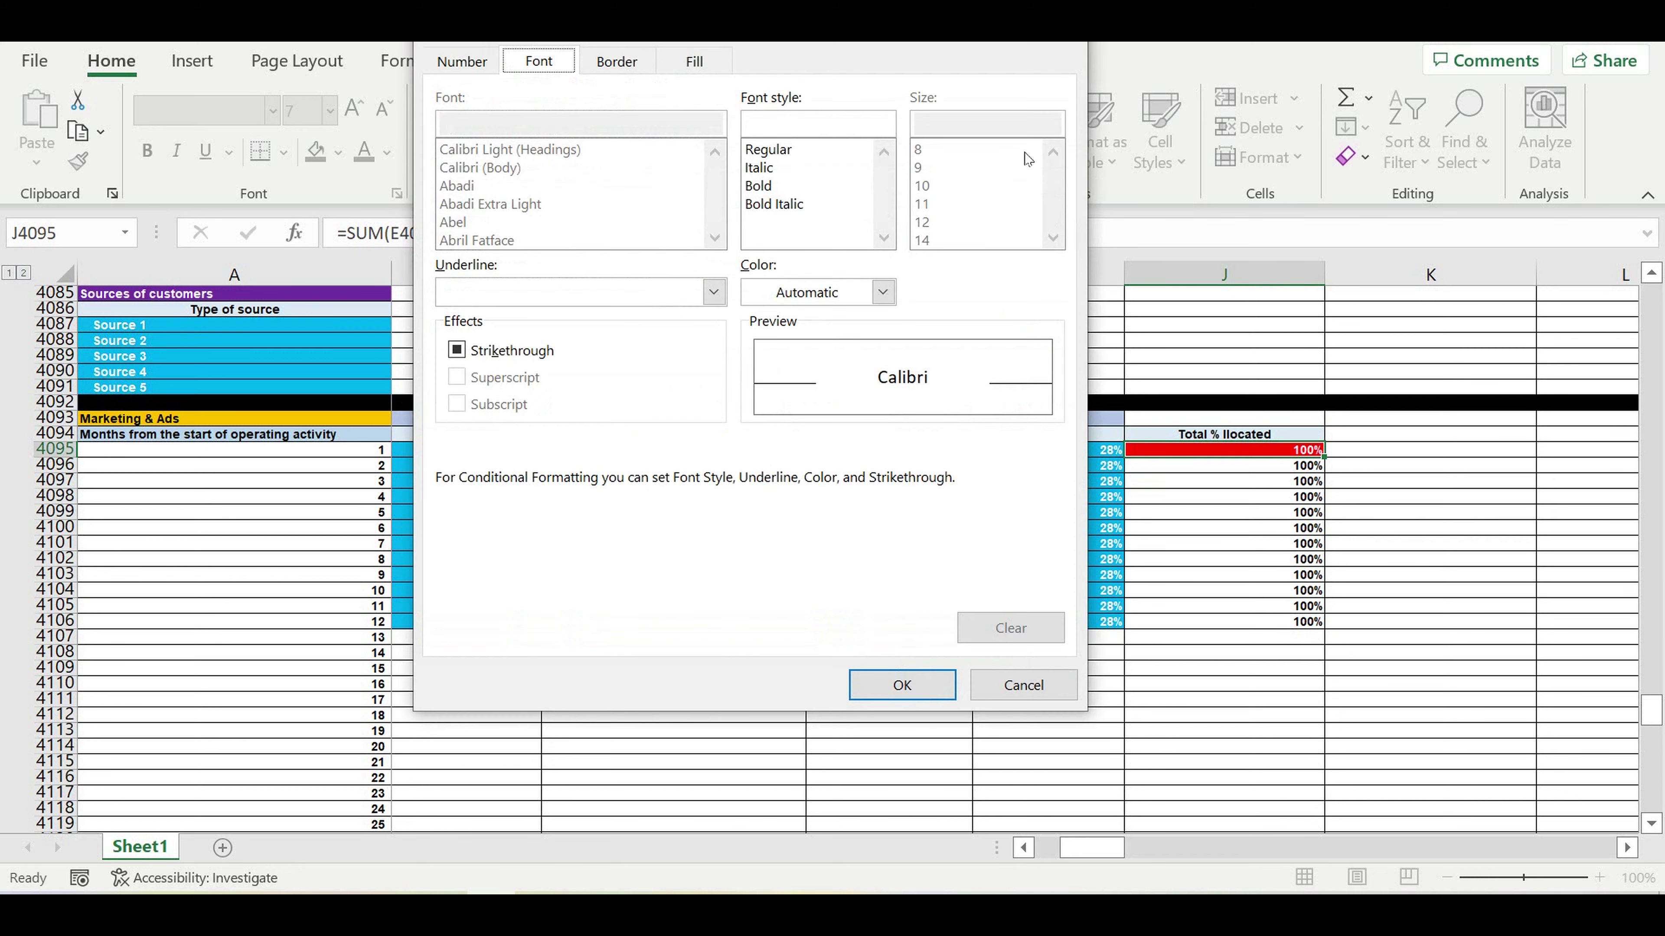
pyautogui.click(684, 63)
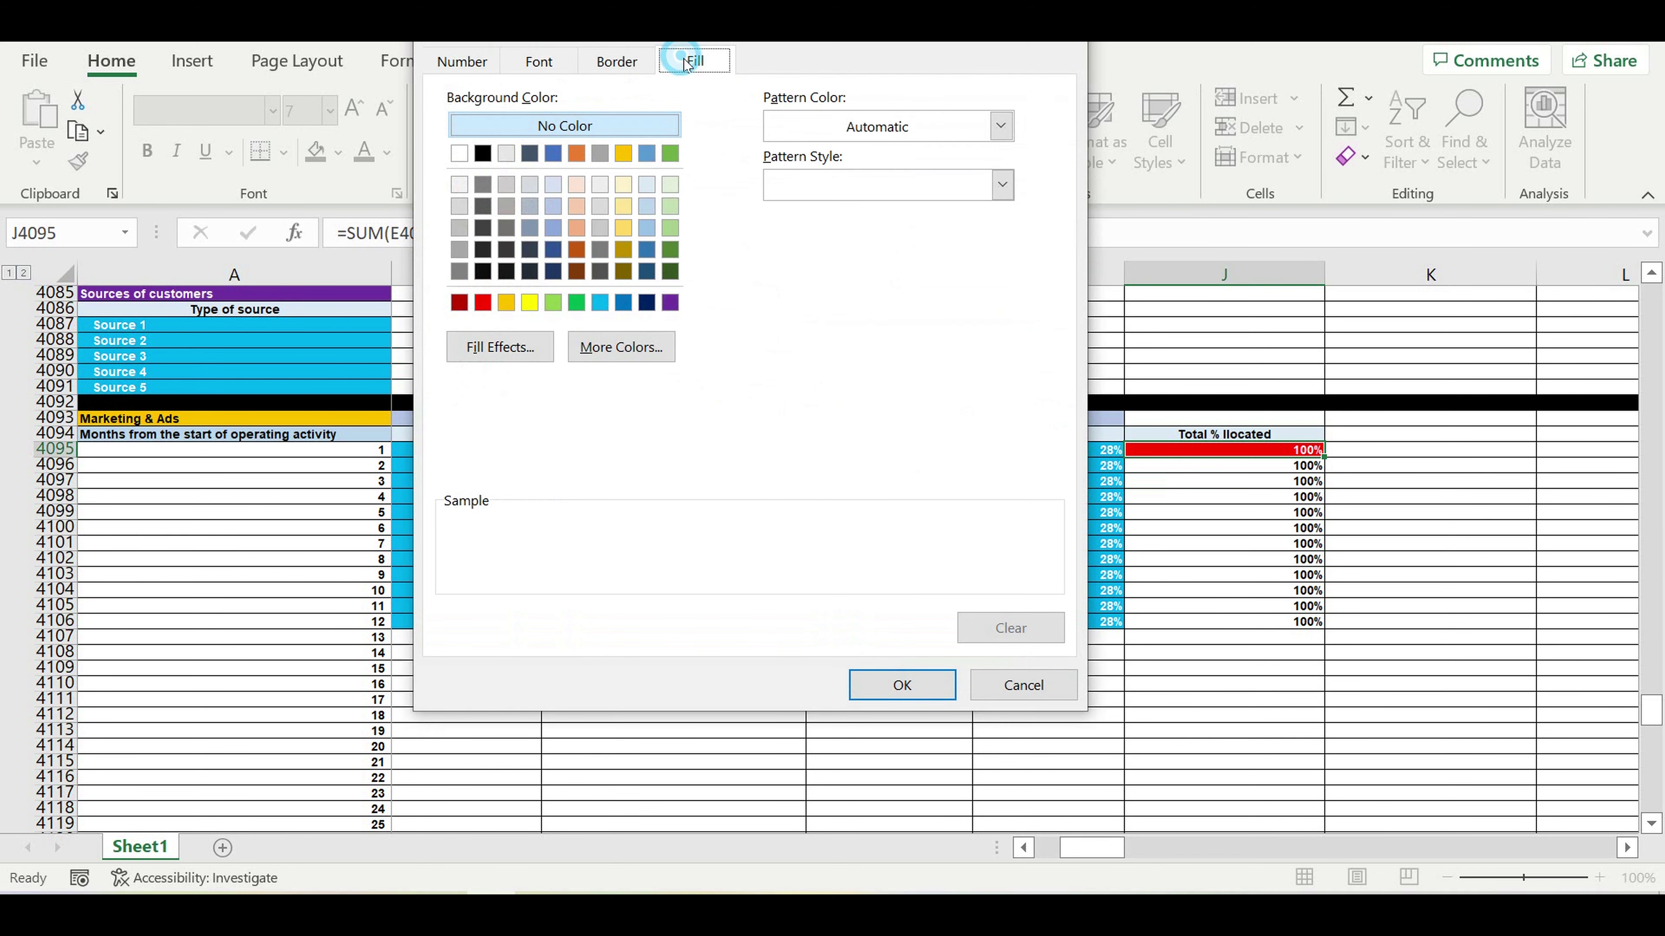
pyautogui.click(613, 348)
pyautogui.click(619, 181)
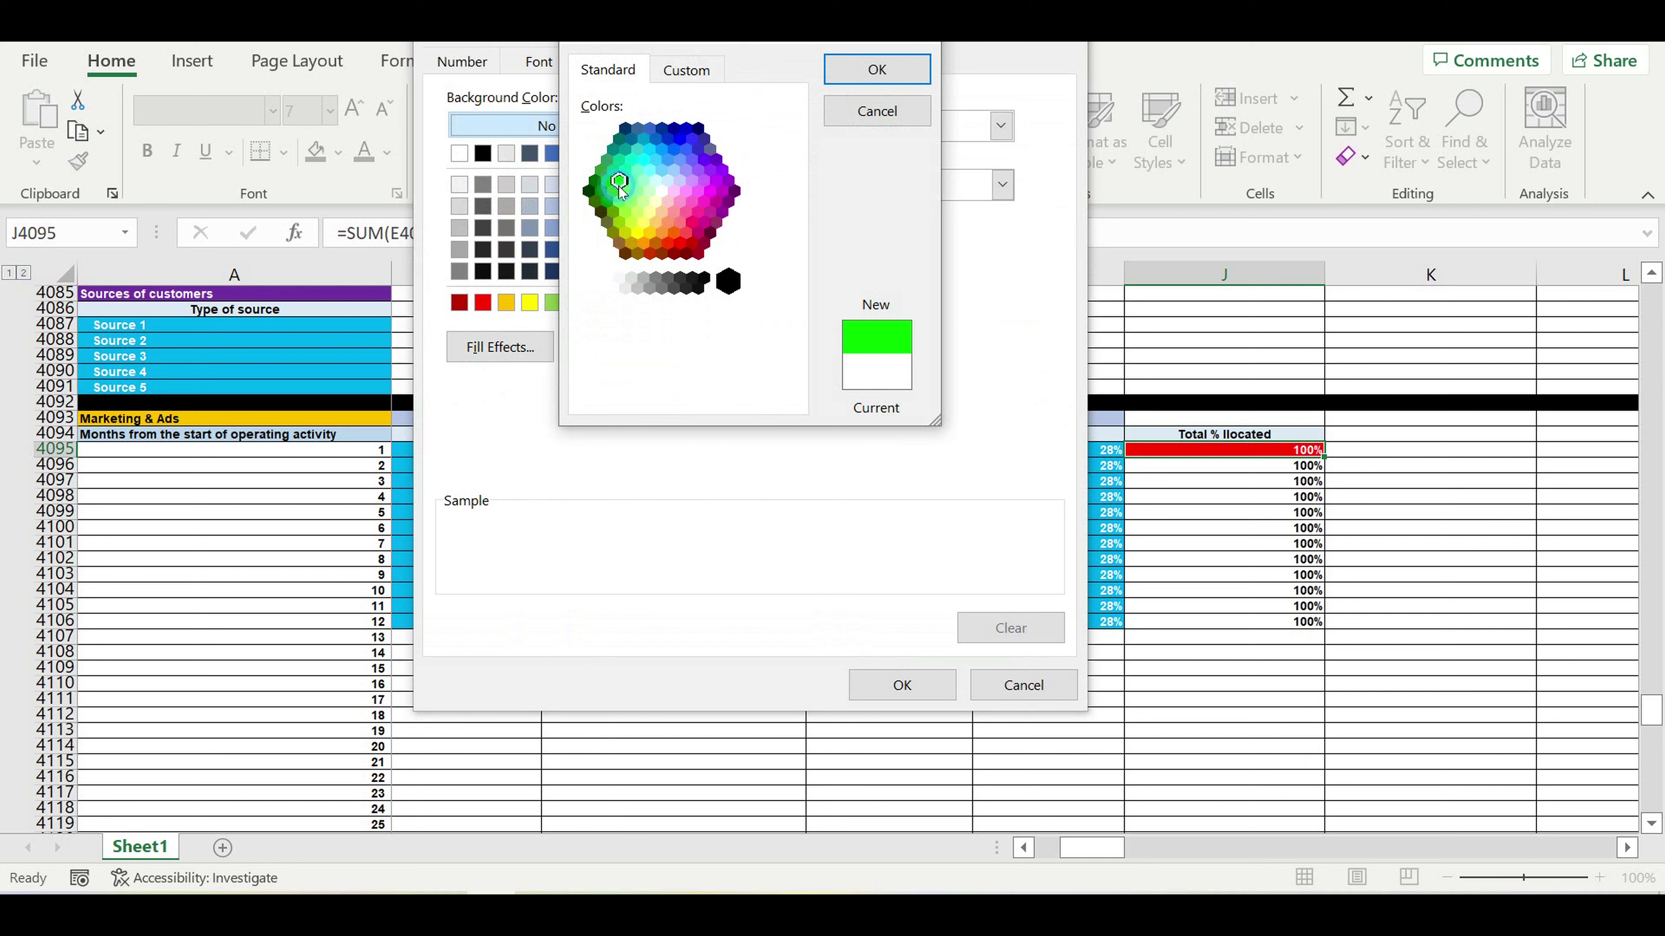
pyautogui.click(876, 69)
# Step: Set the rule's font colour to black and apply the finished rule to J4095
pyautogui.click(538, 61)
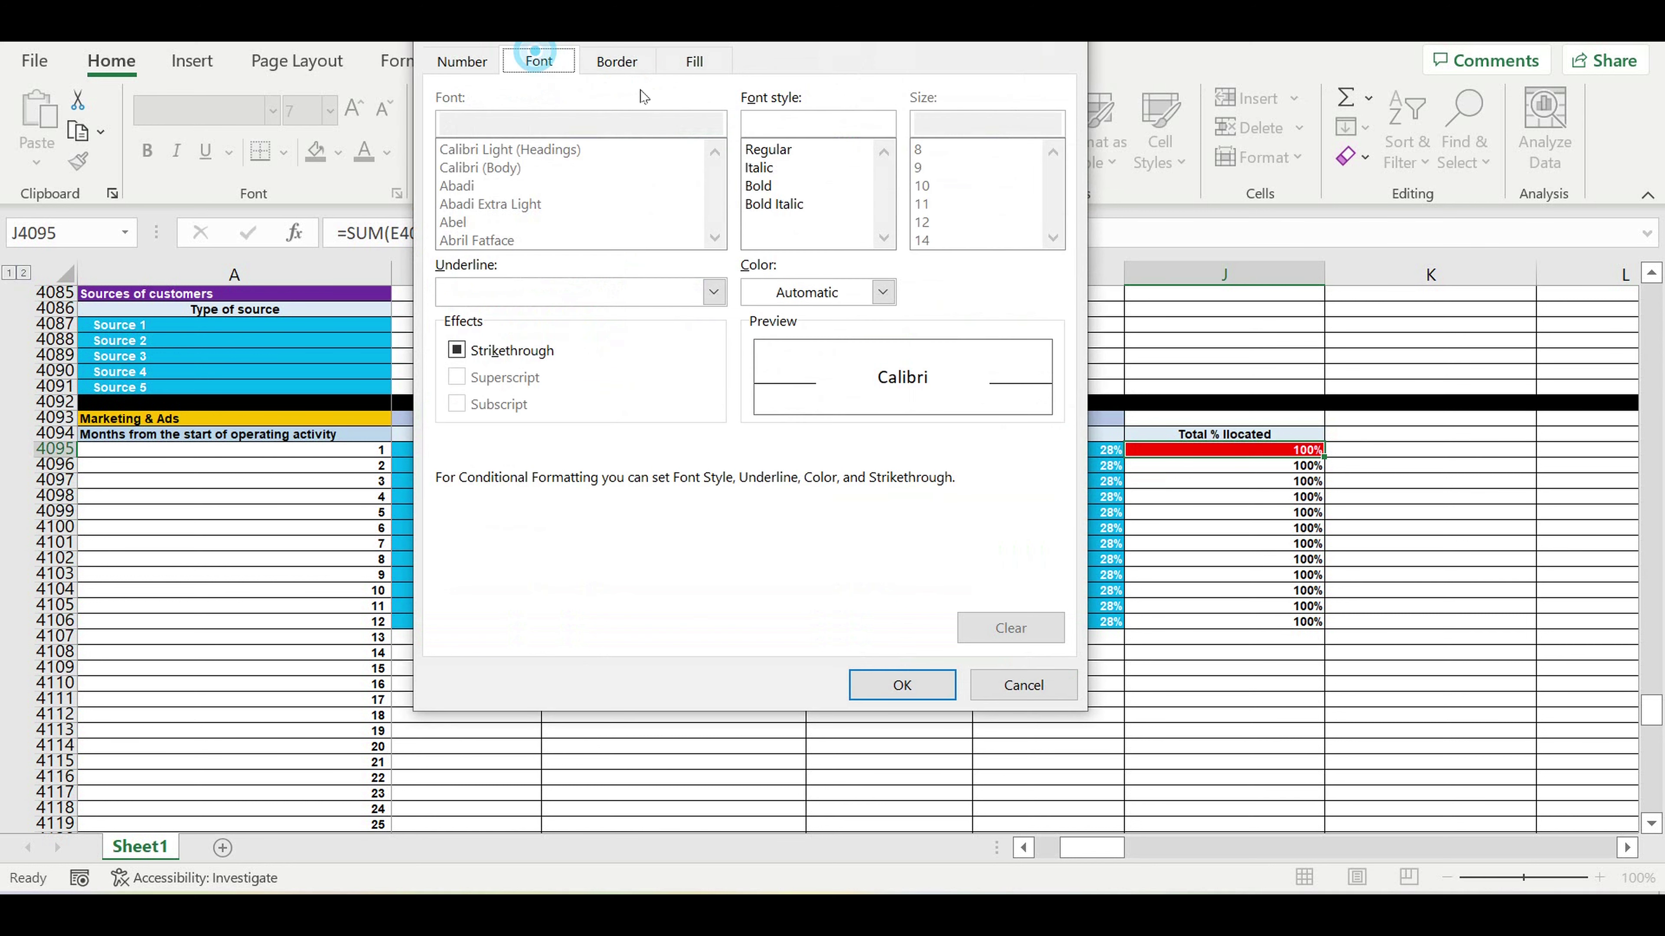
pyautogui.click(884, 292)
pyautogui.click(763, 322)
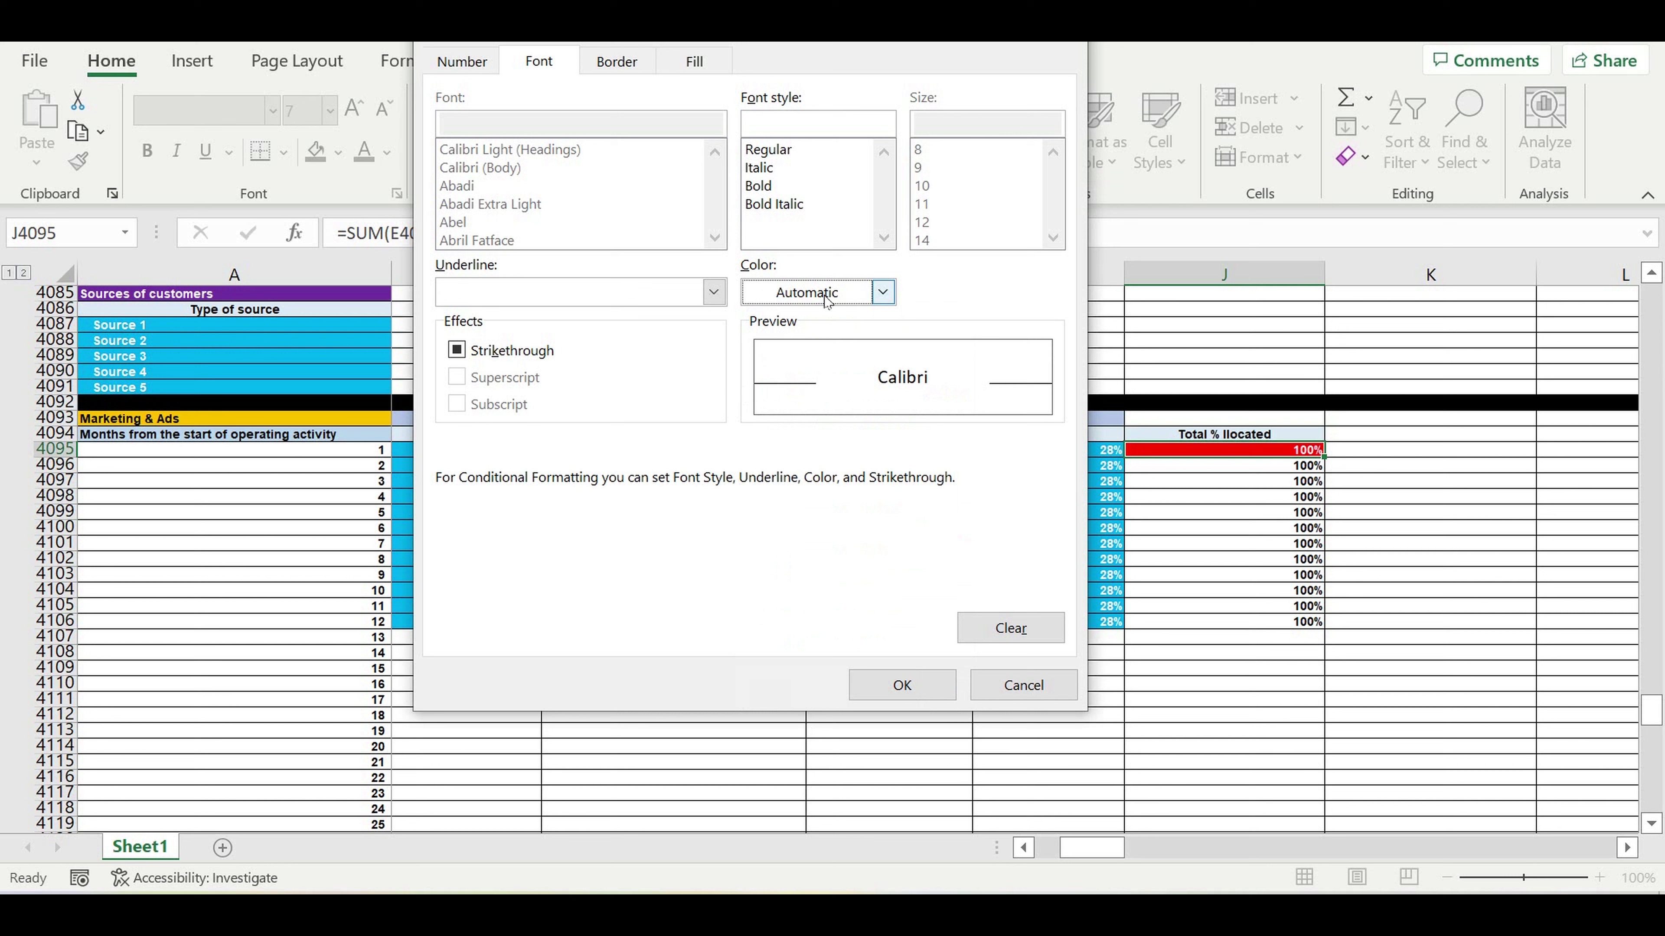
pyautogui.click(884, 292)
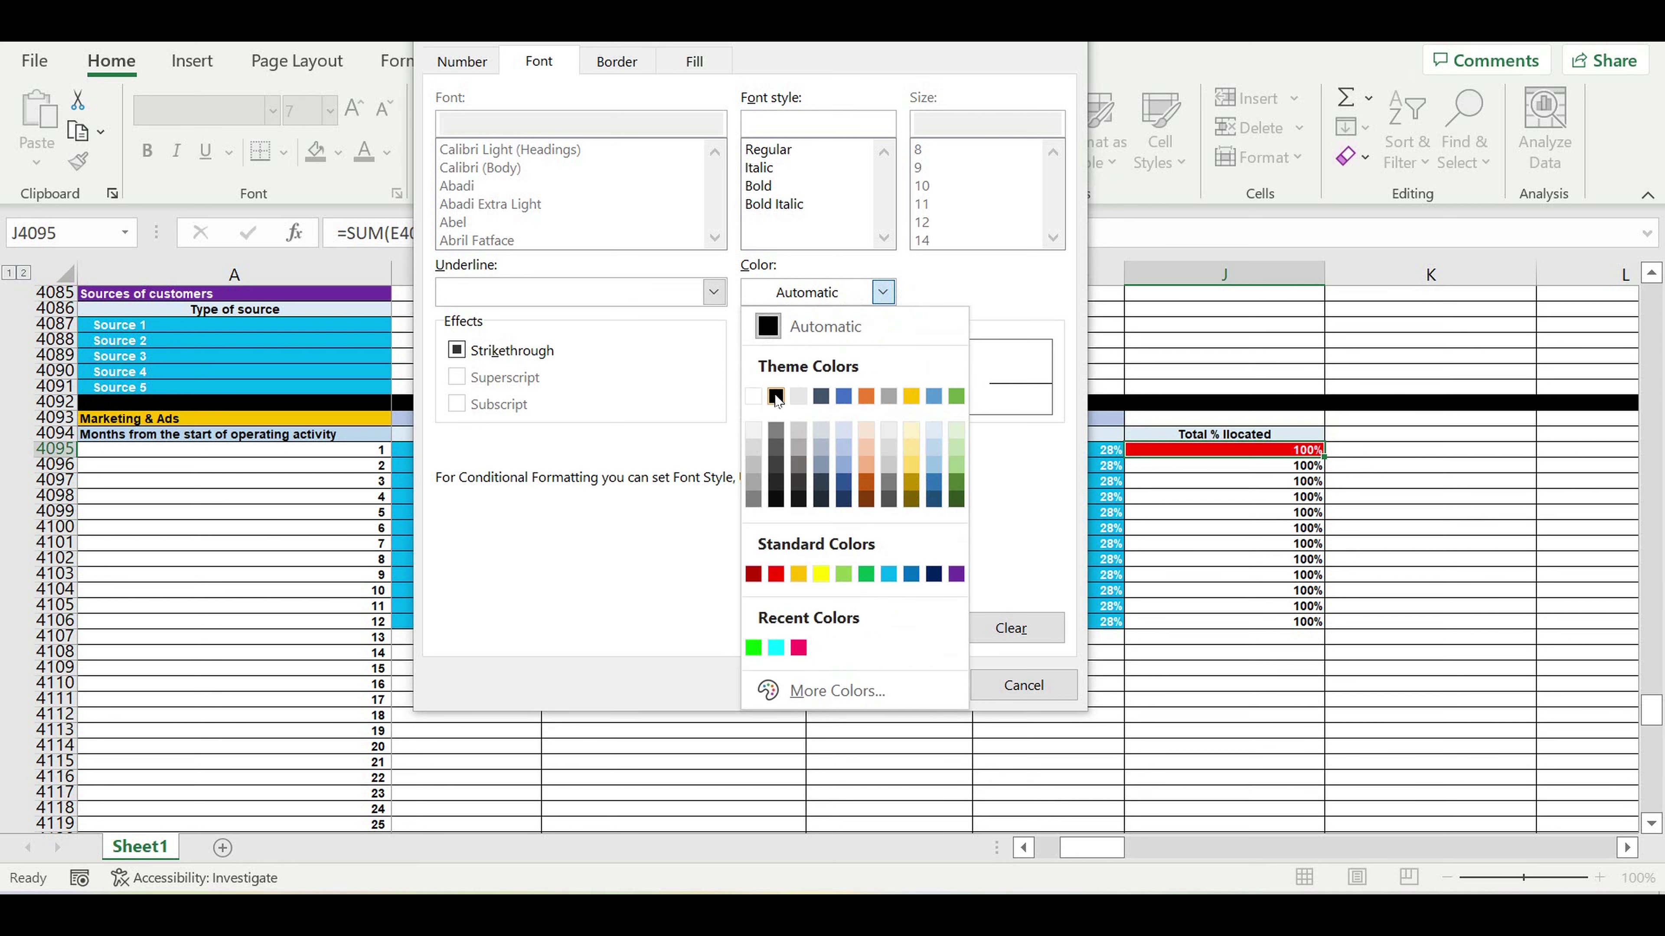
pyautogui.click(775, 397)
pyautogui.click(901, 686)
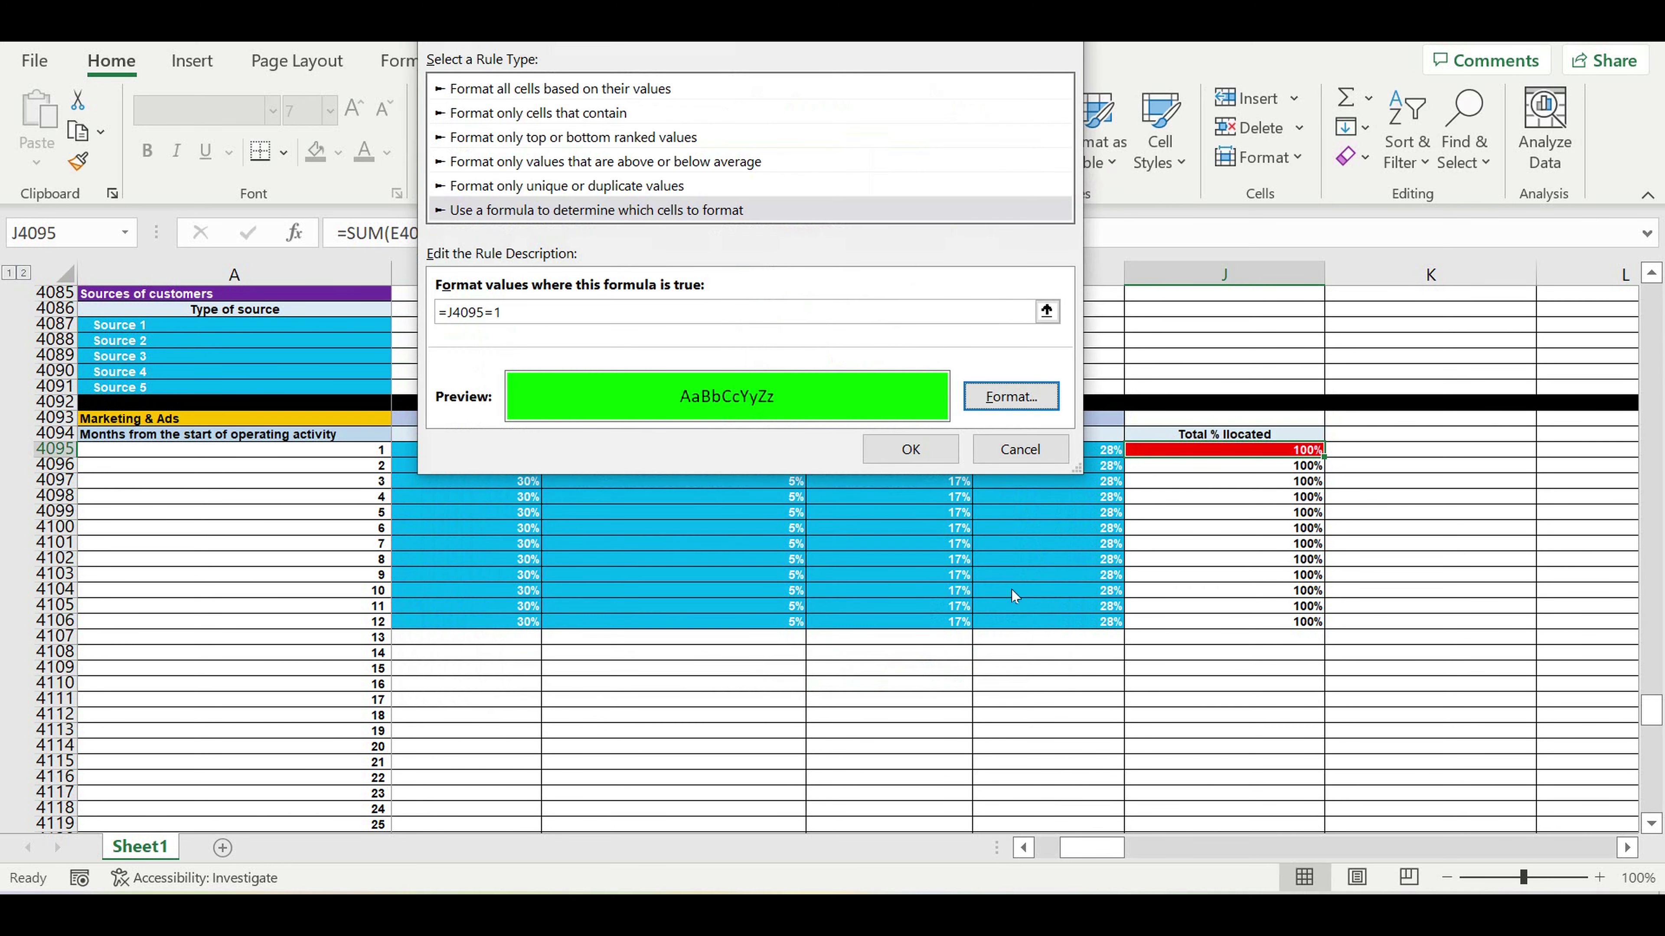
pyautogui.click(899, 453)
# Step: Copy the month 1 total in J4095 with its formatting down through month 12 in J4106
pyautogui.click(1209, 550)
pyautogui.click(1245, 450)
pyautogui.moveTo(1324, 457); pyautogui.dragTo(1334, 630)
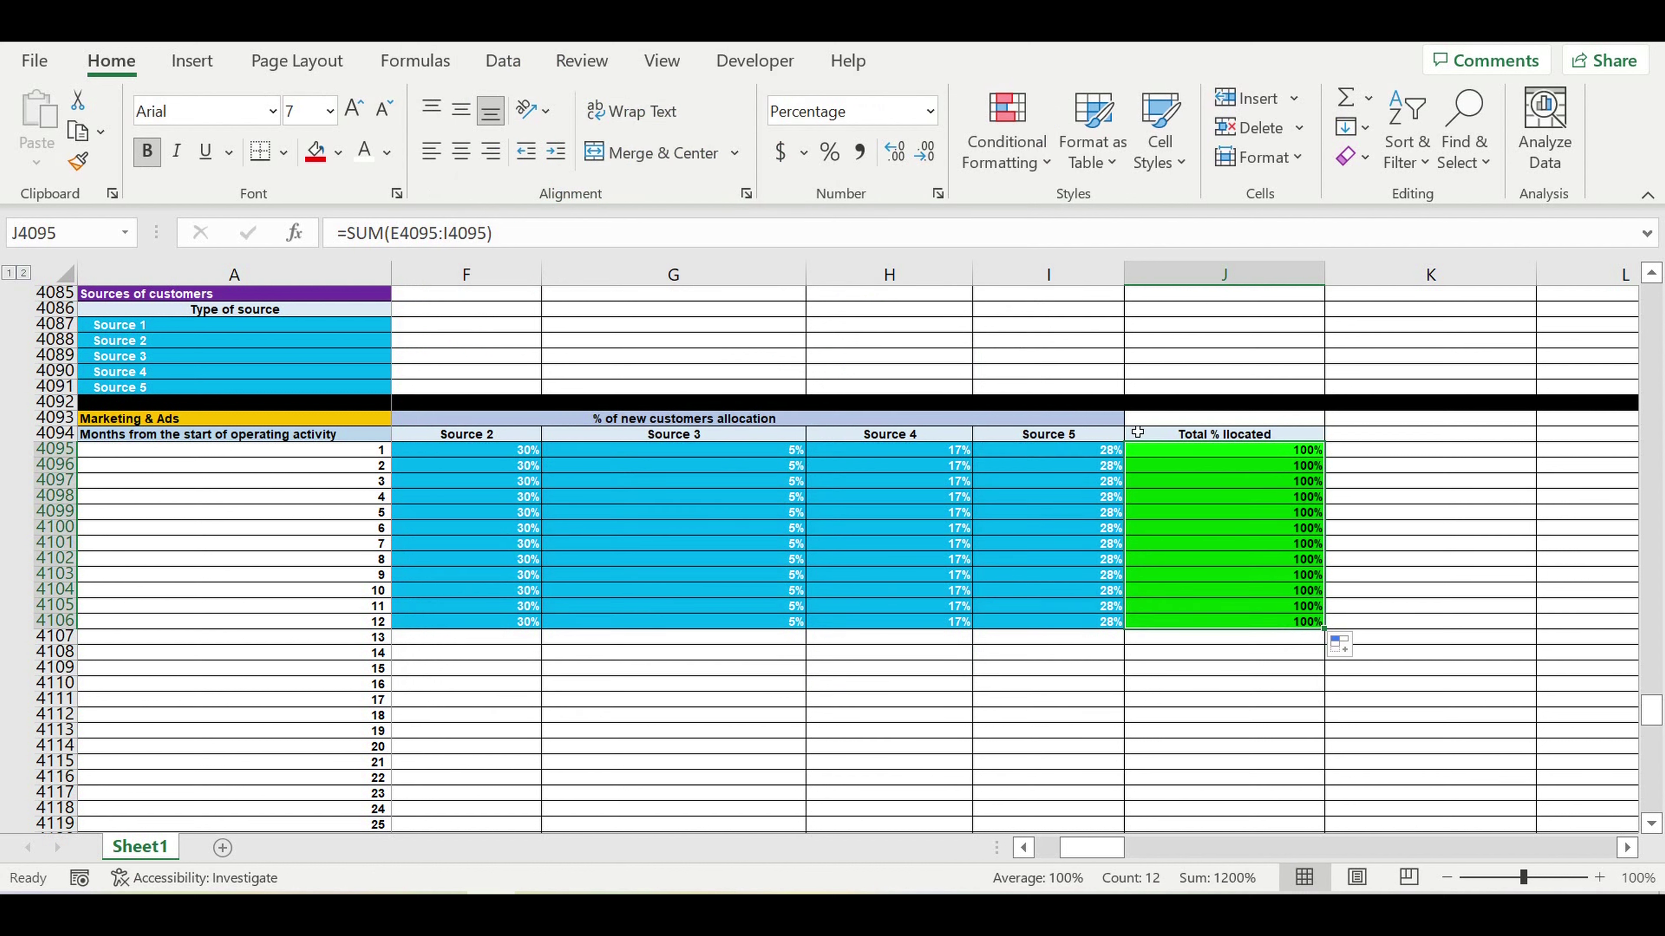
# Step: Test the month 1 total's conditional formatting by entering 29% and 26% for Source 5 in I4095
pyautogui.click(1087, 455)
pyautogui.write('29')
pyautogui.hotkey('ctrl', 'Return')
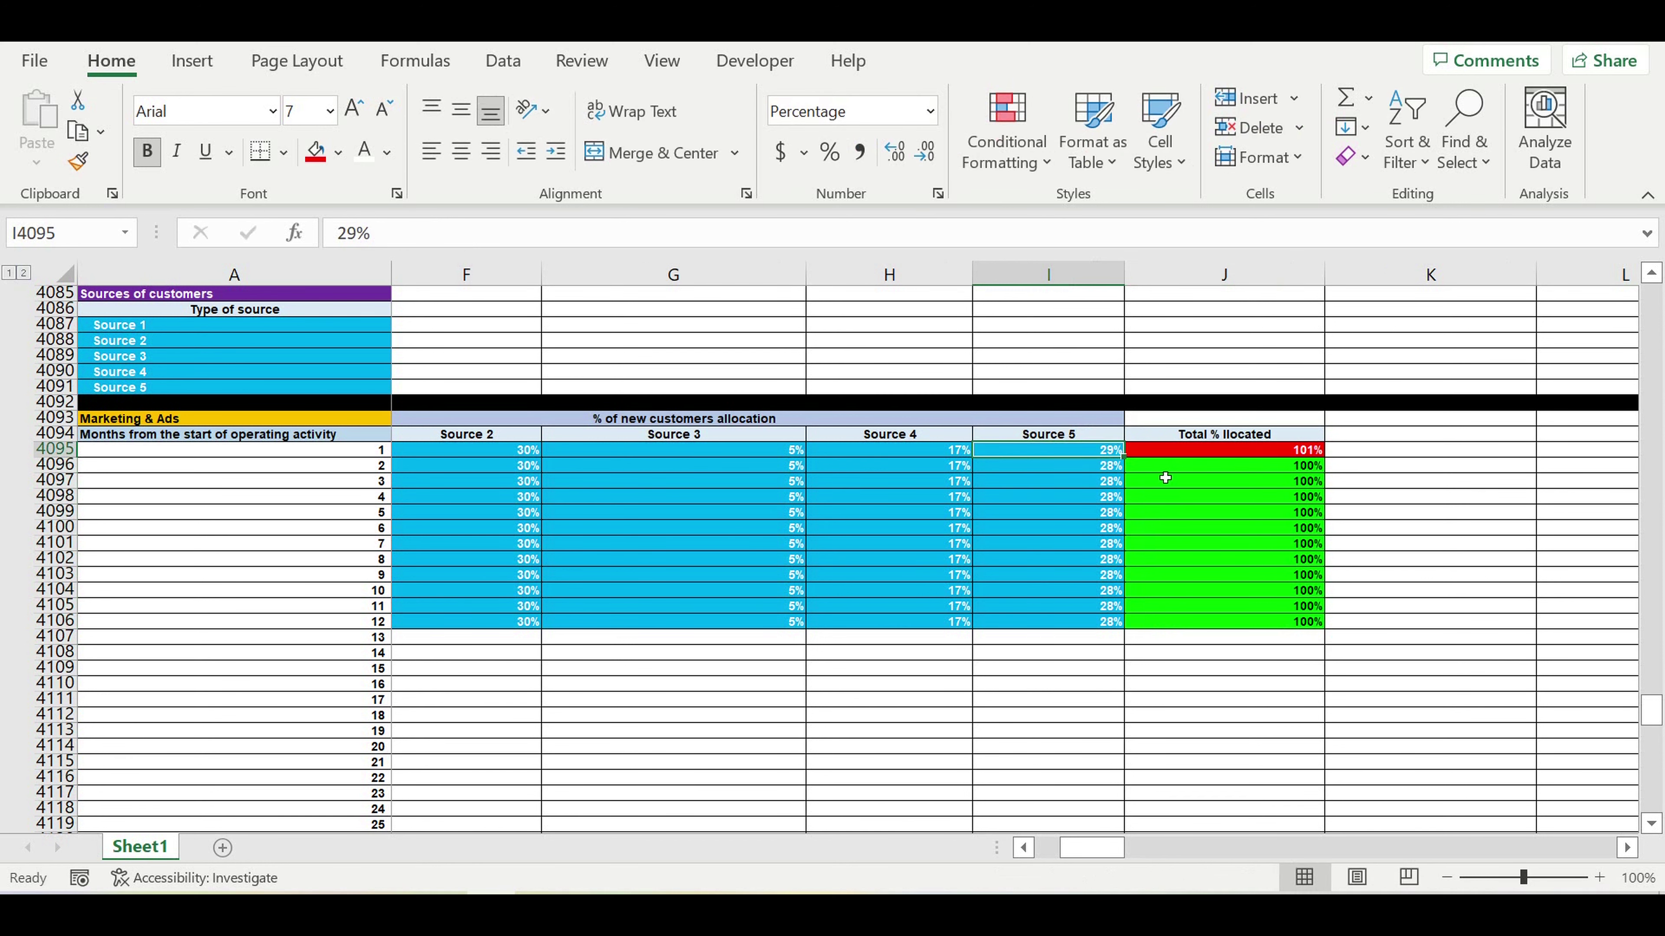
pyautogui.write('26')
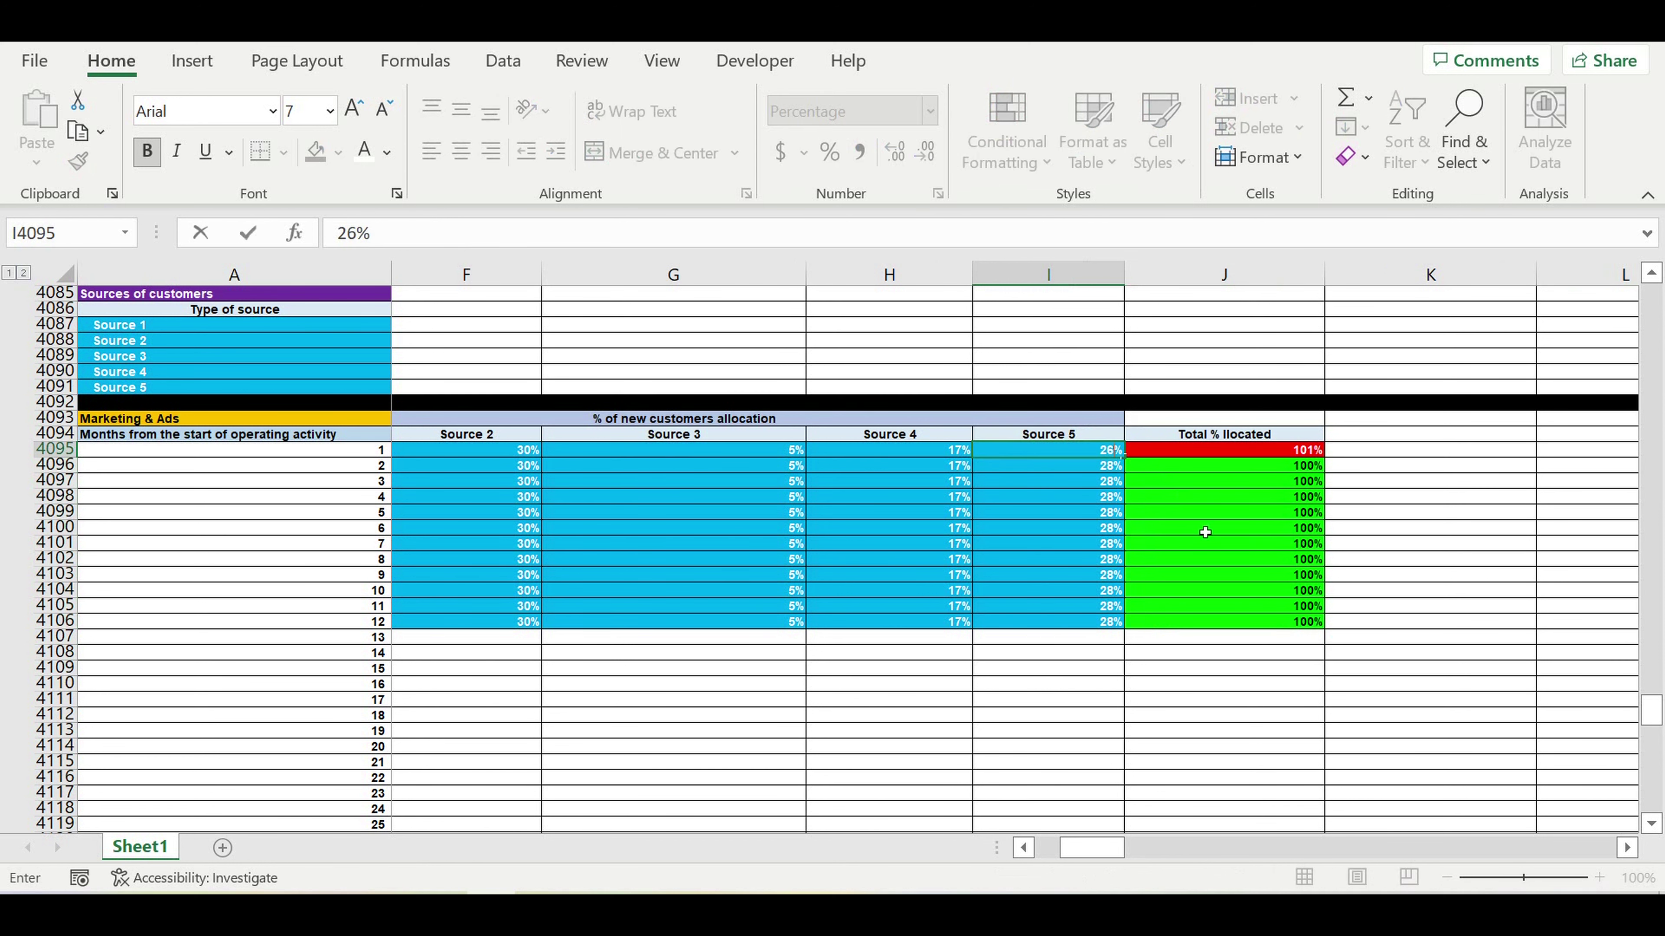
pyautogui.press('Return')
pyautogui.click(1186, 534)
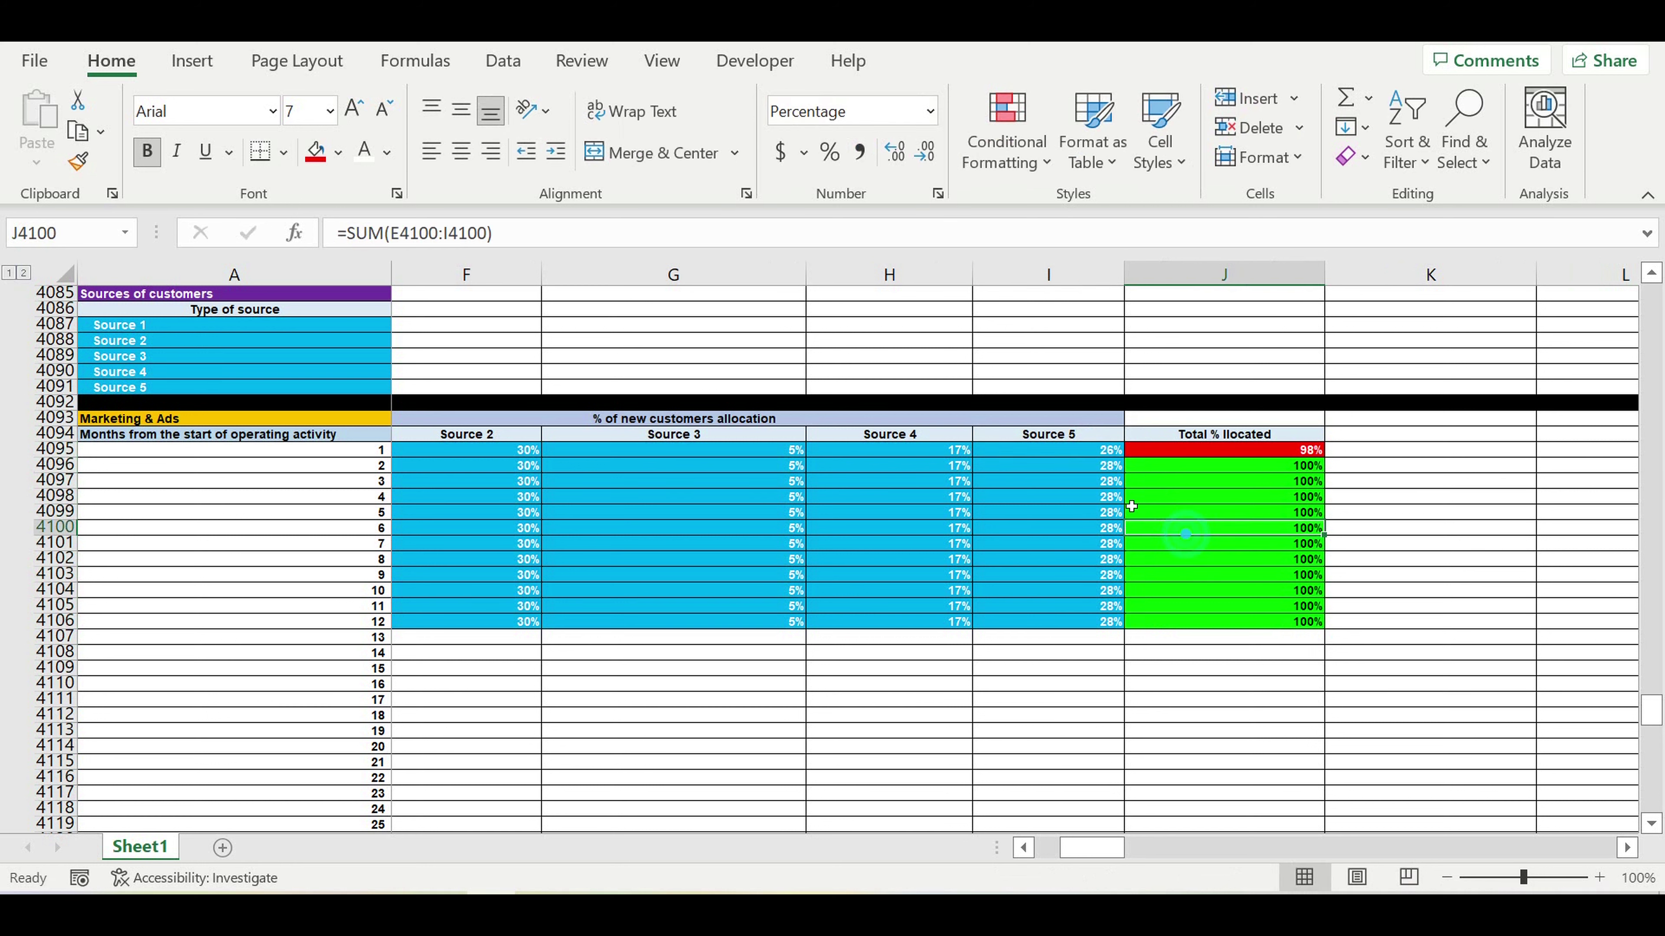
pyautogui.click(1276, 451)
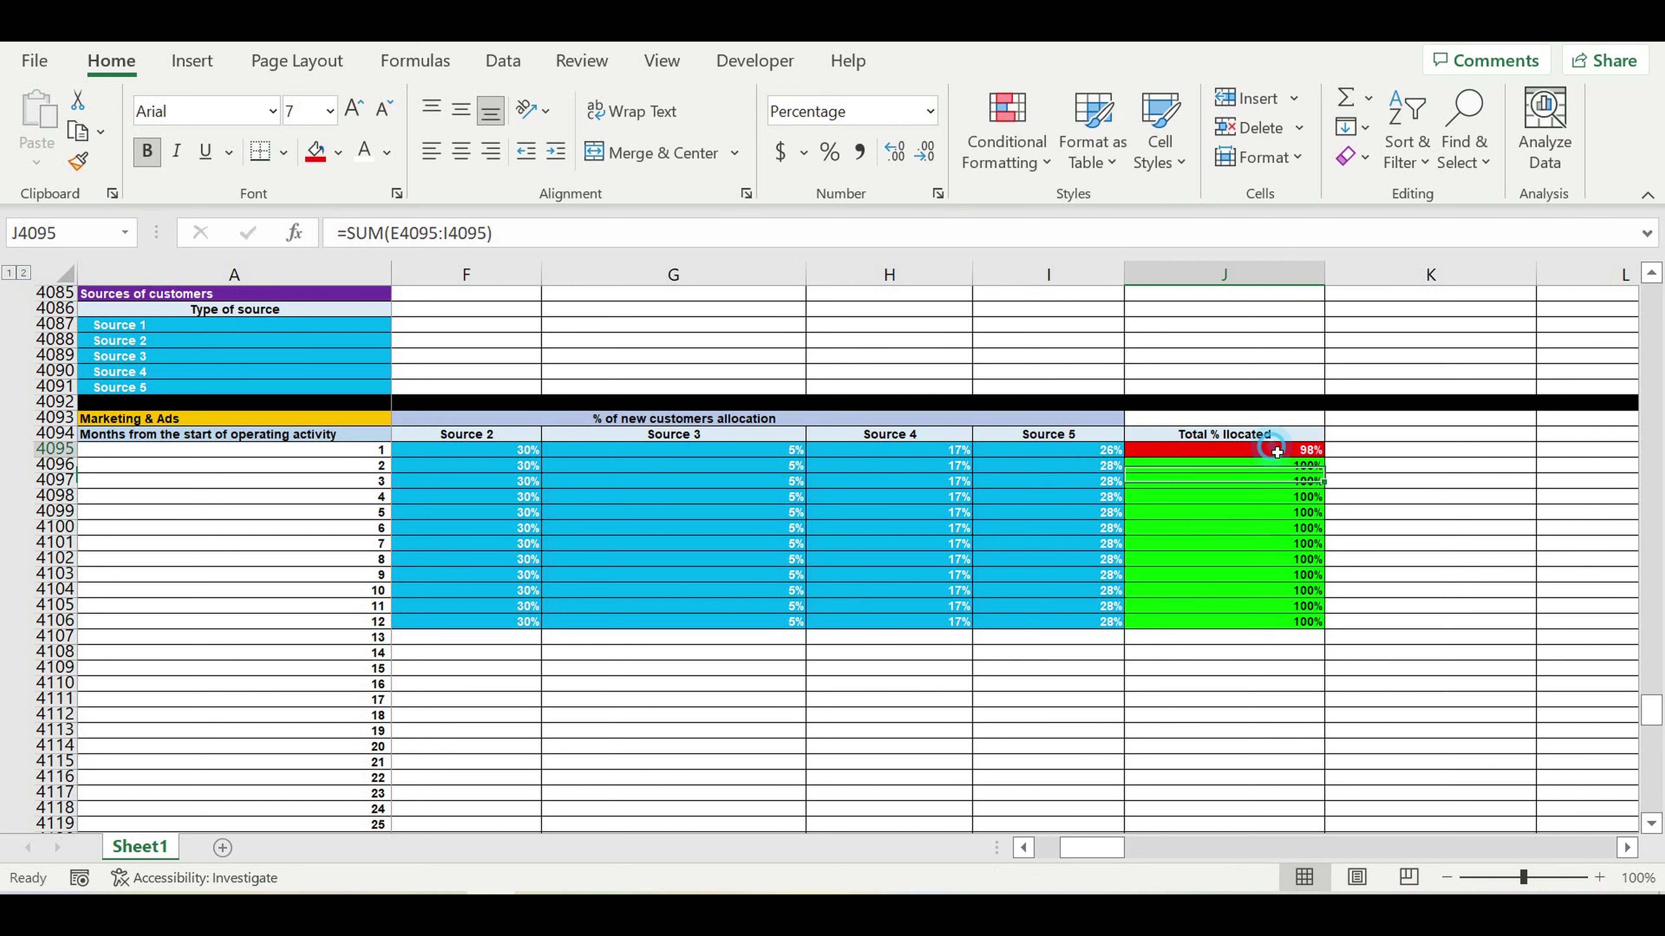
# Step: Restore the month 1 Source 5 allocation in I4095 to 28%
pyautogui.click(1098, 454)
pyautogui.write('28')
pyautogui.hotkey('ctrl', 'Return')
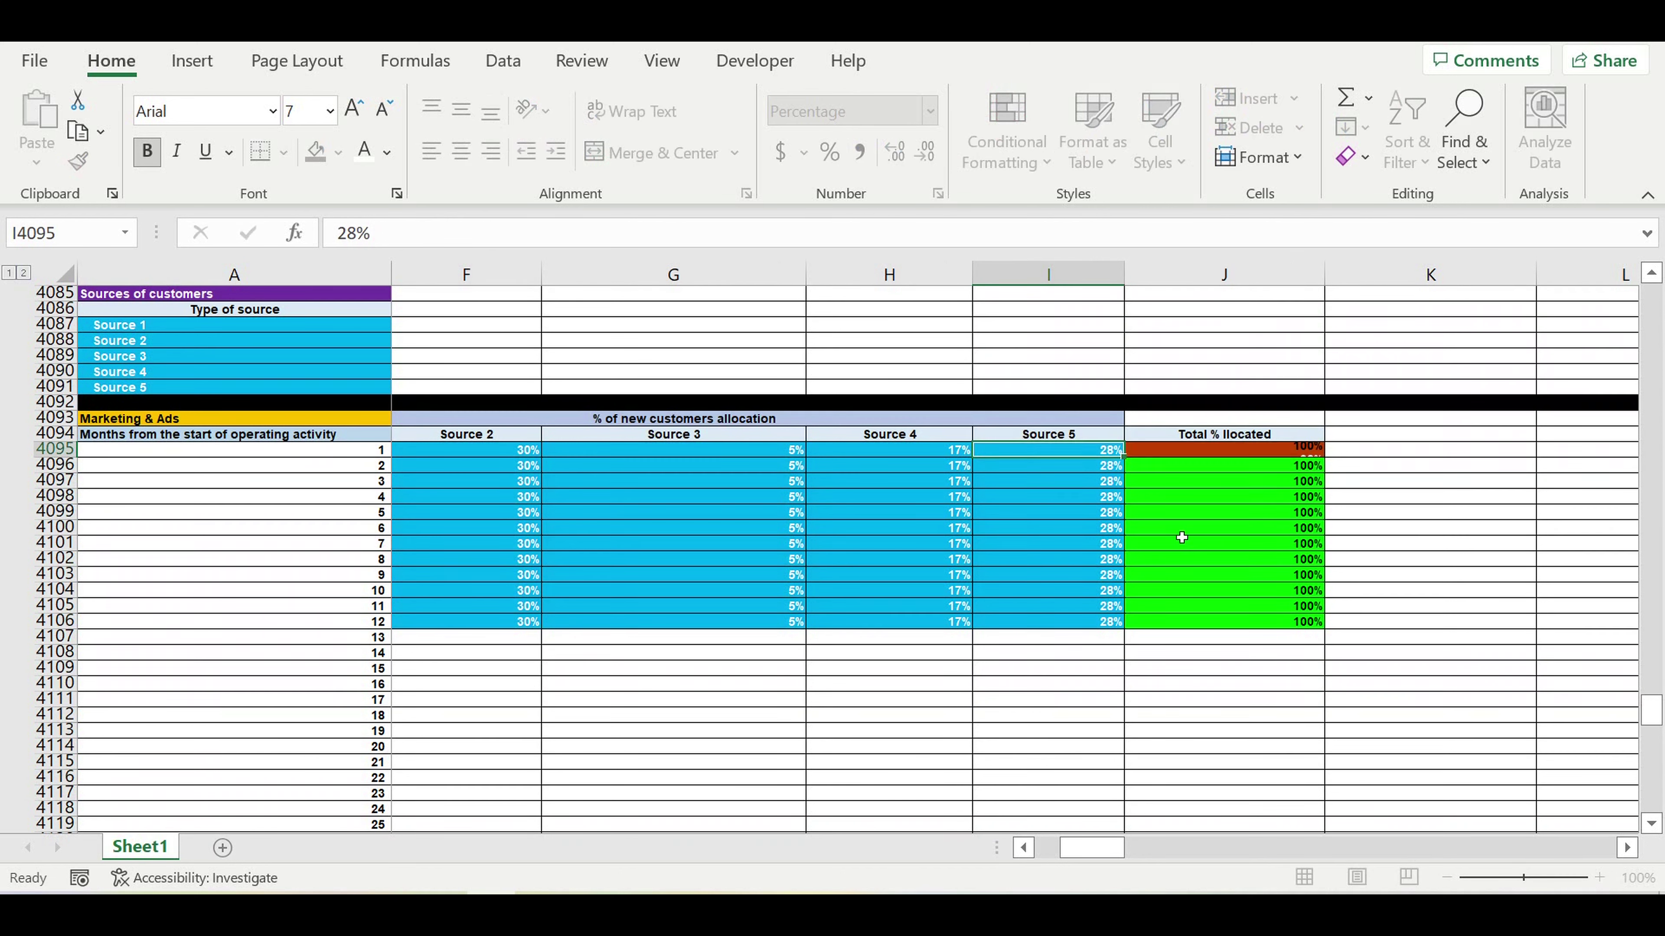
pyautogui.click(1177, 544)
pyautogui.click(1281, 434)
# Step: Fill the total formula and its formatting from J4095 down to J4106 again
pyautogui.click(1301, 451)
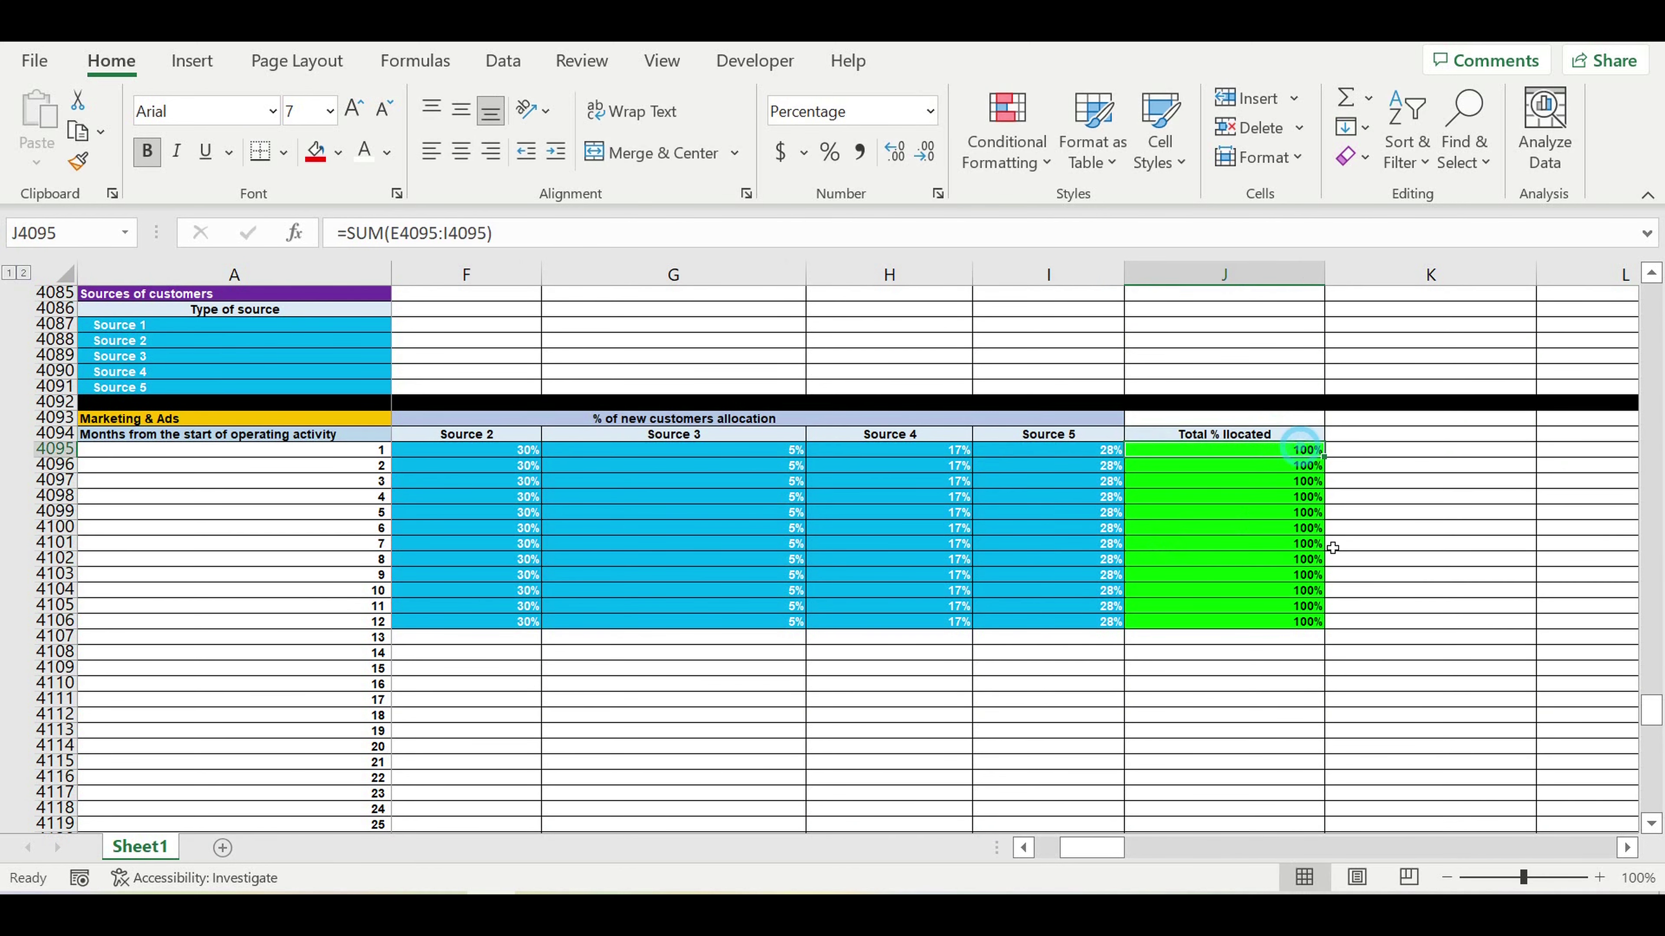
pyautogui.moveTo(1091, 849)
pyautogui.mouseDown()
pyautogui.moveTo(1026, 861)
pyautogui.moveTo(1064, 853)
pyautogui.mouseUp()
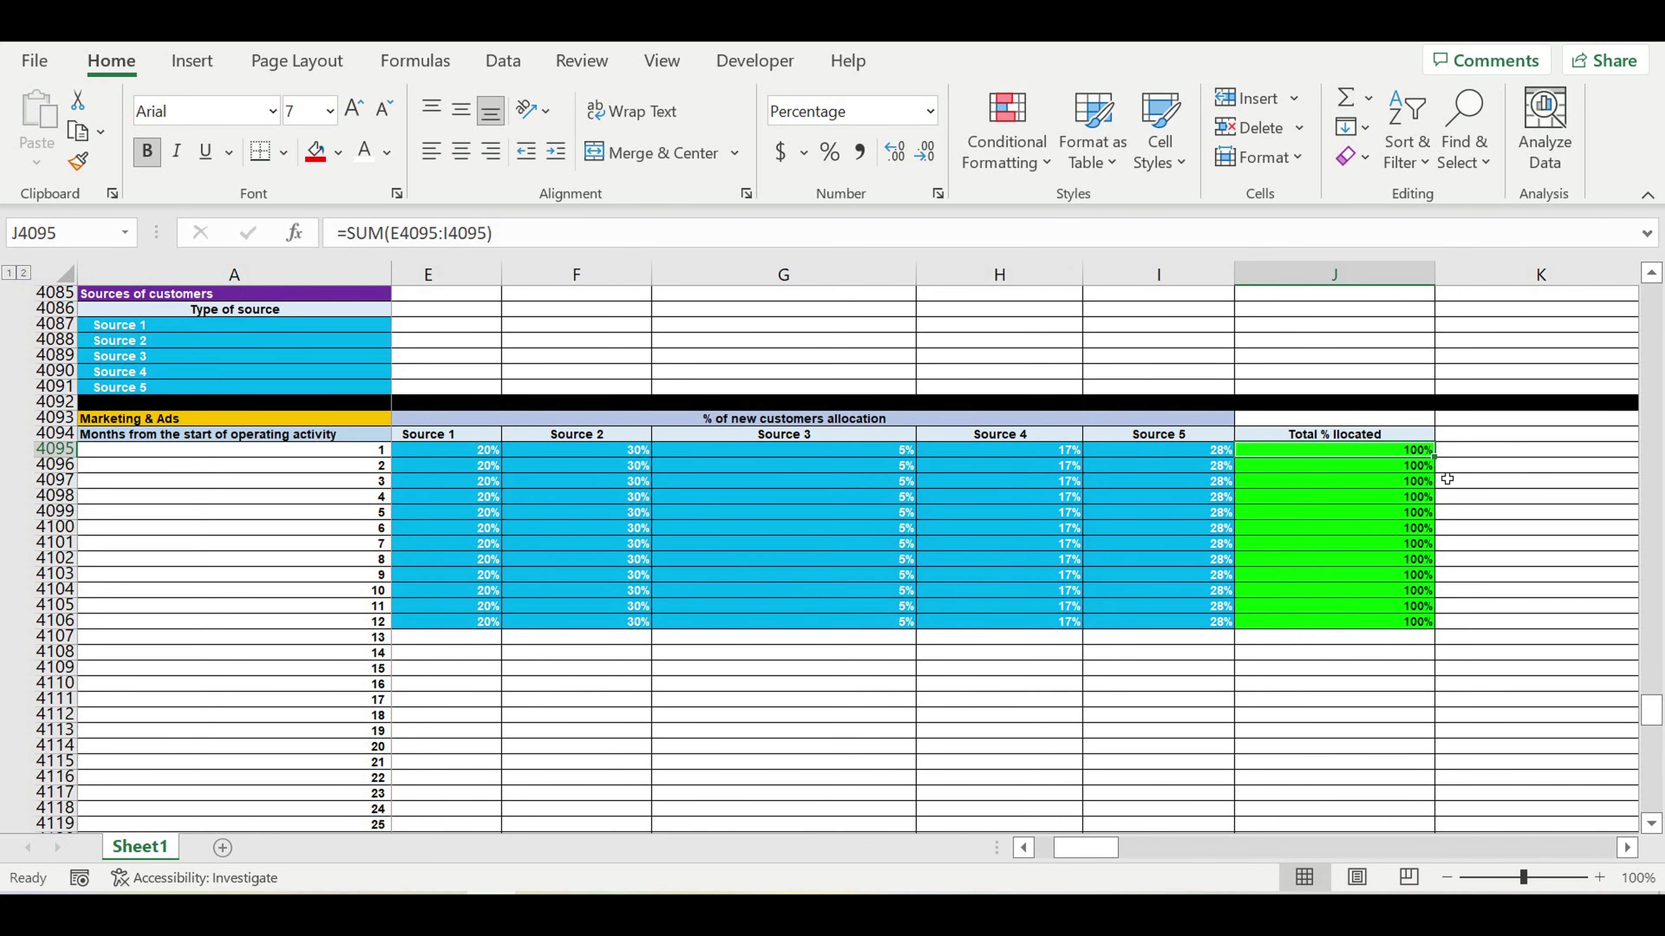
pyautogui.moveTo(1442, 464); pyautogui.dragTo(1432, 627)
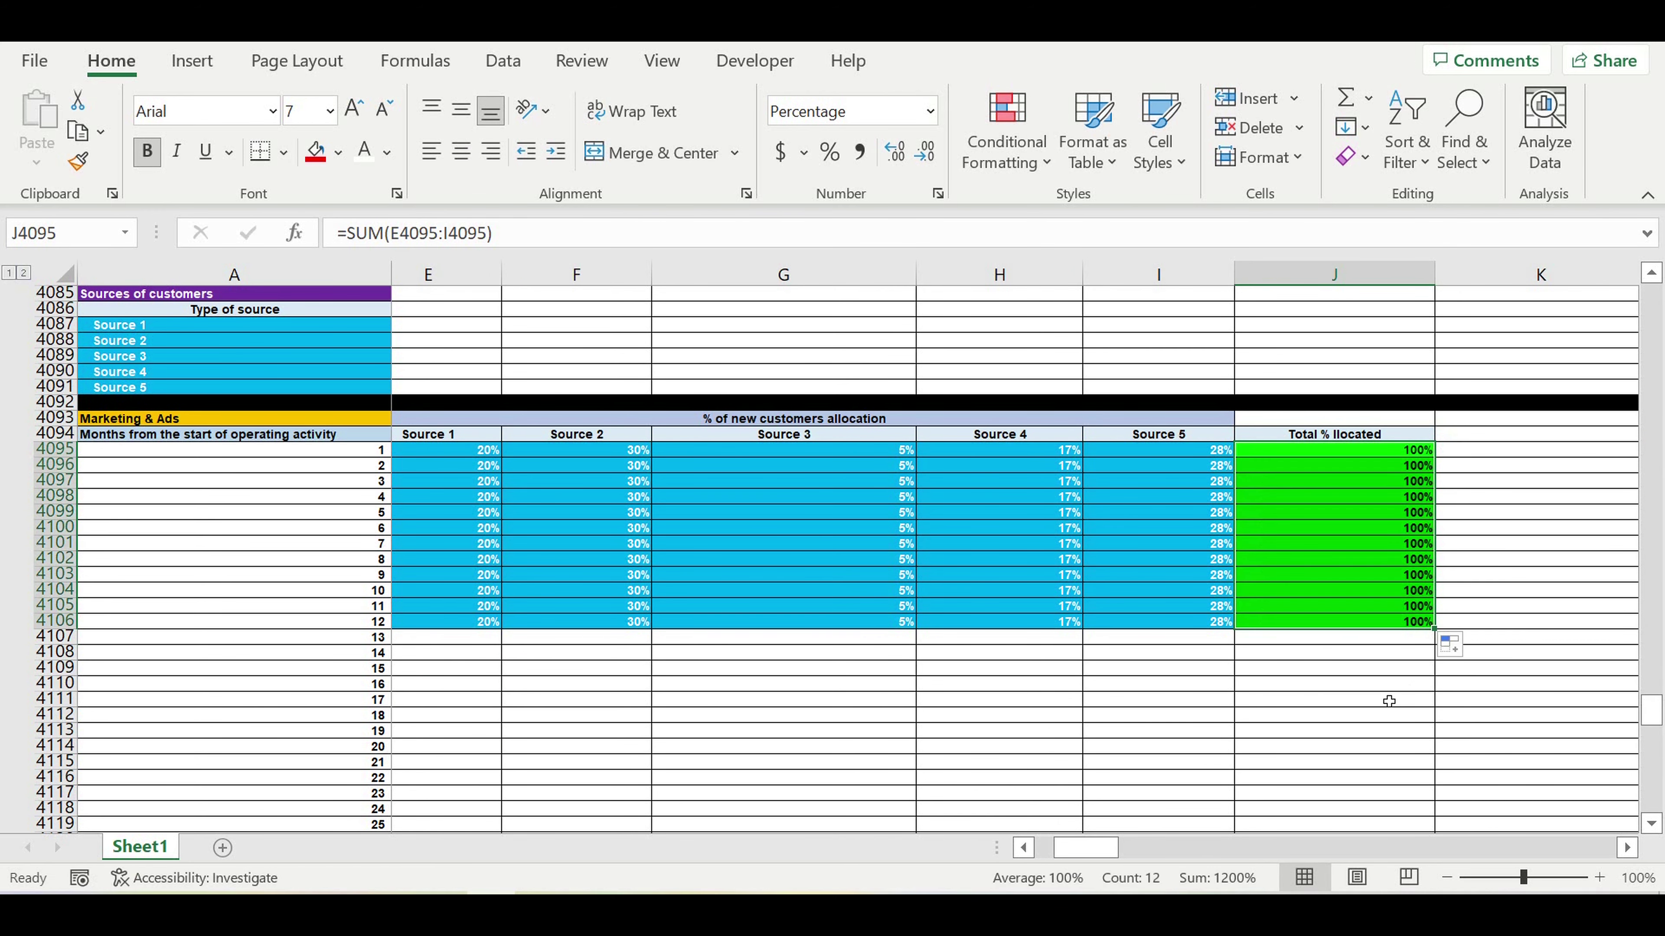
# Step: Copy the month 12 source allocations and total in E4106:J4106 down through month 120 in row 4214
pyautogui.moveTo(1085, 847); pyautogui.dragTo(1065, 849)
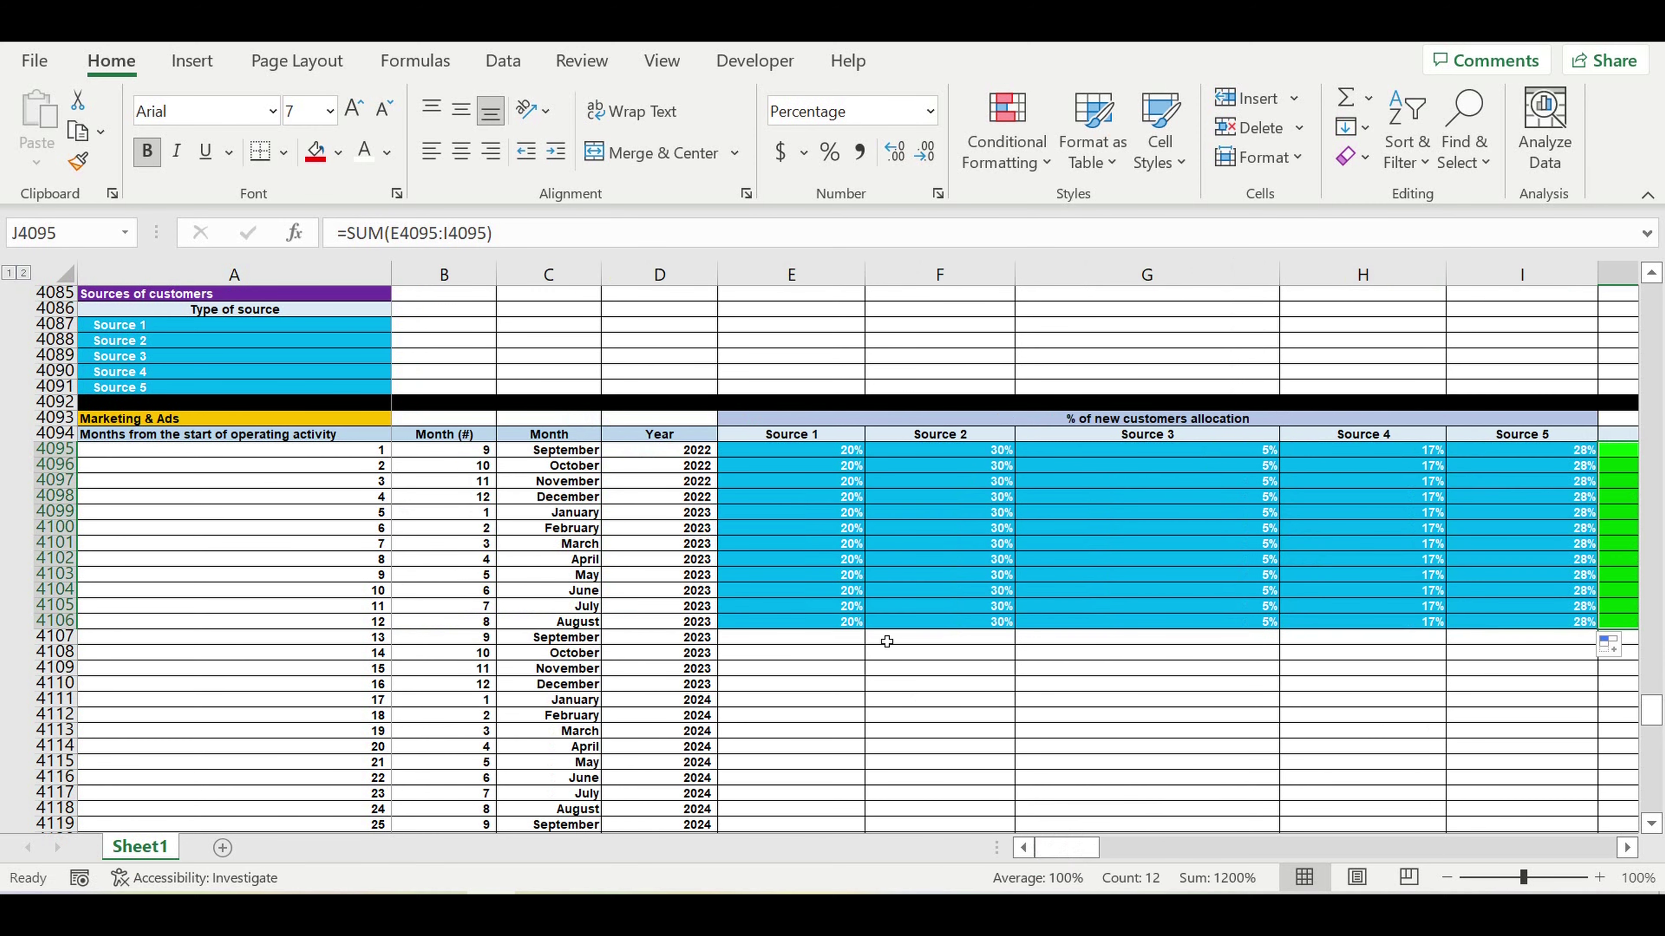
pyautogui.moveTo(824, 621); pyautogui.dragTo(846, 818)
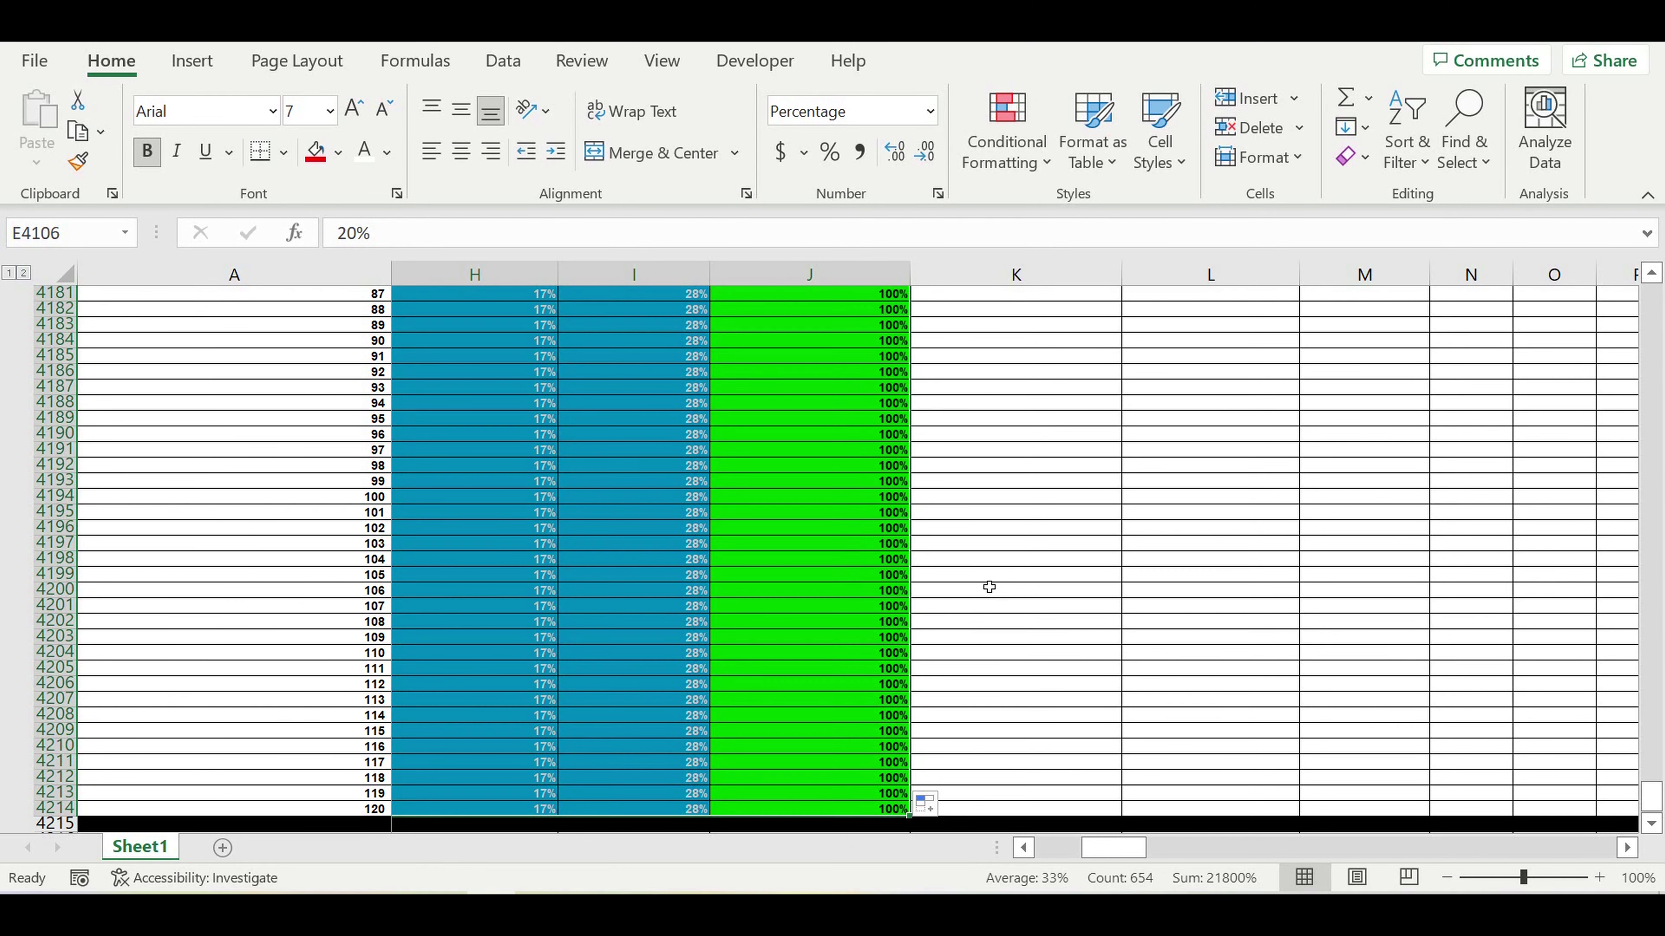
pyautogui.scroll(20, 1001, 532)
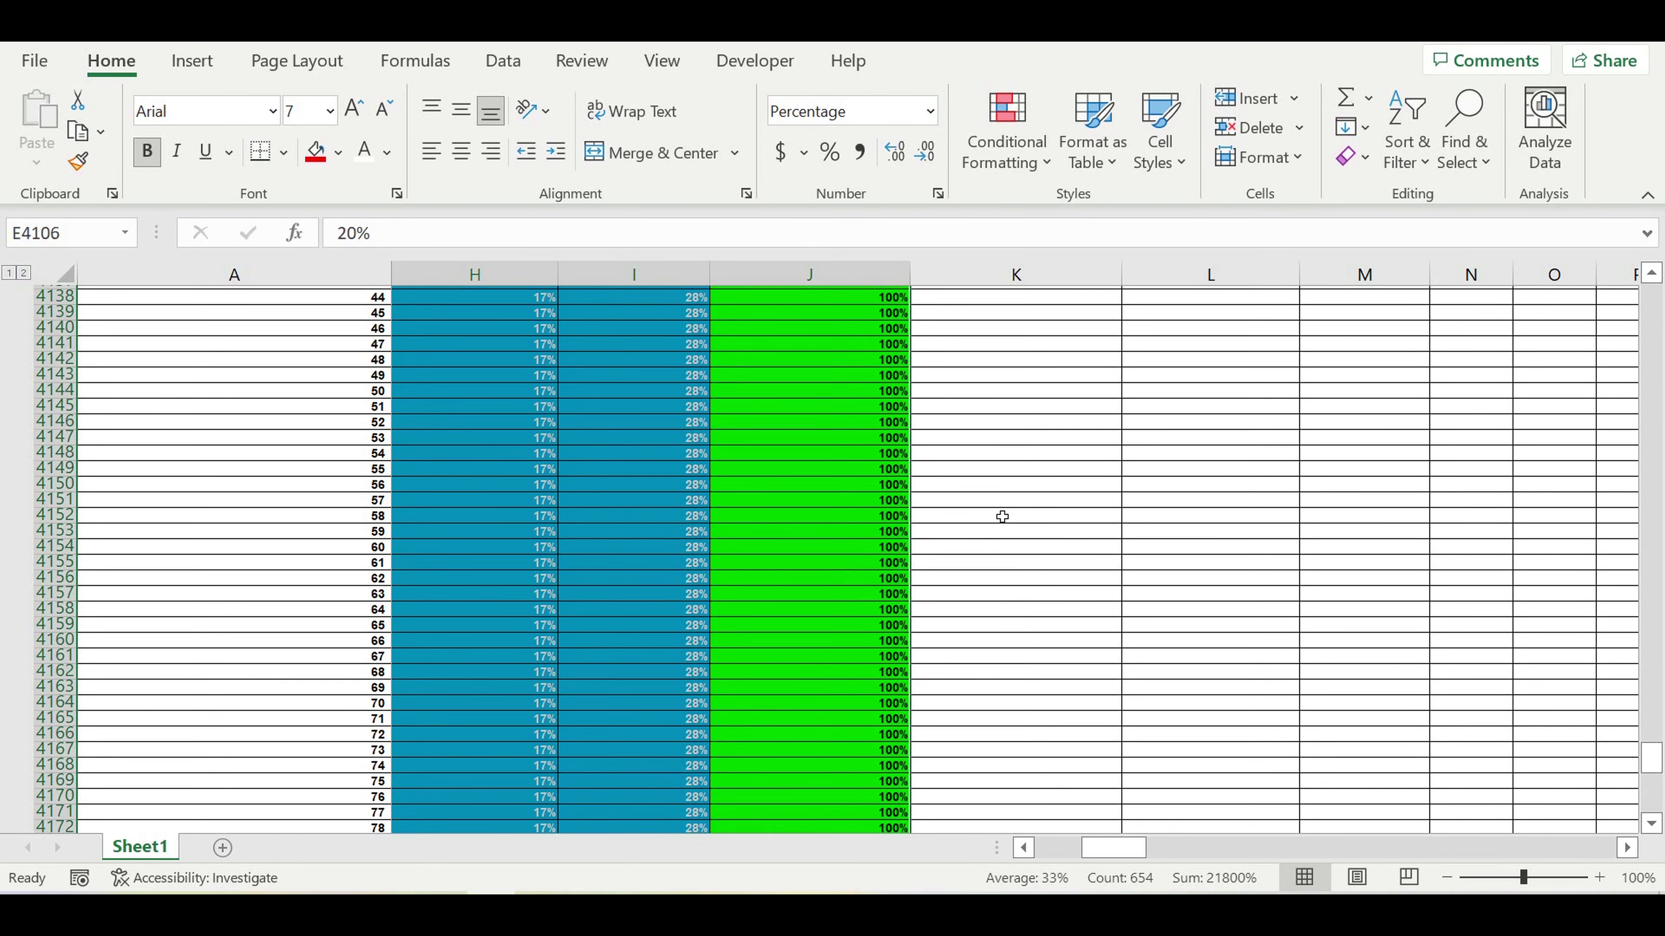
pyautogui.scroll(2, 1003, 517)
pyautogui.click(1022, 558)
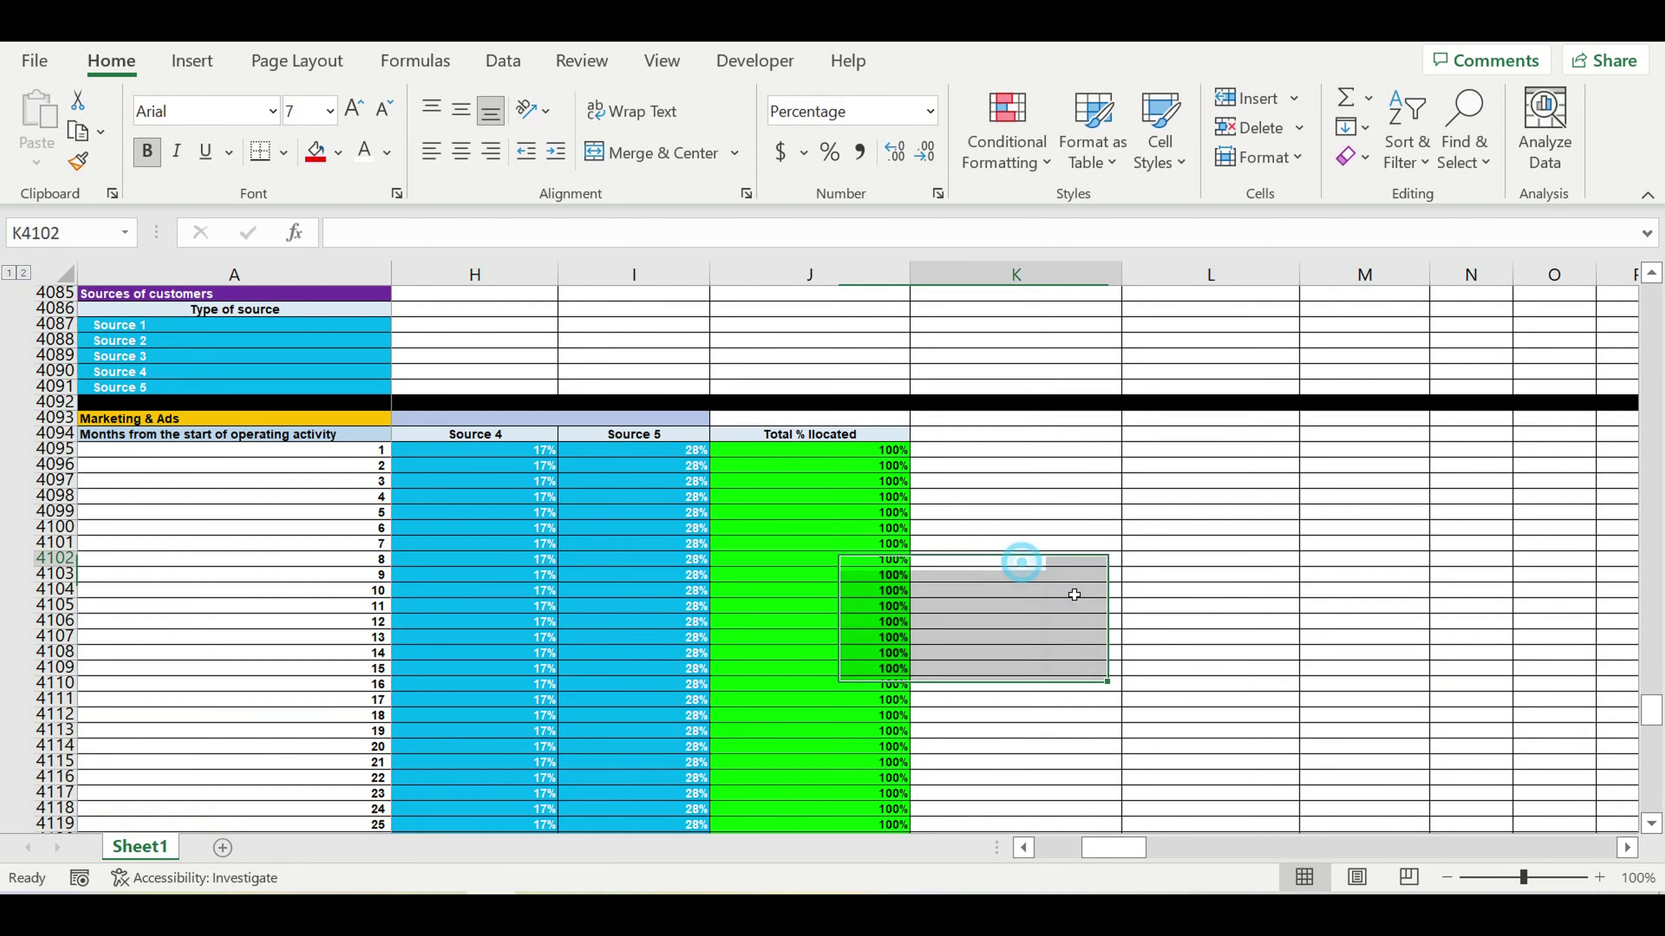
pyautogui.moveTo(1114, 848)
pyautogui.mouseDown()
pyautogui.moveTo(1072, 856)
pyautogui.moveTo(1101, 863)
pyautogui.mouseUp()
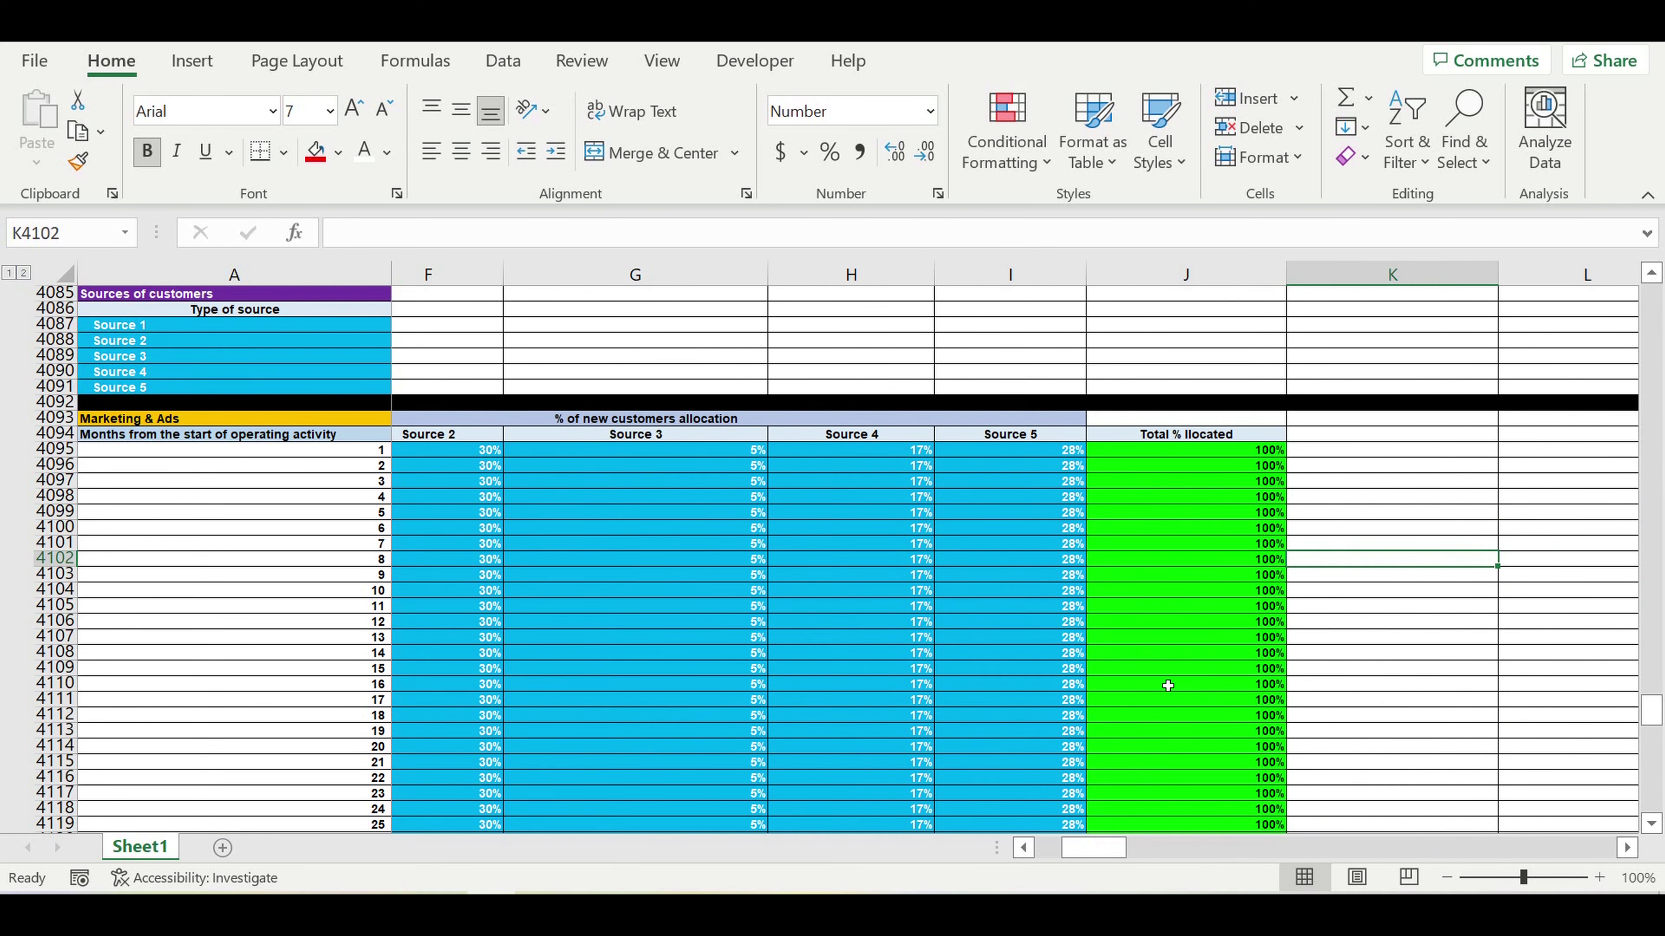
pyautogui.click(1227, 530)
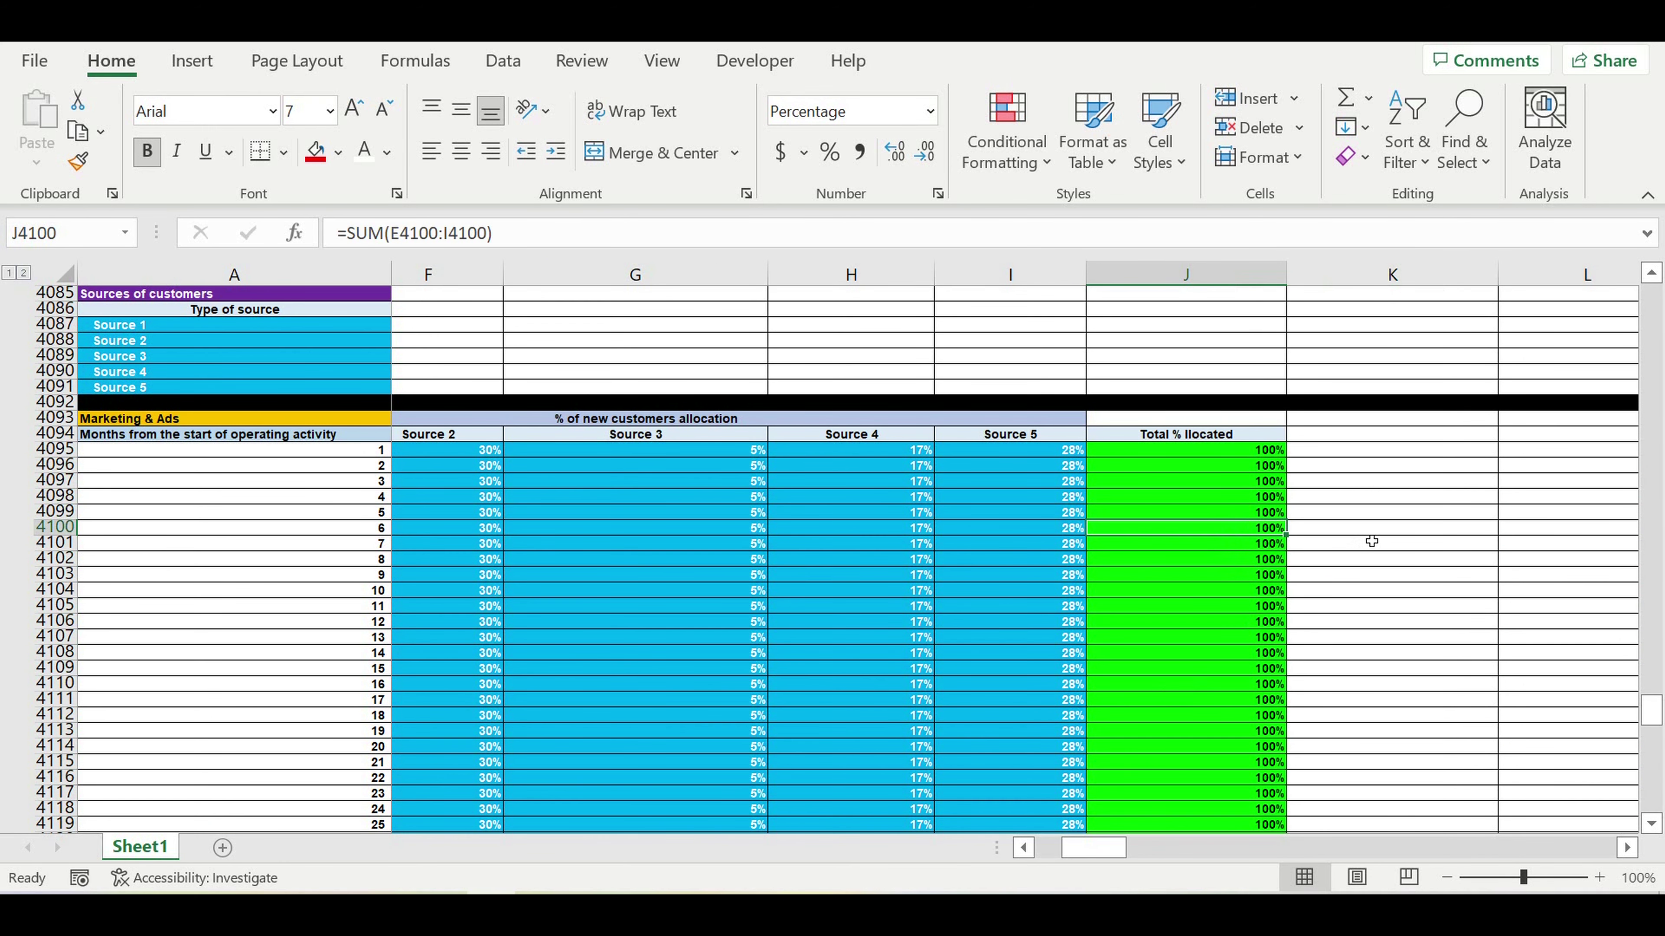